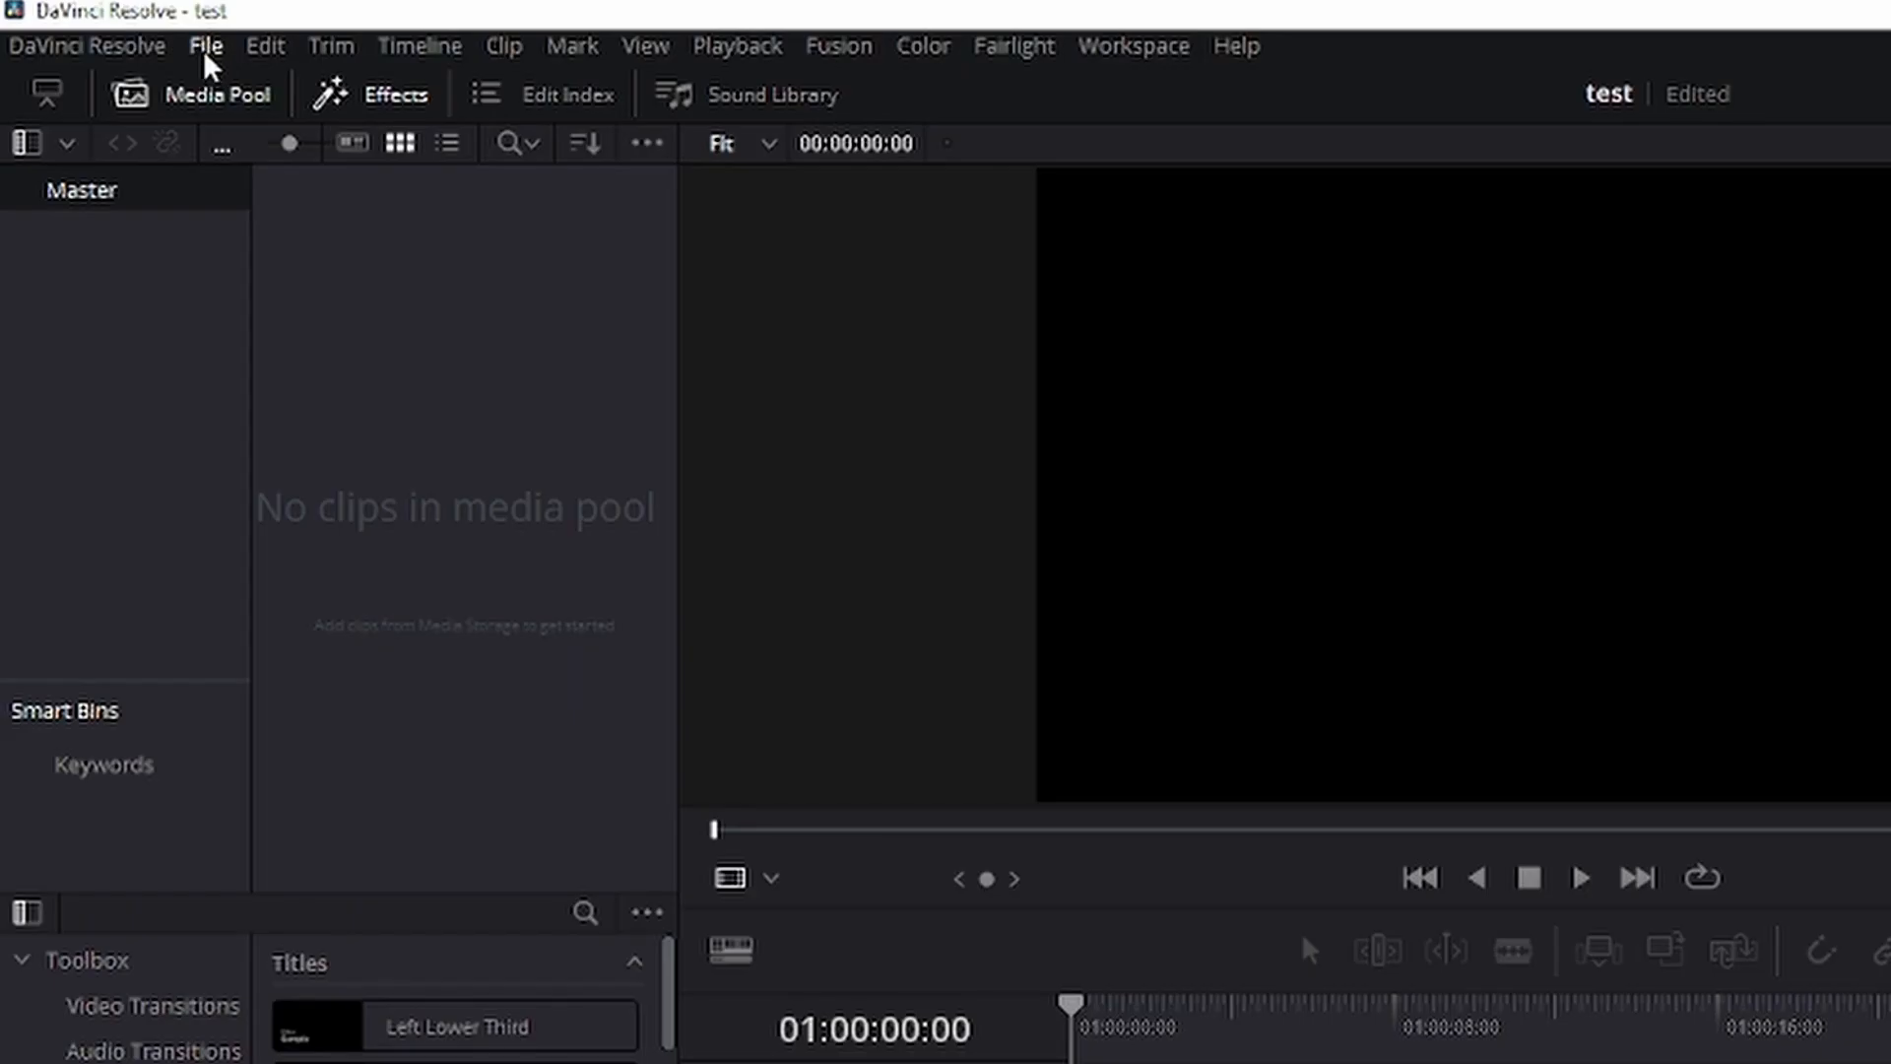
# Import the blm1 video from the Videos folder and change the project frame rate to match it.
pyautogui.click(206, 51)
pyautogui.moveTo(540, 391)
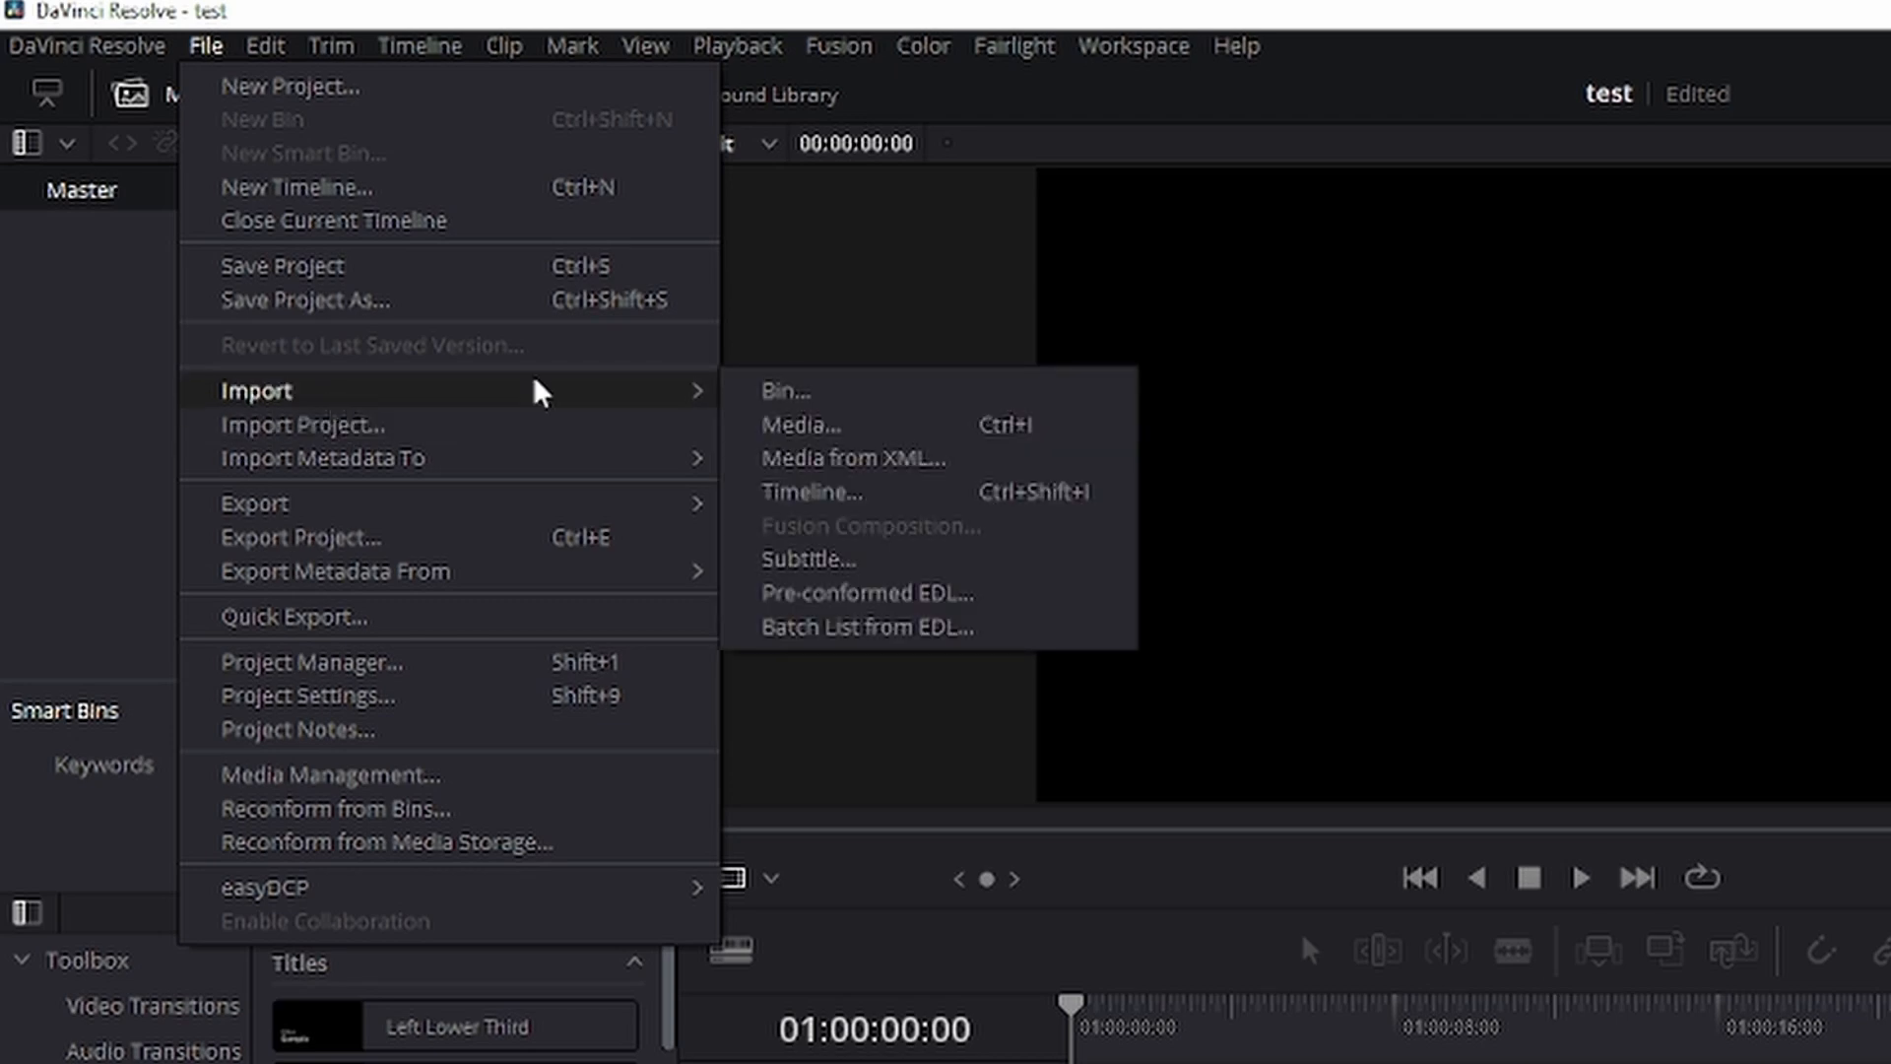
pyautogui.click(912, 427)
pyautogui.scroll(-3, 1113, 320)
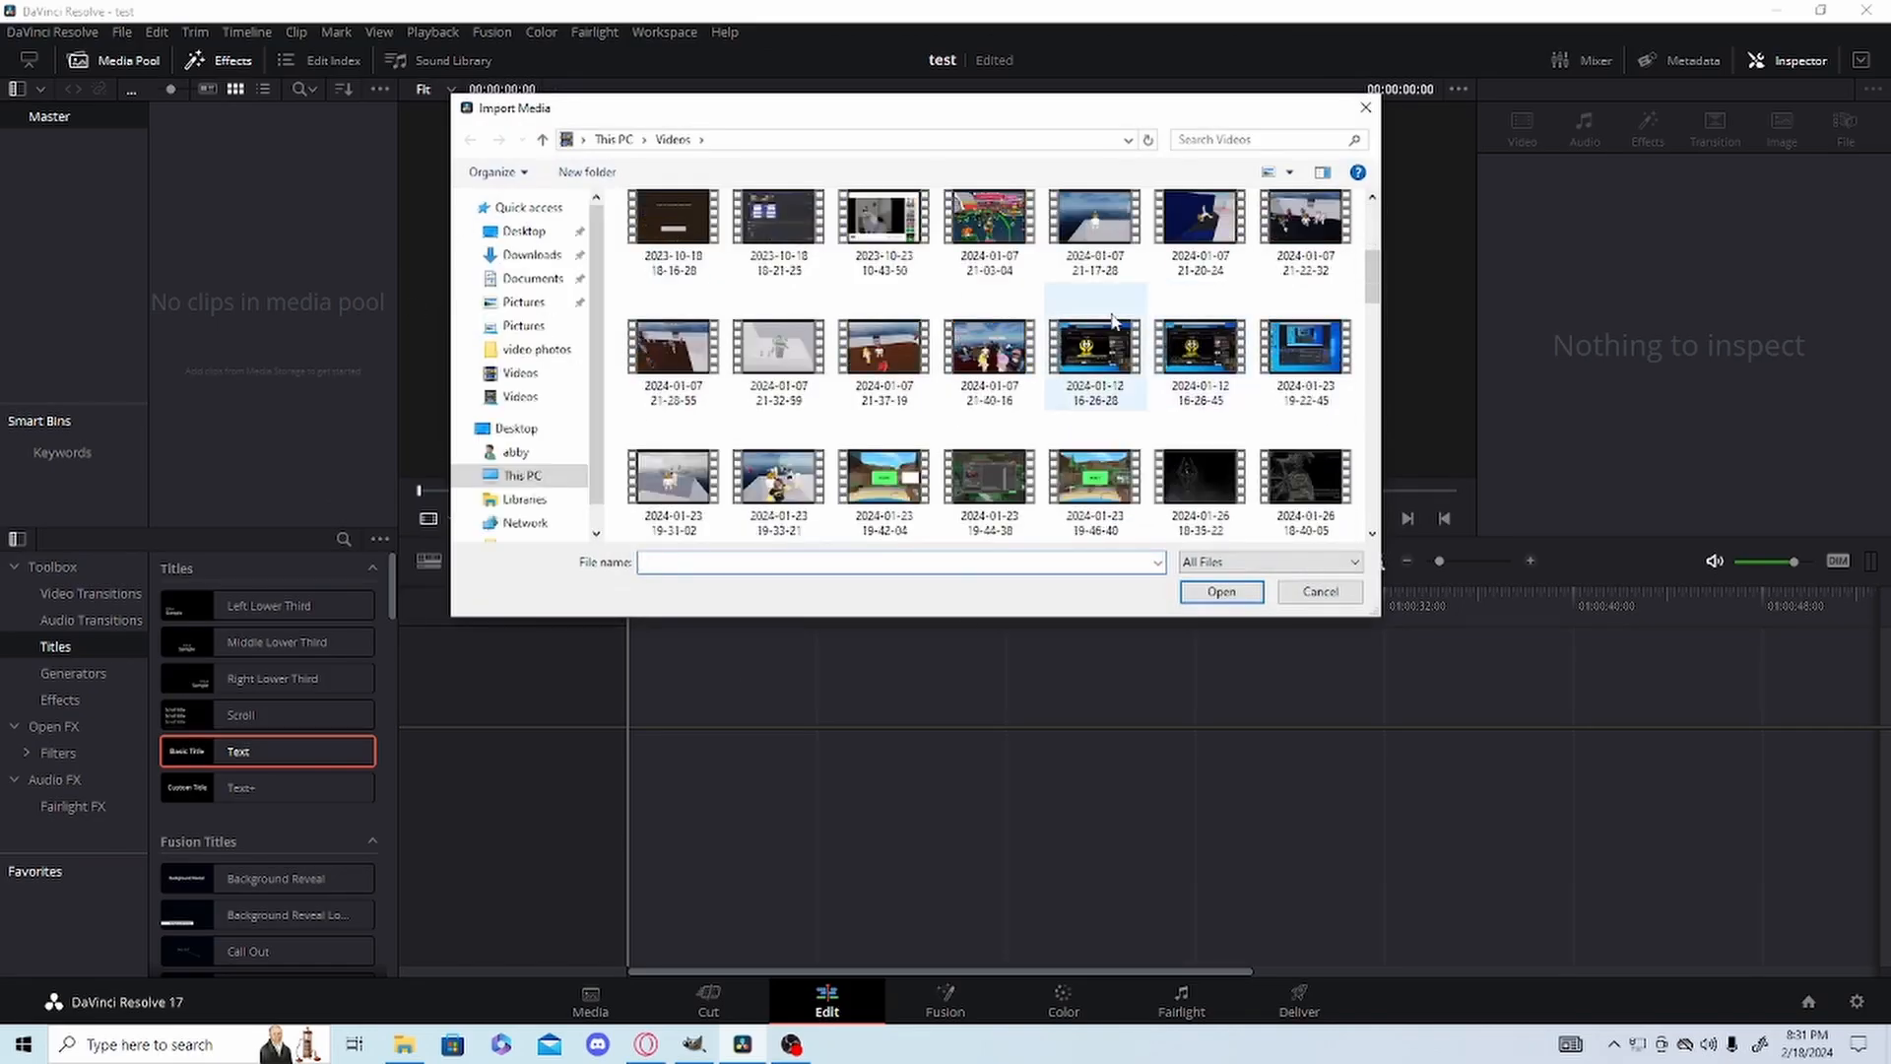
pyautogui.scroll(-8, 1113, 320)
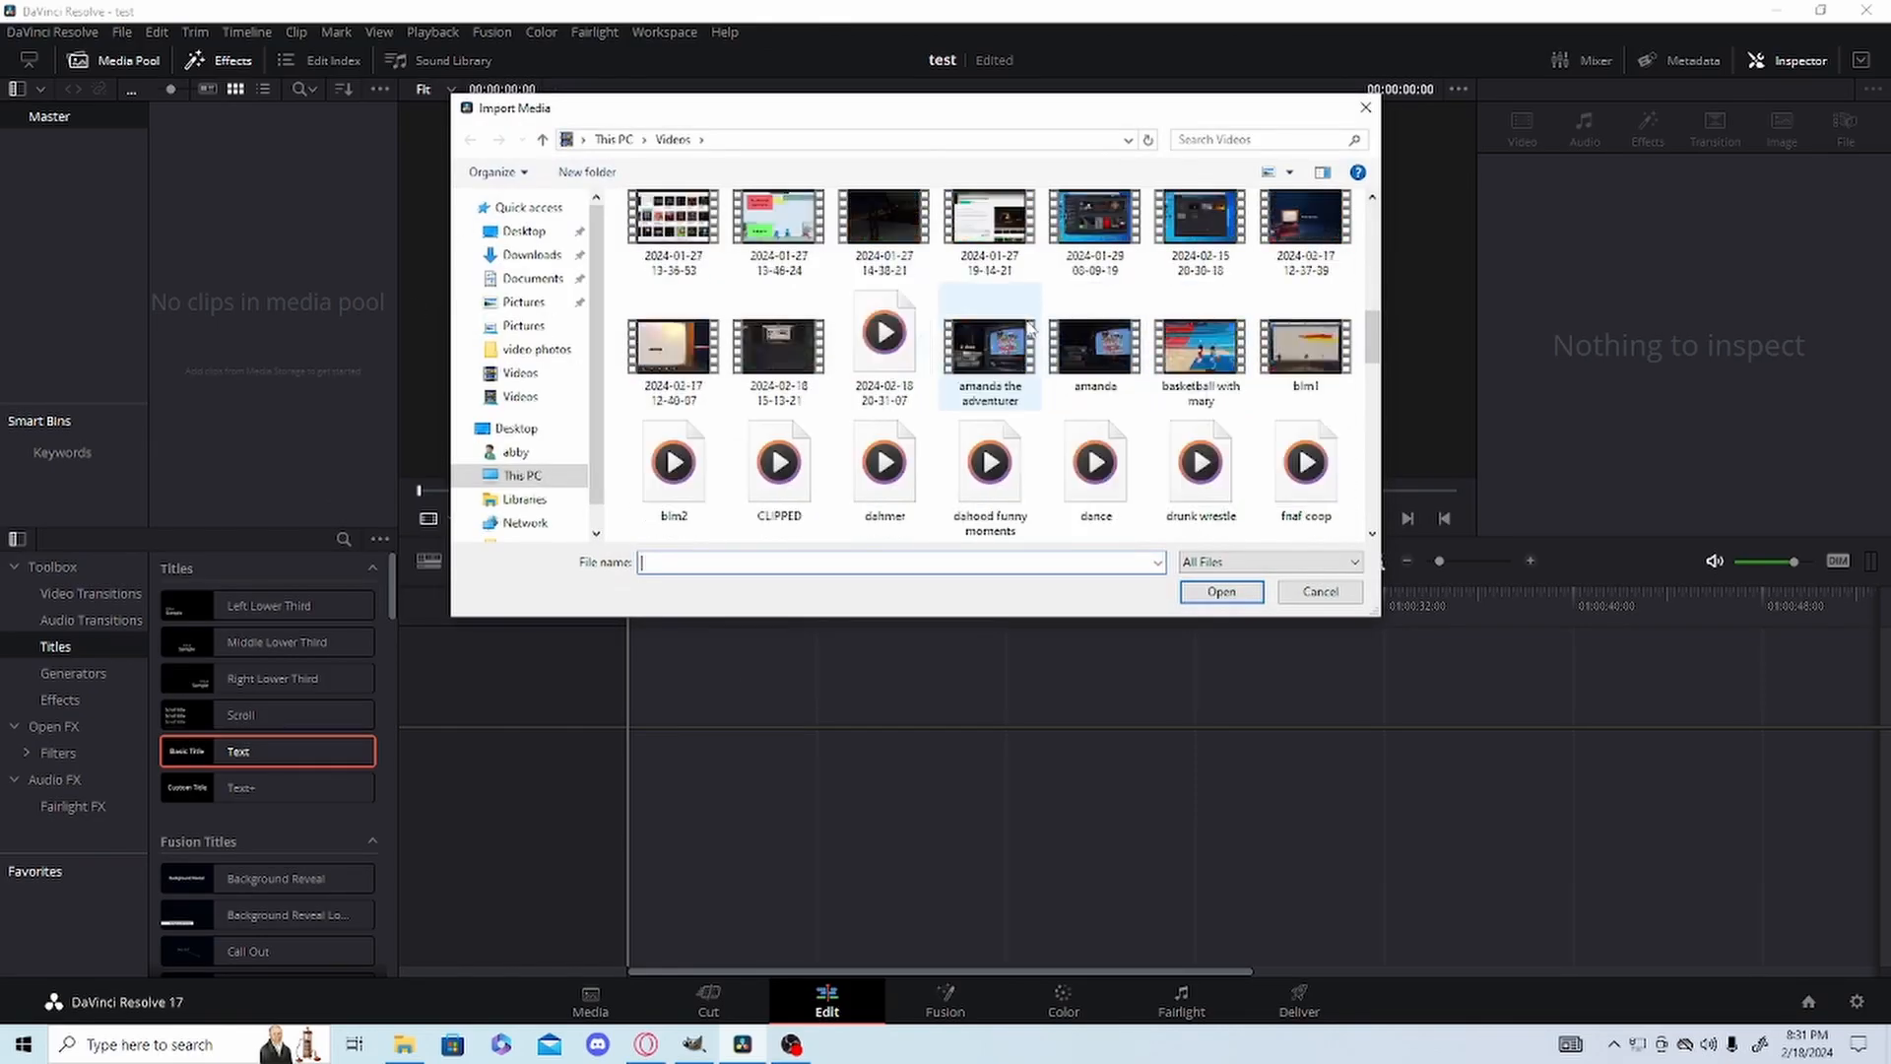
pyautogui.scroll(3, 1315, 356)
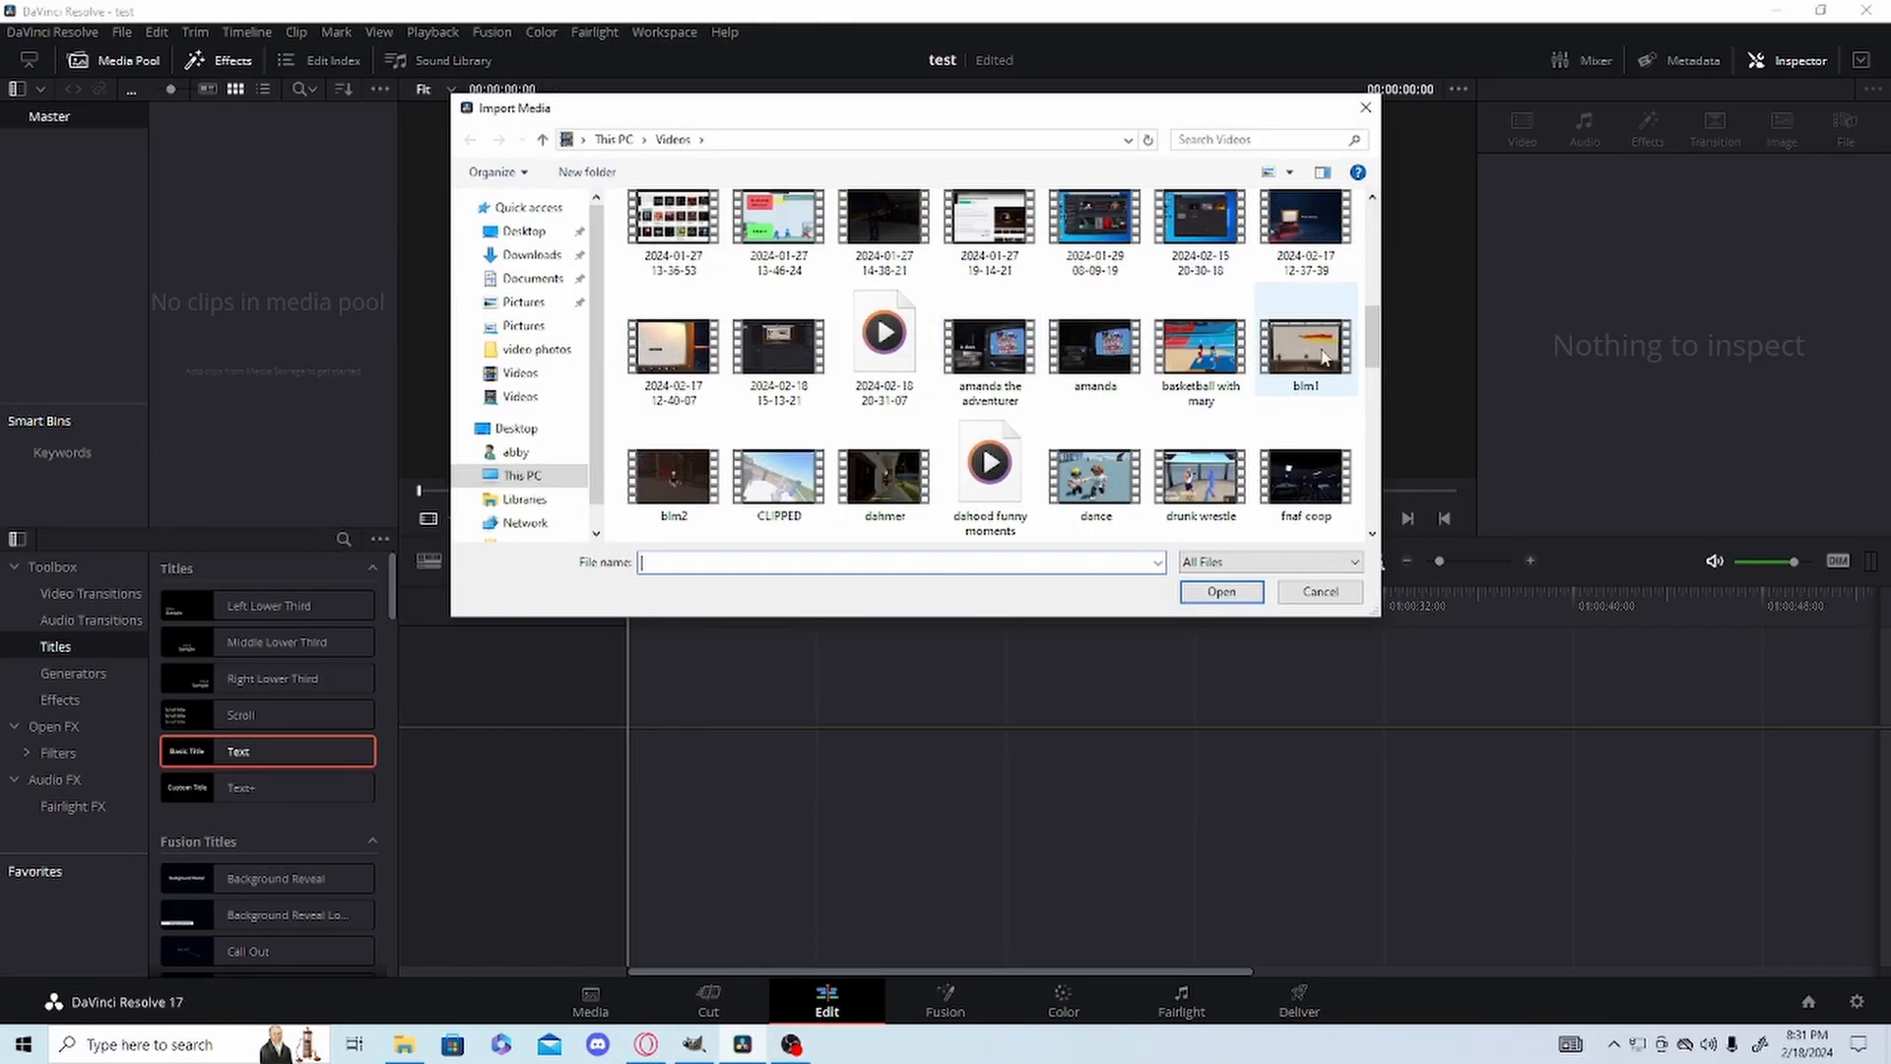
pyautogui.doubleClick(1318, 357)
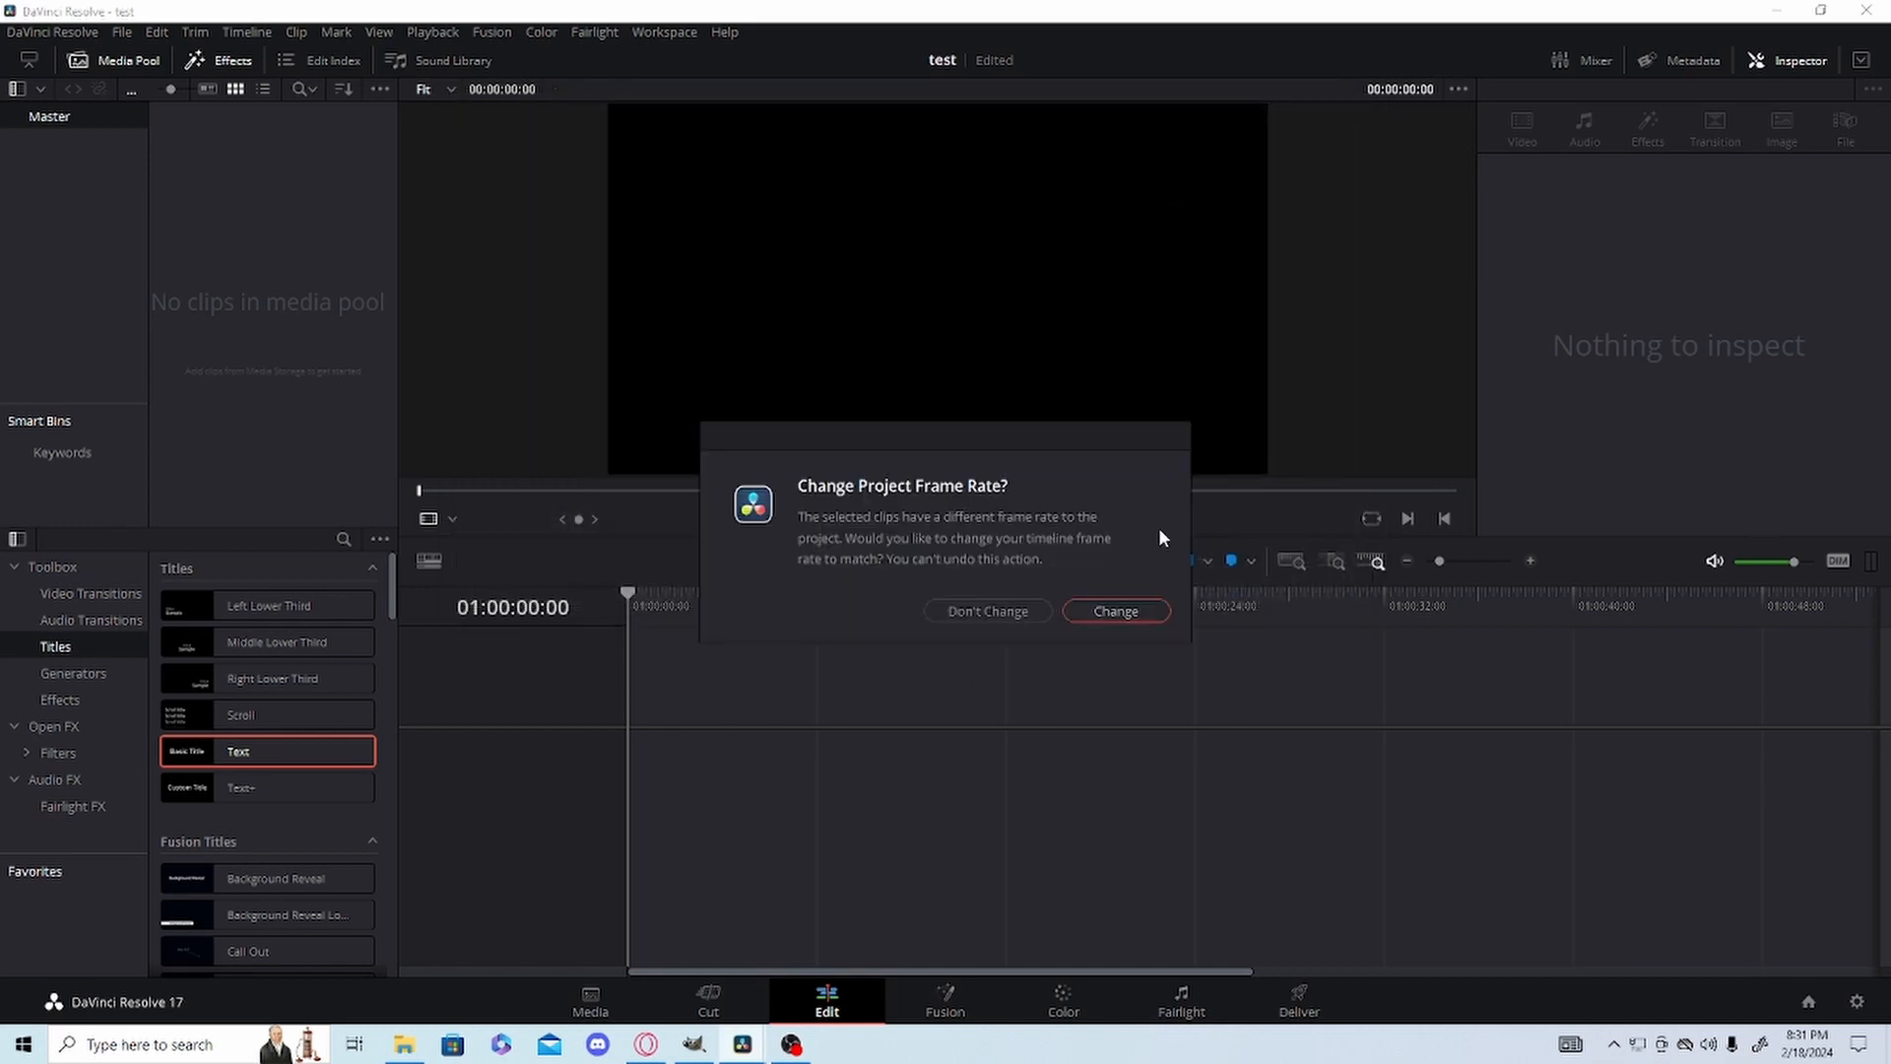
pyautogui.click(1115, 613)
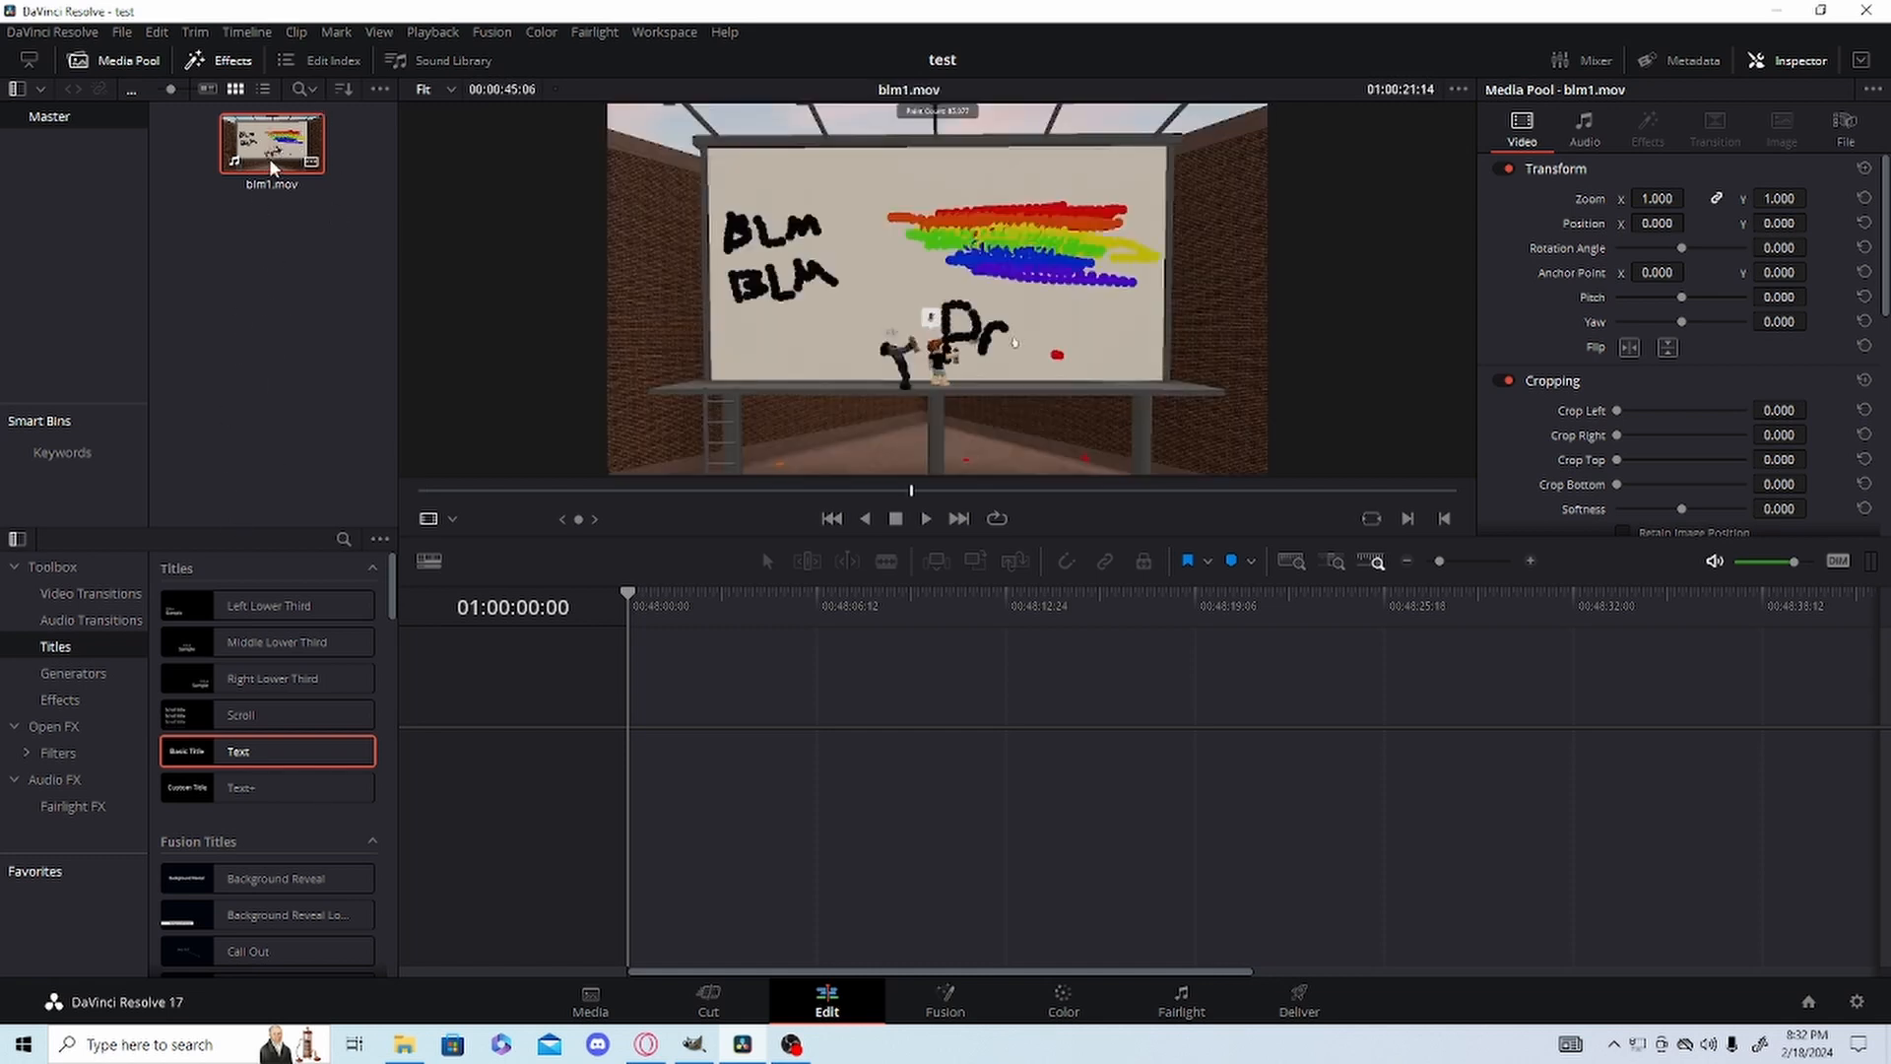
# Place the blm1.mov clip at the start of the empty timeline on the Edit page.
pyautogui.click(717, 1002)
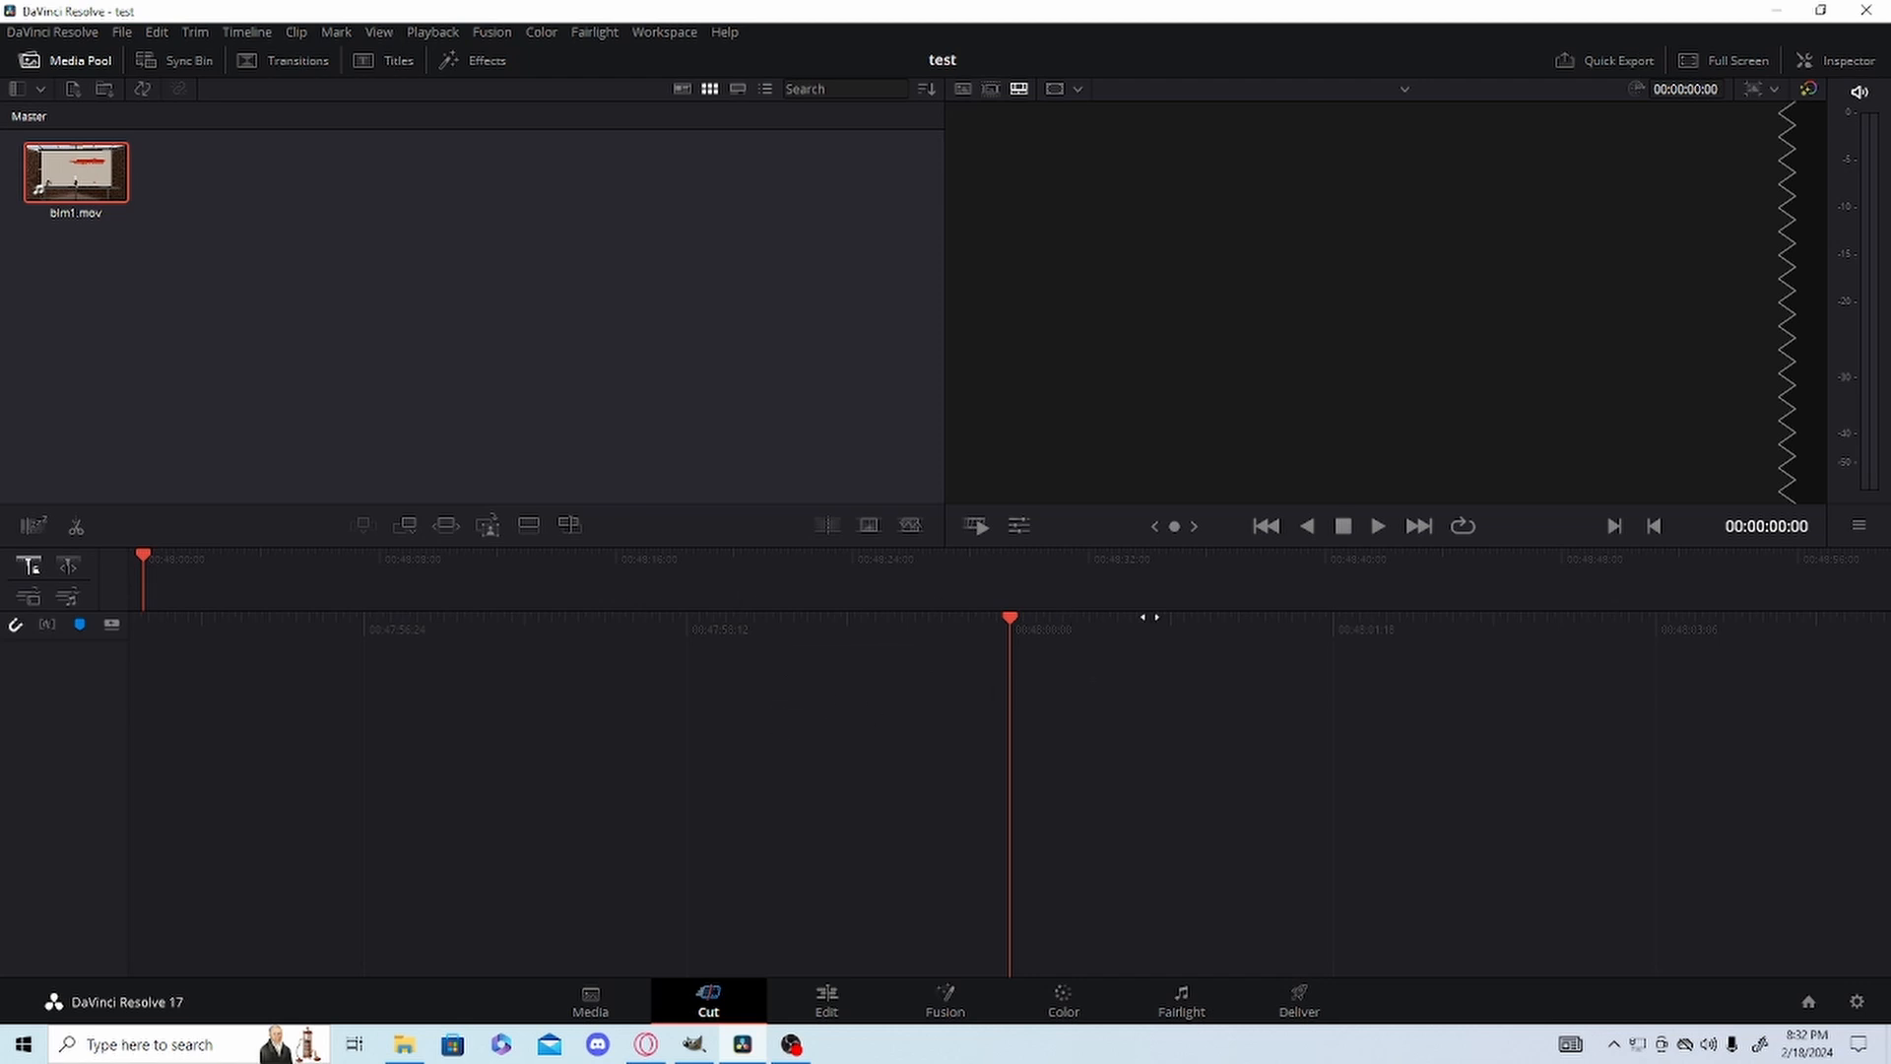
pyautogui.click(810, 993)
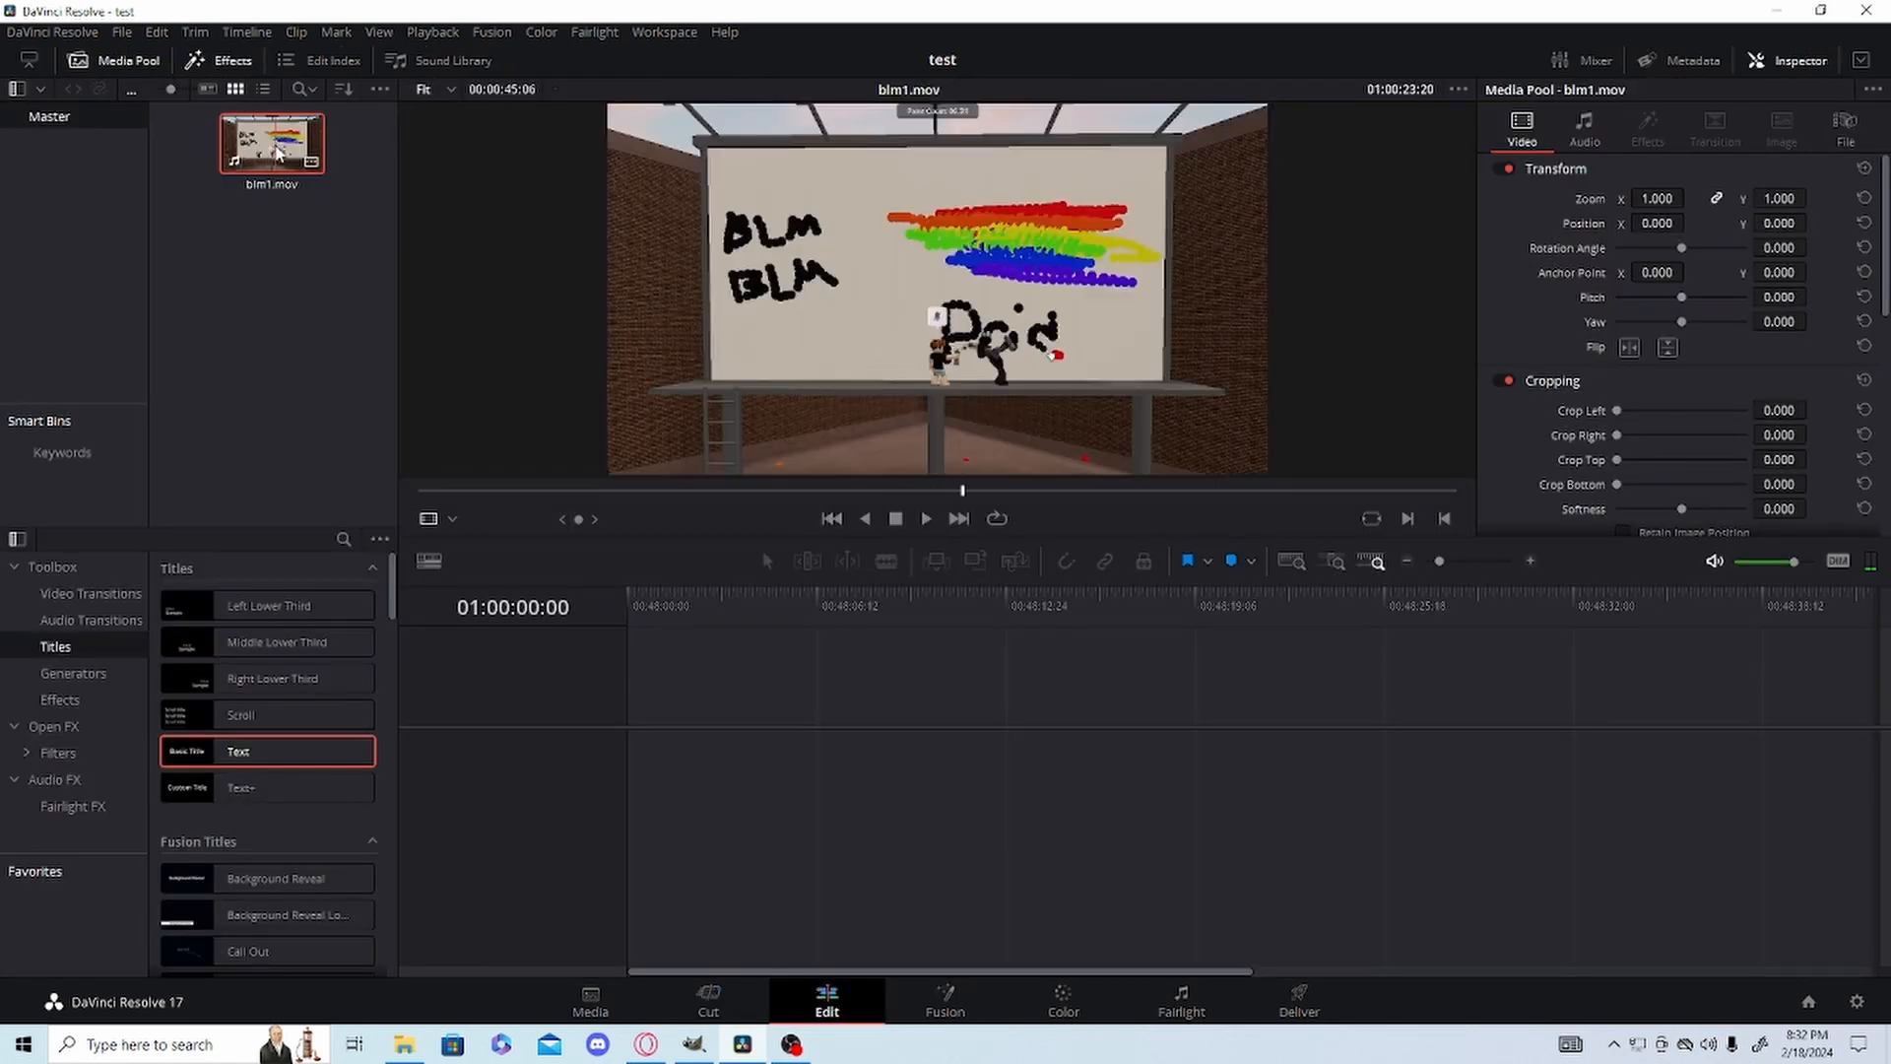
pyautogui.moveTo(264, 161); pyautogui.dragTo(636, 756)
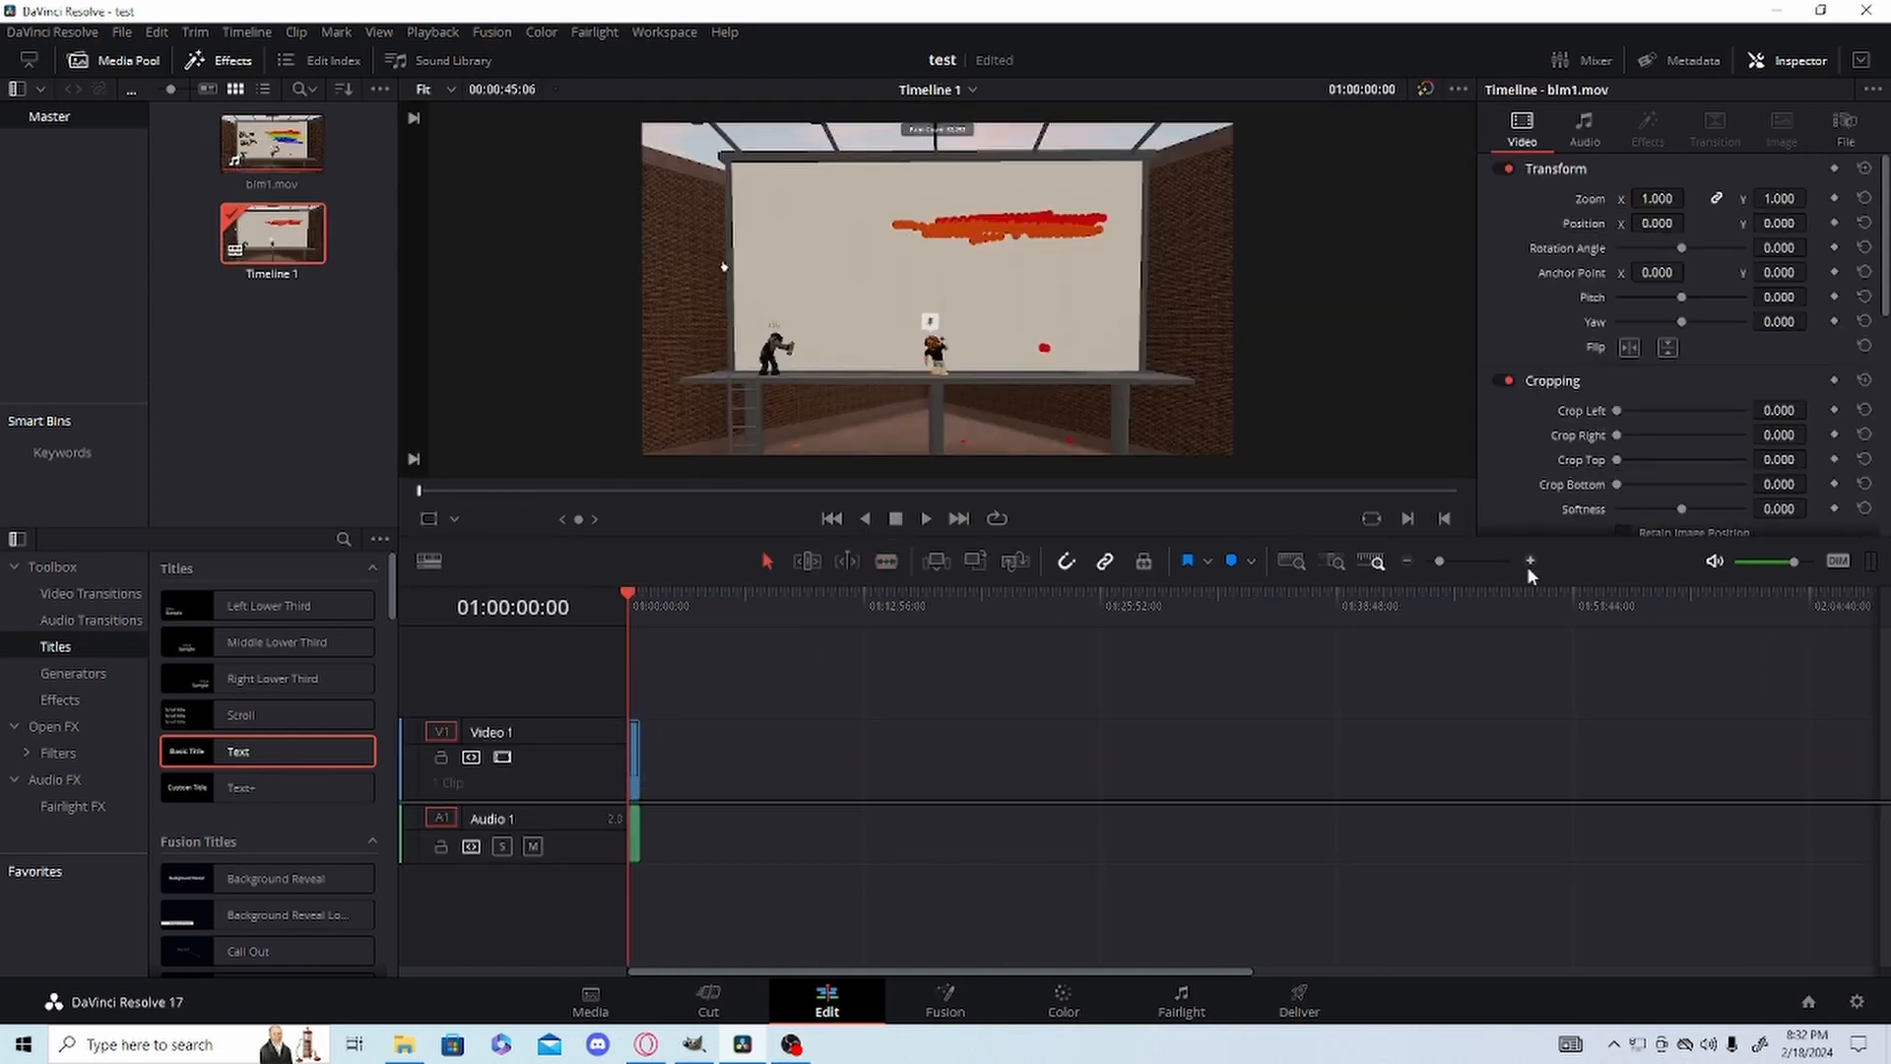
pyautogui.moveTo(1439, 561); pyautogui.dragTo(1477, 557)
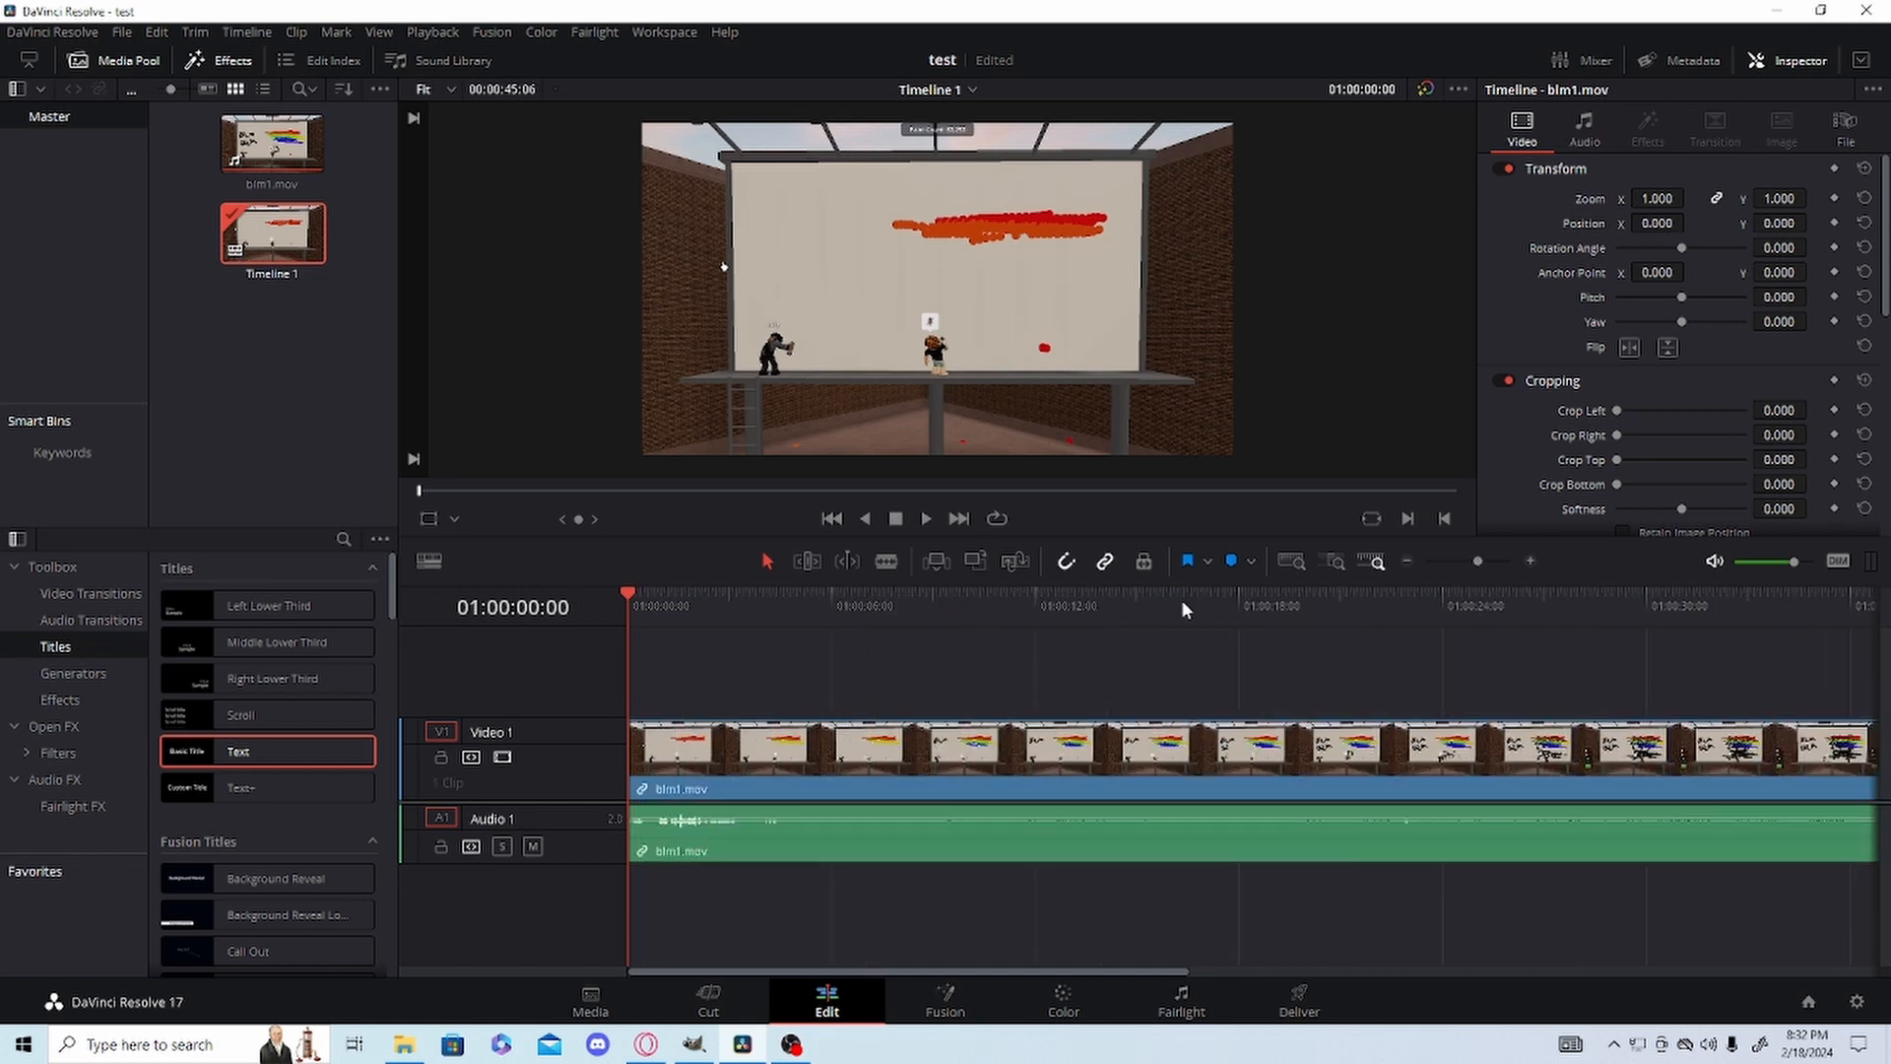
pyautogui.click(1457, 561)
pyautogui.moveTo(1086, 606); pyautogui.dragTo(628, 594)
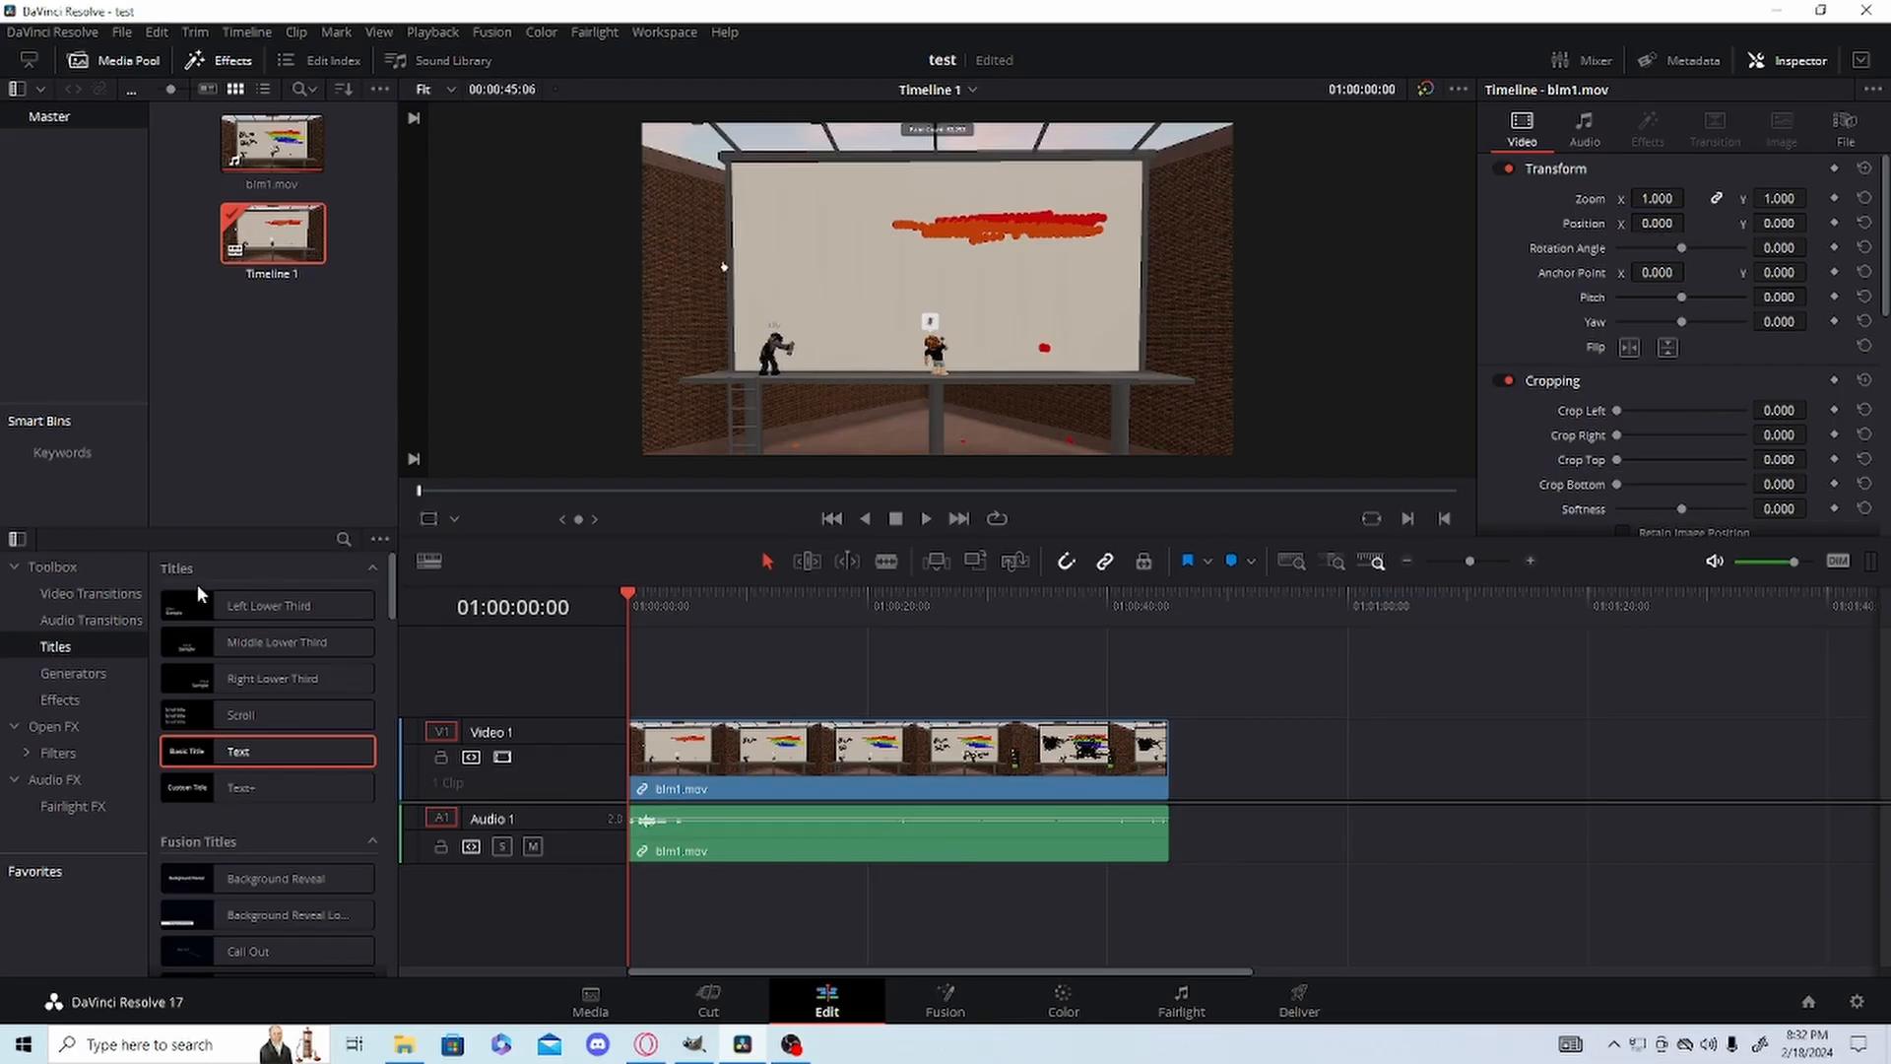
# Add a basic Text title from the effects library to Video 2 above the clip, starting at 01:00:09:21.
pyautogui.click(204, 61)
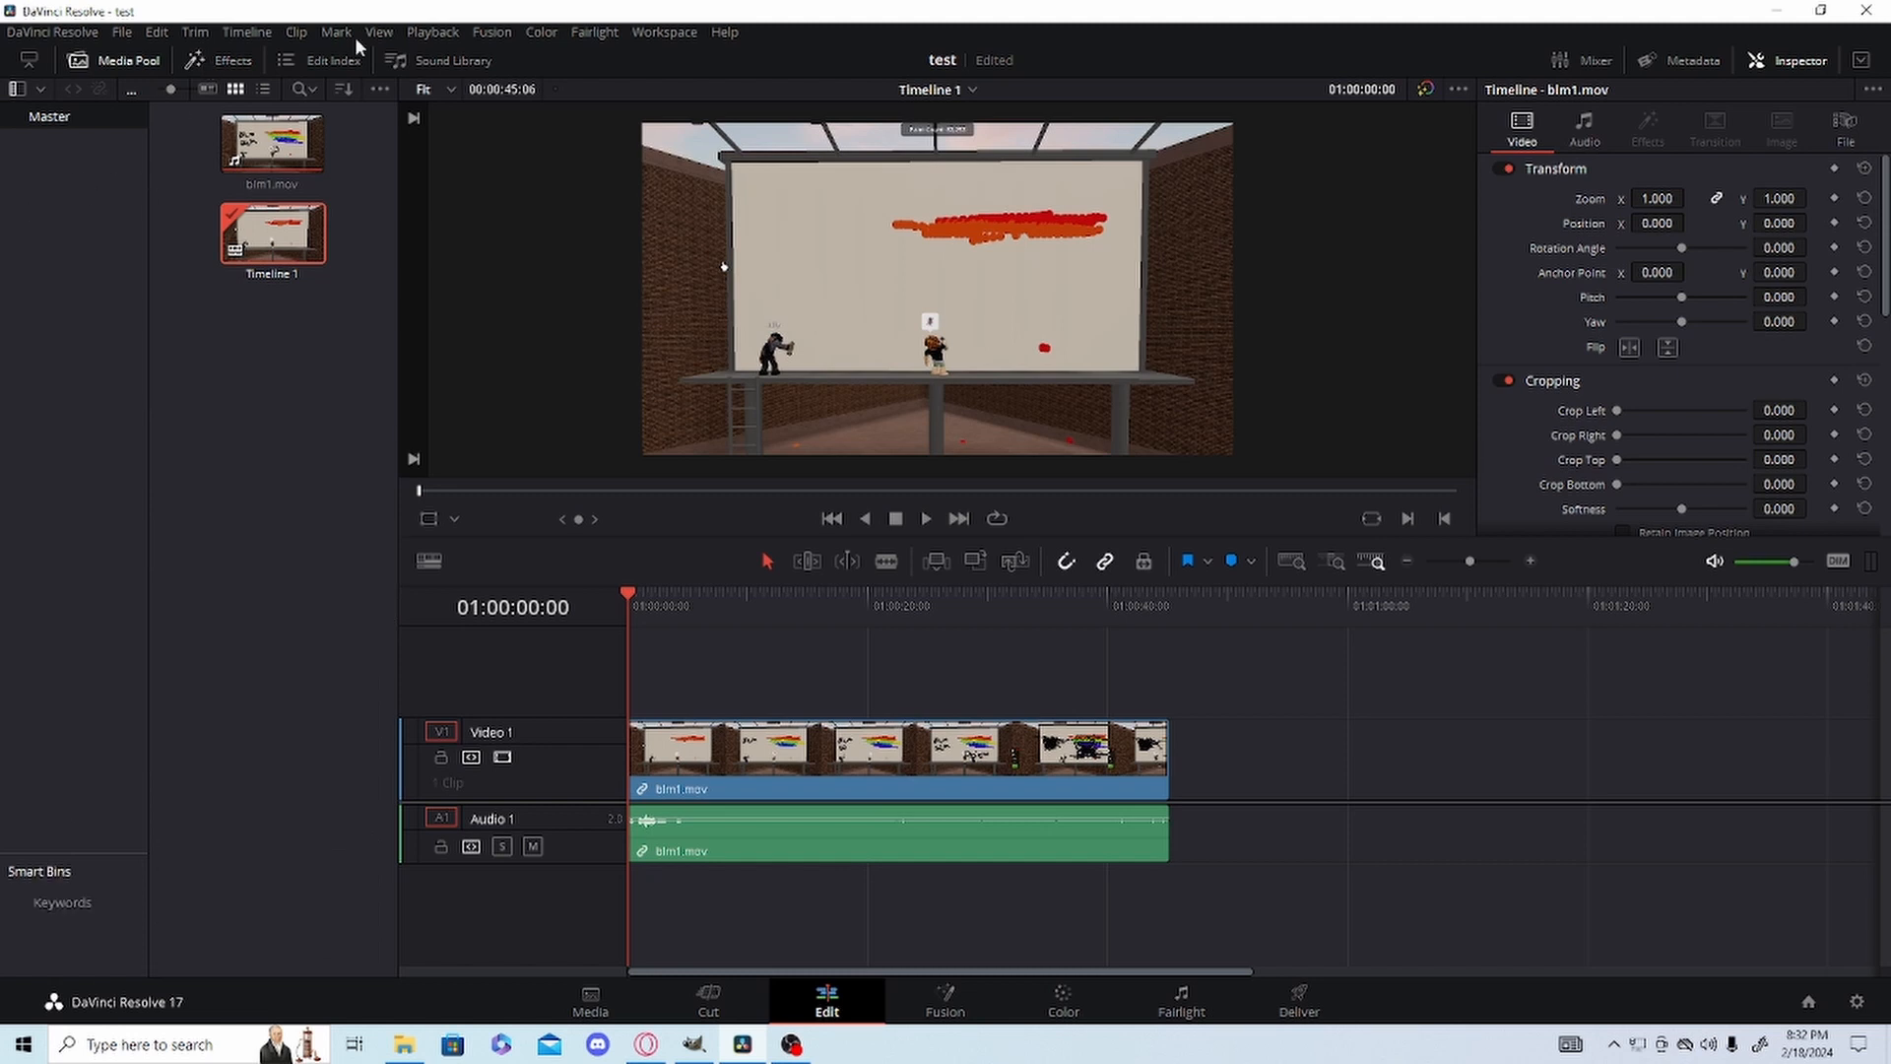
pyautogui.click(222, 61)
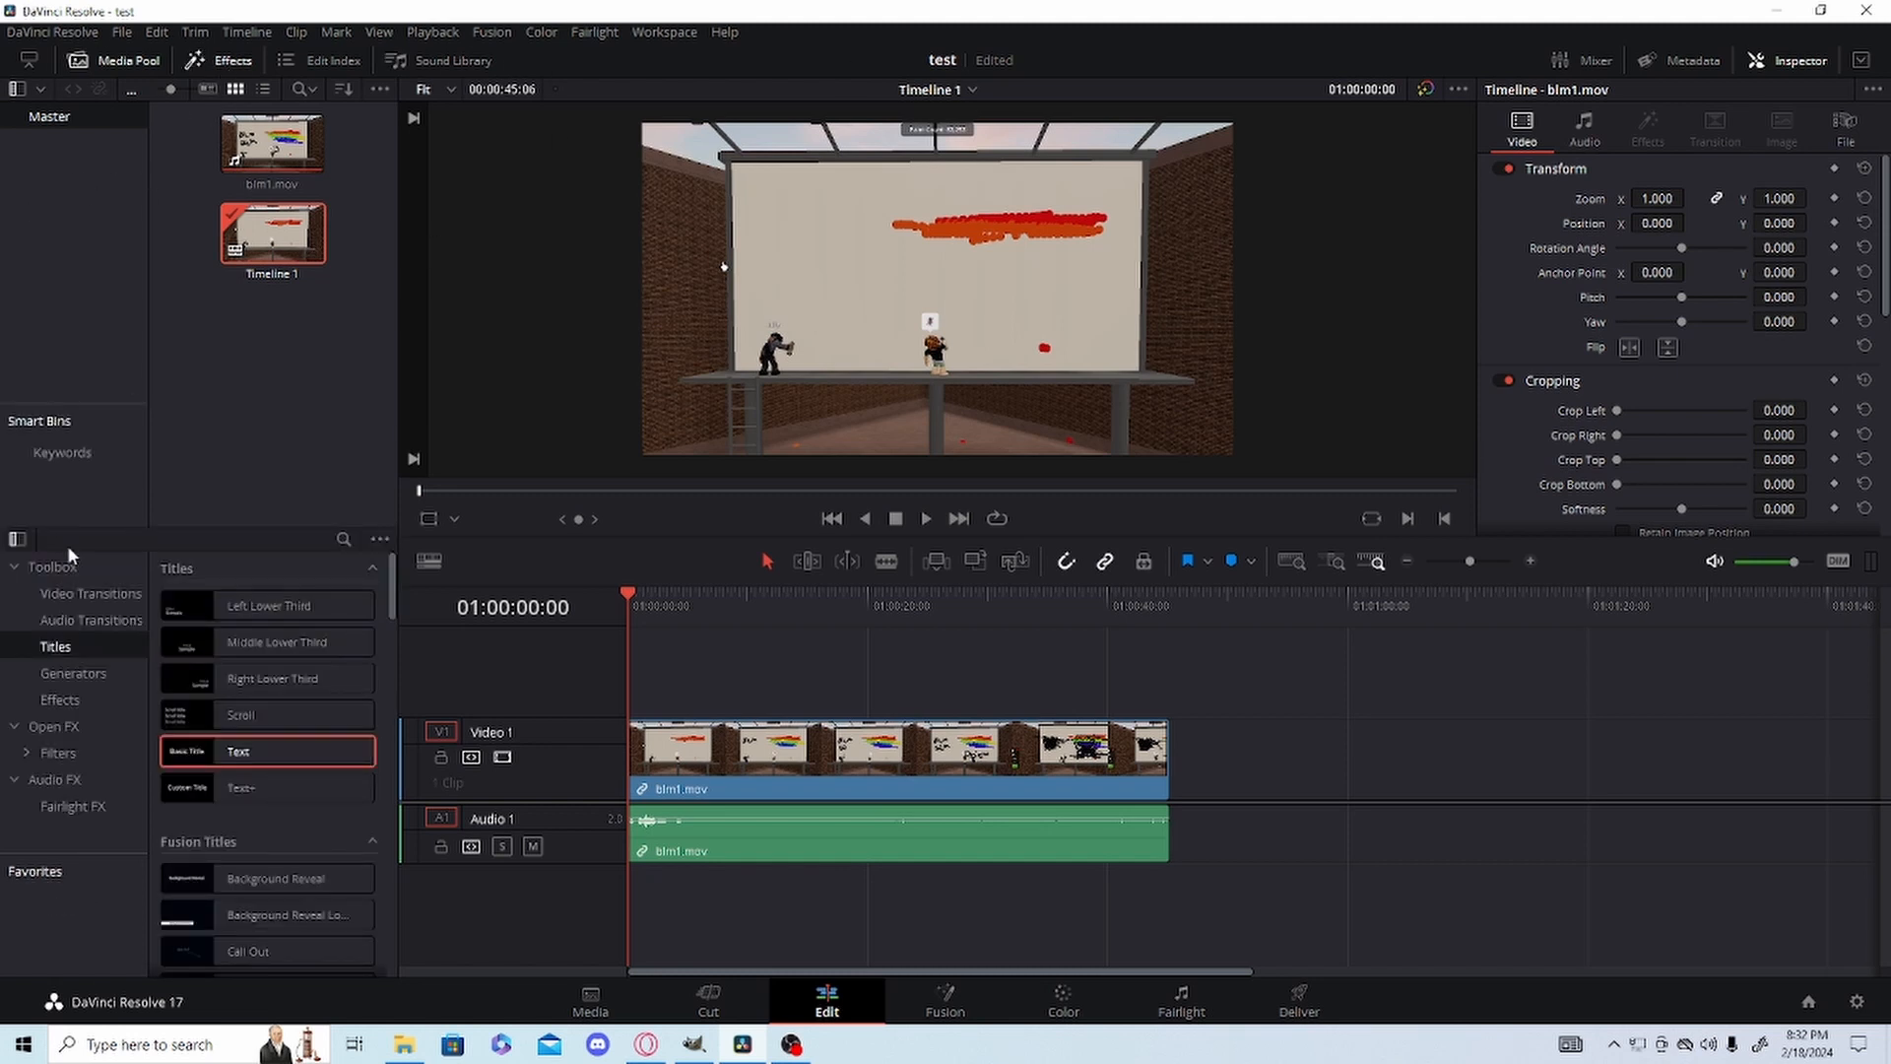
pyautogui.click(49, 568)
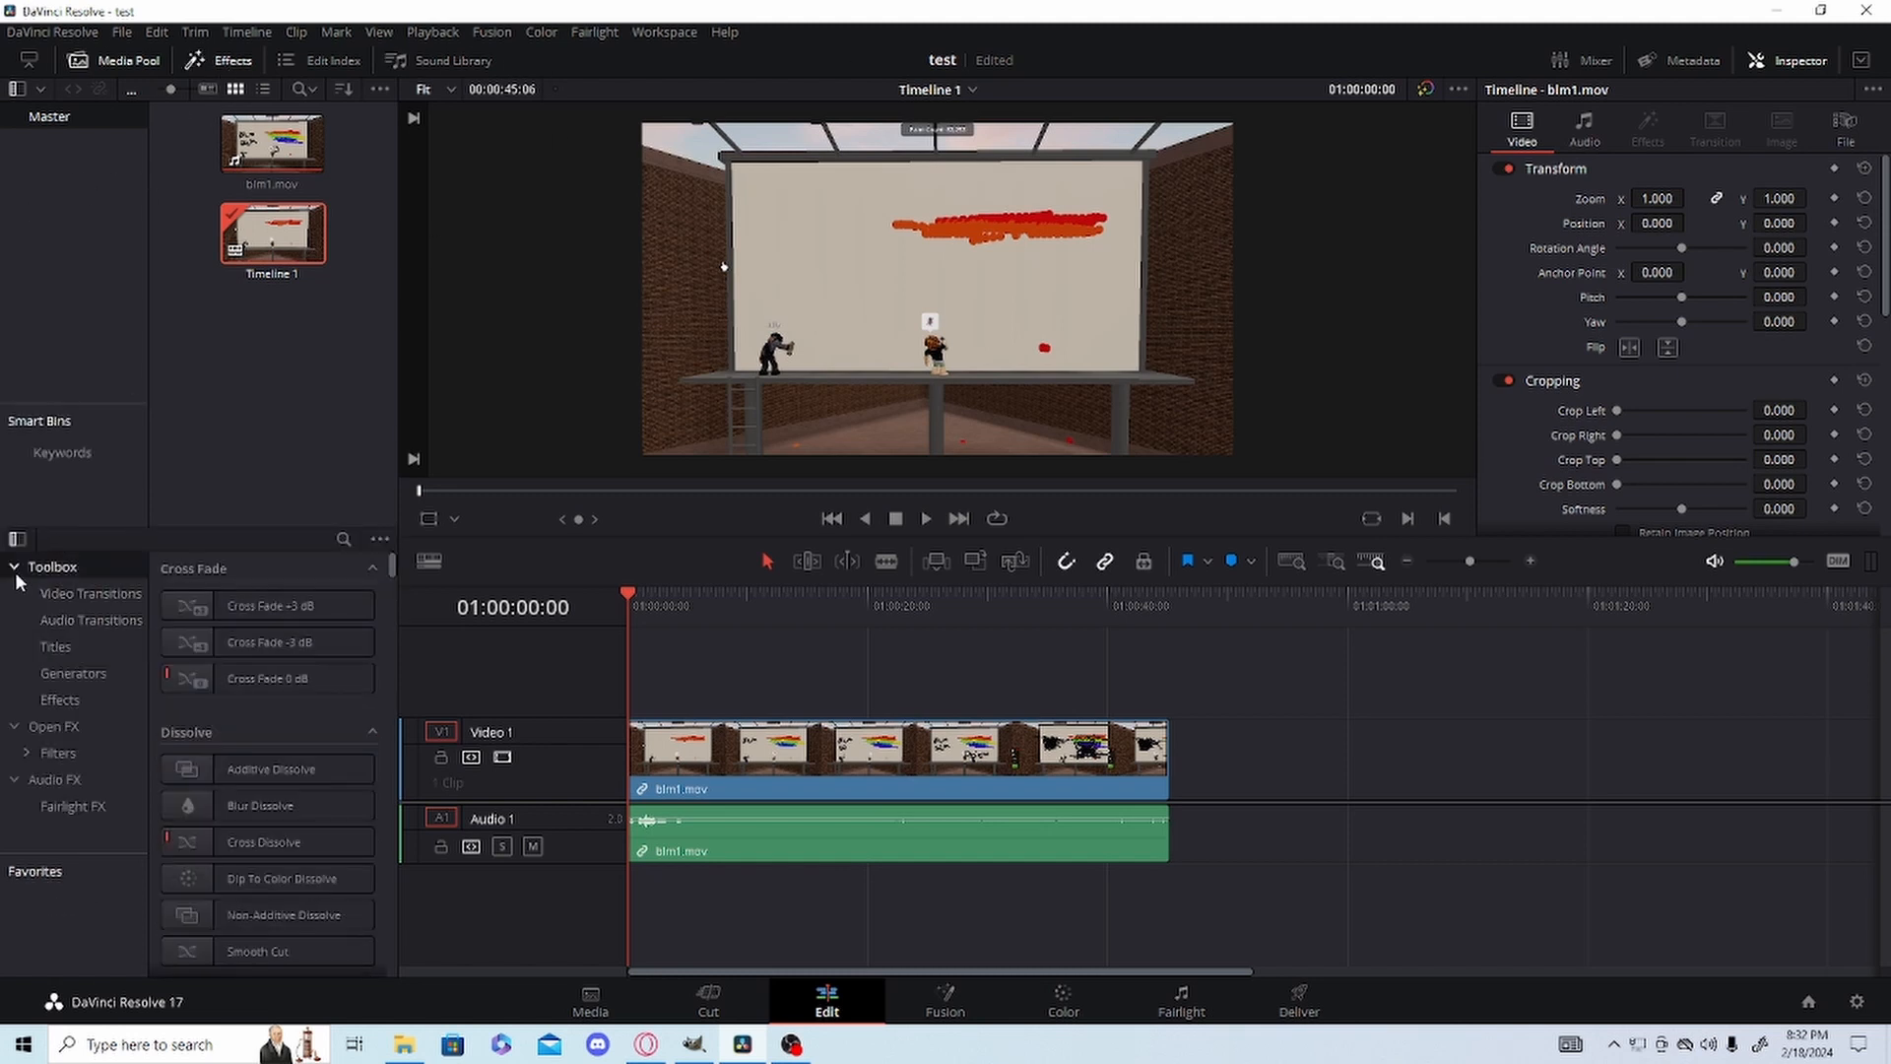
pyautogui.click(51, 647)
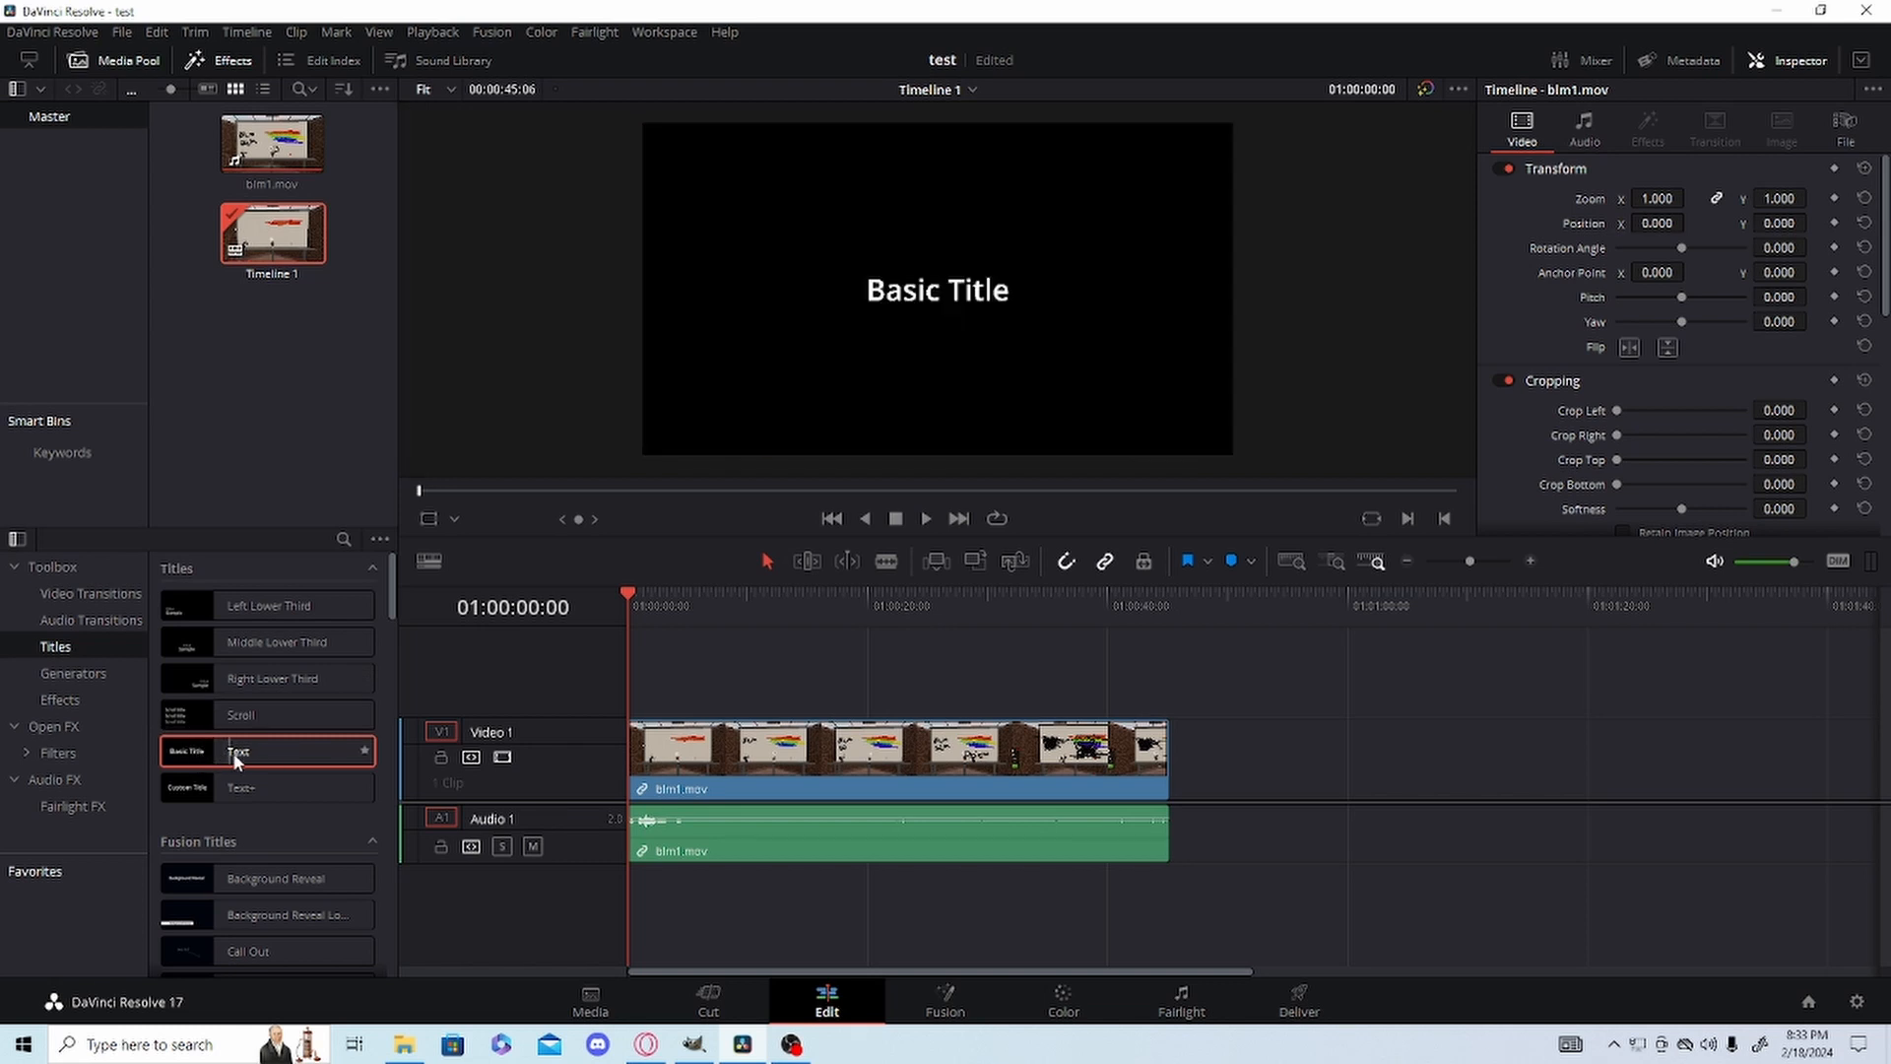
pyautogui.moveTo(237, 758); pyautogui.dragTo(750, 662)
pyautogui.moveTo(778, 598); pyautogui.dragTo(744, 603)
pyautogui.click(773, 675)
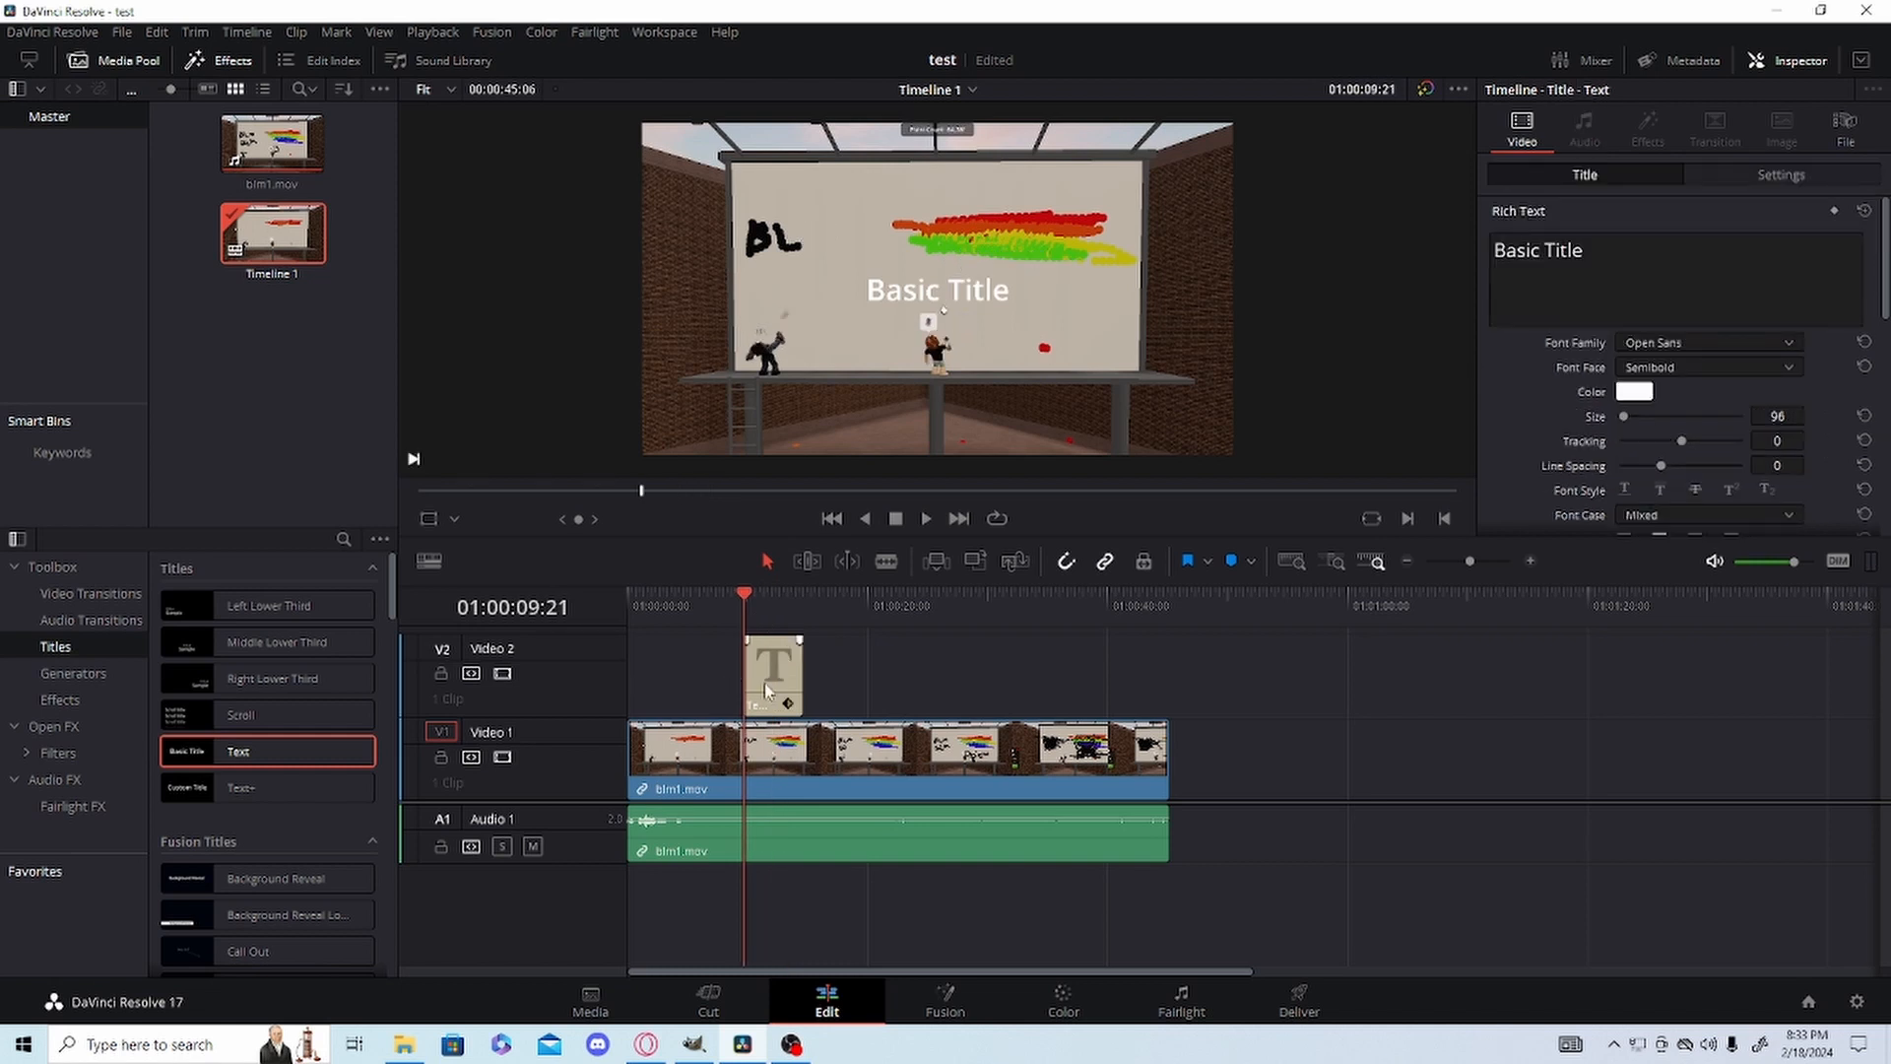
# Try placing the title at the start of Video 1, ahead of the blm1.mov clip.
pyautogui.moveTo(736, 766); pyautogui.dragTo(1046, 773)
pyautogui.moveTo(784, 689); pyautogui.dragTo(674, 817)
pyautogui.moveTo(1063, 771); pyautogui.dragTo(677, 765)
pyautogui.click(644, 609)
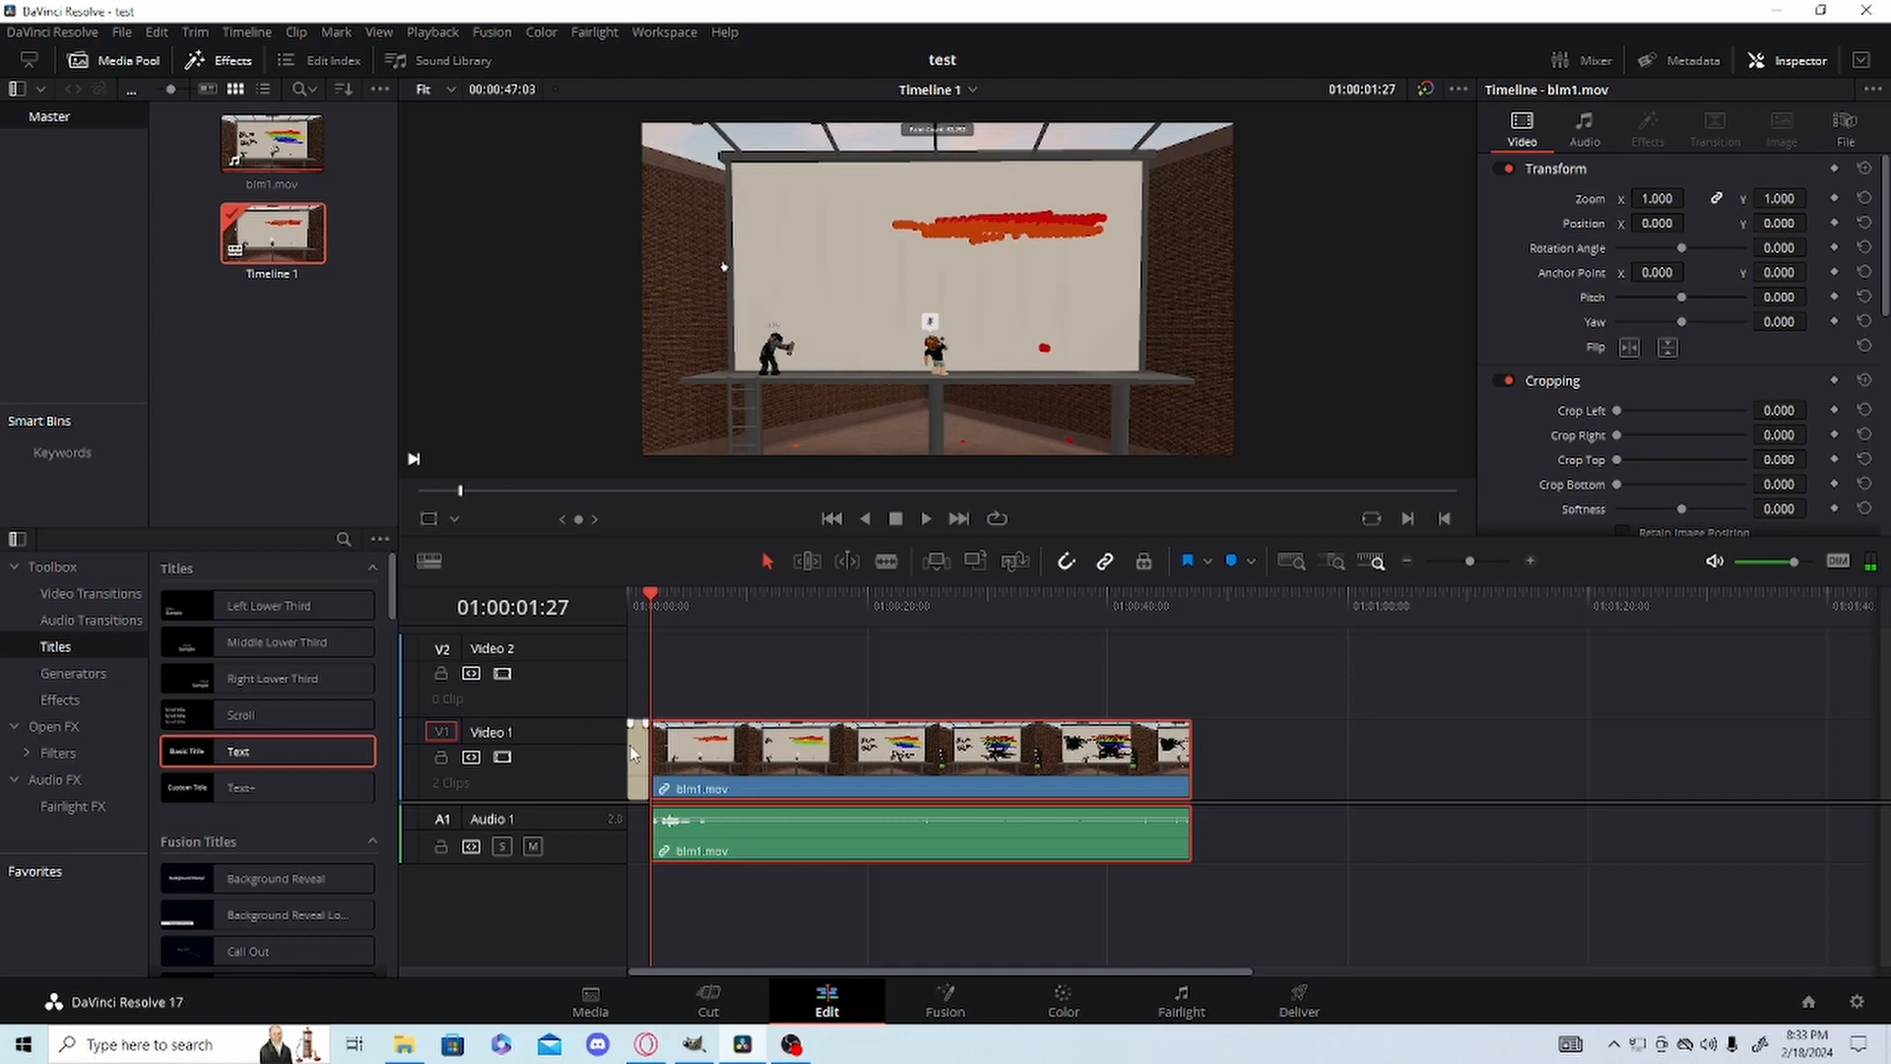
# Move the title to Video 2 at 01:00:01:27 and the blm1.mov clip back to the timeline start.
pyautogui.moveTo(631, 754); pyautogui.dragTo(686, 679)
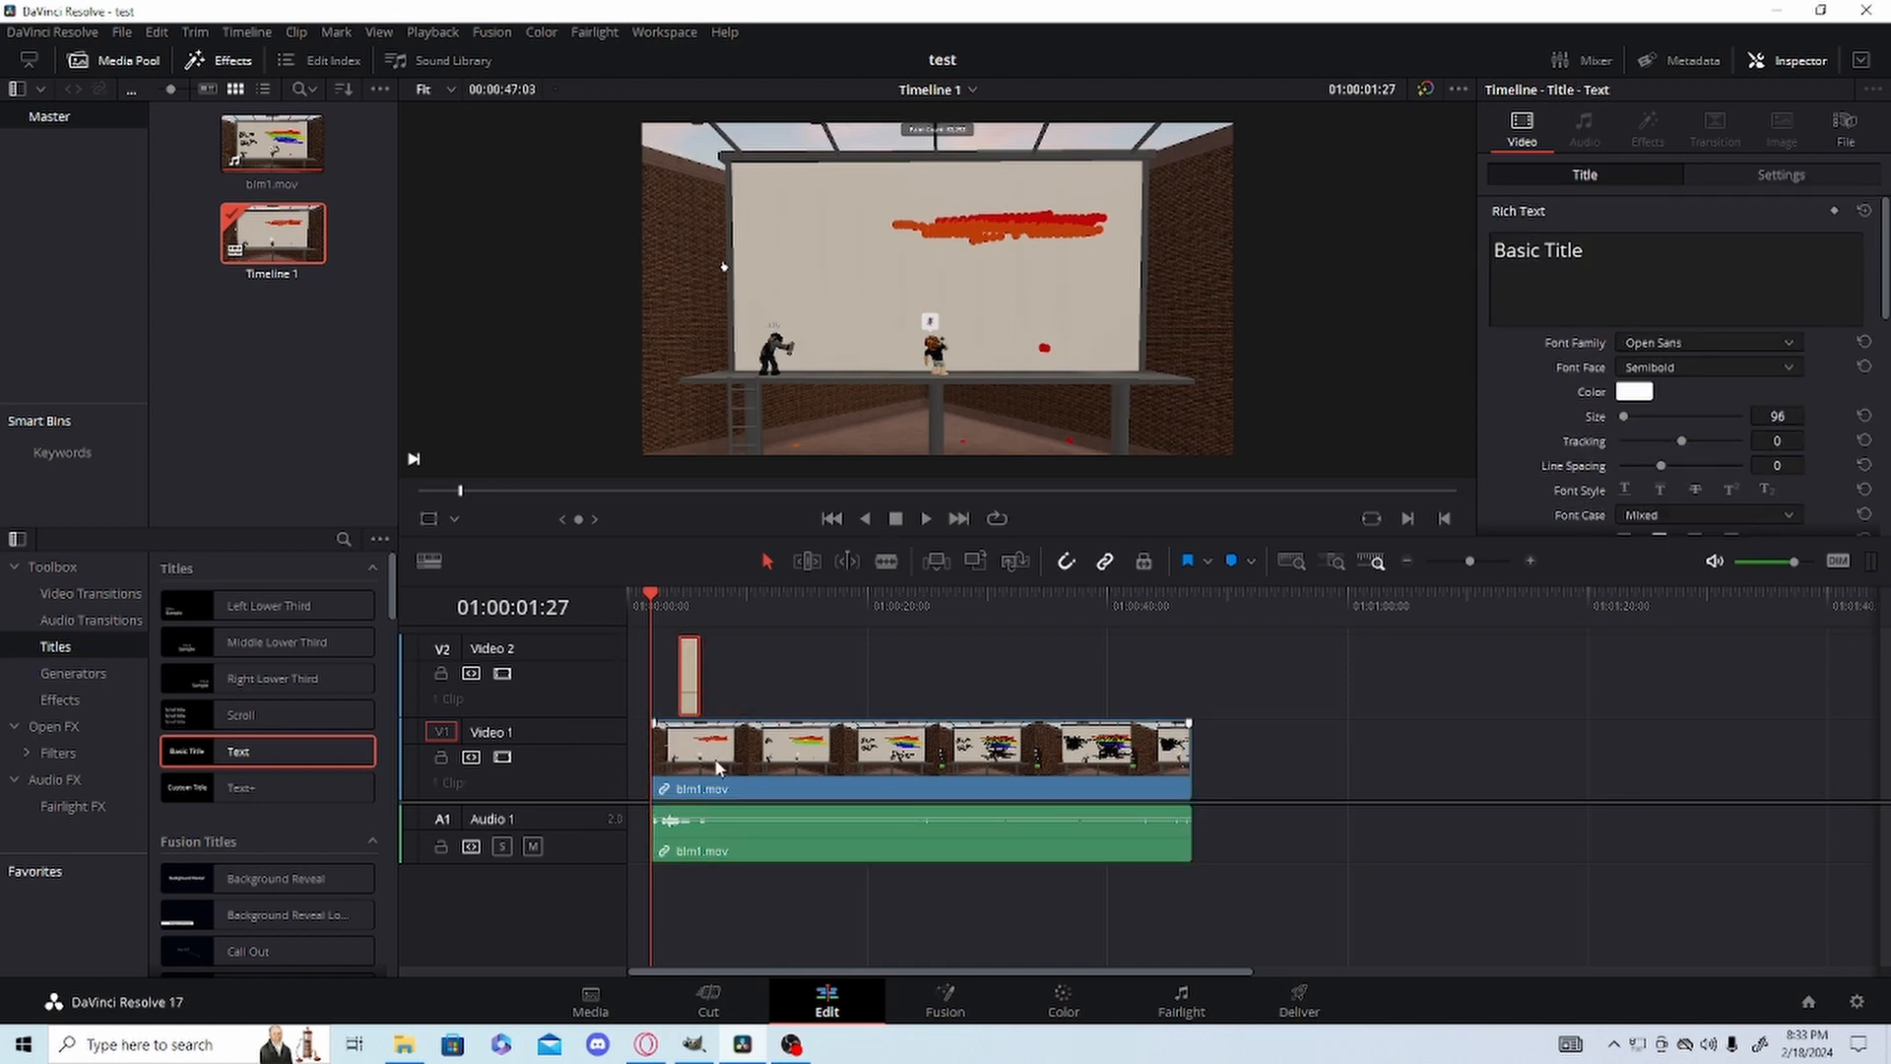
pyautogui.moveTo(718, 767); pyautogui.dragTo(618, 752)
pyautogui.moveTo(694, 697); pyautogui.dragTo(669, 697)
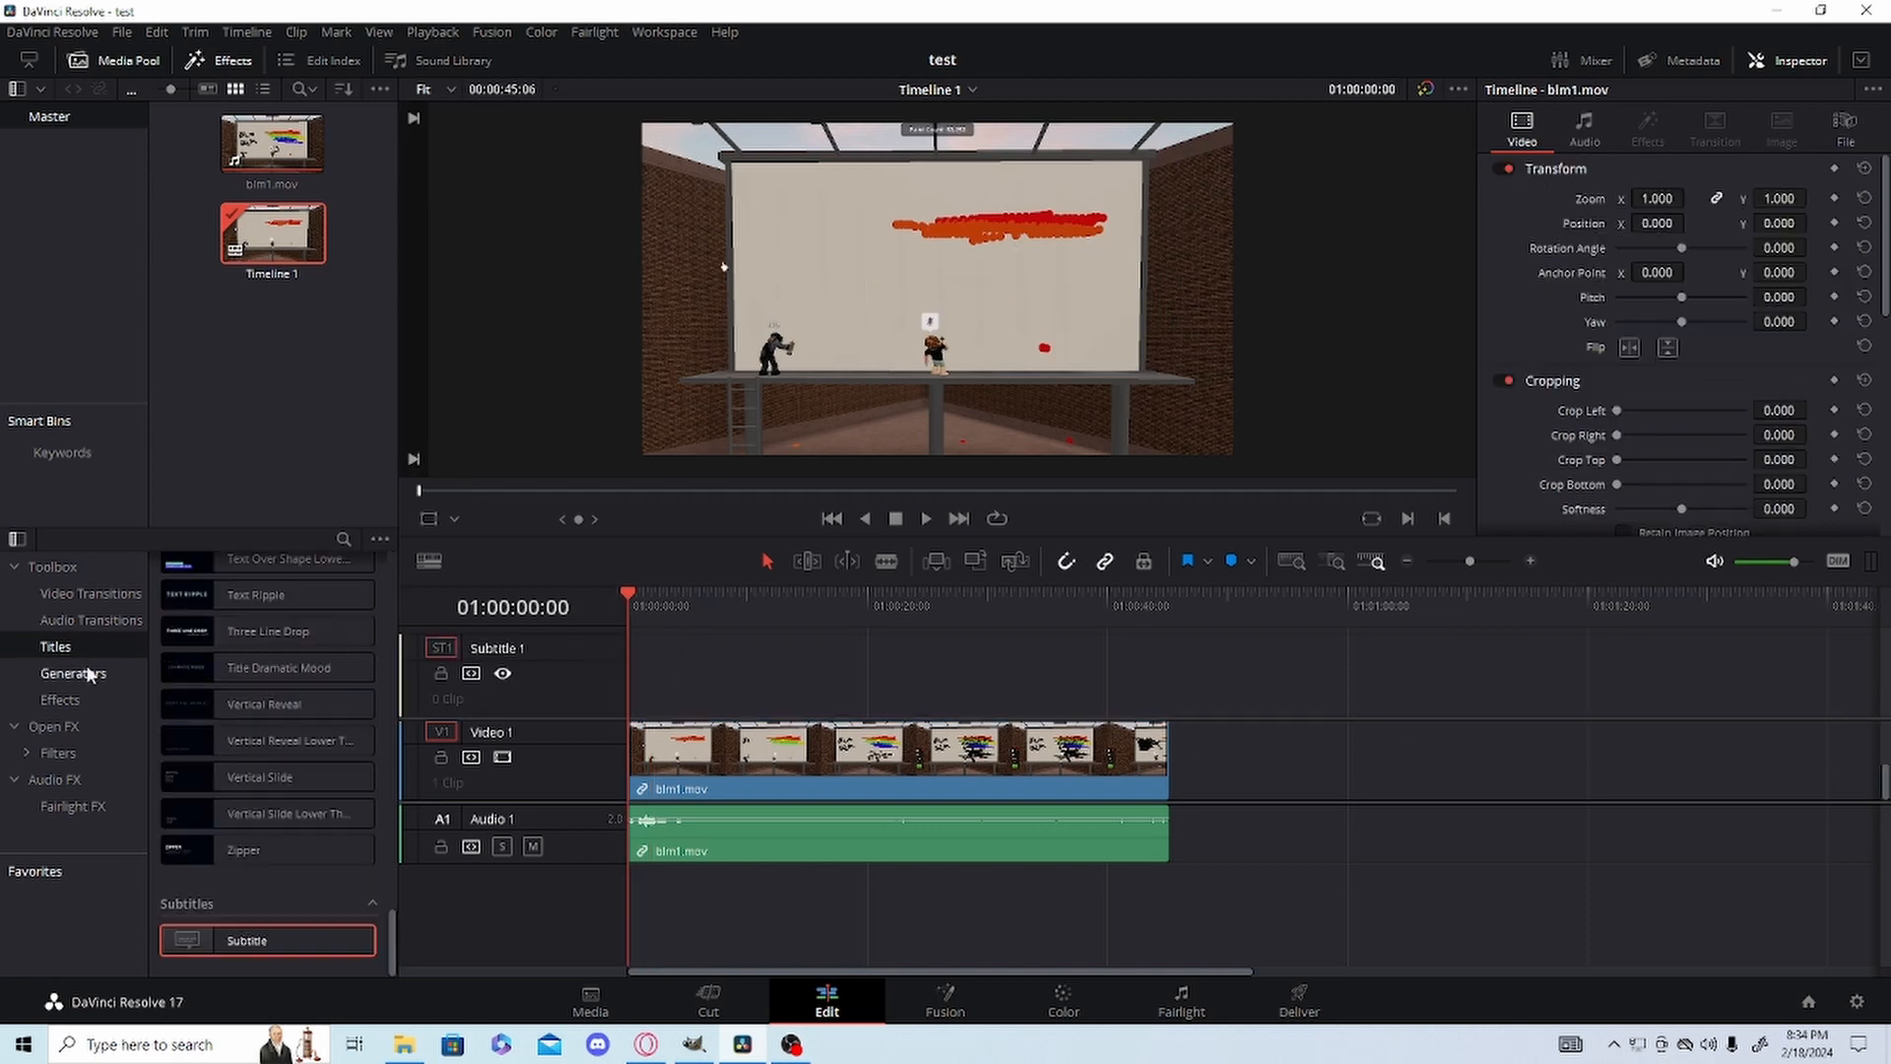
# Preview several generators, place SMPTE Color Bar over the start of the clip on Video 1, and play it.
pyautogui.click(84, 672)
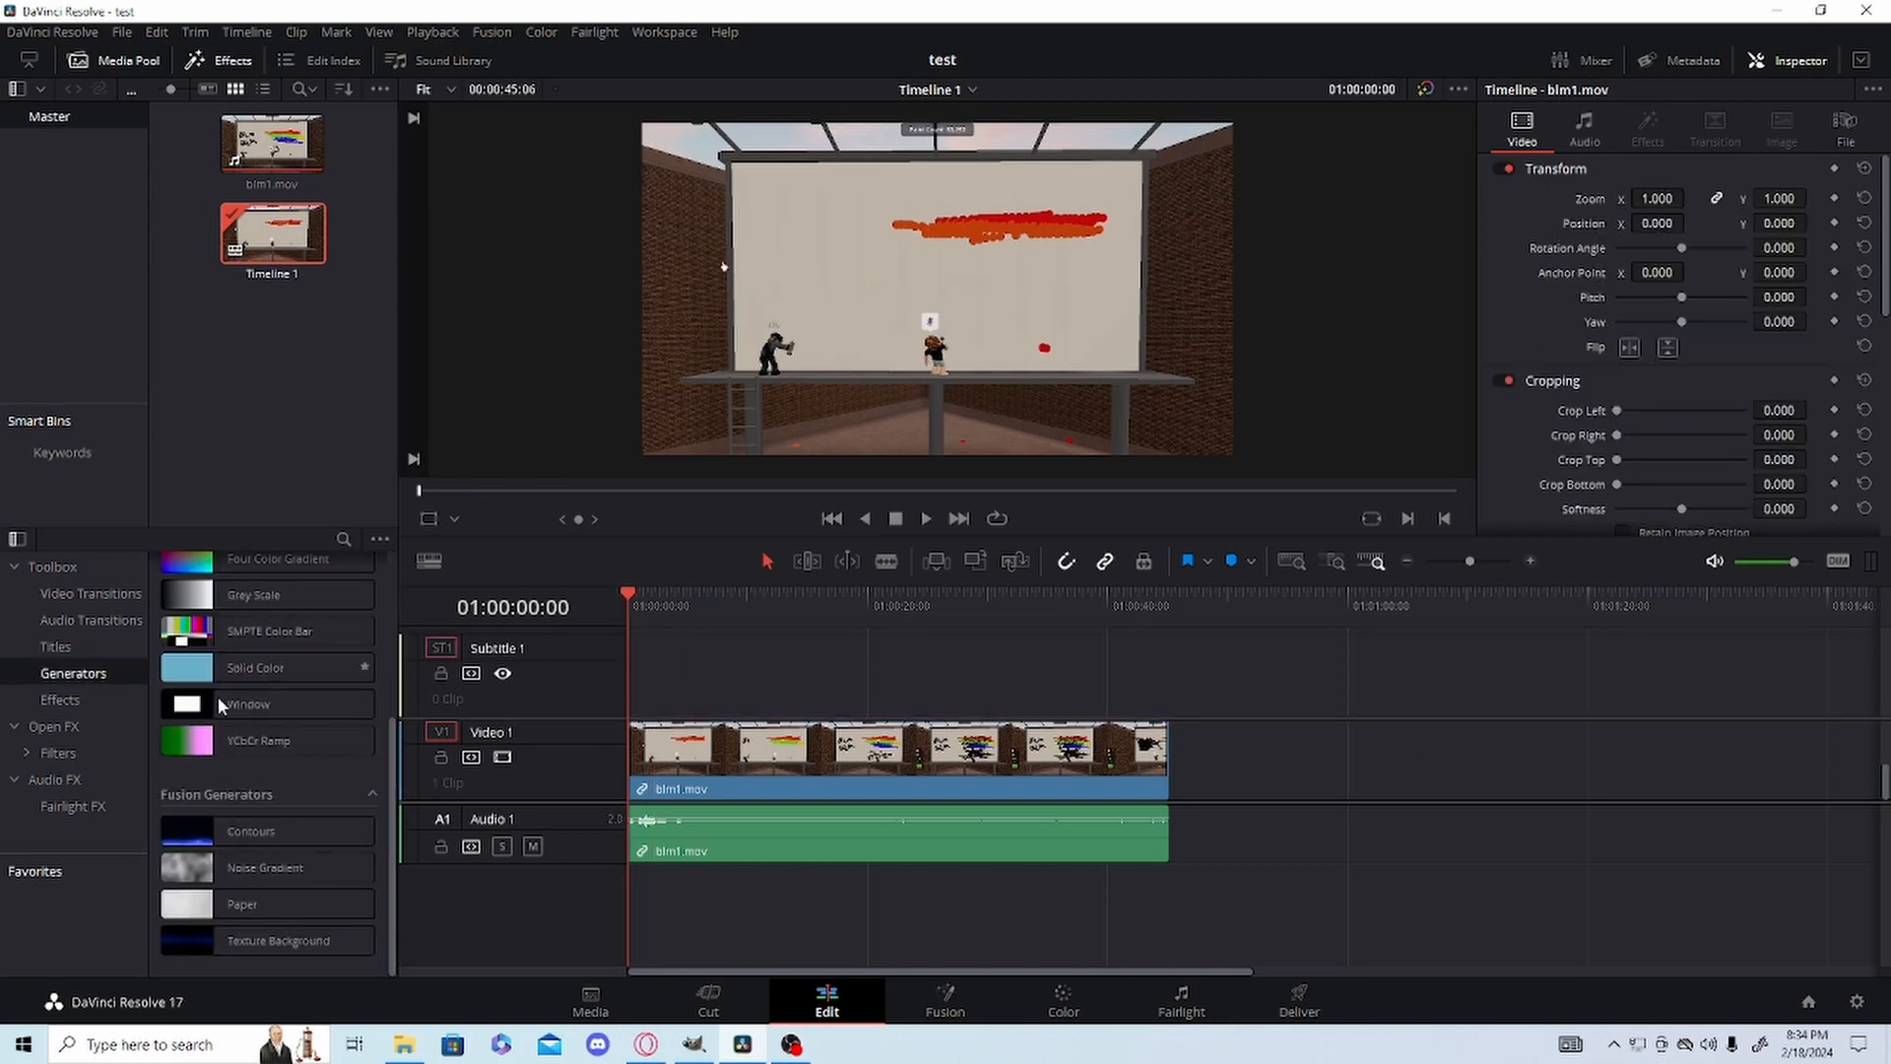
pyautogui.click(189, 703)
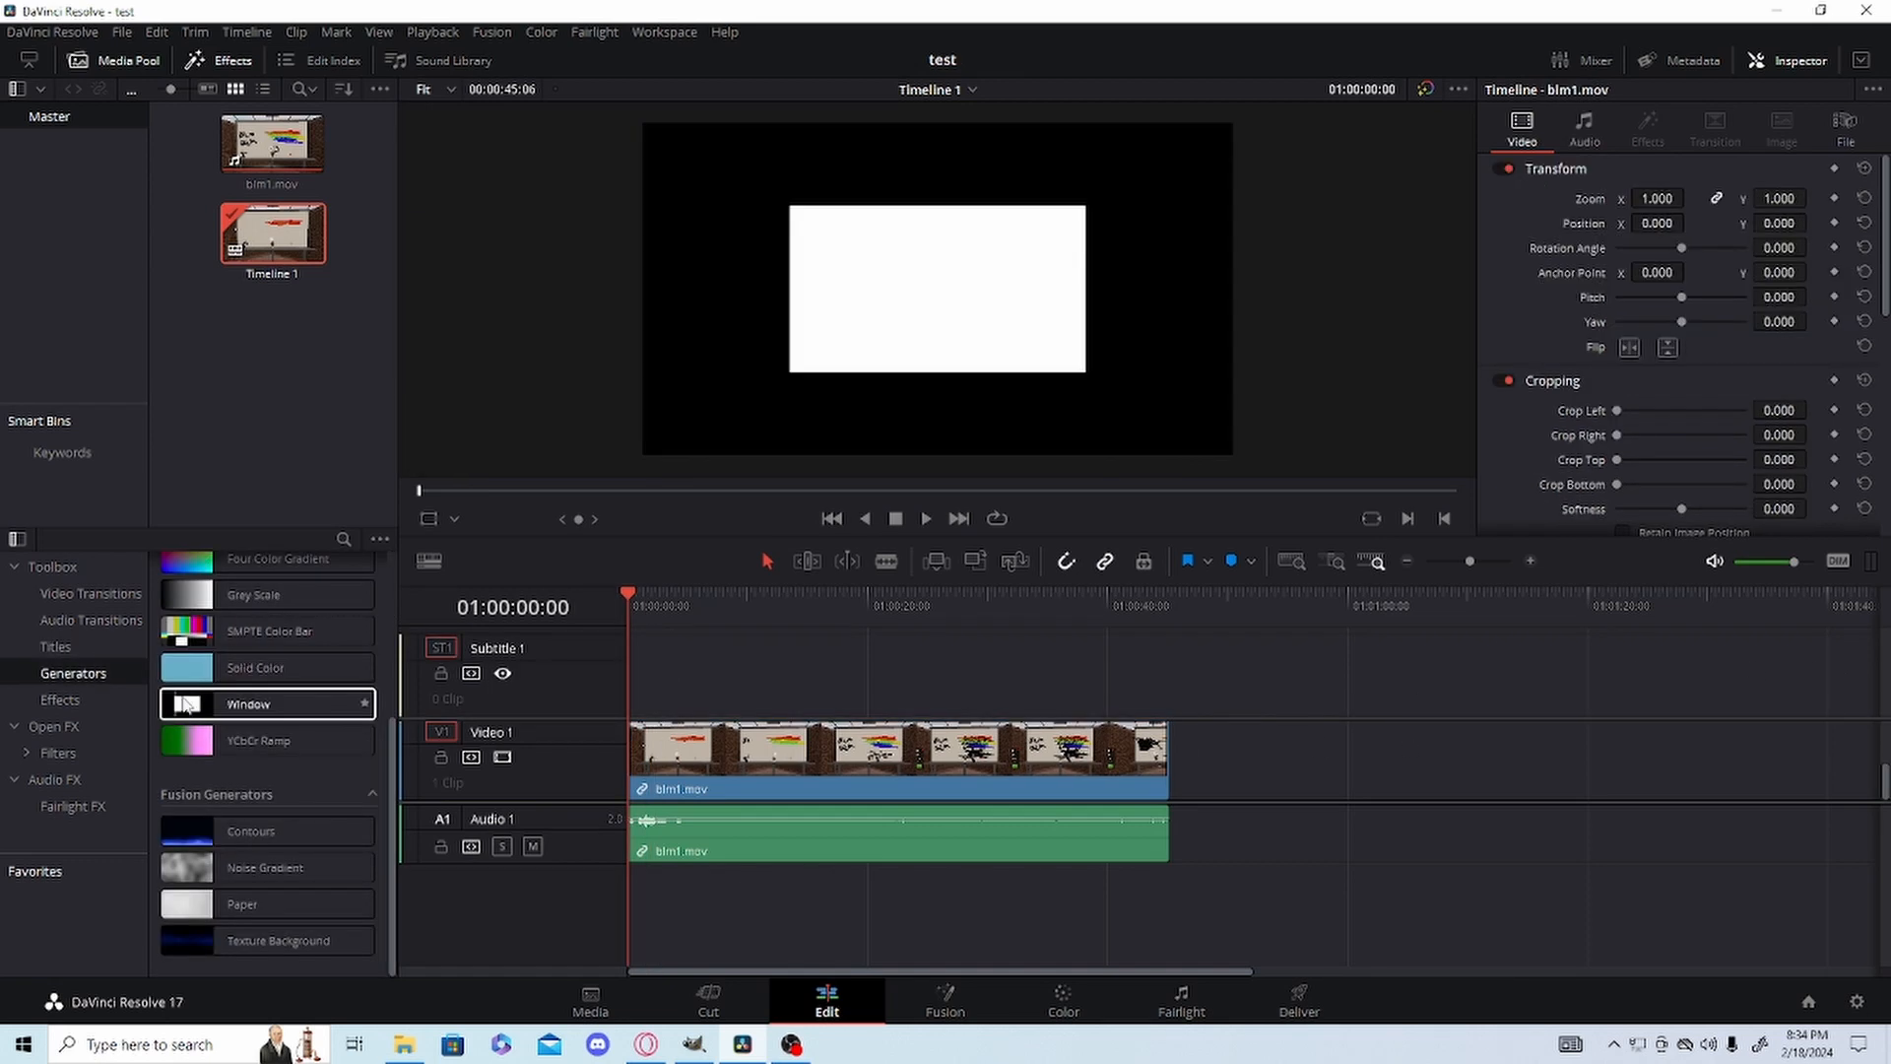
pyautogui.click(180, 674)
pyautogui.click(249, 630)
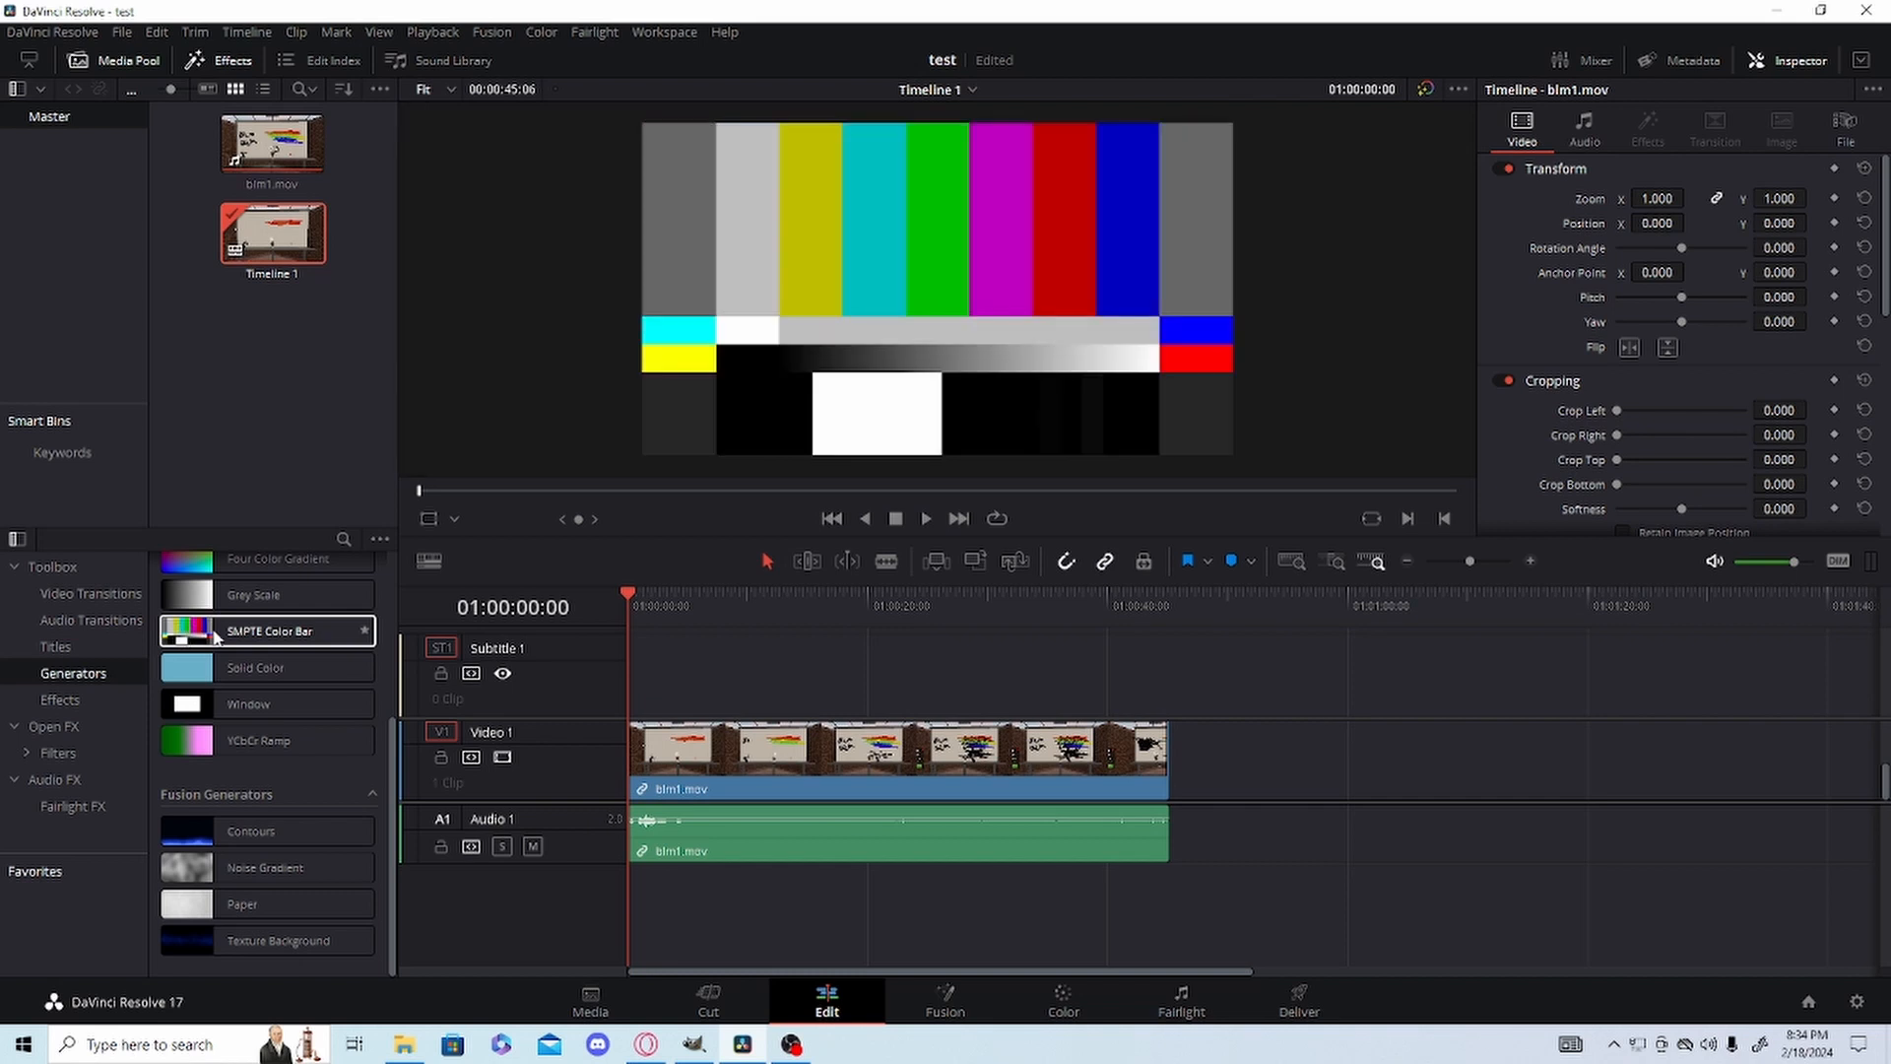
pyautogui.moveTo(248, 630); pyautogui.dragTo(640, 764)
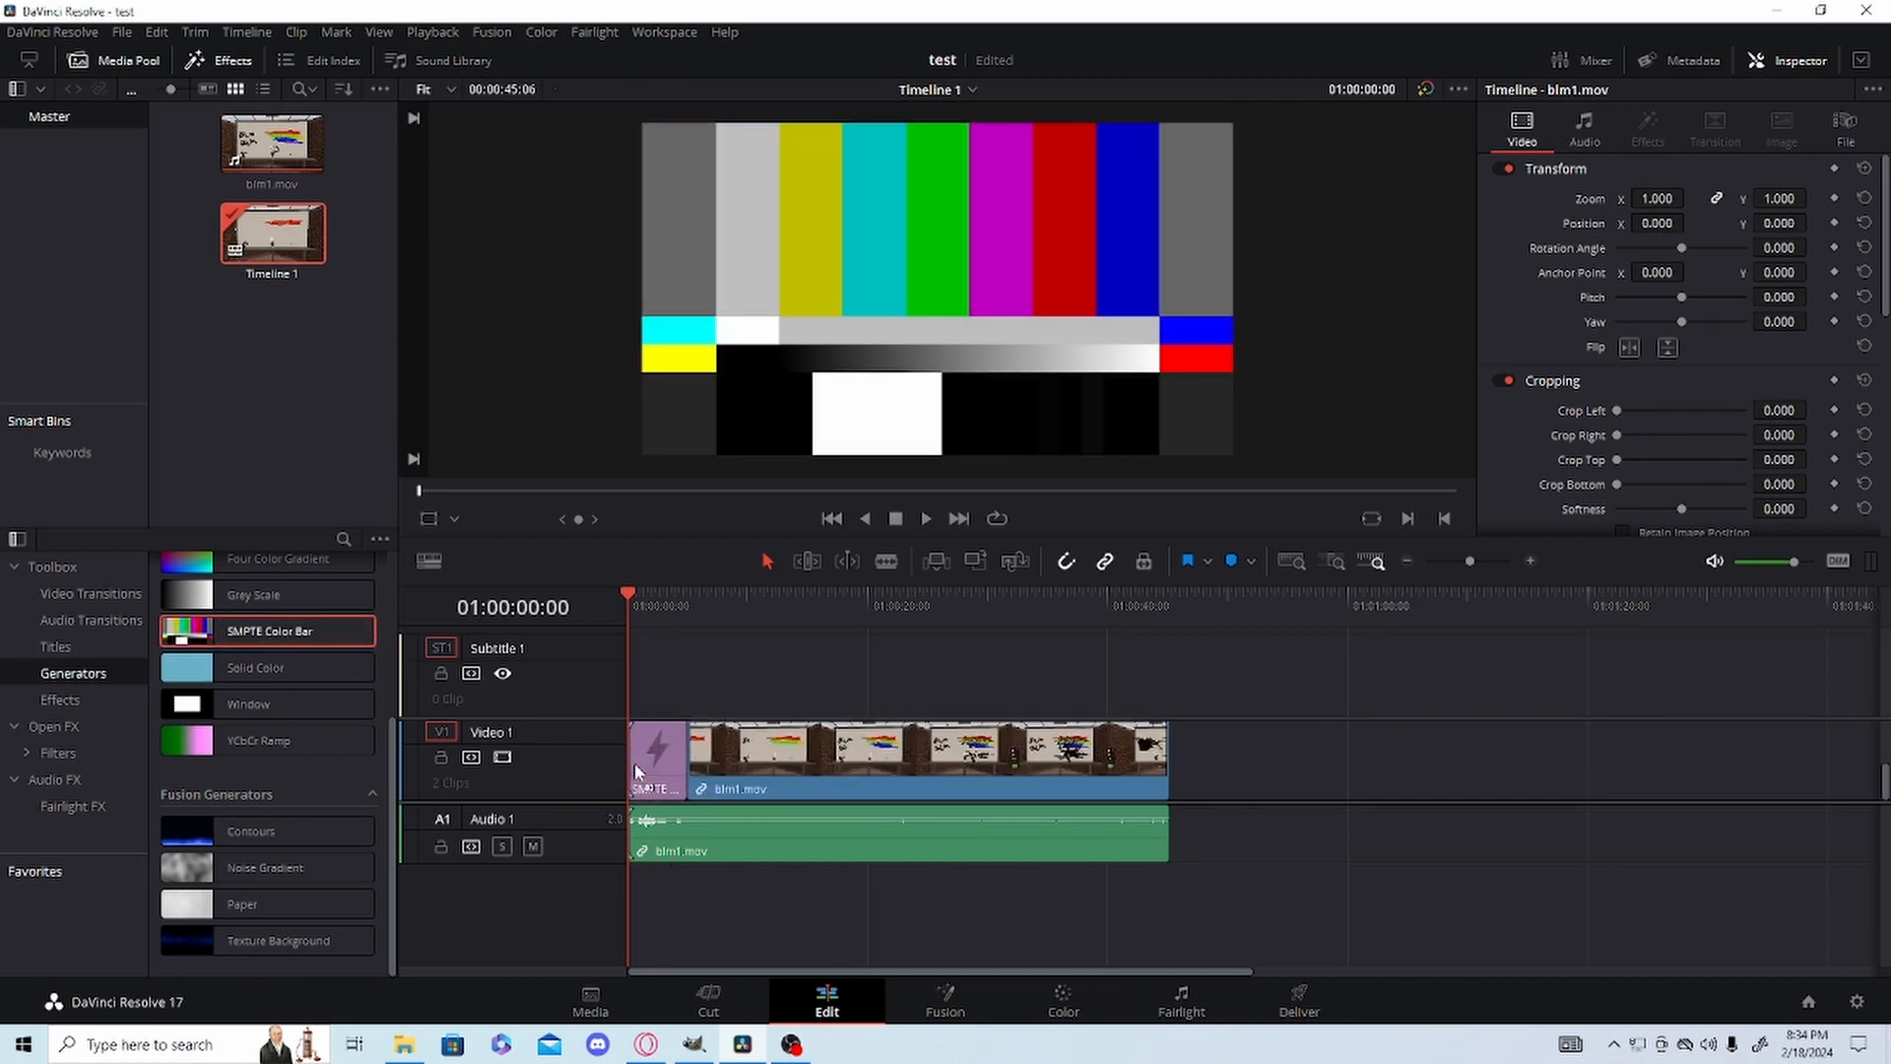
pyautogui.press('space')
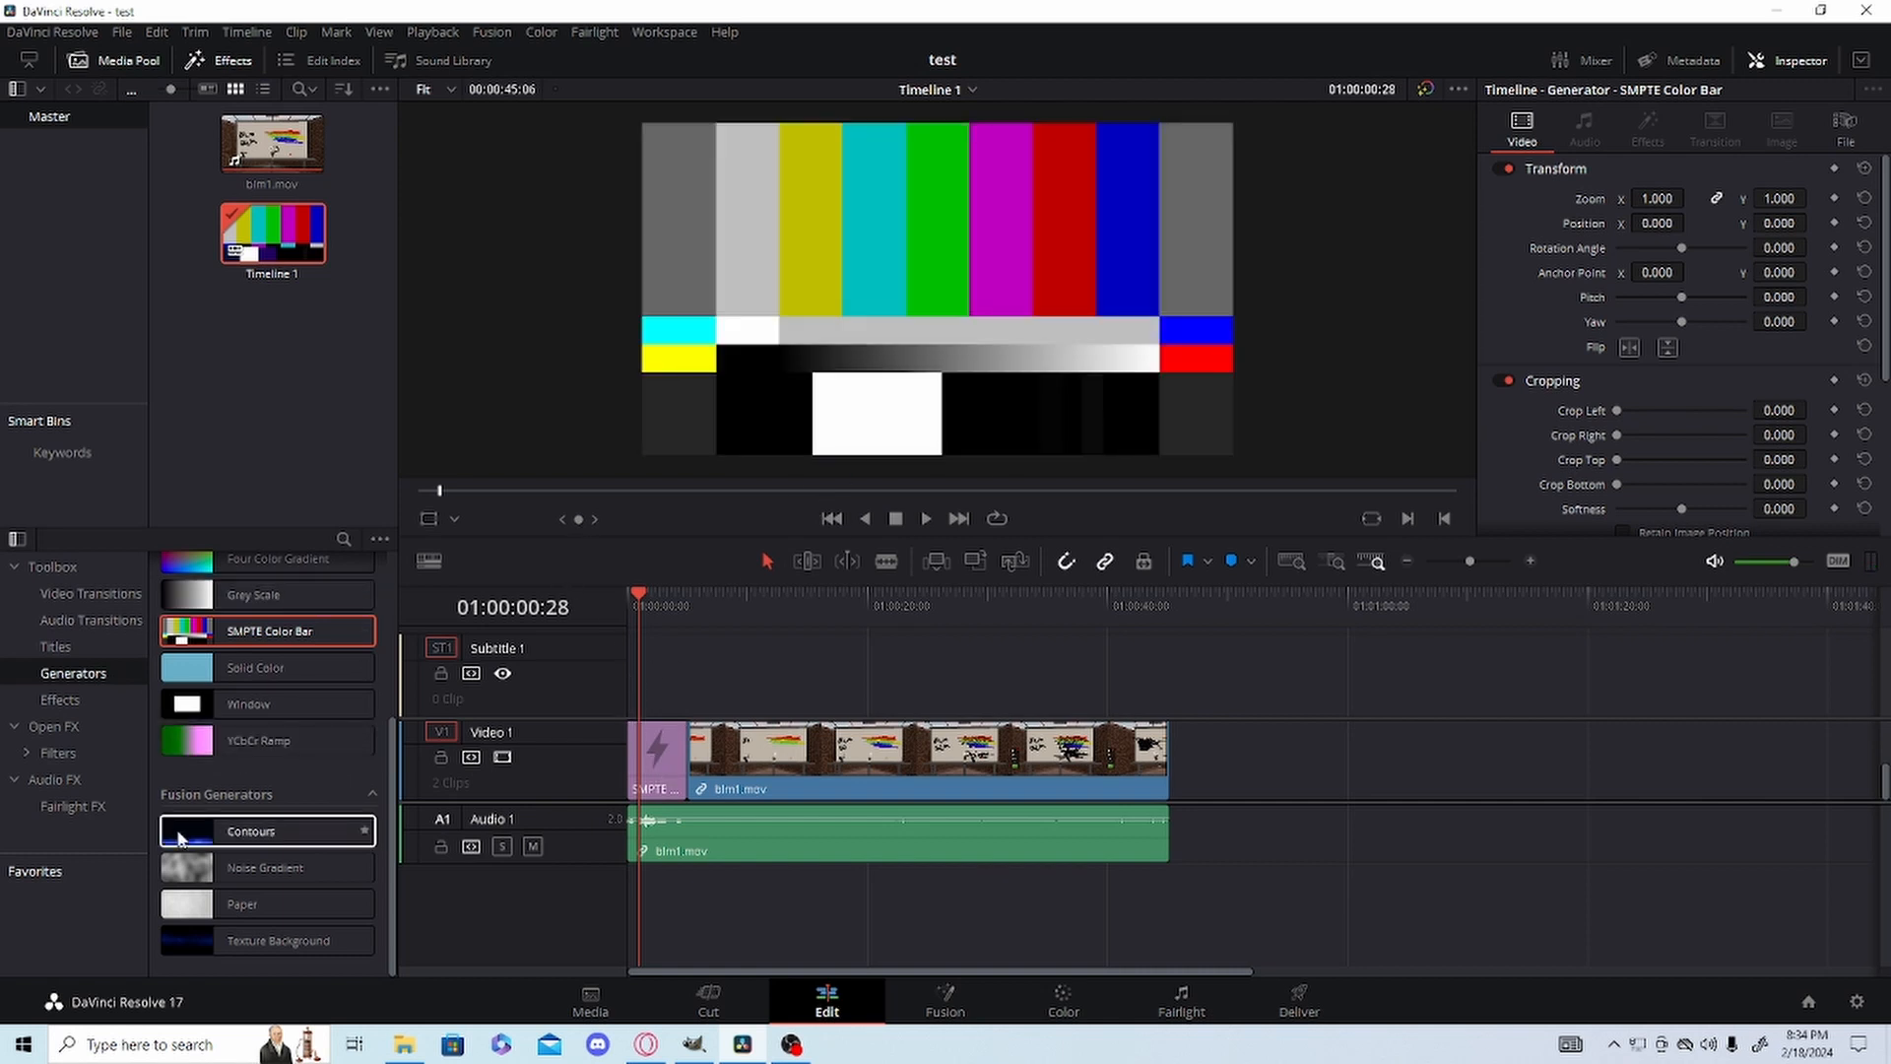
# Place the Contours generator directly after the color bar on Video 1 and play it back.
pyautogui.moveTo(251, 832); pyautogui.dragTo(698, 773)
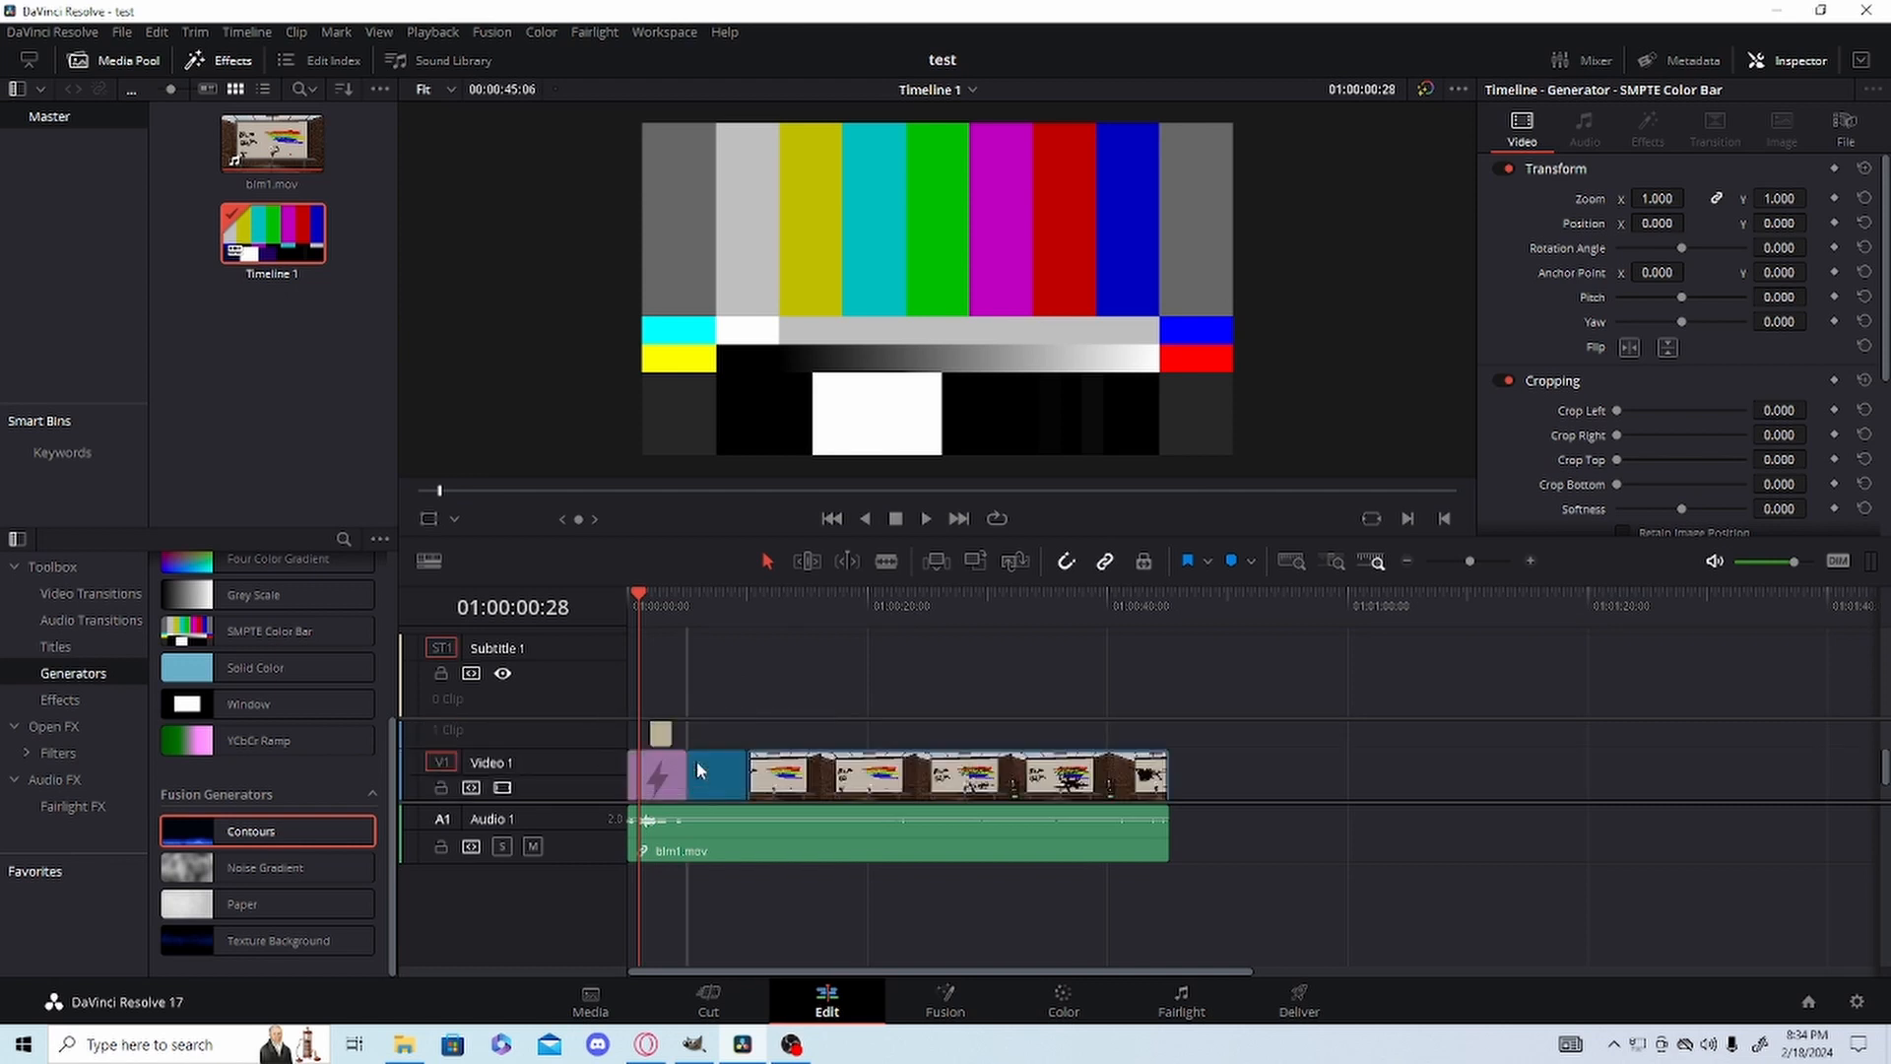
pyautogui.click(700, 607)
pyautogui.press('space')
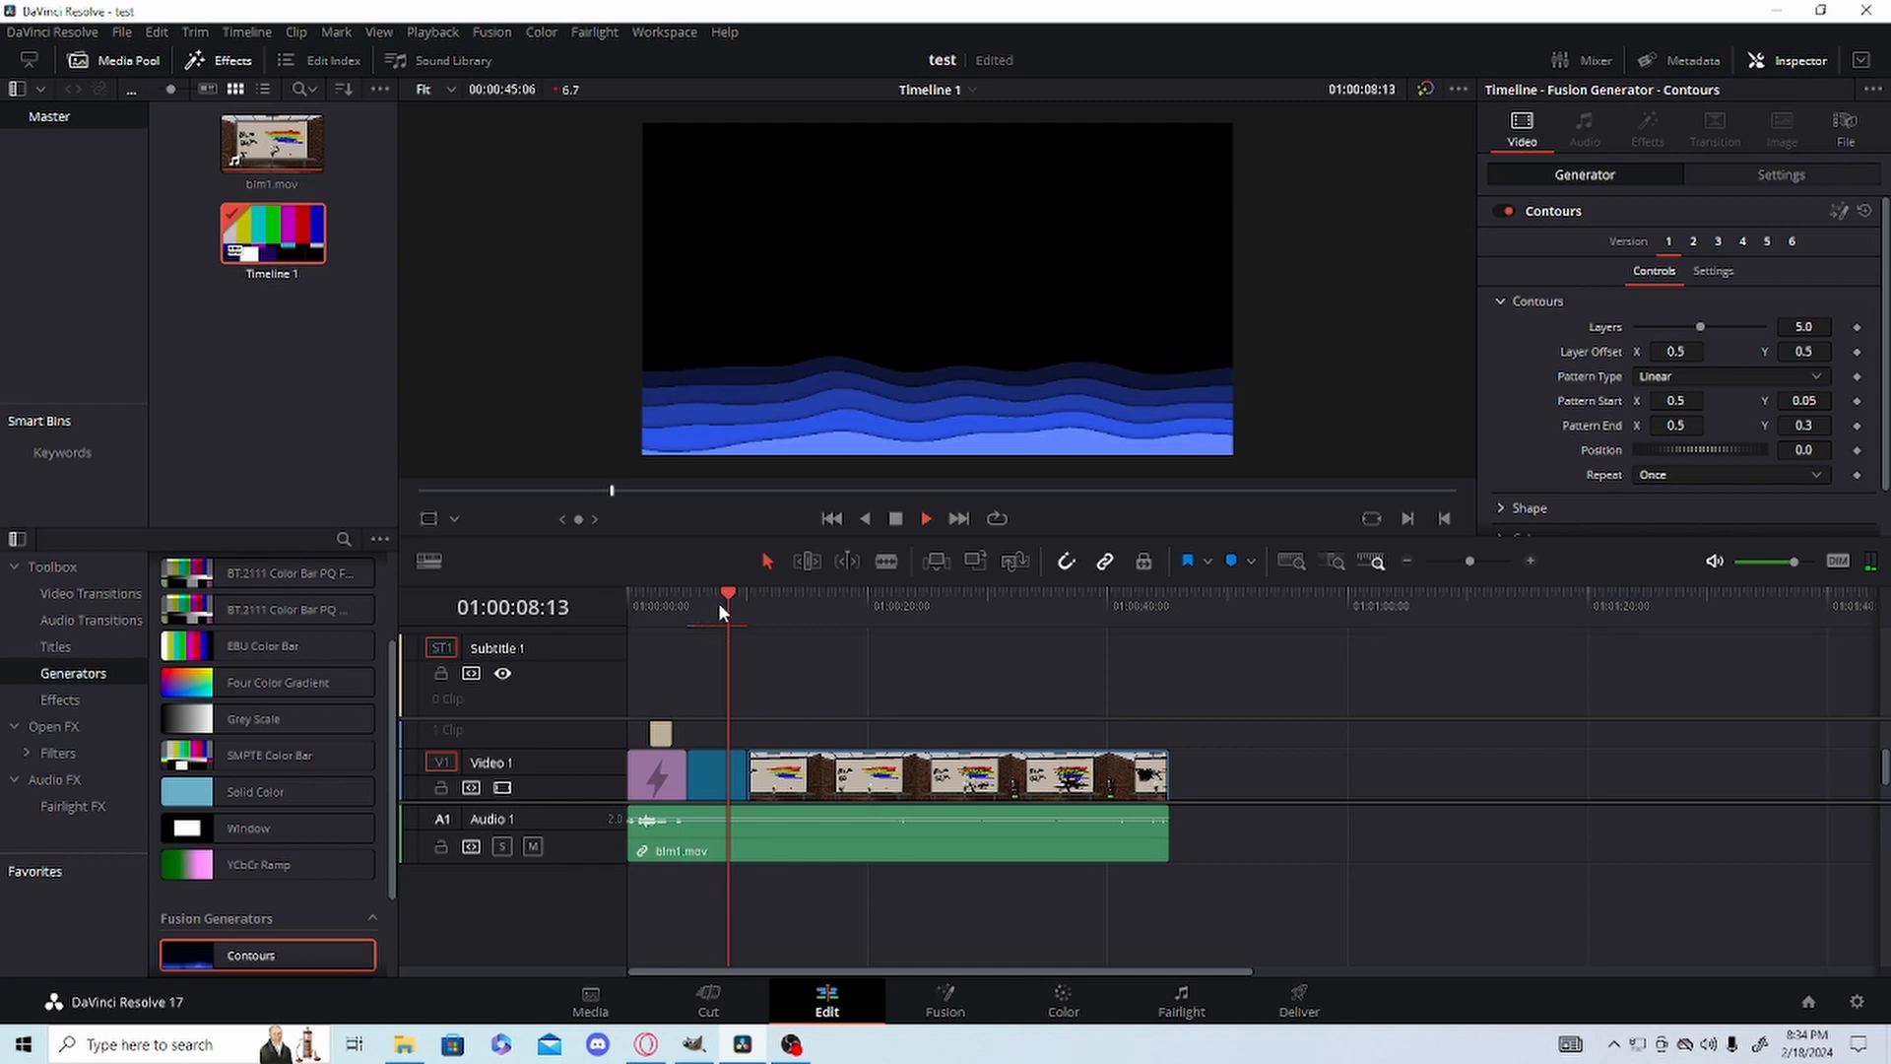
pyautogui.moveTo(720, 604); pyautogui.dragTo(712, 601)
pyautogui.press('space')
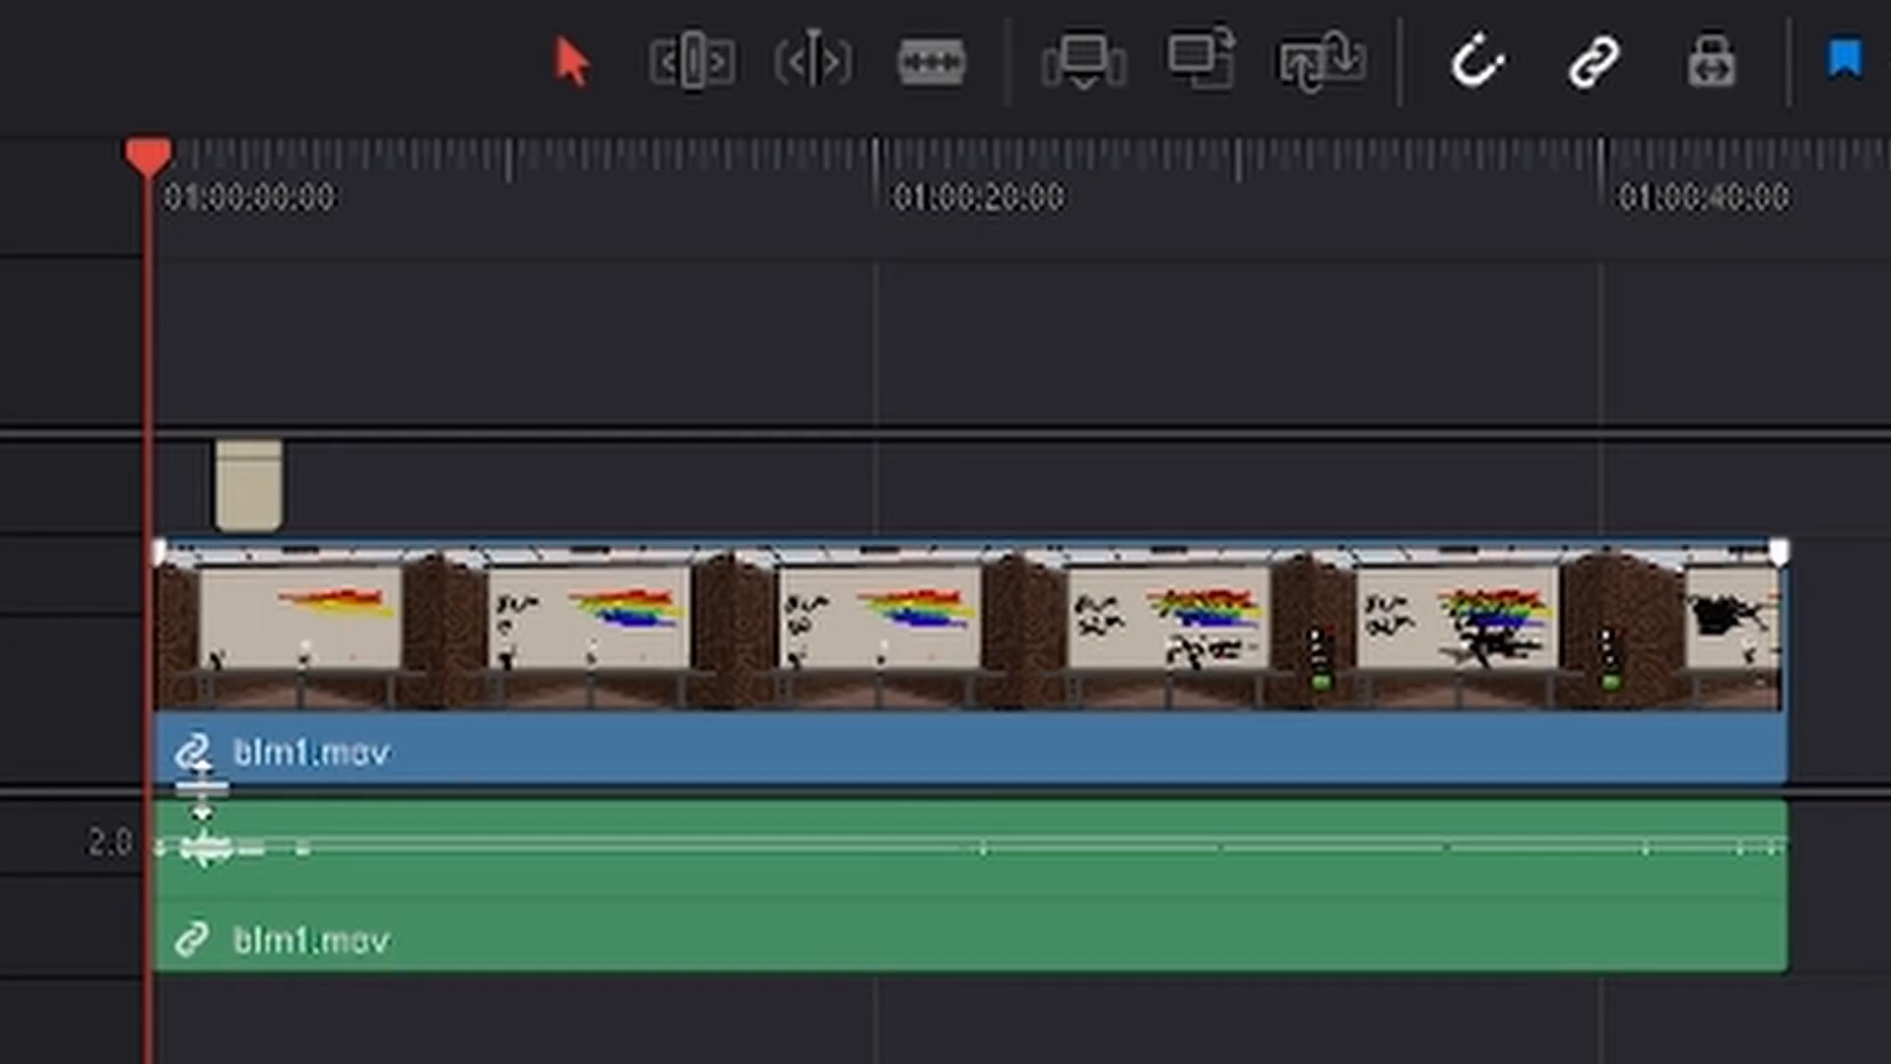
# Add fade-ins of about 8 seconds to the start of blm1.mov's video and audio, playing back each fade.
pyautogui.moveTo(177, 814)
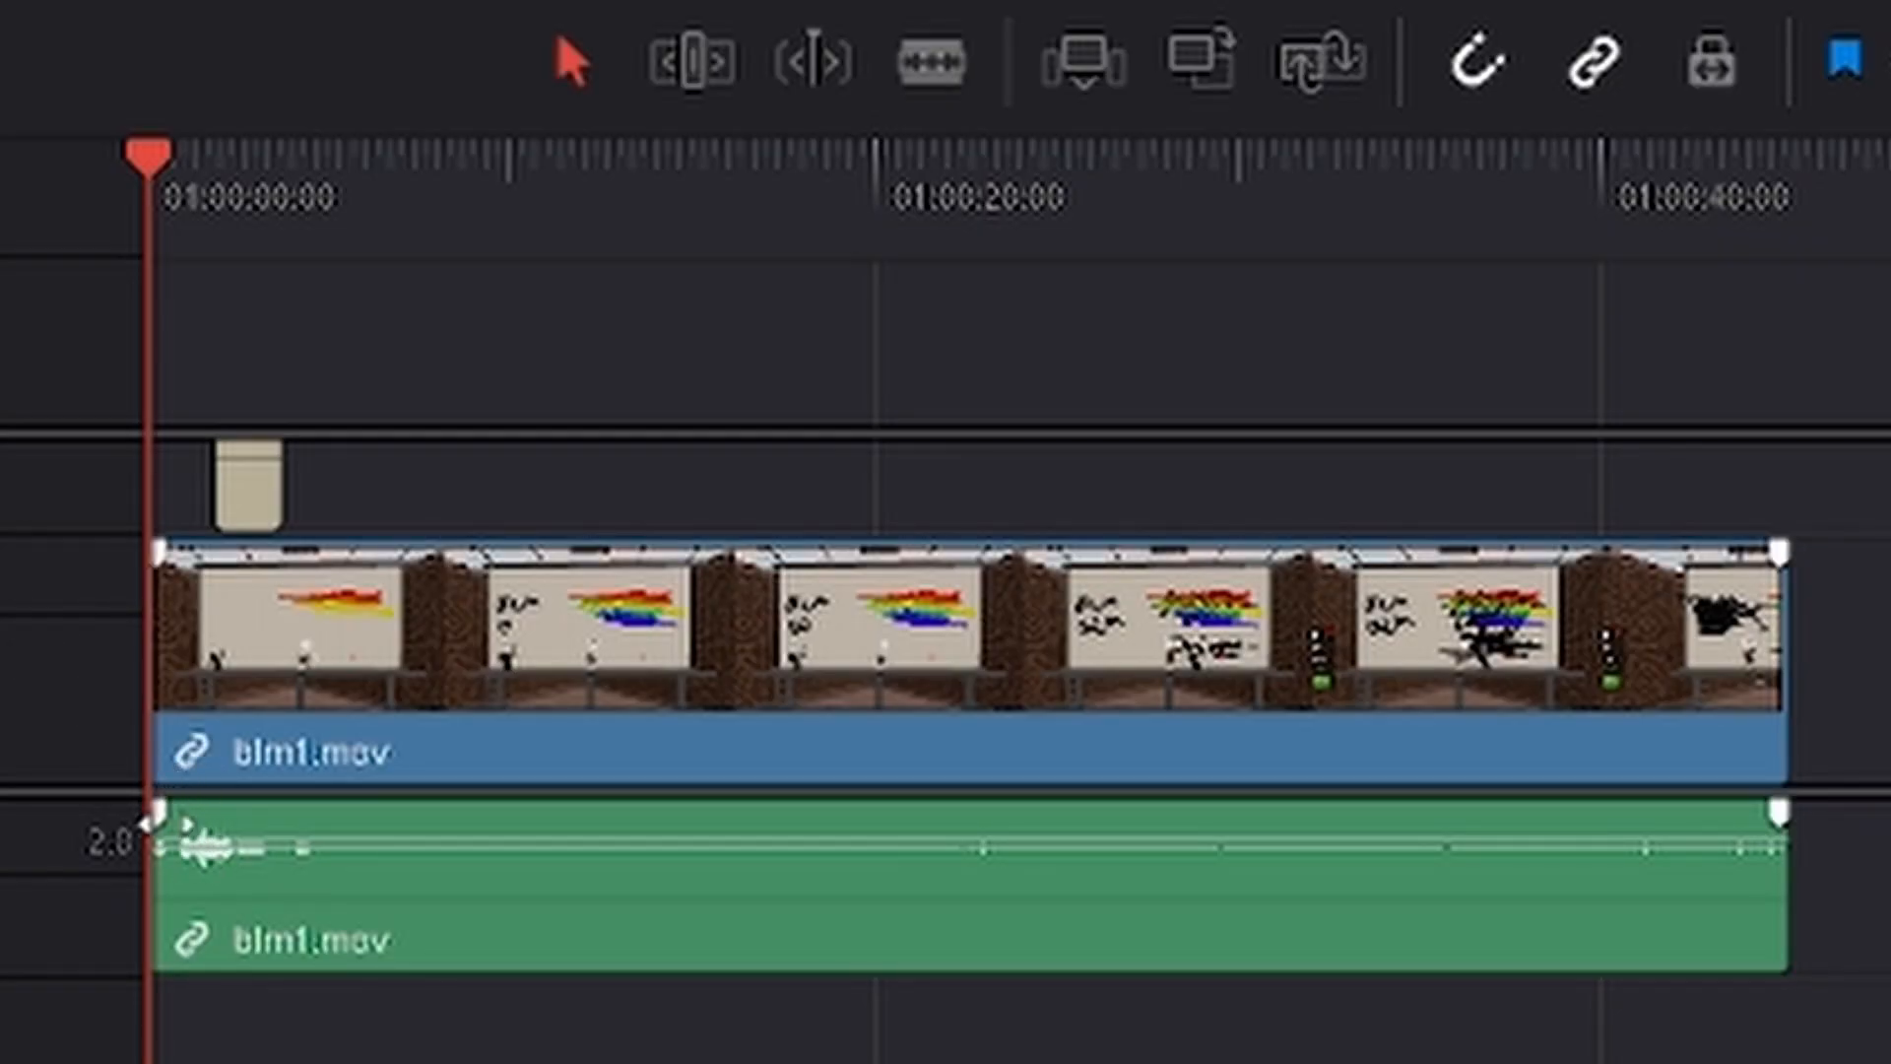
pyautogui.moveTo(155, 549); pyautogui.dragTo(448, 548)
pyautogui.press('space')
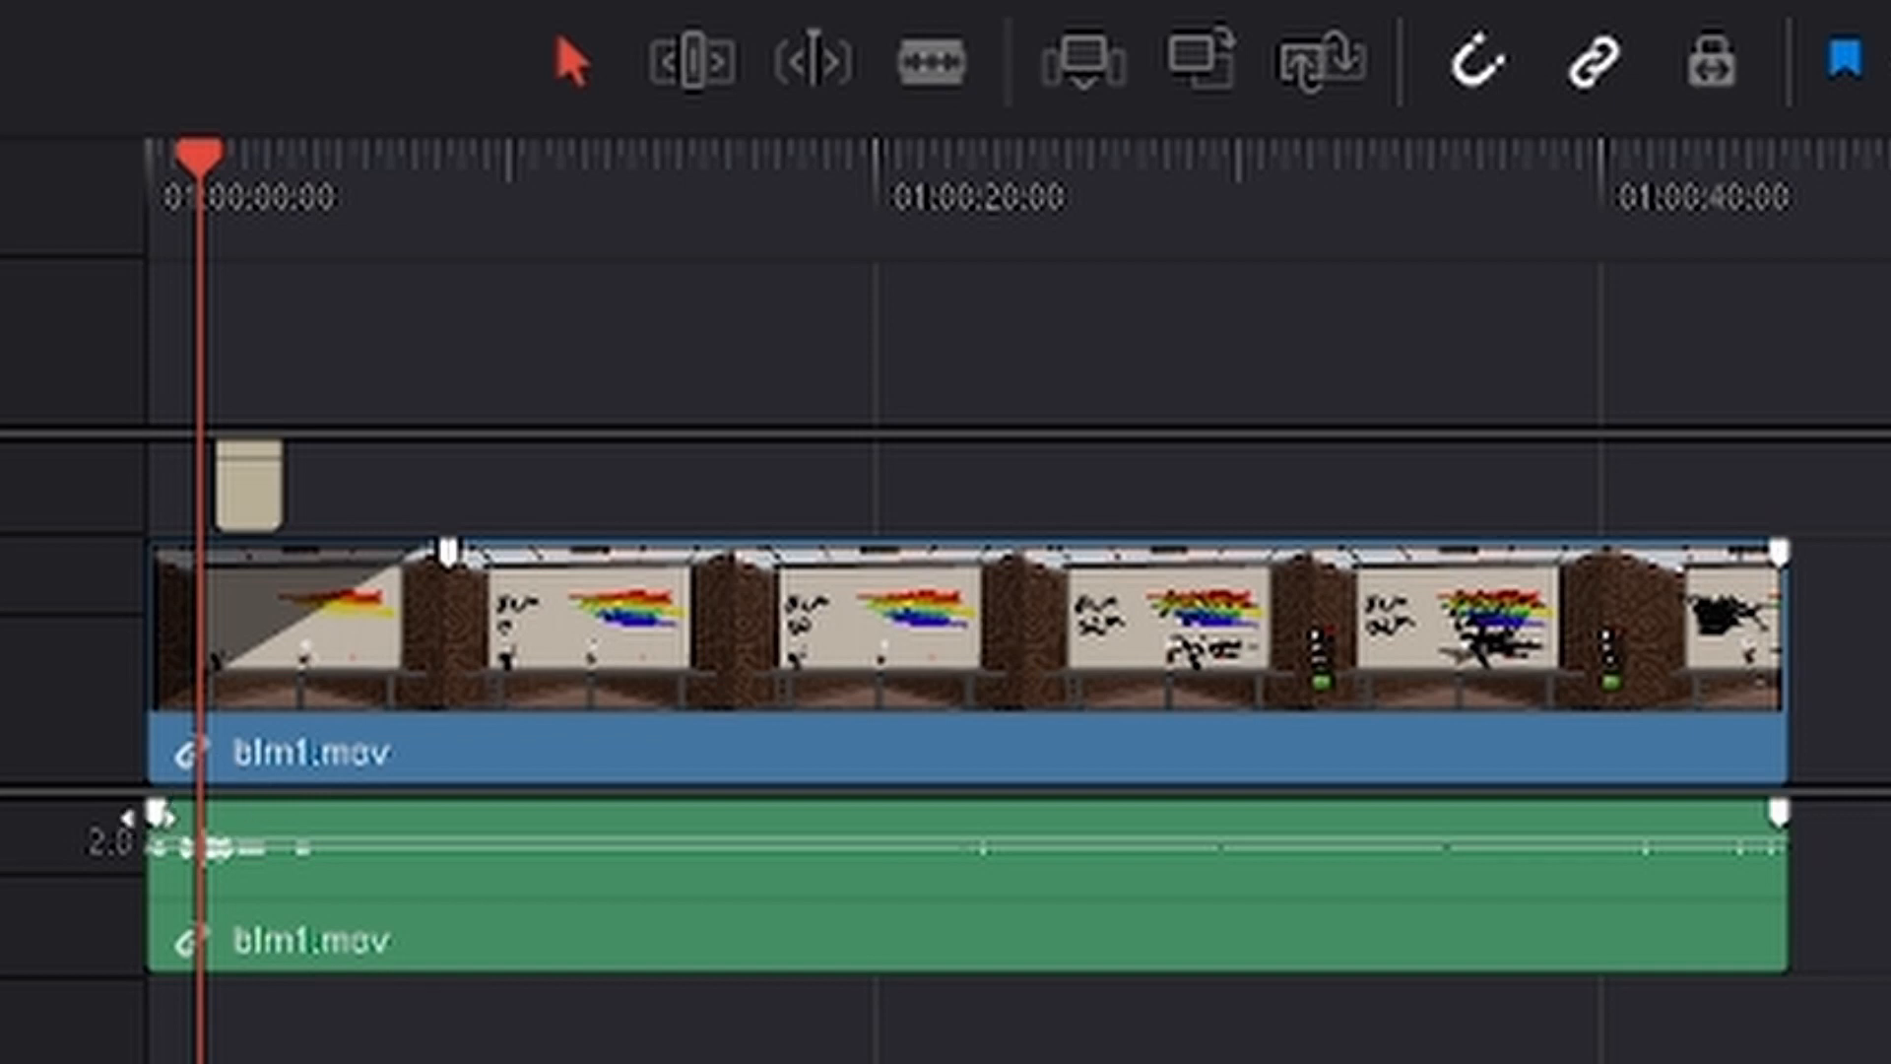
pyautogui.moveTo(163, 803); pyautogui.dragTo(425, 802)
pyautogui.press('space')
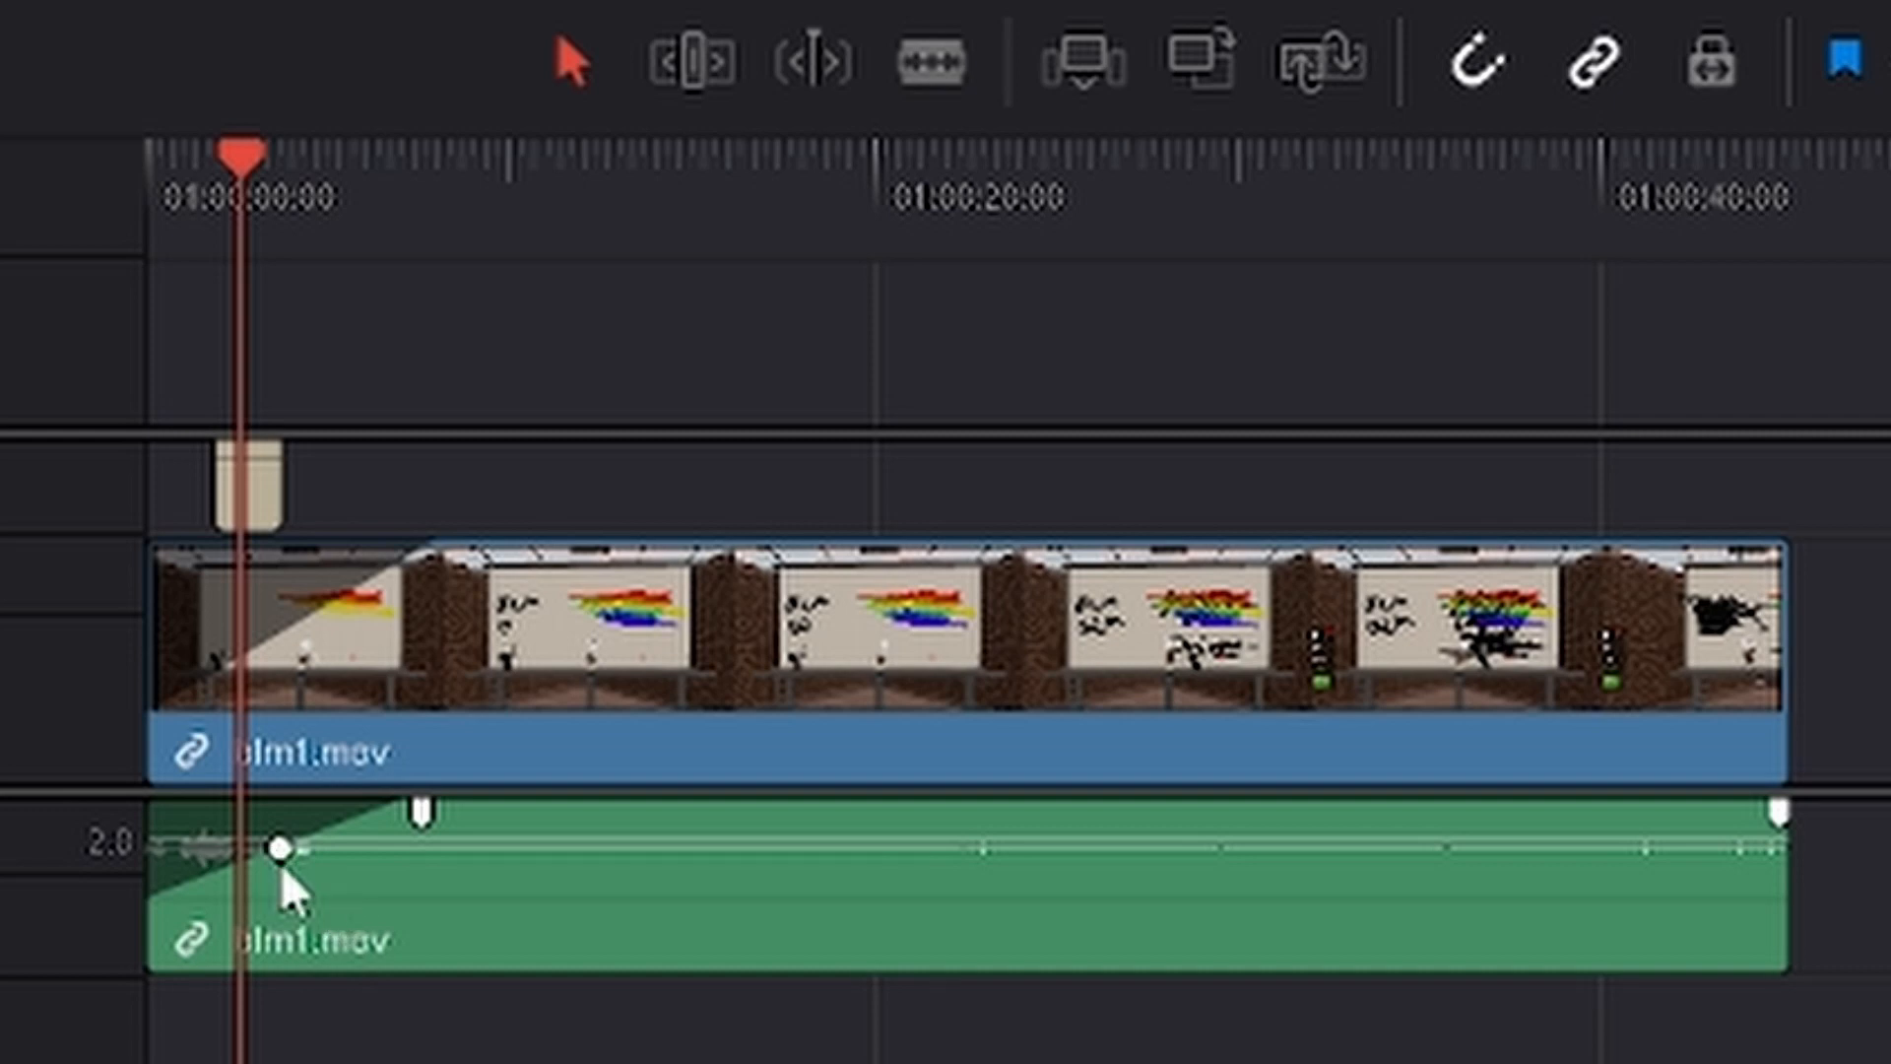
# Bend the audio fade-in curve upward and adjust the volume level of the blm1.mov audio.
pyautogui.moveTo(304, 867); pyautogui.dragTo(452, 825)
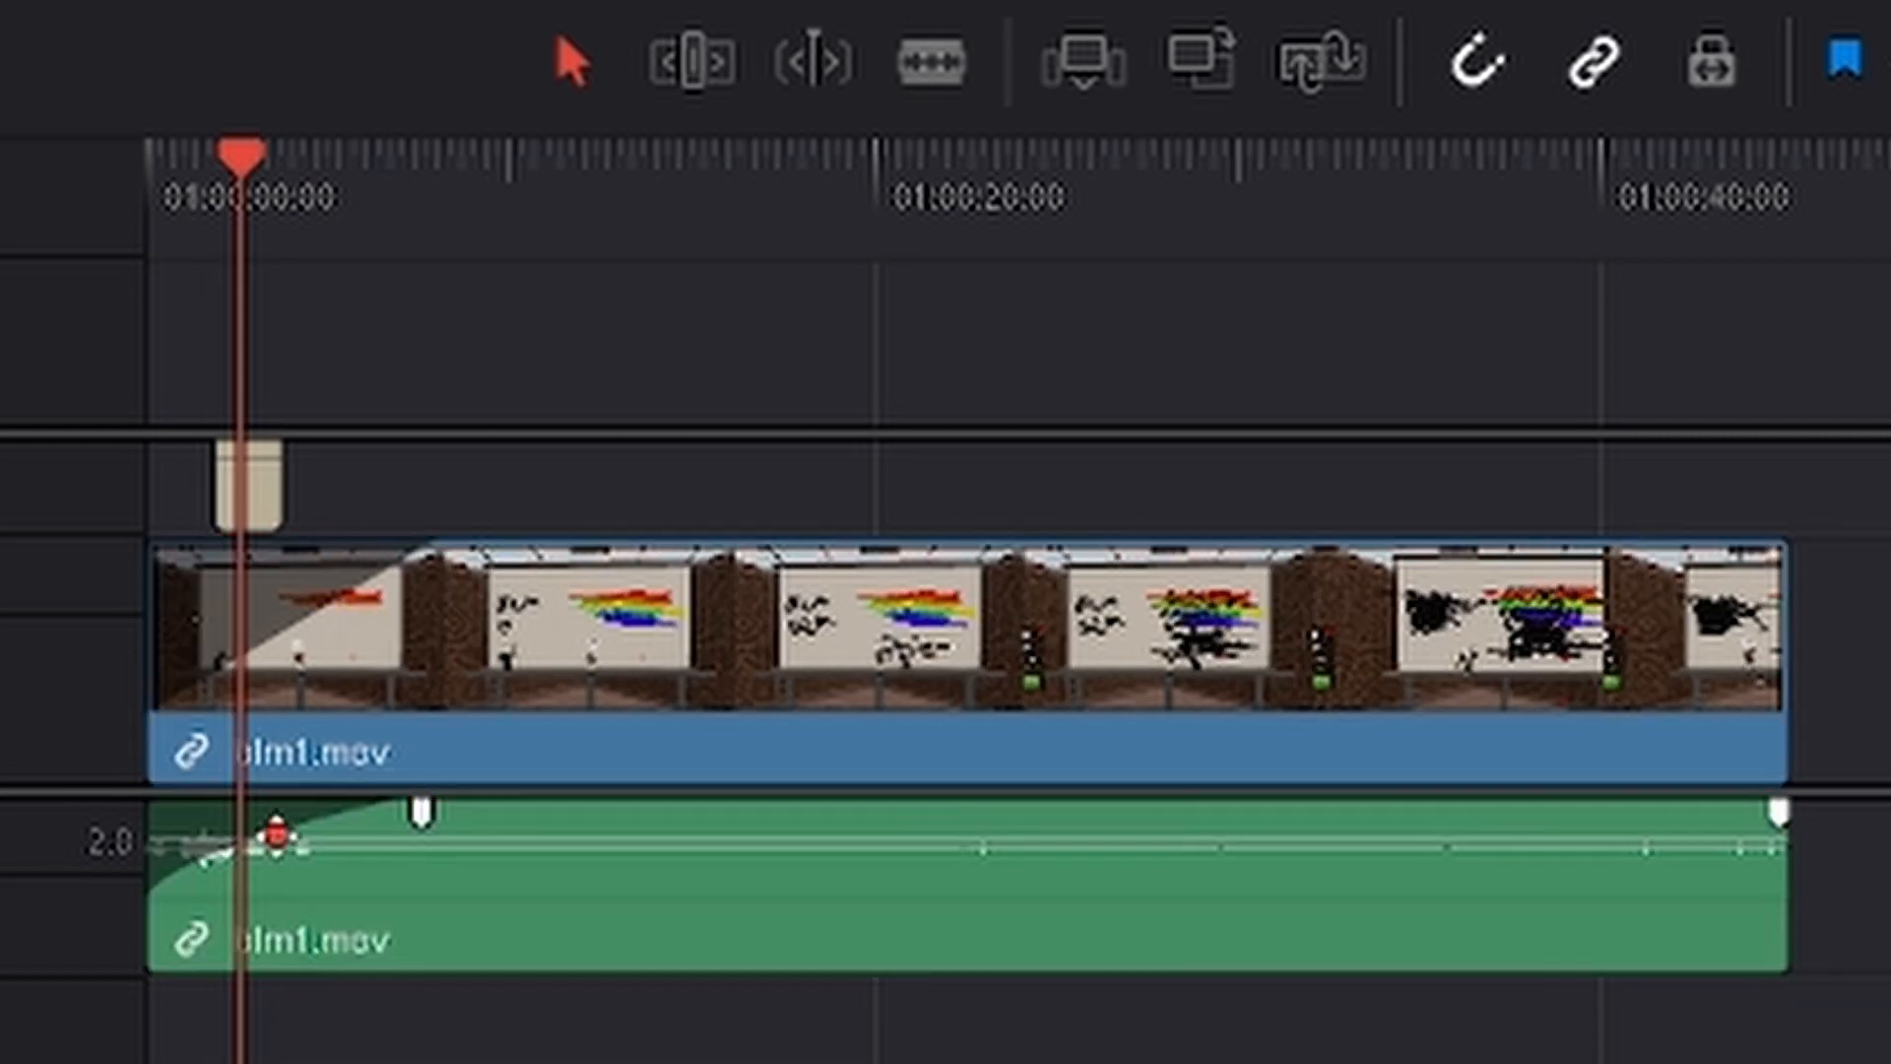
pyautogui.moveTo(278, 837); pyautogui.dragTo(285, 849)
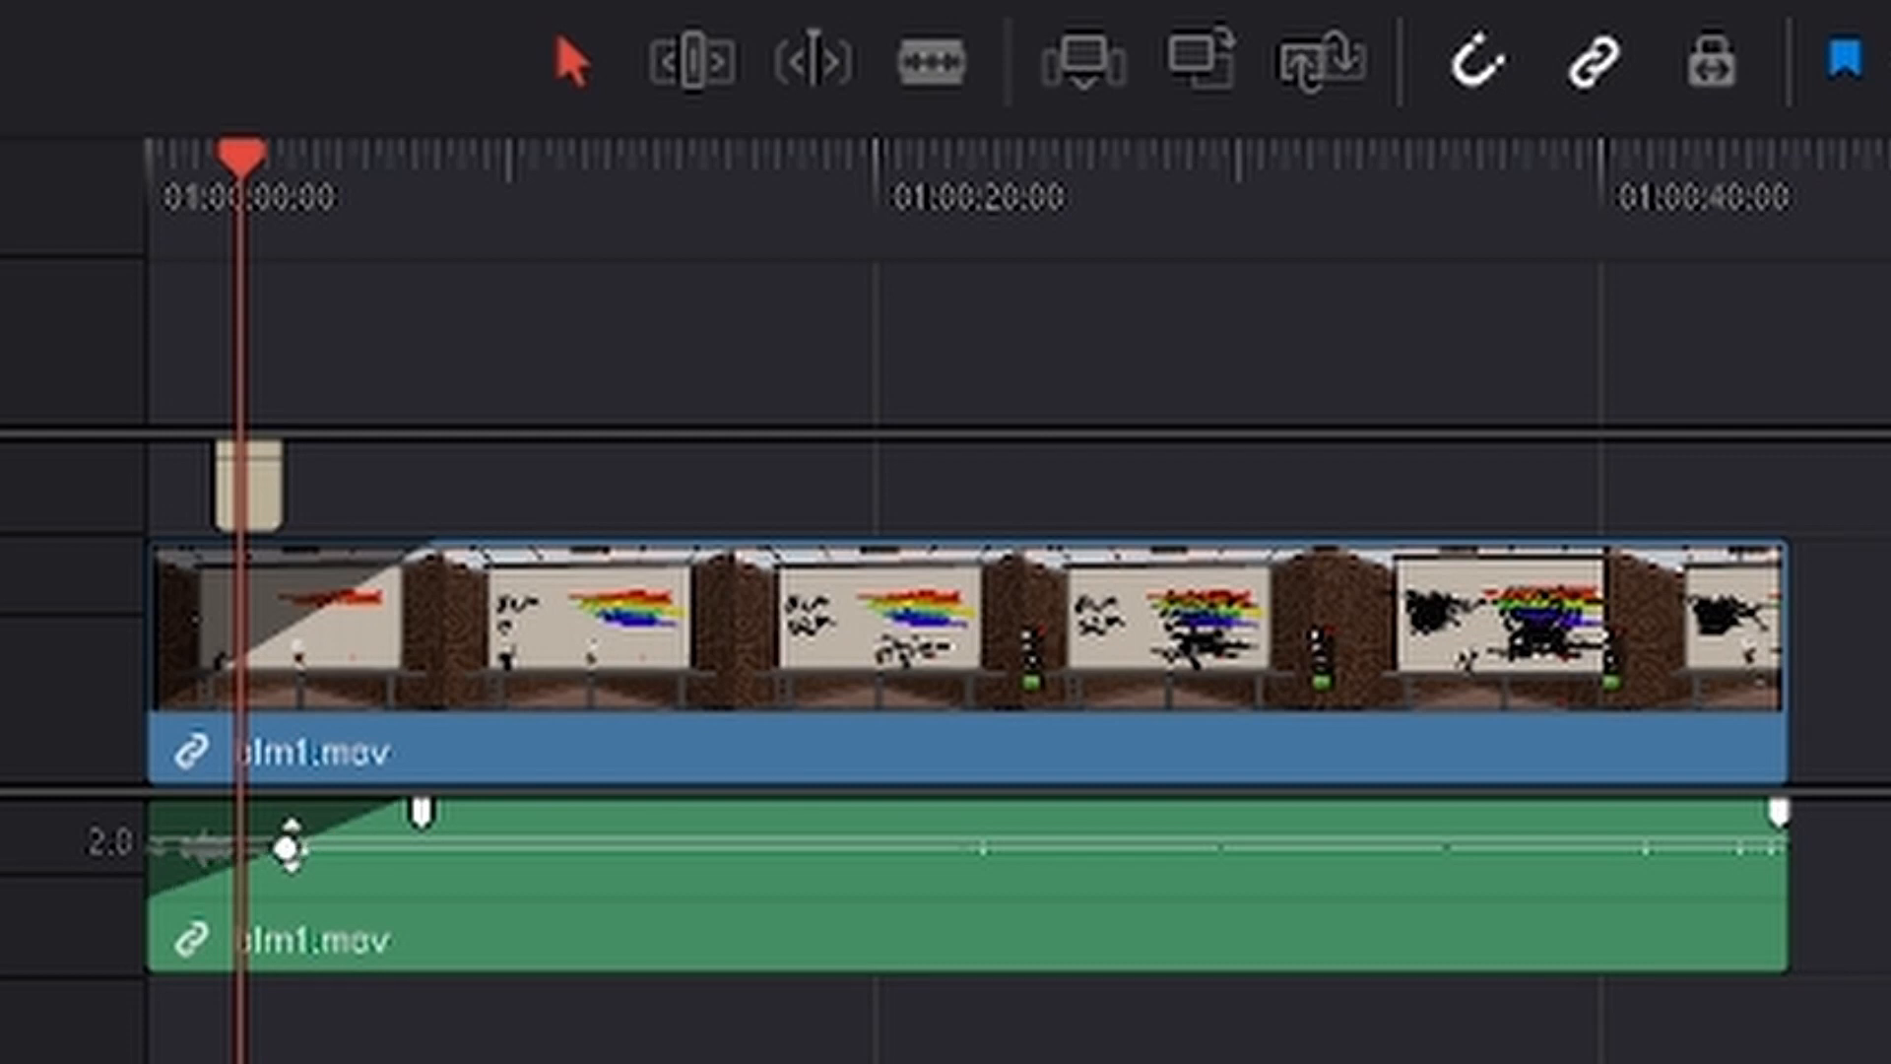
pyautogui.moveTo(284, 848)
pyautogui.mouseDown()
pyautogui.moveTo(259, 904)
pyautogui.moveTo(194, 861)
pyautogui.moveTo(540, 903)
pyautogui.moveTo(393, 810)
pyautogui.moveTo(244, 788)
pyautogui.moveTo(405, 856)
pyautogui.moveTo(241, 853)
pyautogui.moveTo(261, 840)
pyautogui.mouseUp()
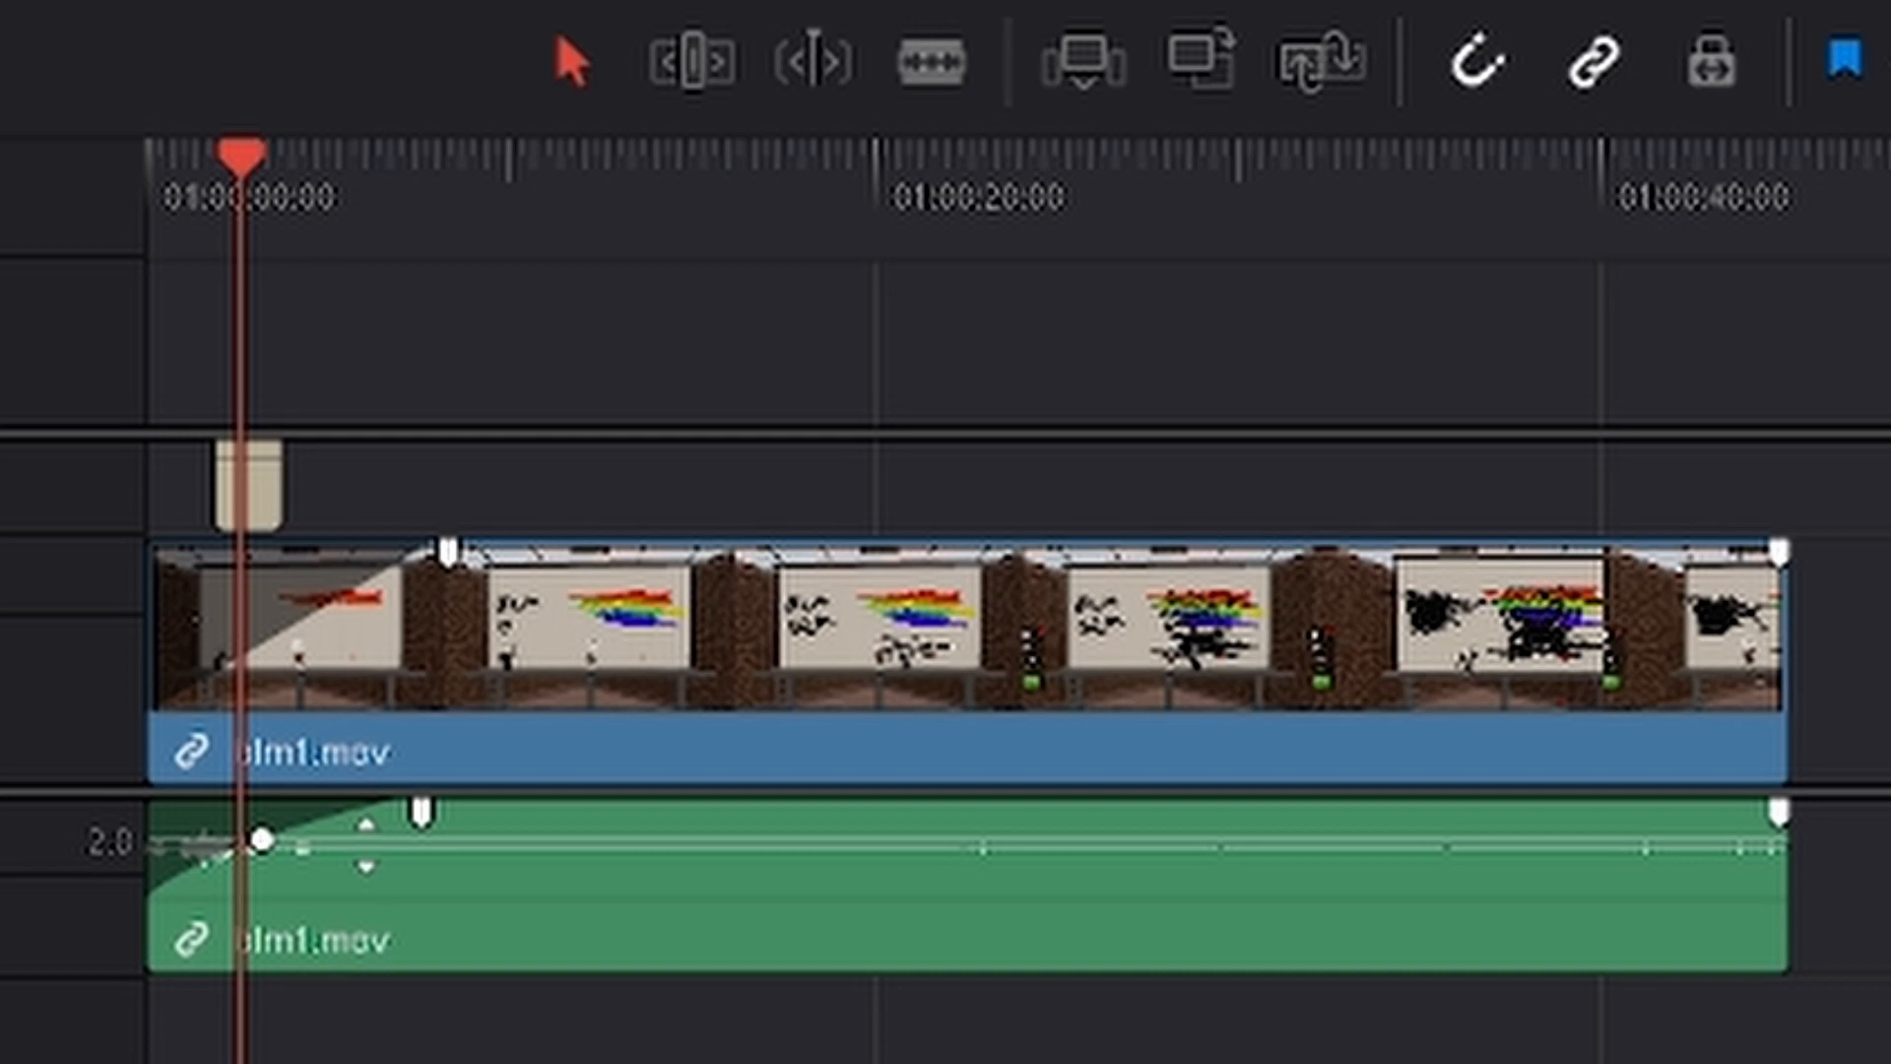
pyautogui.moveTo(365, 844); pyautogui.dragTo(365, 843)
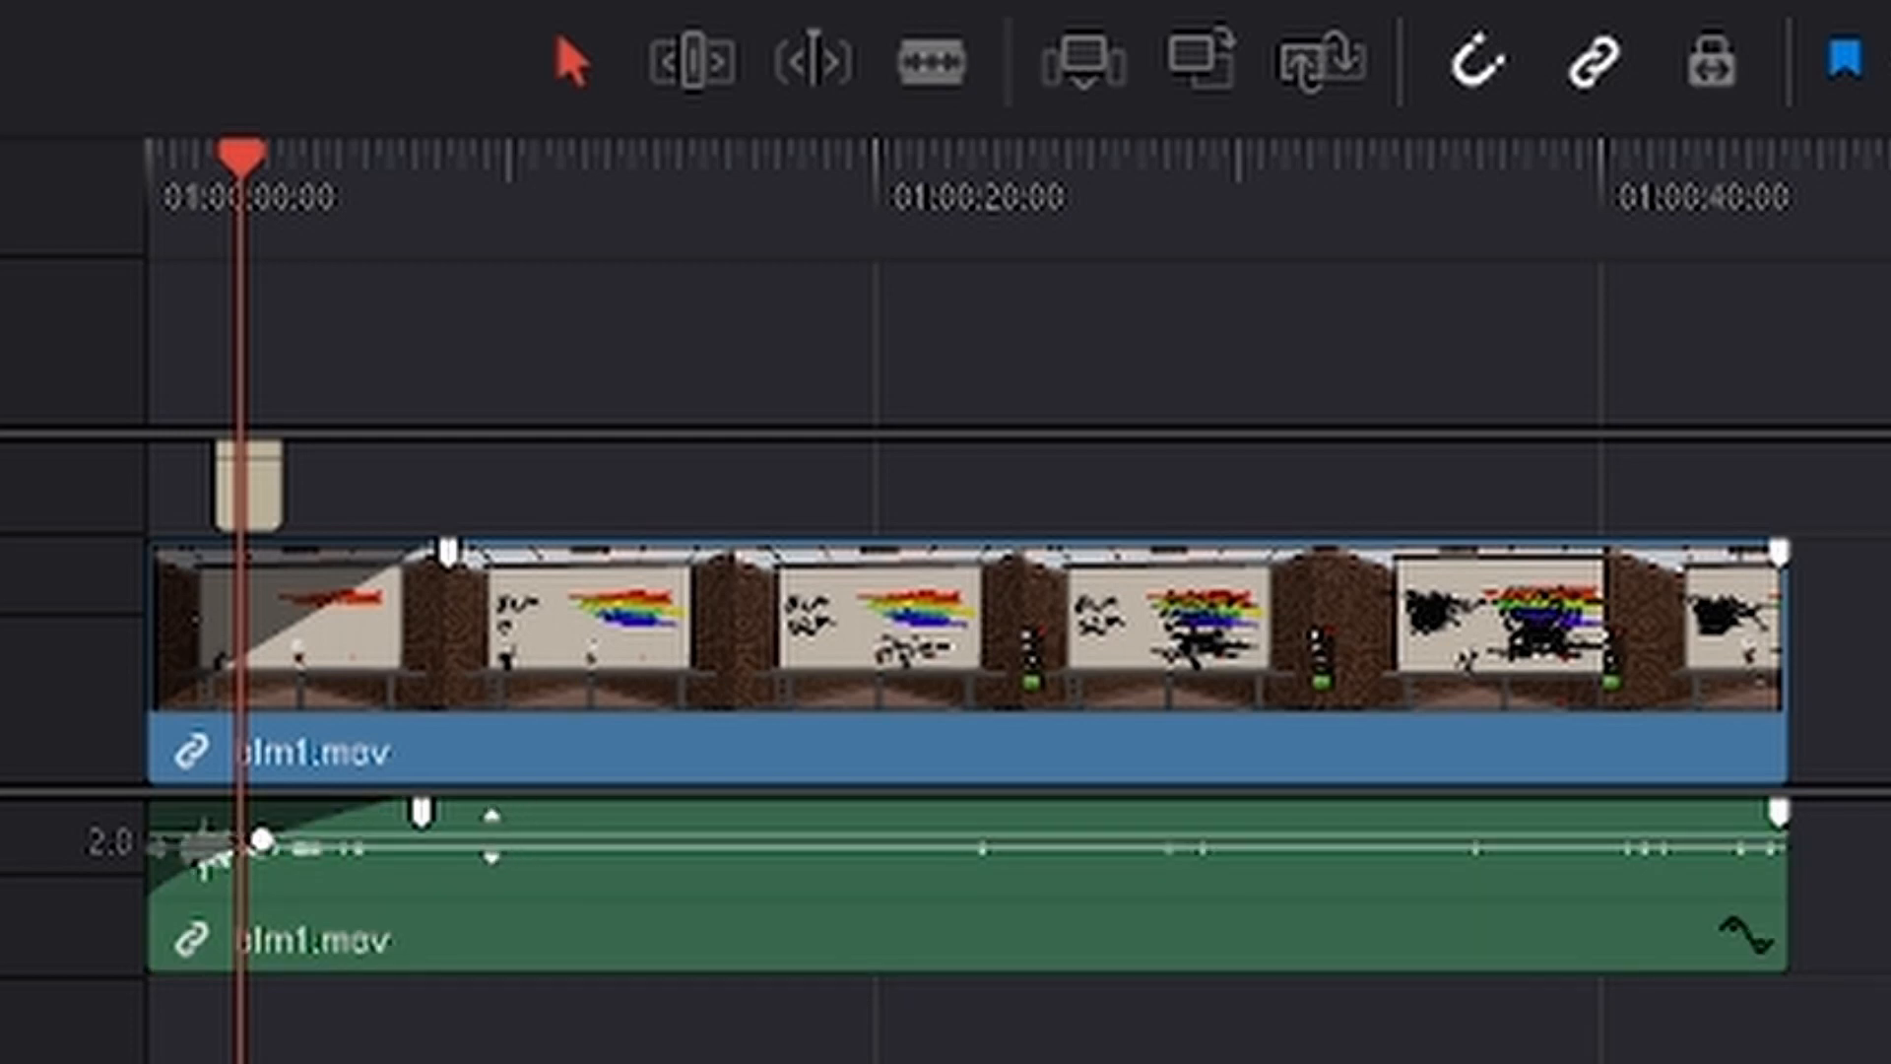
pyautogui.moveTo(445, 843); pyautogui.dragTo(508, 830)
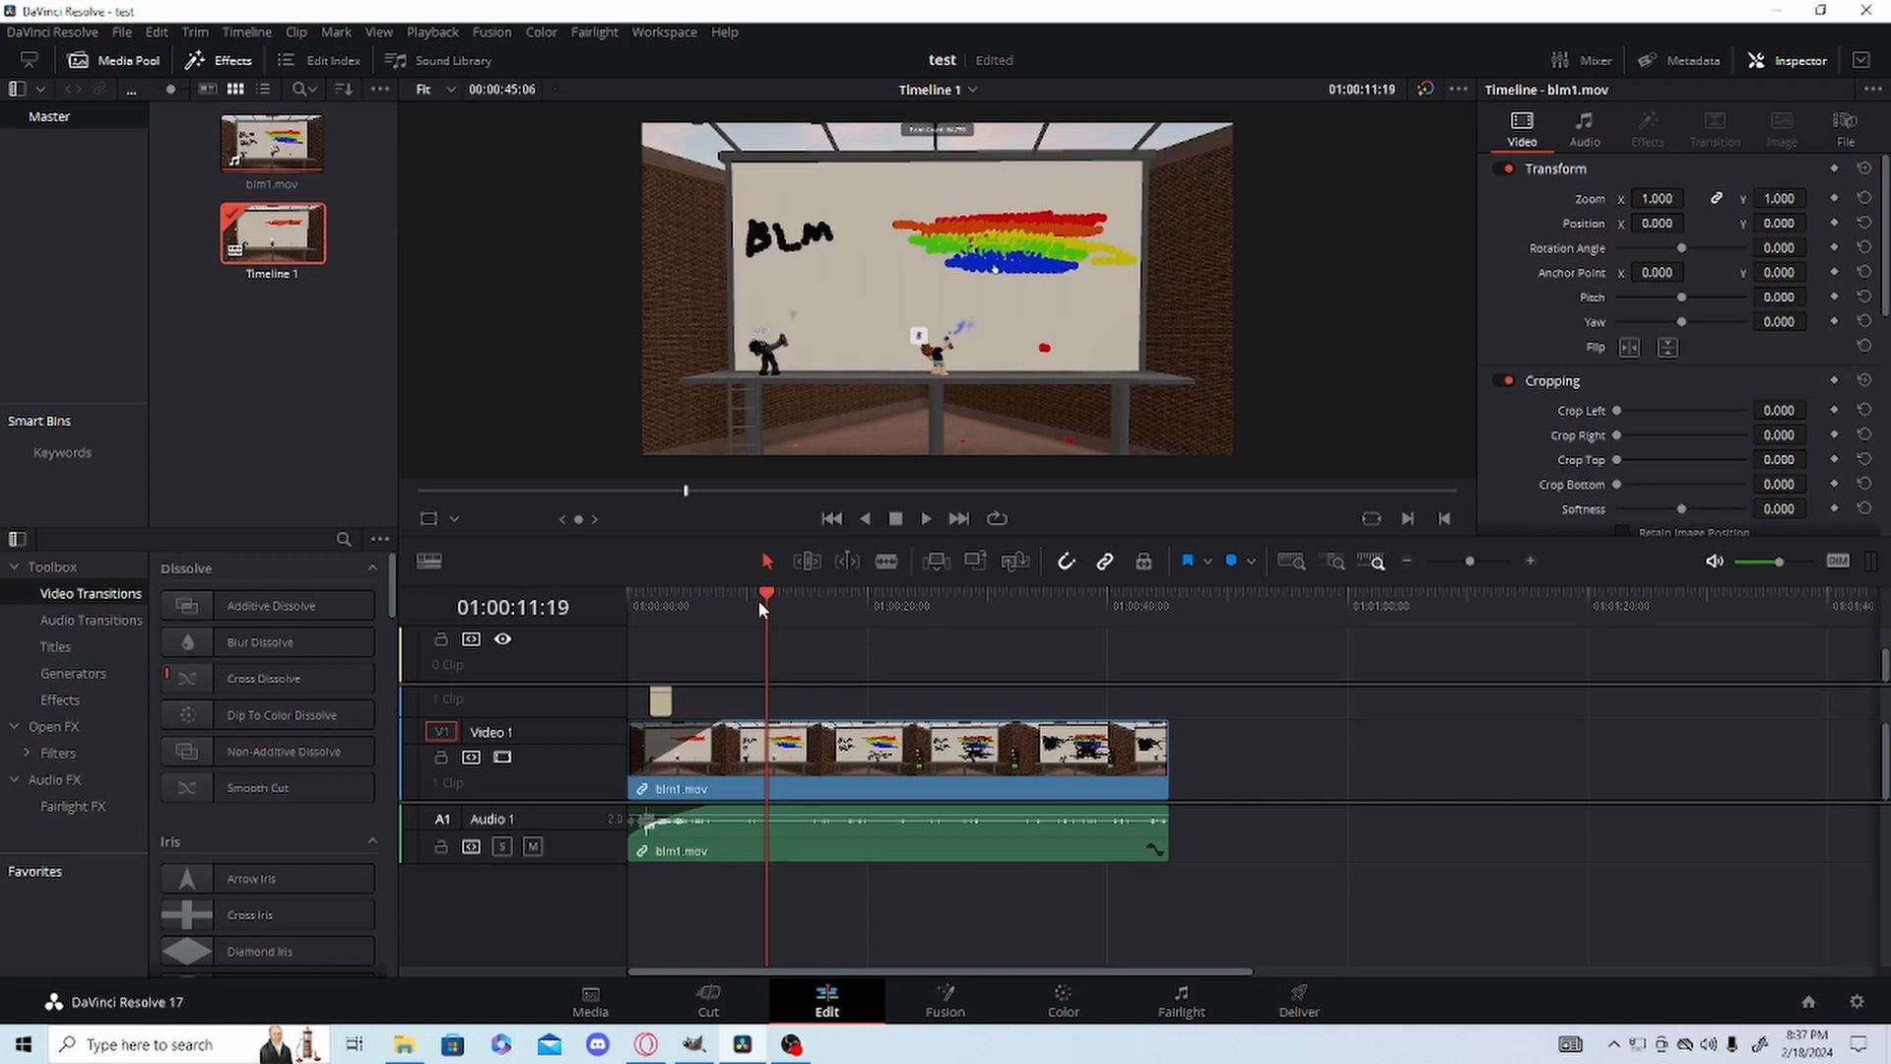
# Split blm1.mov into two pieces at 01:00:19:18 with the Blade tool.
pyautogui.moveTo(758, 600); pyautogui.dragTo(863, 618)
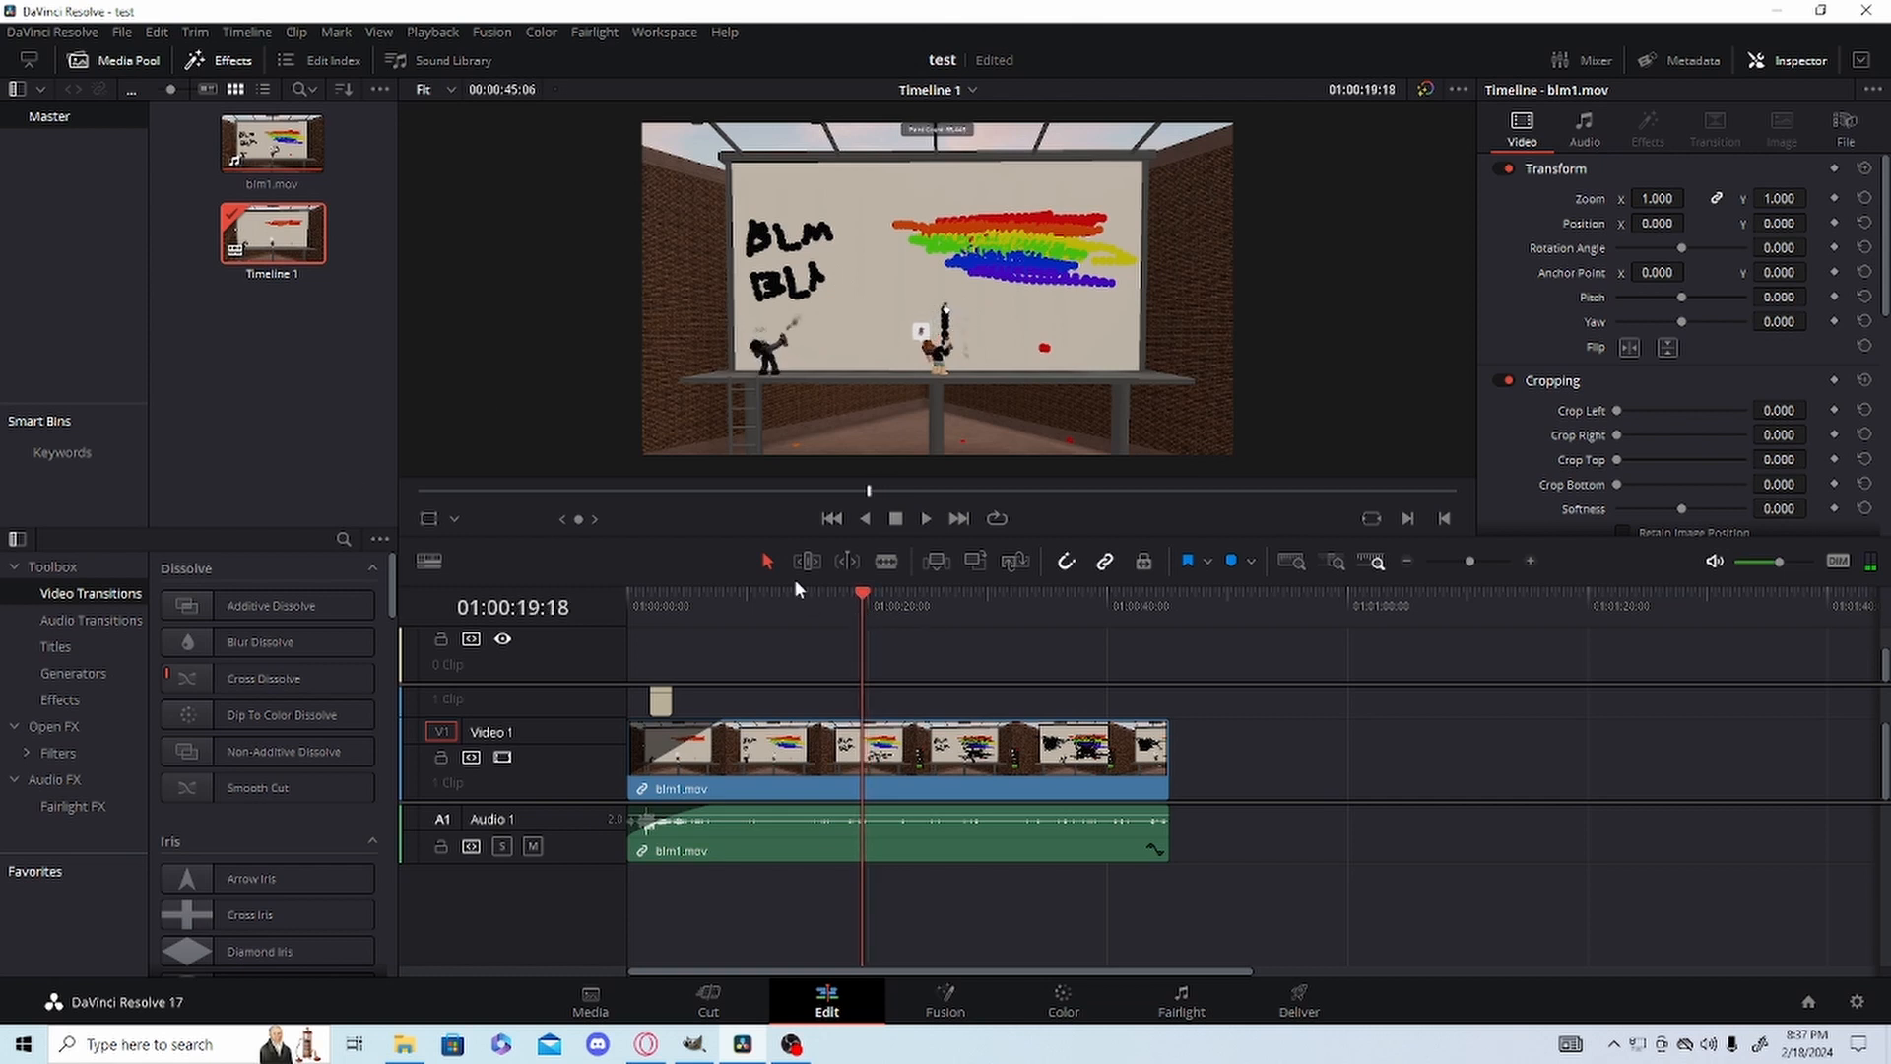
pyautogui.click(888, 565)
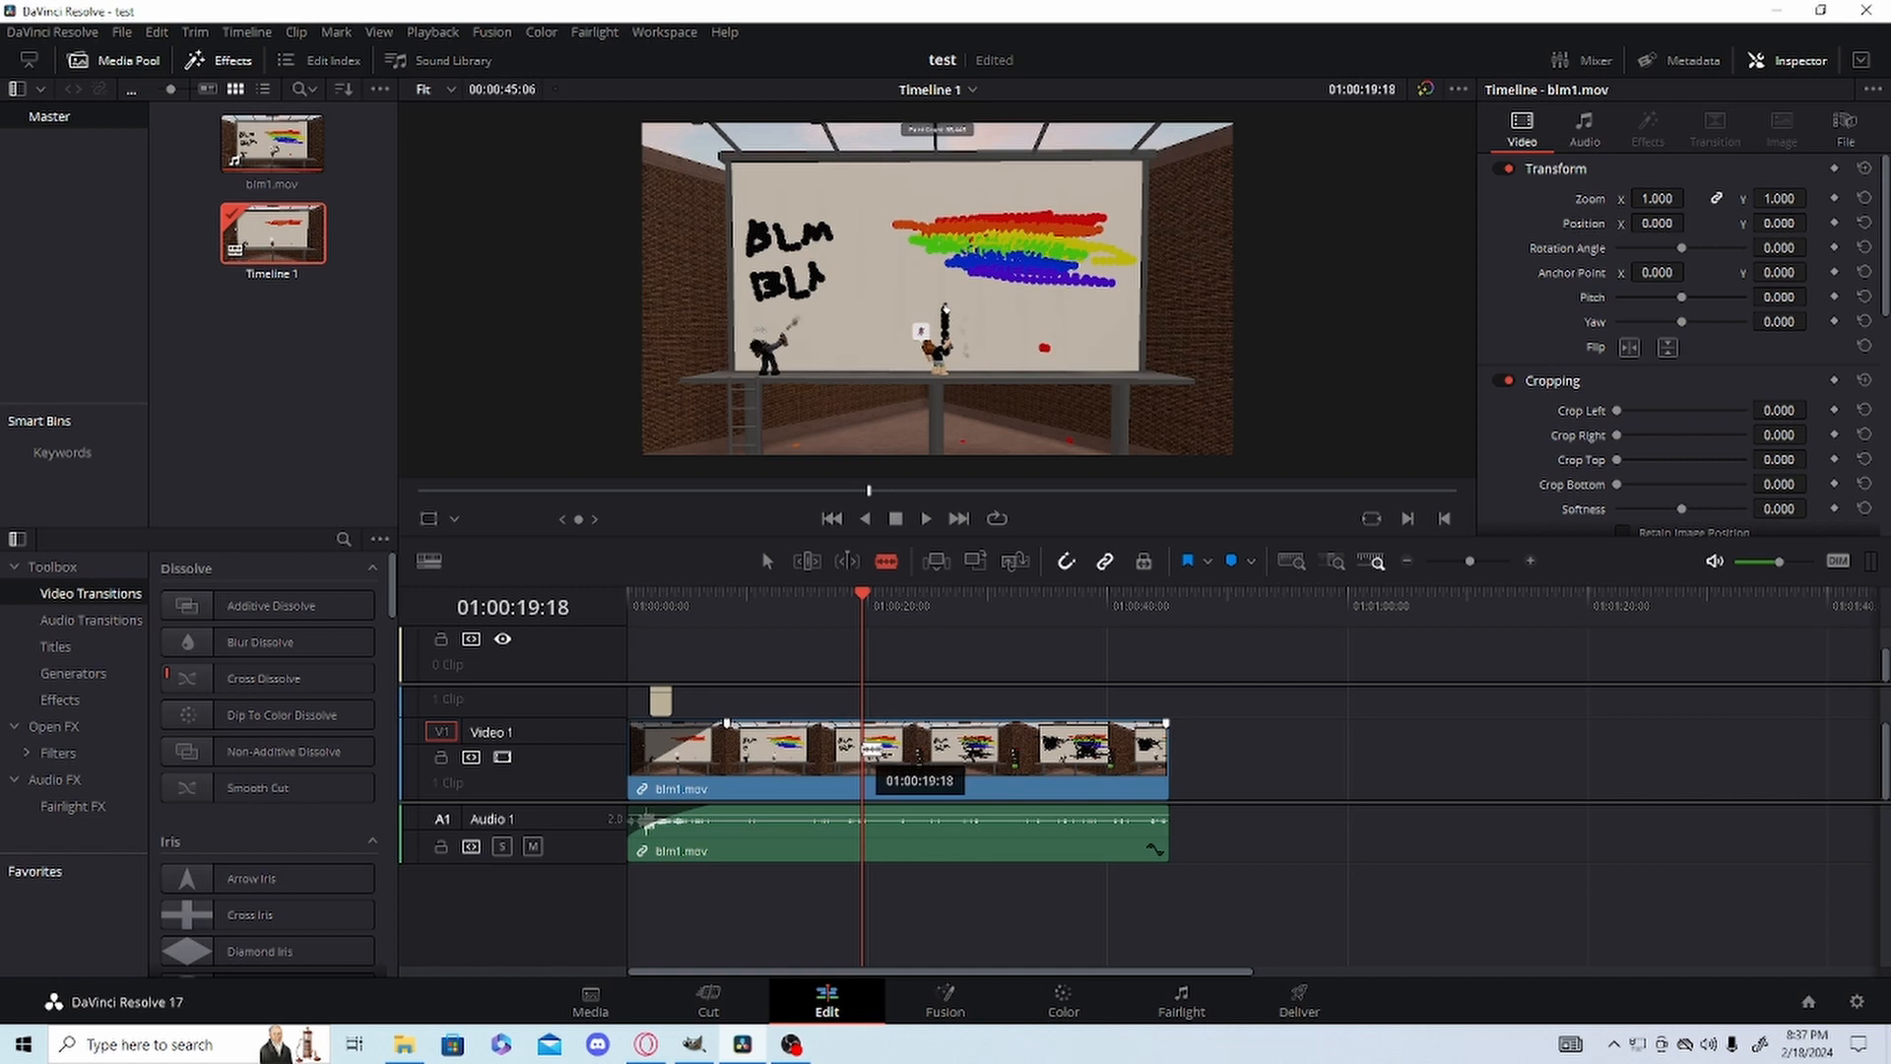
pyautogui.click(871, 751)
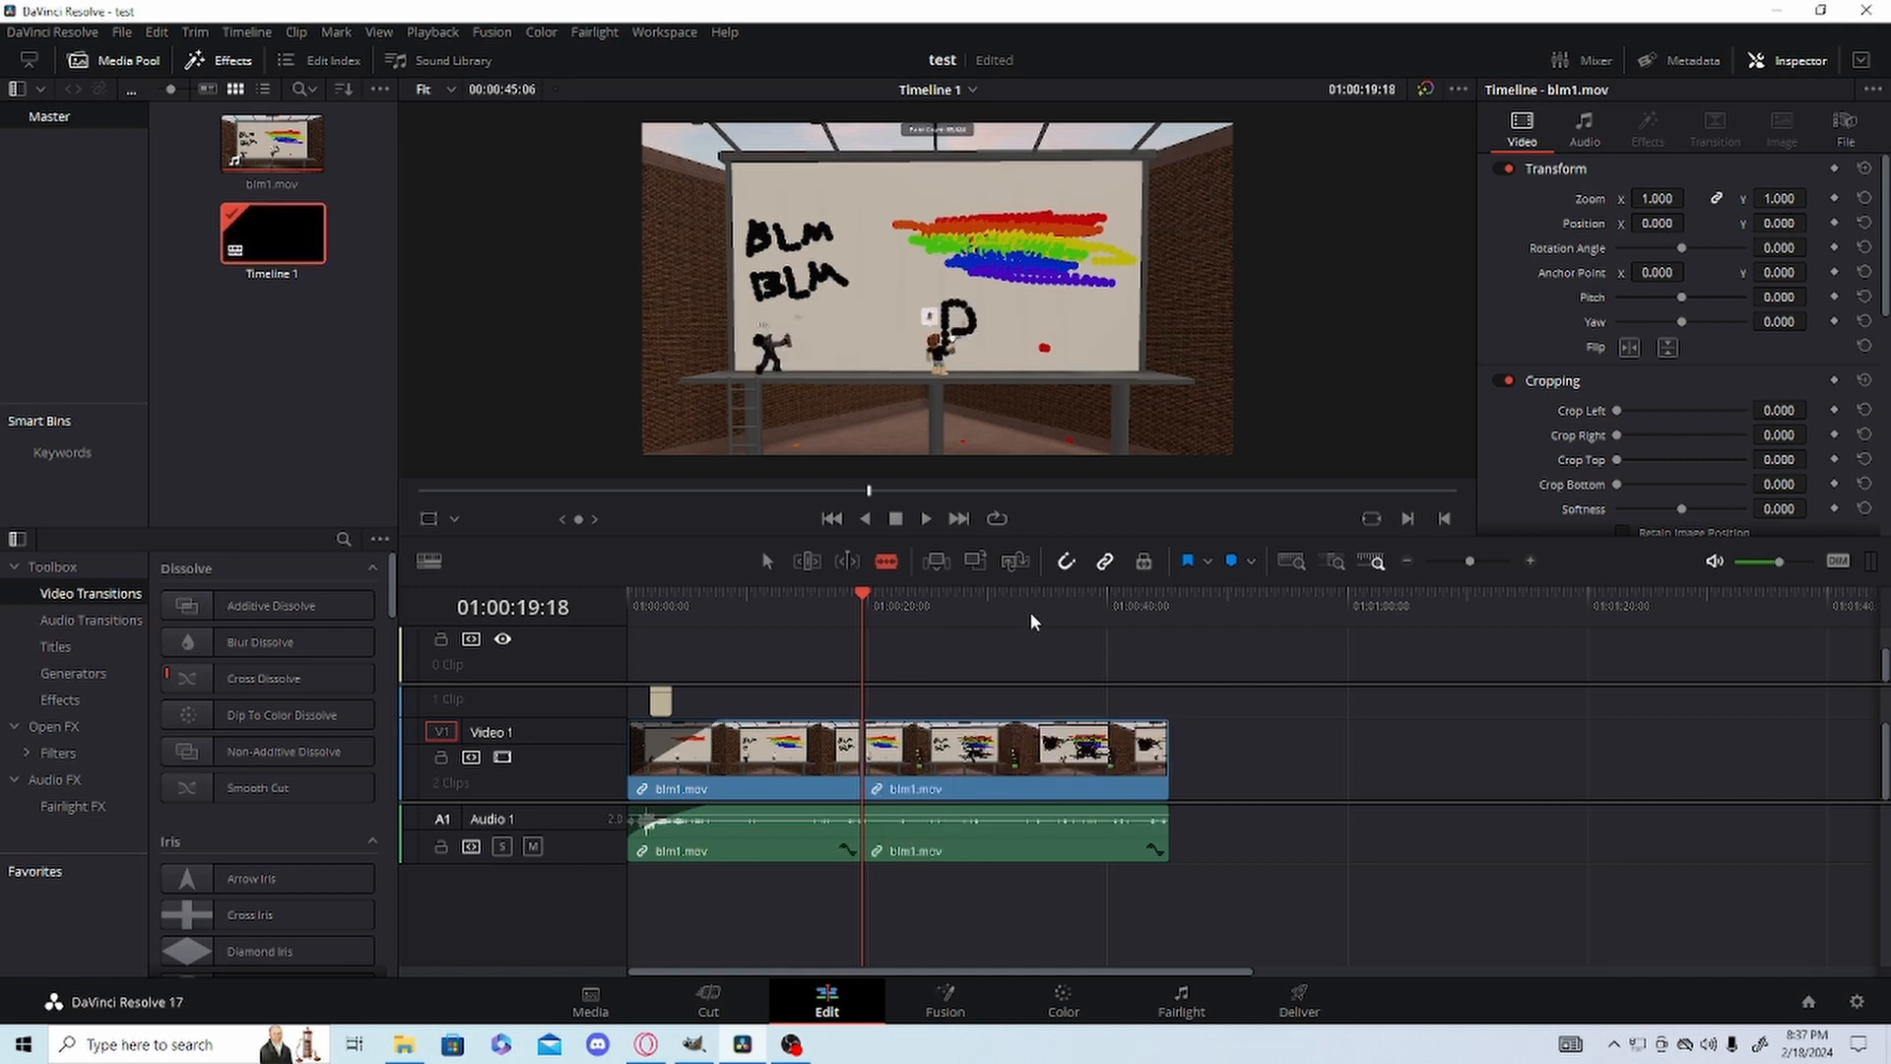
# Split blm1.mov a second time at 01:00:21:05 to isolate a short middle segment, and save the project.
pyautogui.click(1488, 560)
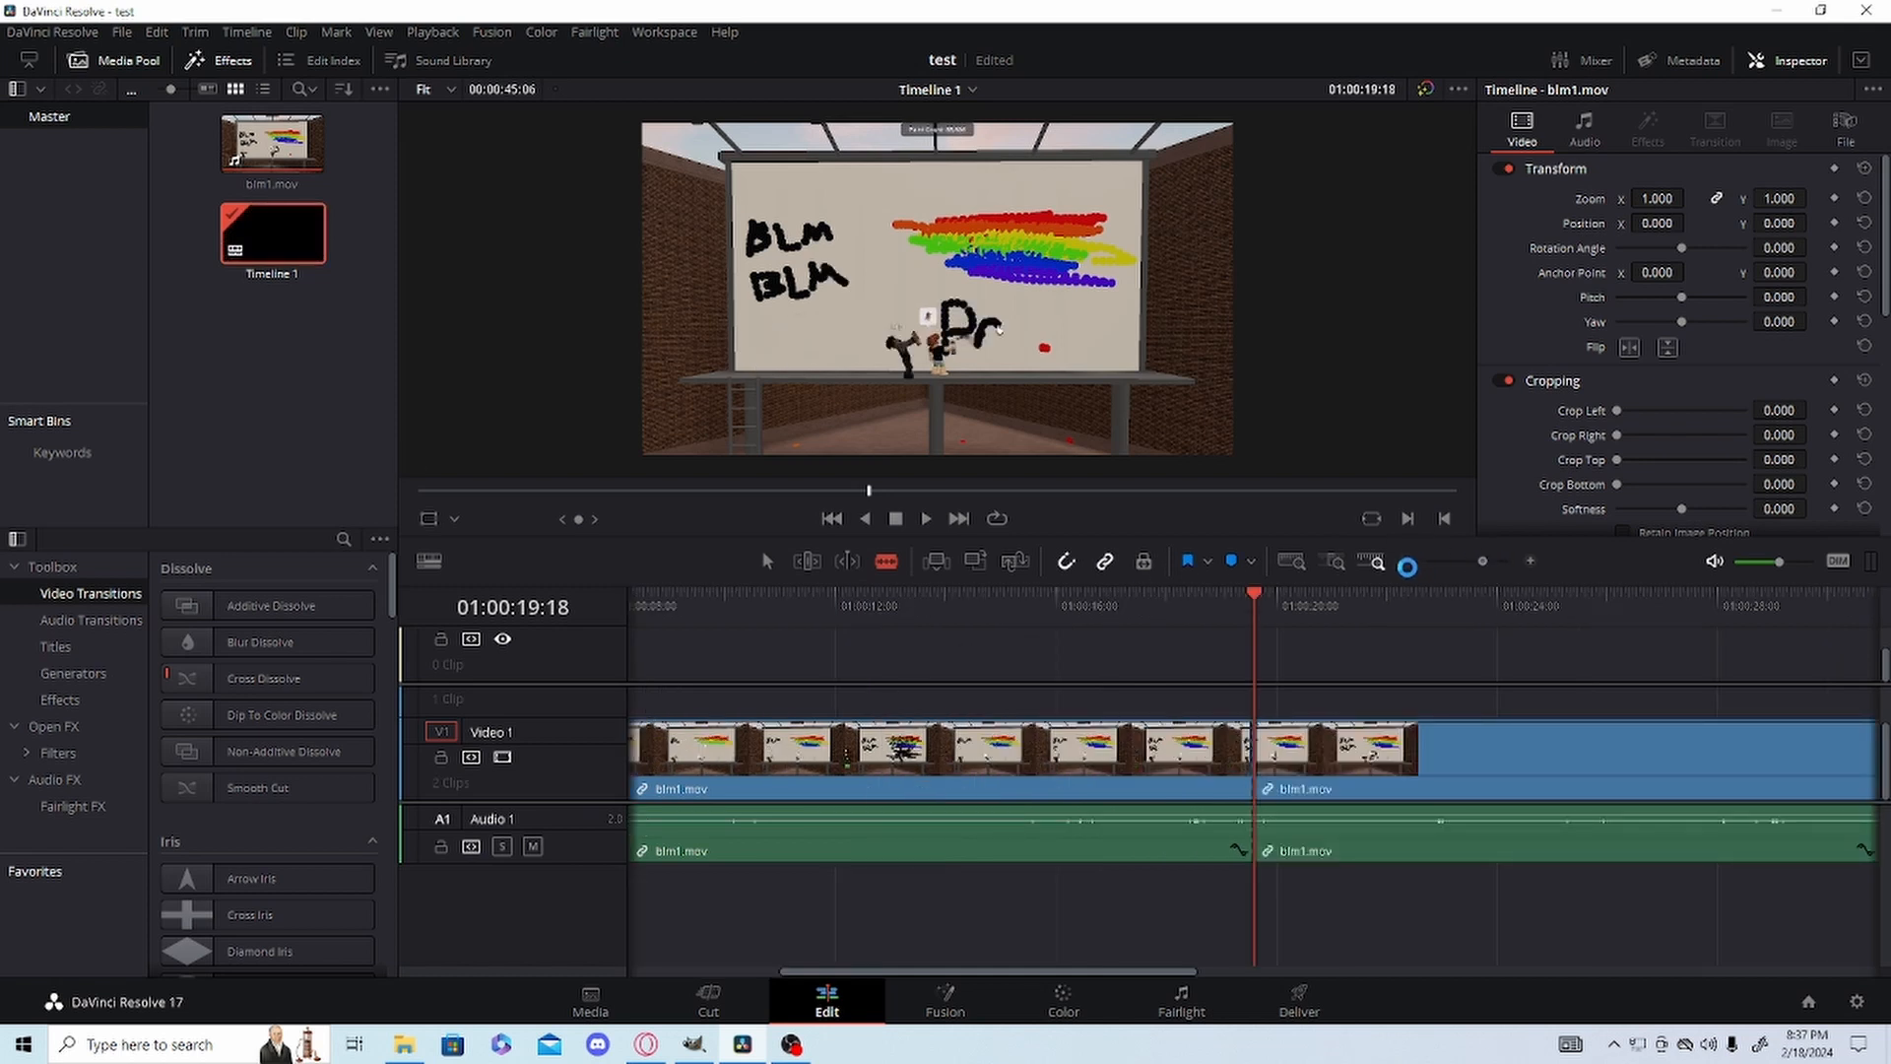
pyautogui.click(1491, 561)
pyautogui.click(1529, 561)
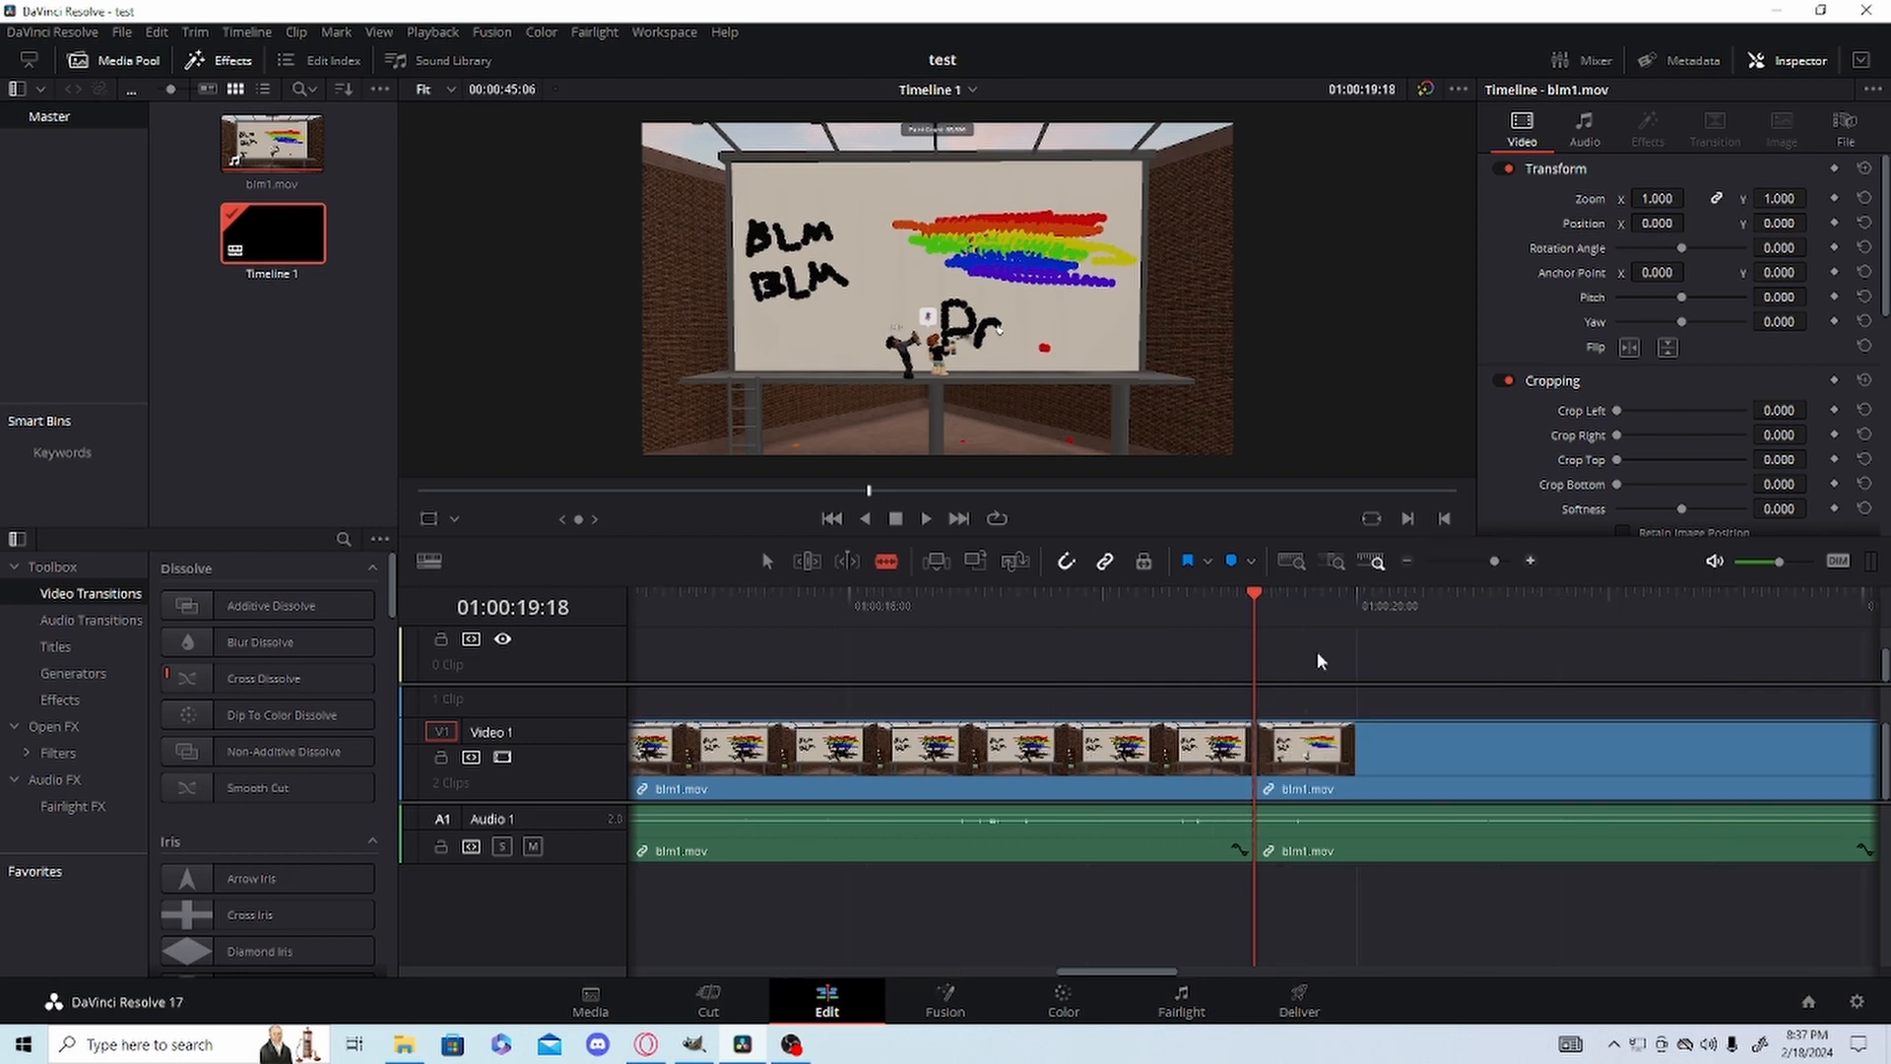
pyautogui.moveTo(1273, 613); pyautogui.dragTo(1651, 620)
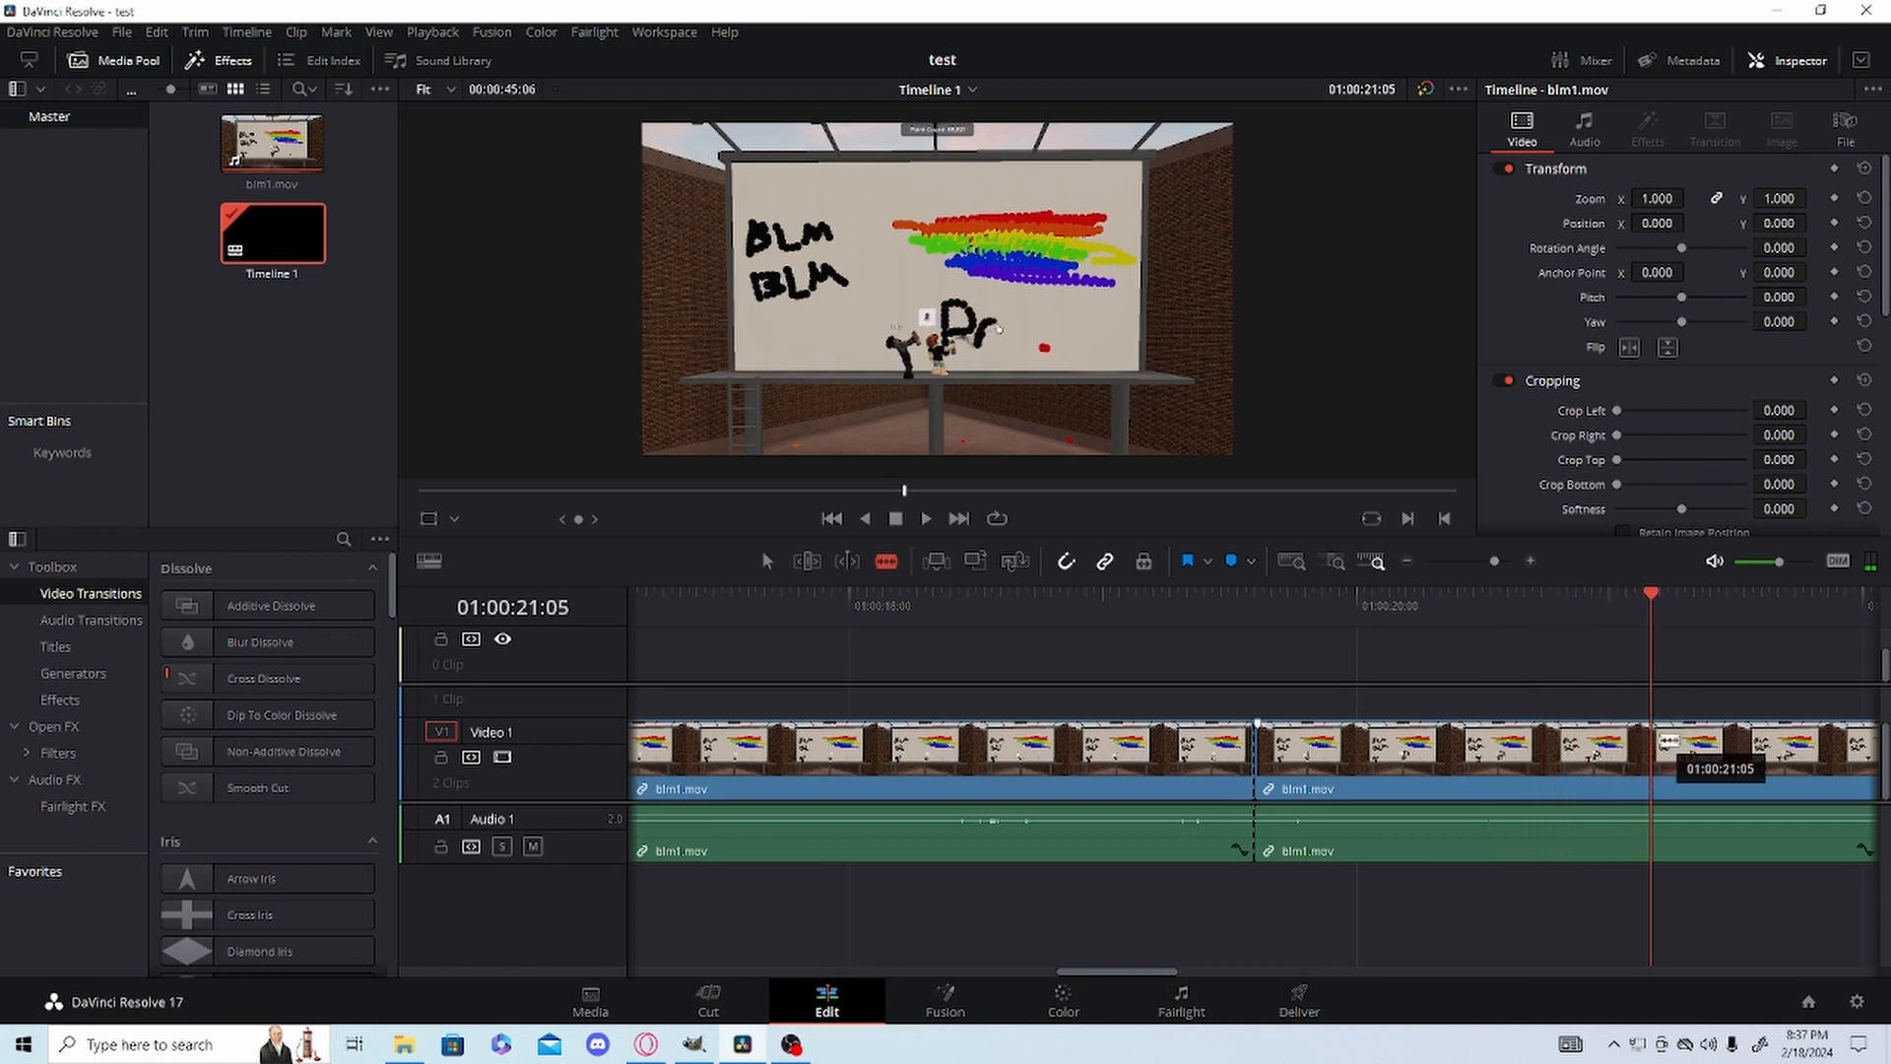
pyautogui.click(1651, 748)
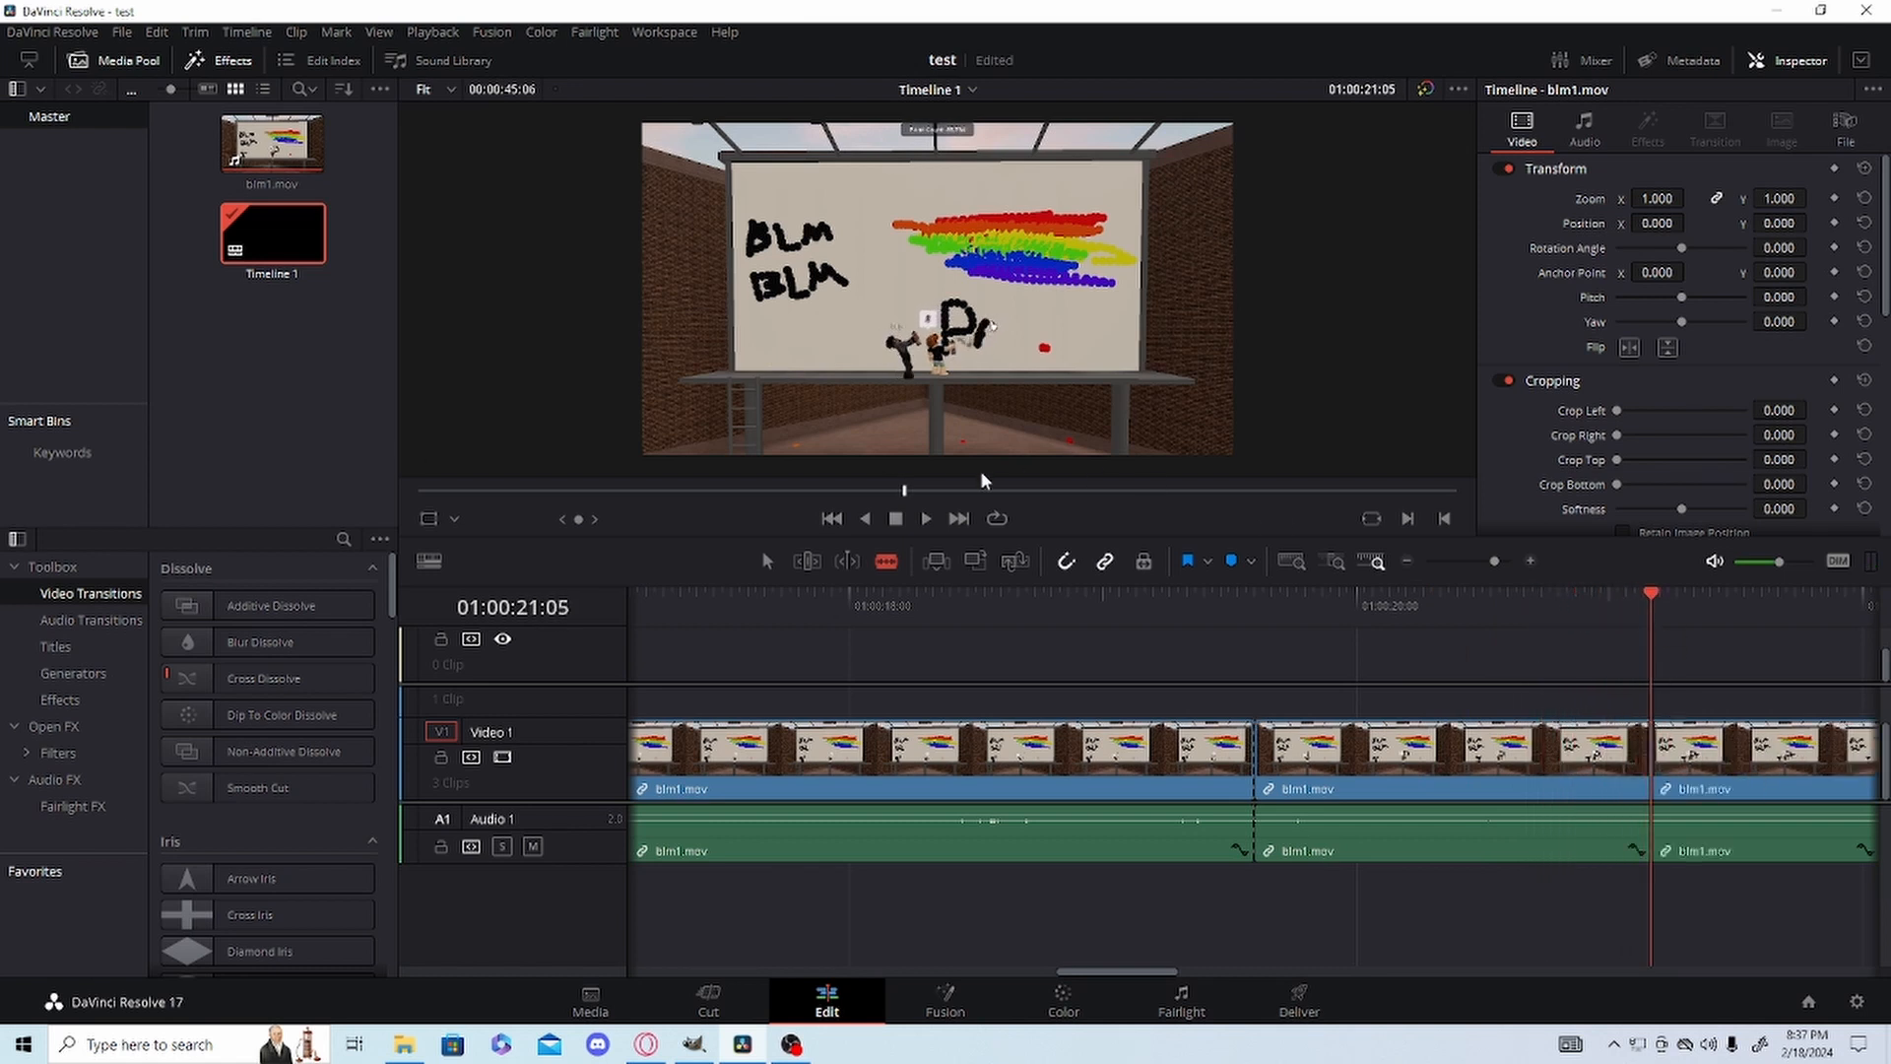
pyautogui.hotkey('ctrl', 's')
# Add Transform keyframes, including Zoom and Position, at the start of the middle blm1.mov segment (01:00:19:18).
pyautogui.moveTo(1640, 591); pyautogui.dragTo(1269, 618)
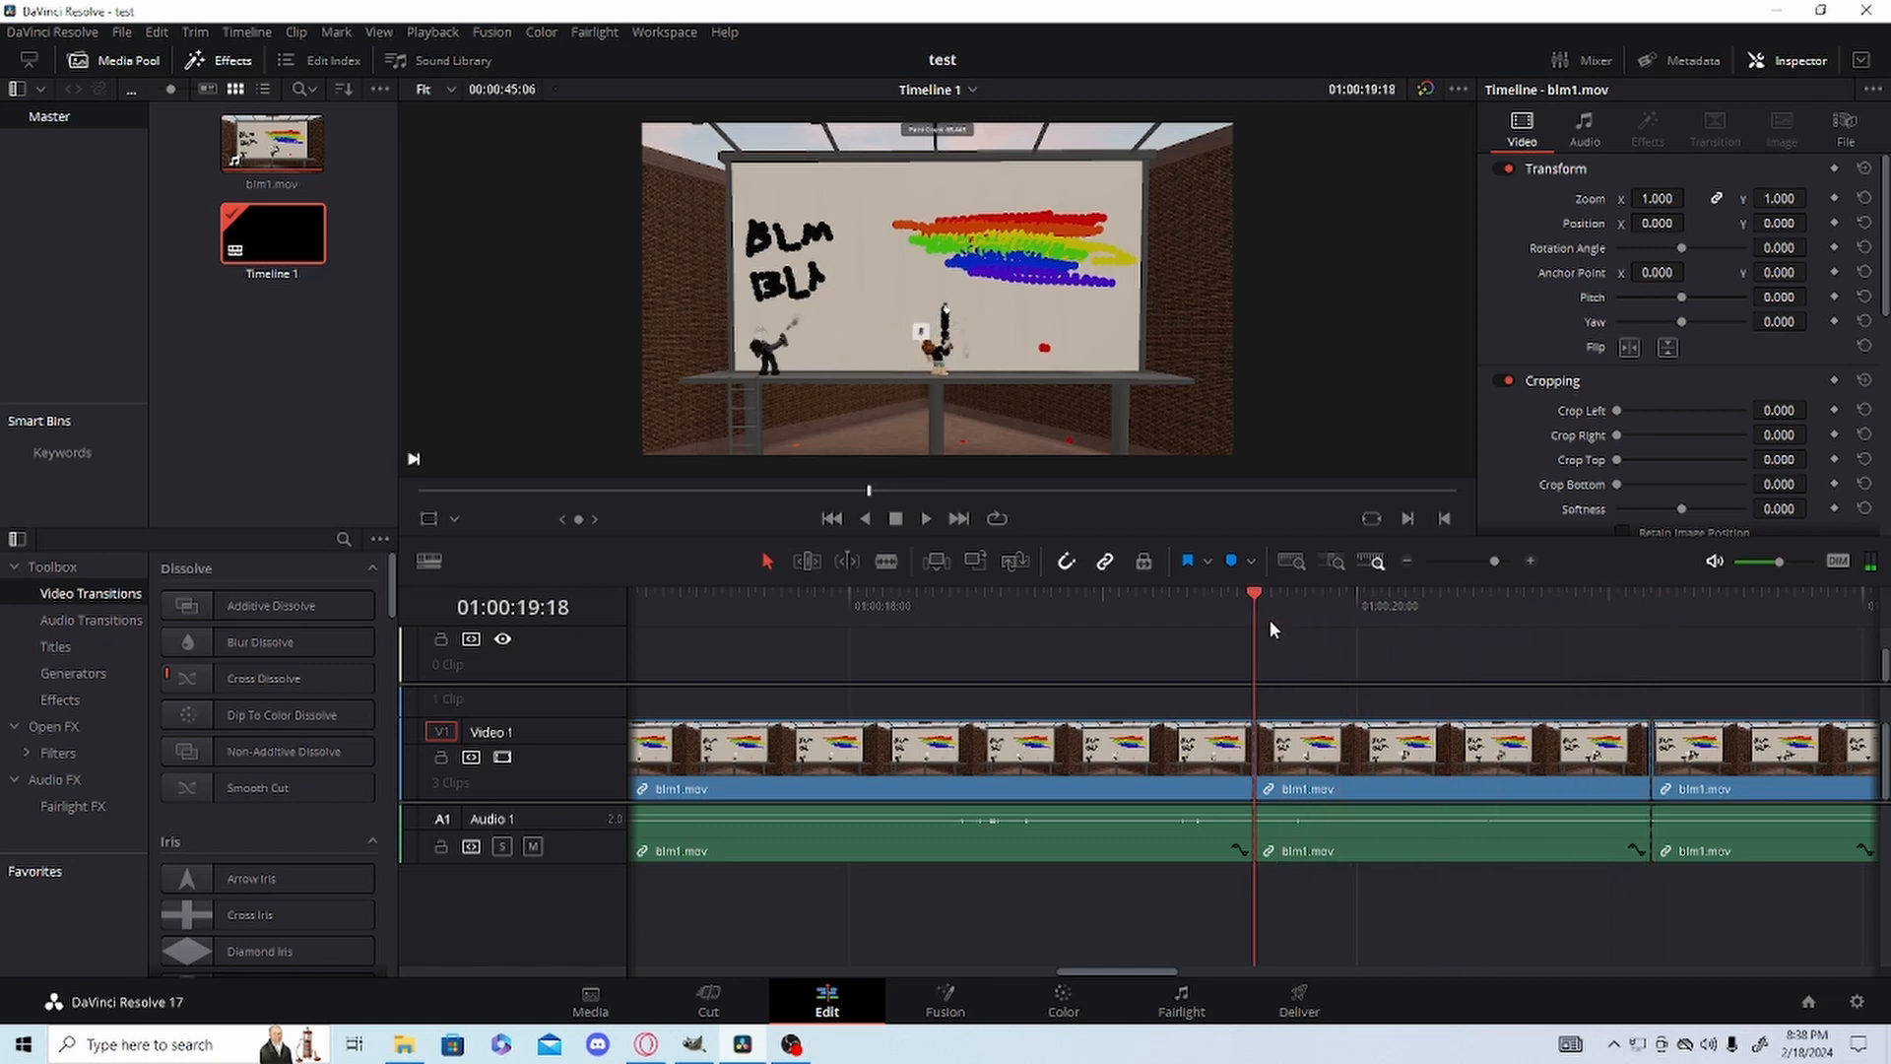
pyautogui.click(1349, 774)
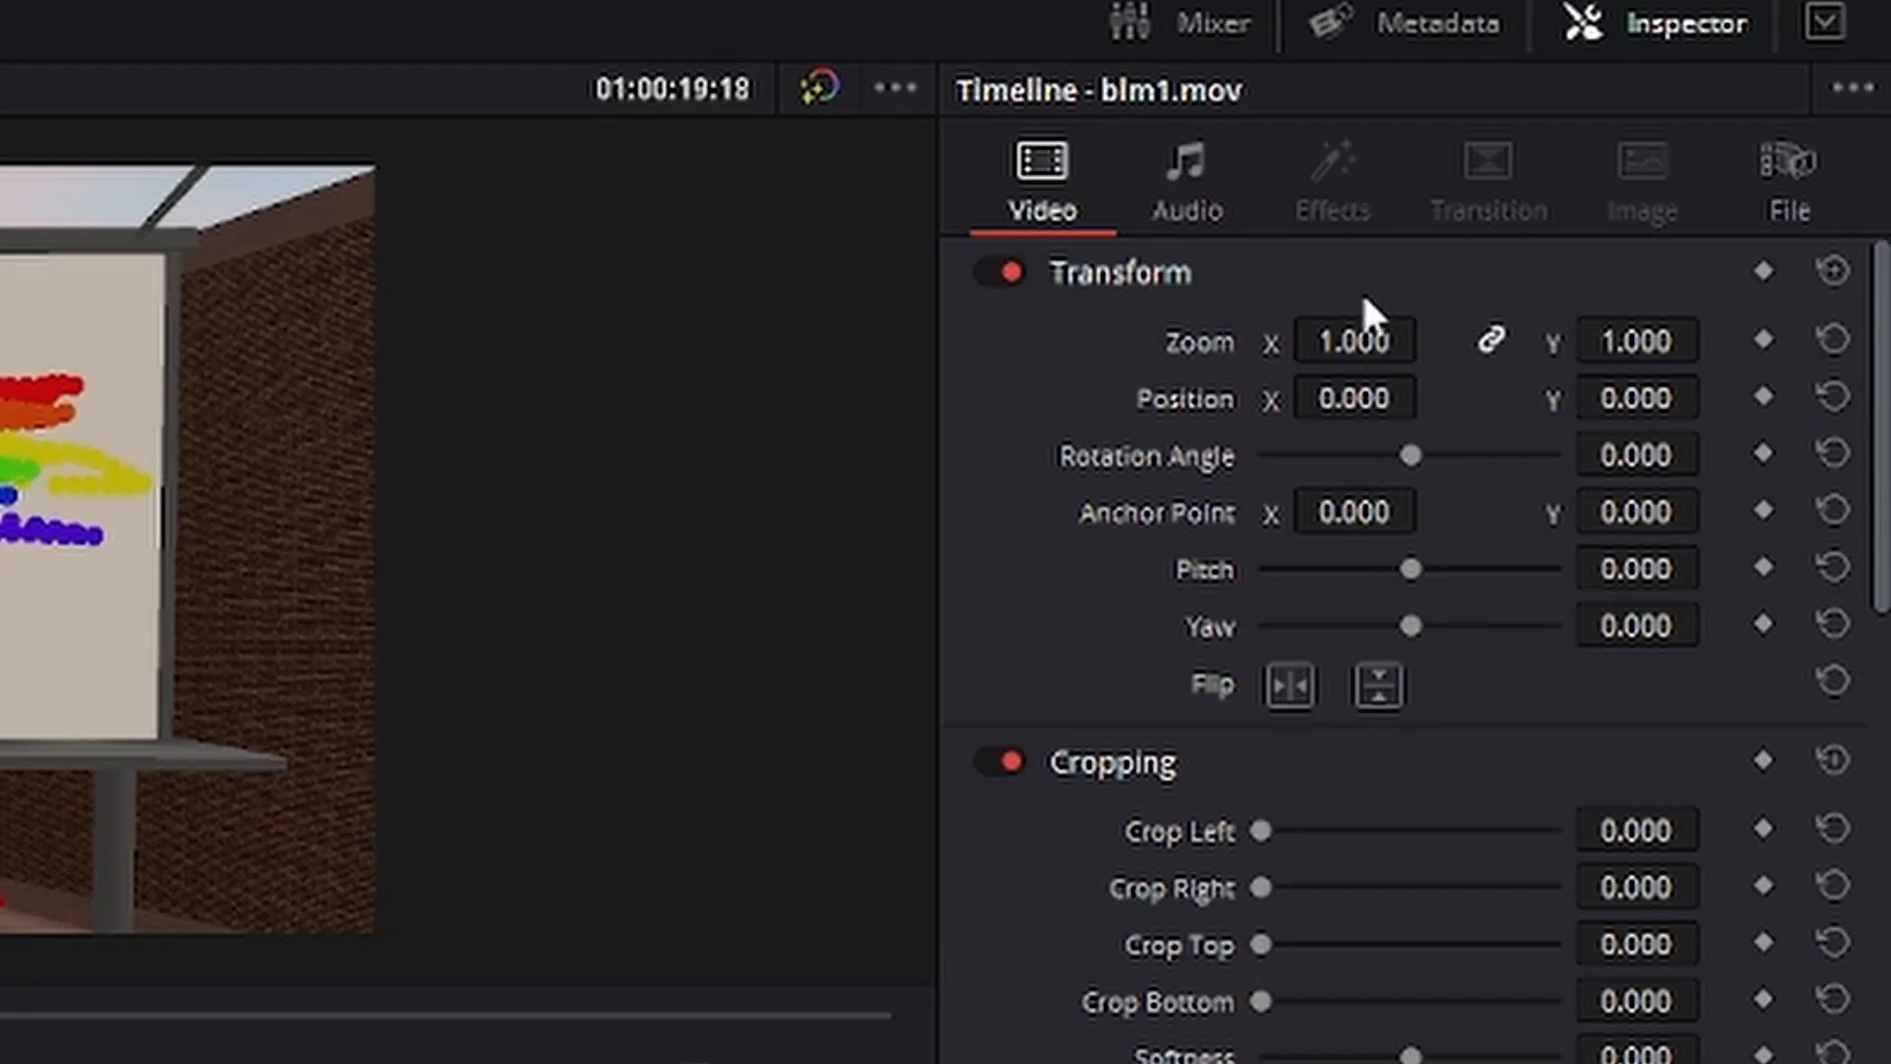
pyautogui.click(1763, 336)
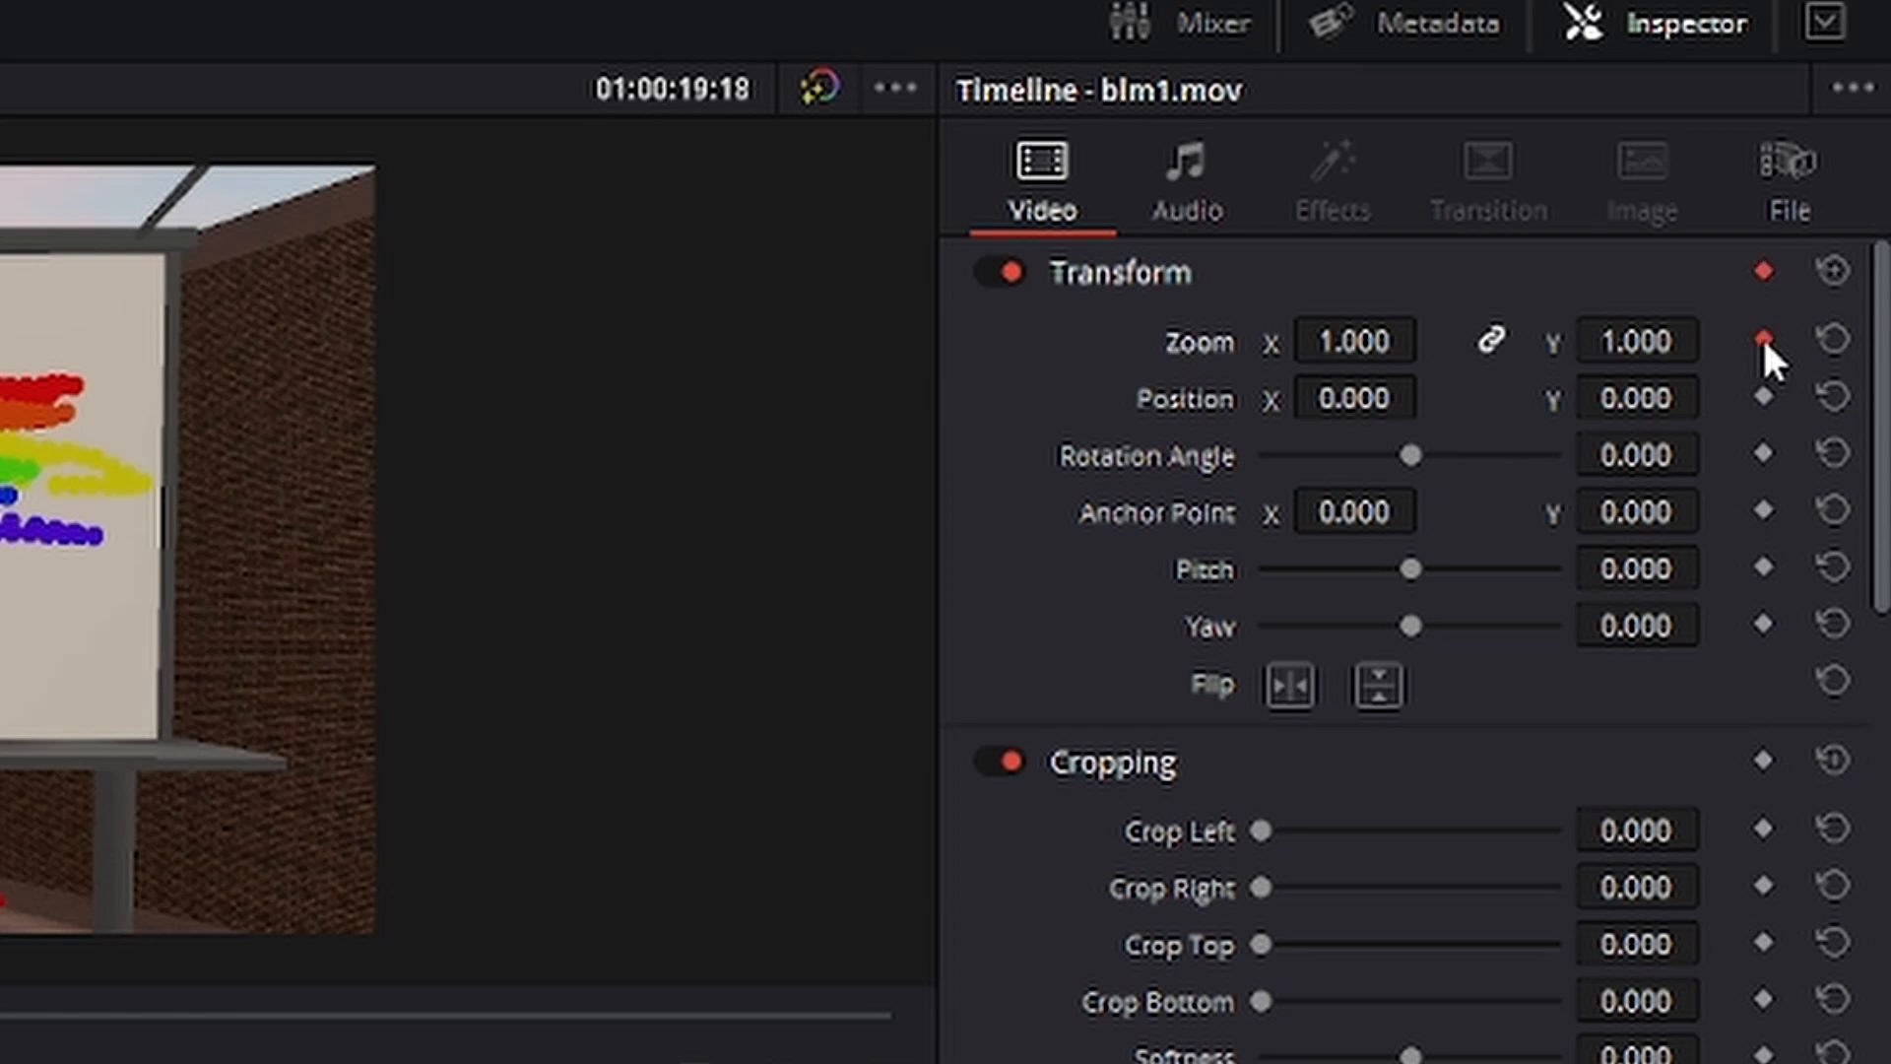
pyautogui.click(1764, 396)
pyautogui.click(1762, 272)
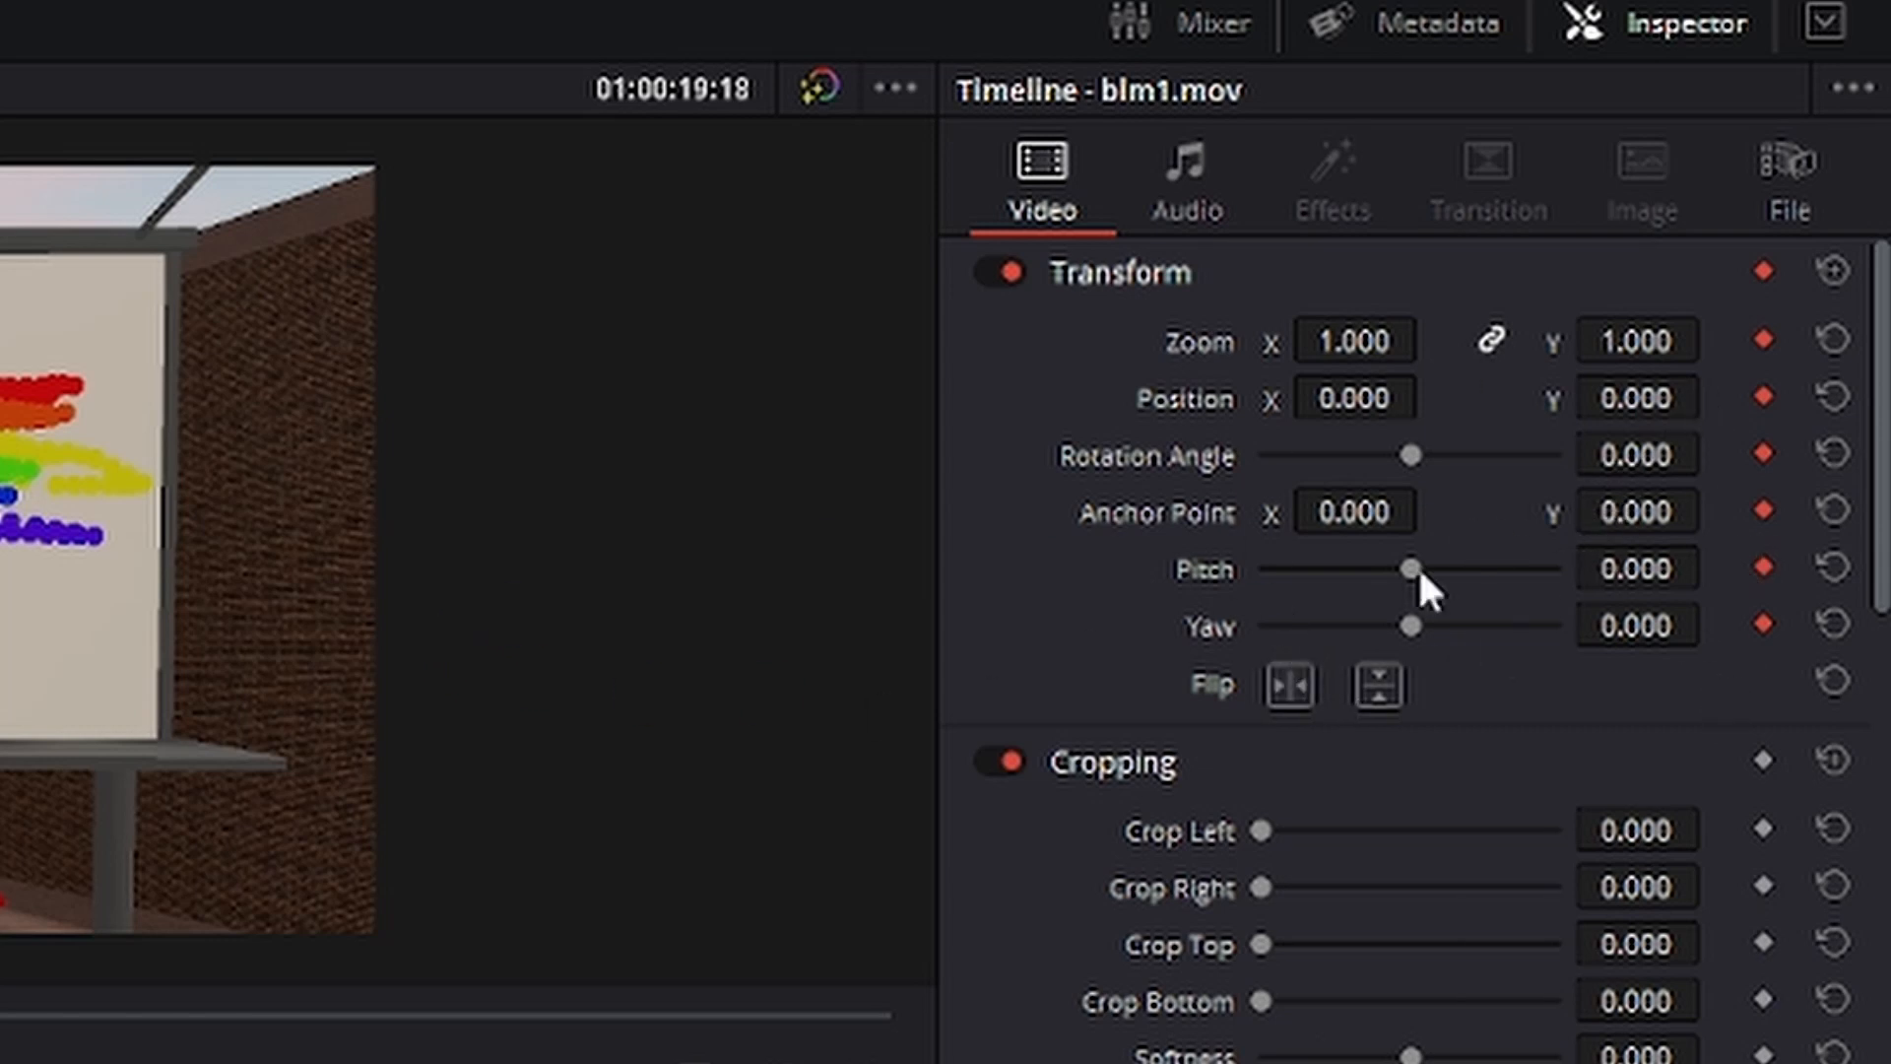
pyautogui.click(1763, 272)
pyautogui.click(1764, 341)
pyautogui.click(1763, 398)
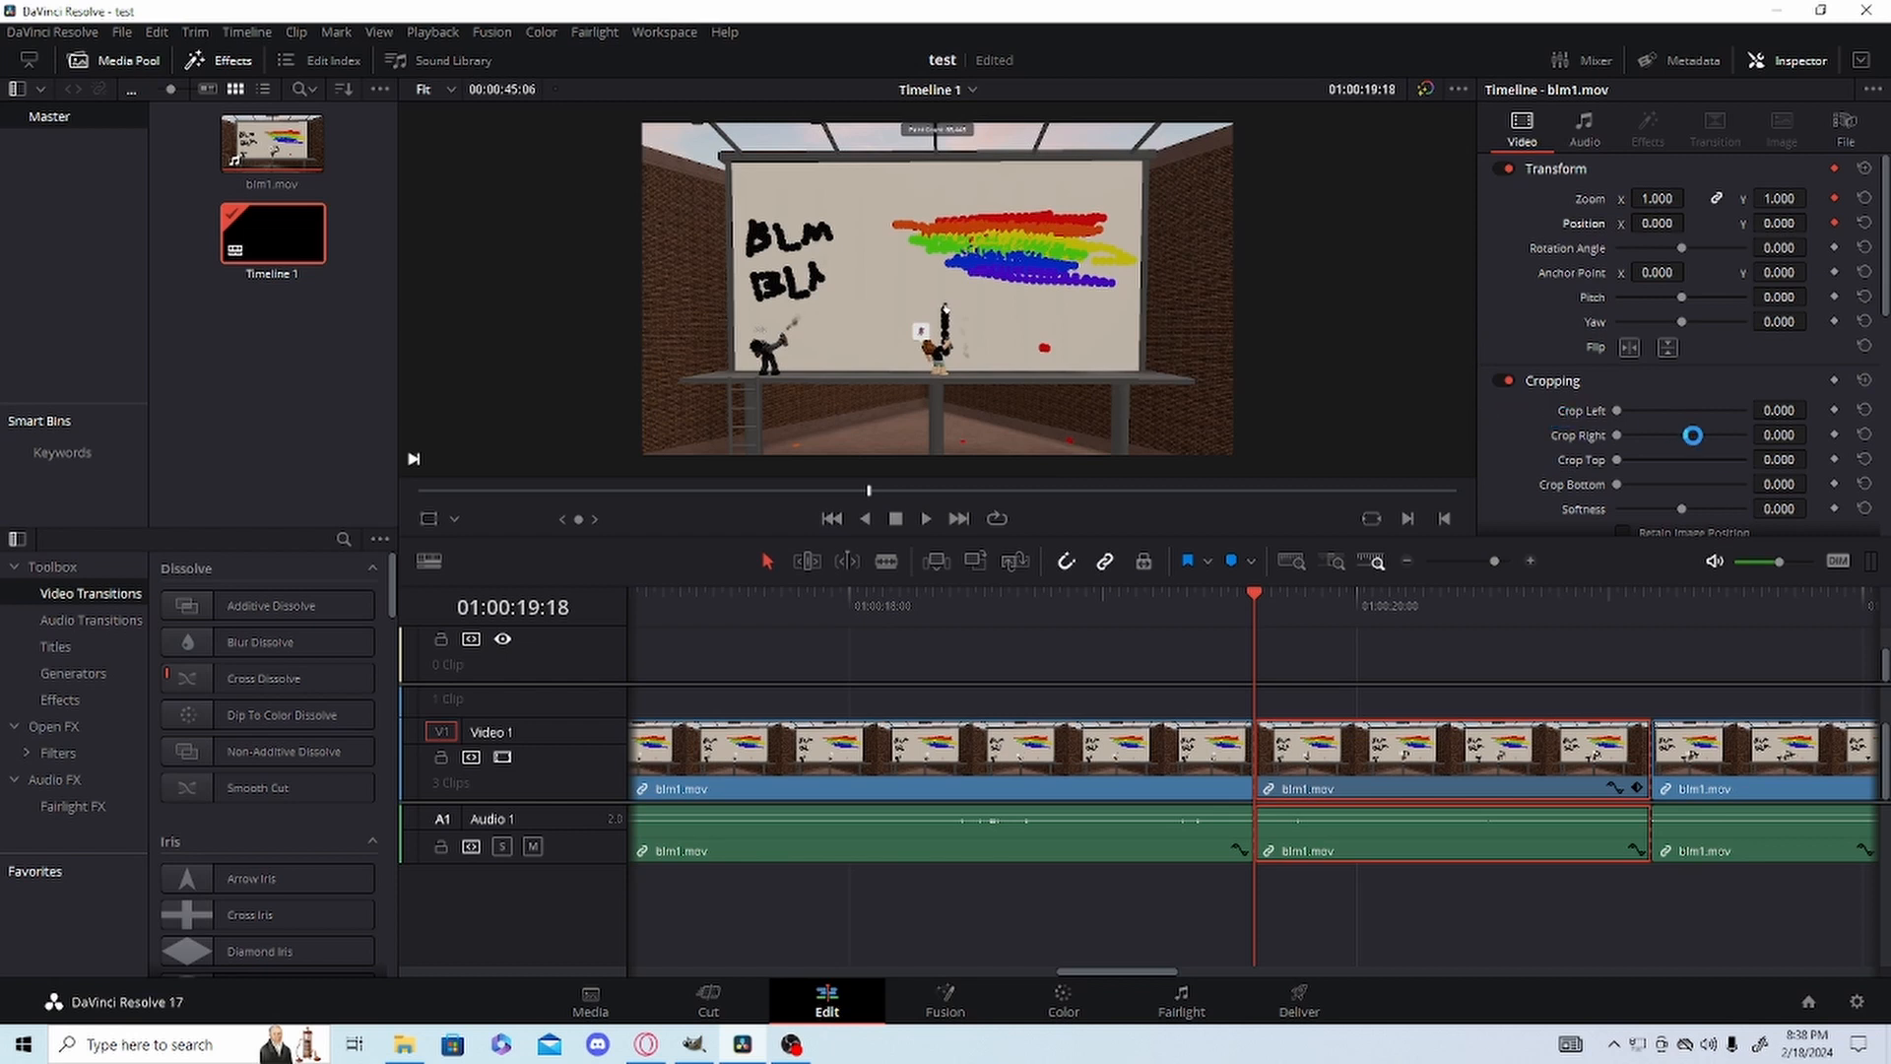
# Set the middle segment's Zoom to 3.310 and its Position to X 1860, Y 548 to frame the dark-haired character.
pyautogui.scroll(-4, 1748, 417)
pyautogui.scroll(-1, 1777, 411)
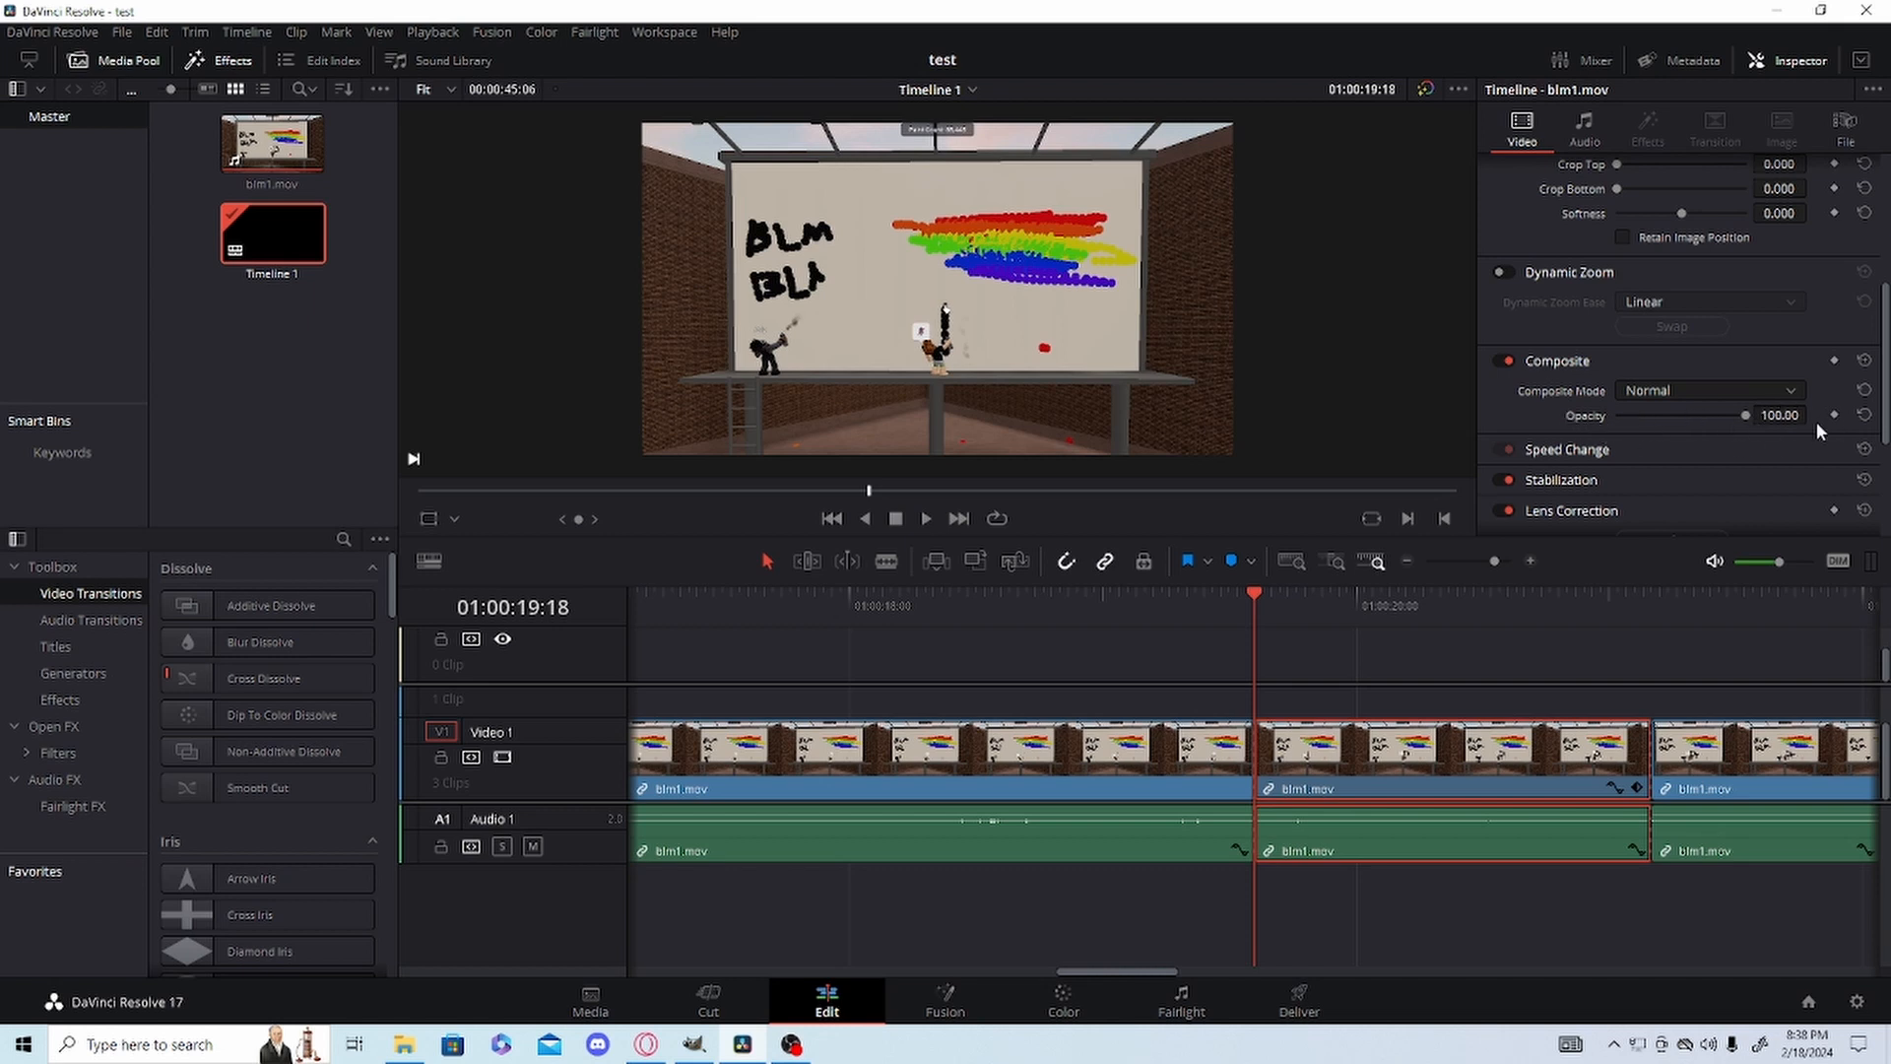
pyautogui.scroll(5, 1773, 354)
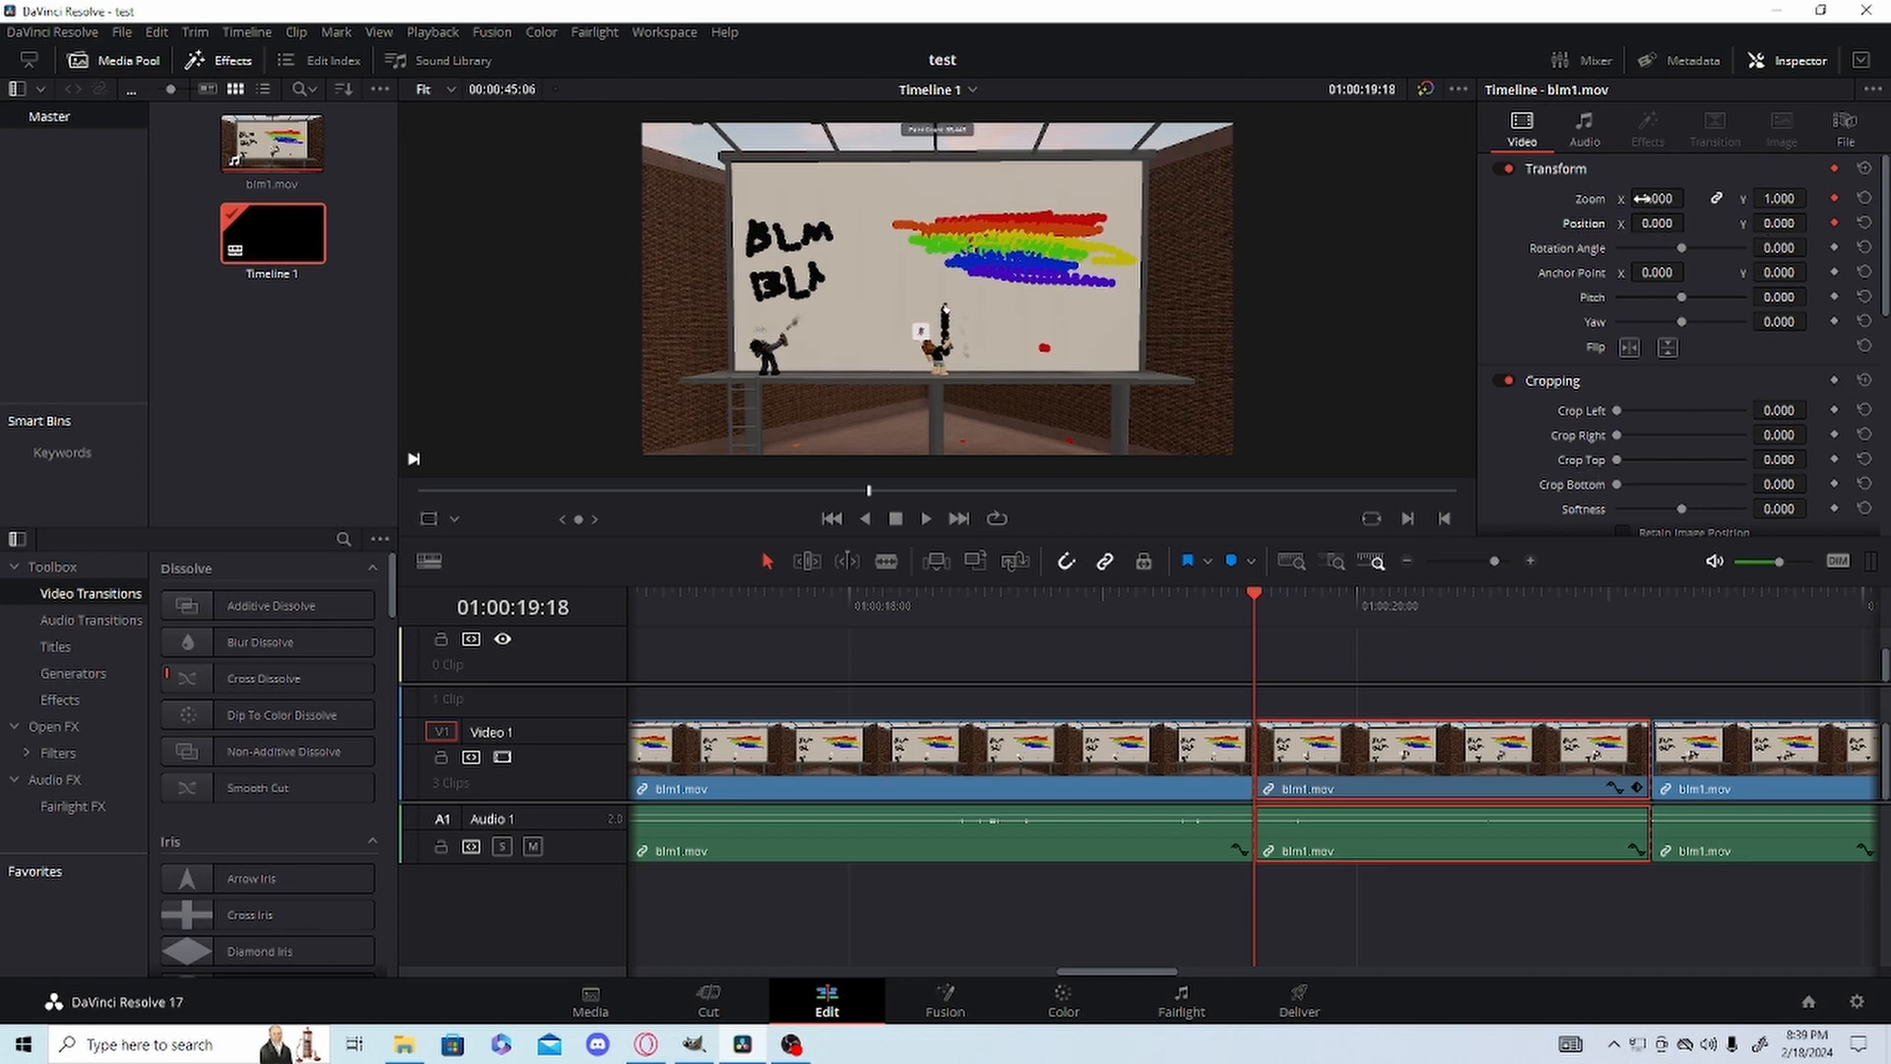
pyautogui.moveTo(1664, 198); pyautogui.dragTo(1886, 198)
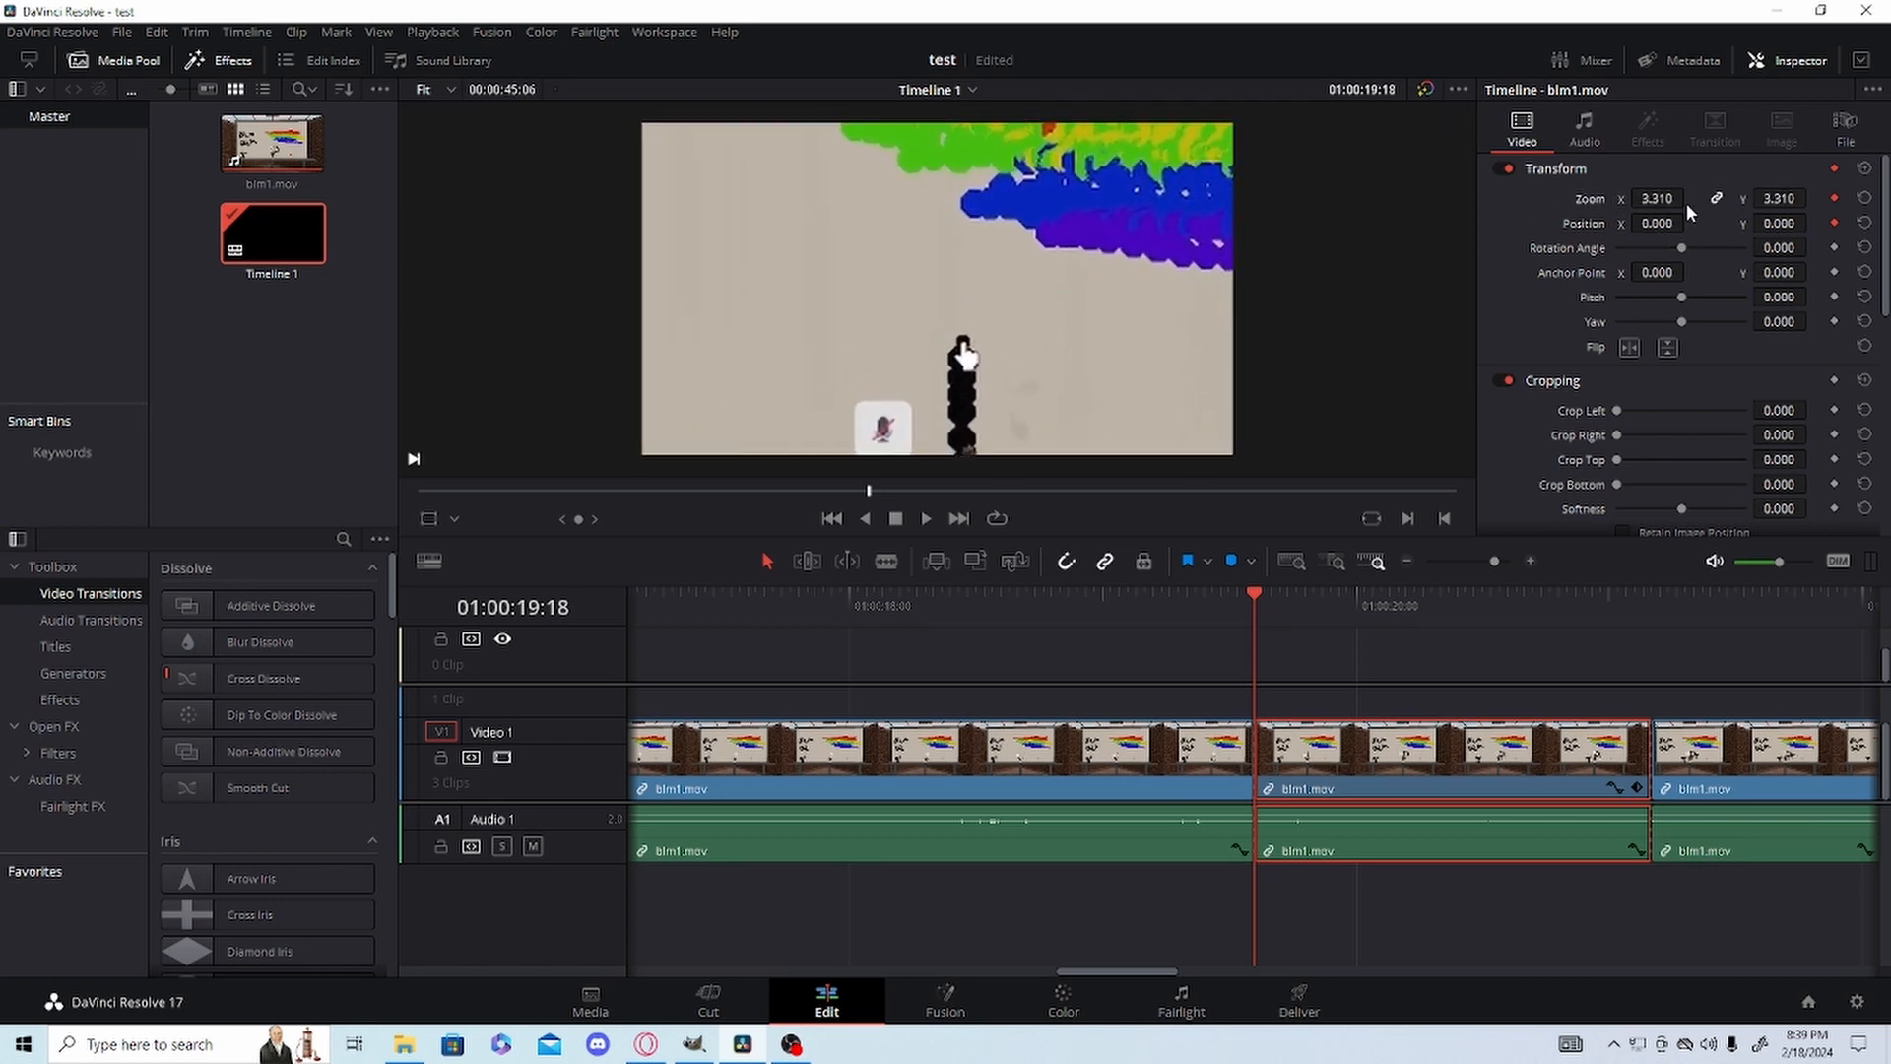
pyautogui.hotkey('ctrl', 's')
pyautogui.moveTo(1664, 221); pyautogui.dragTo(1770, 226)
pyautogui.moveTo(1649, 227); pyautogui.dragTo(1690, 223)
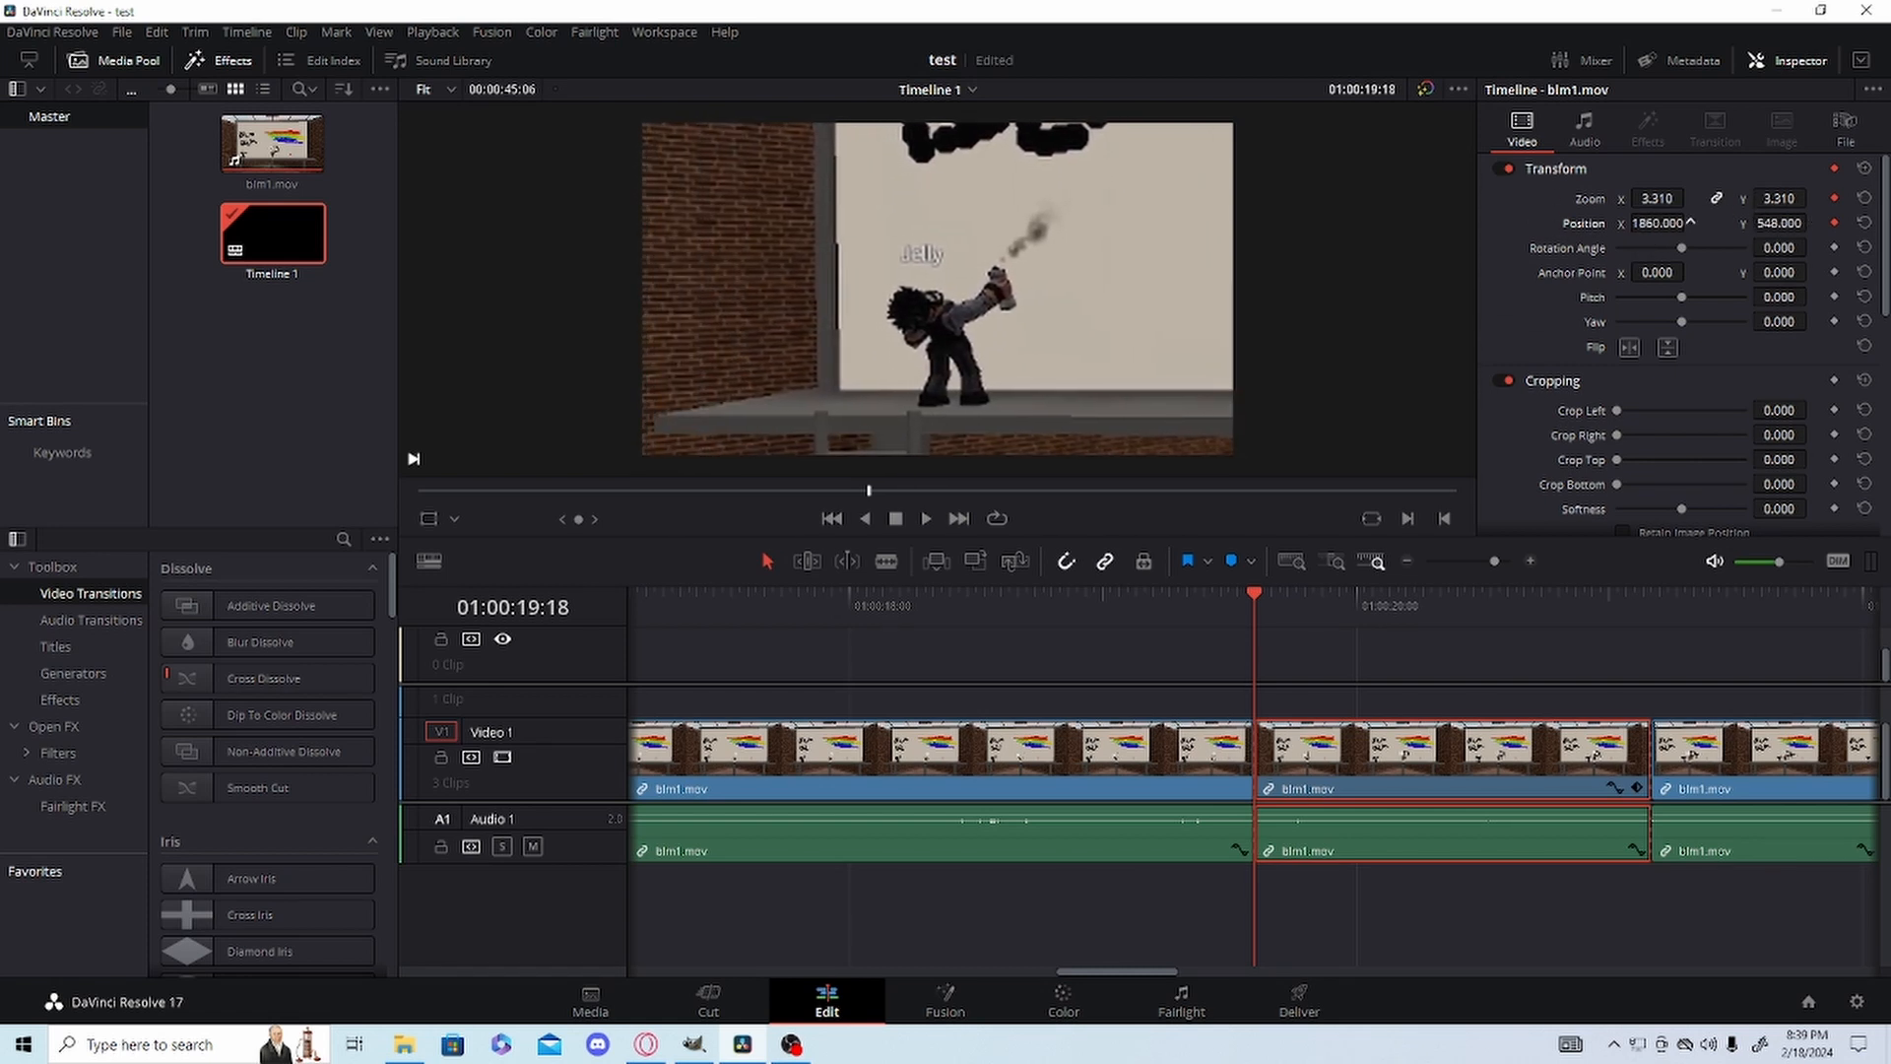
# Advance frame by frame through the middle segment to about 01:00:20:16, lowering Position X to about 953 to follow the character.
pyautogui.press('Right')
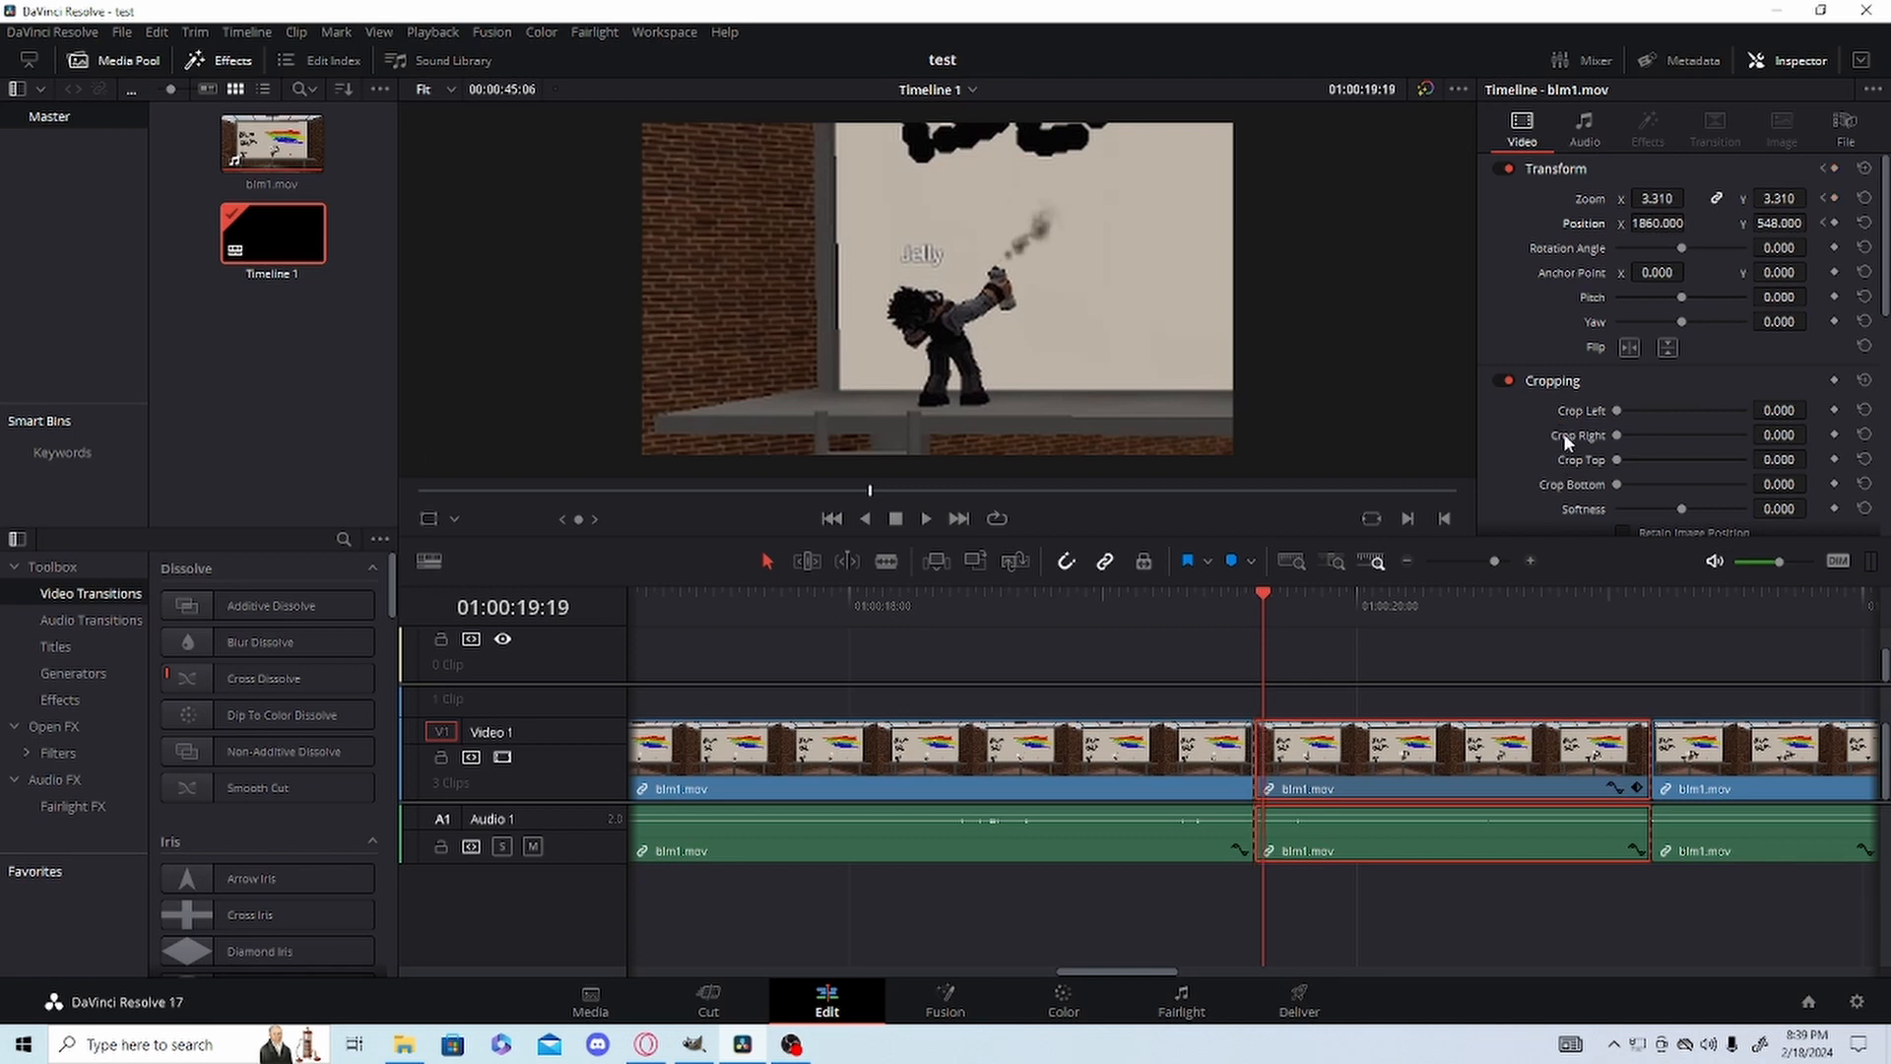
pyautogui.press('Right')
pyautogui.press('Right')
pyautogui.press('Right')
pyautogui.press('Right')
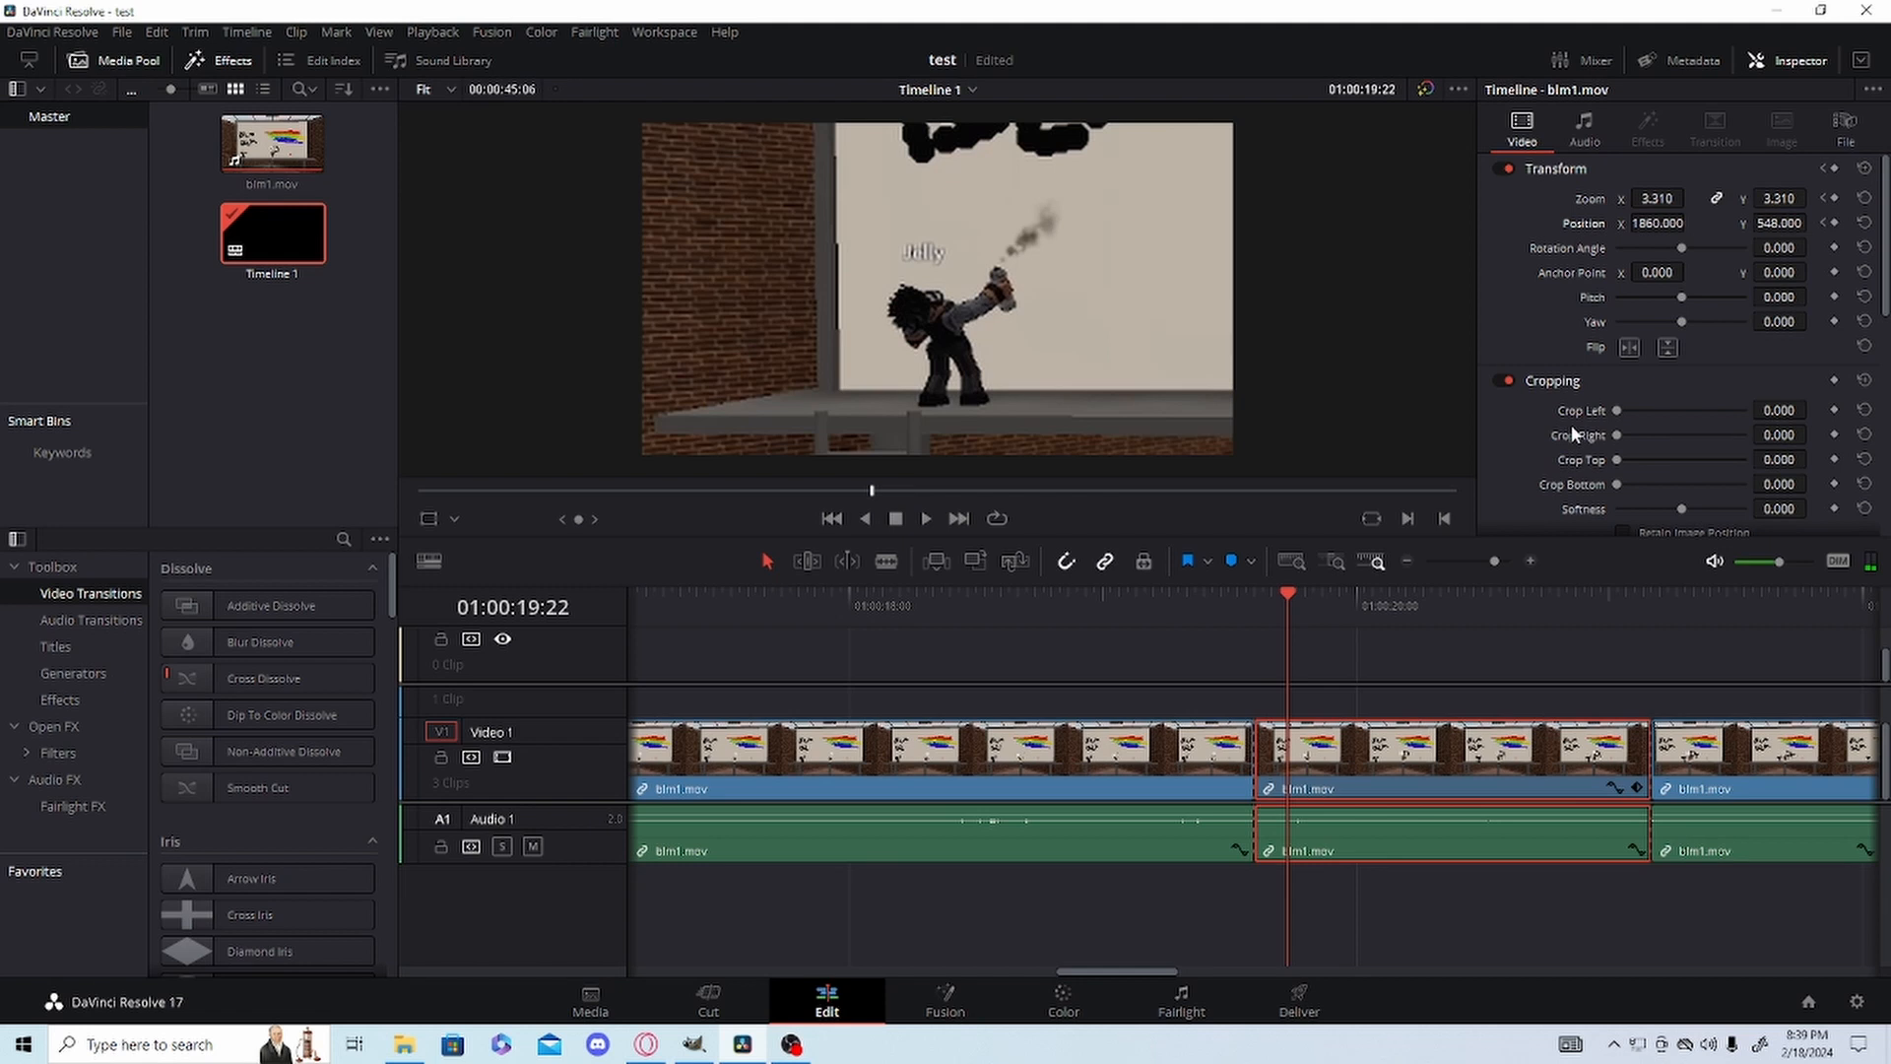
pyautogui.press('Right')
pyautogui.press('Right')
pyautogui.press('Right')
pyautogui.press('Right')
pyautogui.press('Right')
pyautogui.press('Right')
pyautogui.press('Right')
pyautogui.press('Right')
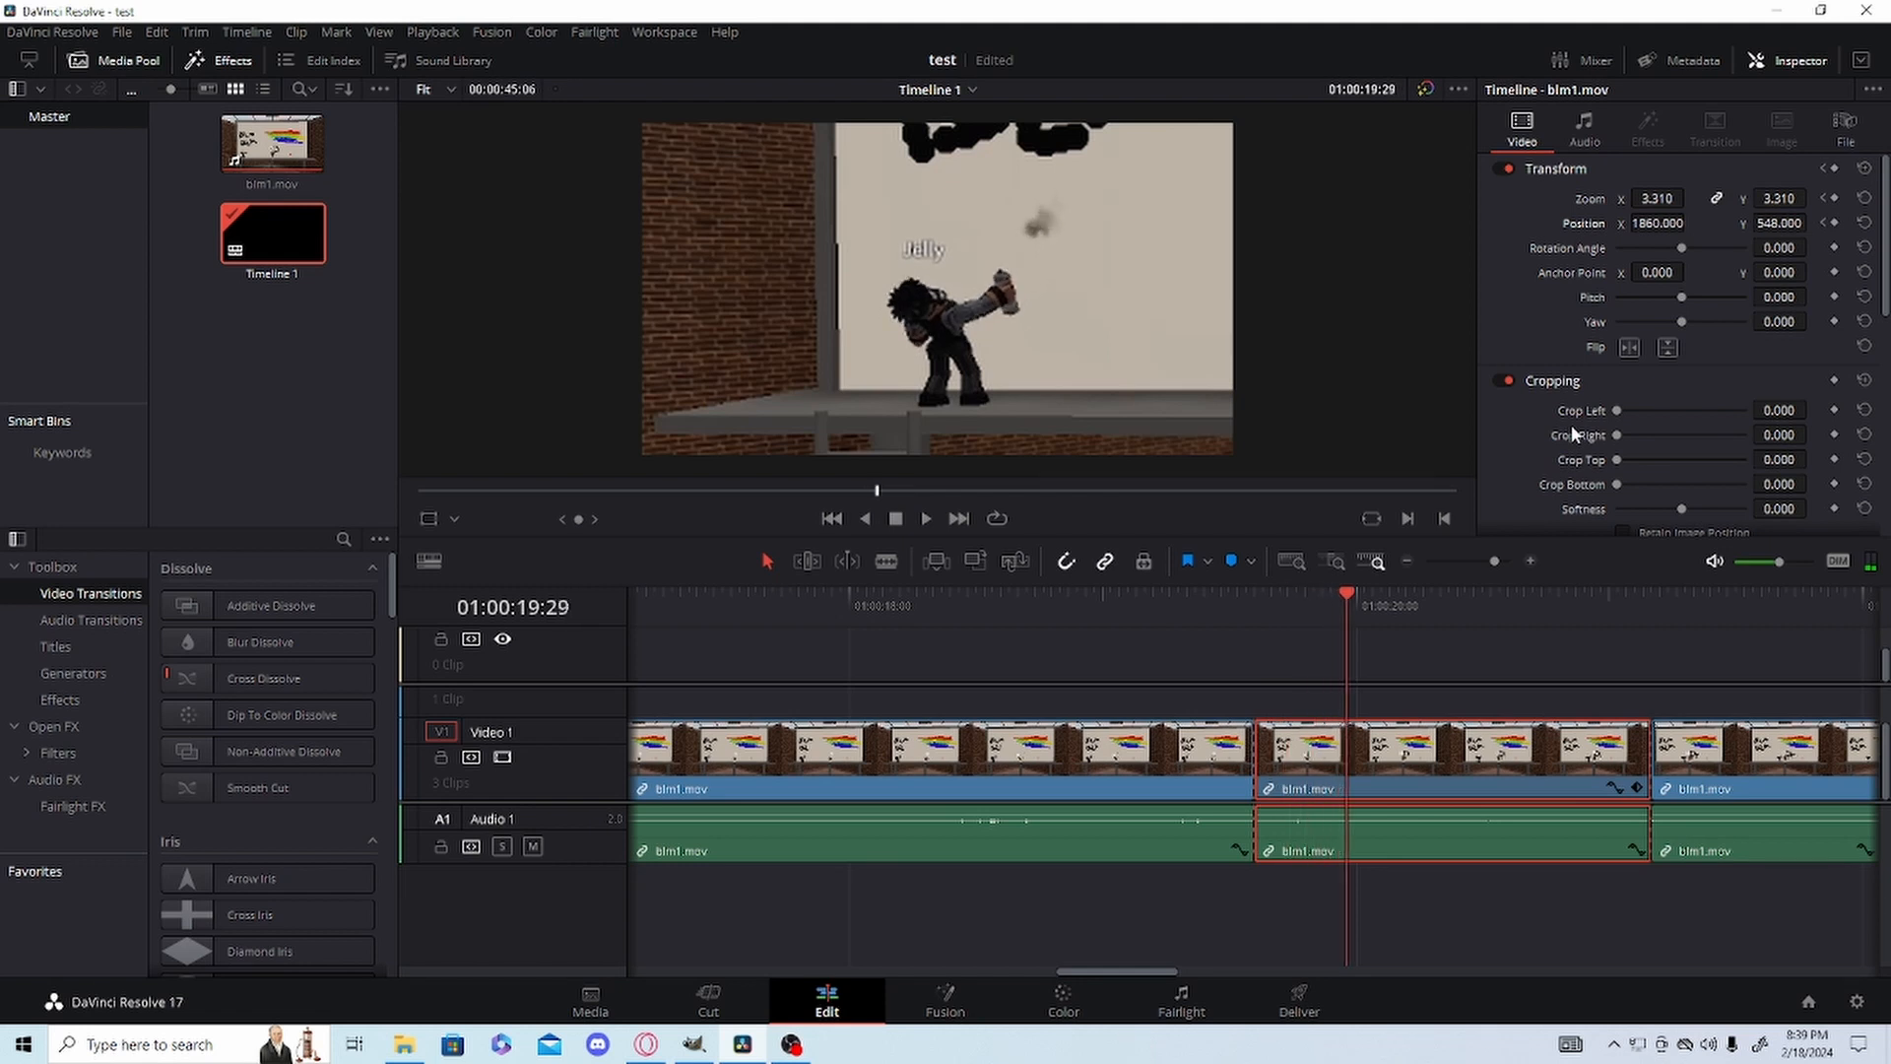
pyautogui.press('Right')
pyautogui.press('Right')
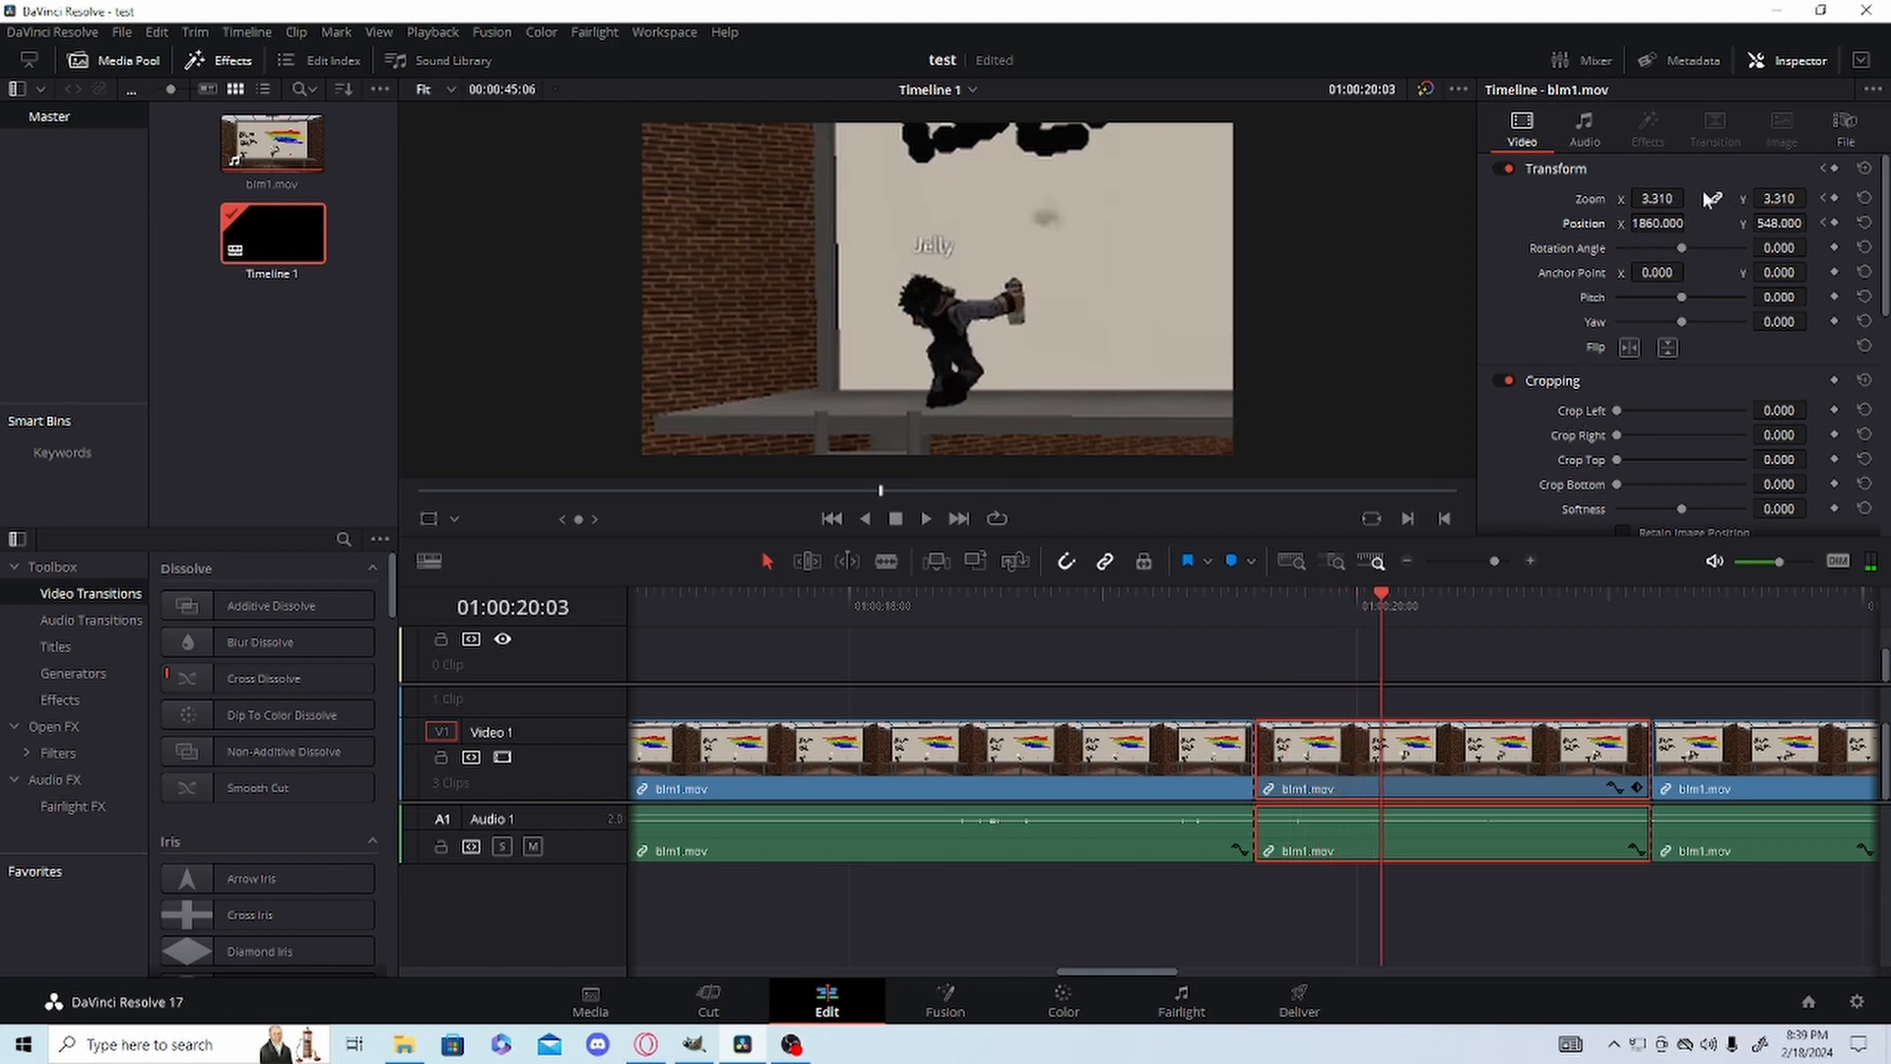
pyautogui.moveTo(1671, 222); pyautogui.dragTo(780, 224)
pyautogui.press('Right')
pyautogui.press('Right')
pyautogui.press('Right')
pyautogui.press('Right')
pyautogui.press('Right')
pyautogui.press('Right')
pyautogui.press('Right')
pyautogui.press('Right')
pyautogui.press('Right')
pyautogui.press('Right')
pyautogui.press('Right')
pyautogui.press('Right')
pyautogui.press('Right')
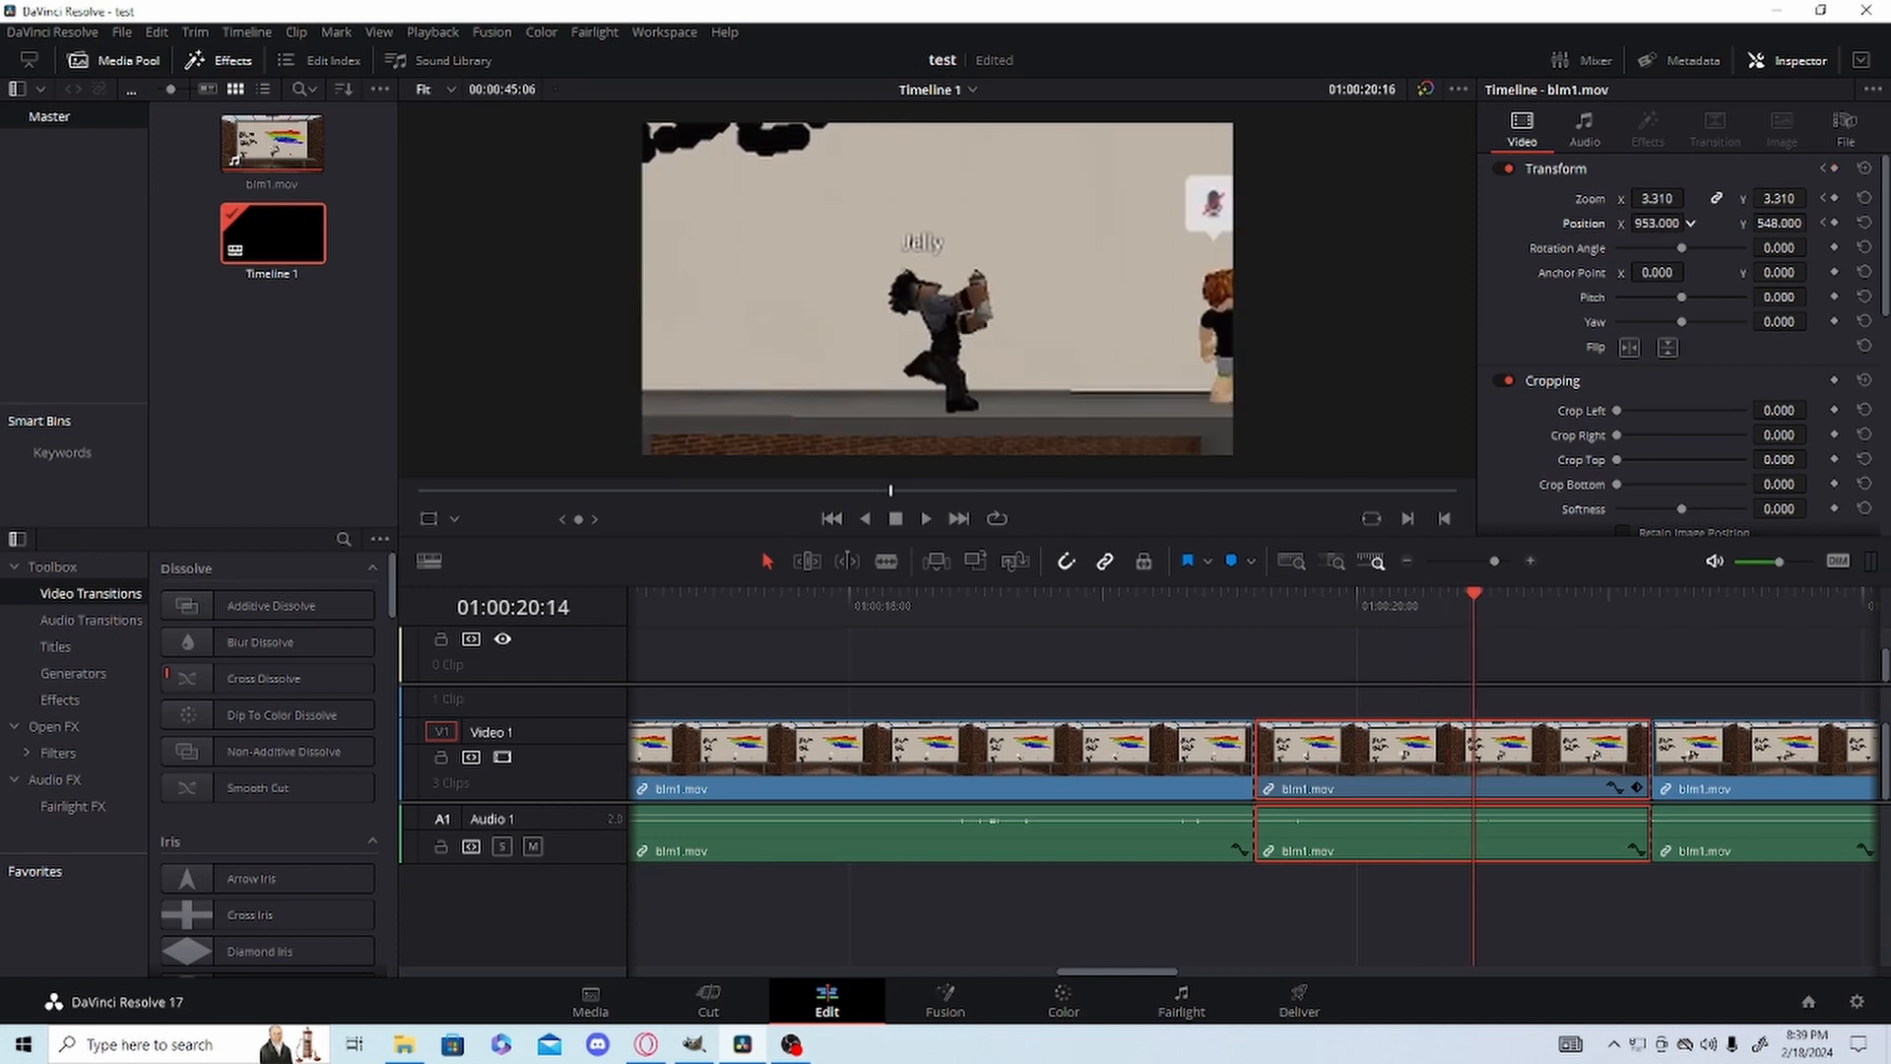
pyautogui.press('Right')
pyautogui.press('Right')
pyautogui.press('Right')
# Lower Position X to 550 to keep following the character while advancing to the end of the middle segment.
pyautogui.moveTo(1690, 224); pyautogui.dragTo(1345, 296)
pyautogui.press('Right')
pyautogui.press('Right')
pyautogui.press('Right')
pyautogui.press('Right')
pyautogui.press('Right')
pyautogui.press('Right')
pyautogui.press('Right')
pyautogui.press('Right')
pyautogui.press('Right')
pyautogui.press('Right')
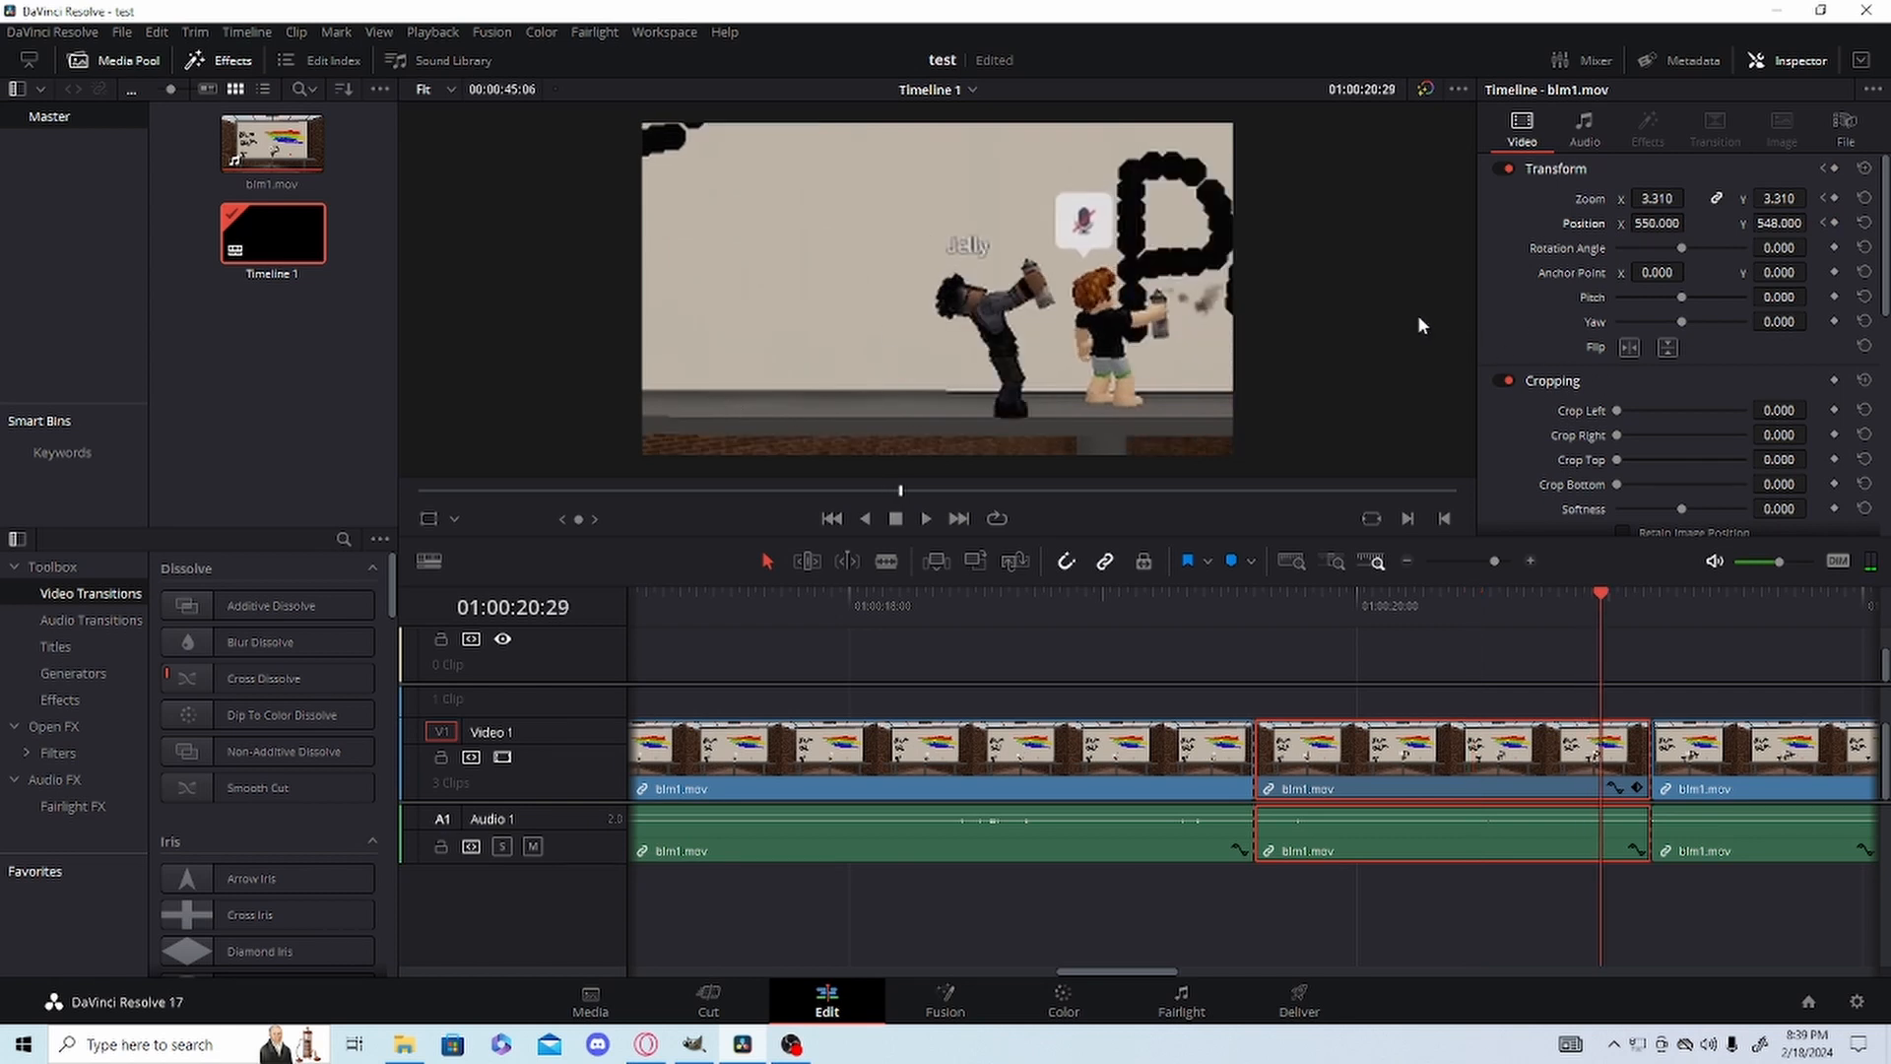
pyautogui.press('Right')
pyautogui.press('Right')
pyautogui.press('Right')
pyautogui.press('Right')
pyautogui.press('Right')
pyautogui.press('Right')
pyautogui.press('Right')
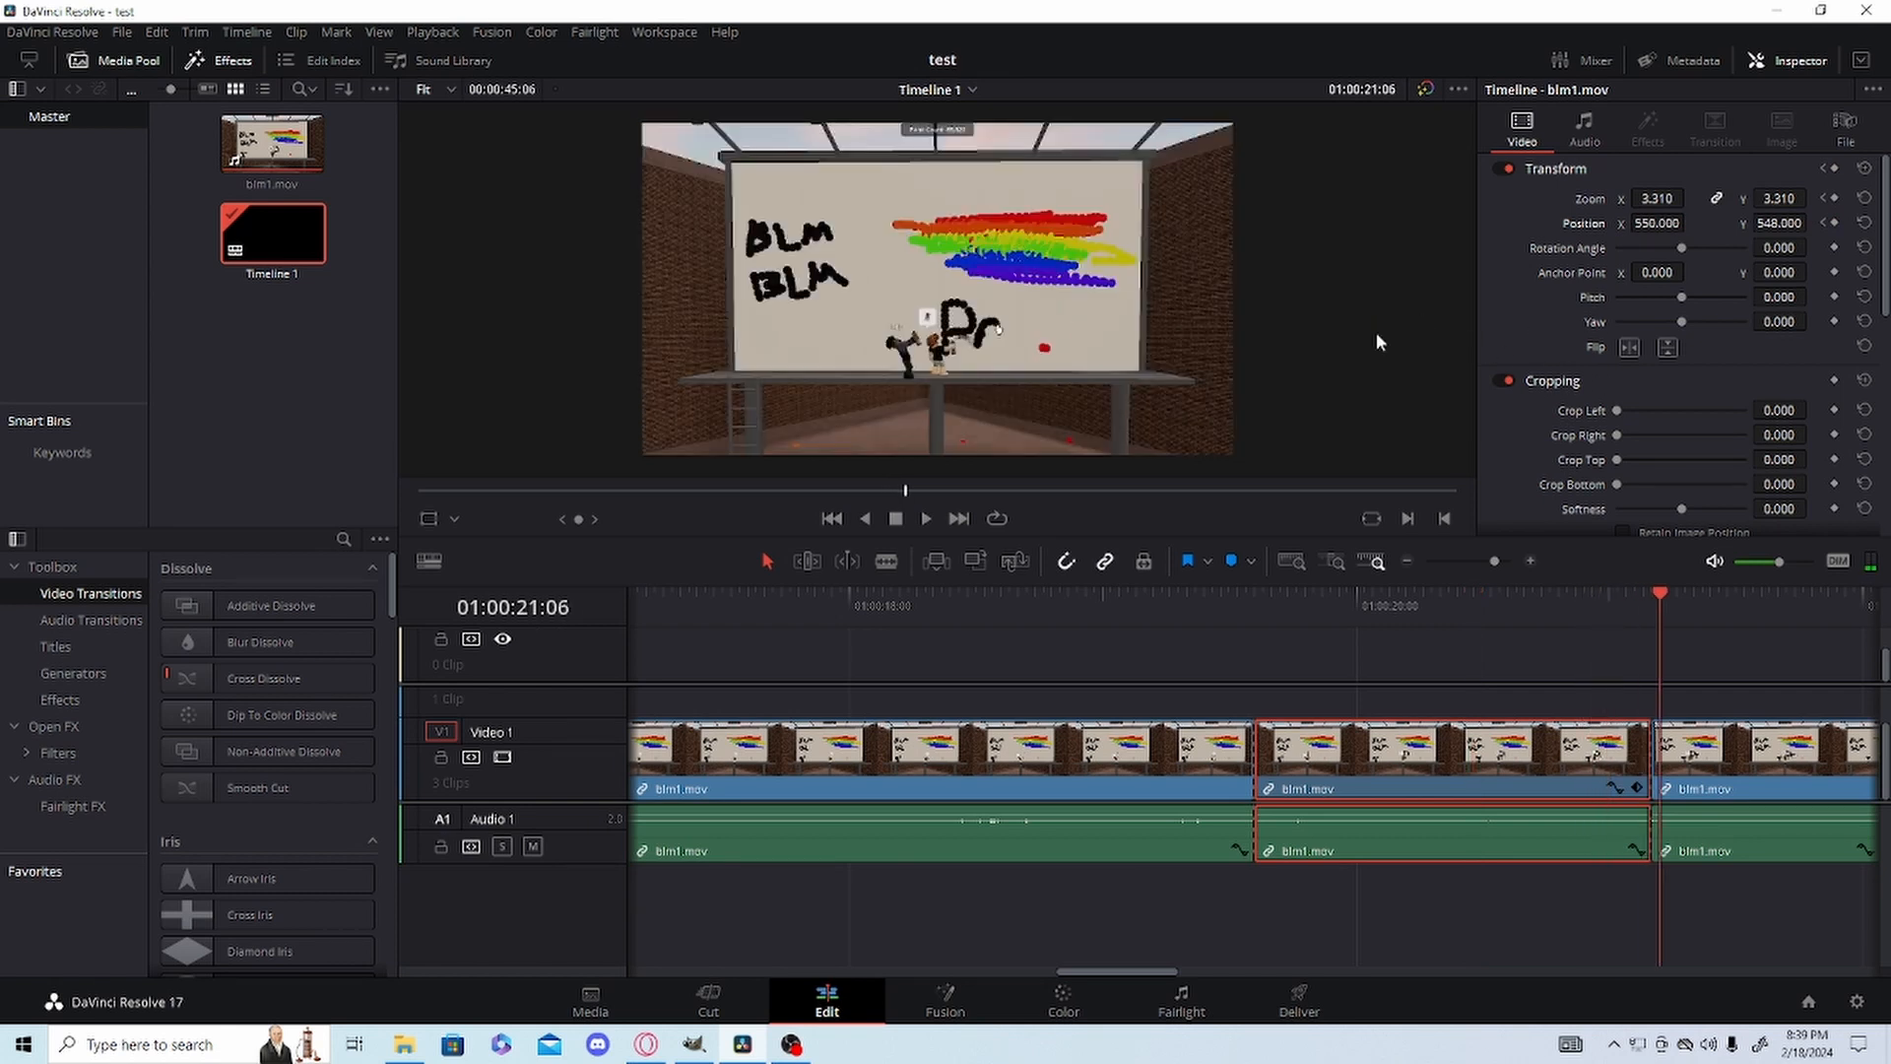
# Play the zoomed segment from 01:00:19:13 and scrub through it to check how the view follows the character.
pyautogui.click(1215, 628)
pyautogui.click(1213, 622)
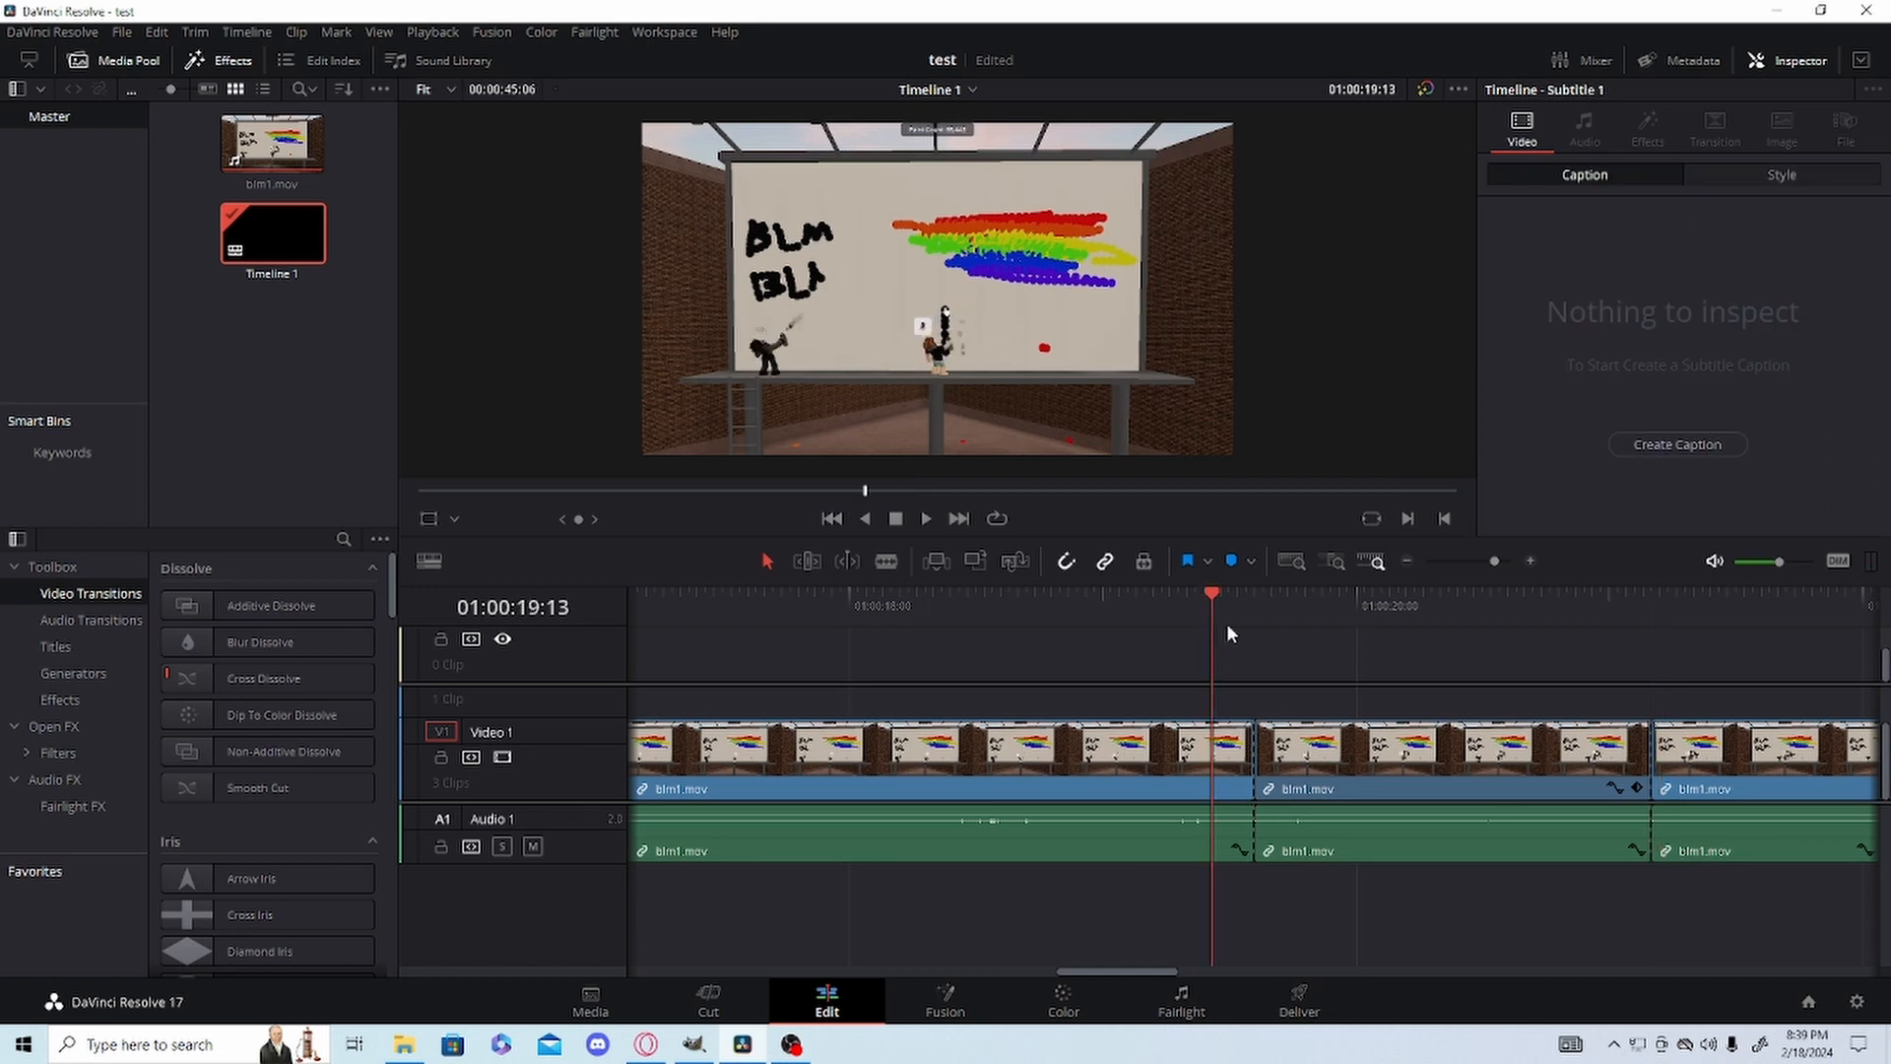
pyautogui.press('space')
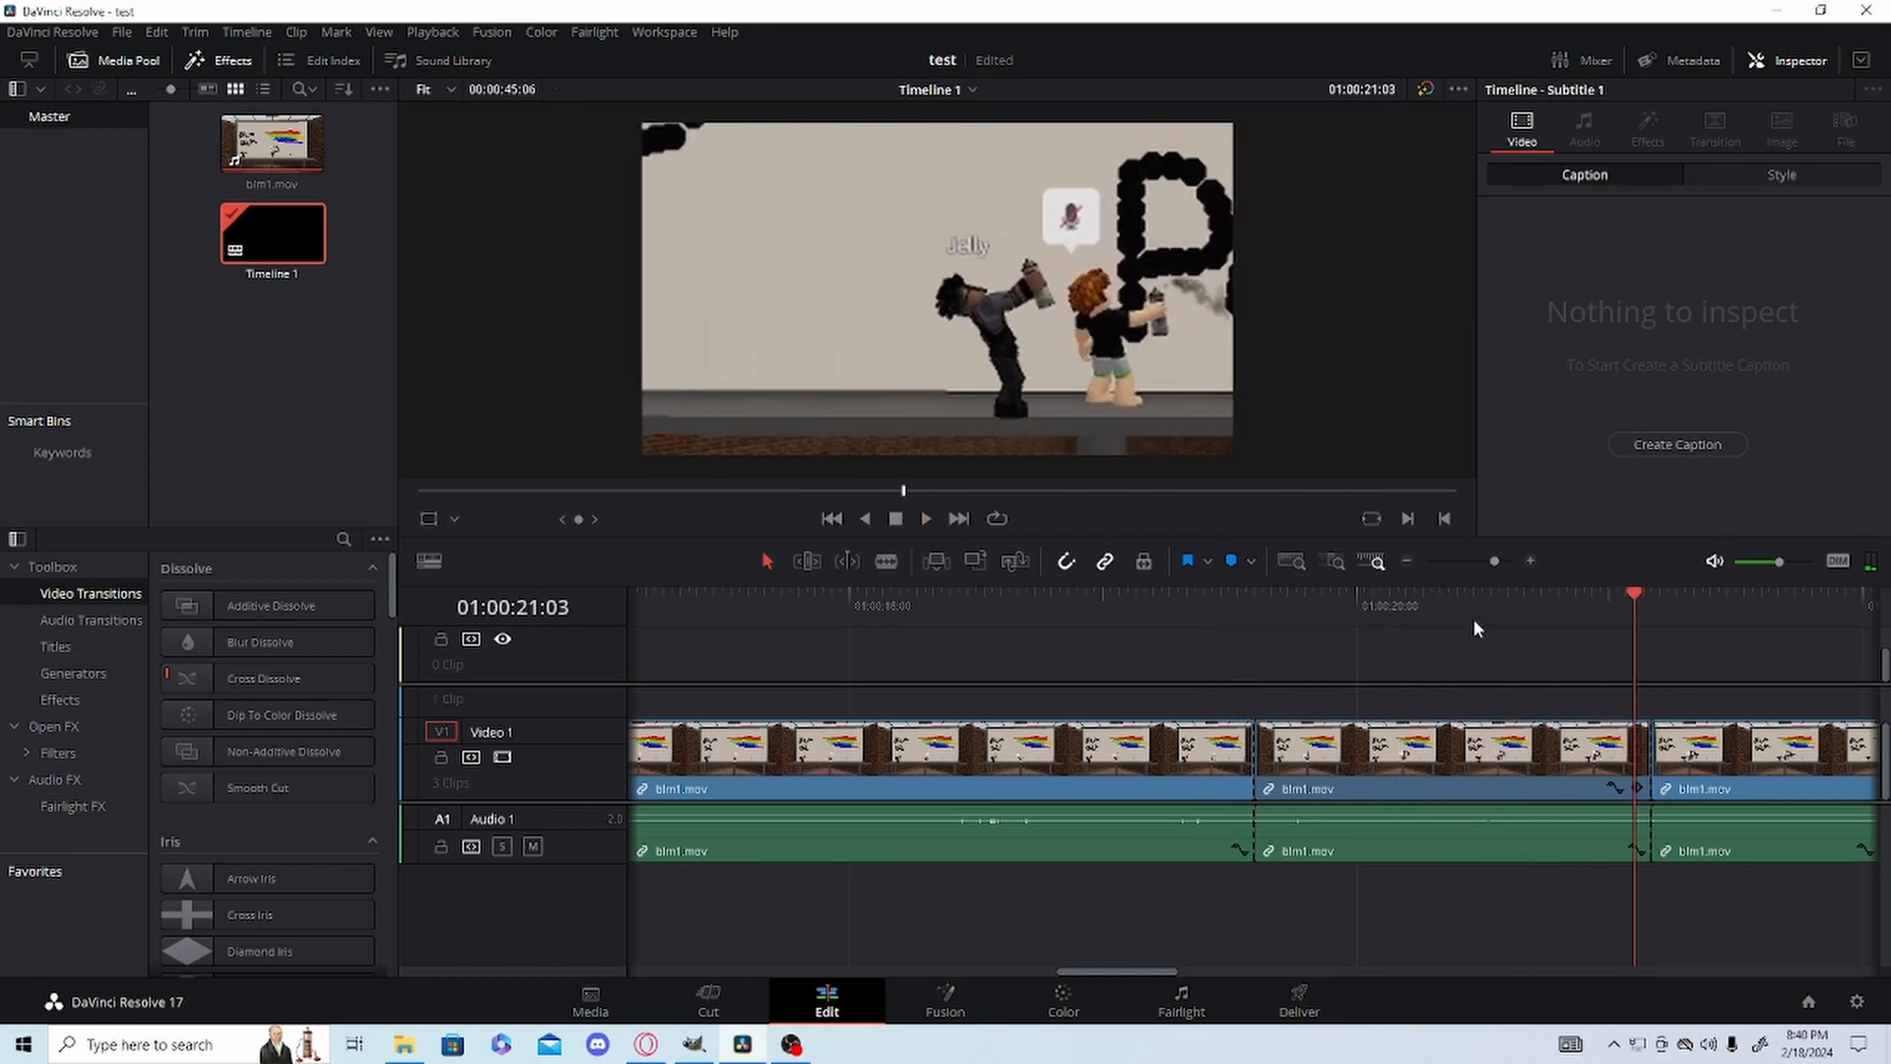
pyautogui.click(1290, 620)
pyautogui.click(1434, 601)
pyautogui.moveTo(1434, 601); pyautogui.dragTo(1549, 597)
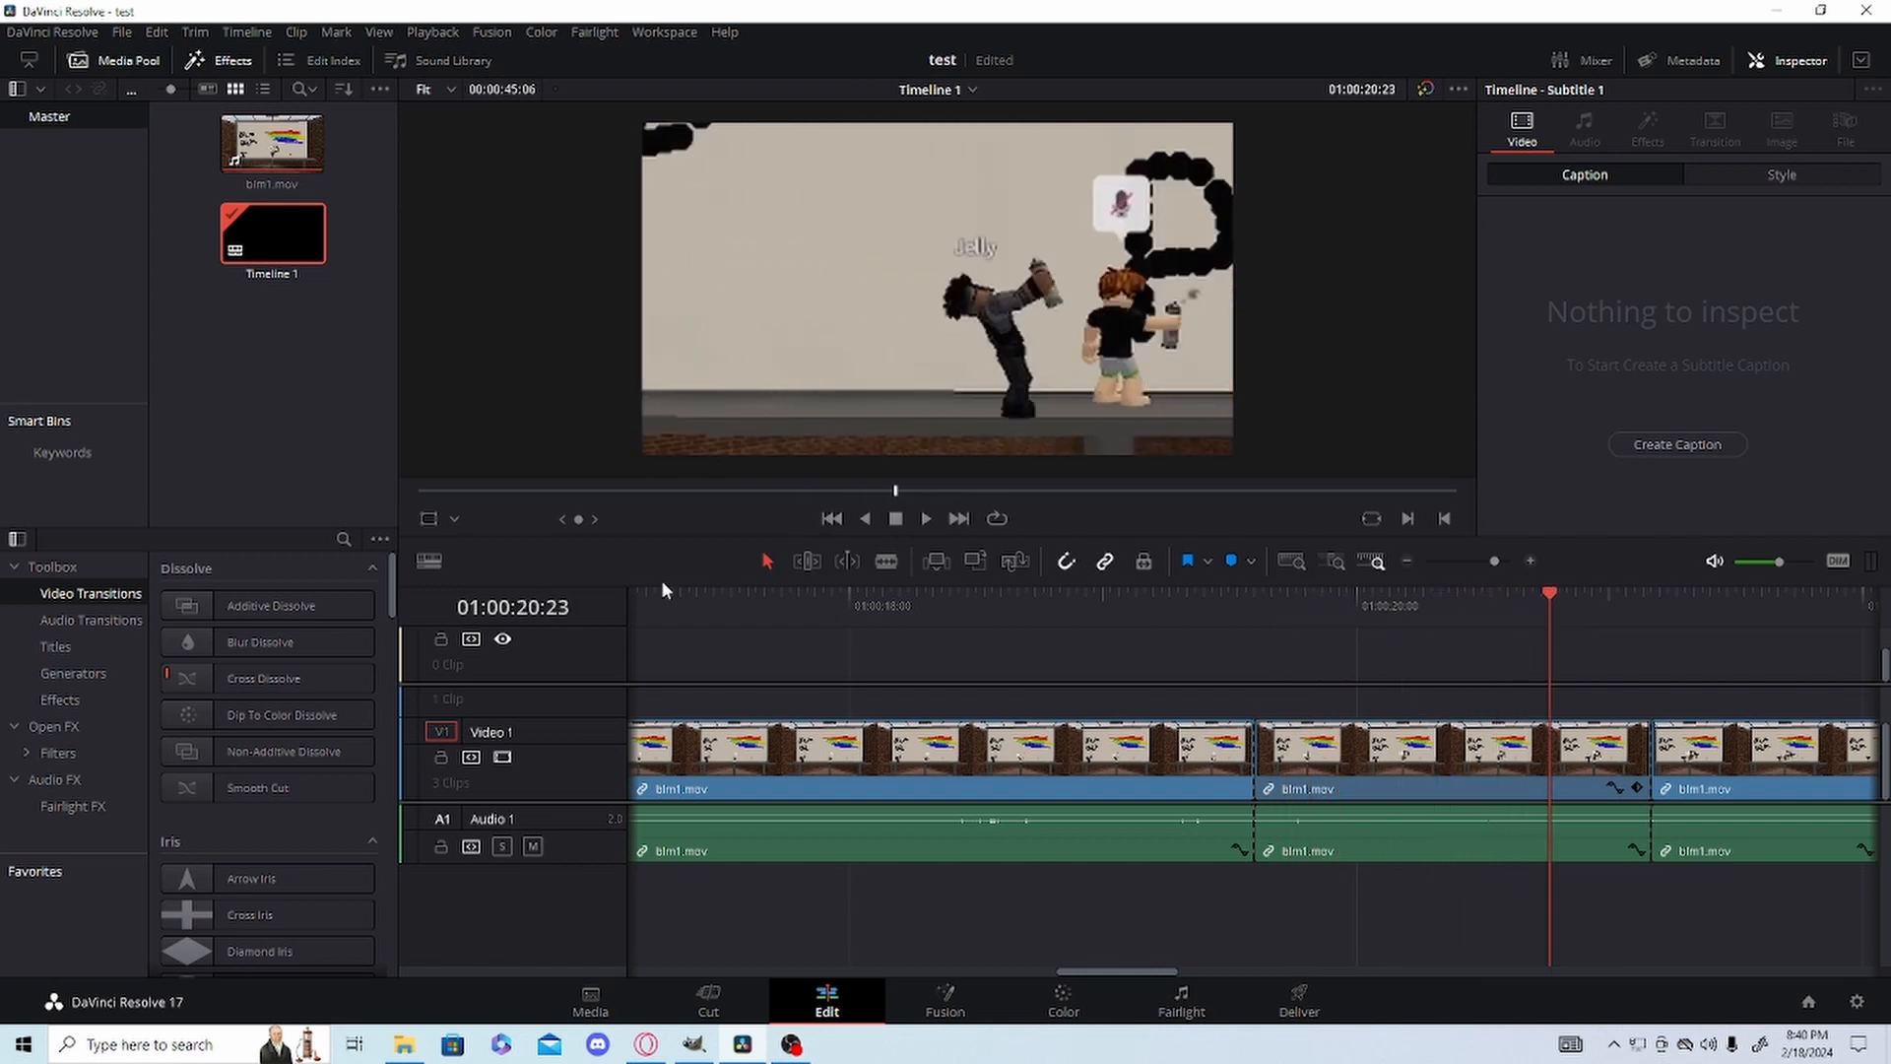
# Place a Text title on Video 2 above the zoomed segment, starting at 01:00:19:18, keeping the Video 1 clips intact.
pyautogui.click(55, 646)
pyautogui.moveTo(236, 751); pyautogui.dragTo(1316, 690)
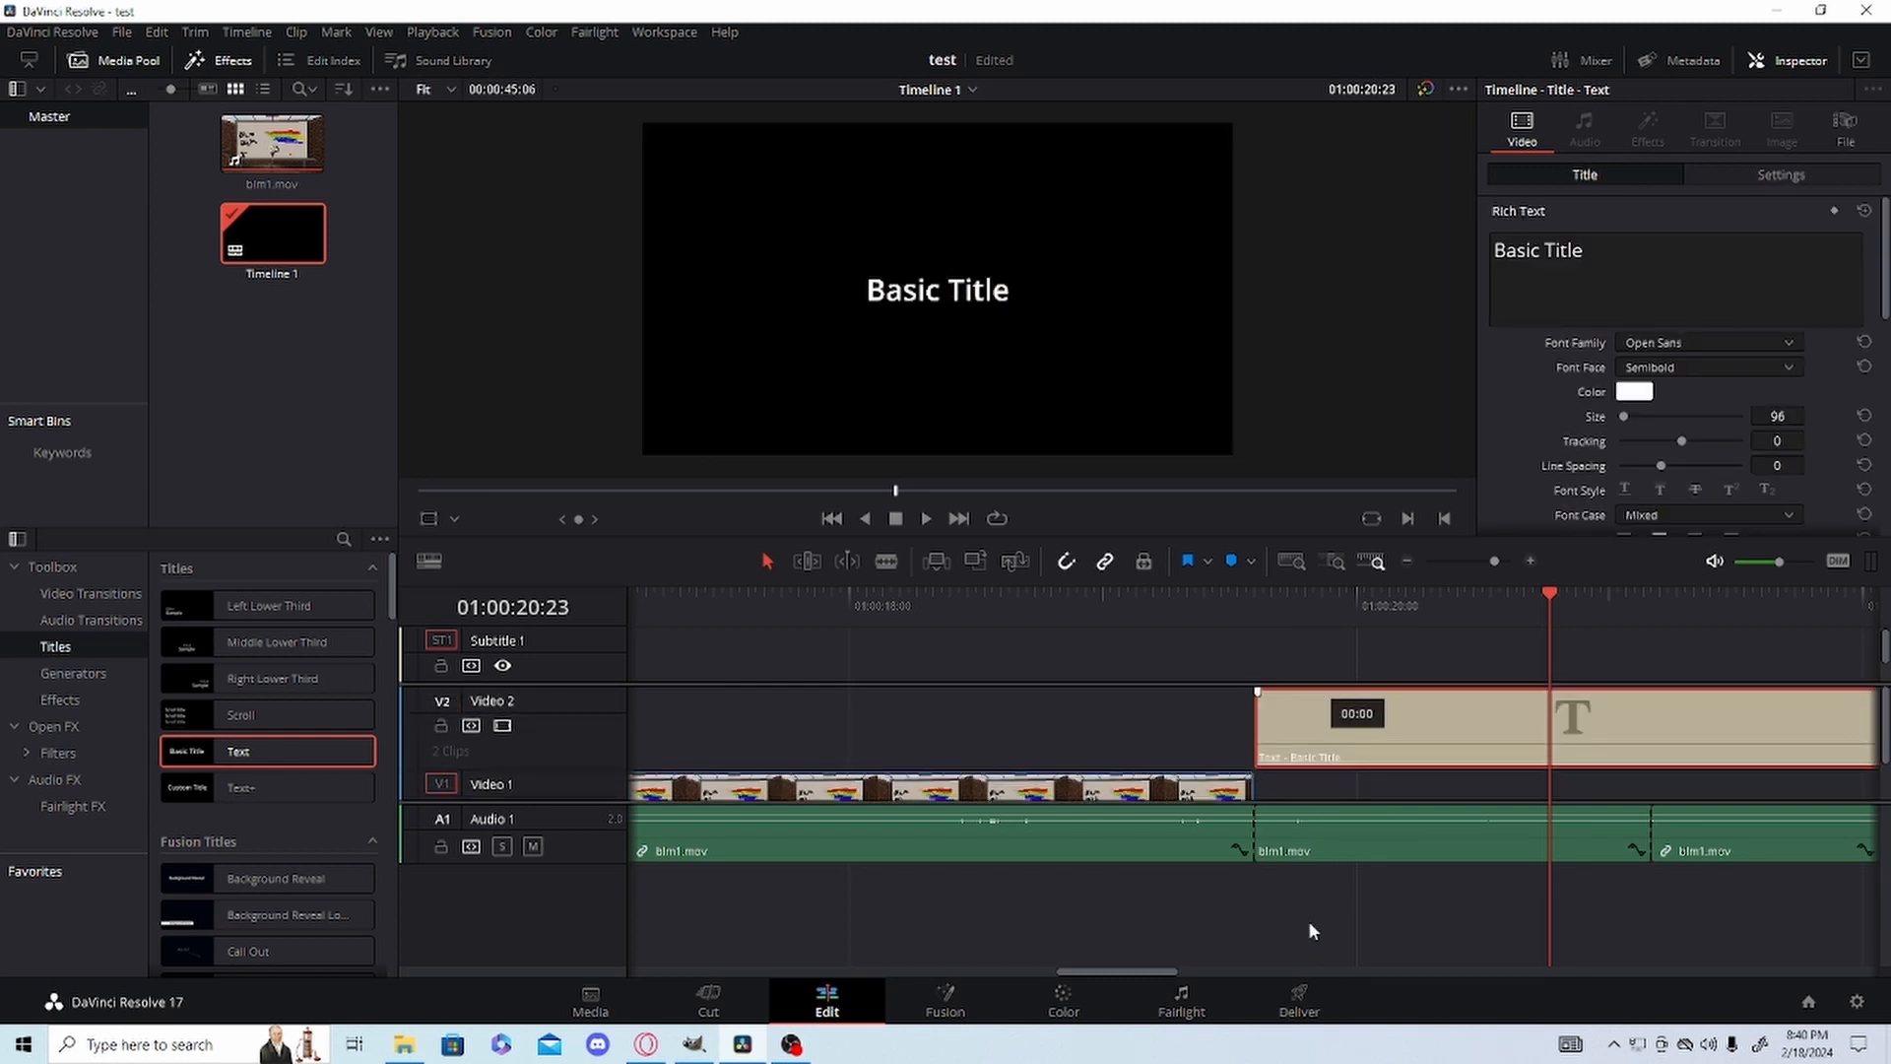
pyautogui.hotkey('ctrl', 'z')
pyautogui.hotkey('ctrl', 'z')
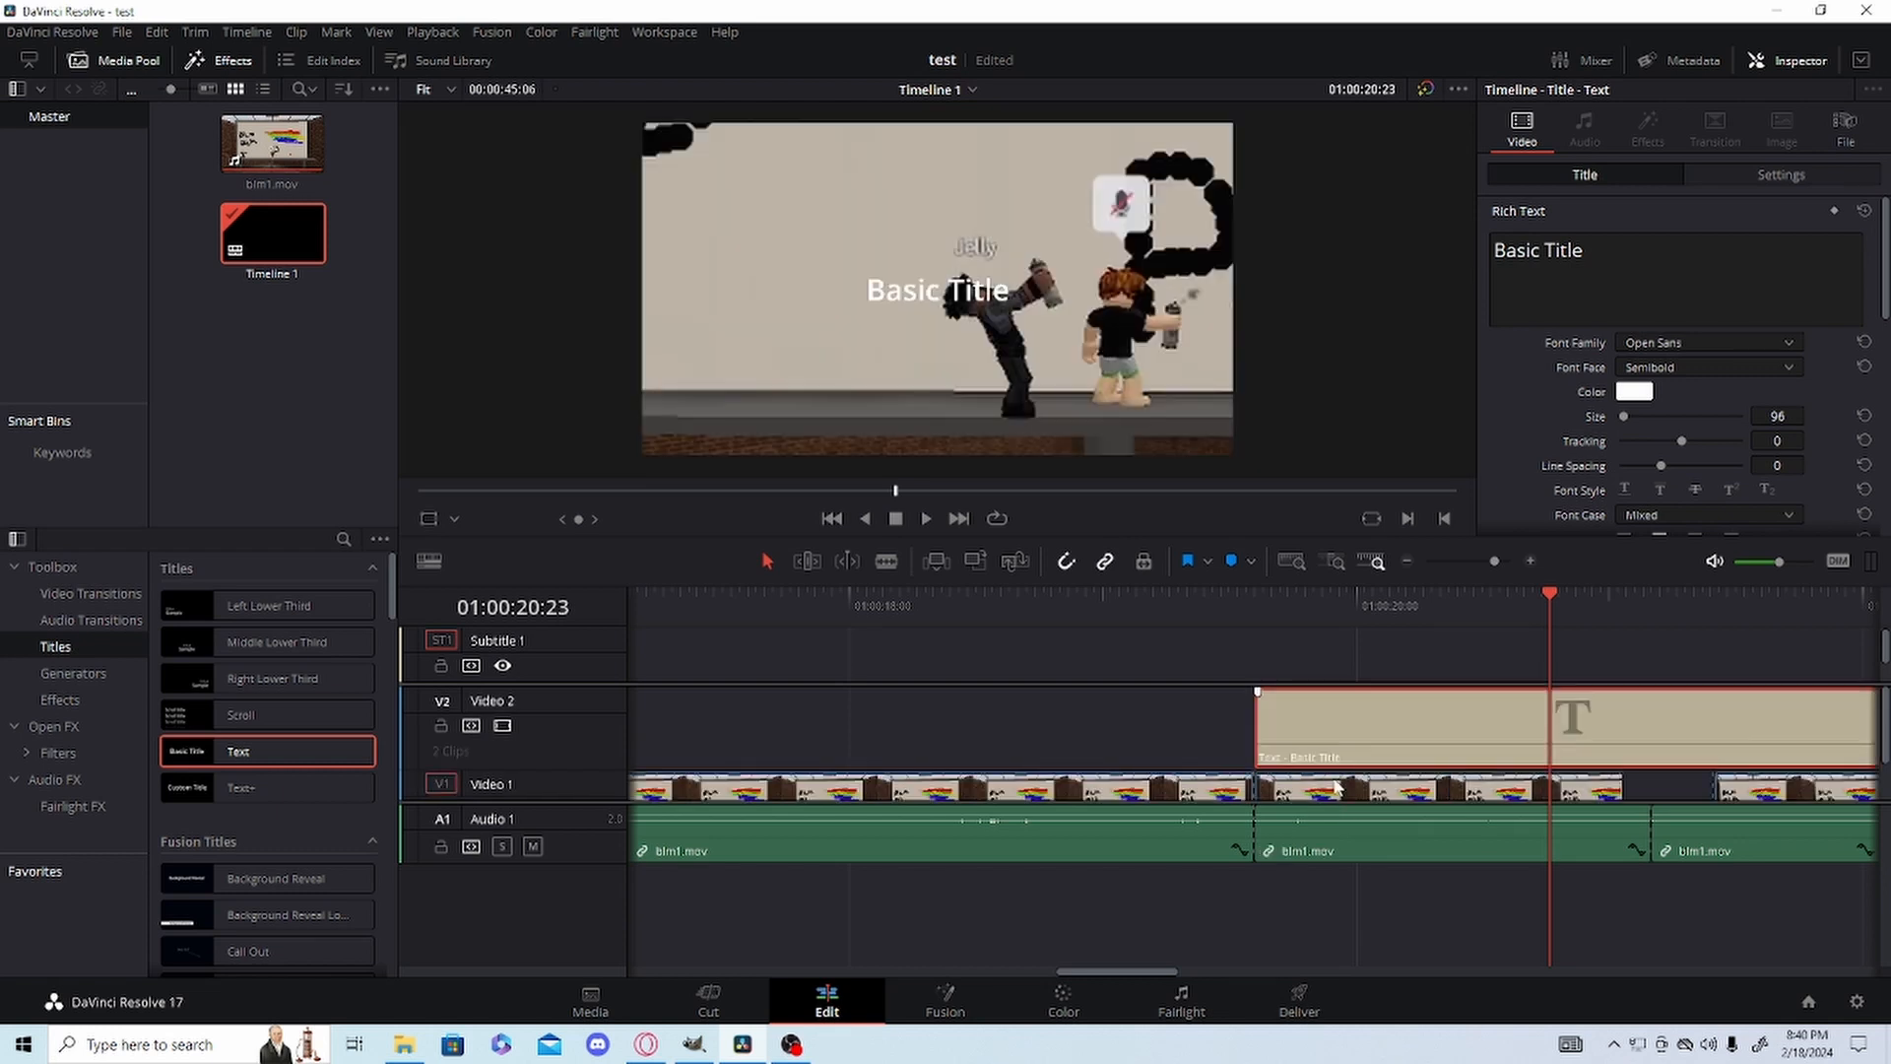
# Split the Text title at the end of the zoomed segment and cut away the part beyond it.
pyautogui.click(886, 561)
pyautogui.click(1653, 739)
pyautogui.rightClick(1679, 711)
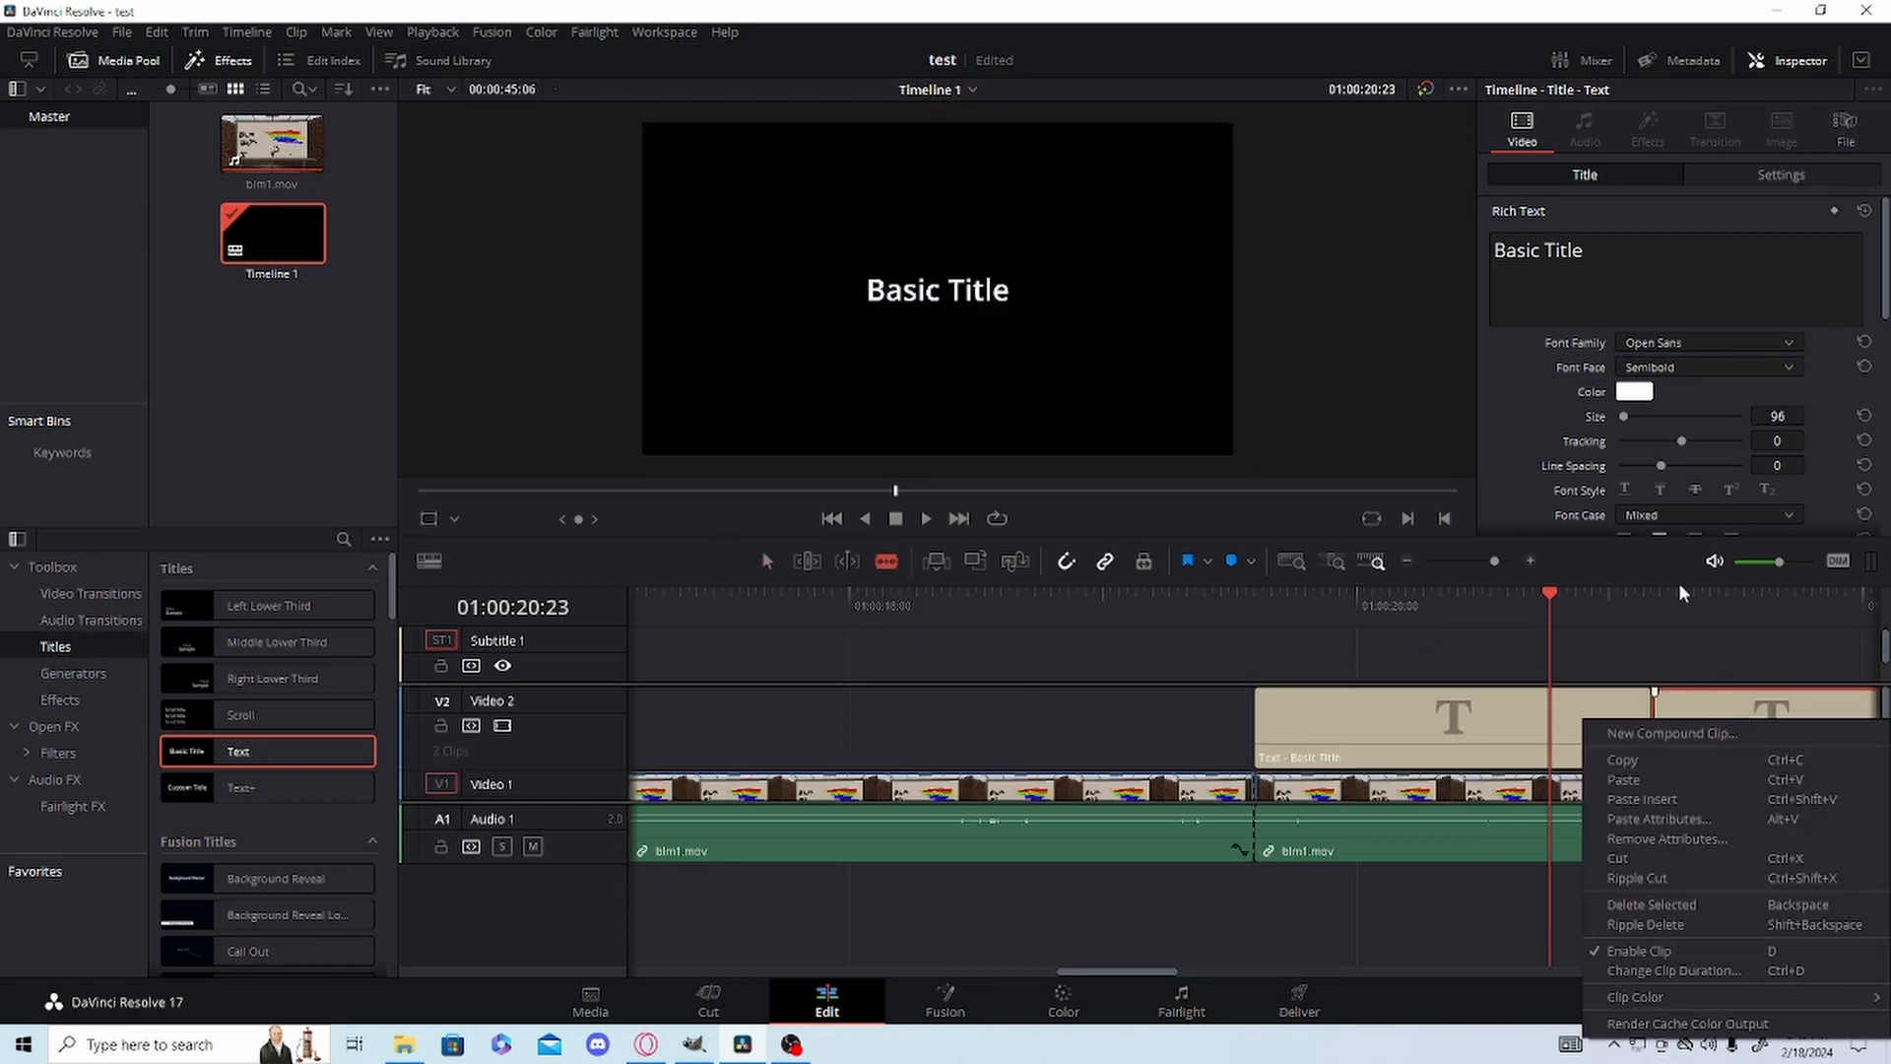
pyautogui.click(1650, 859)
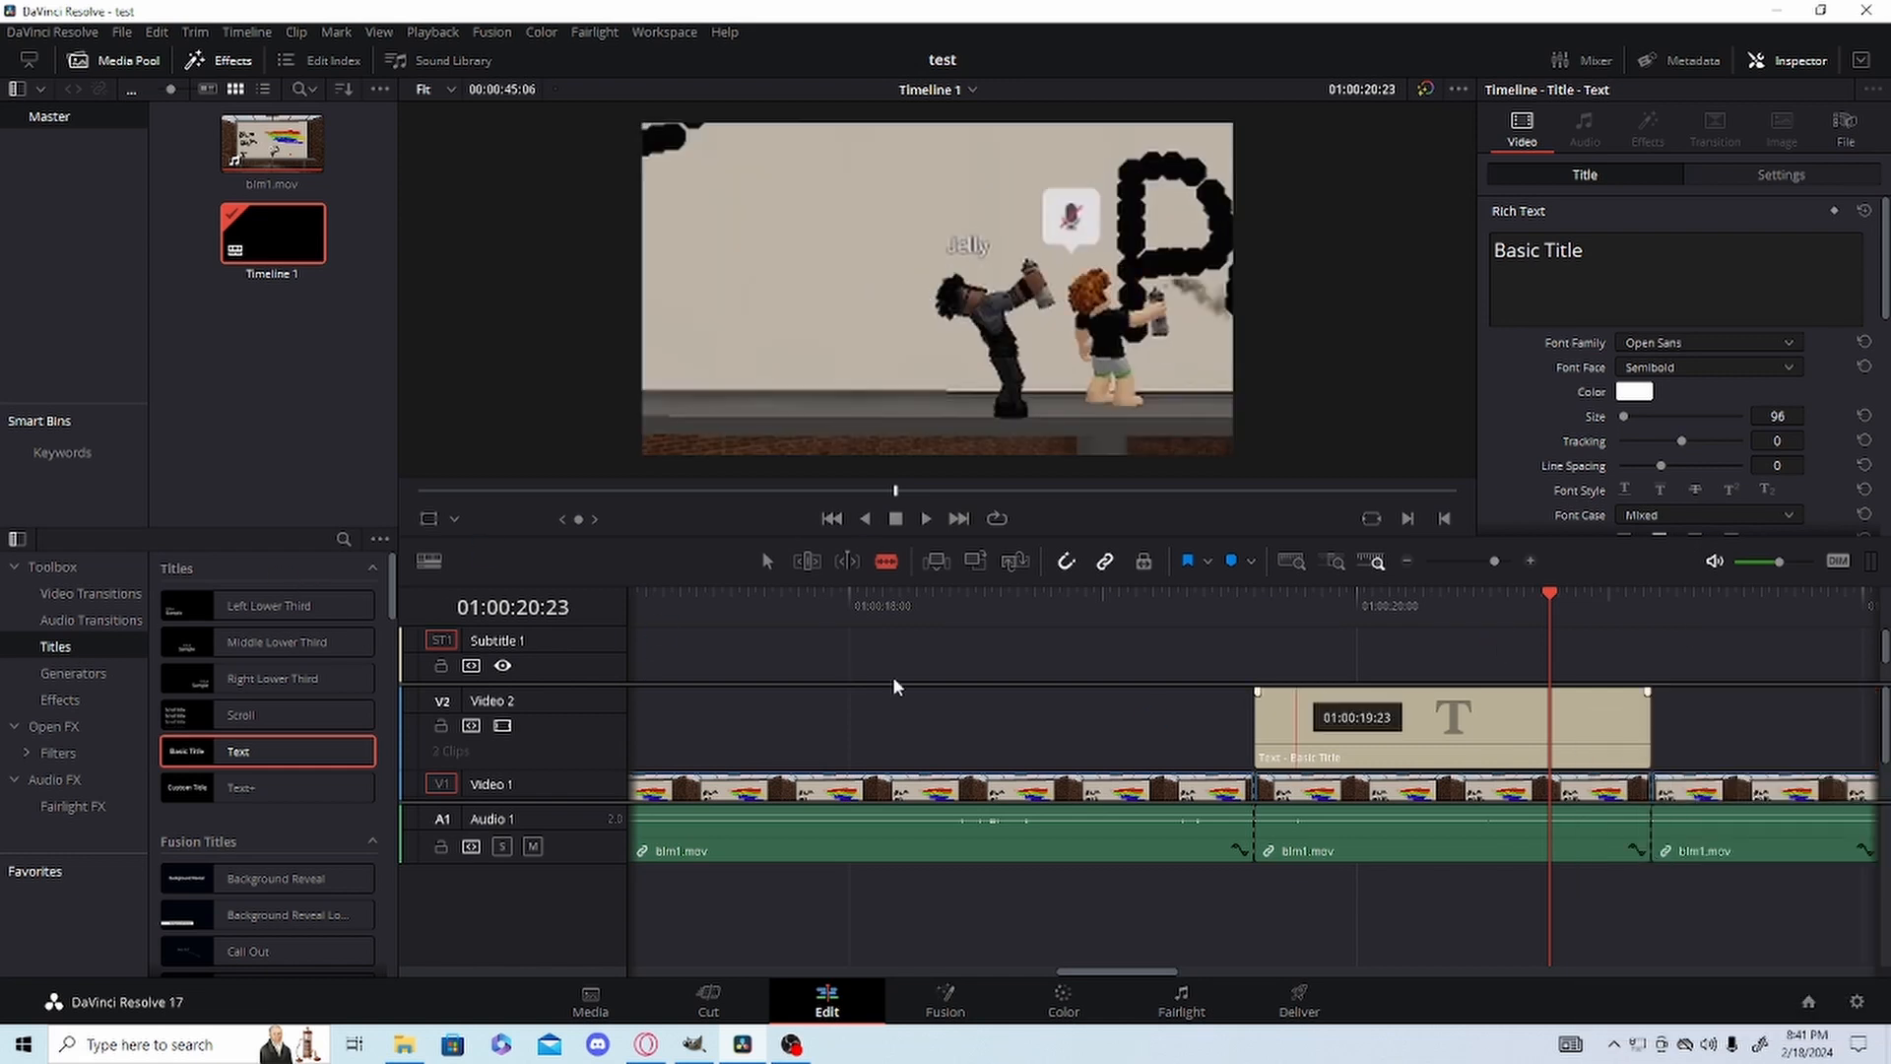
# At 01:00:19:18, move the Basic Title text beside the character to Position X 236, Y 540 at the frame's left edge.
pyautogui.click(768, 560)
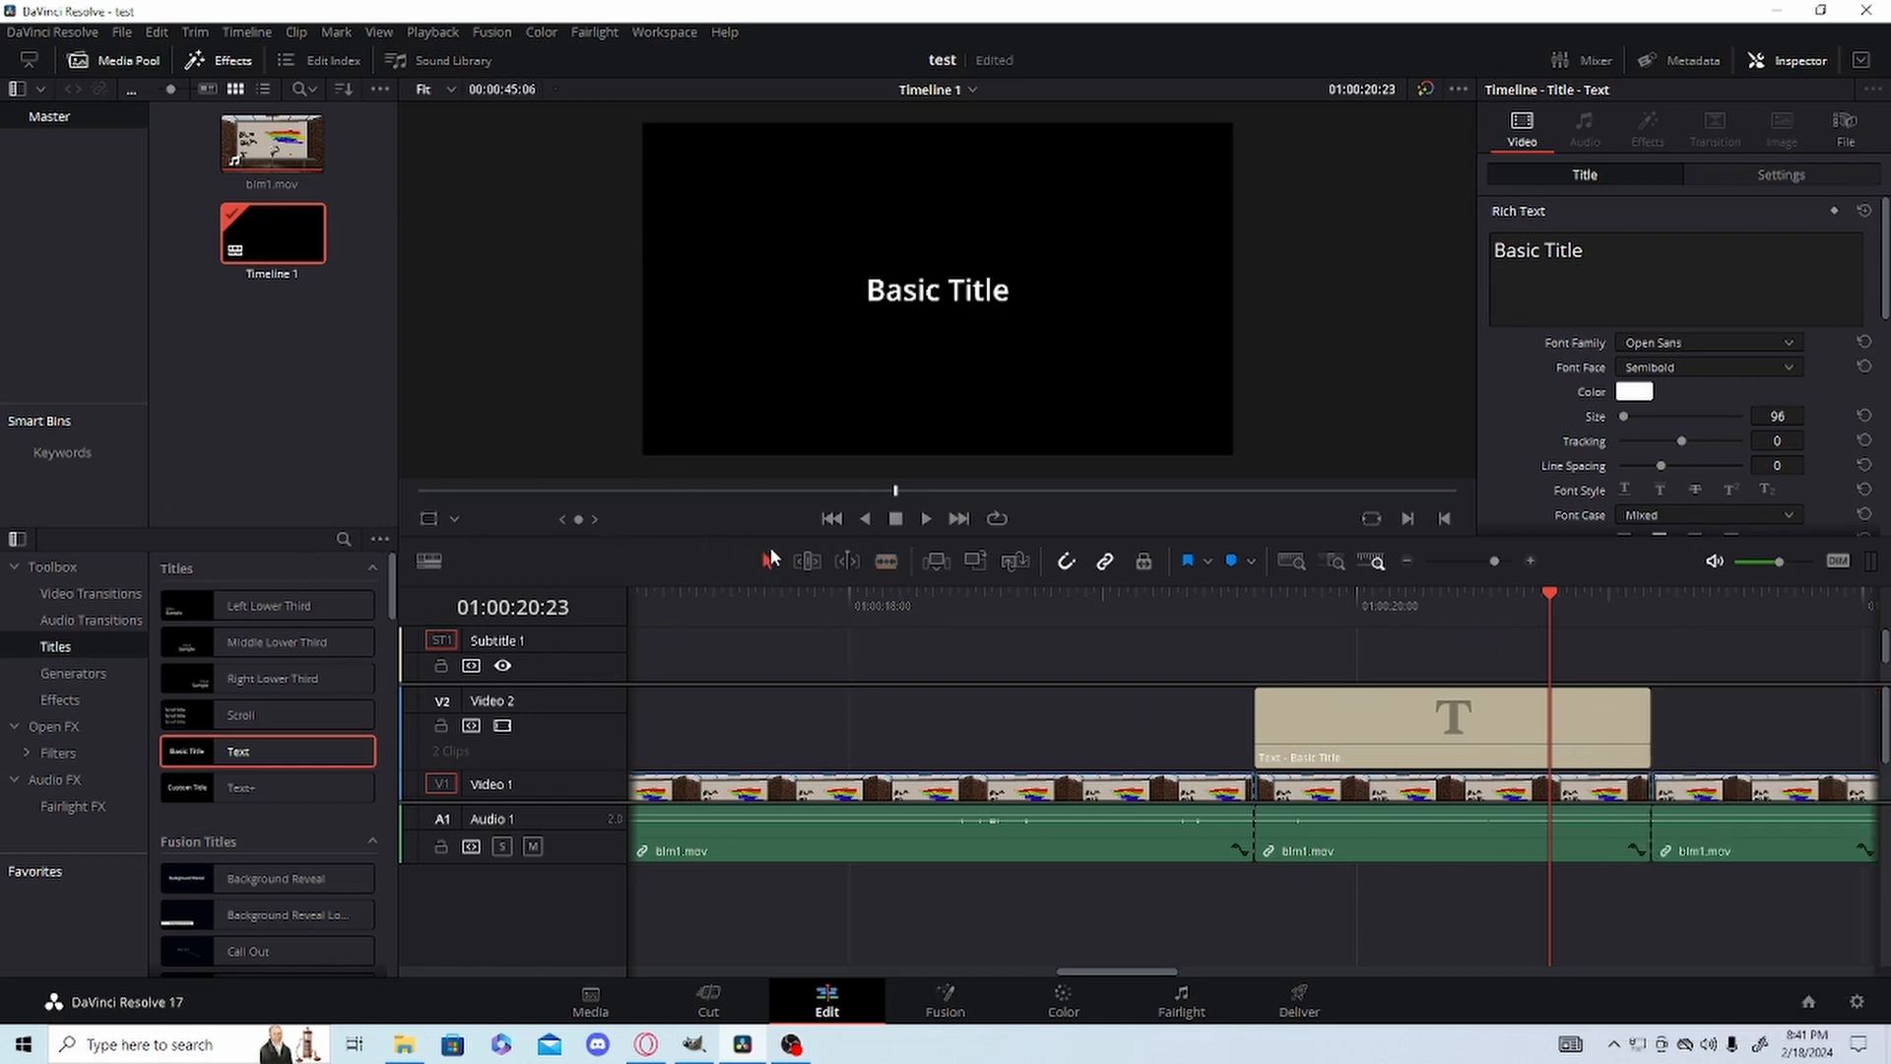
pyautogui.moveTo(1309, 631); pyautogui.dragTo(1253, 618)
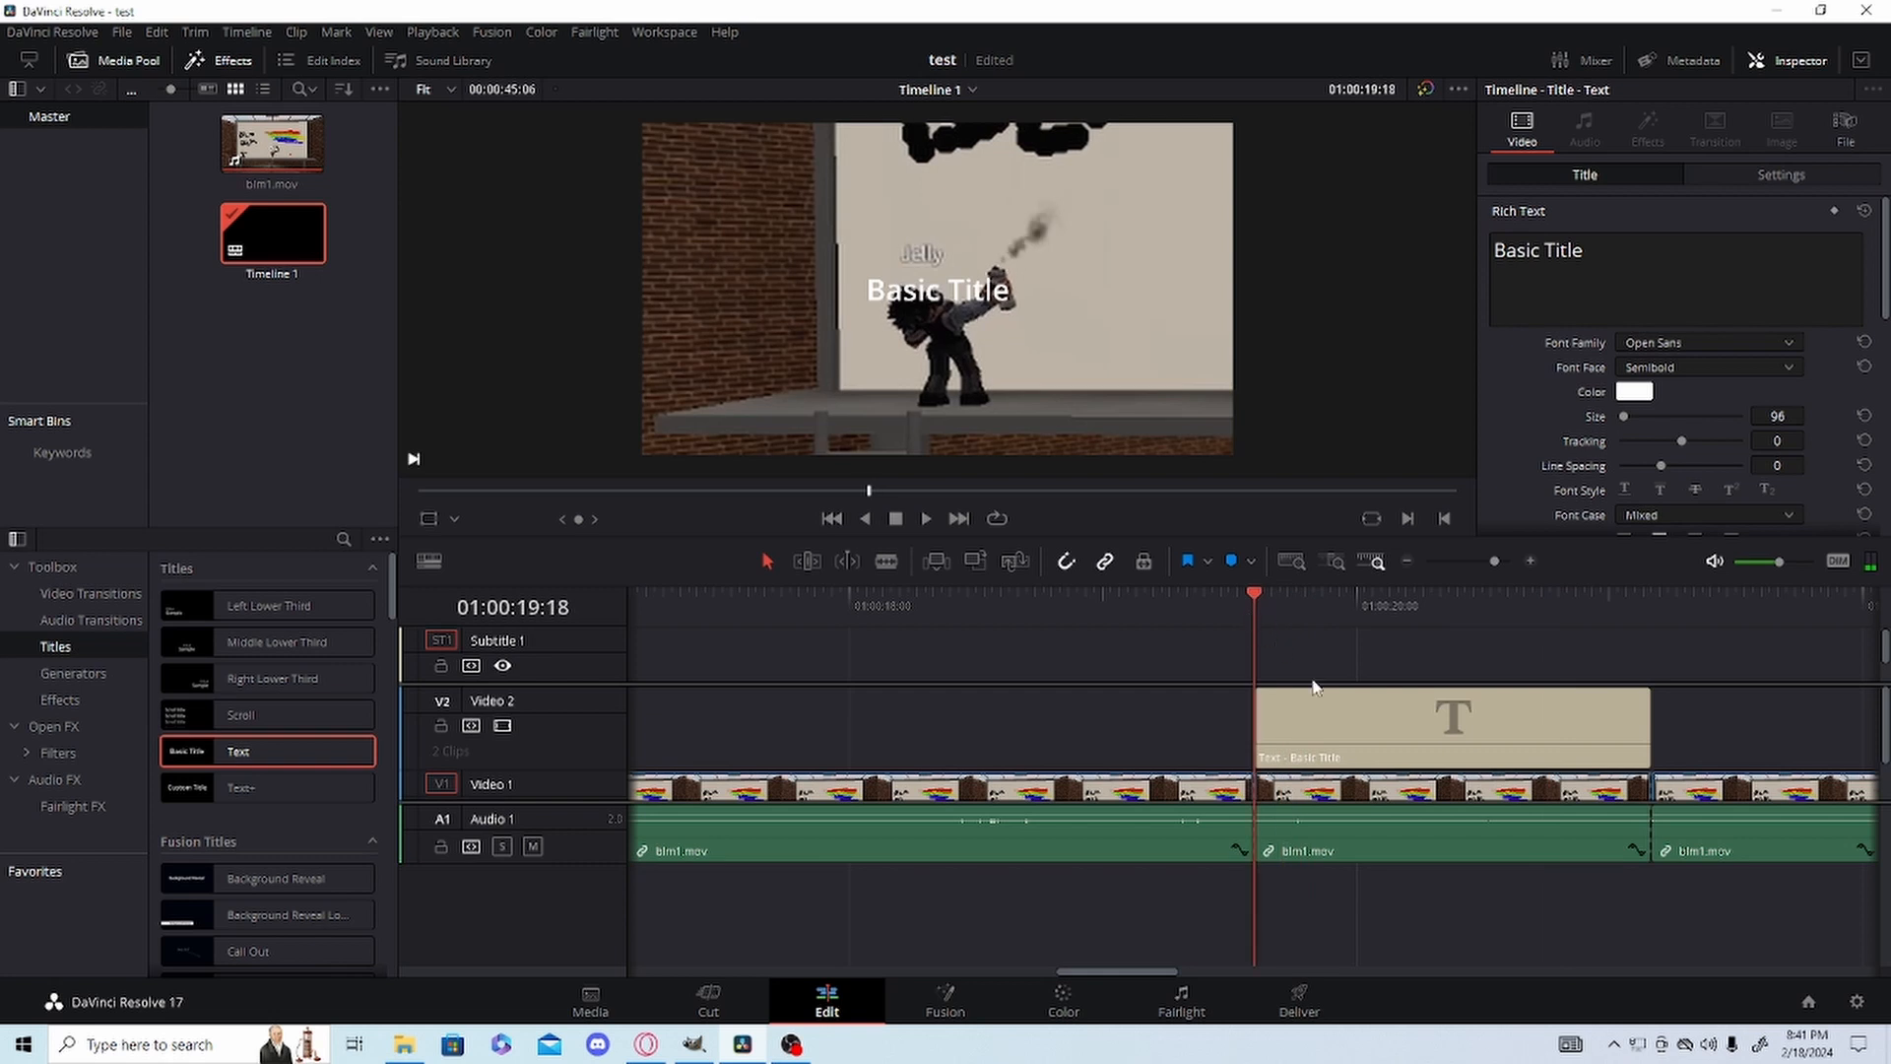
pyautogui.click(1337, 729)
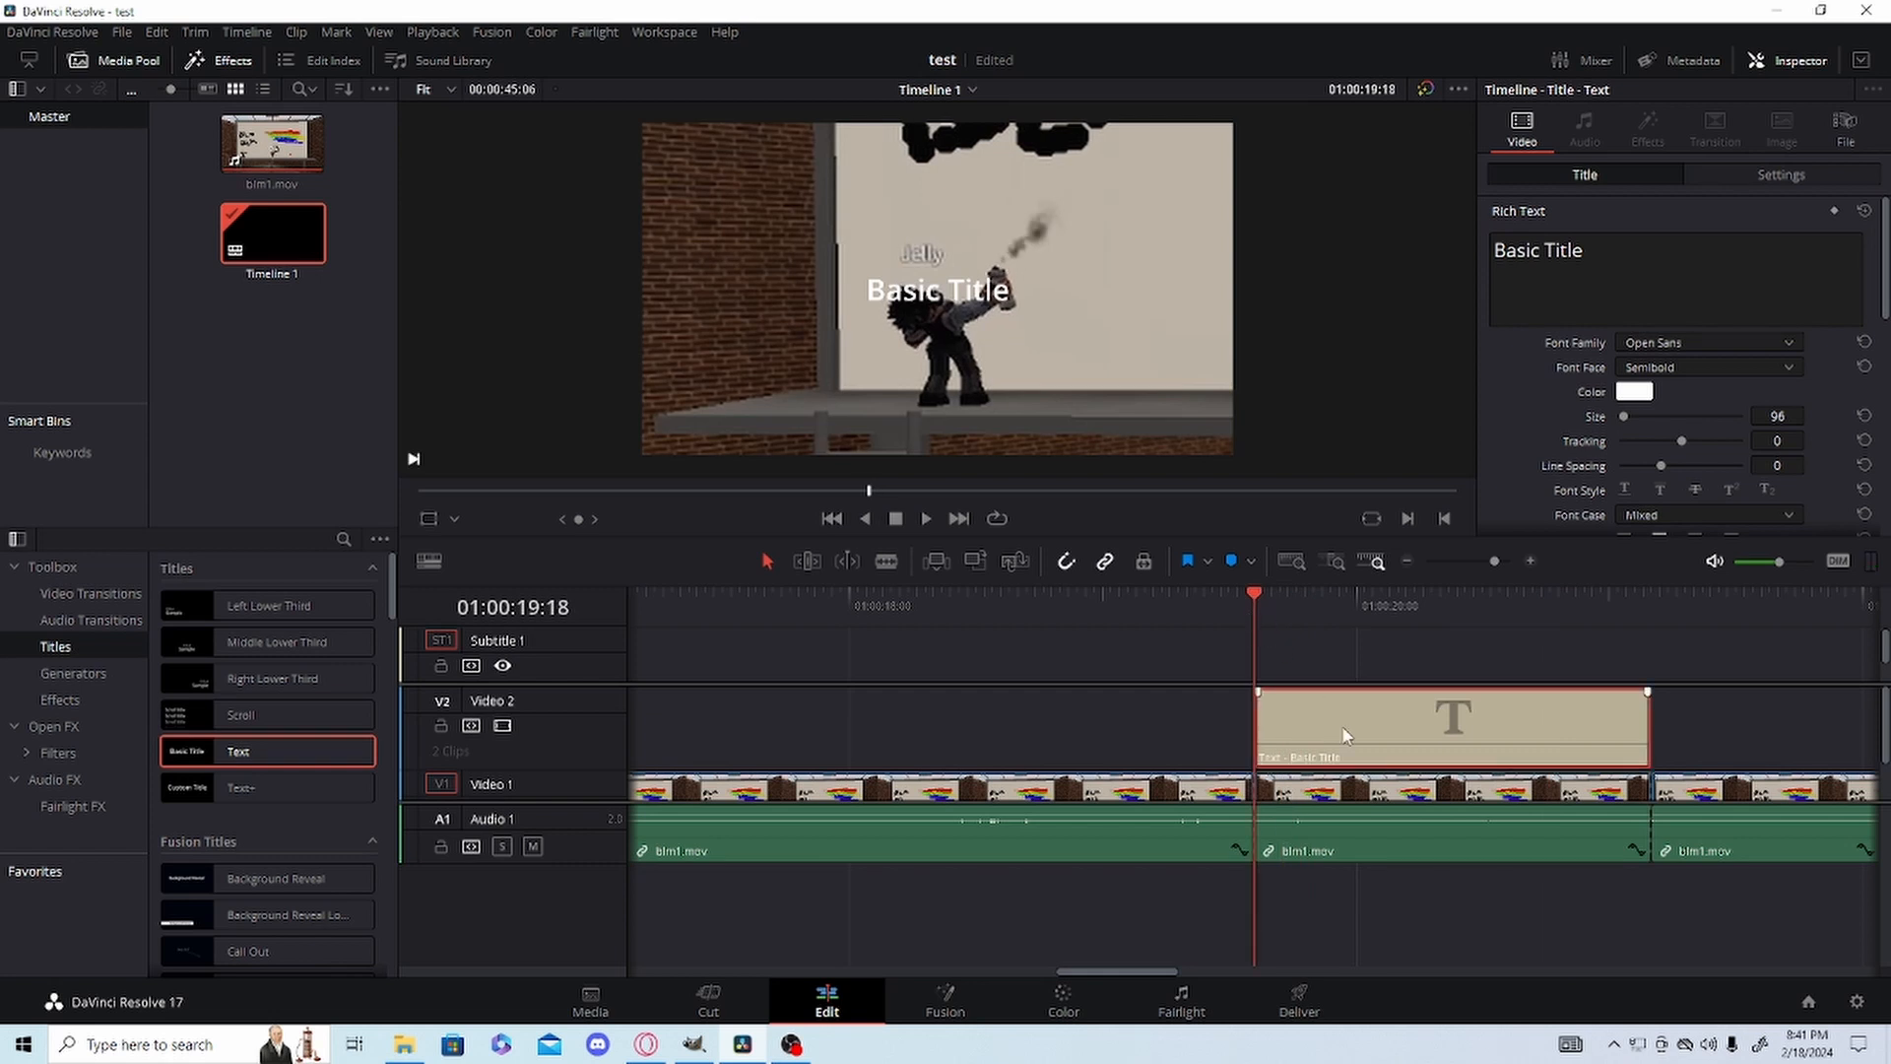
pyautogui.moveTo(961, 301)
pyautogui.mouseDown()
pyautogui.moveTo(689, 313)
pyautogui.moveTo(778, 335)
pyautogui.moveTo(797, 285)
pyautogui.moveTo(982, 308)
pyautogui.moveTo(1211, 241)
pyautogui.moveTo(734, 296)
pyautogui.moveTo(820, 299)
pyautogui.mouseUp()
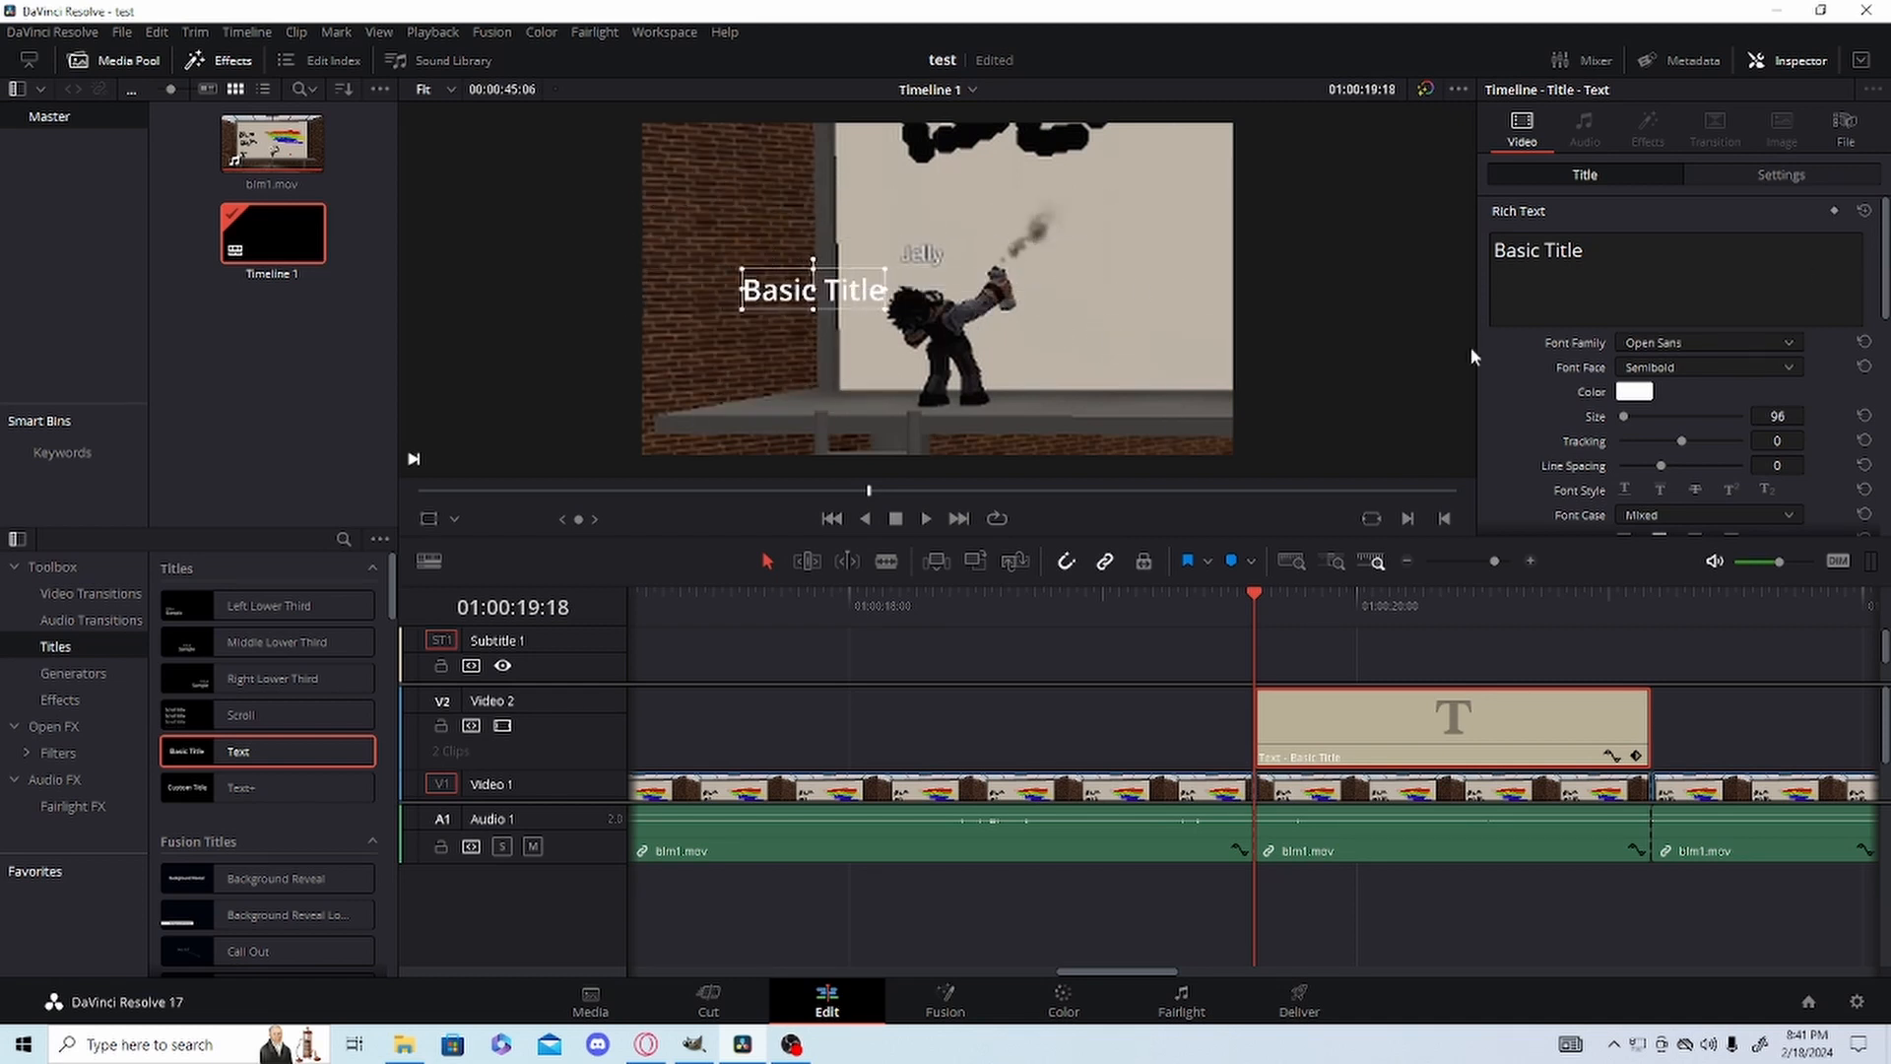
pyautogui.scroll(-5, 1576, 345)
pyautogui.scroll(1, 1630, 355)
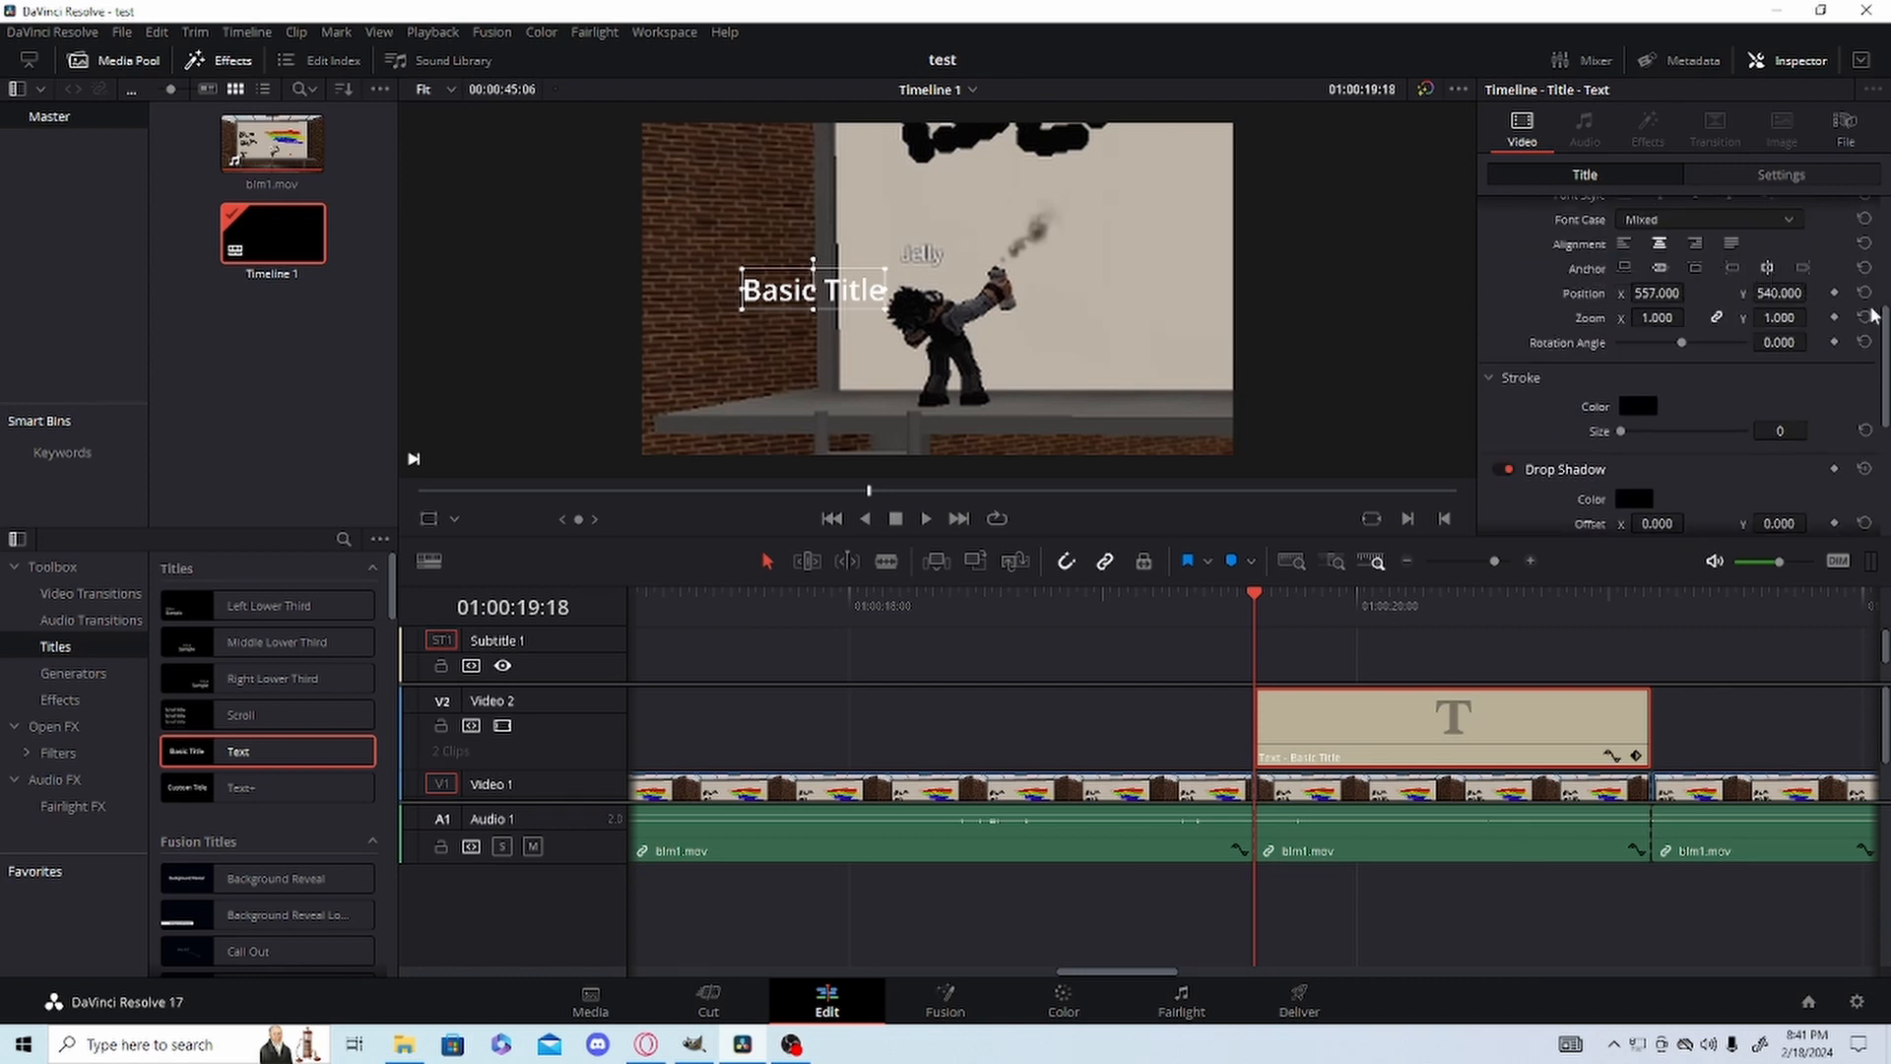
pyautogui.moveTo(1702, 292); pyautogui.dragTo(1749, 292)
pyautogui.moveTo(833, 279); pyautogui.dragTo(724, 289)
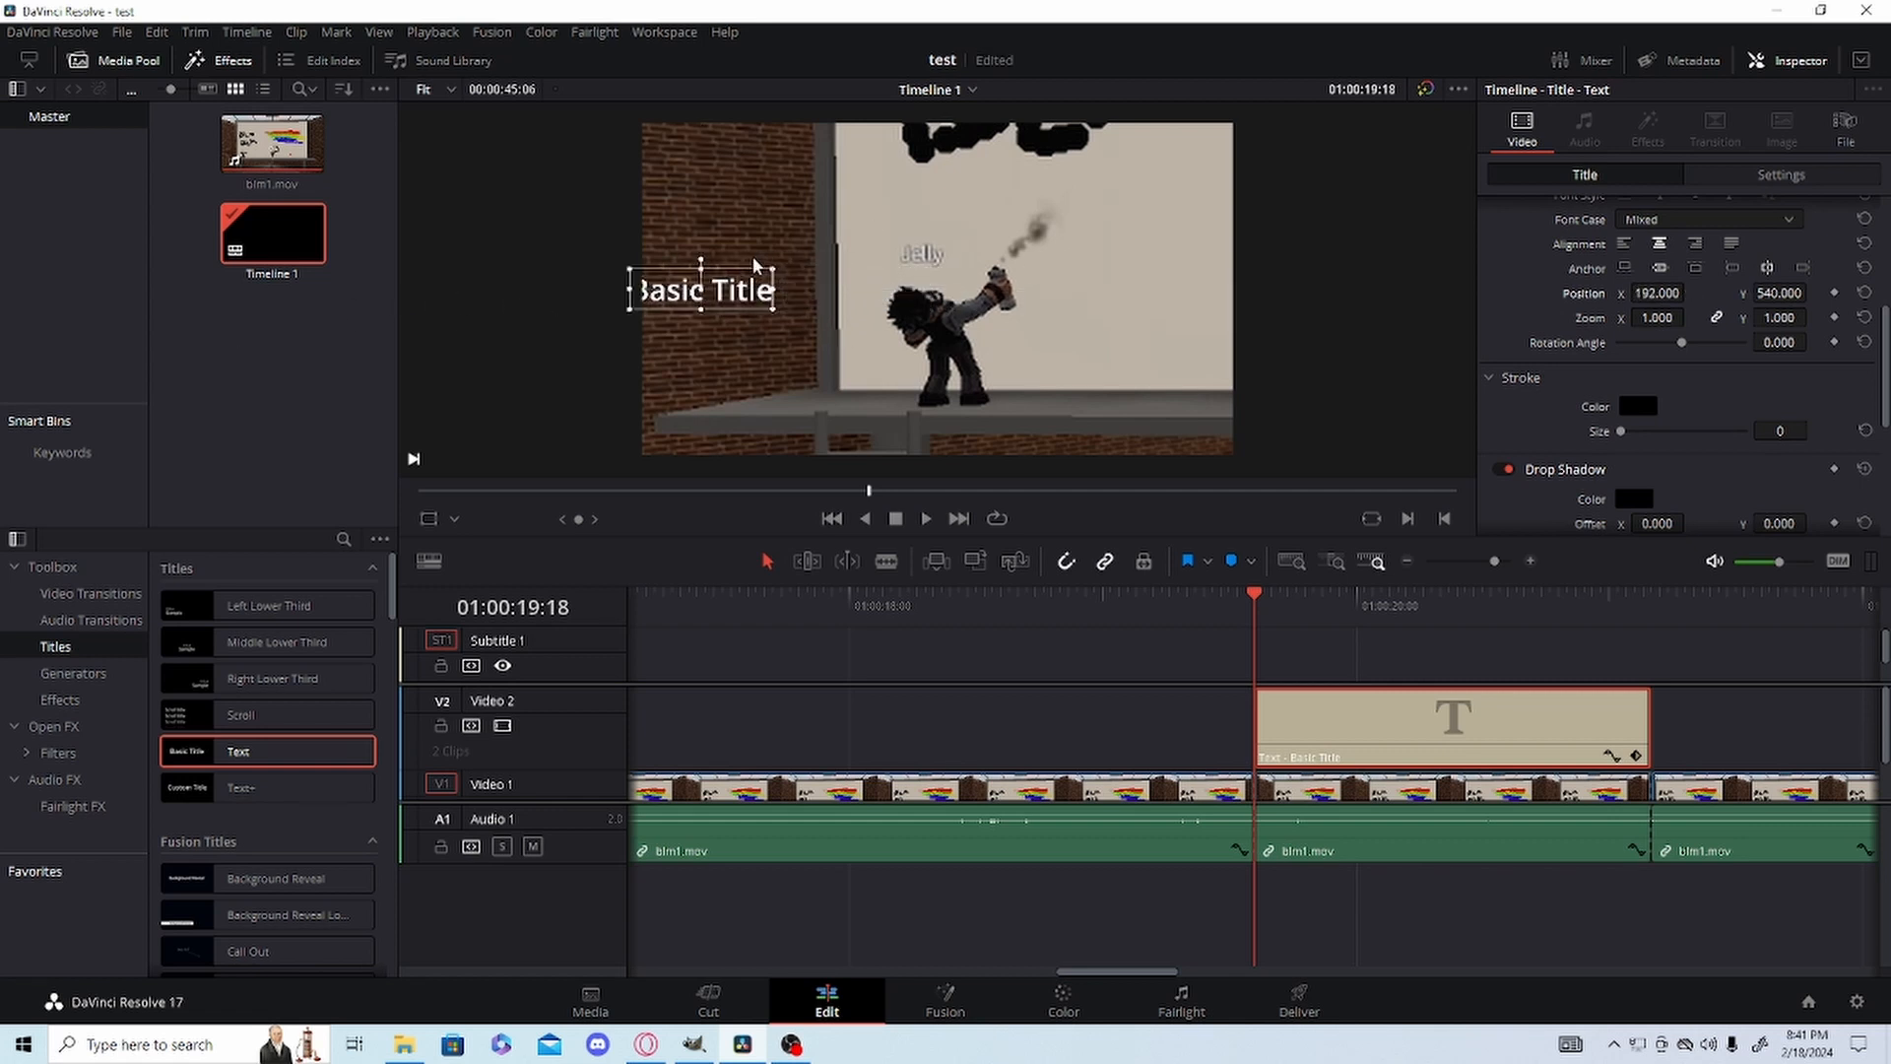
pyautogui.moveTo(1660, 293); pyautogui.dragTo(1690, 292)
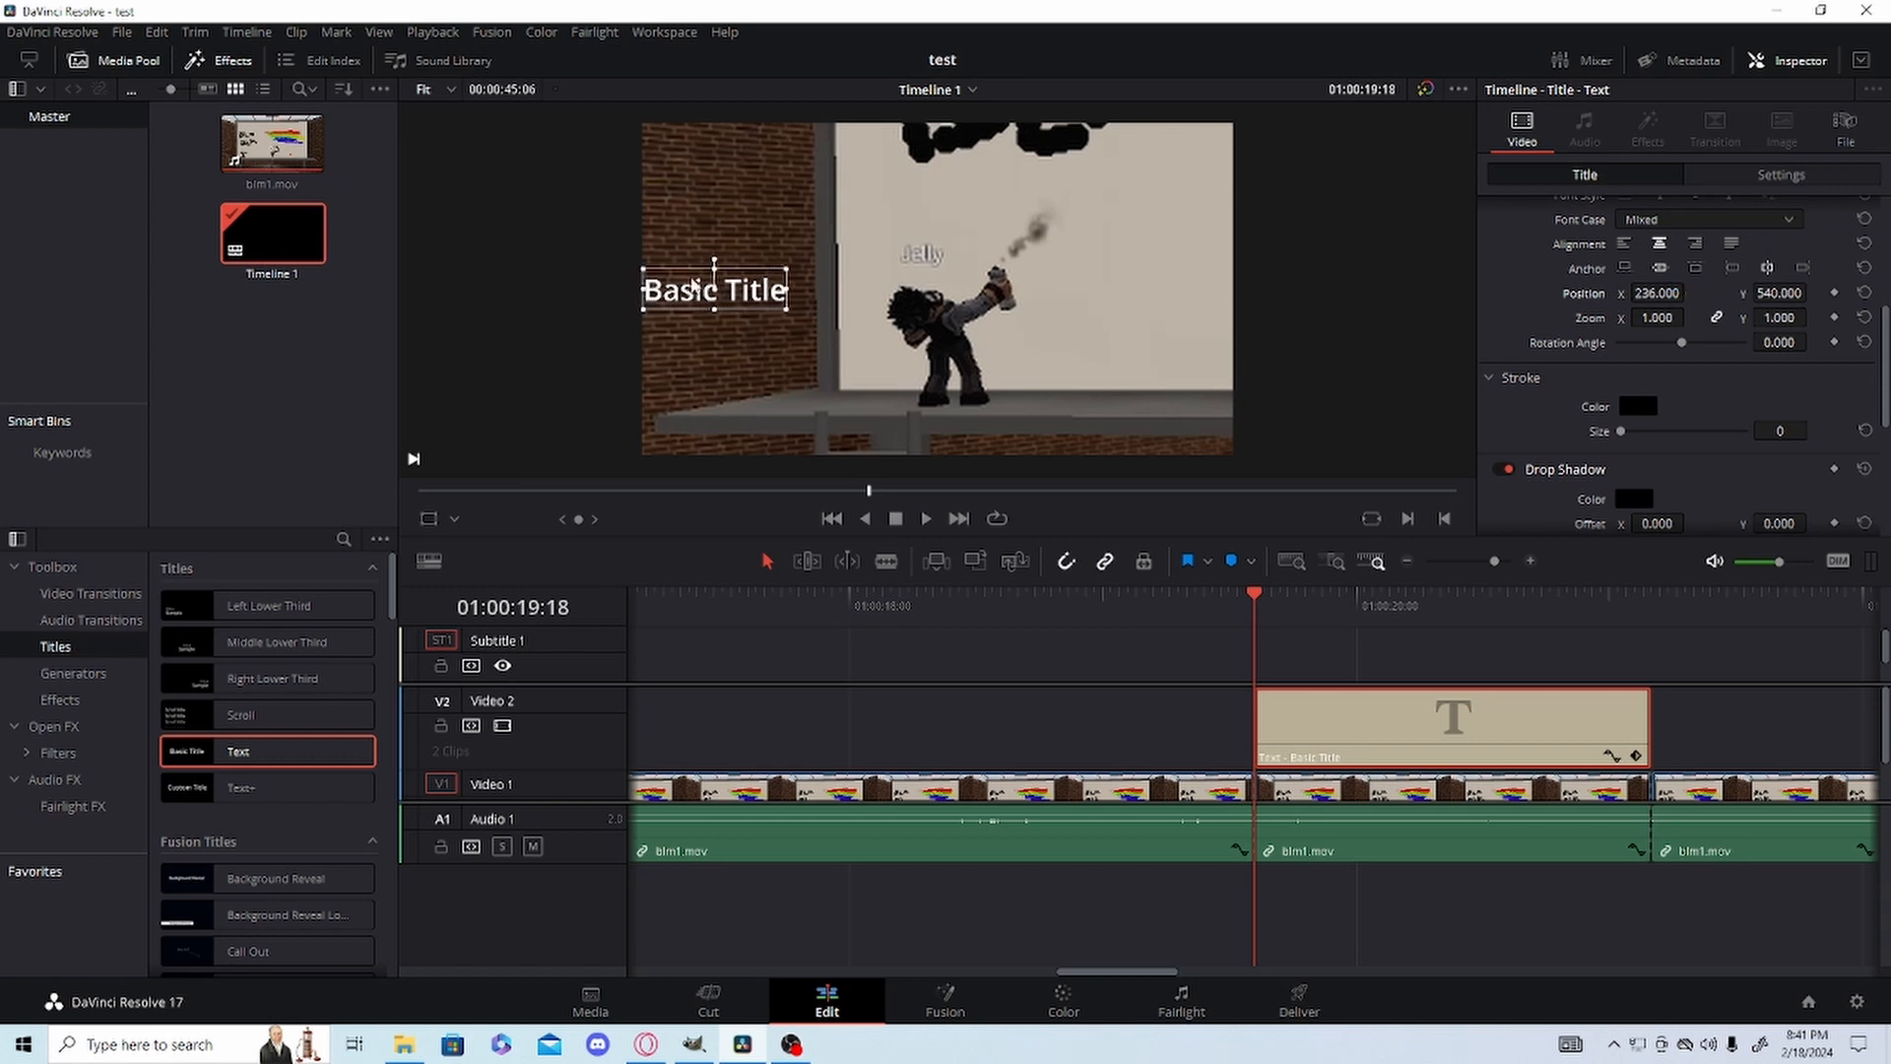
# Move the Basic Title beside the character at Position X 571.999, Y 521, Zoom 0.850, and keyframe Position and Zoom at 01:00:19:18.
pyautogui.moveTo(696, 286); pyautogui.dragTo(790, 287)
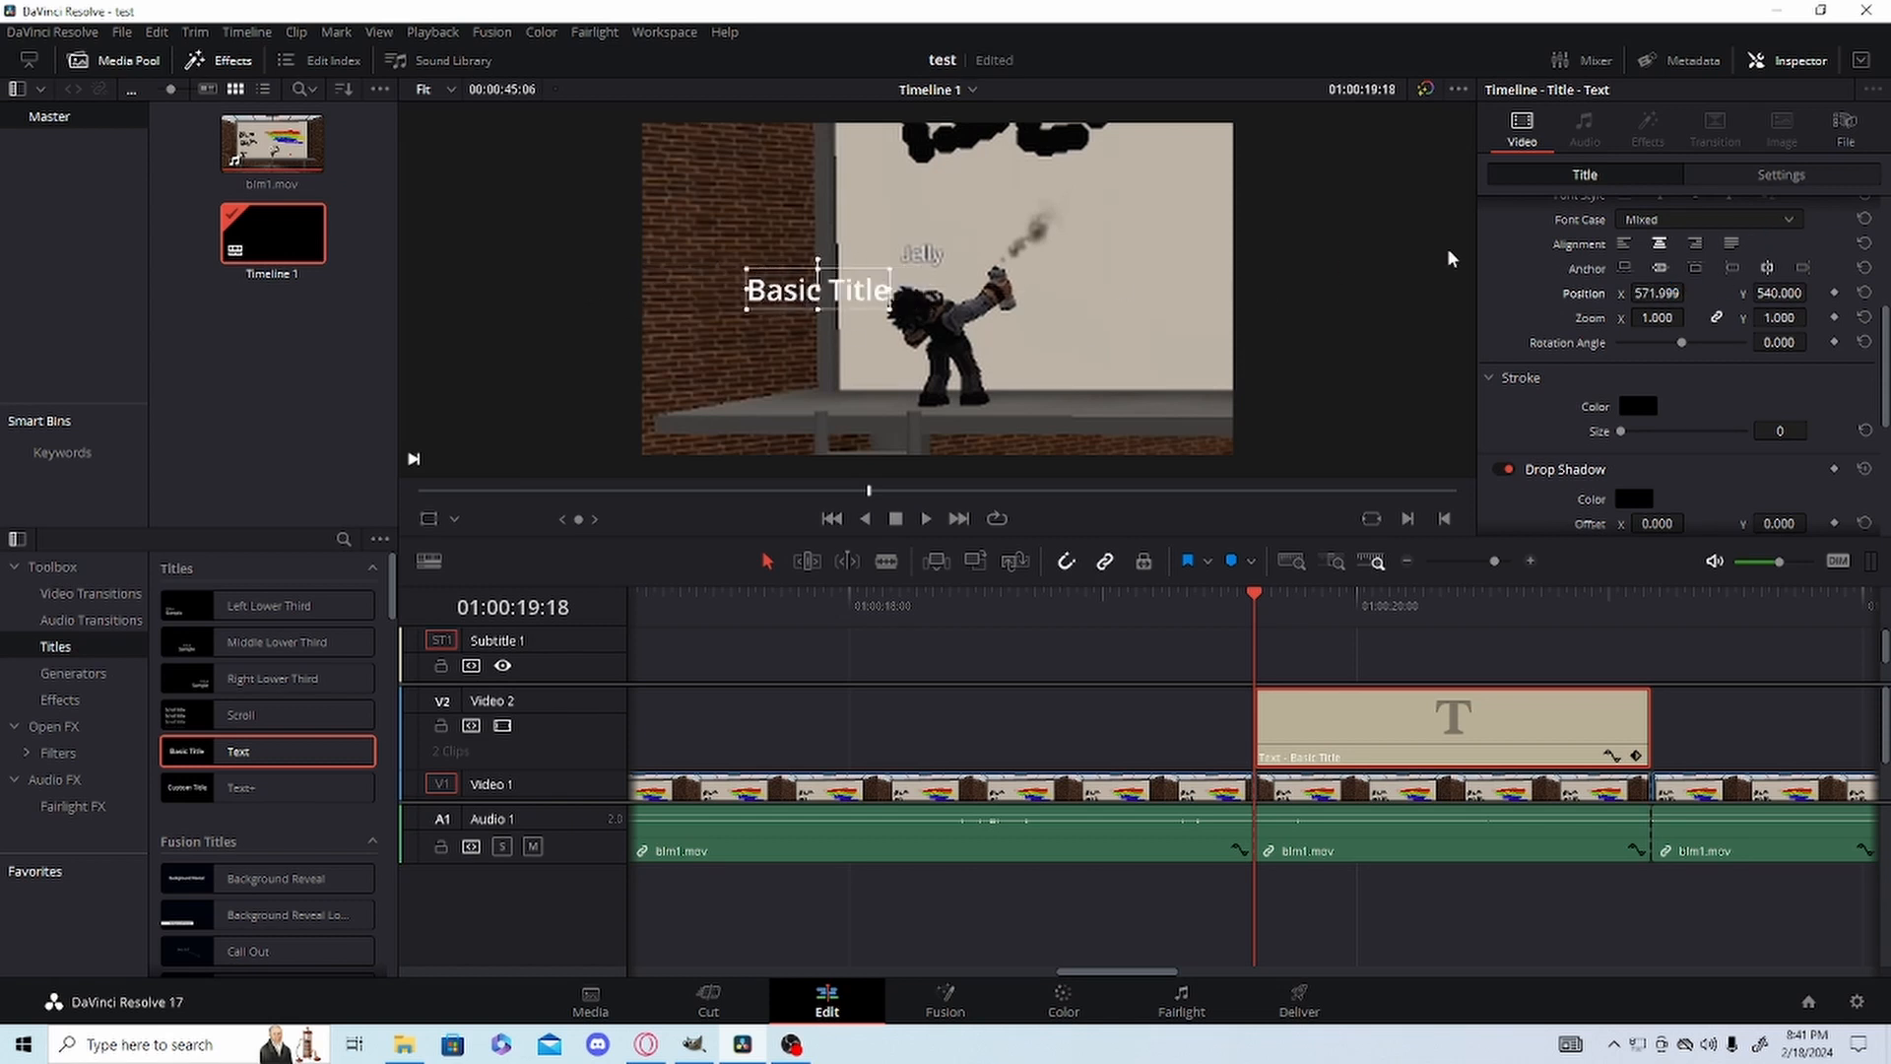
pyautogui.moveTo(1787, 292); pyautogui.dragTo(1753, 316)
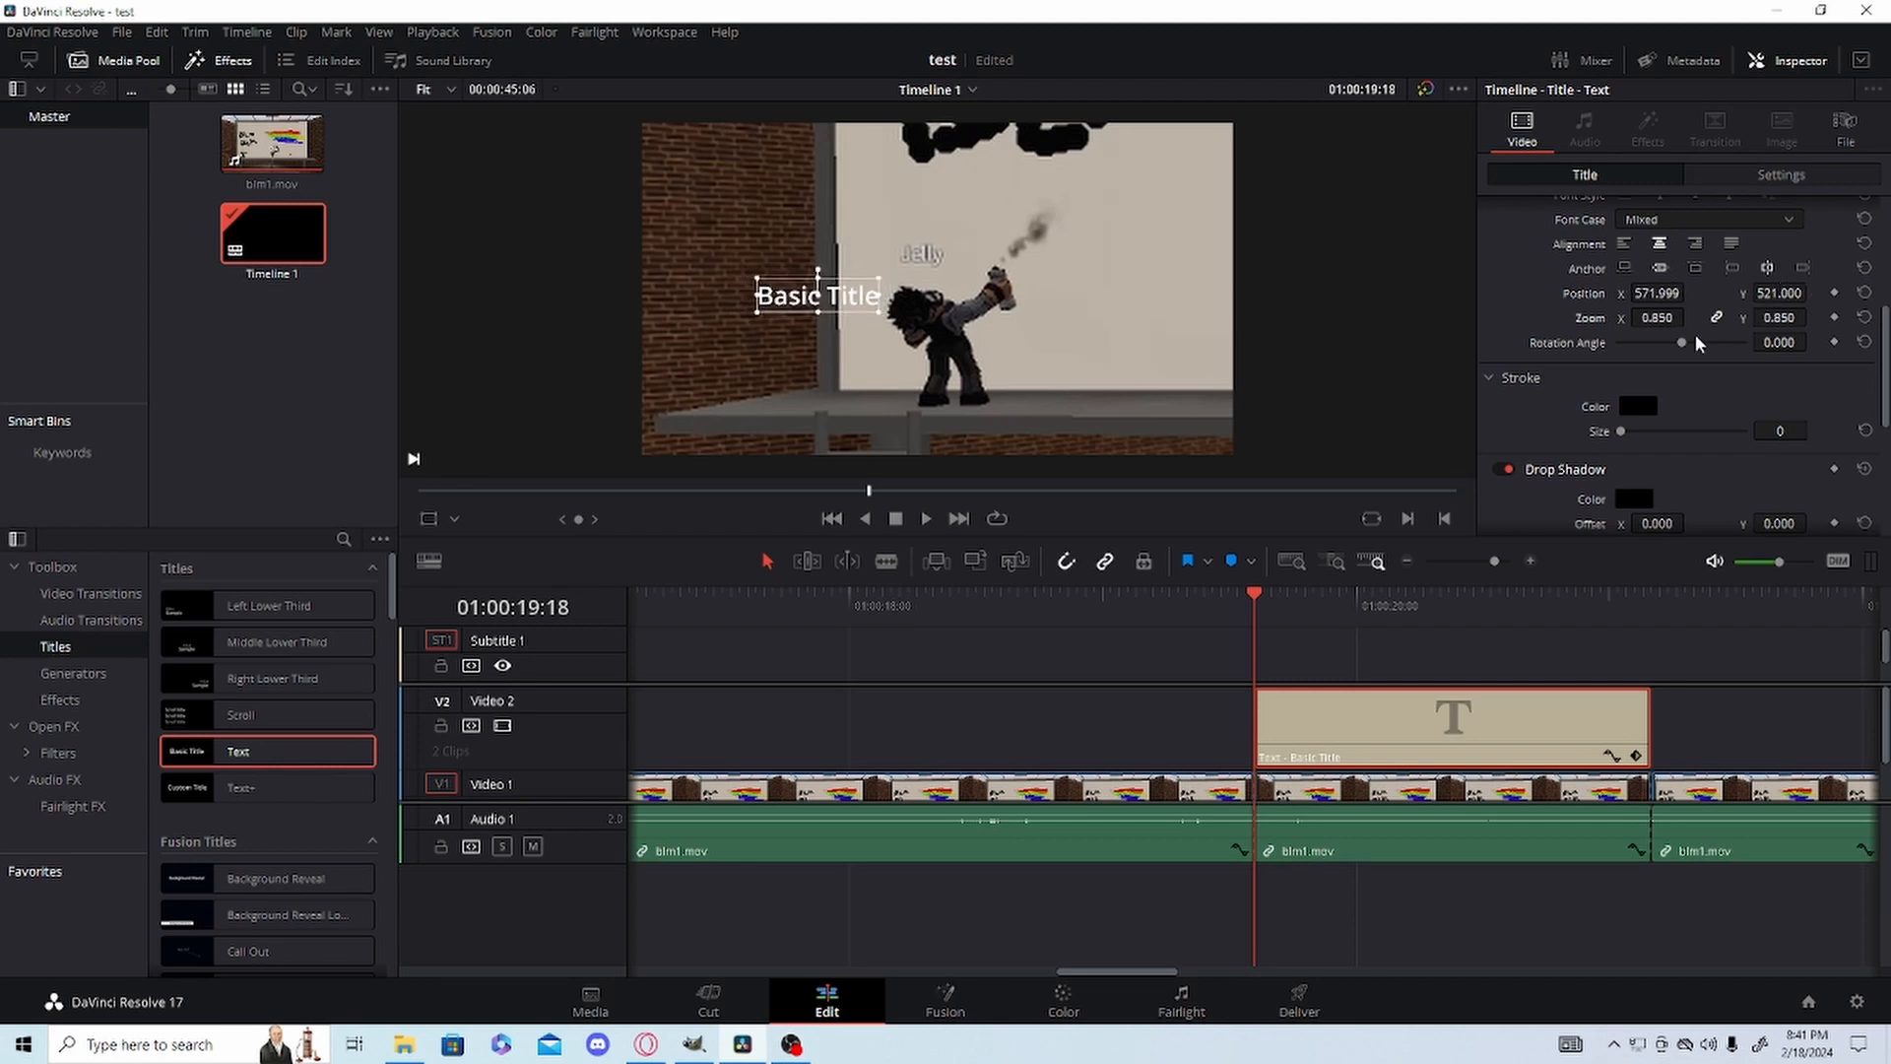
pyautogui.click(1833, 294)
pyautogui.click(1834, 318)
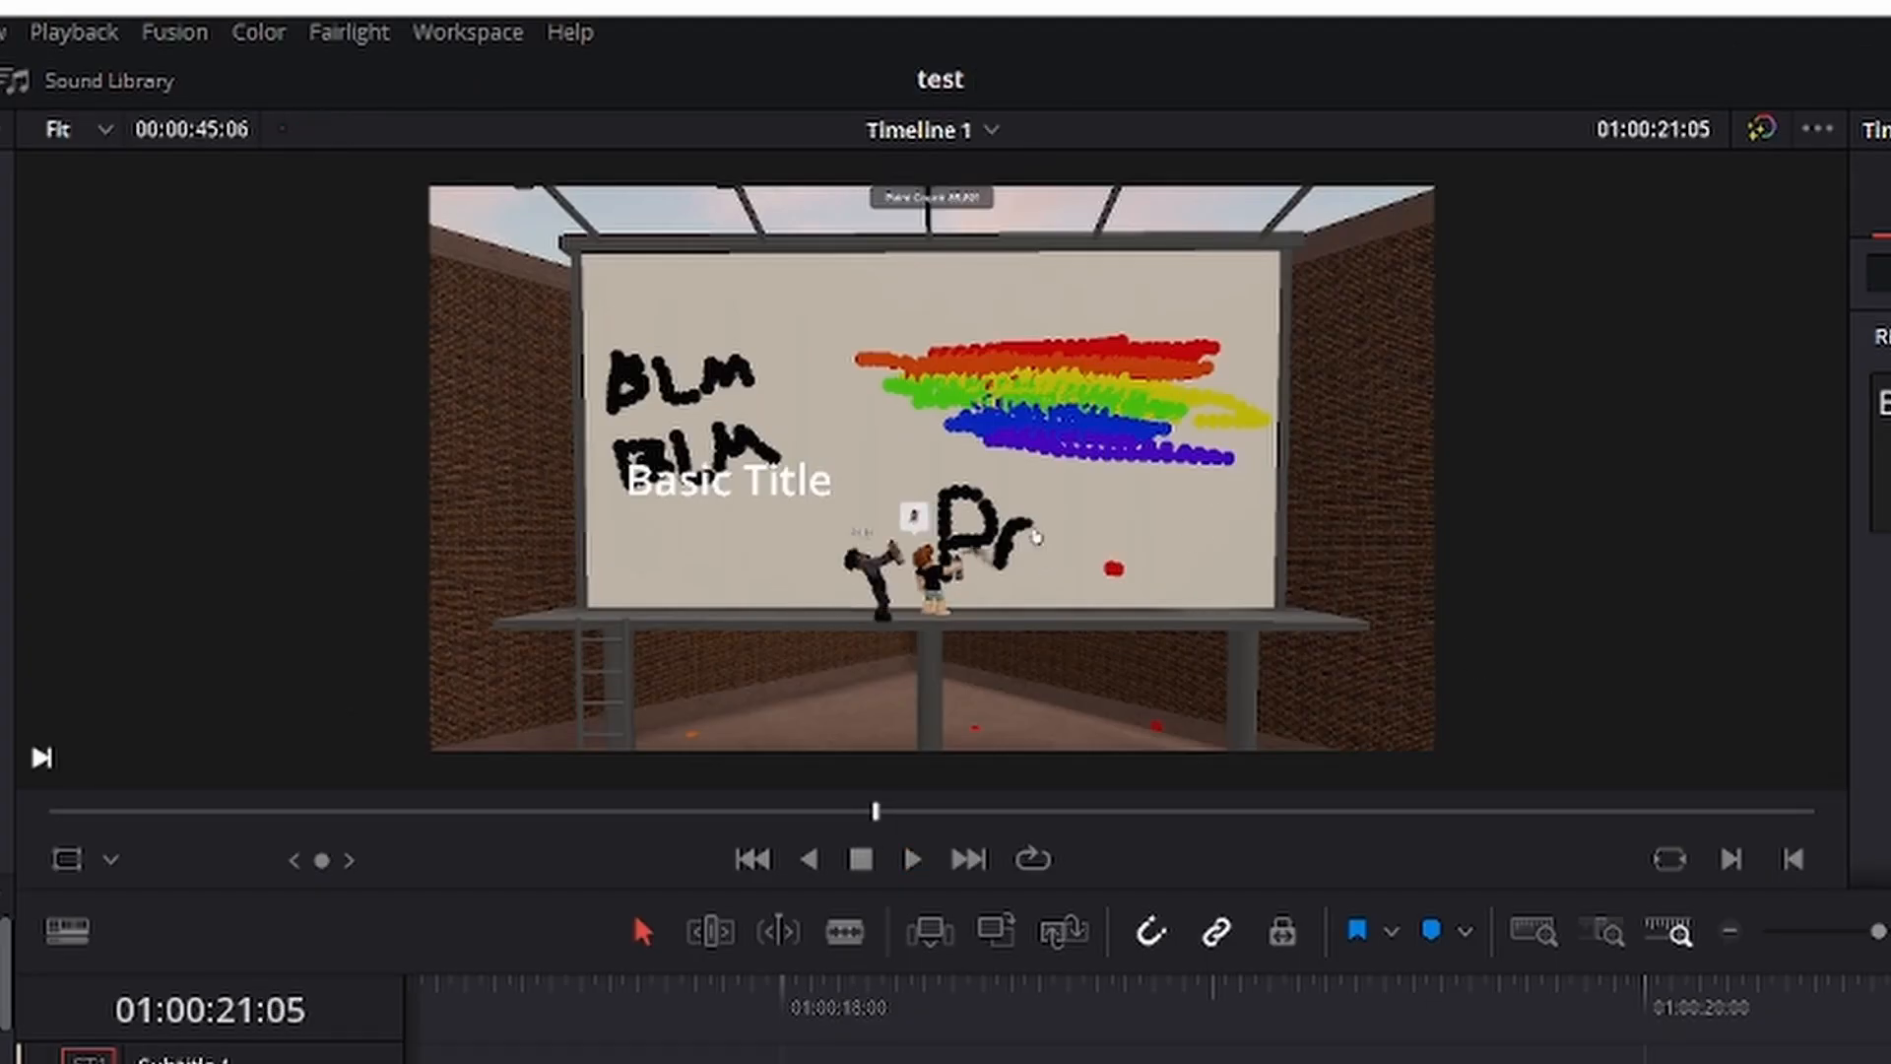
# At 01:00:21:05, keyframe the unzoomed segment's Basic Title at Position X 722.999, Y 401, Zoom 0.280 beside the character, and save the project.
pyautogui.scroll(-5, 1872, 591)
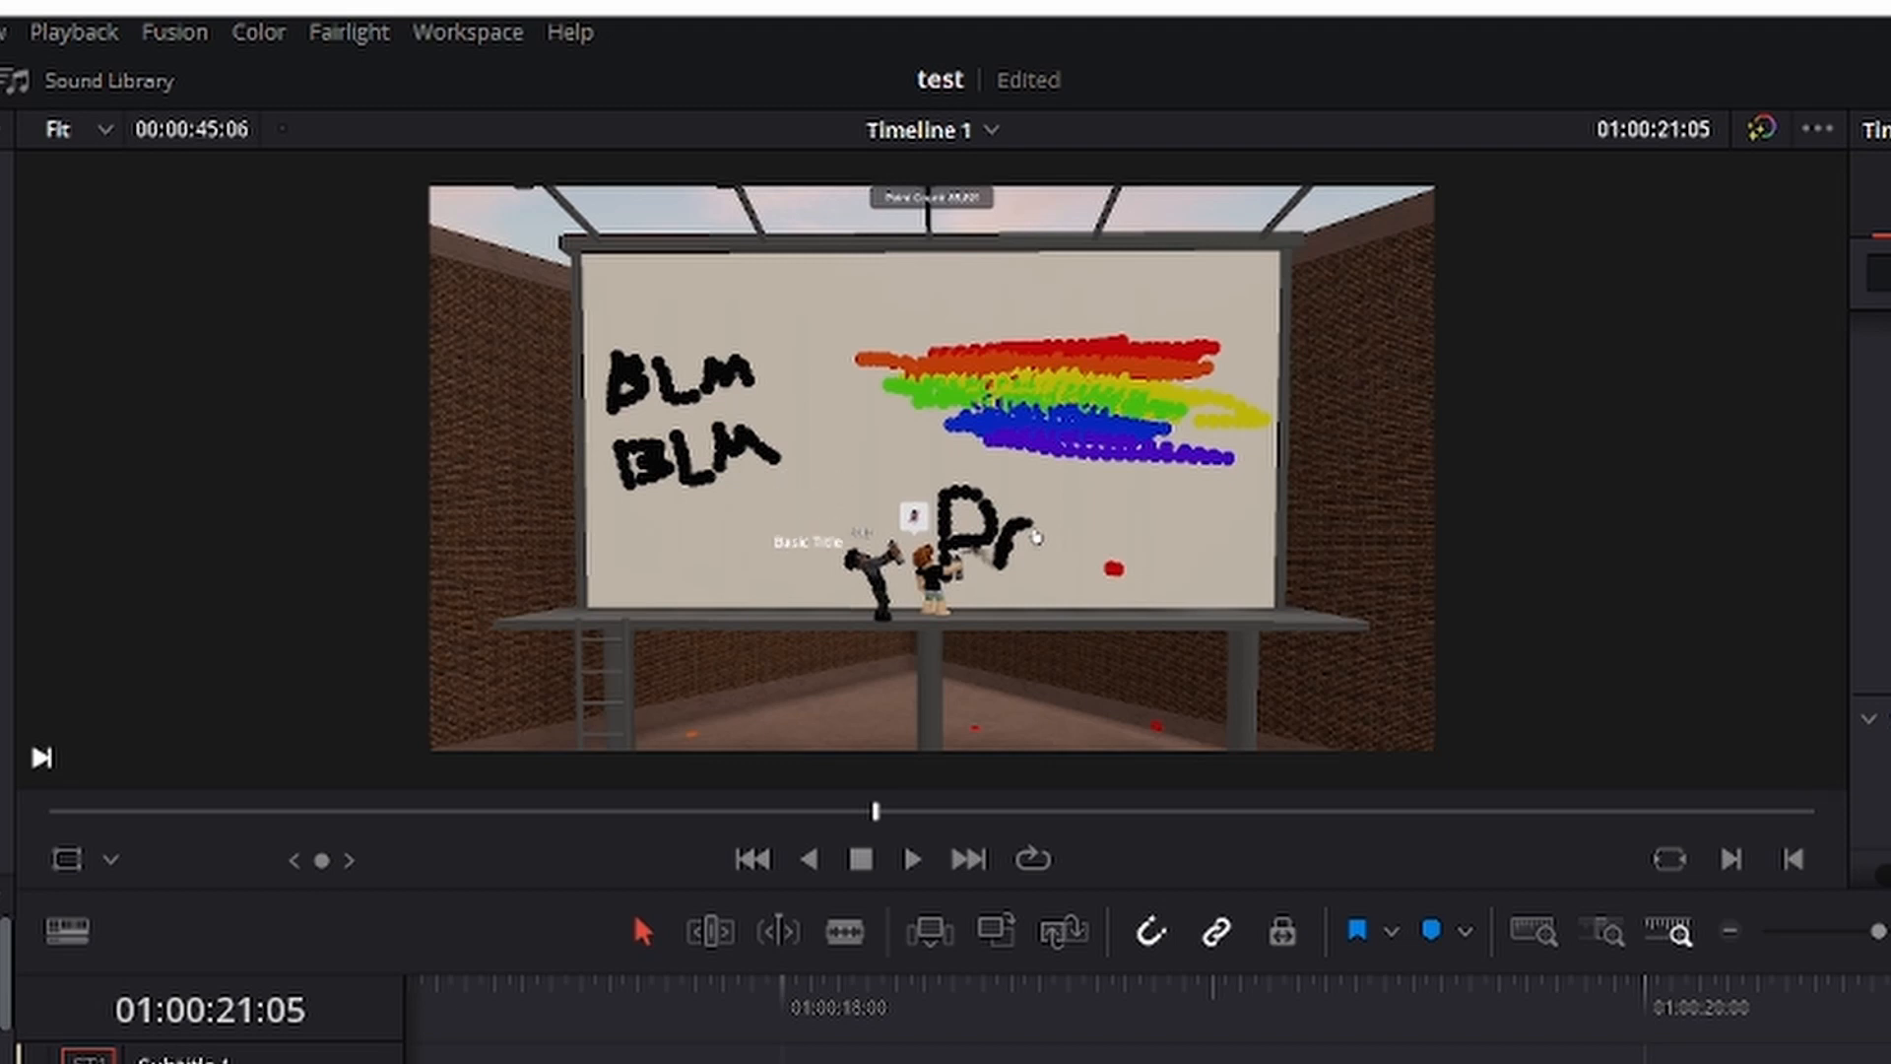
pyautogui.hotkey('ctrl', 's')
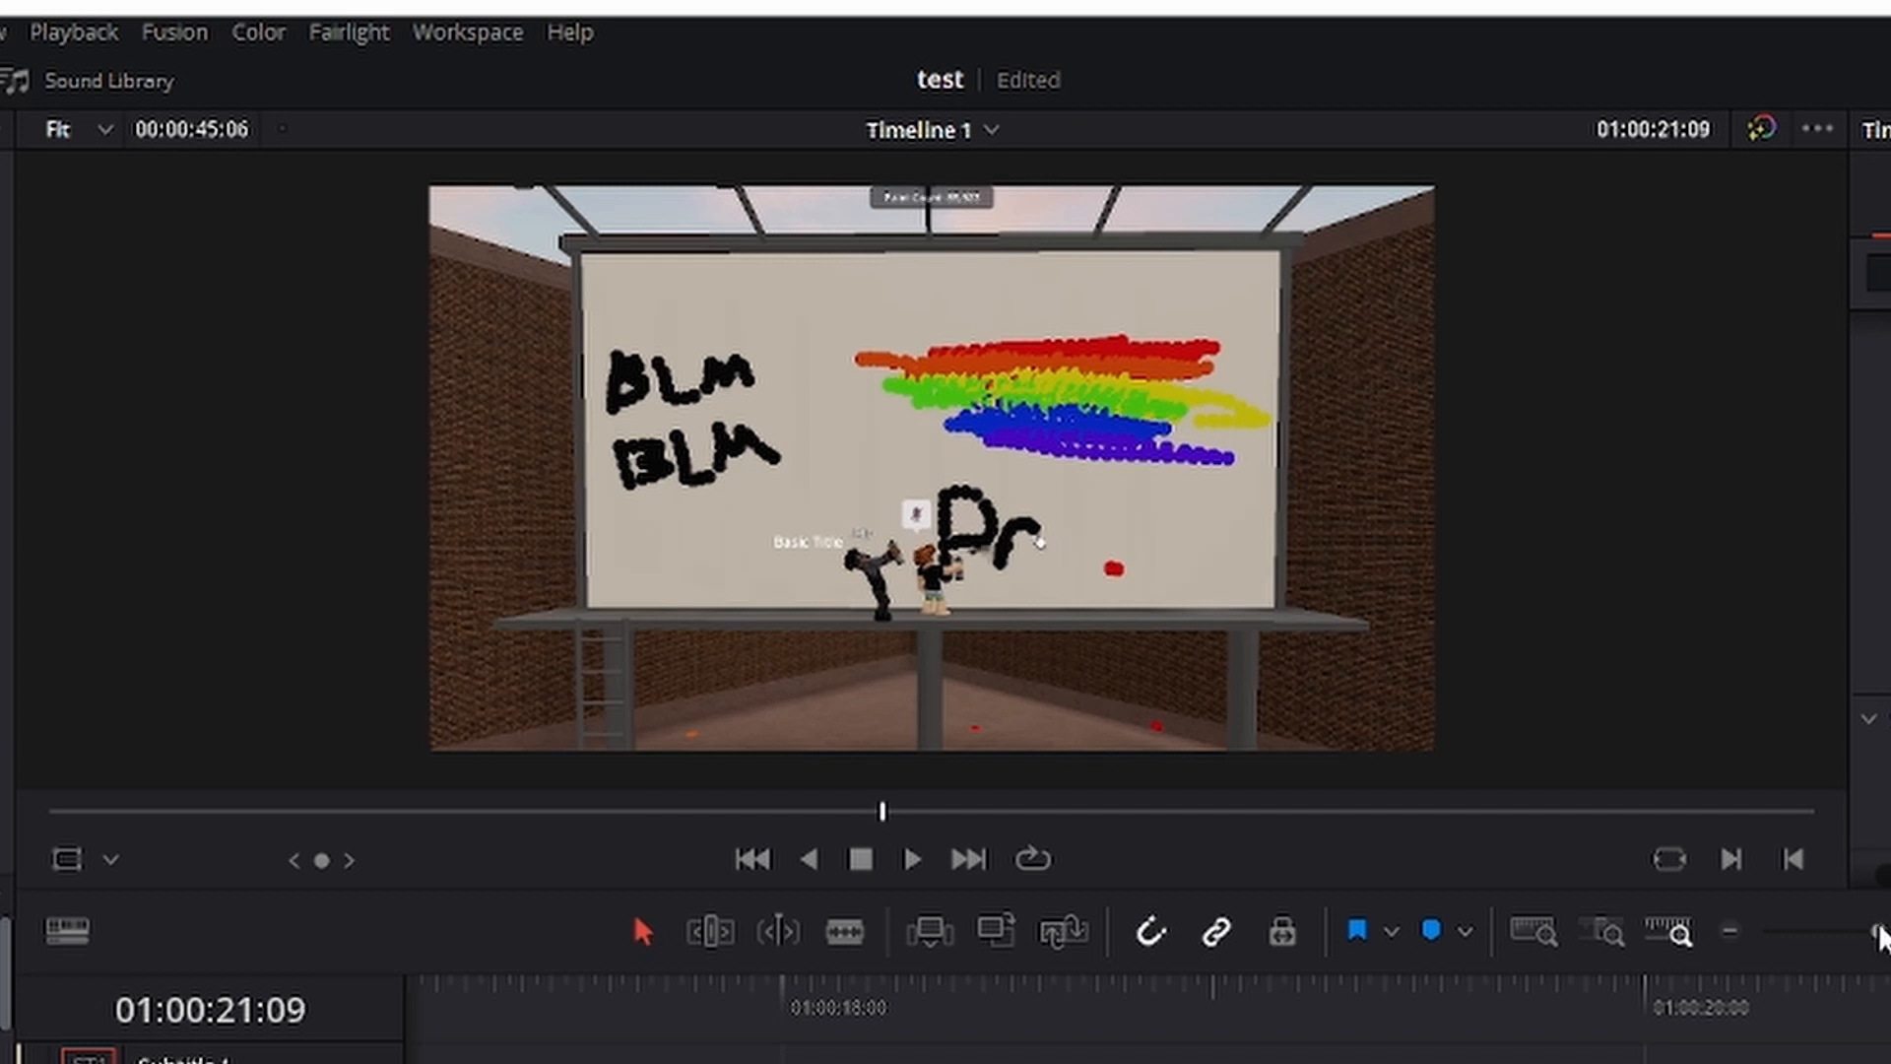
# Advance frame by frame from 01:00:21:09 to 01:00:22:06, keyframing the Basic Title's Position to stay beside the character moving left.
pyautogui.click(1855, 929)
pyautogui.moveTo(1859, 932); pyautogui.dragTo(1881, 933)
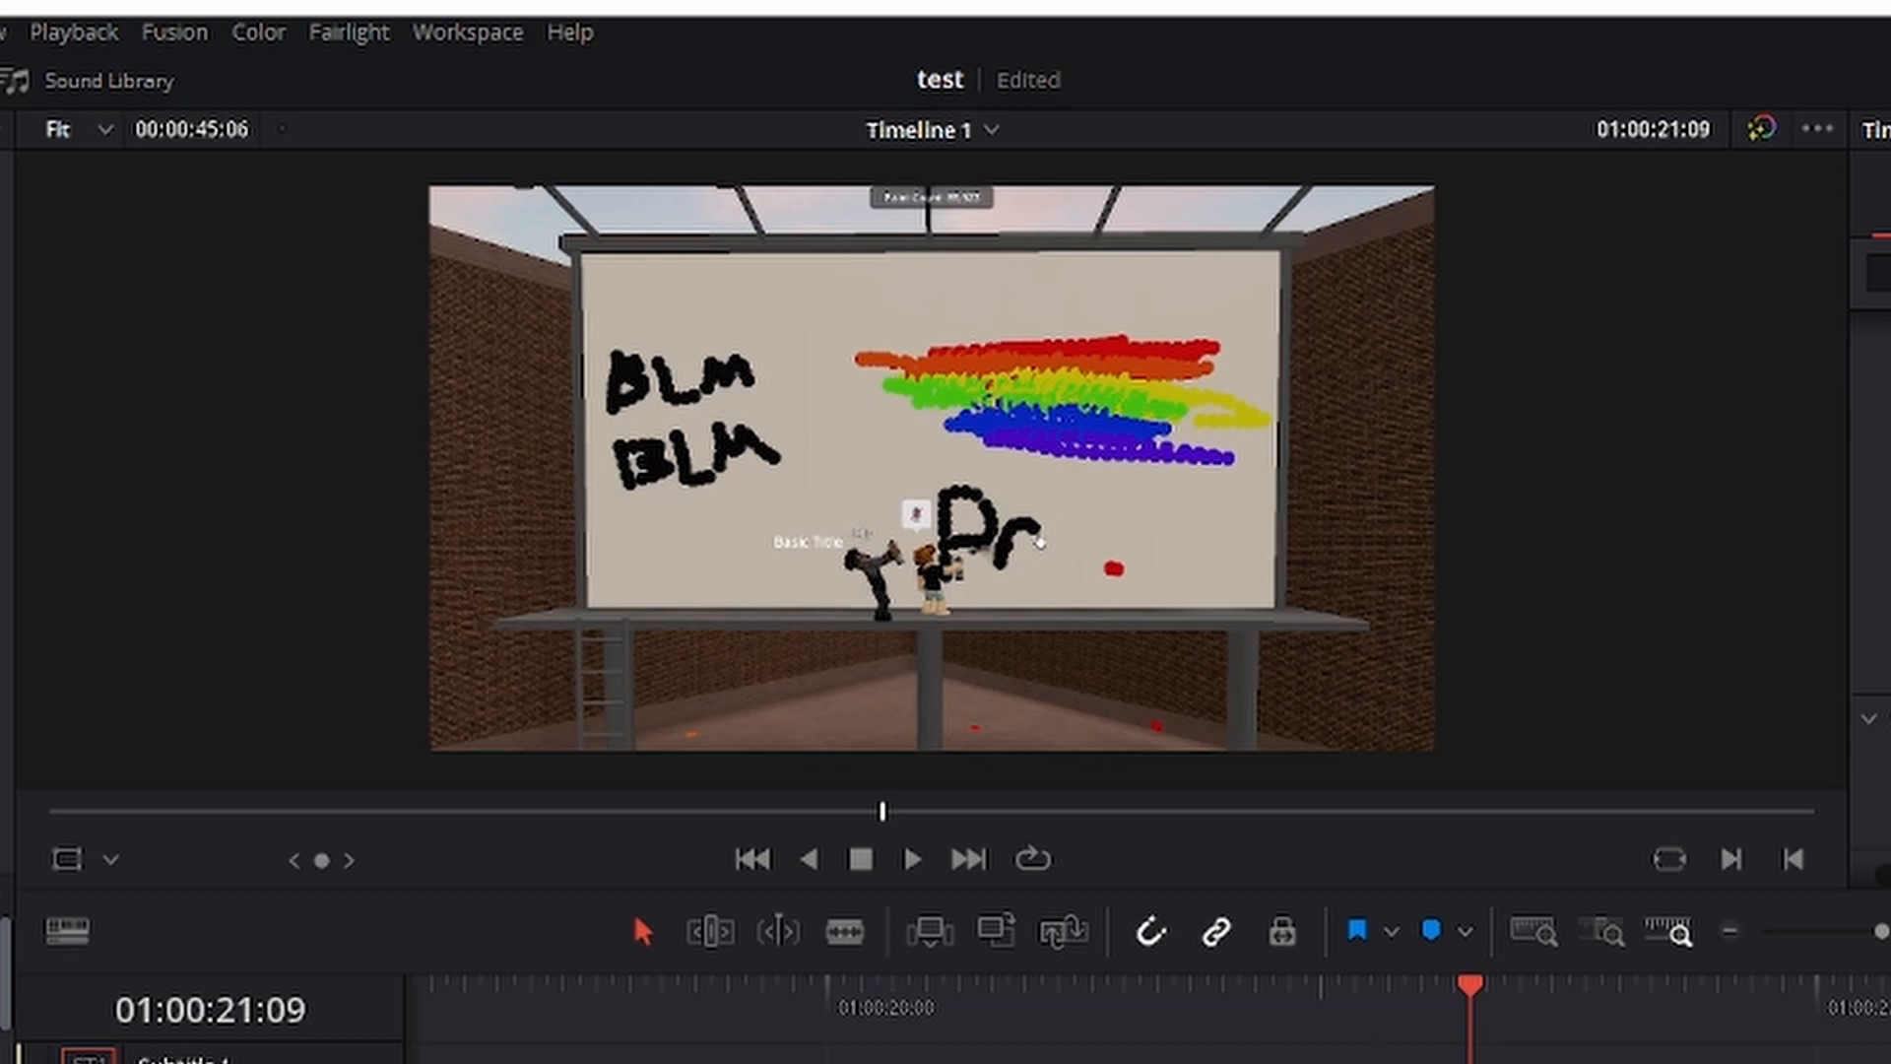
pyautogui.press('Right')
pyautogui.press('Right')
pyautogui.press('Right')
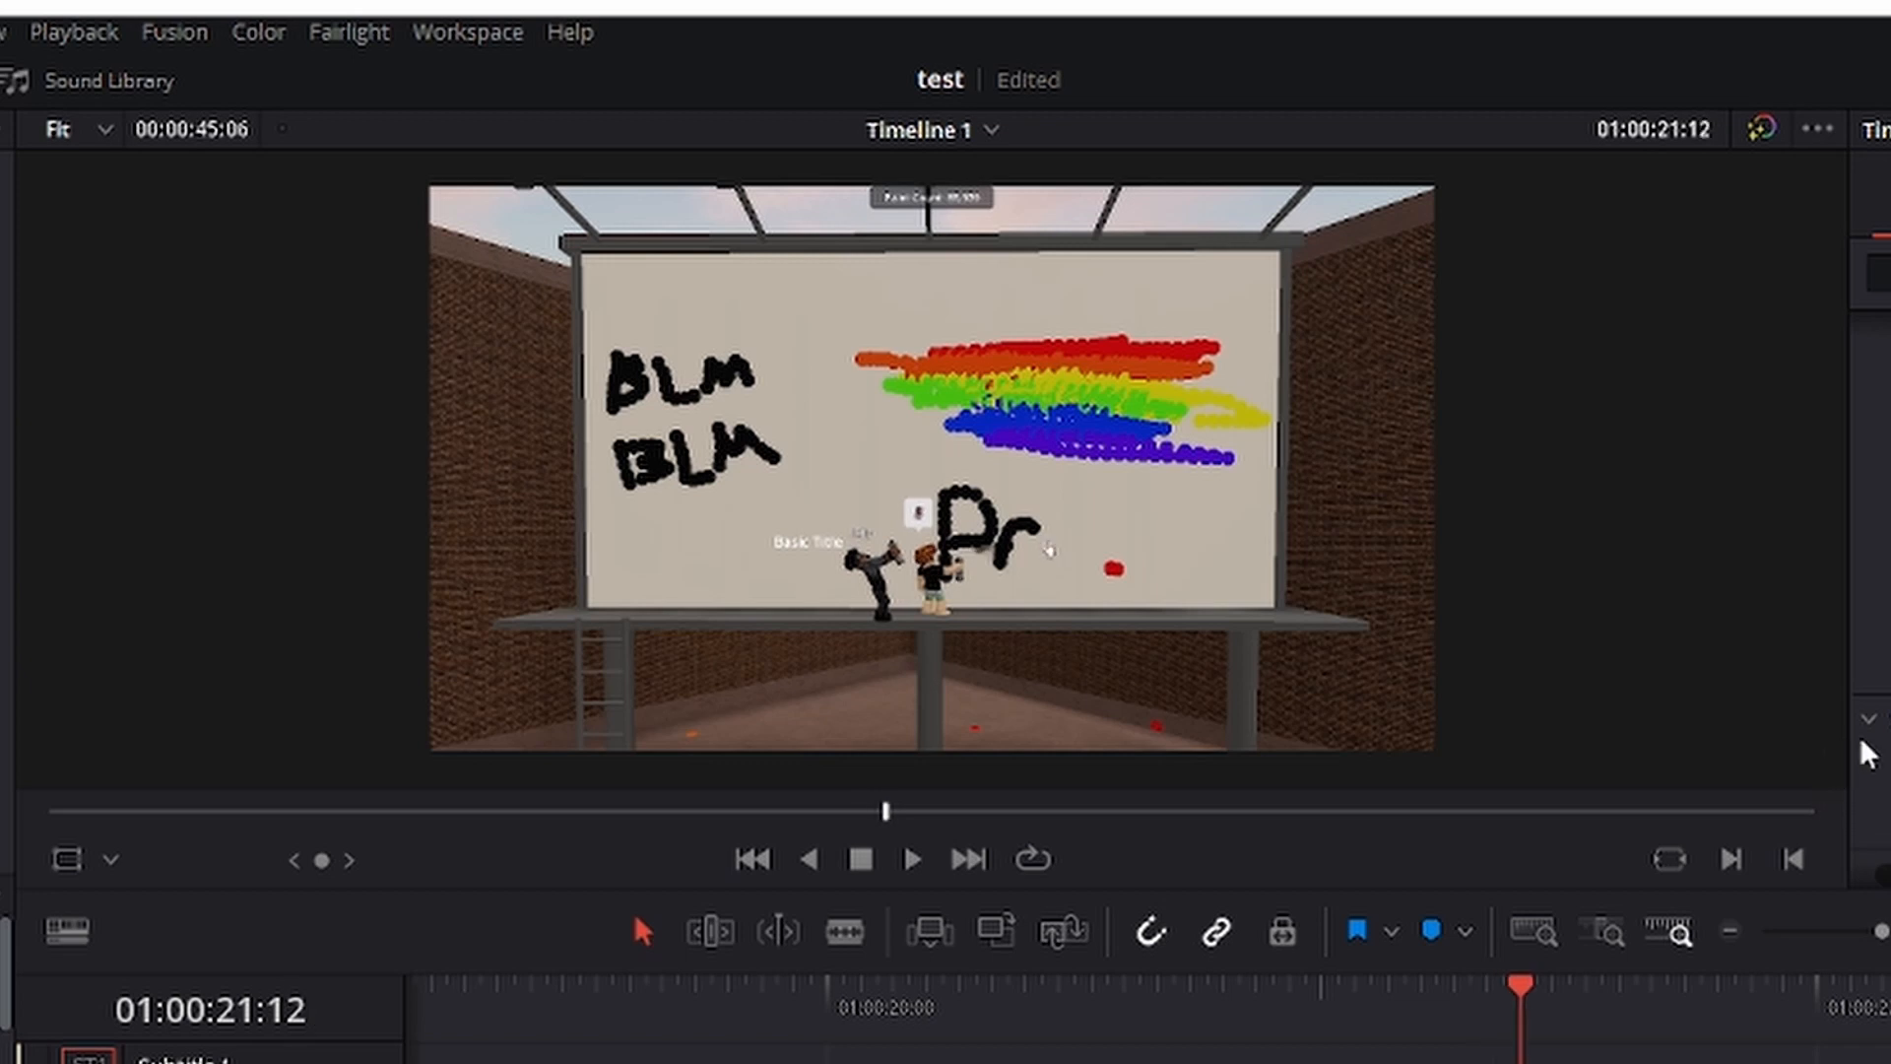
pyautogui.press('Right')
pyautogui.press('Right')
pyautogui.press('Right')
pyautogui.press('Right')
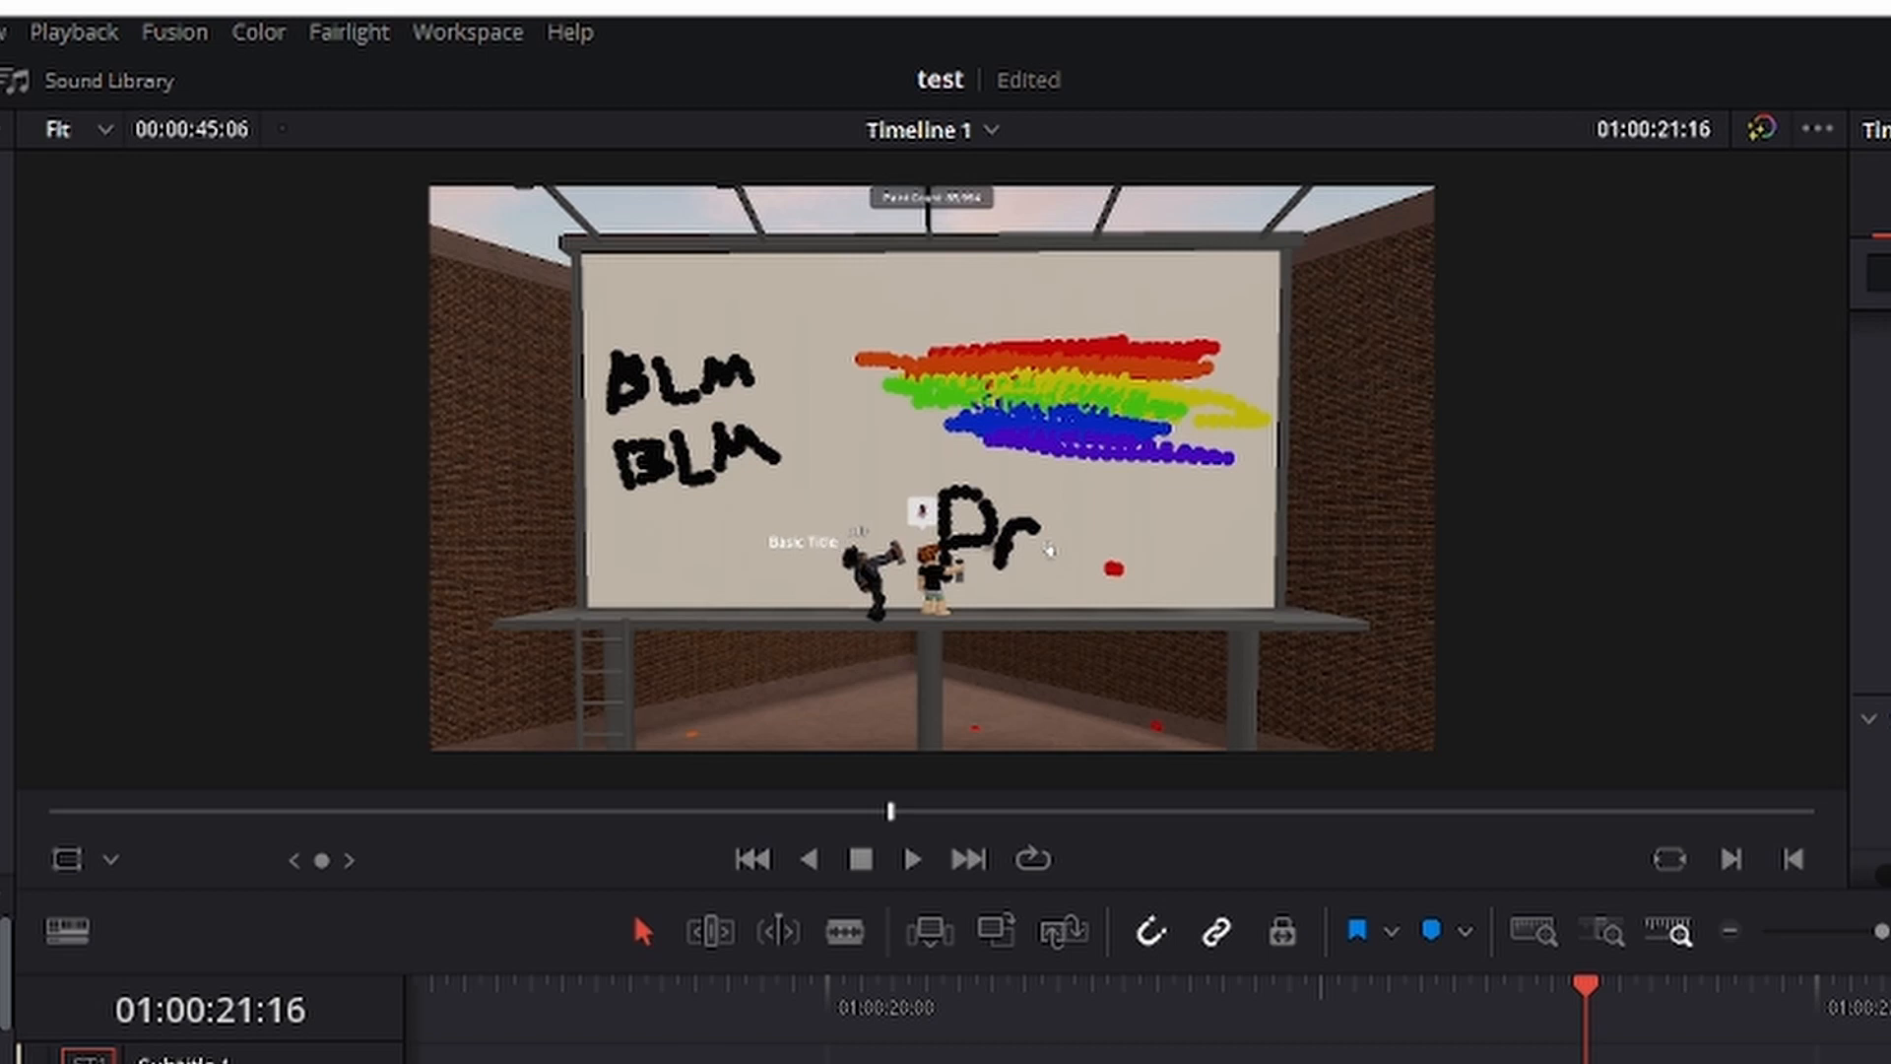
pyautogui.press('Right')
pyautogui.press('Right')
pyautogui.press('Right')
pyautogui.press('Right')
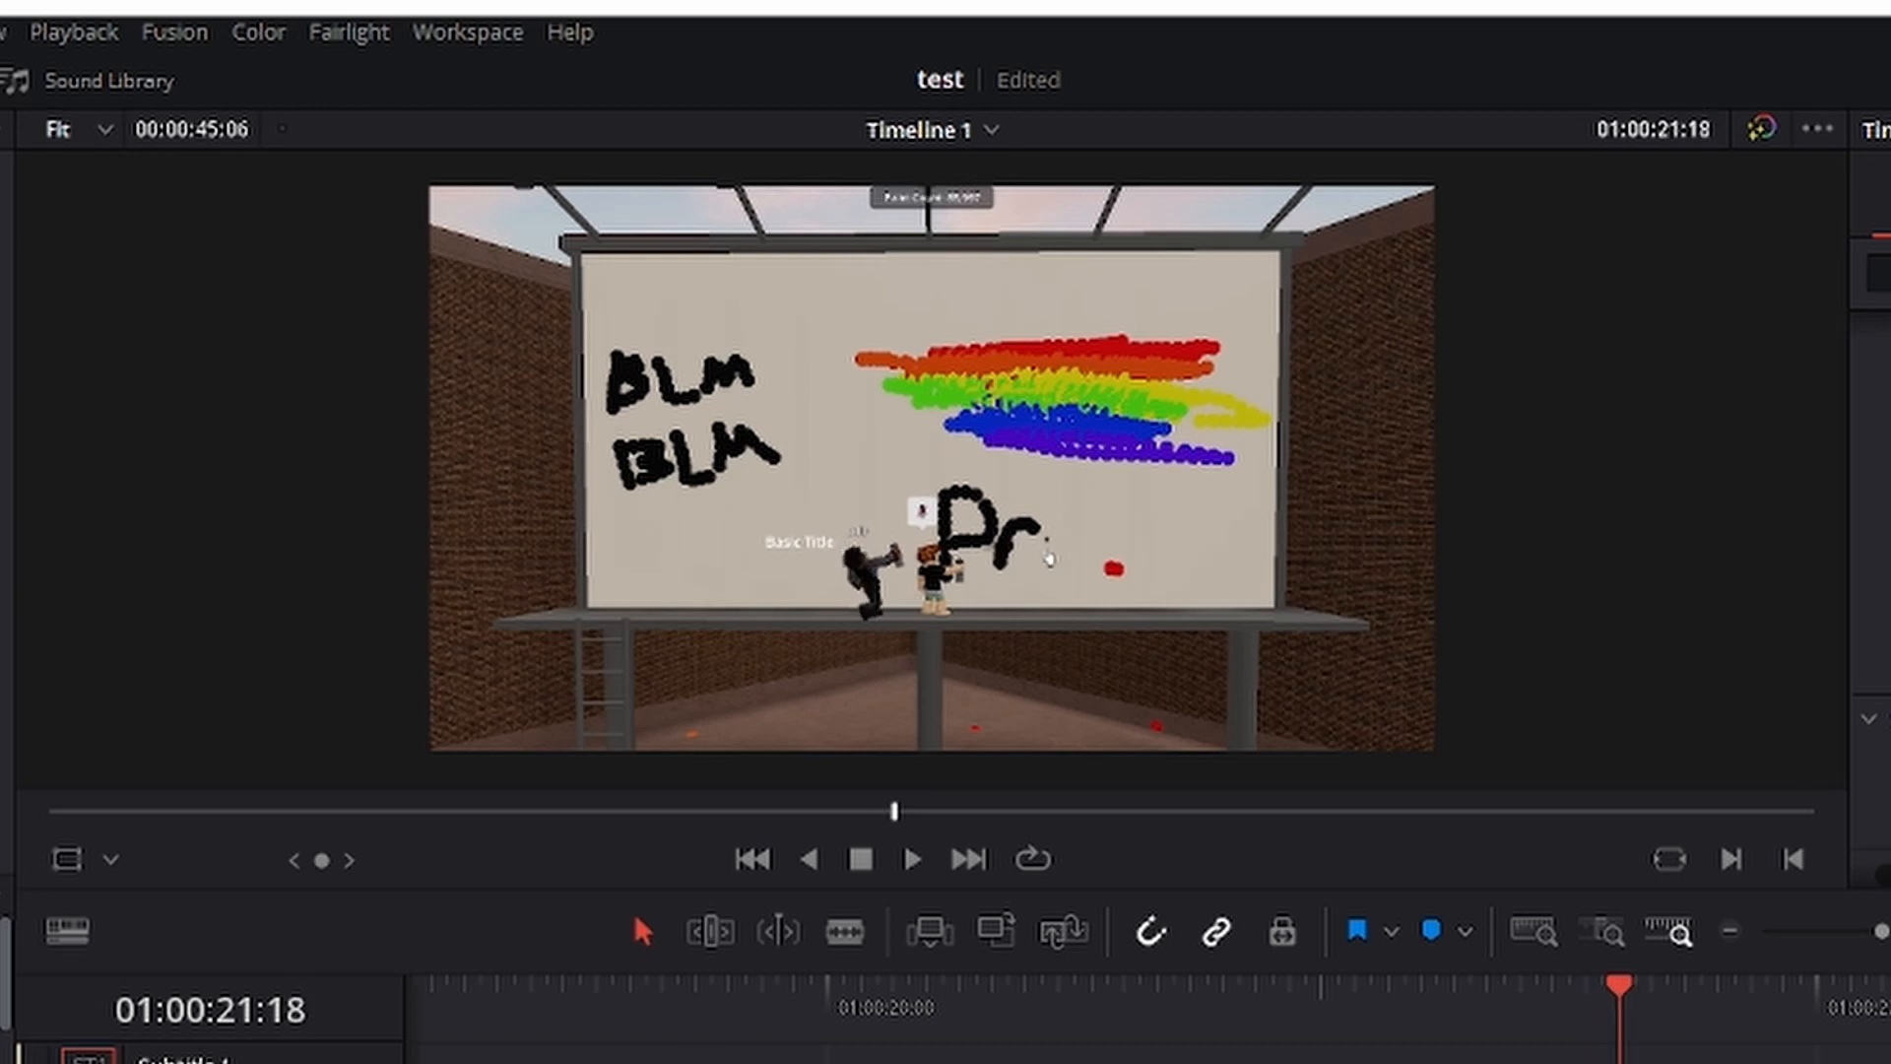
pyautogui.press('Right')
pyautogui.press('Right')
pyautogui.press('Right')
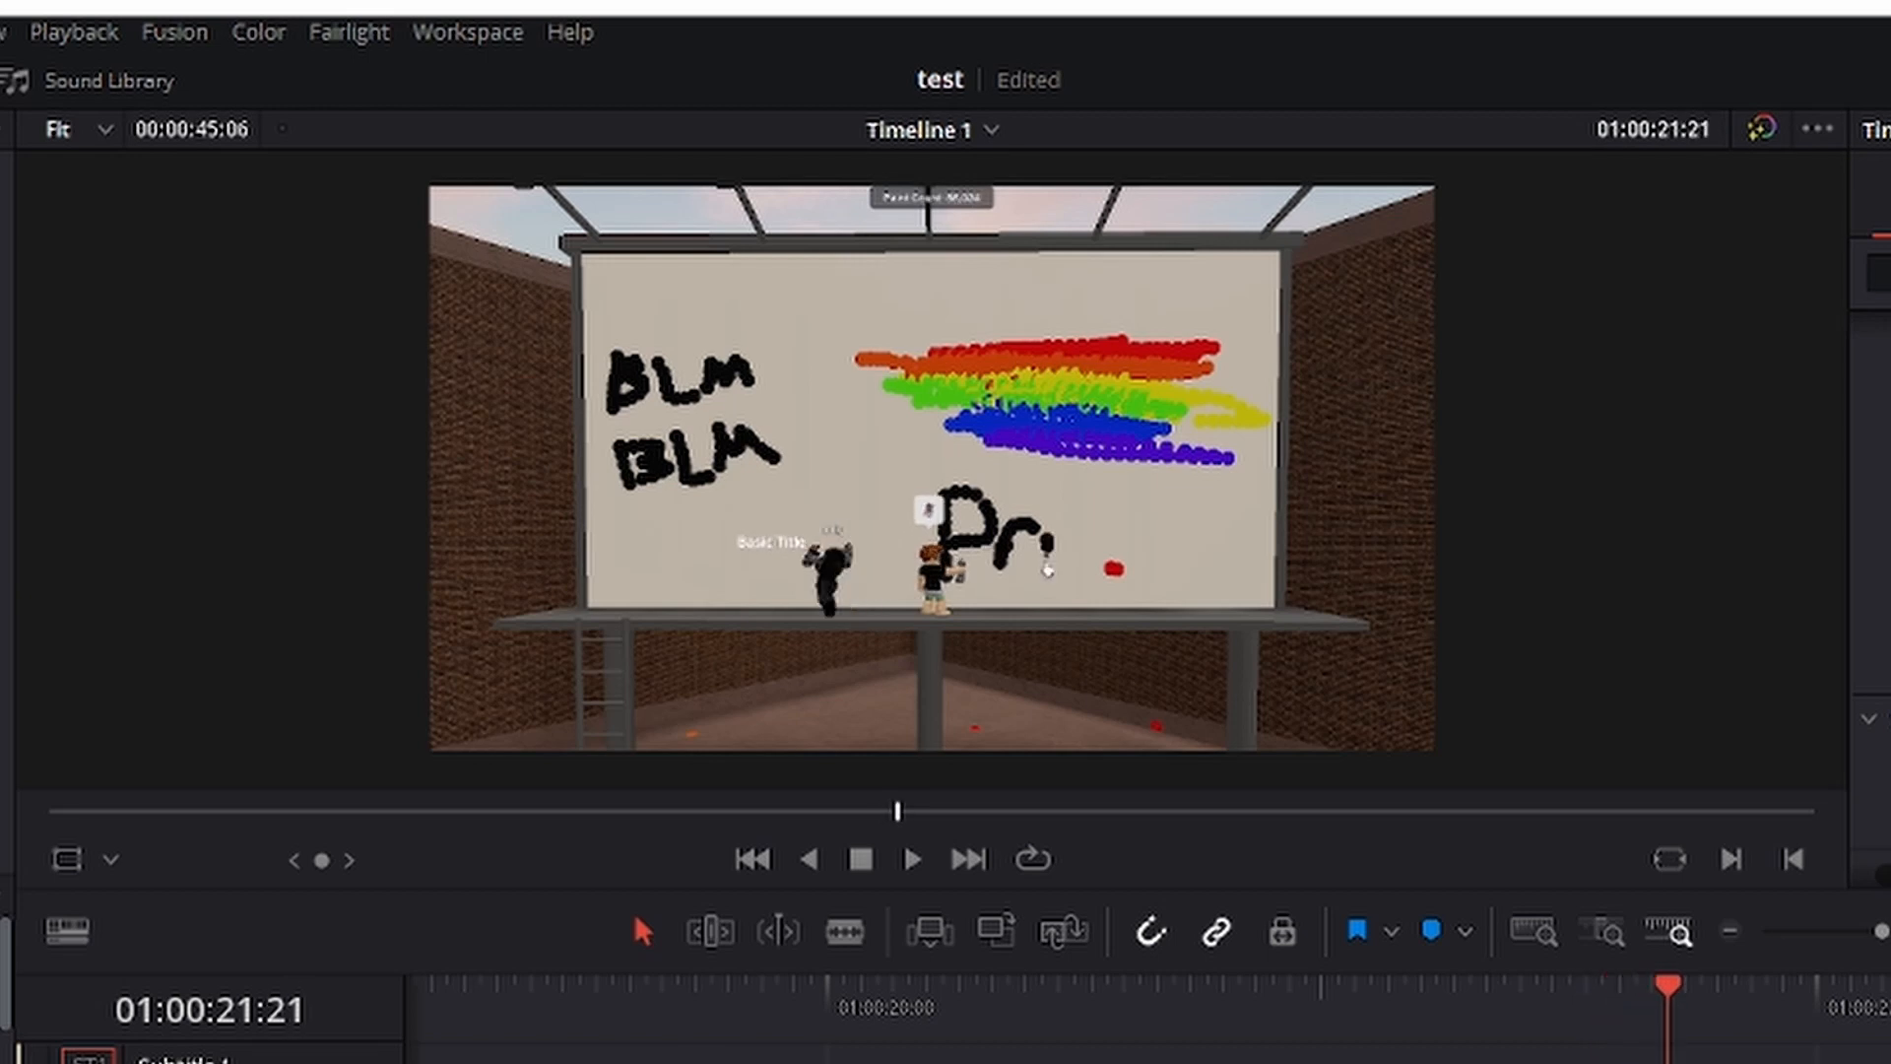
pyautogui.press('Right')
pyautogui.press('Right')
pyautogui.press('Right')
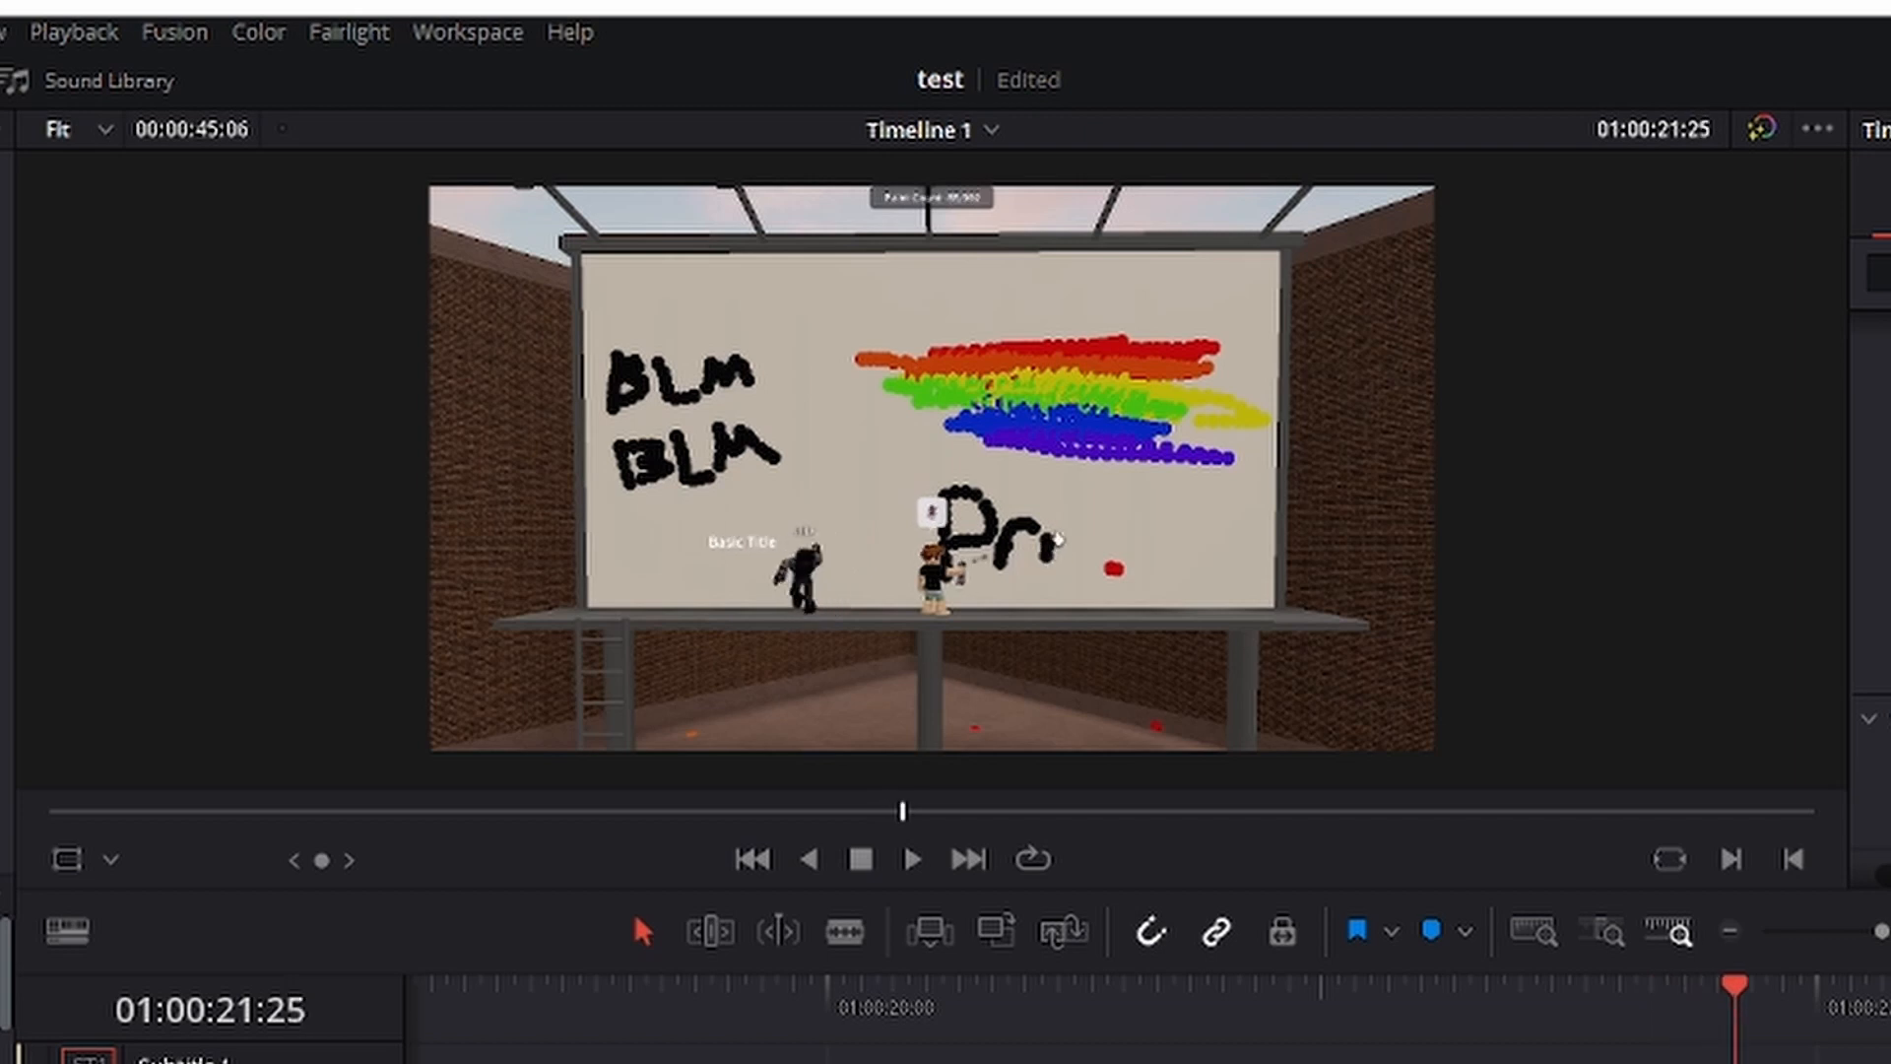
pyautogui.press('Right')
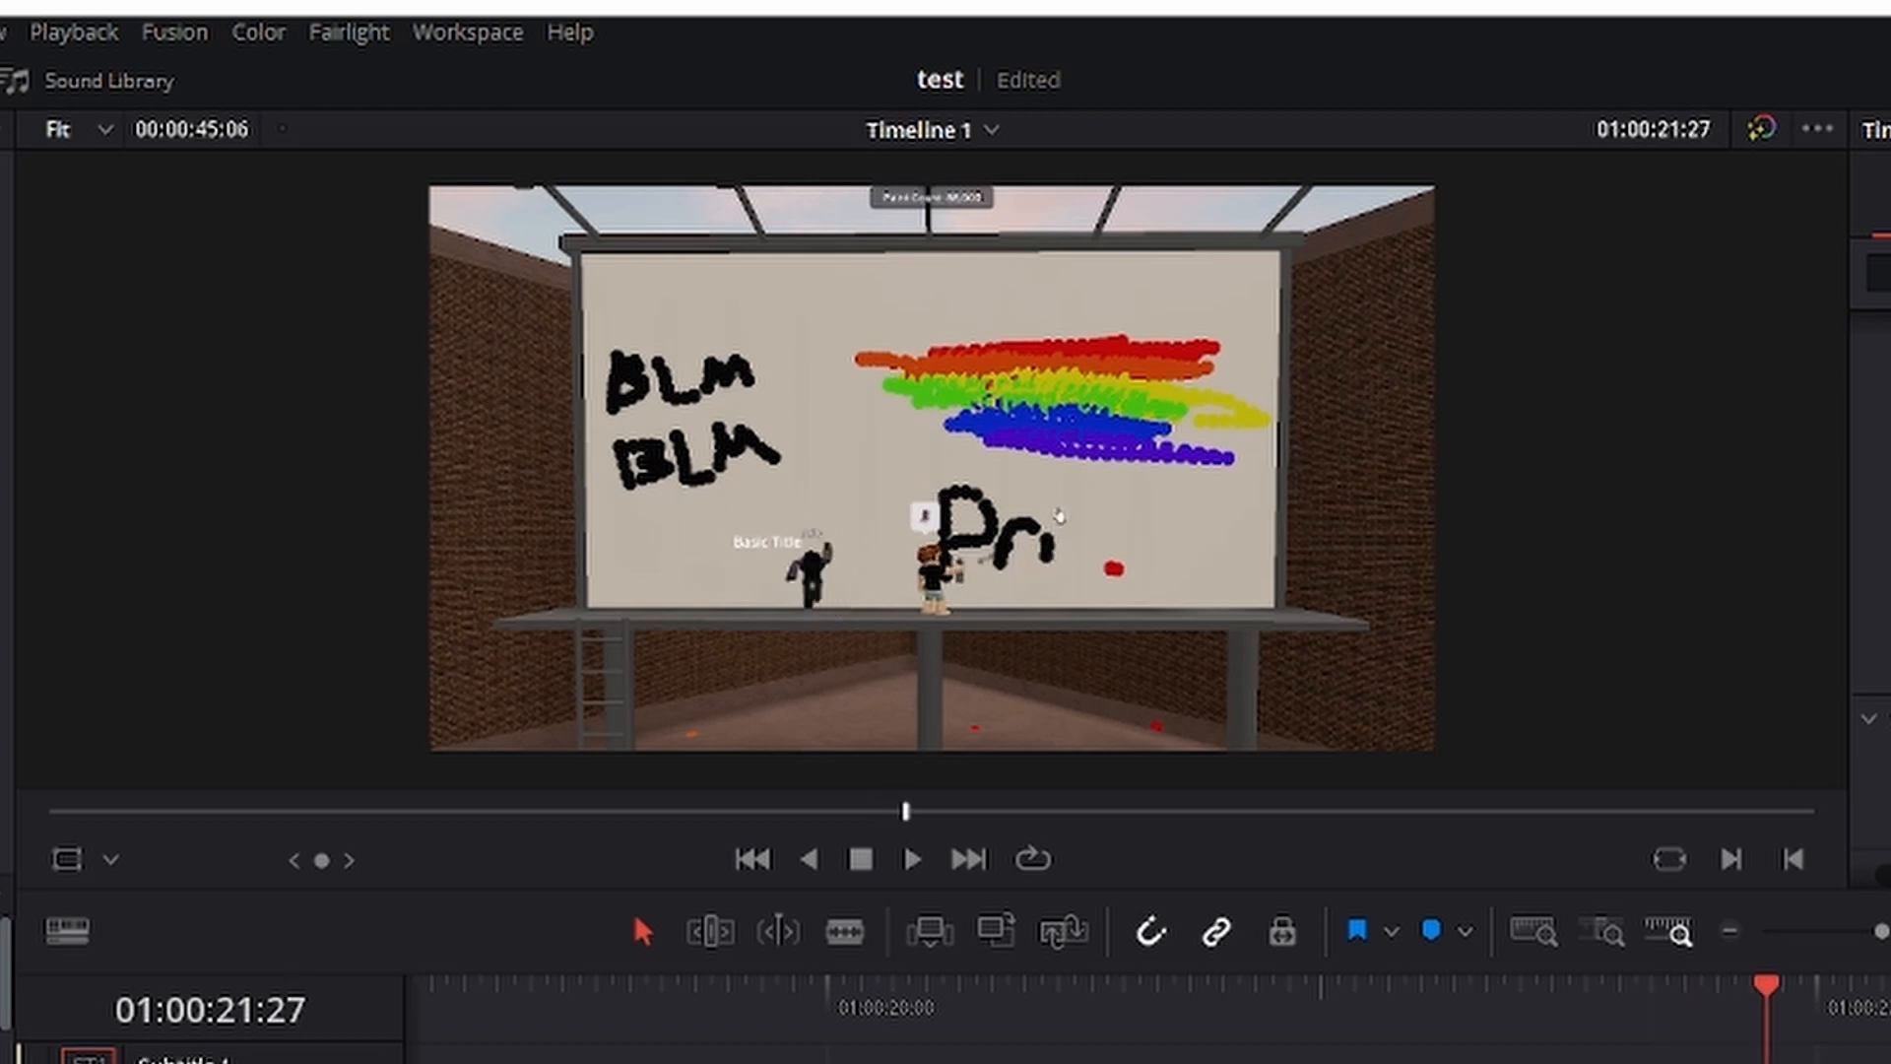
pyautogui.press('Right')
pyautogui.press('Right')
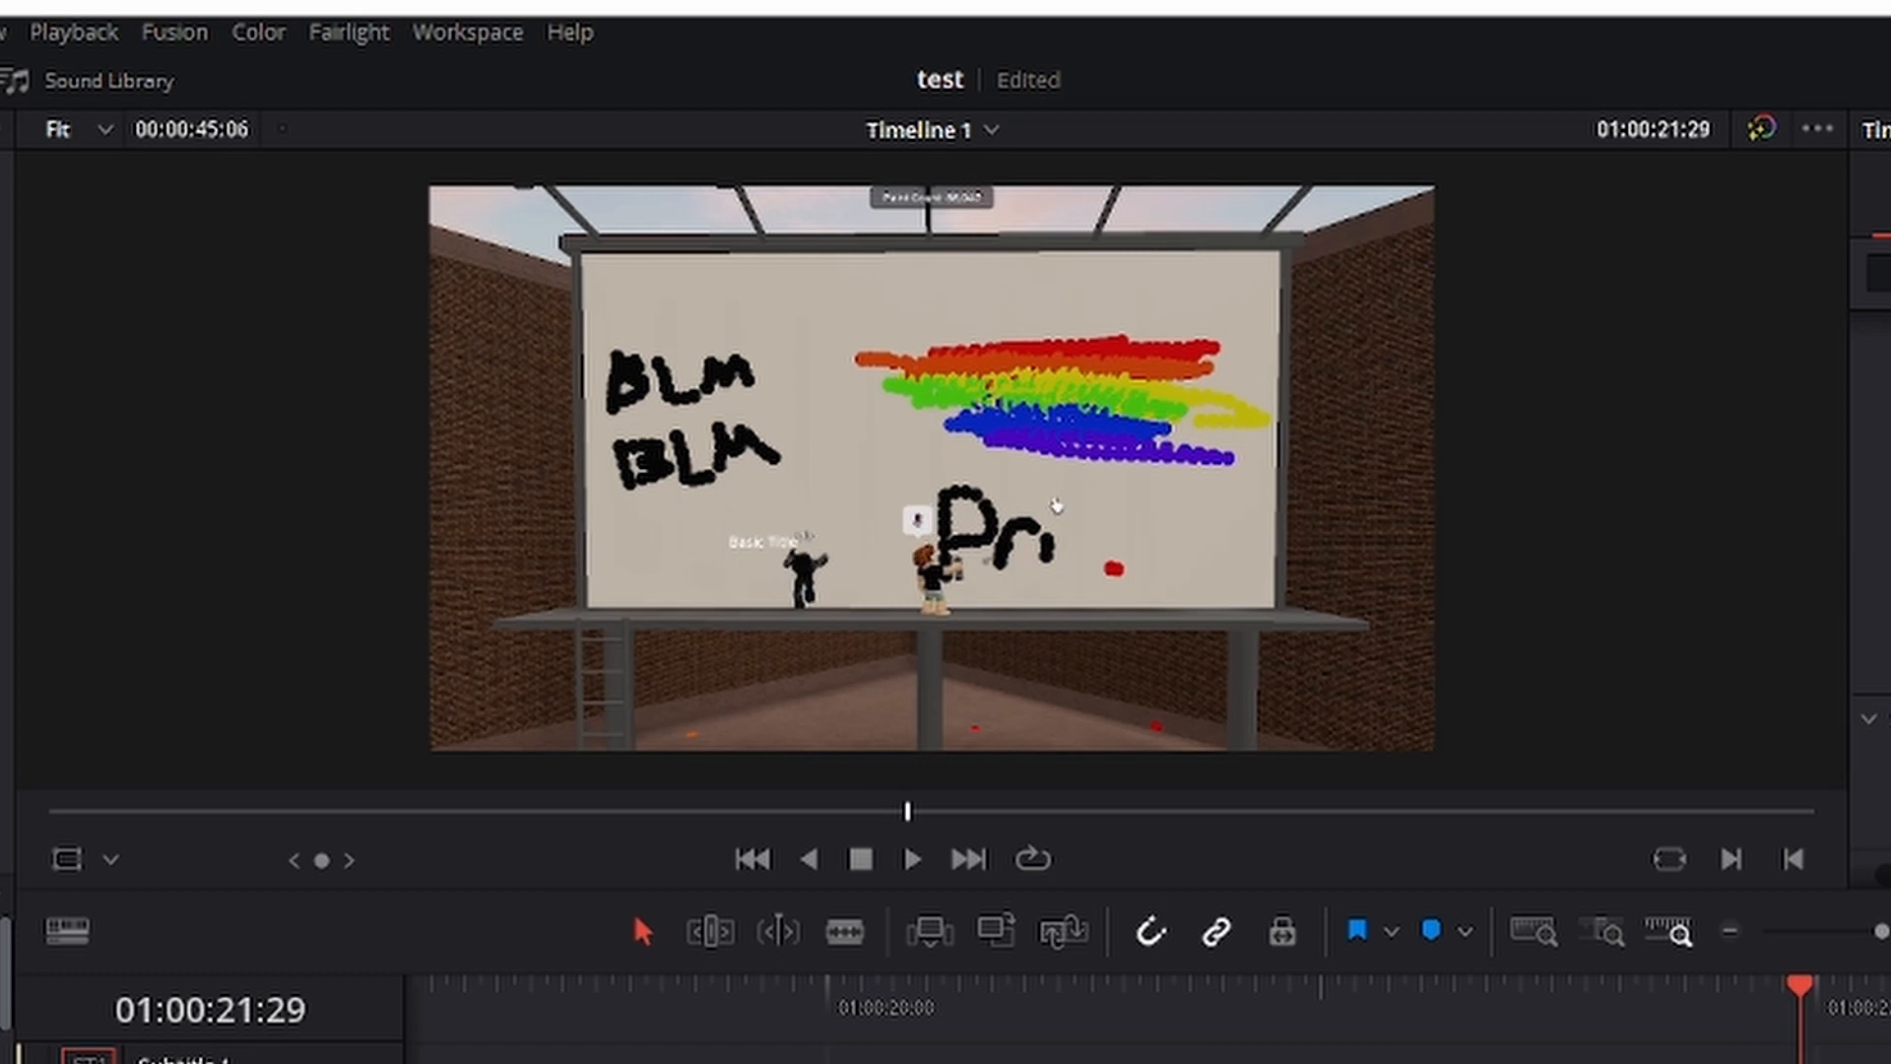
pyautogui.press('Right')
pyautogui.press('Right')
pyautogui.press('Right')
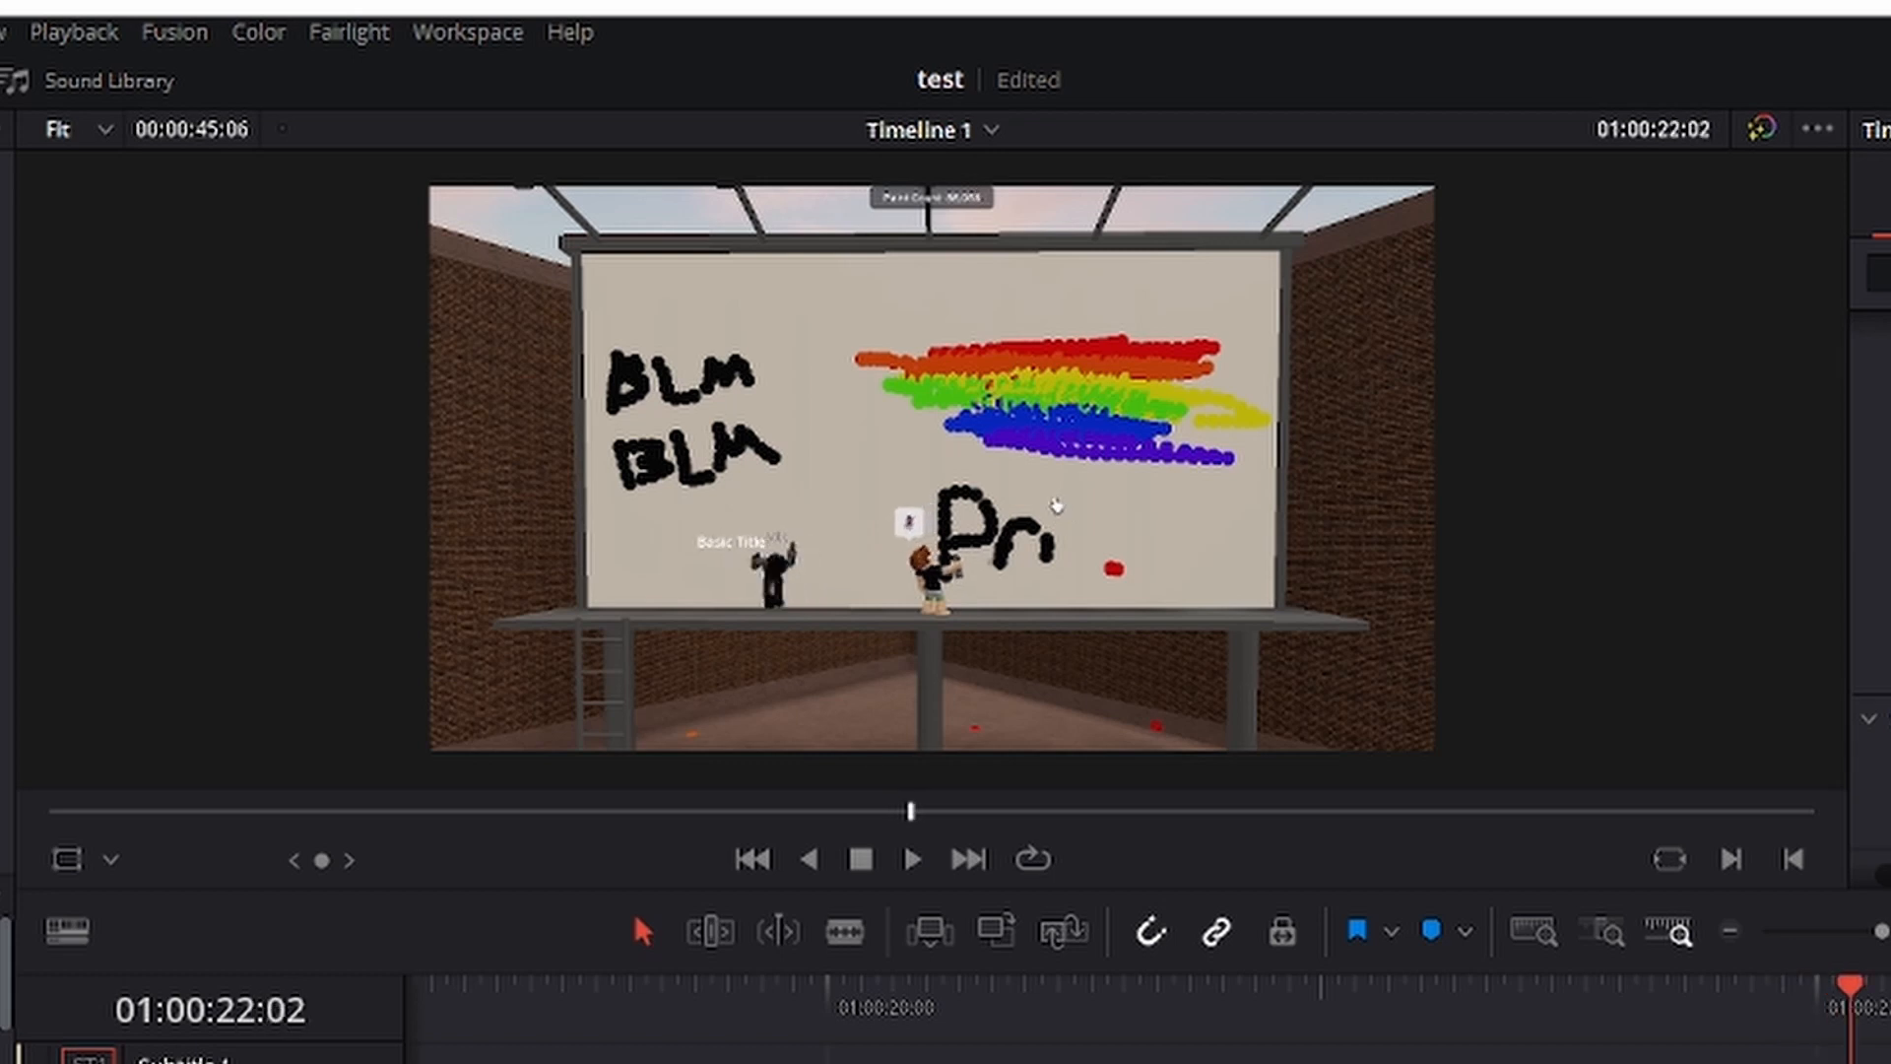
pyautogui.press('Right')
pyautogui.press('Right')
pyautogui.press('Right')
pyautogui.press('Right')
pyautogui.press('Right')
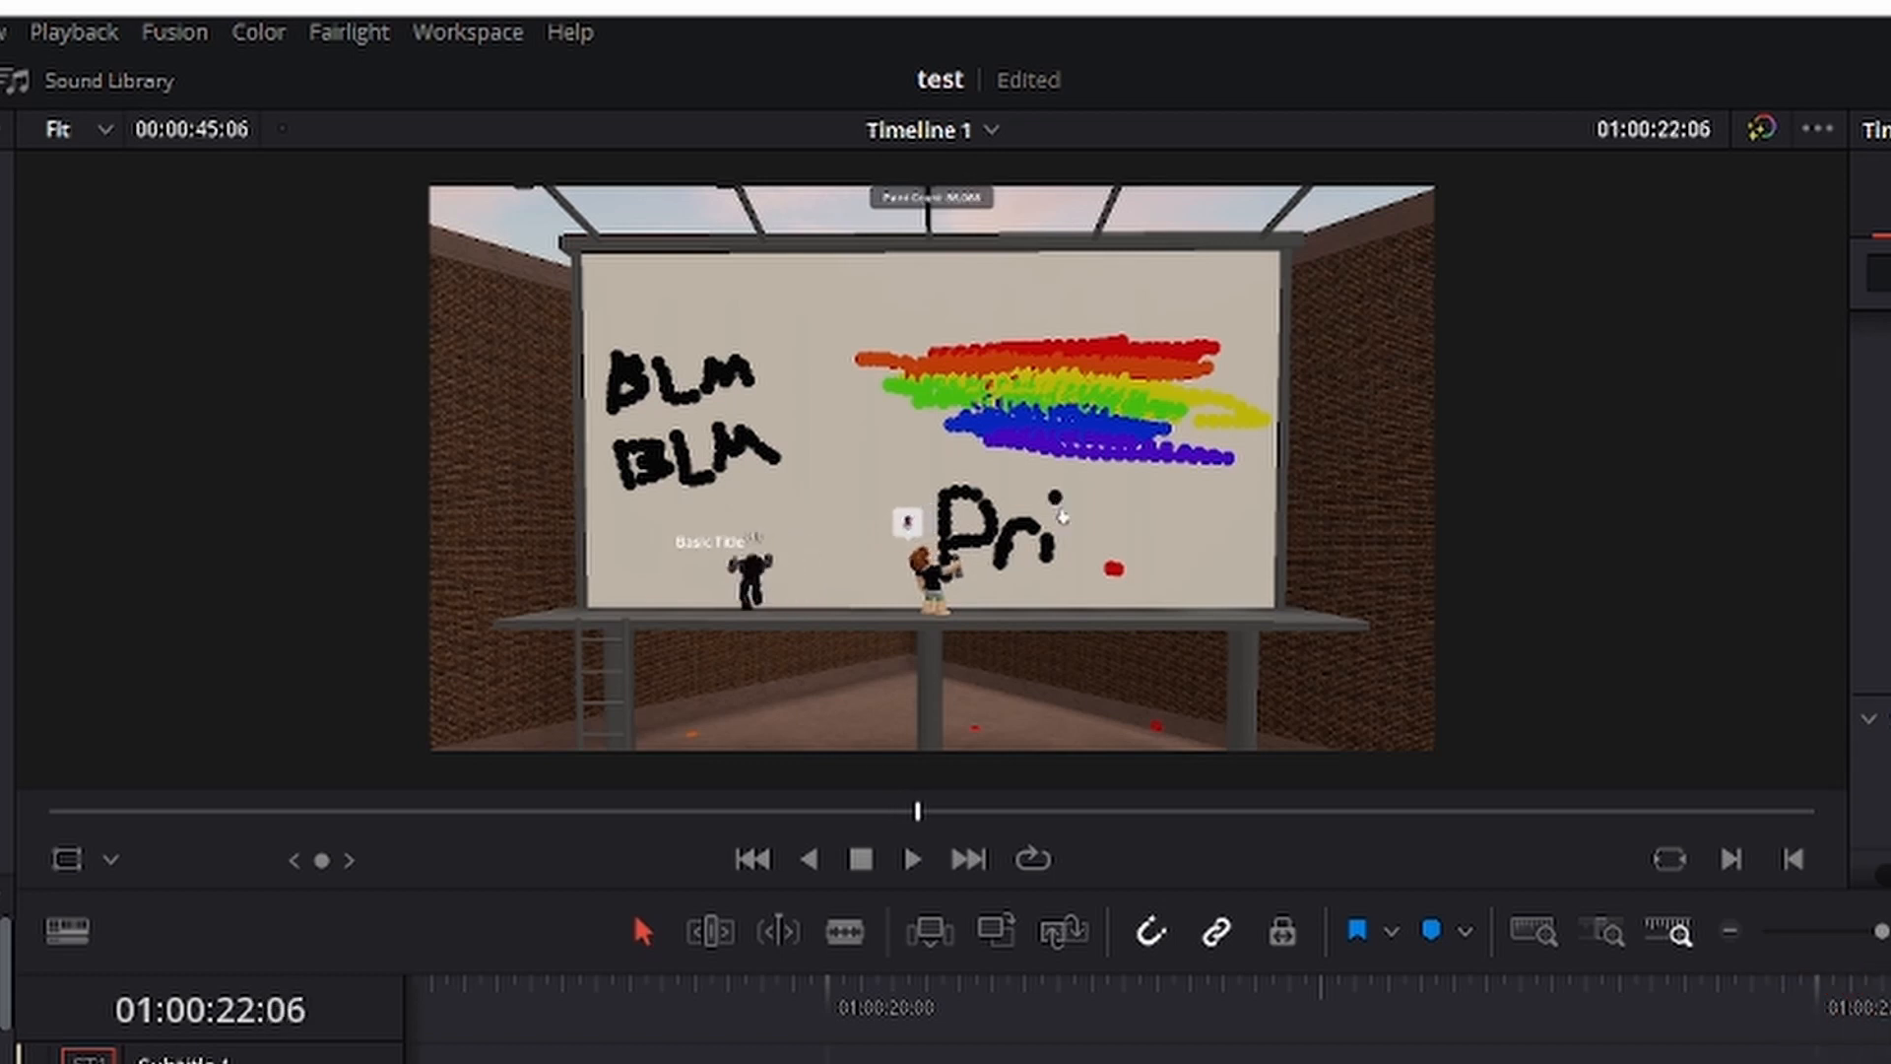
# Continue frame by frame to the title clip's end, keyframing Position to follow the character right and finish at X 842.999, Y 401.
pyautogui.press('Right')
pyautogui.press('Right')
pyautogui.press('Right')
pyautogui.press('Right')
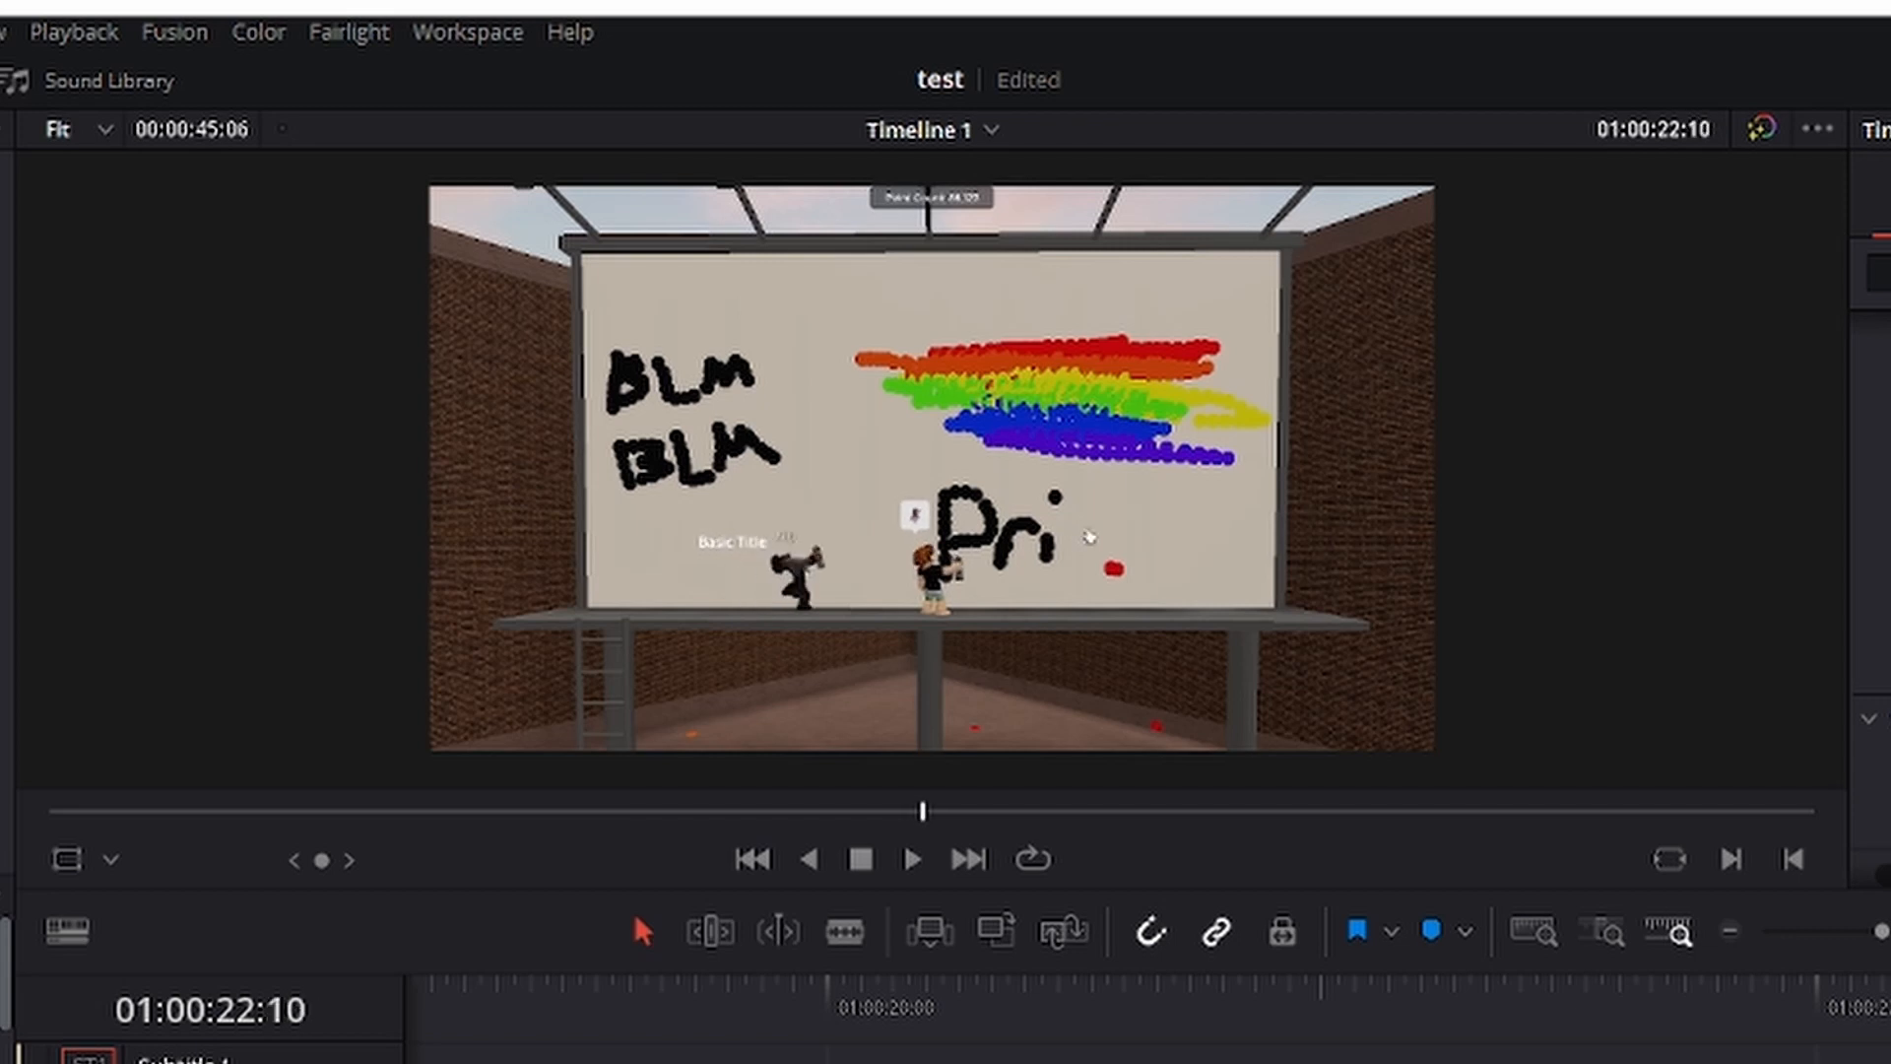
pyautogui.press('Right')
pyautogui.press('Right')
pyautogui.press('Right')
pyautogui.press('Right')
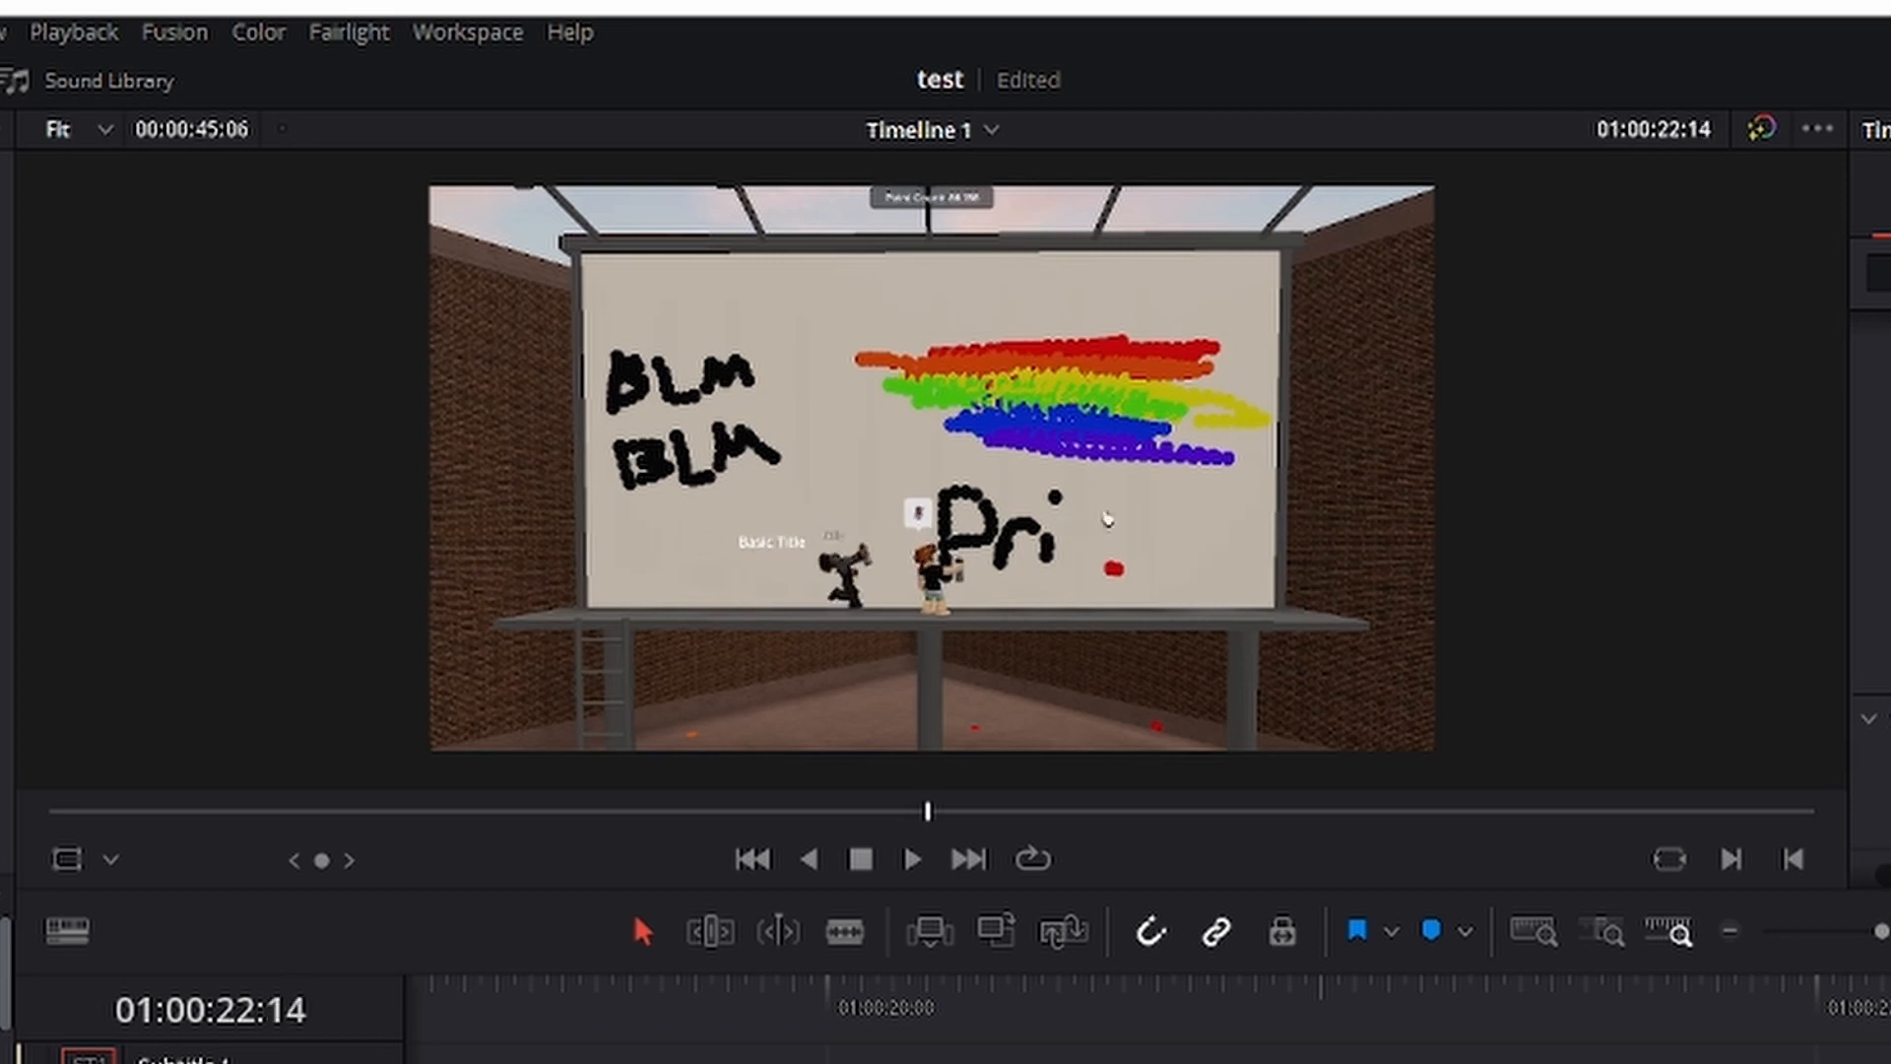
pyautogui.press('Right')
pyautogui.press('Right')
pyautogui.press('Right')
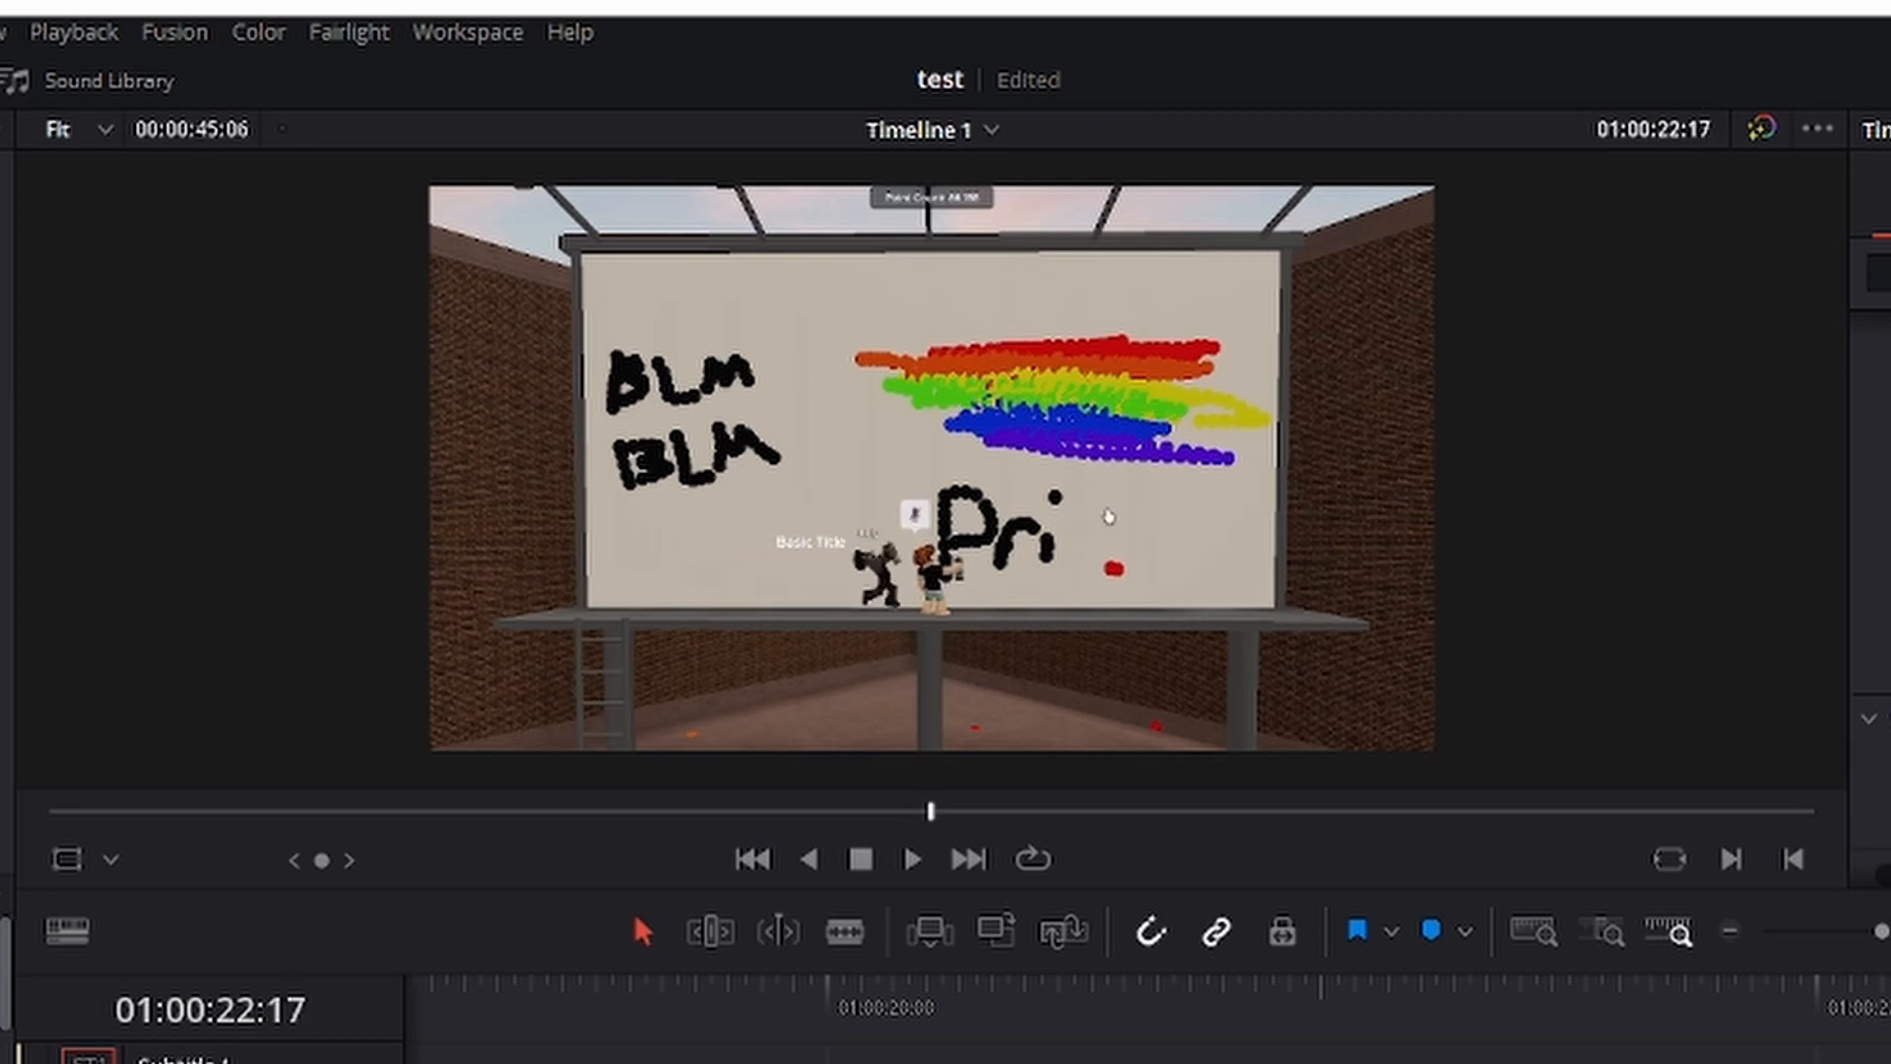
pyautogui.press('Right')
pyautogui.press('Right')
pyautogui.press('Right')
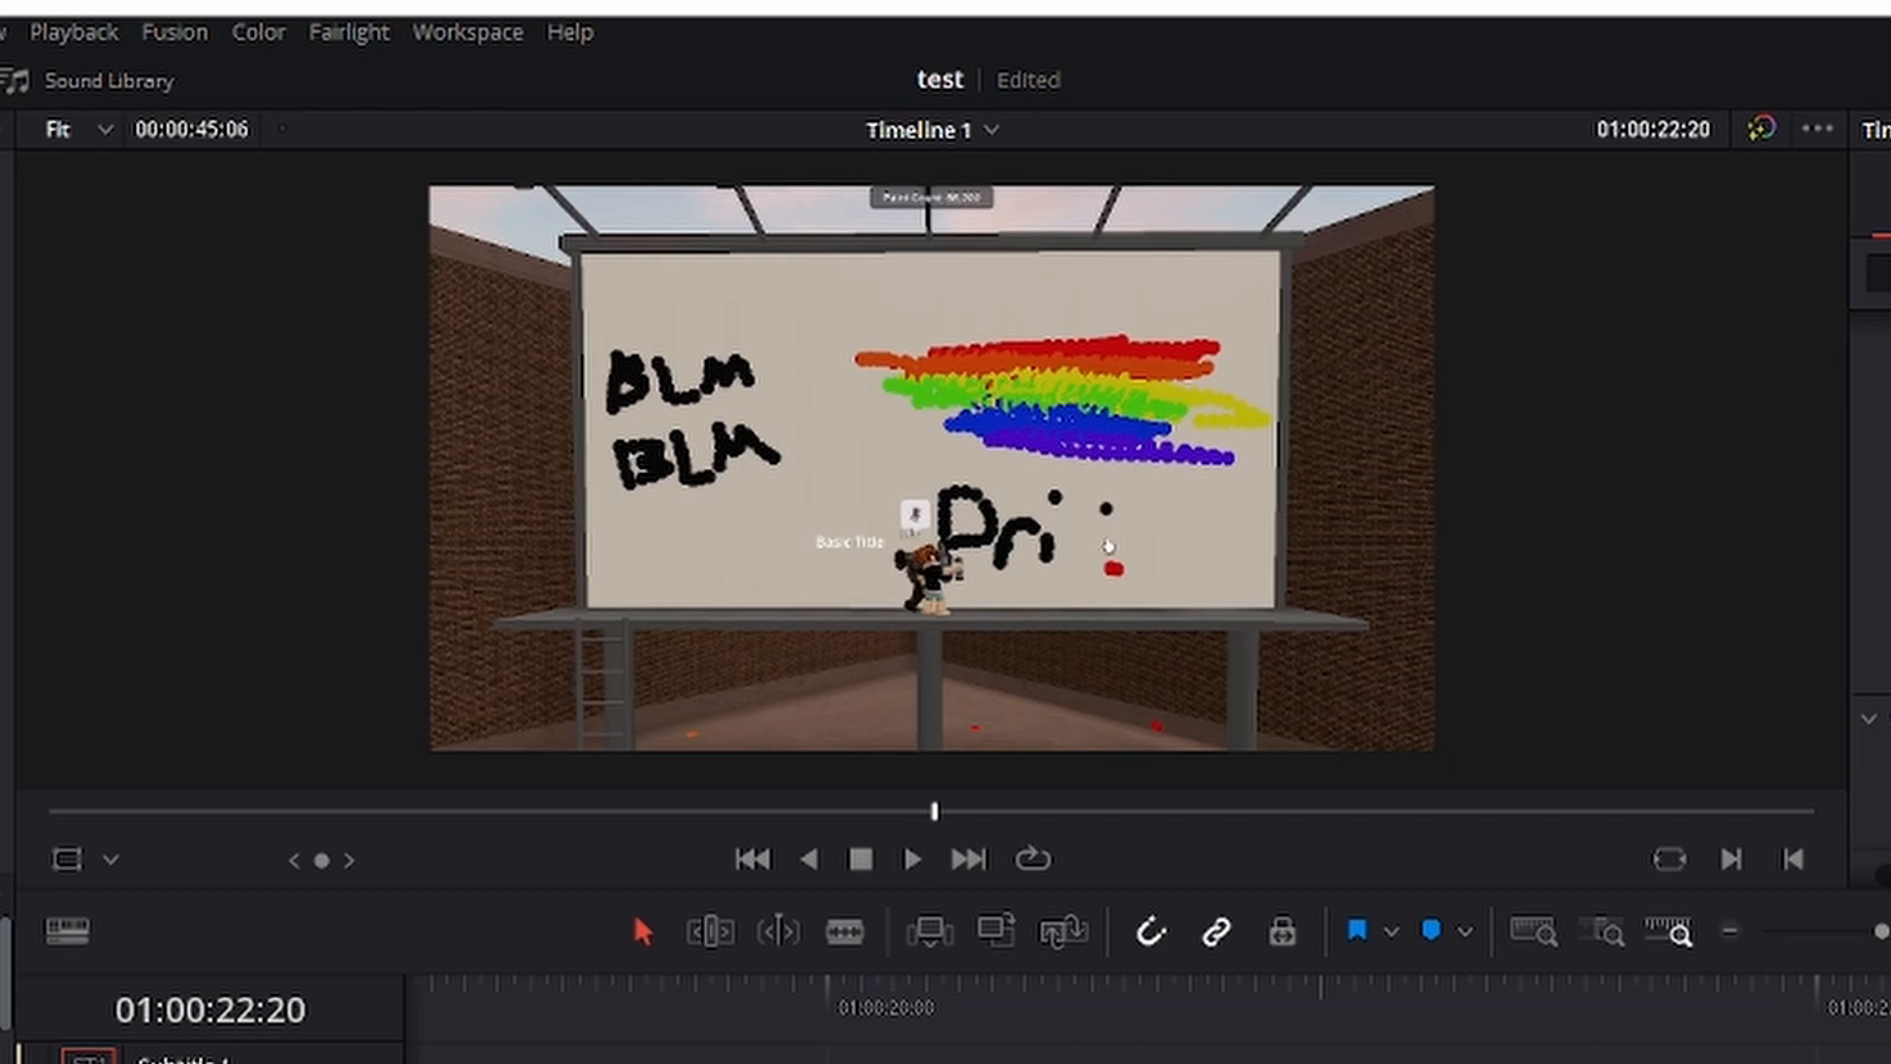
pyautogui.press('Right')
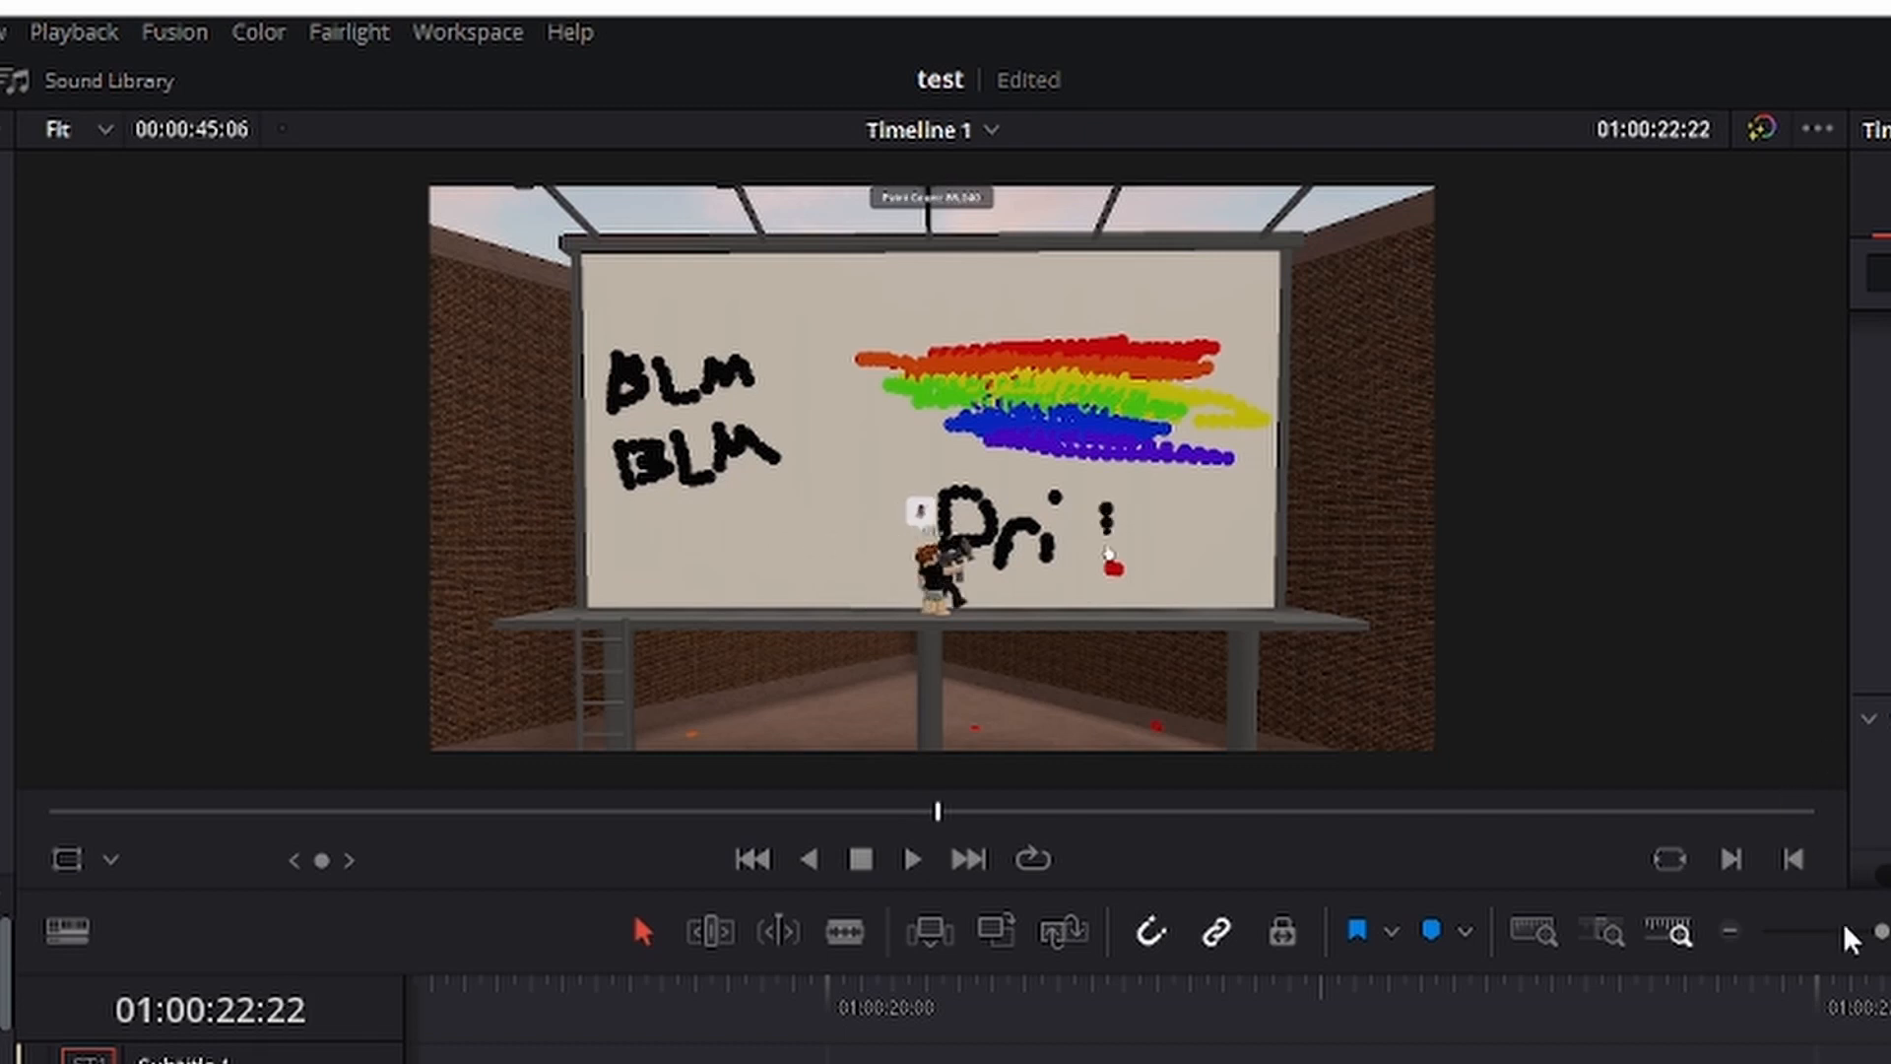
# Play the unzoomed title segment from its start to check how the text follows the character.
pyautogui.moveTo(1384, 1019); pyautogui.dragTo(537, 1001)
pyautogui.press('space')
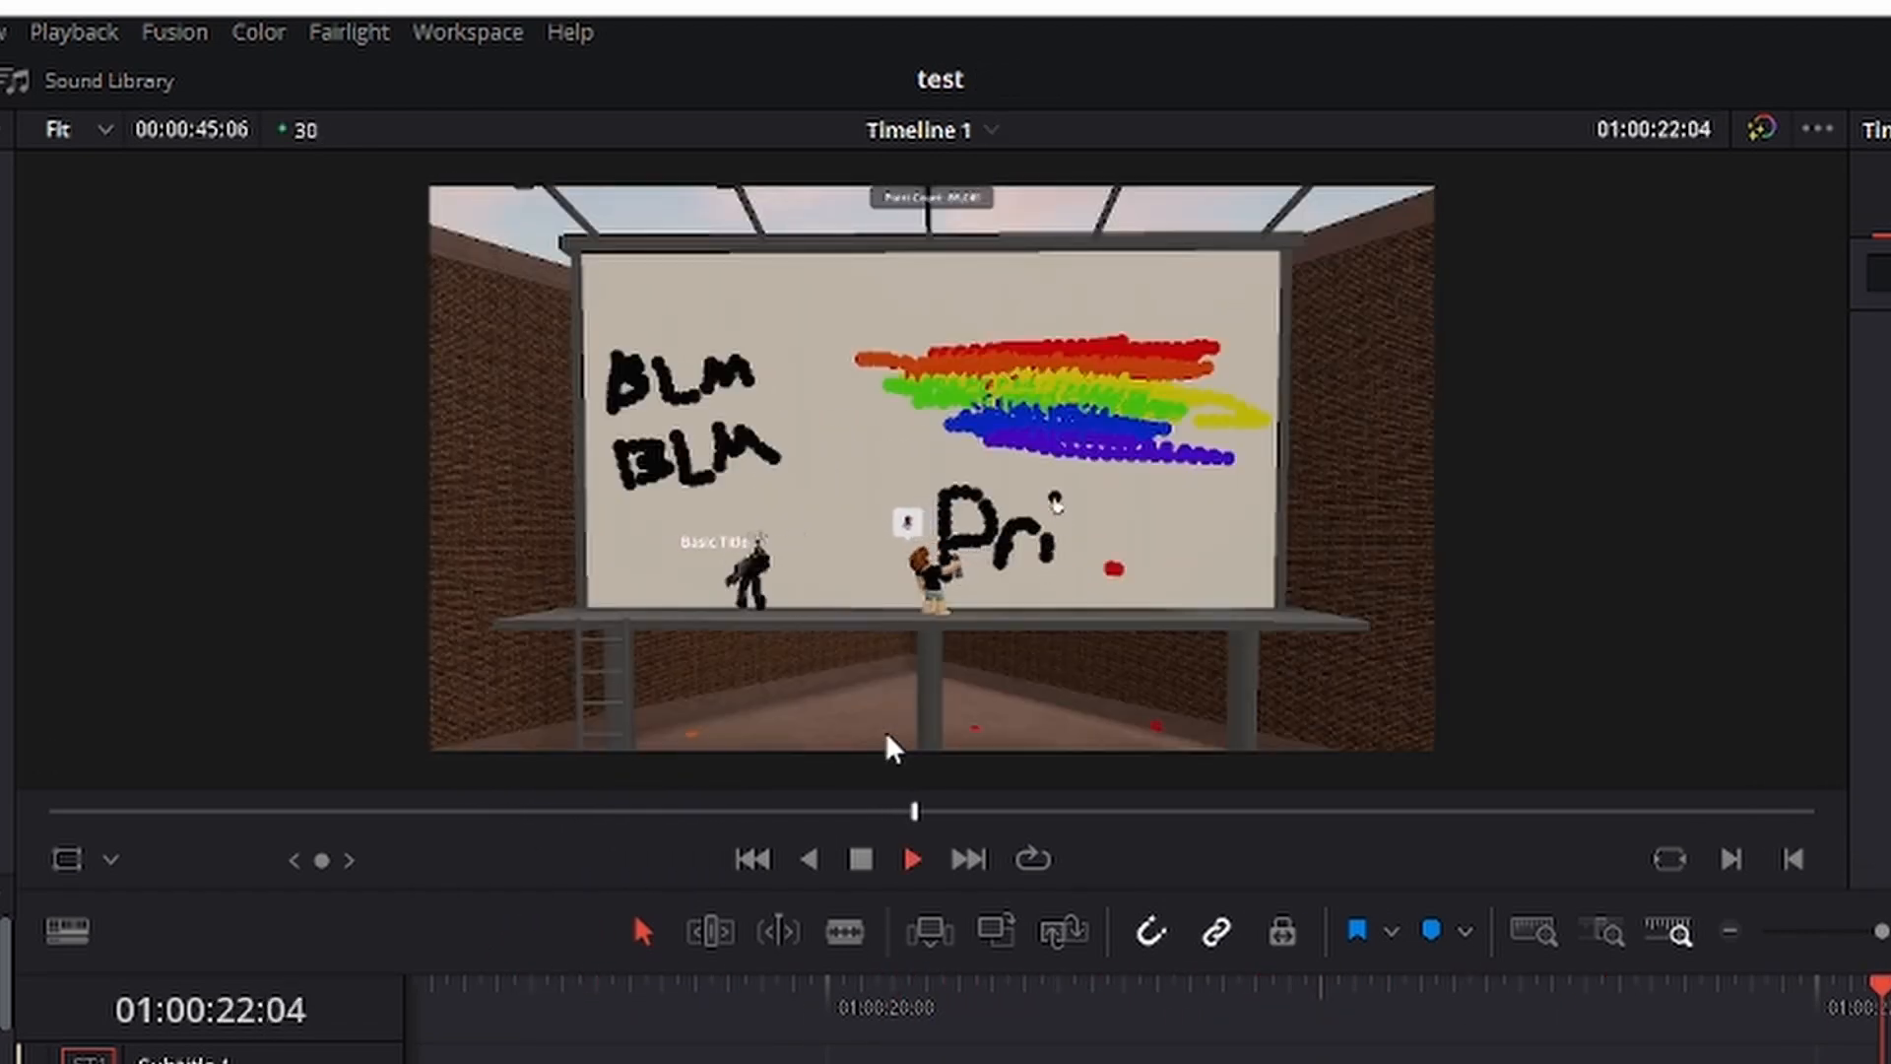
pyautogui.press('space')
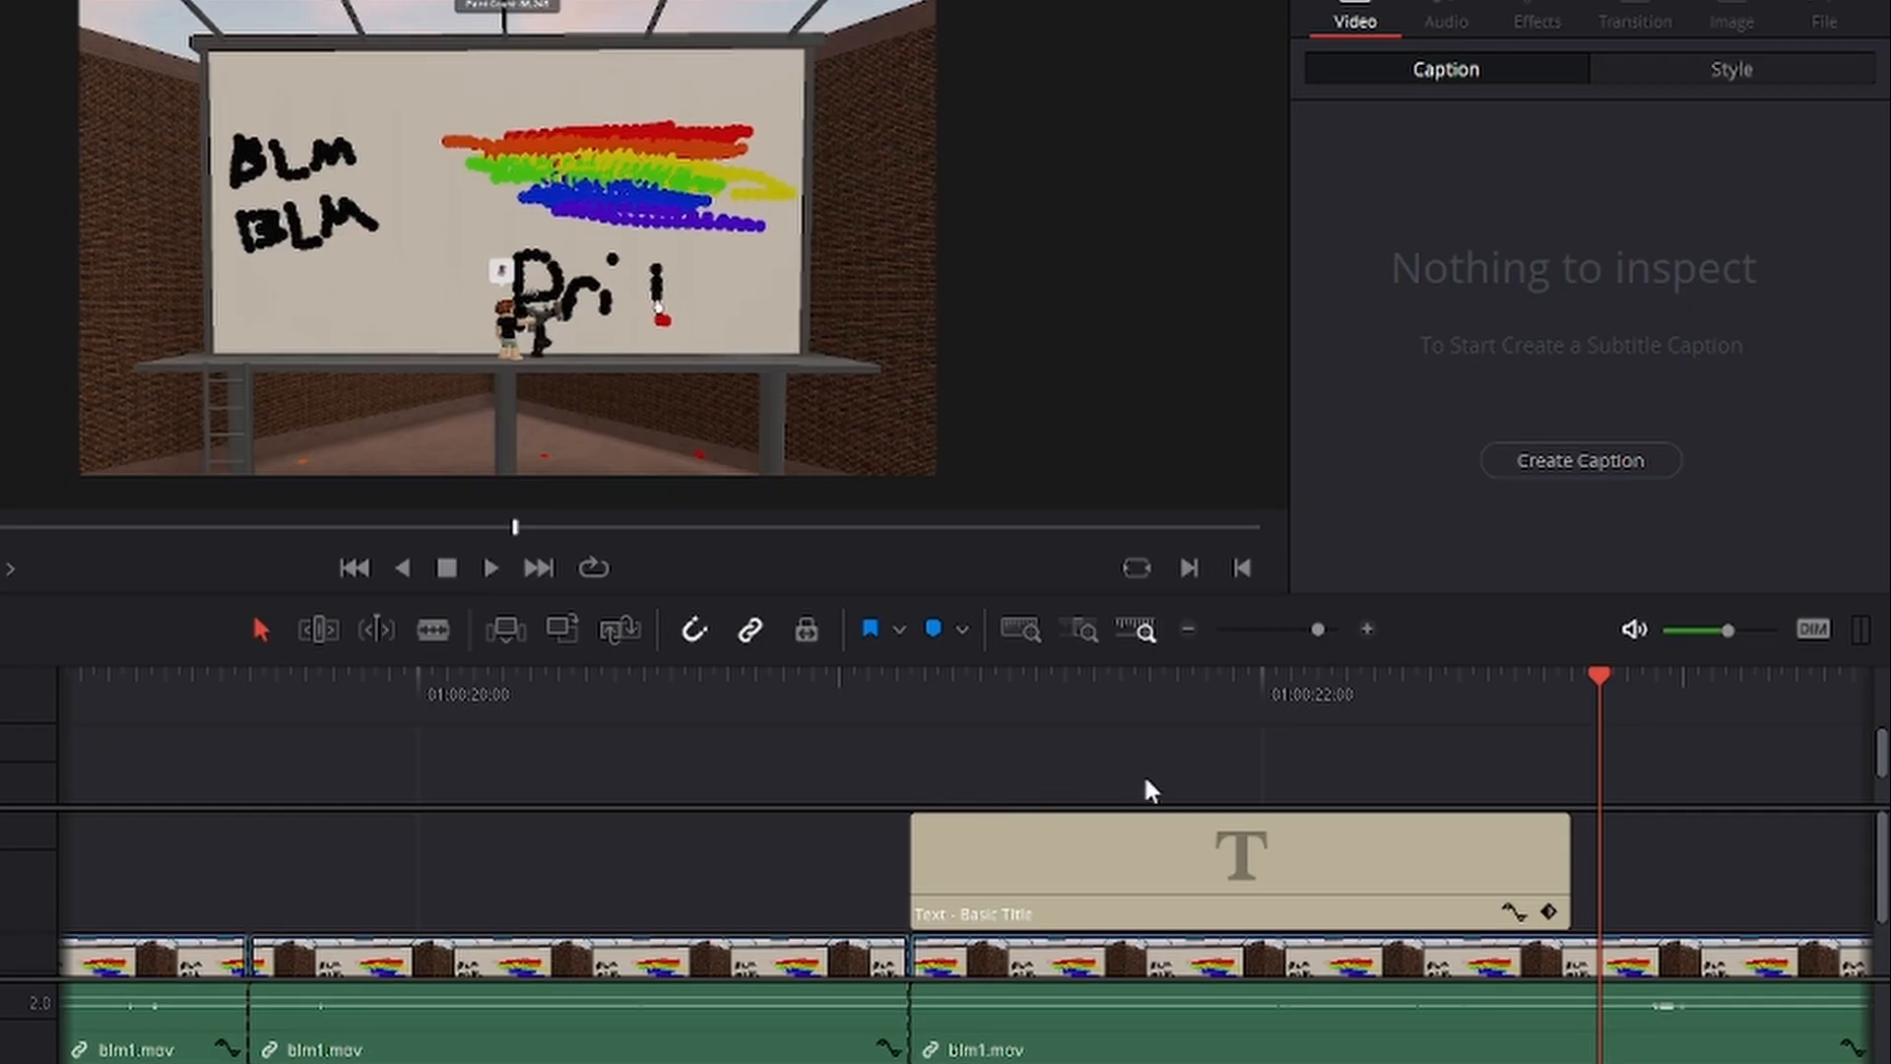
# Select the Basic Title clip and scrub between its start and 01:00:22:00 to review its Position and Zoom keyframes.
pyautogui.click(965, 870)
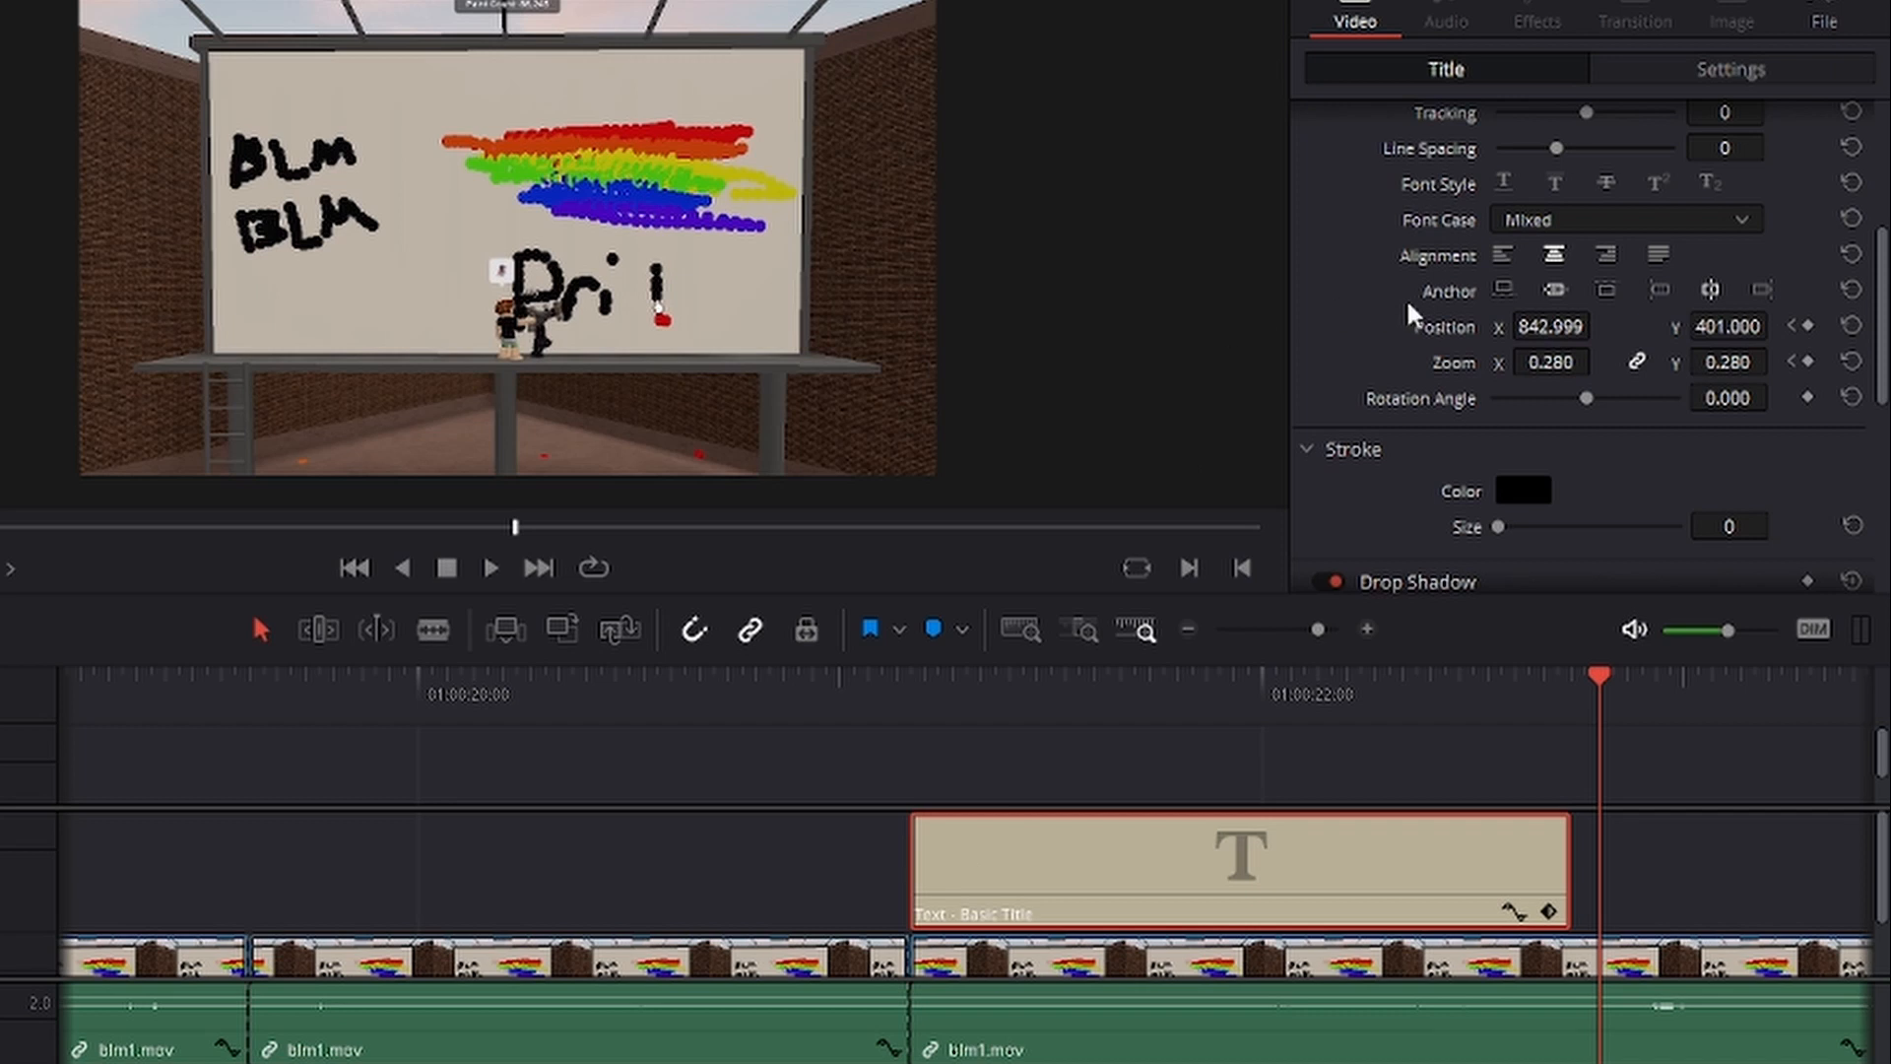
pyautogui.scroll(2, 1414, 311)
pyautogui.scroll(-2, 1415, 311)
pyautogui.moveTo(1606, 680); pyautogui.dragTo(940, 737)
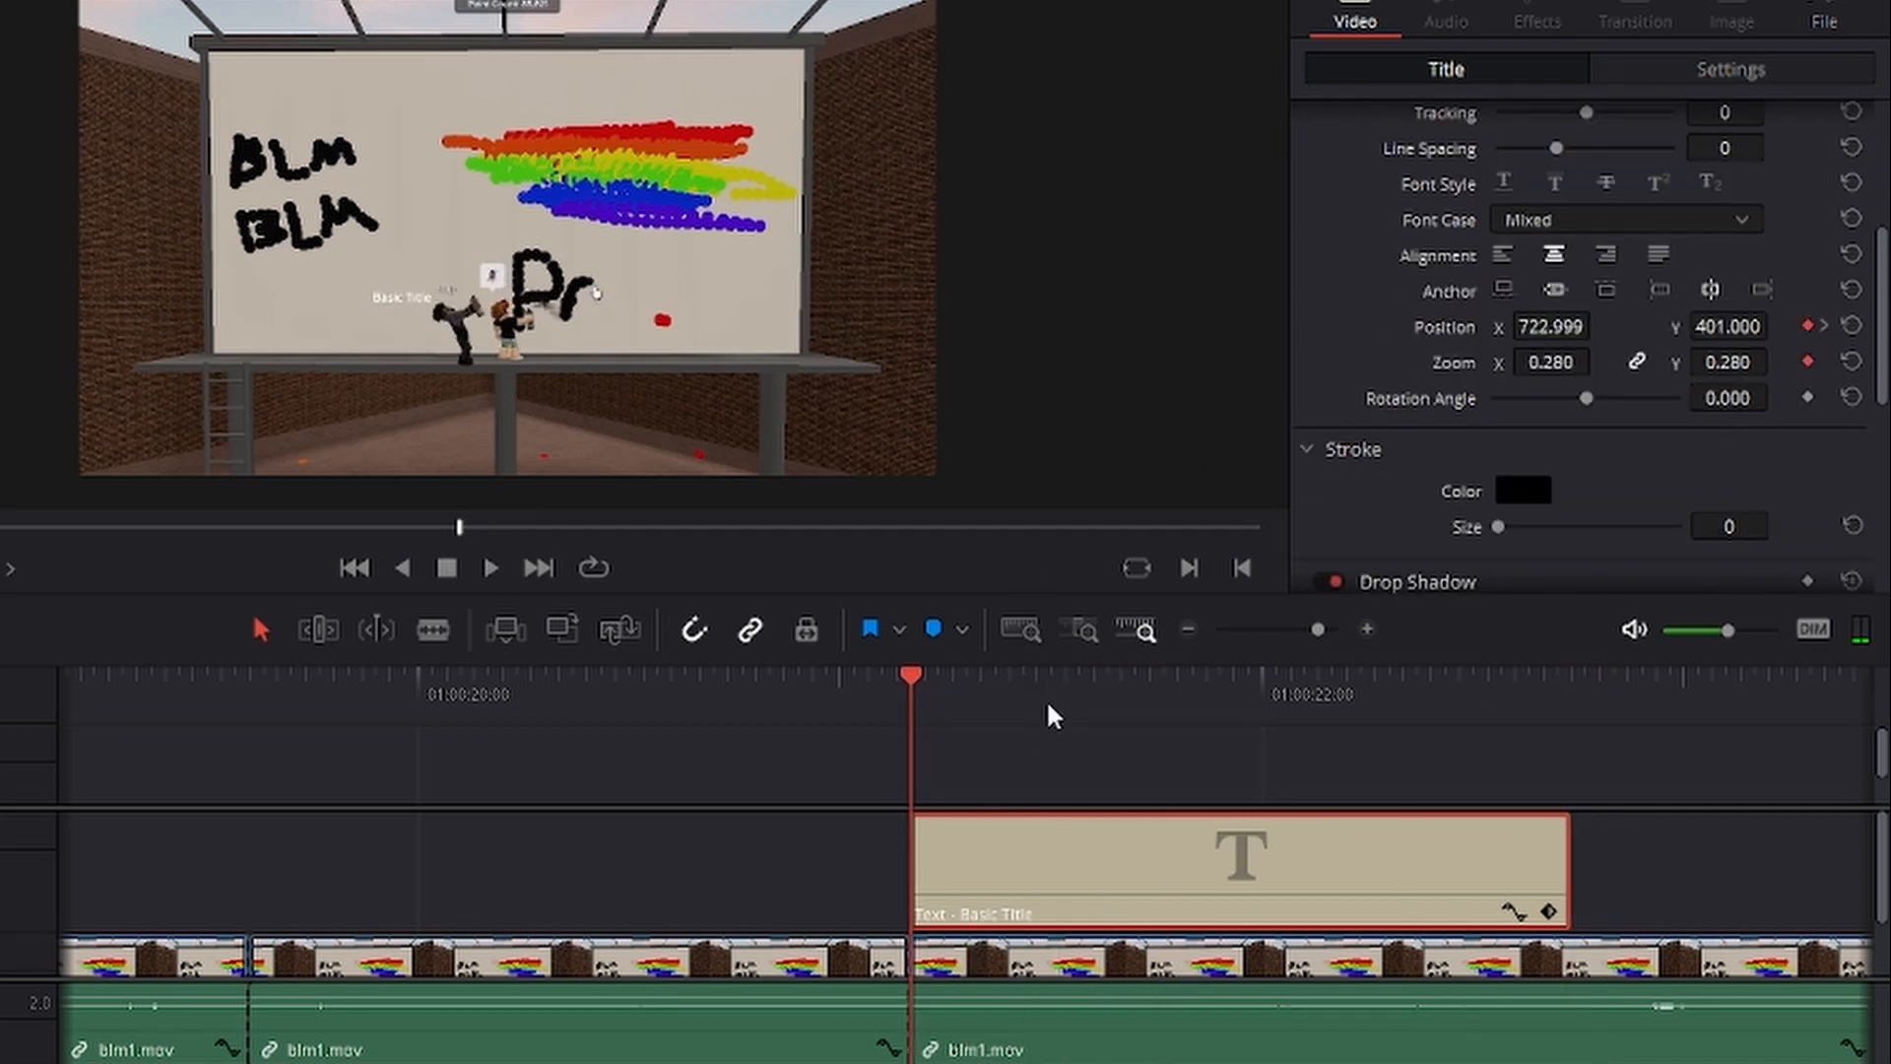
pyautogui.moveTo(1108, 696); pyautogui.dragTo(1262, 690)
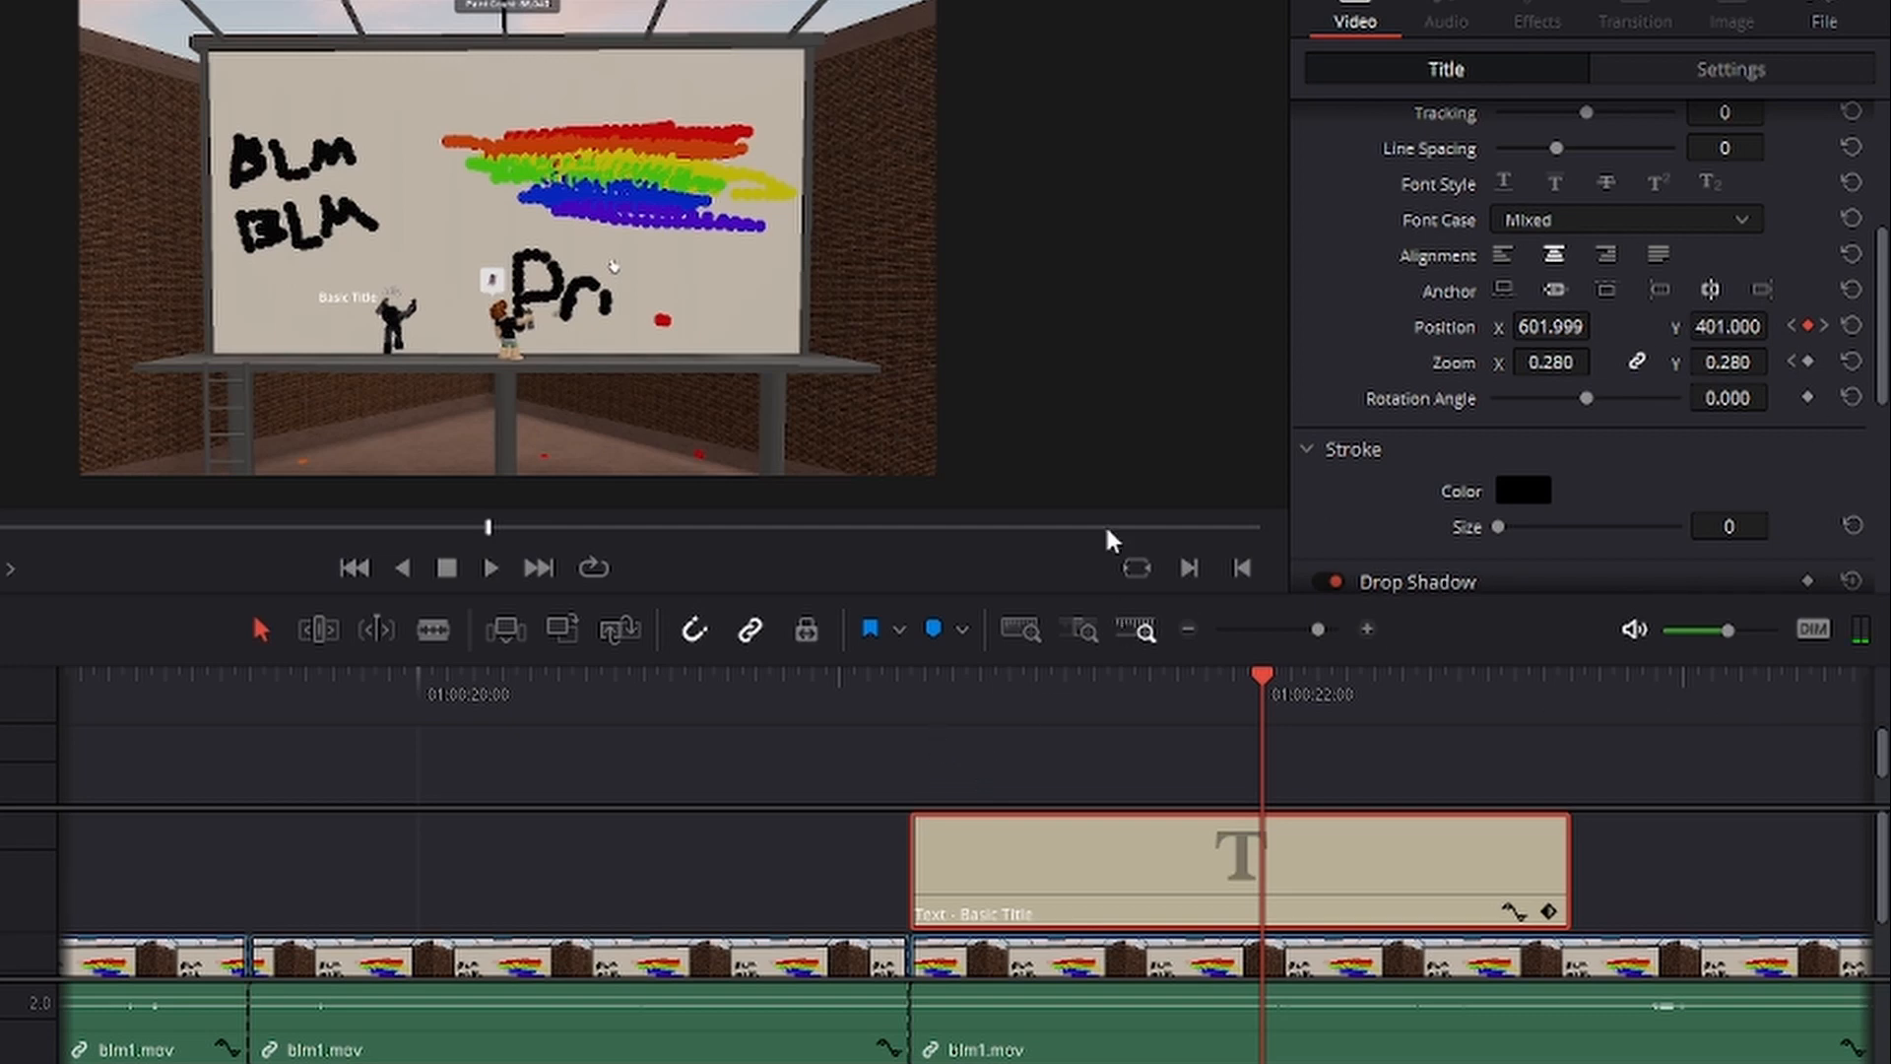
pyautogui.click(907, 703)
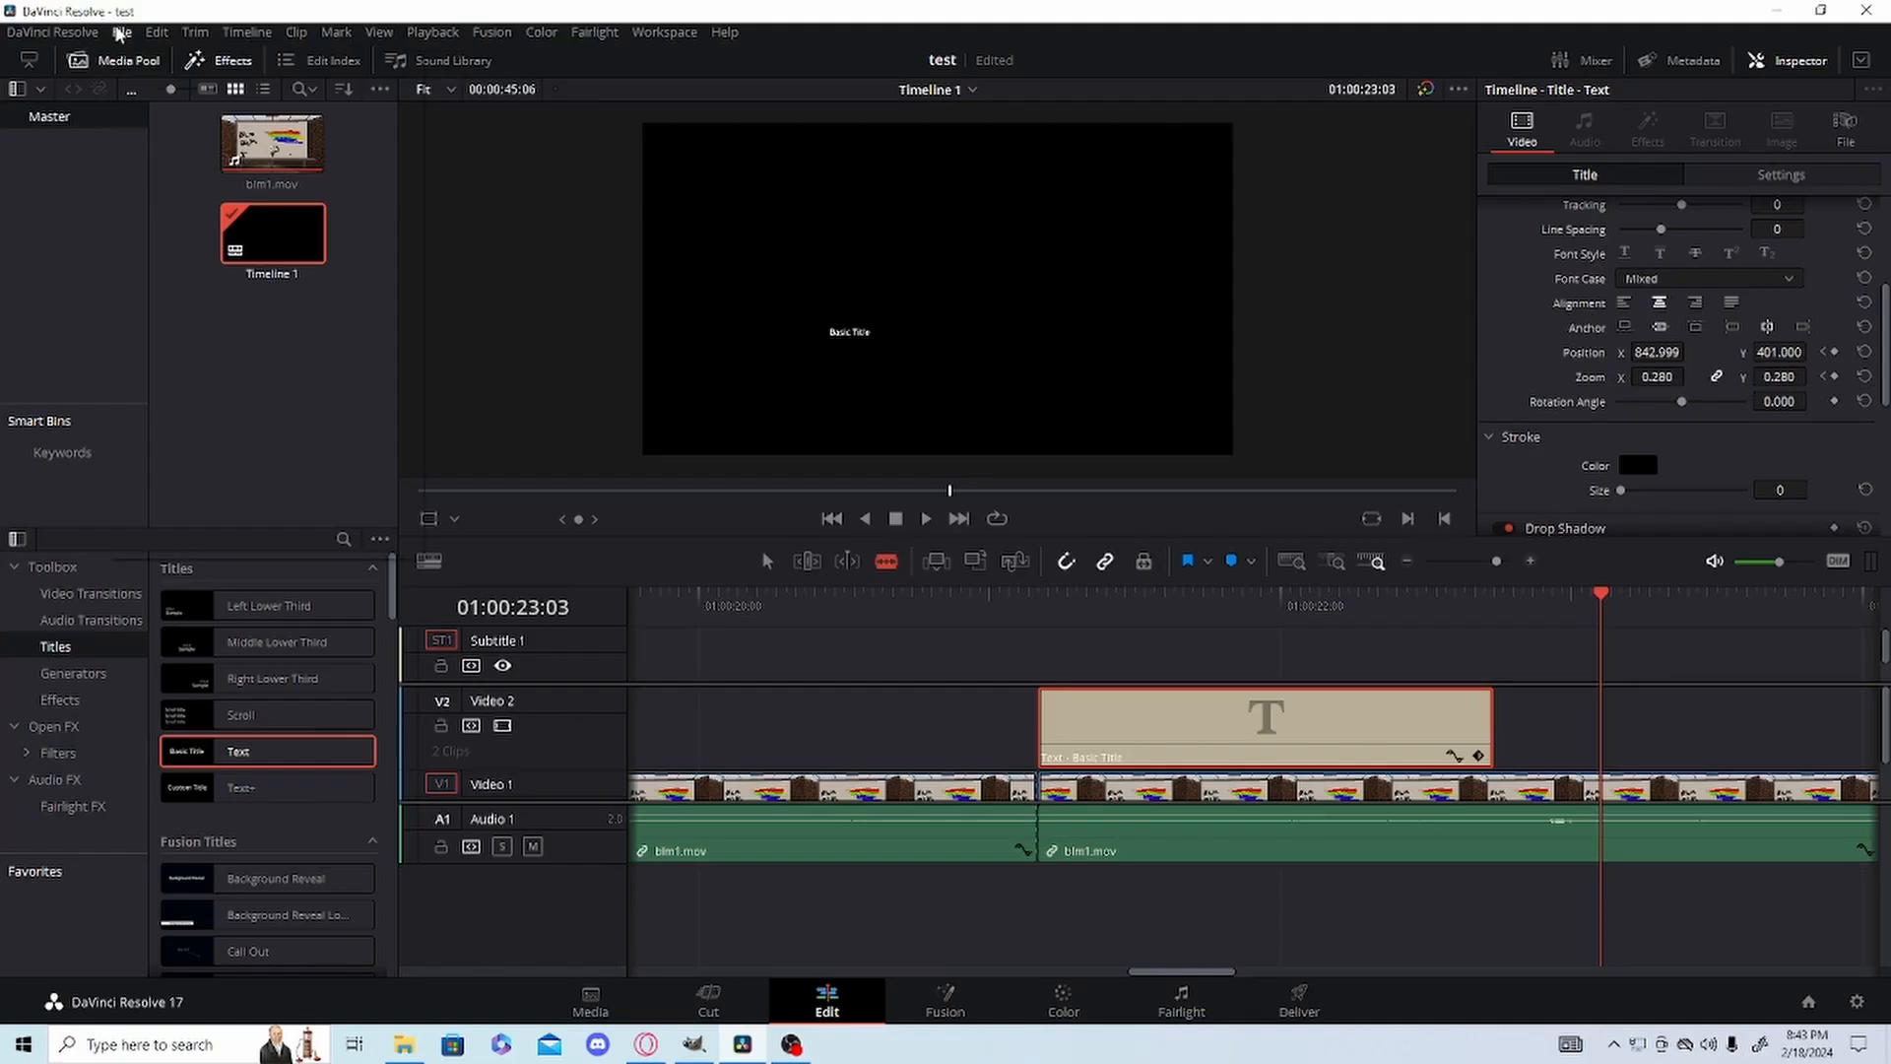
# Import the image turtle.jpg from the Downloads folder into the media pool.
pyautogui.click(122, 31)
pyautogui.moveTo(167, 236)
pyautogui.click(549, 264)
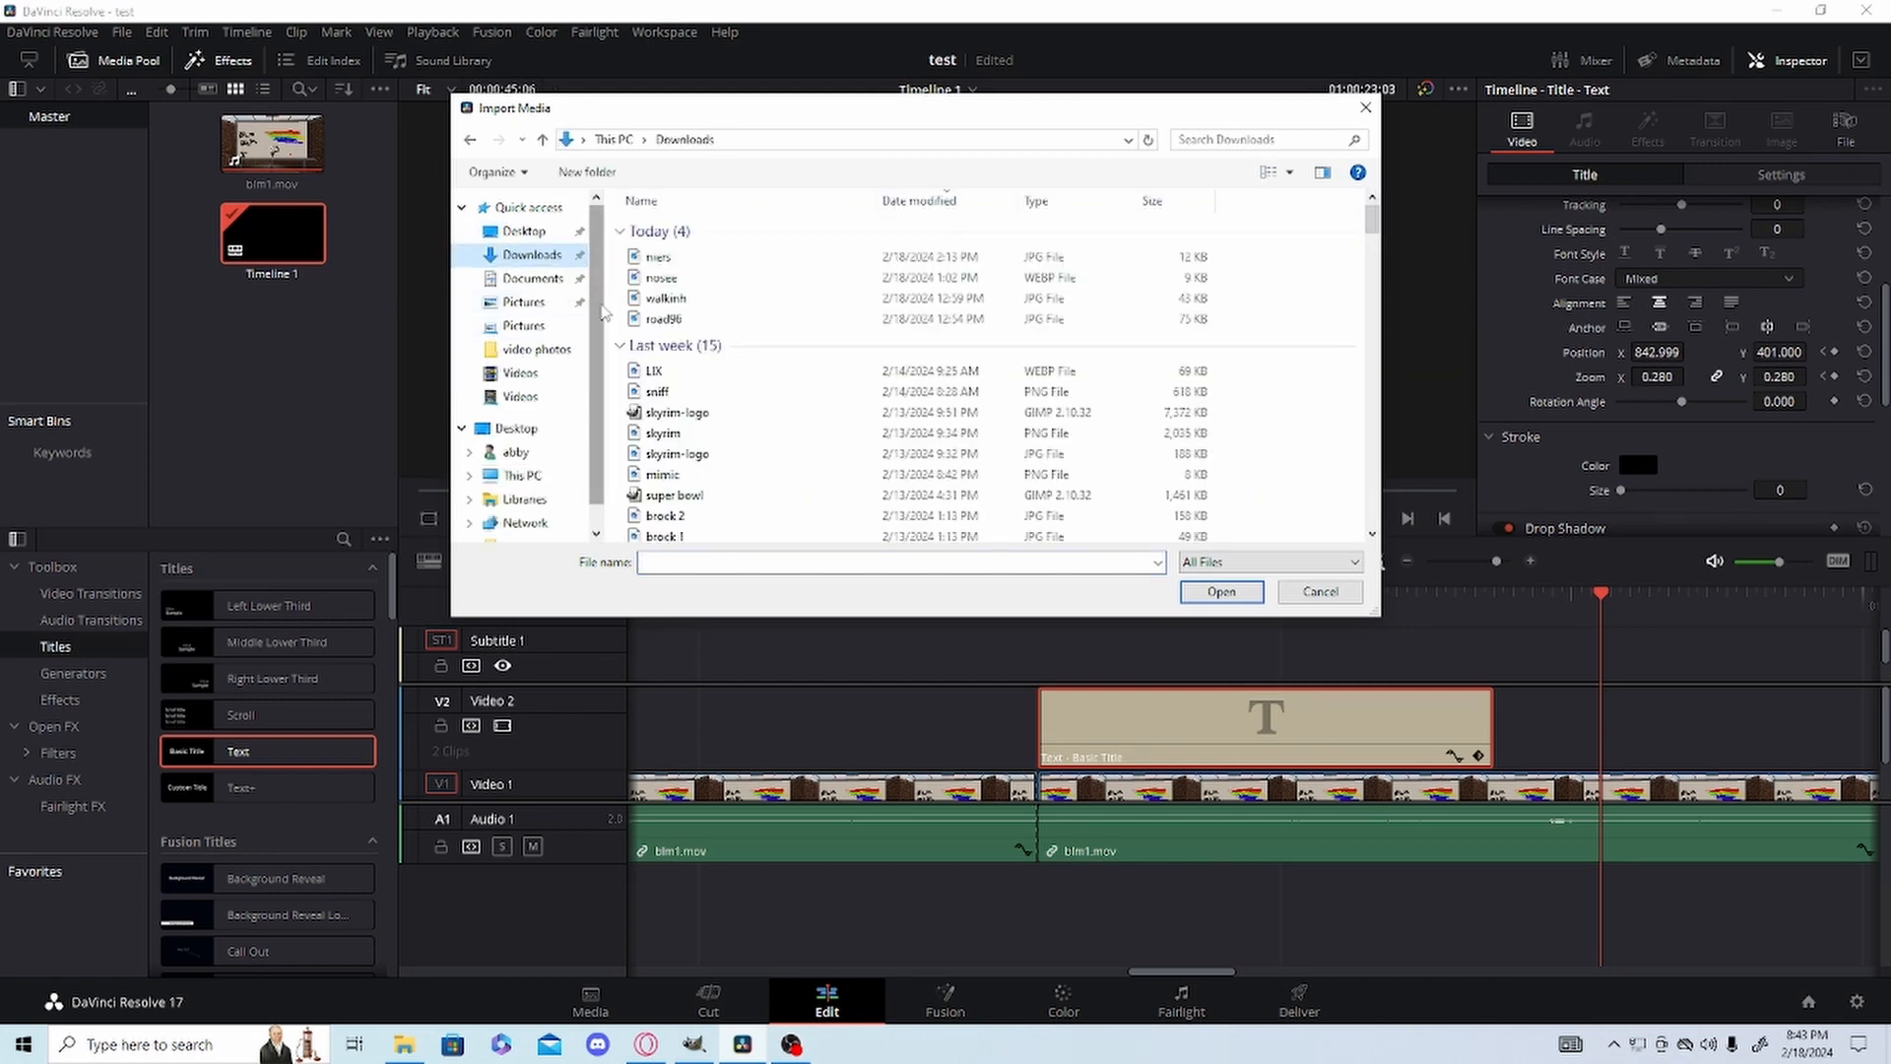
pyautogui.scroll(-3, 680, 305)
pyautogui.scroll(-10, 687, 305)
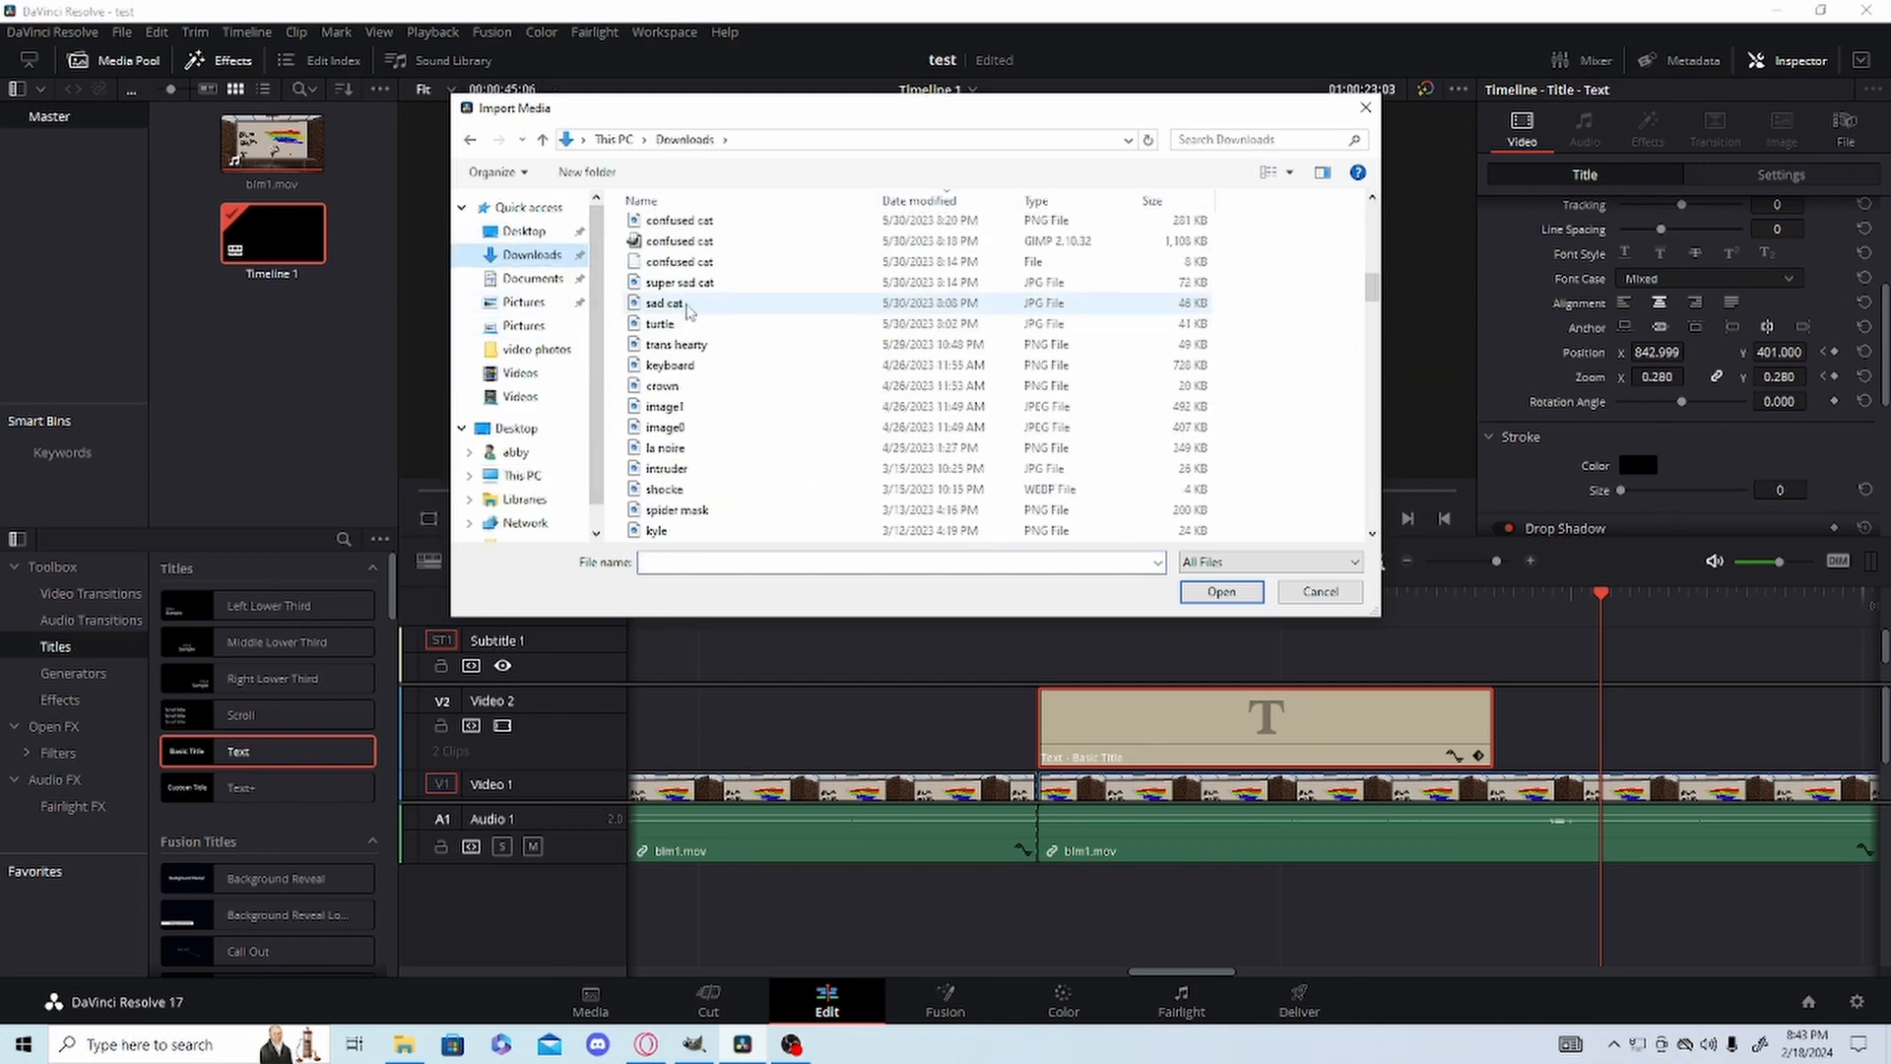
pyautogui.click(658, 262)
pyautogui.doubleClick(657, 267)
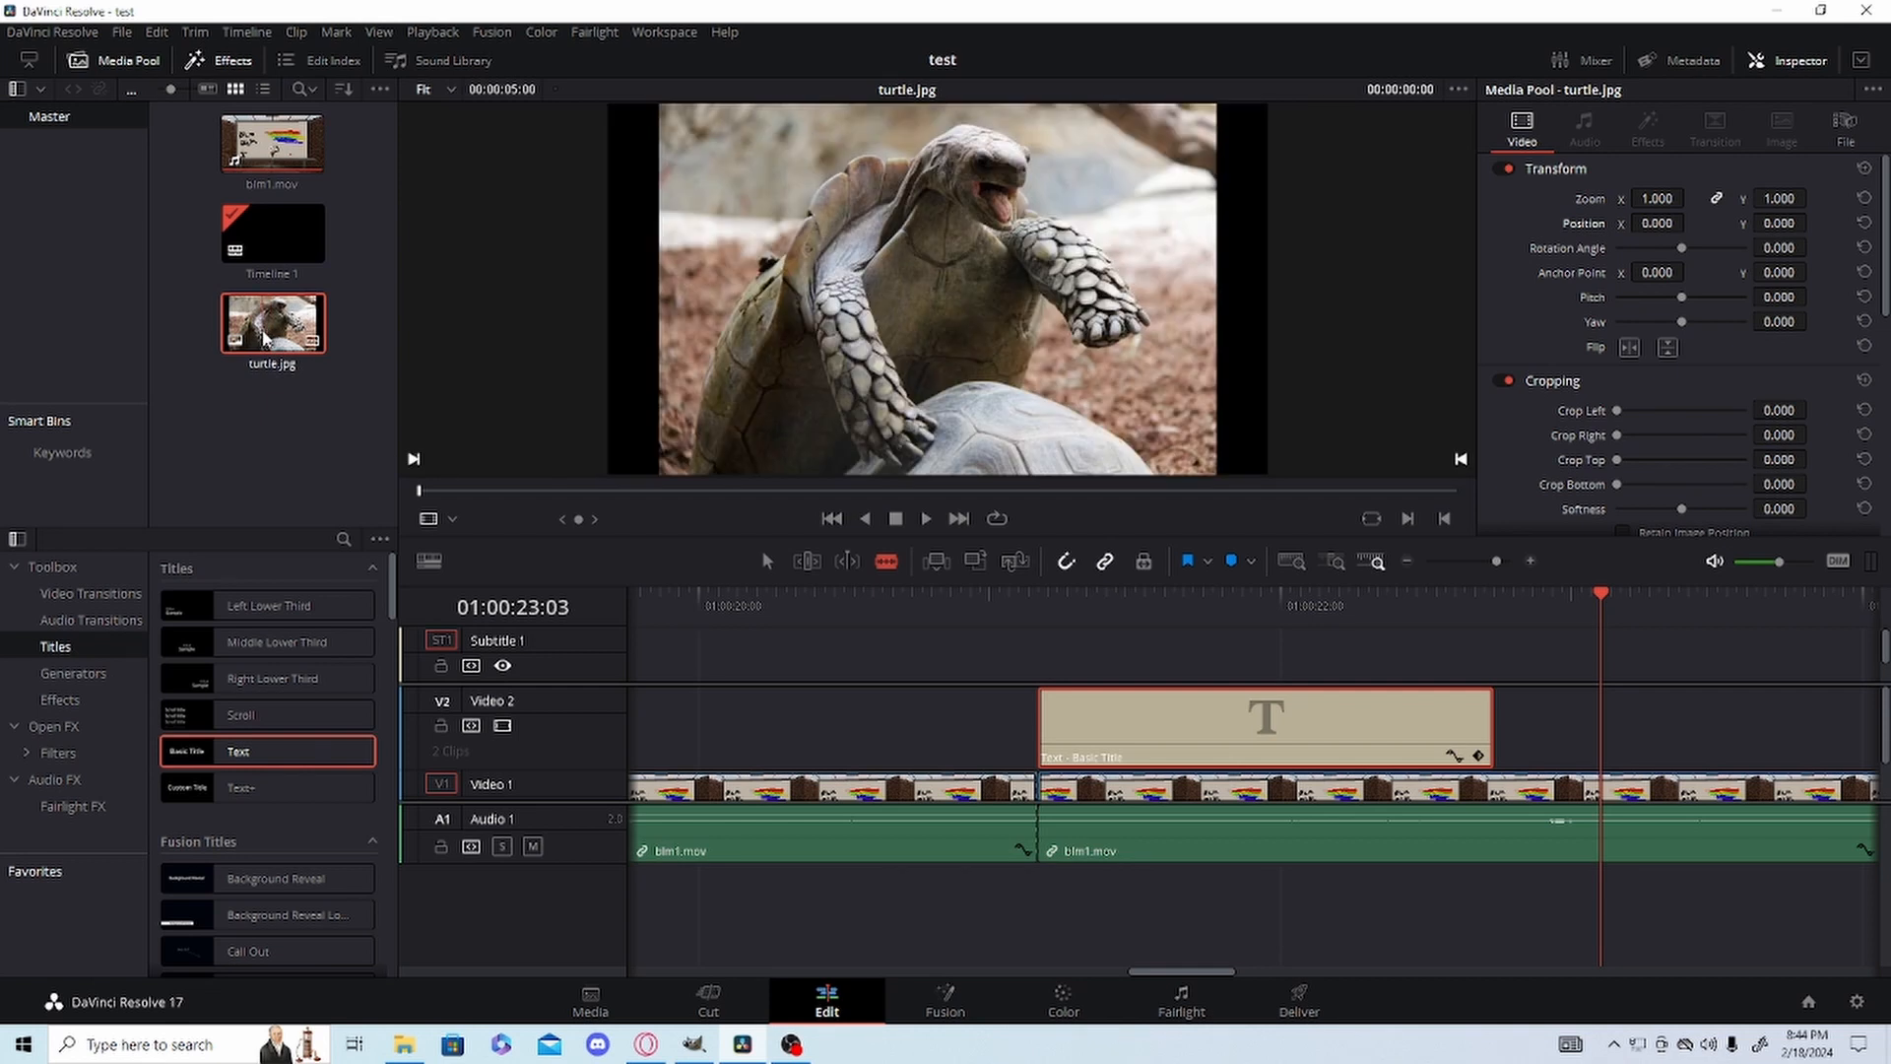
# Place turtle.jpg on Video 2 directly after the Text title, keeping the Video 1 clips intact.
pyautogui.moveTo(264, 338); pyautogui.dragTo(1508, 774)
pyautogui.hotkey('ctrl', 'z')
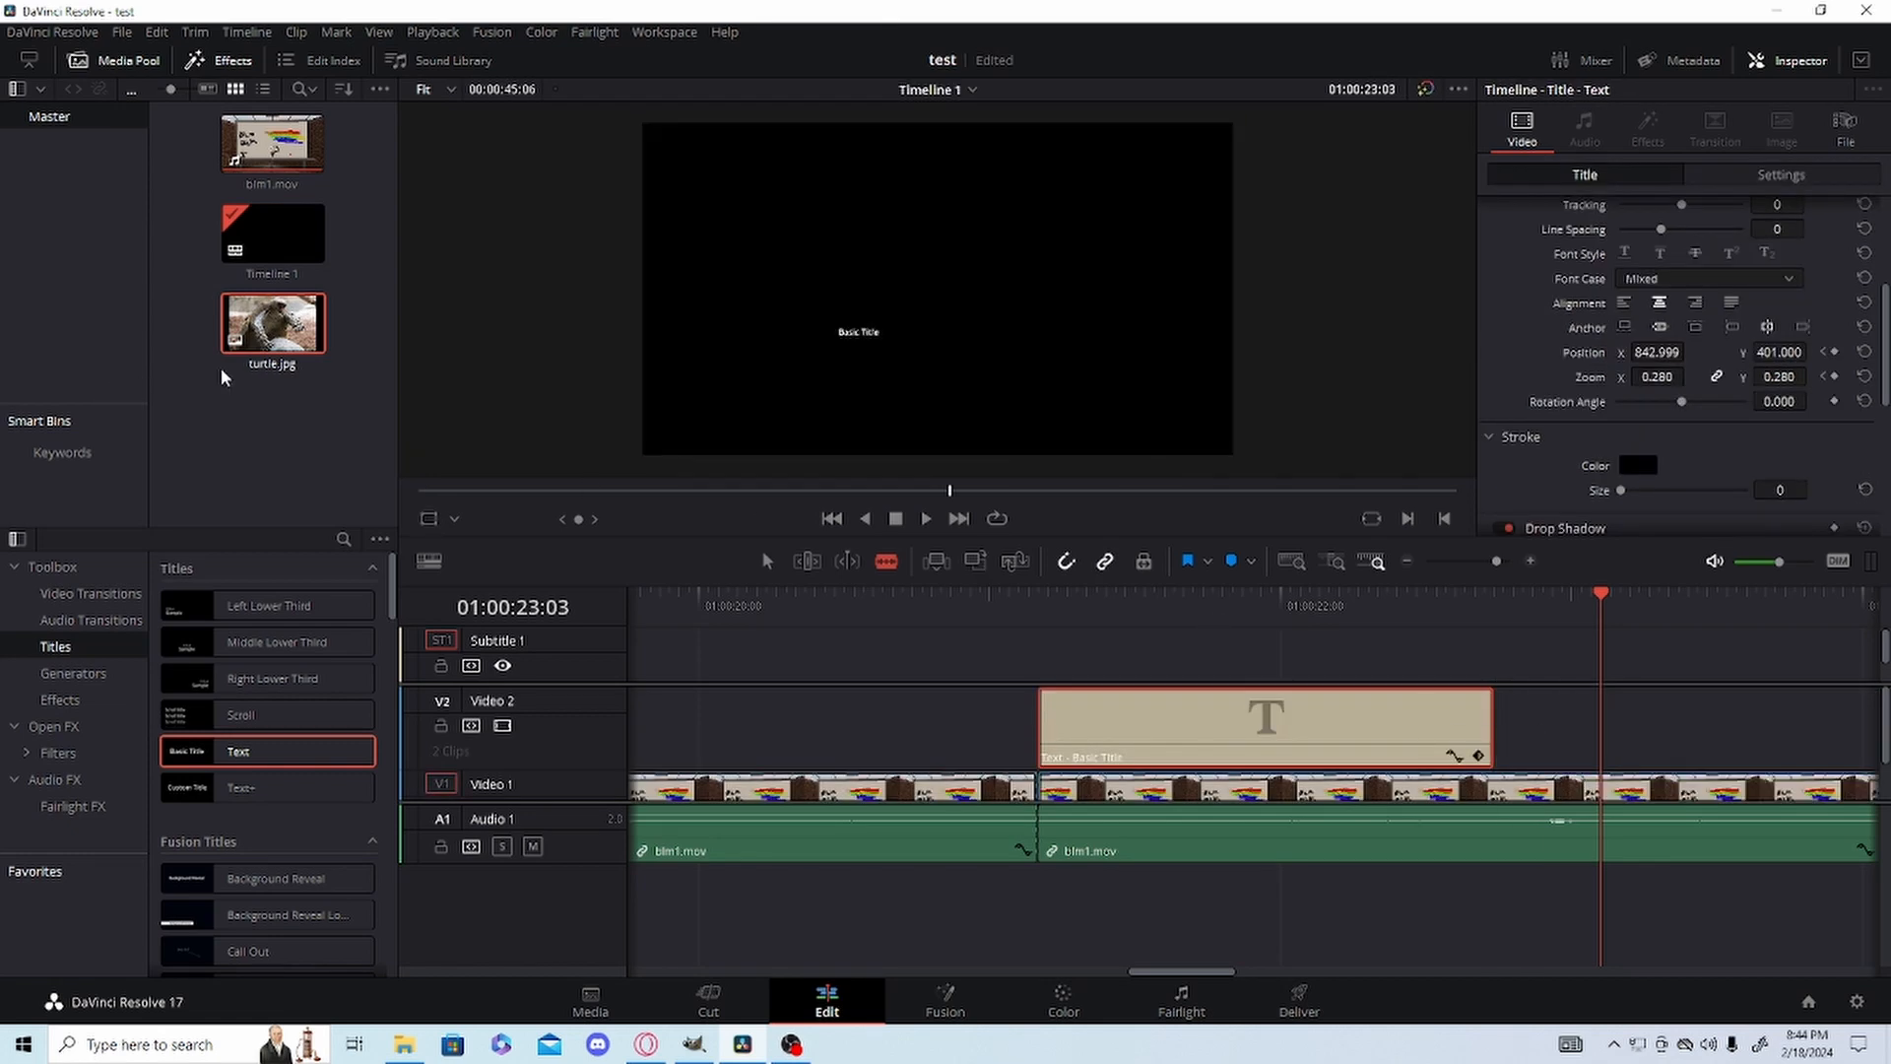
pyautogui.moveTo(307, 336); pyautogui.dragTo(1399, 751)
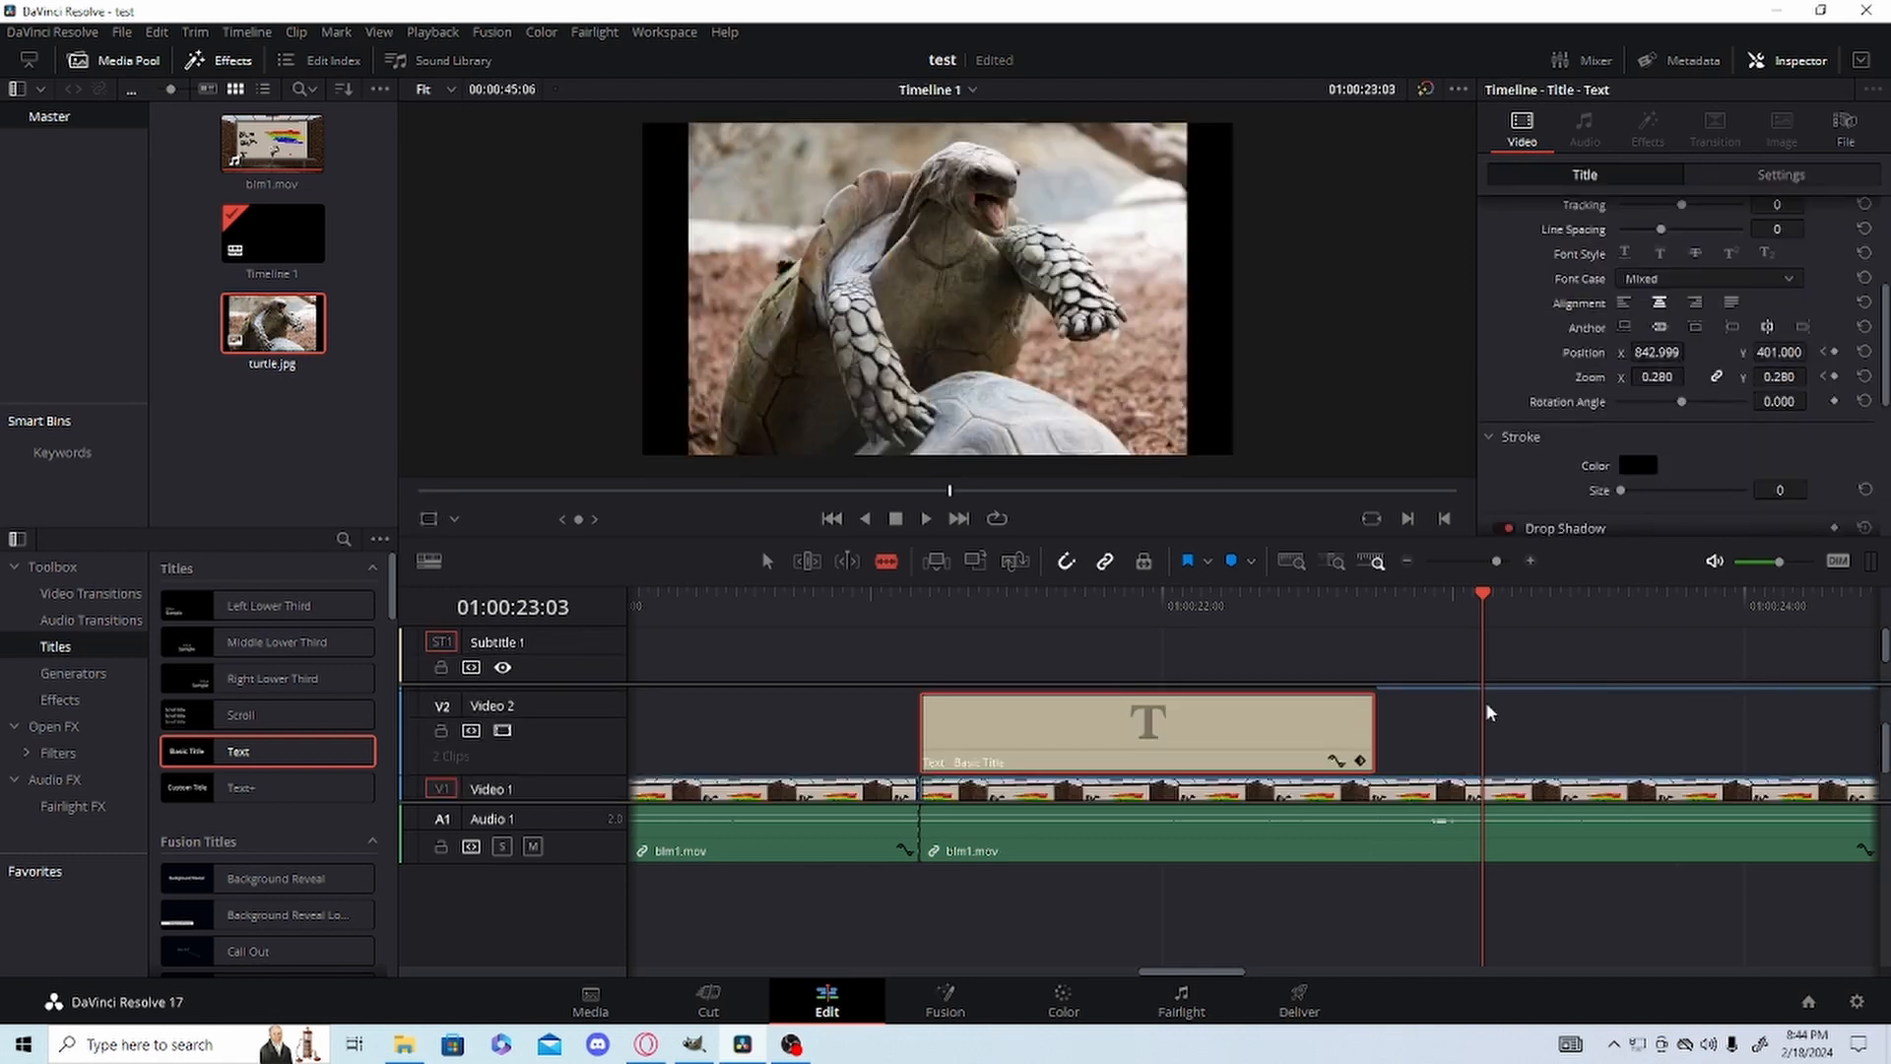
pyautogui.click(766, 561)
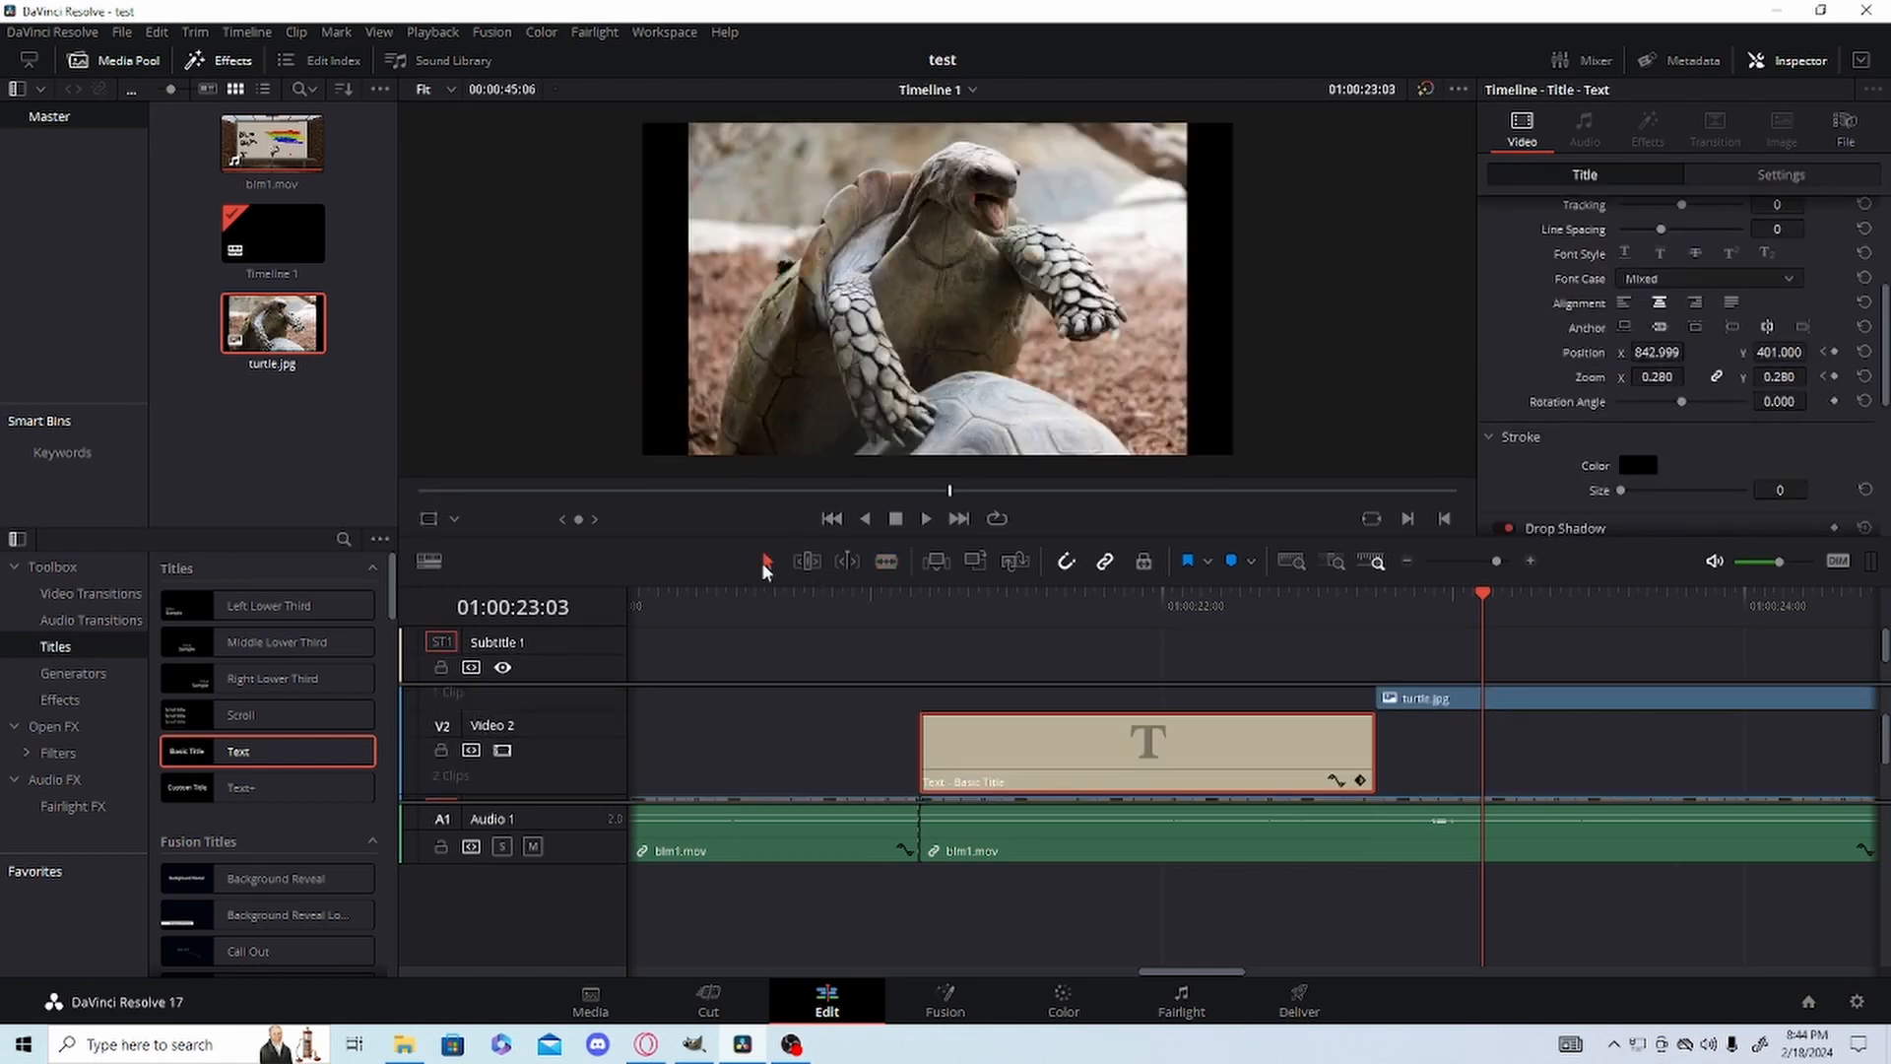
pyautogui.click(1452, 693)
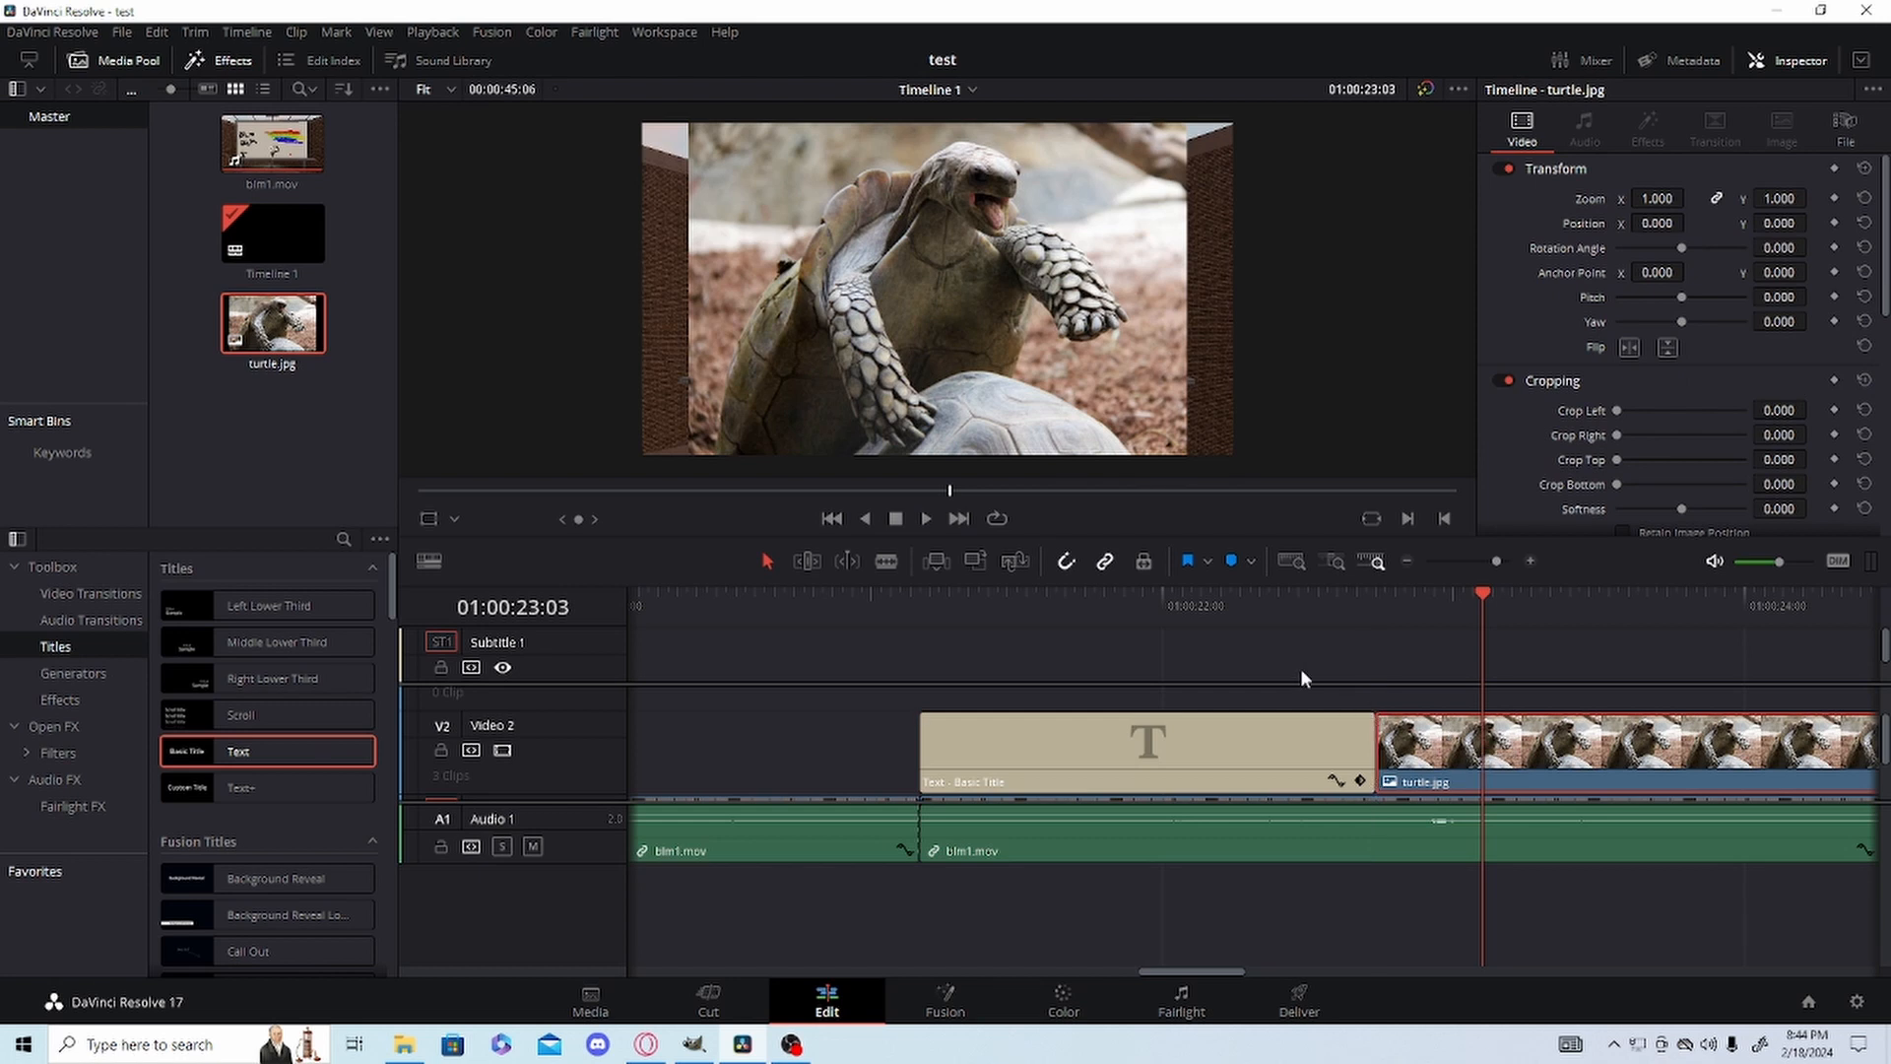
# Trim the end of the turtle.jpg clip on Video 2 to shorten it to about 3.5 seconds.
pyautogui.click(1409, 606)
pyautogui.moveTo(1481, 562)
pyautogui.mouseDown()
pyautogui.moveTo(1509, 560)
pyautogui.moveTo(1469, 577)
pyautogui.mouseUp()
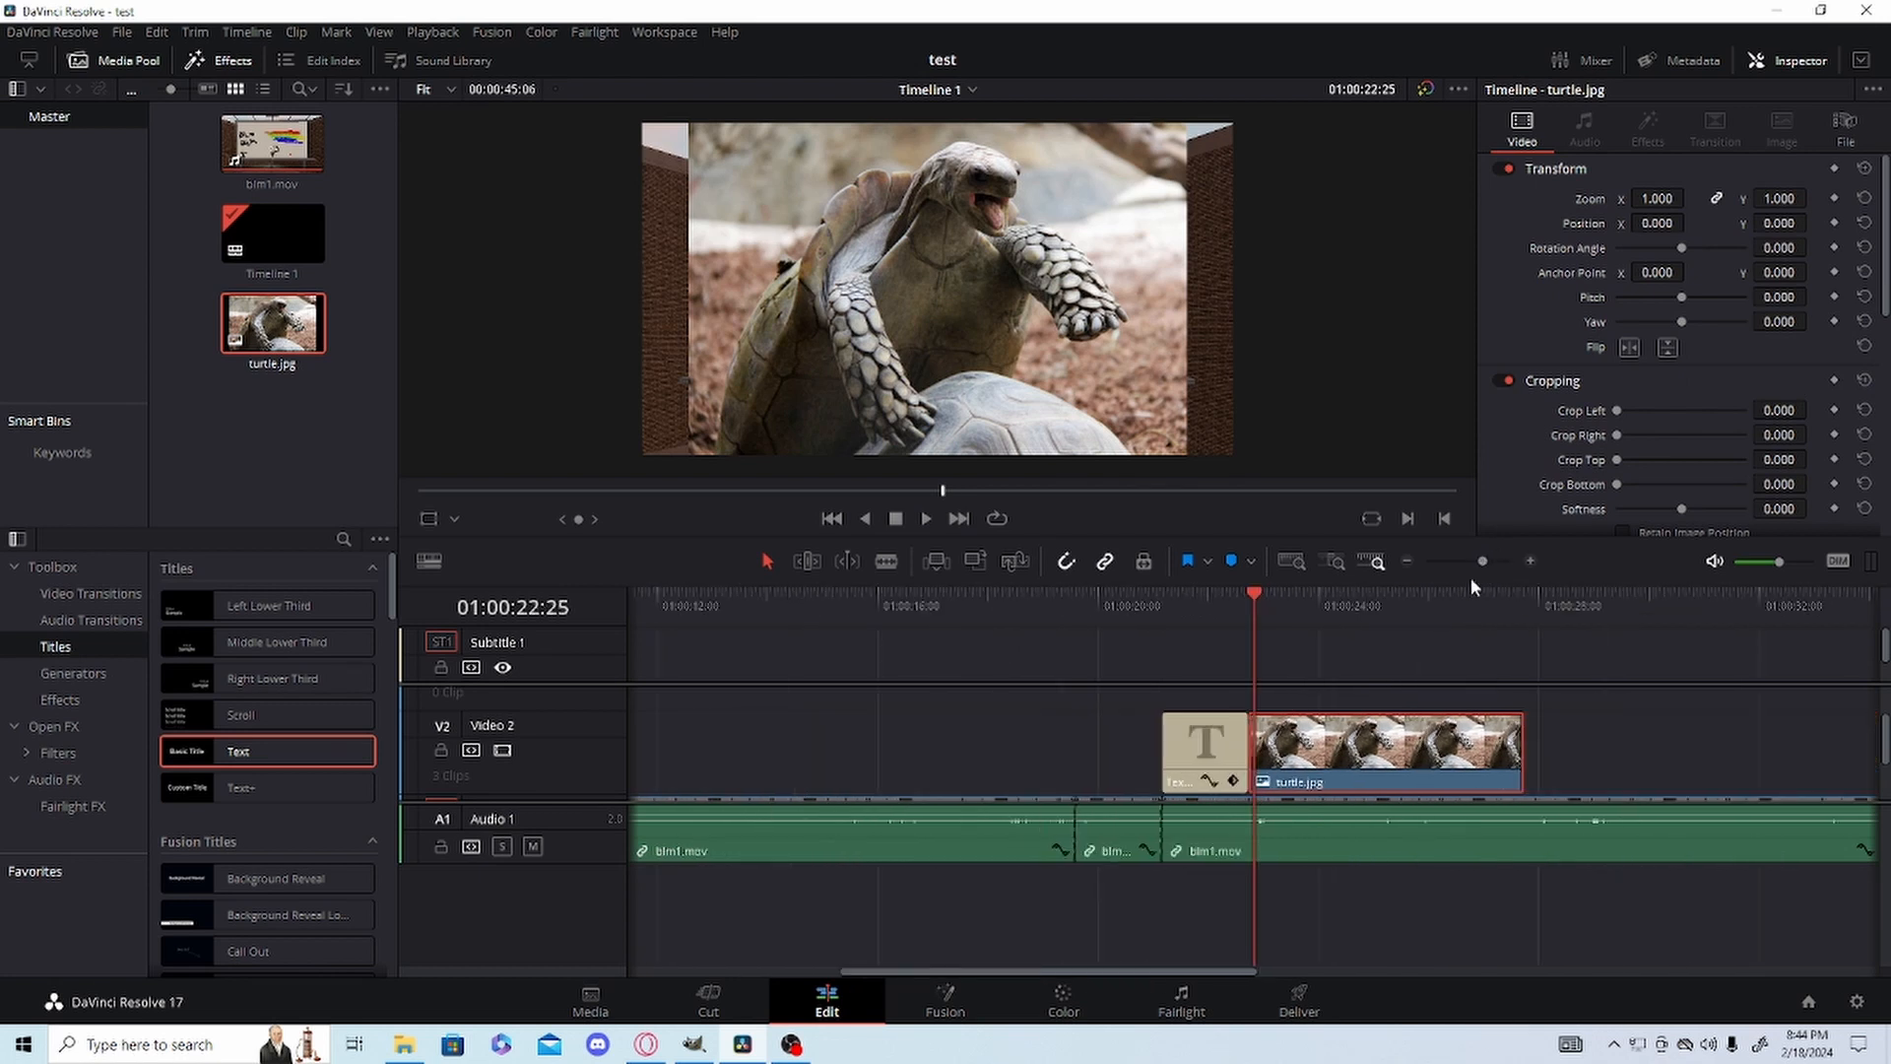
pyautogui.moveTo(1521, 754); pyautogui.dragTo(1446, 766)
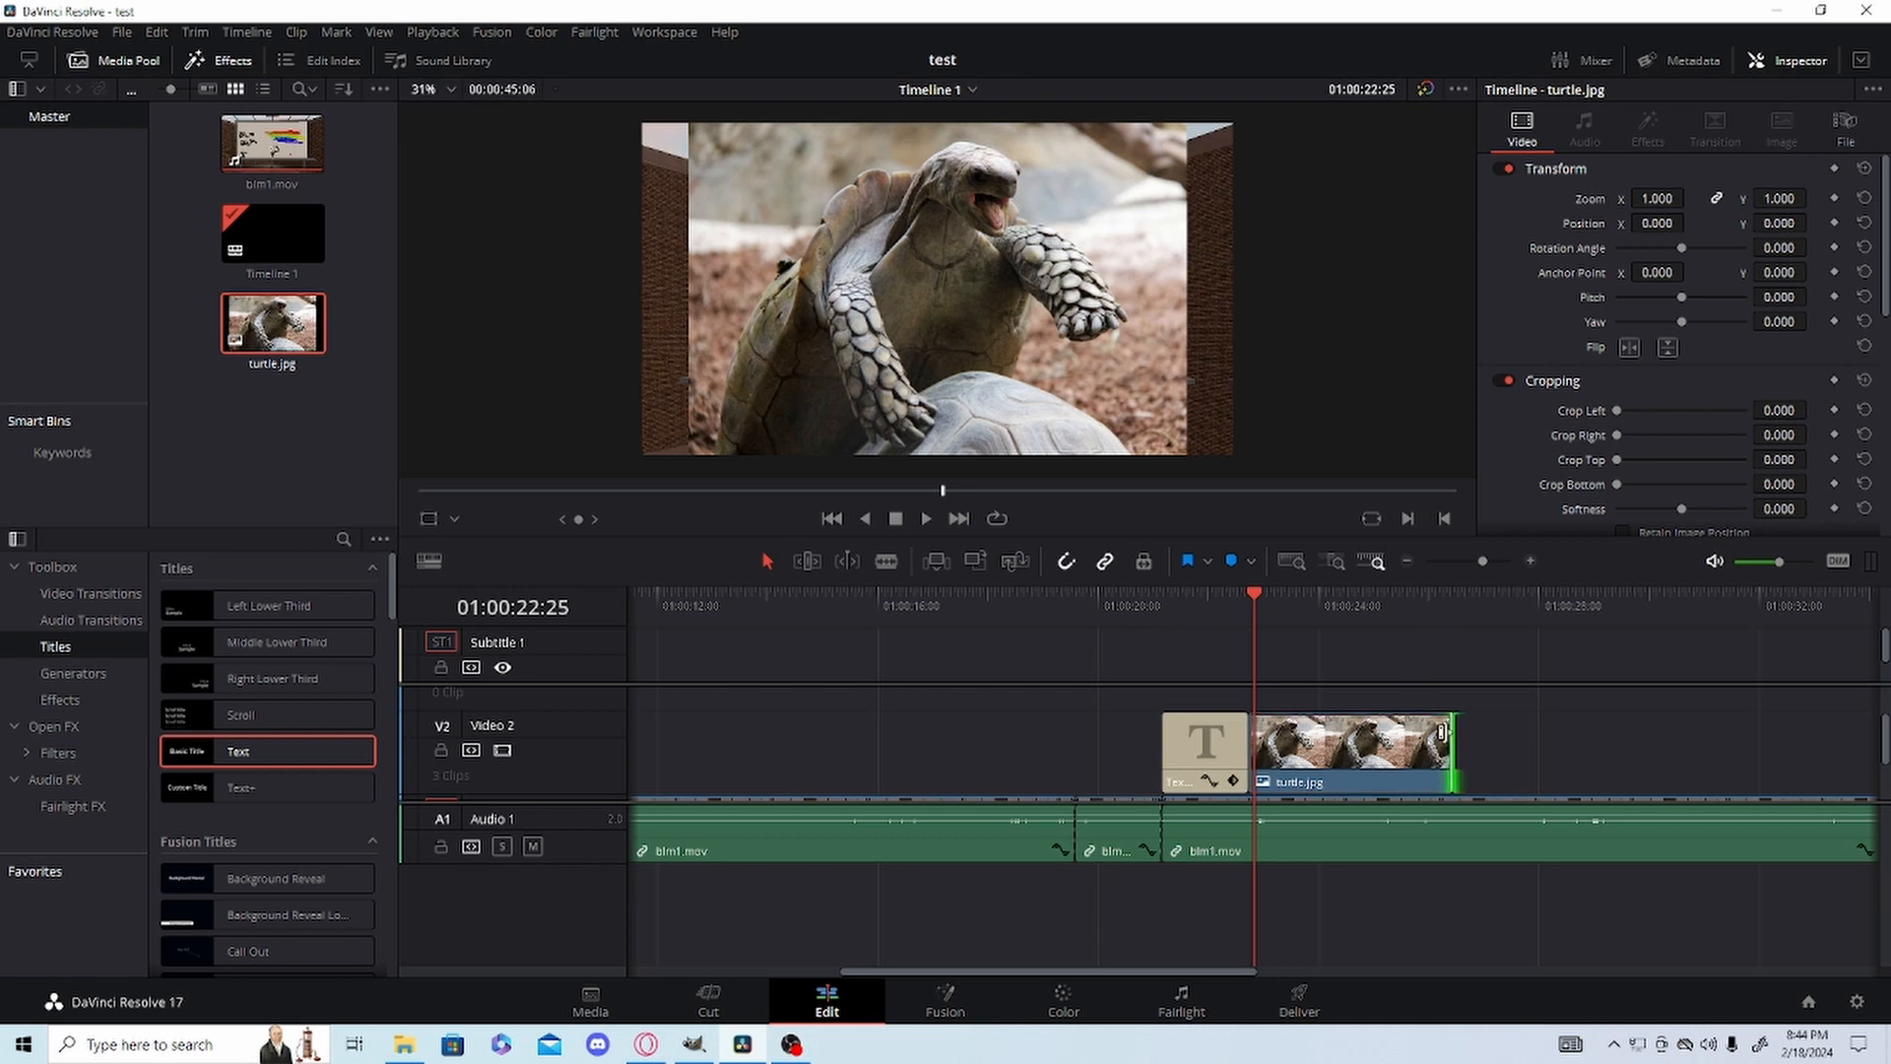
# Keyframe Zoom at 0.520 and Position X at -1828 on turtle.jpg at its first frame, 01:00:22:22.
pyautogui.click(1249, 617)
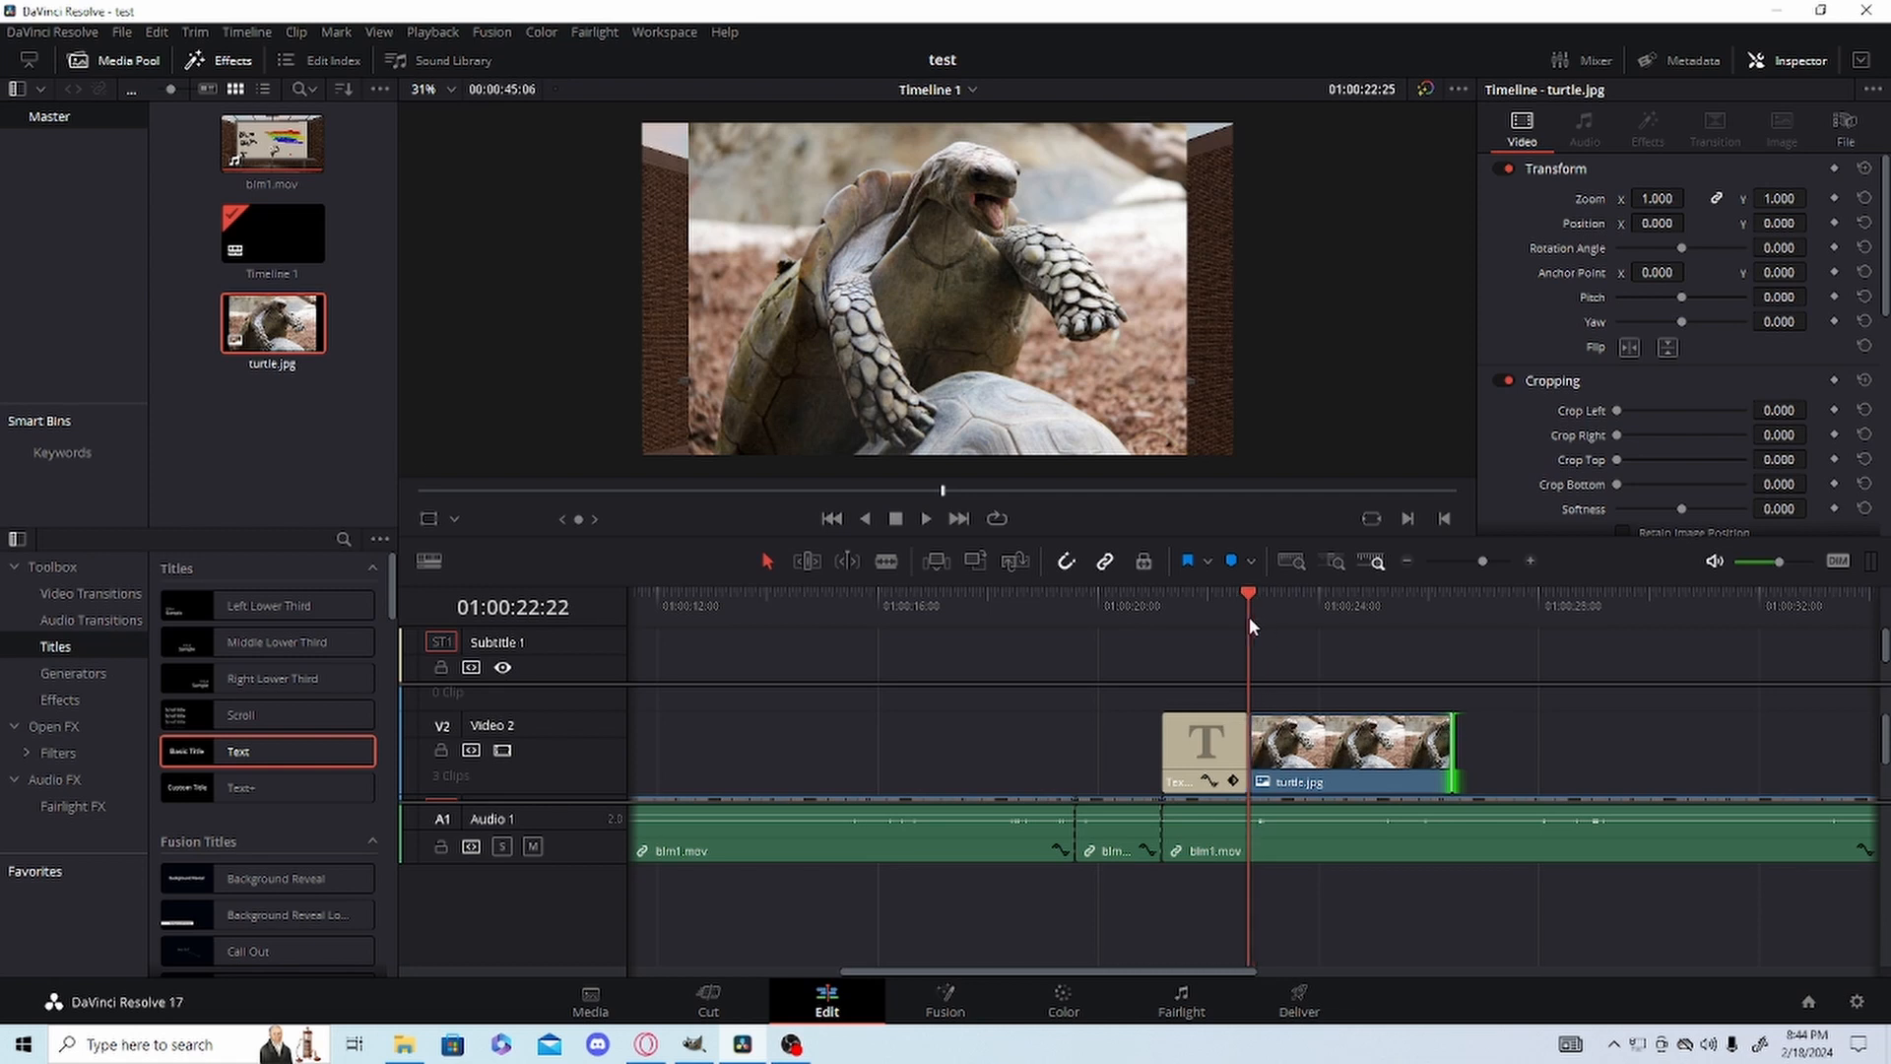
pyautogui.click(1284, 736)
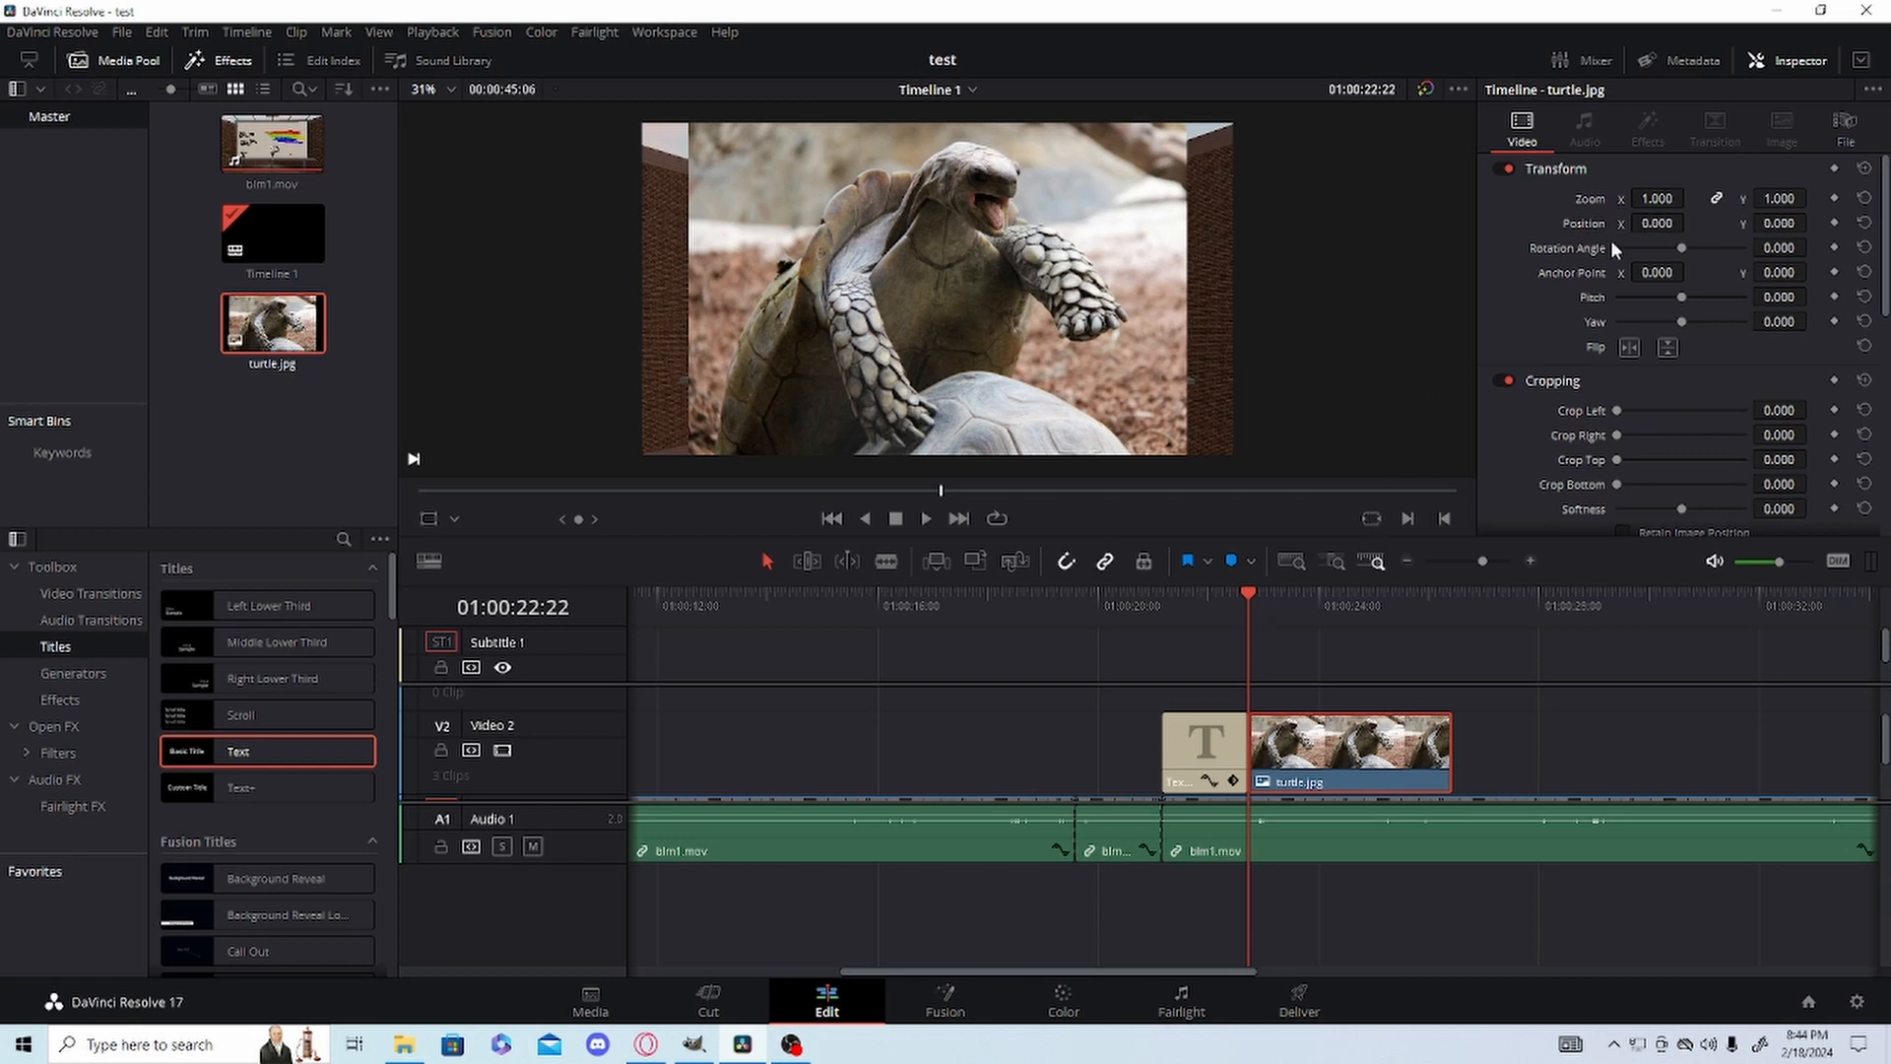
pyautogui.click(1834, 198)
pyautogui.click(1835, 222)
pyautogui.moveTo(1656, 198); pyautogui.dragTo(1689, 224)
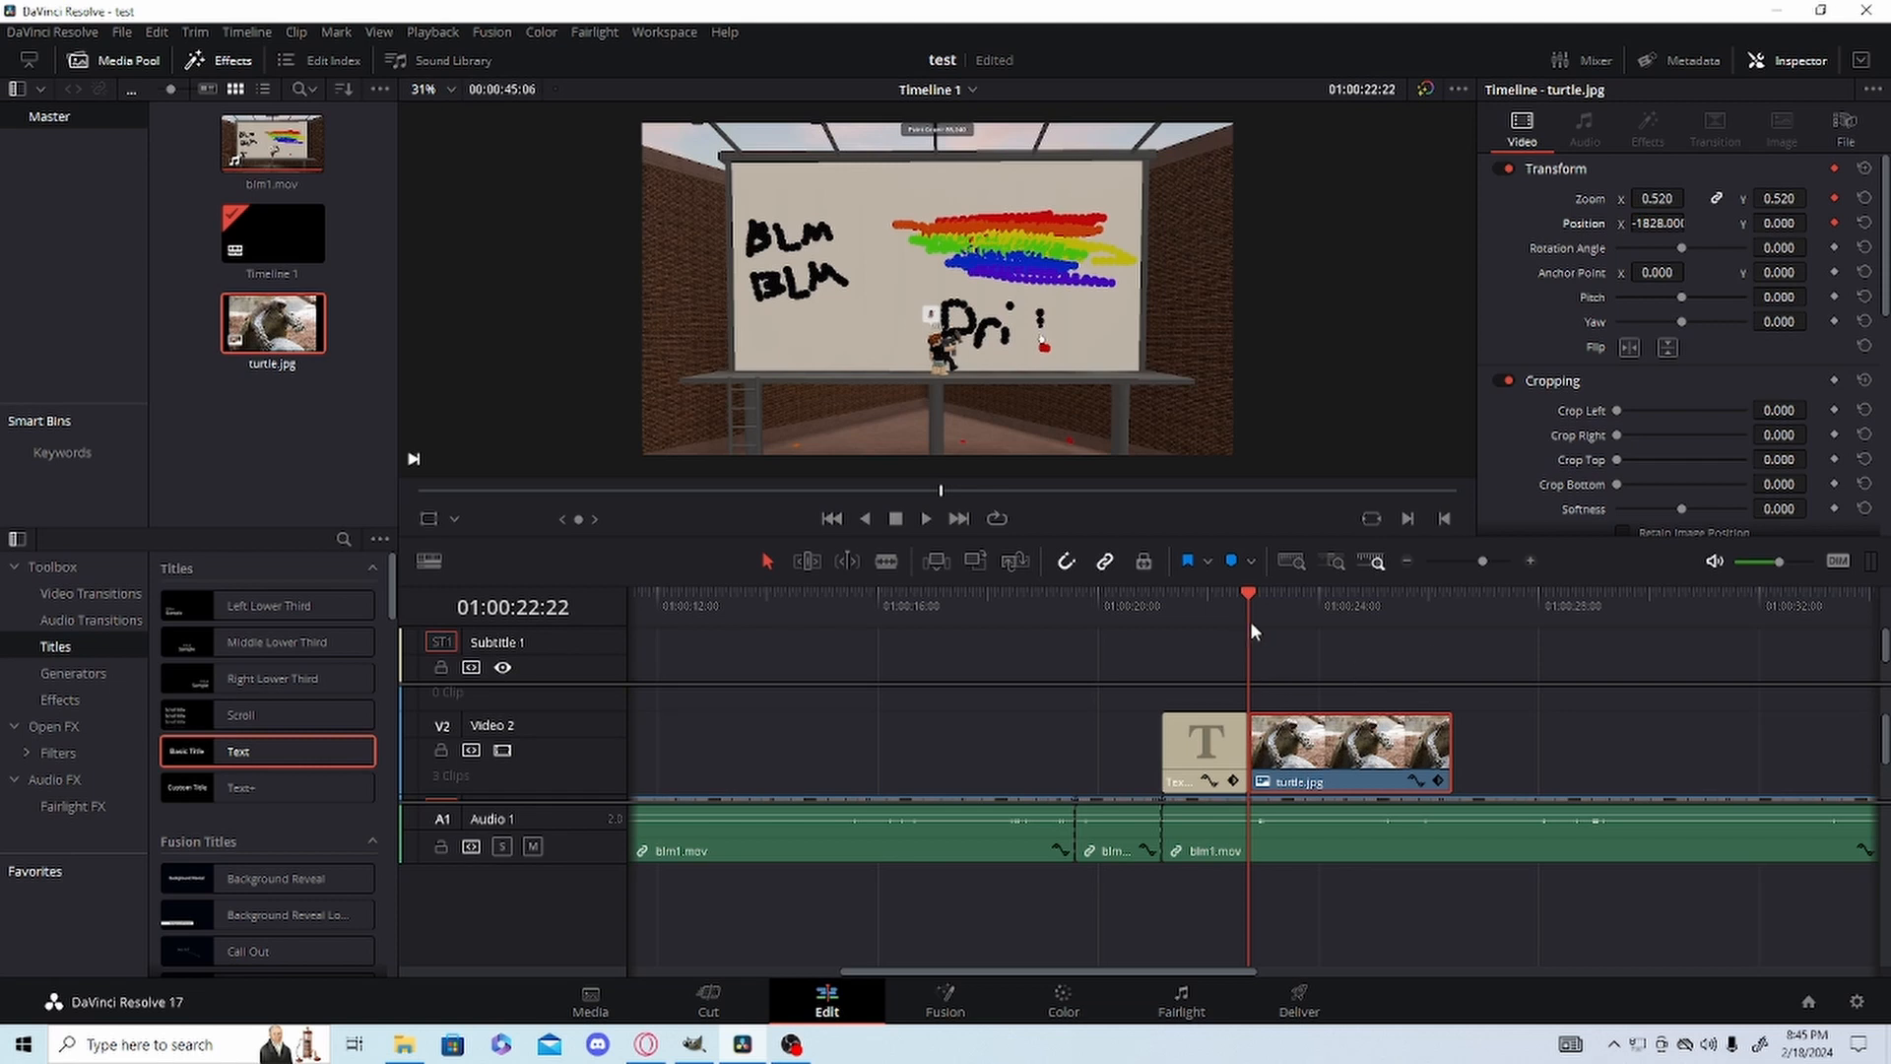
# Set turtle.jpg's Position X to 1782 at 01:00:24:25 to slide the image across the frame.
pyautogui.moveTo(1253, 608); pyautogui.dragTo(1367, 610)
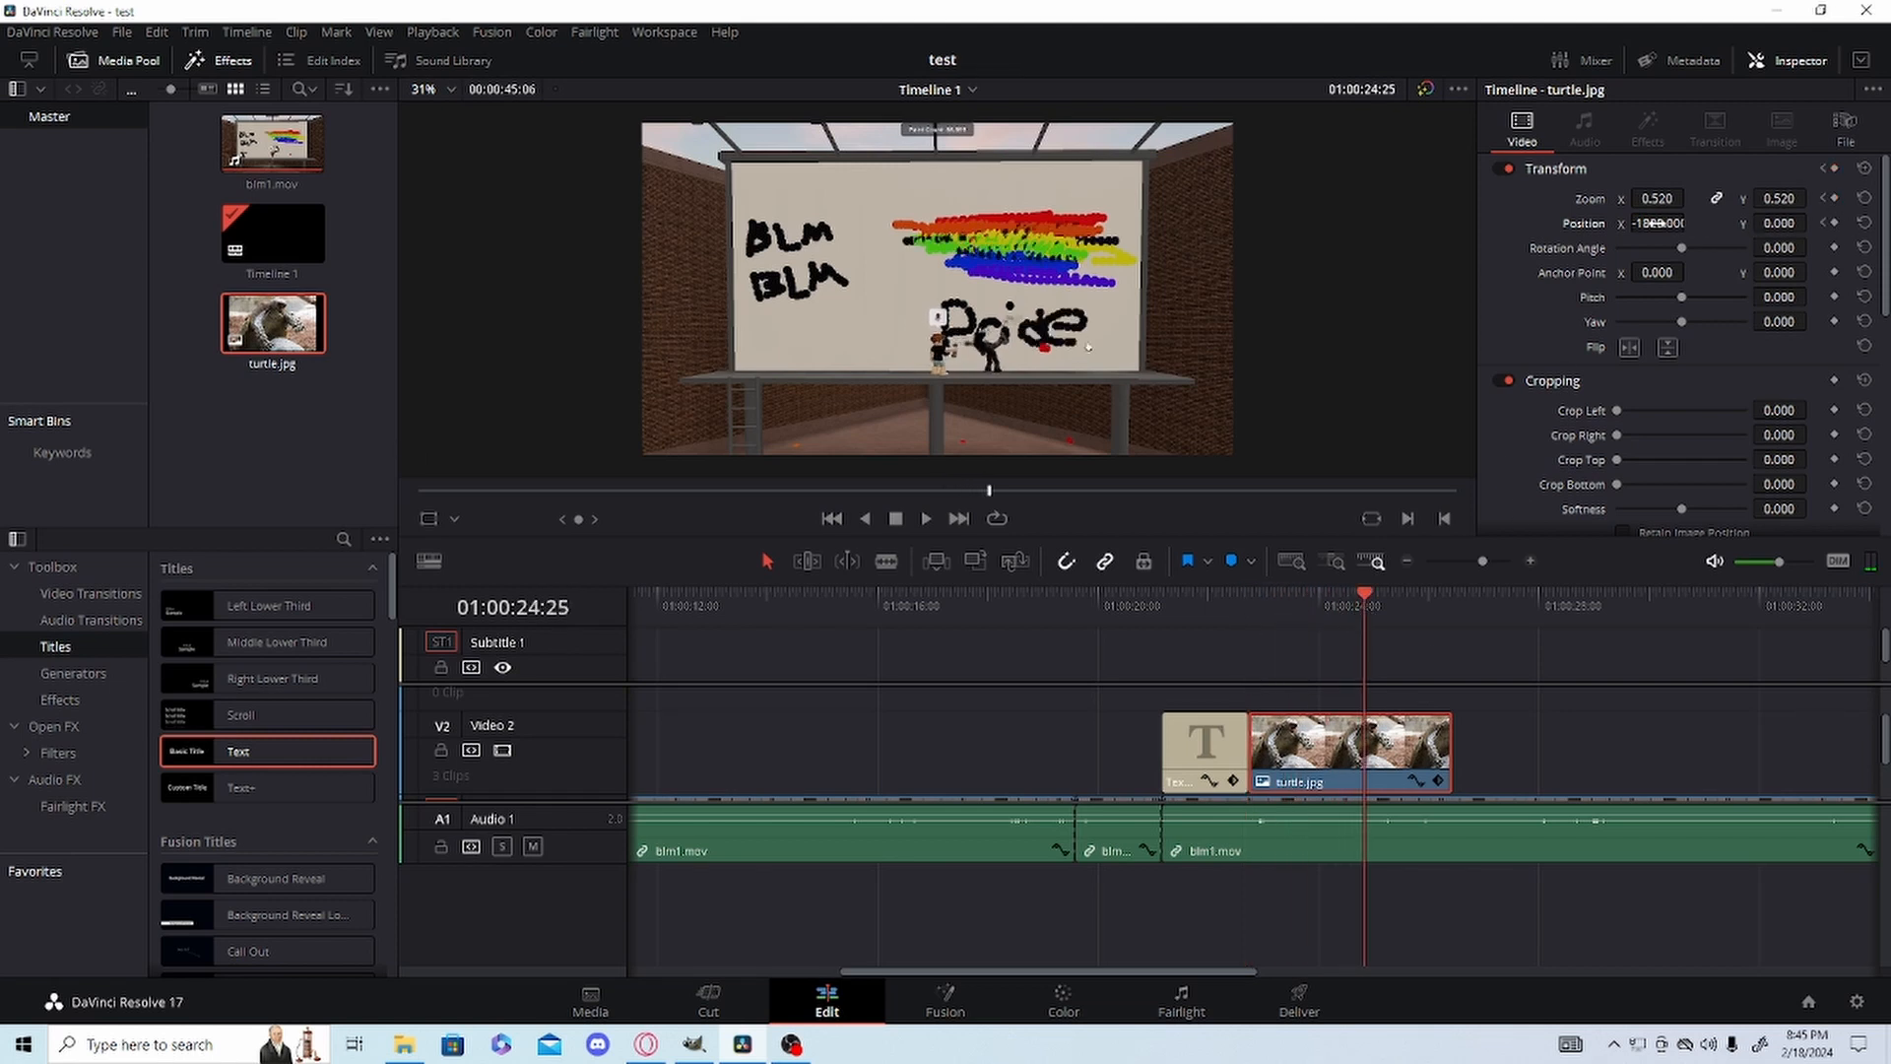
pyautogui.moveTo(1657, 223); pyautogui.dragTo(1883, 223)
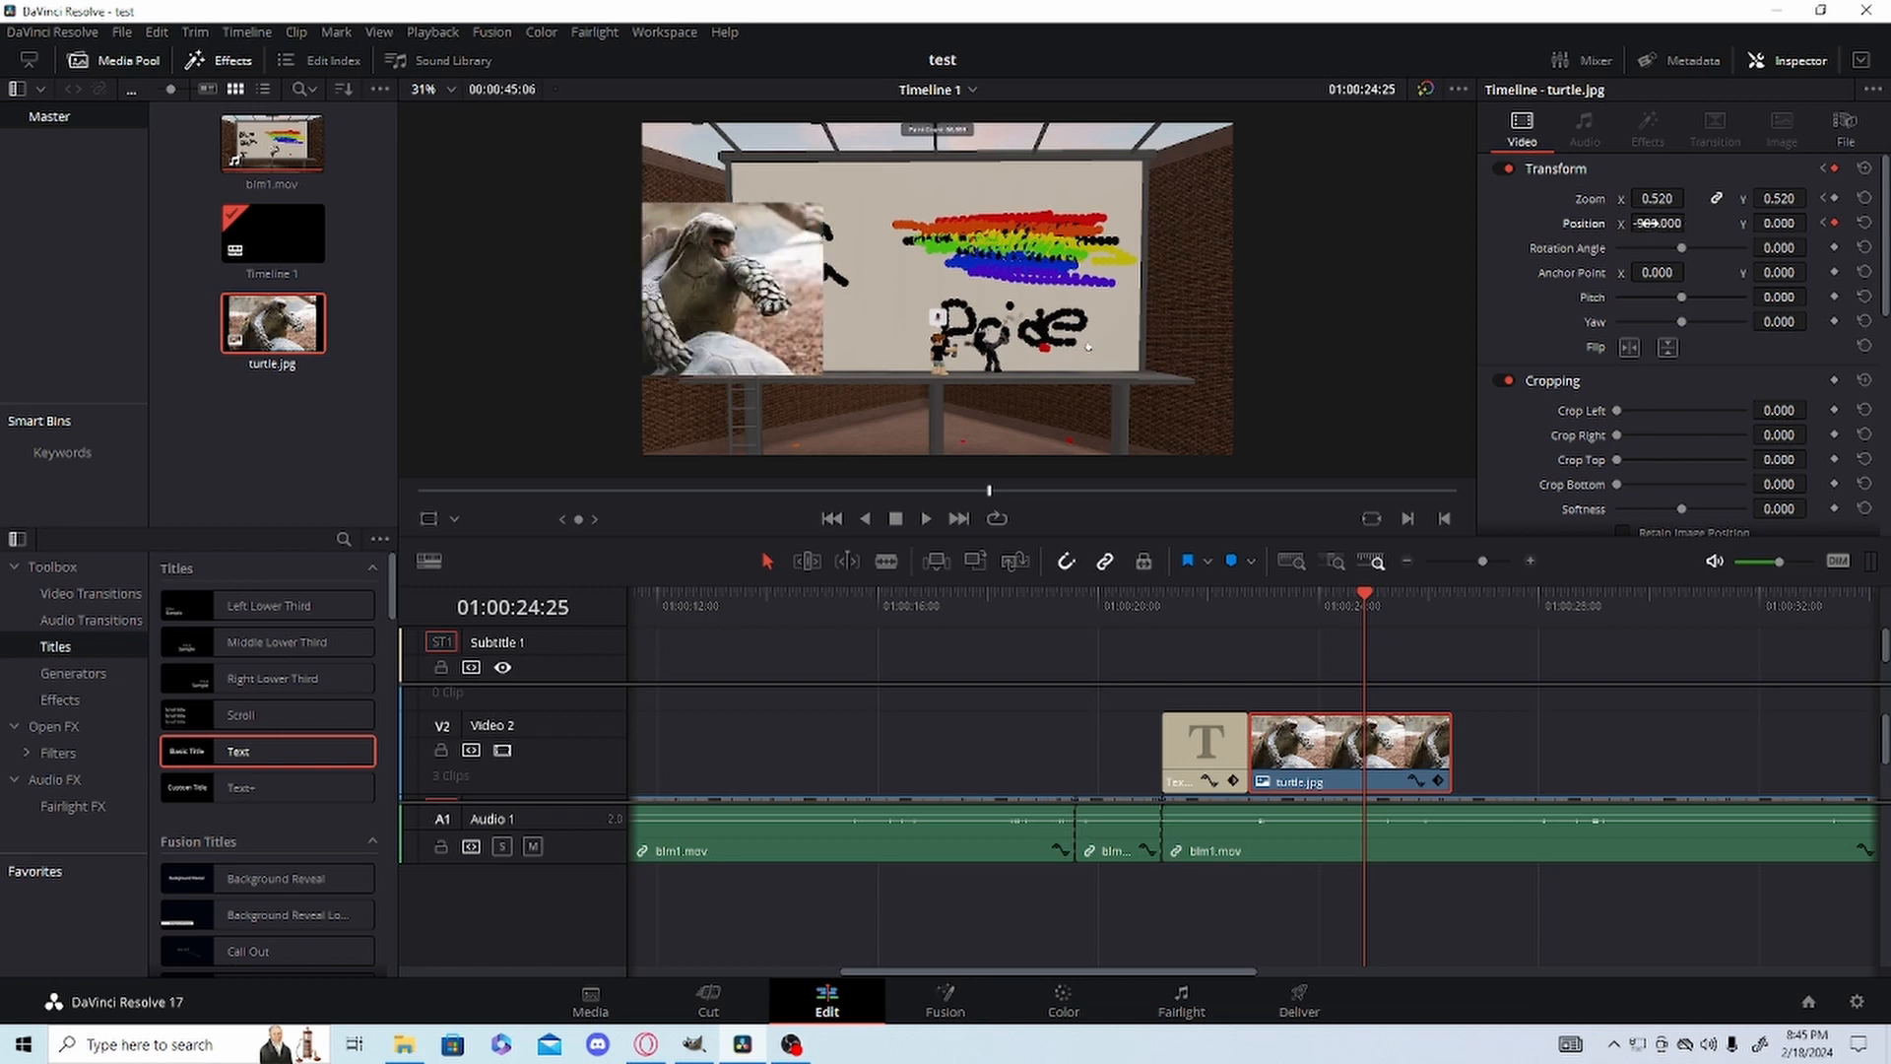
pyautogui.moveTo(1657, 222); pyautogui.dragTo(1690, 222)
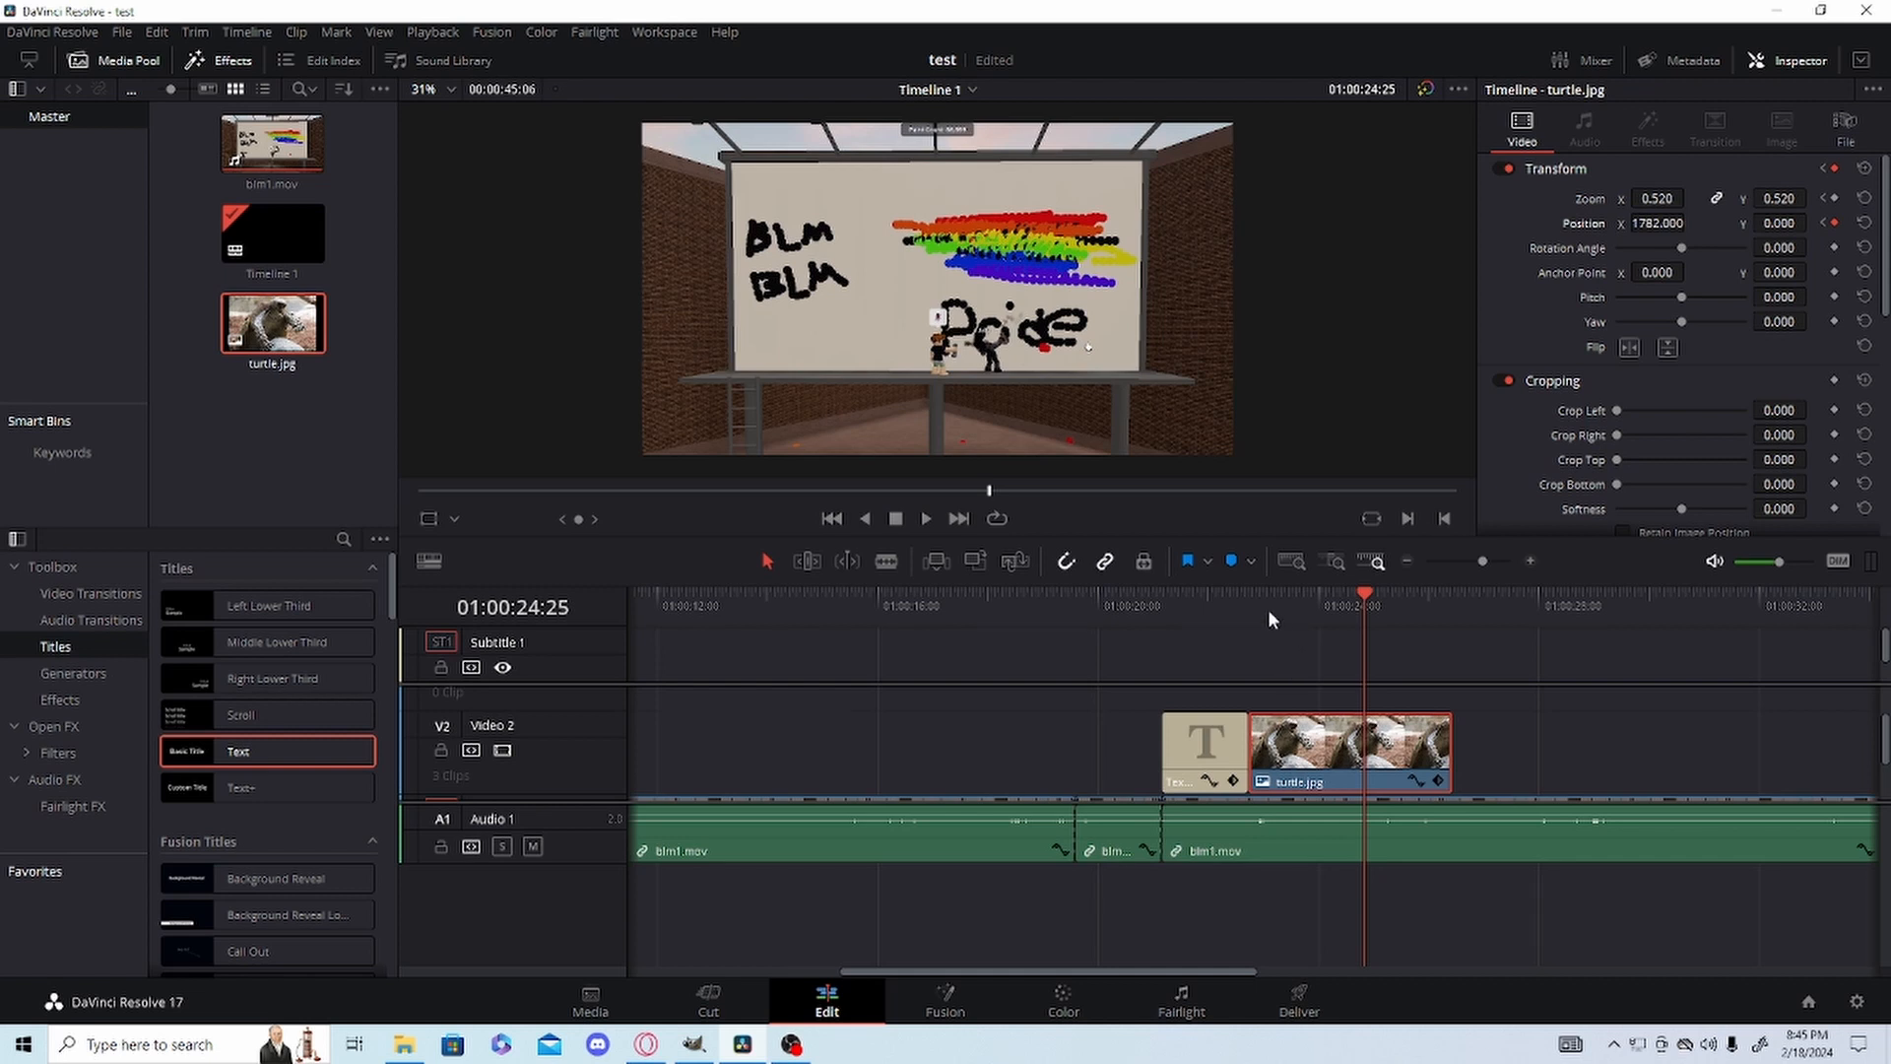
# Play back the turtle.jpg slide from 01:00:21:05 and trim the clip's end back to about 01:00:23:10.
pyautogui.moveTo(1269, 612); pyautogui.dragTo(1147, 603)
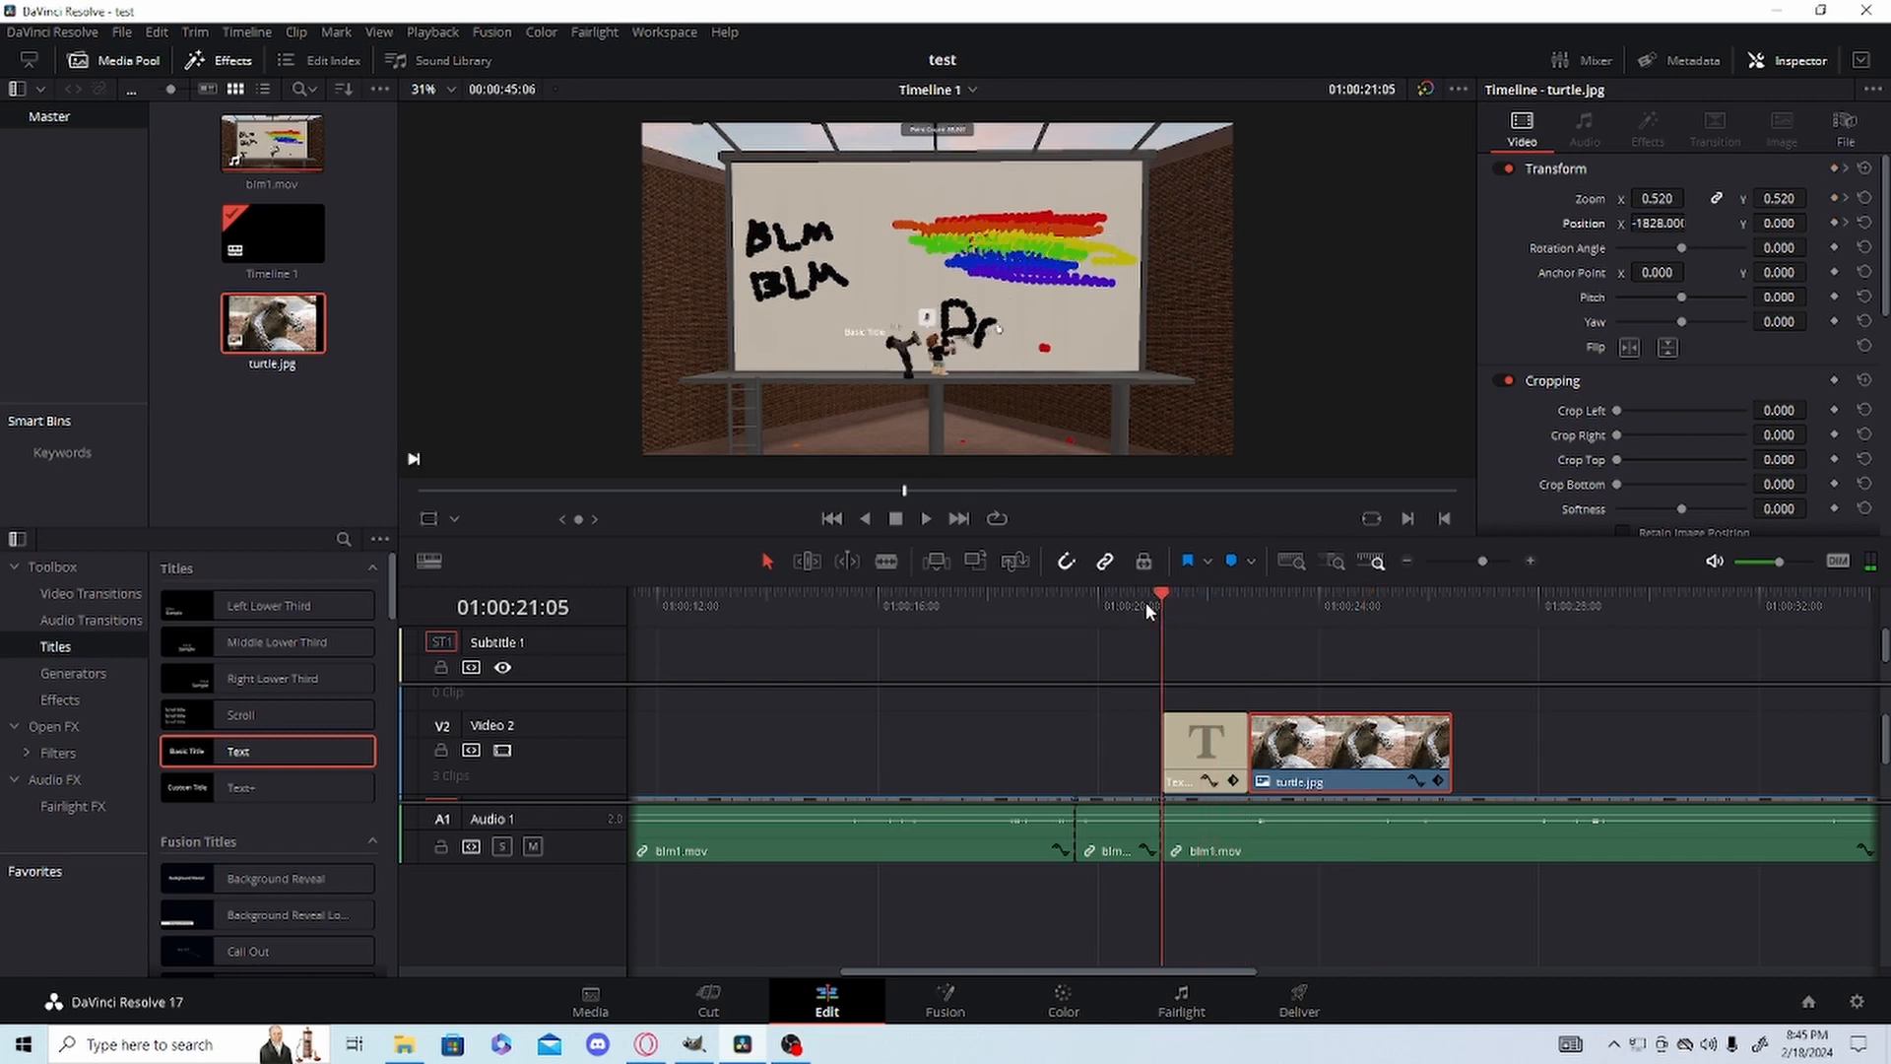
pyautogui.press('space')
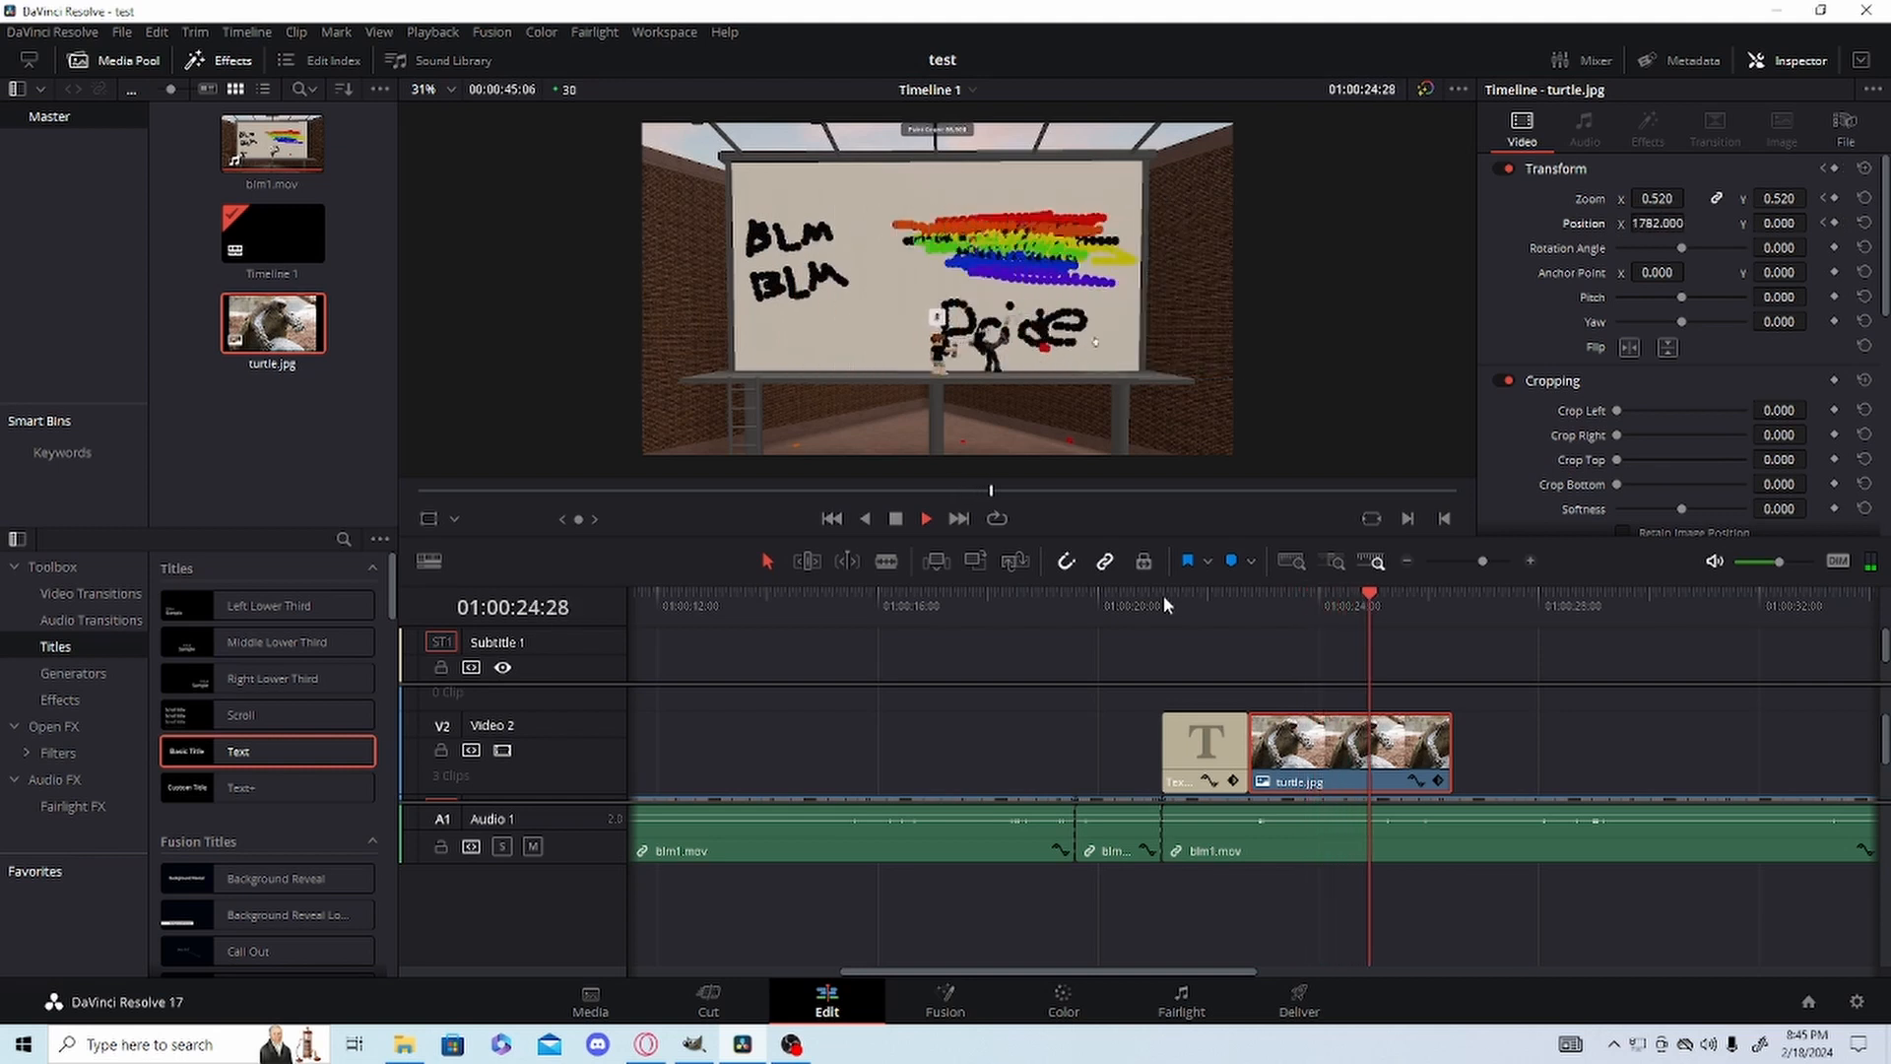
pyautogui.press('space')
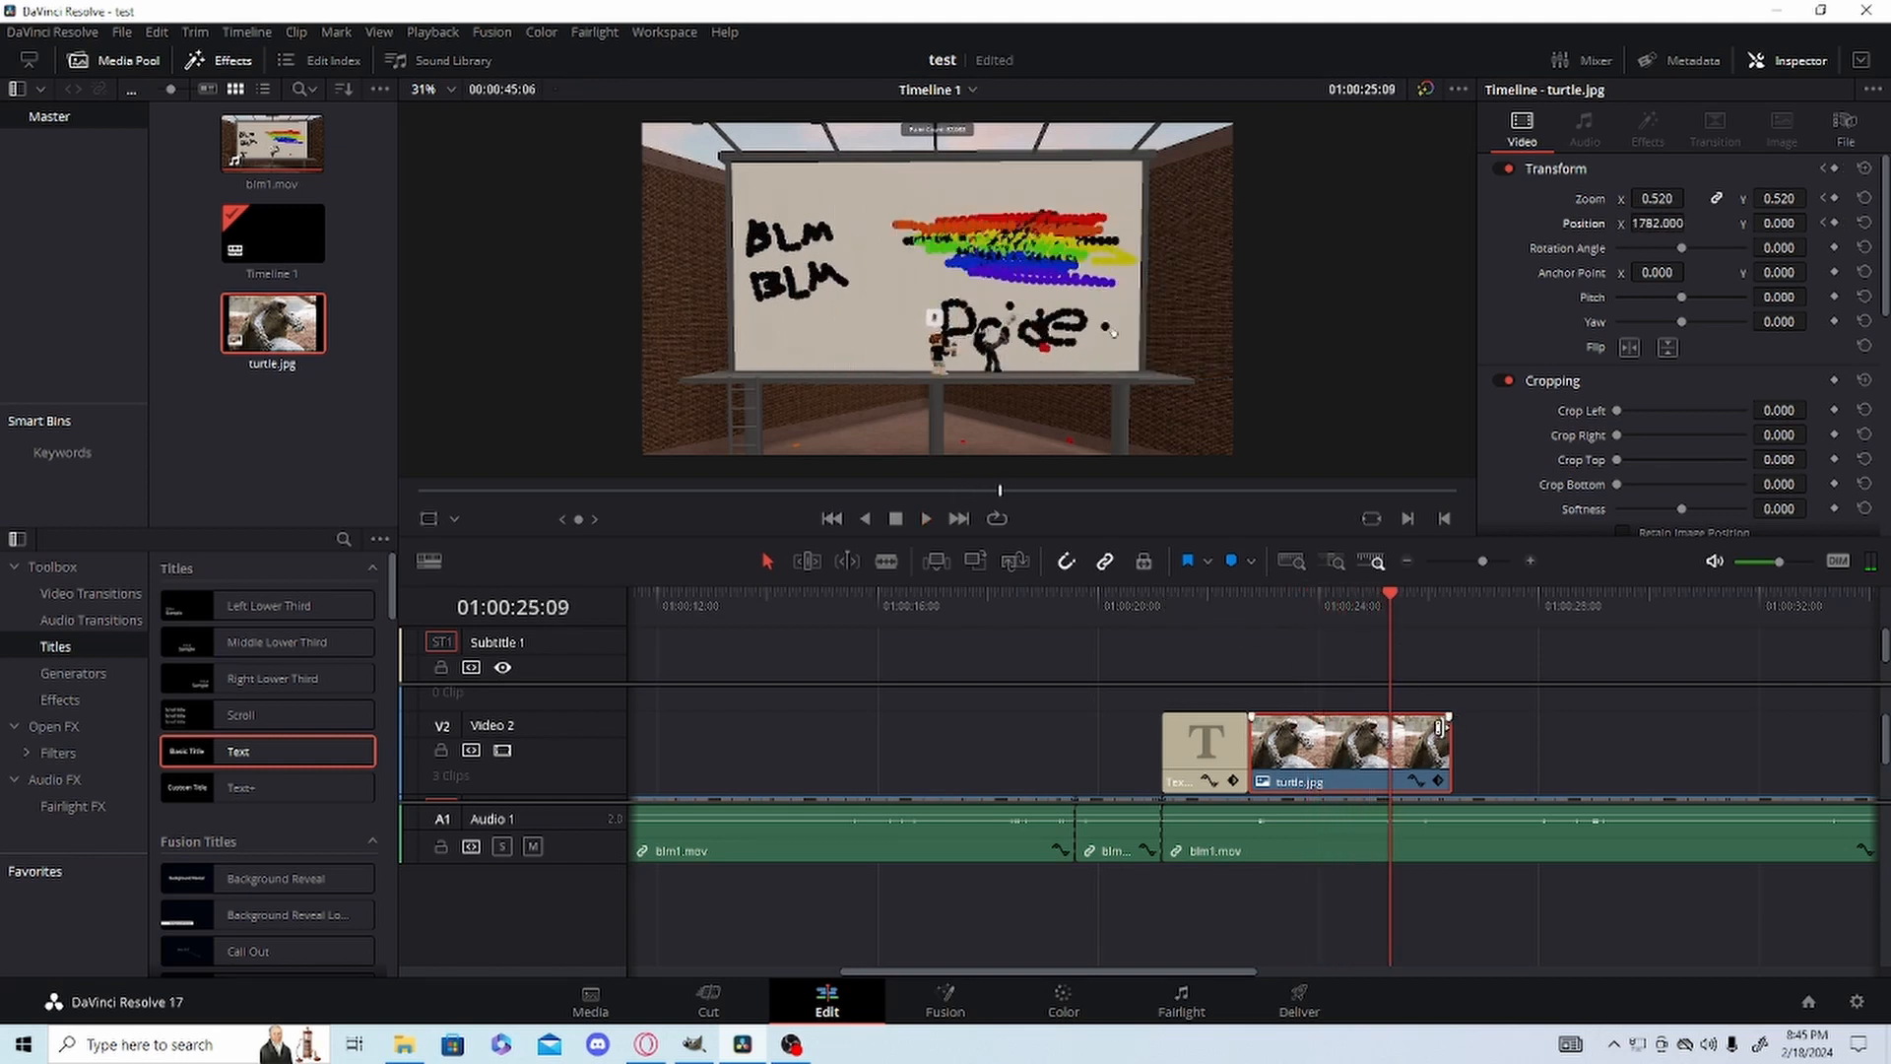
pyautogui.moveTo(1440, 727); pyautogui.dragTo(1281, 725)
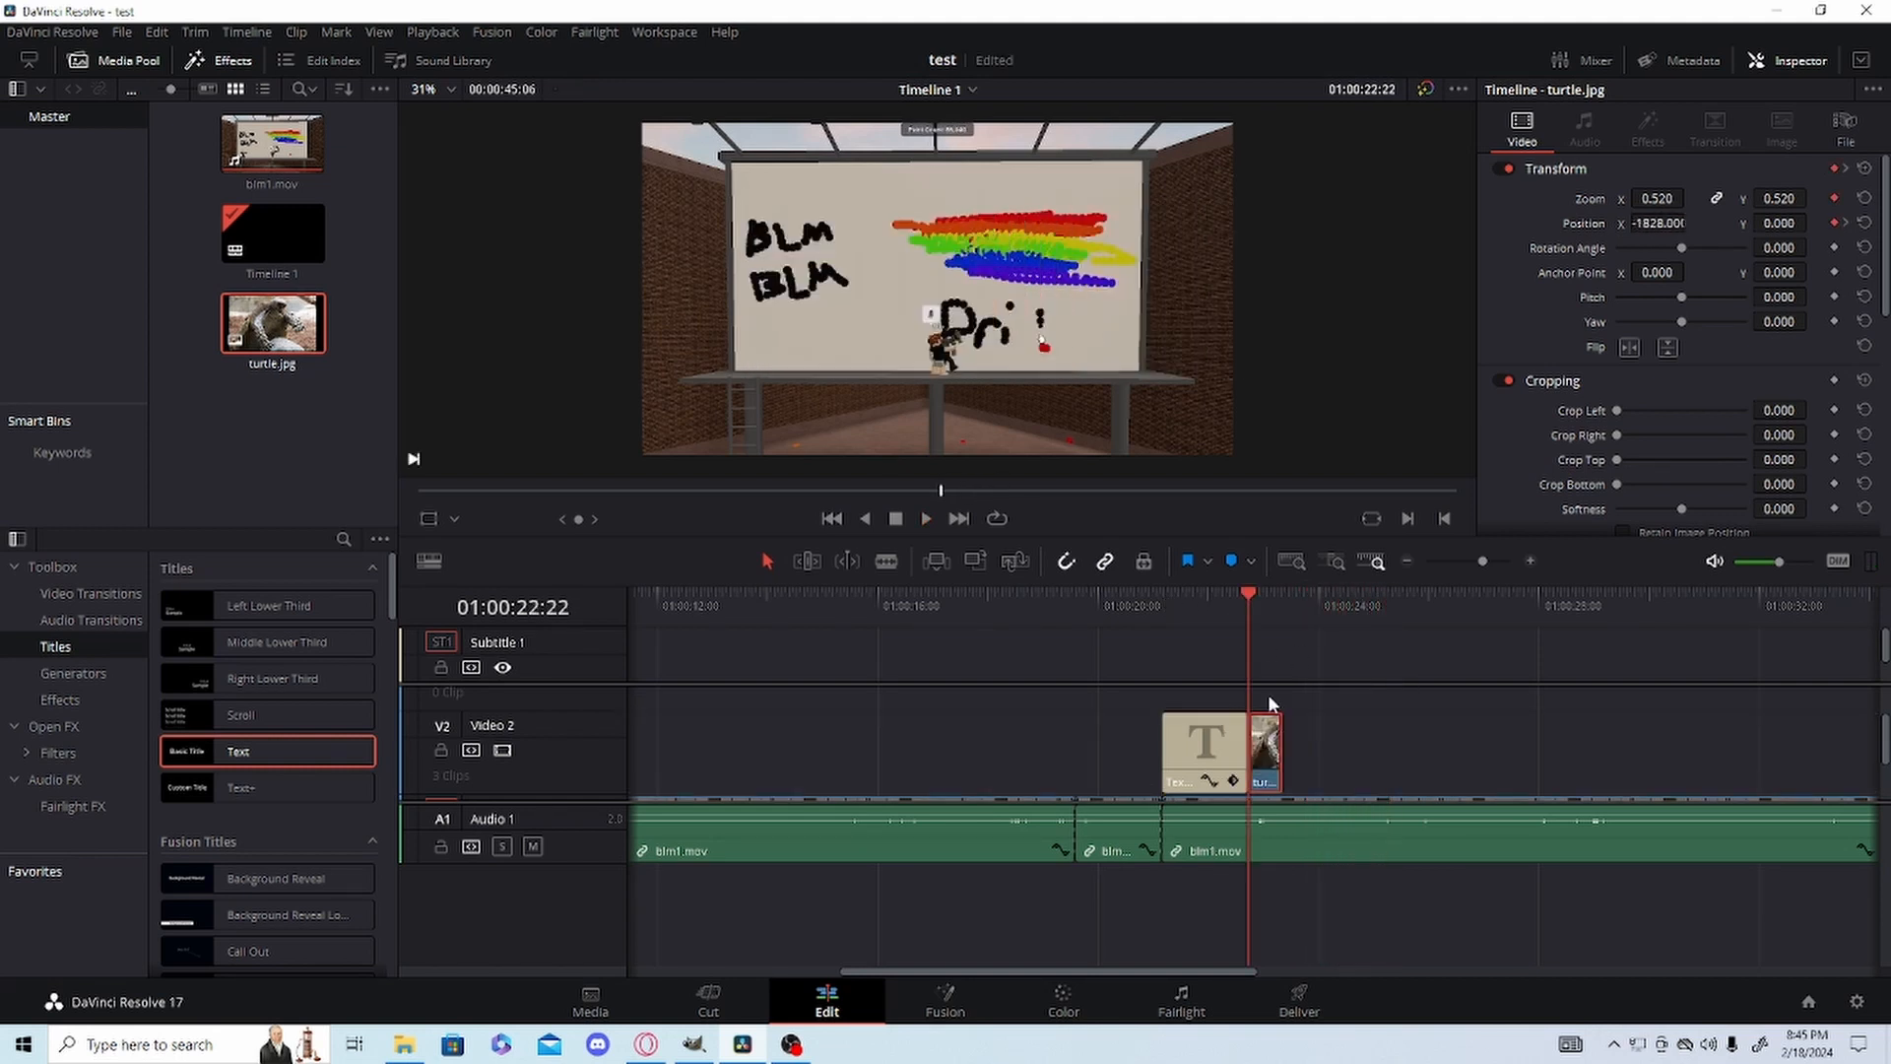
# Reset turtle.jpg's Transform at its first frame and keyframe Zoom at 0.440 and Position X at -1816.
pyautogui.click(1863, 170)
pyautogui.click(1834, 199)
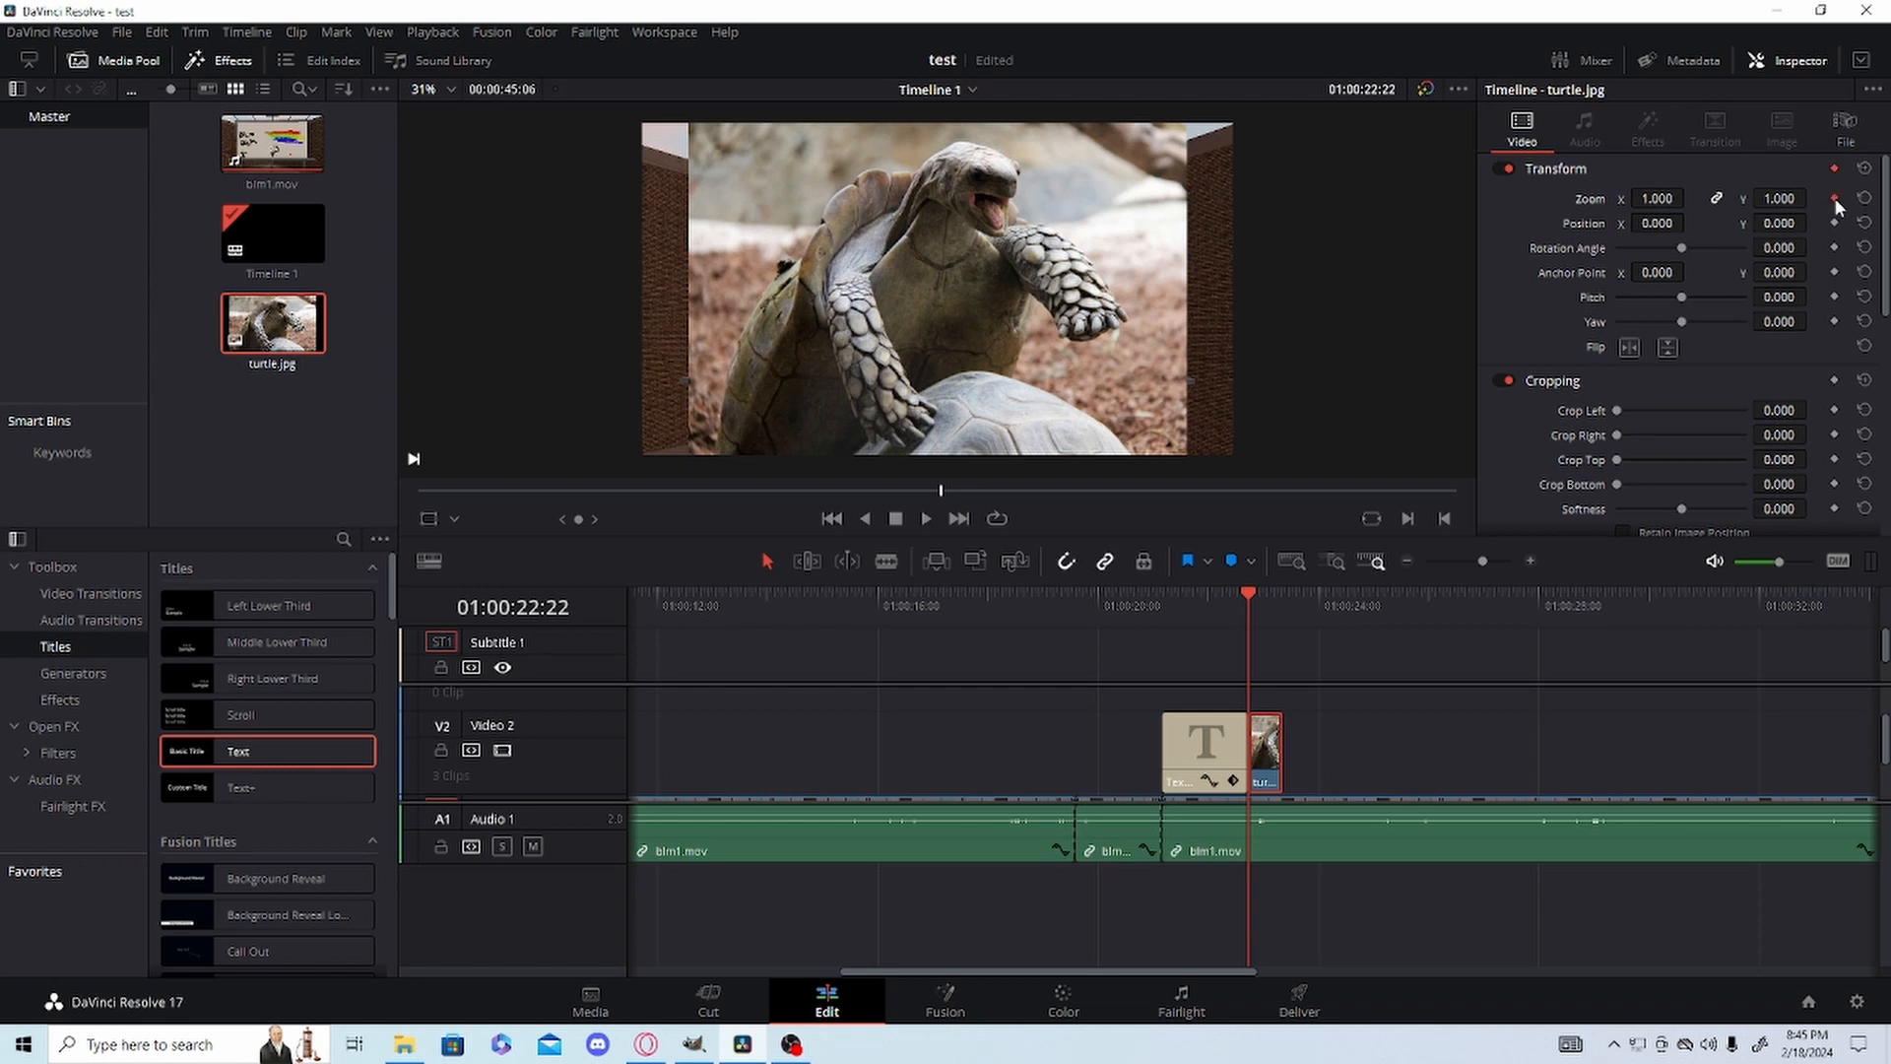
pyautogui.click(1834, 223)
pyautogui.moveTo(1652, 198); pyautogui.dragTo(1576, 226)
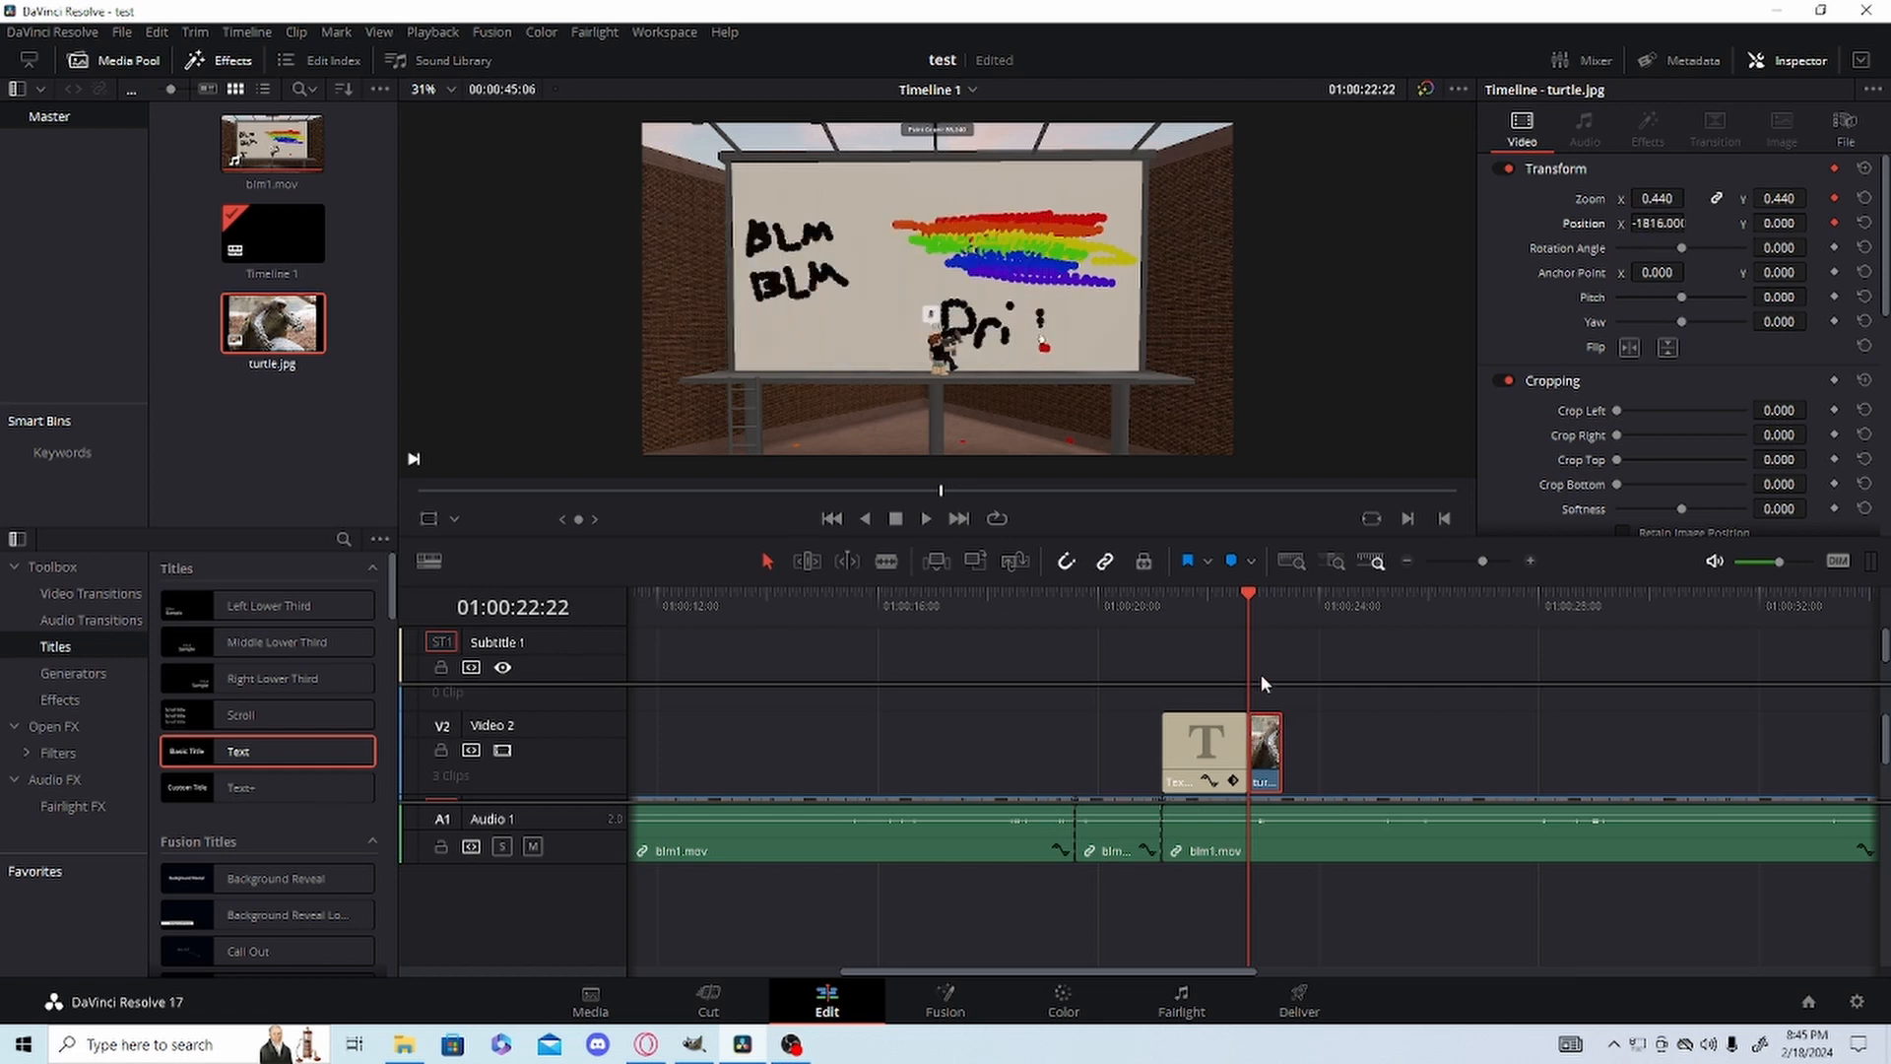
# Keyframe Position X at 01:00:23:10 to move turtle.jpg past the frame's right edge, and play back the faster slide.
pyautogui.click(1281, 600)
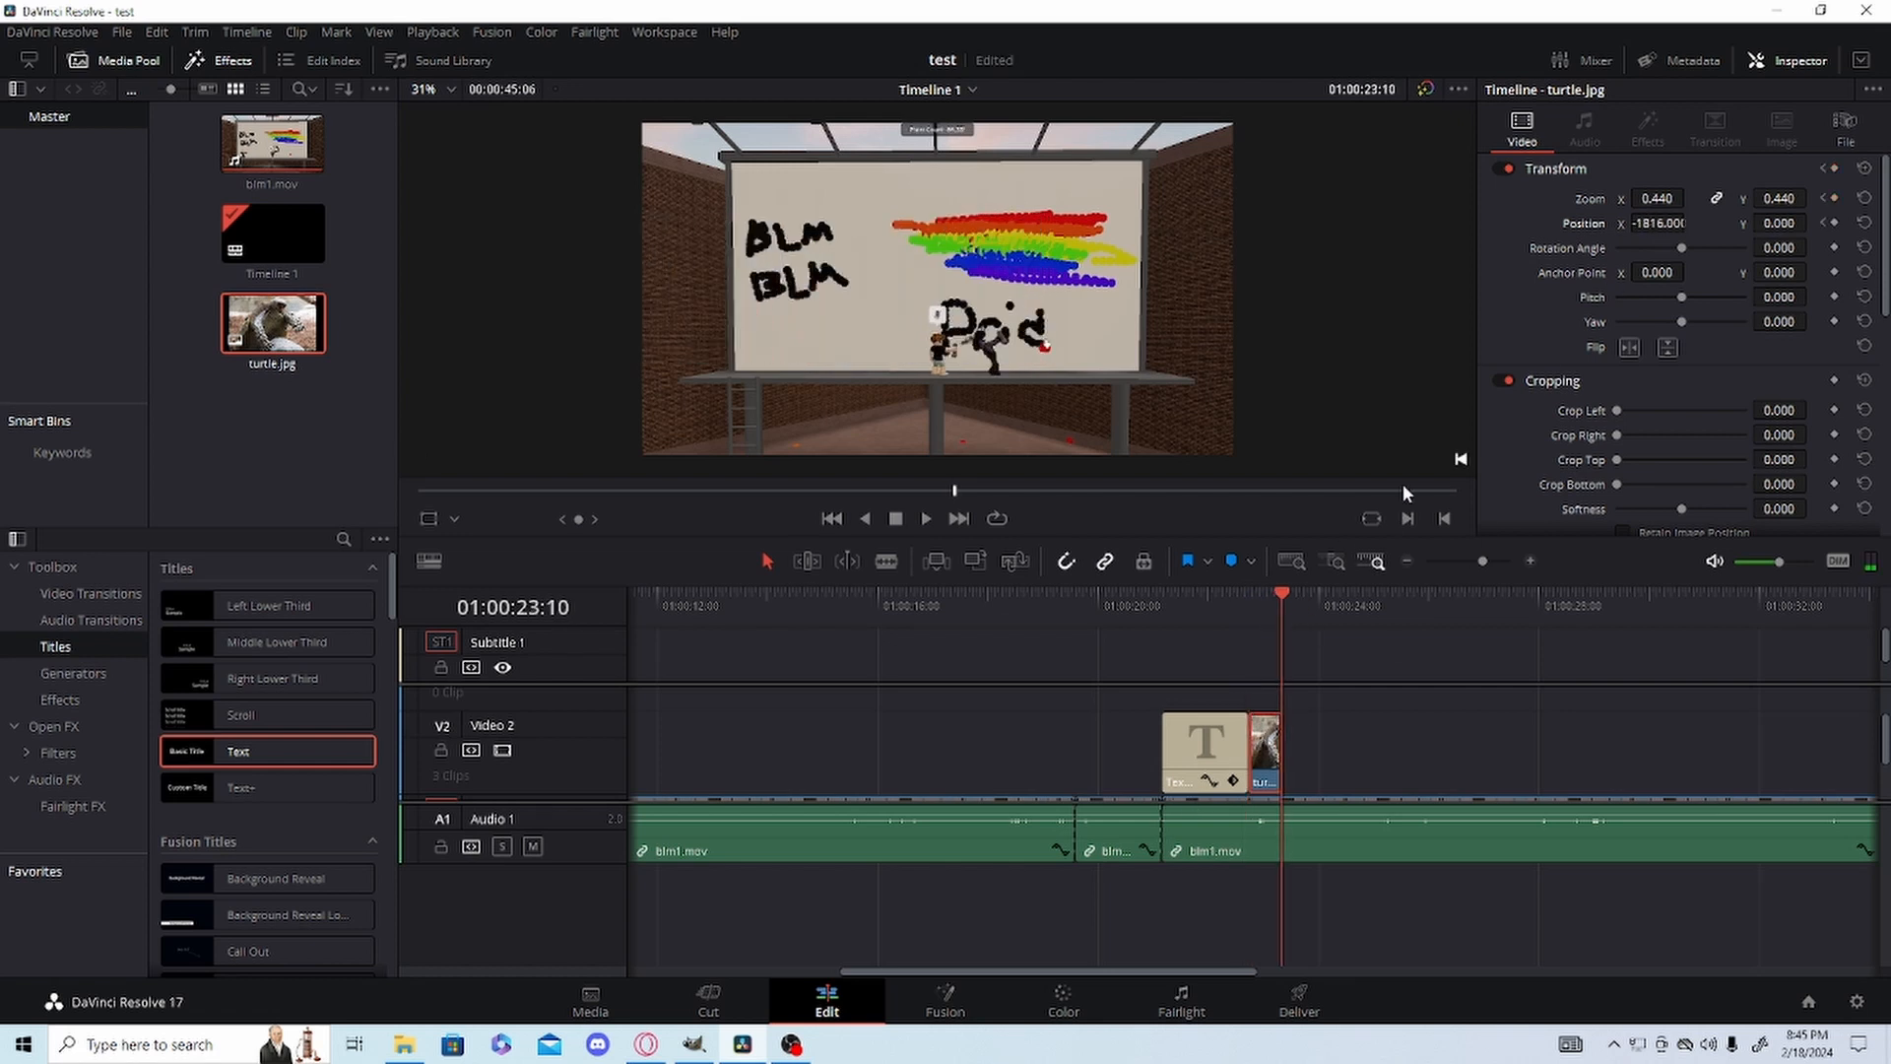
pyautogui.moveTo(1651, 226); pyautogui.dragTo(1690, 224)
pyautogui.click(1213, 607)
pyautogui.press('space')
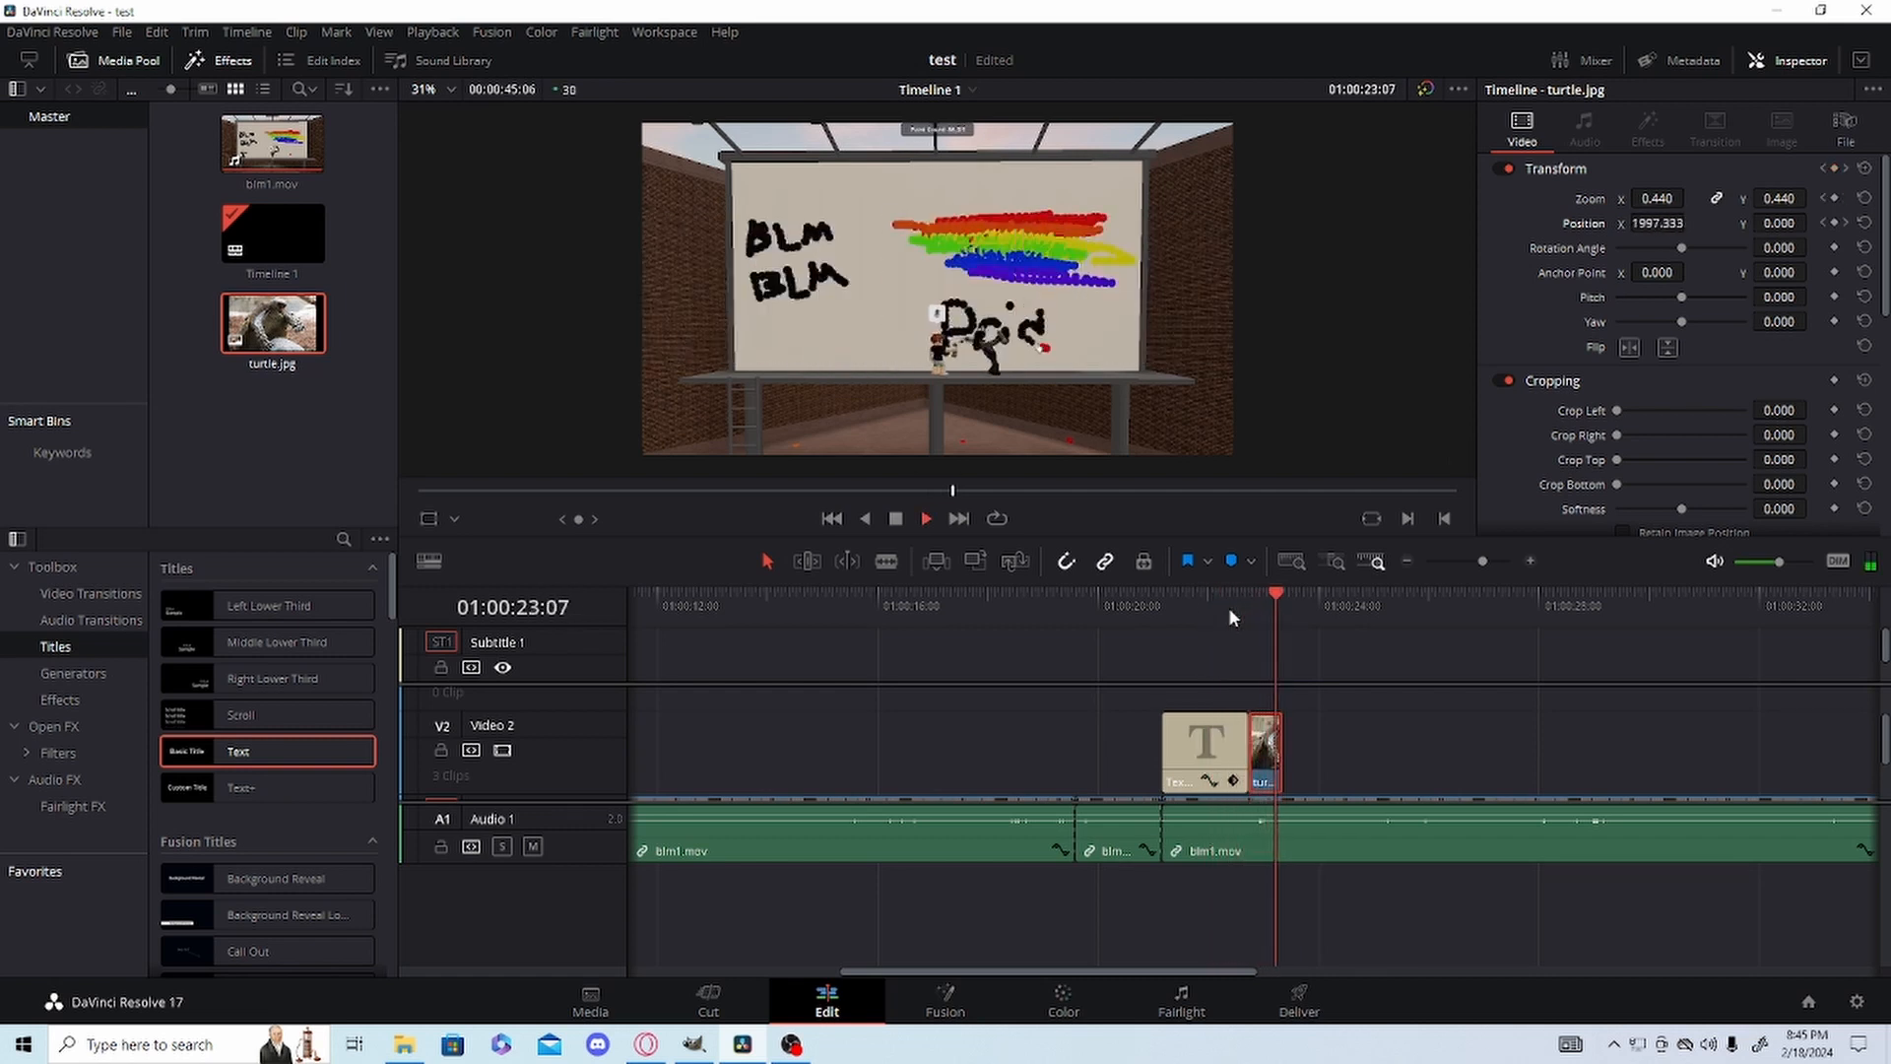
pyautogui.press('space')
# Reset turtle.jpg's Transform at 01:00:22:22 and scale the image down to a small overlay in the middle of the frame.
pyautogui.click(1247, 607)
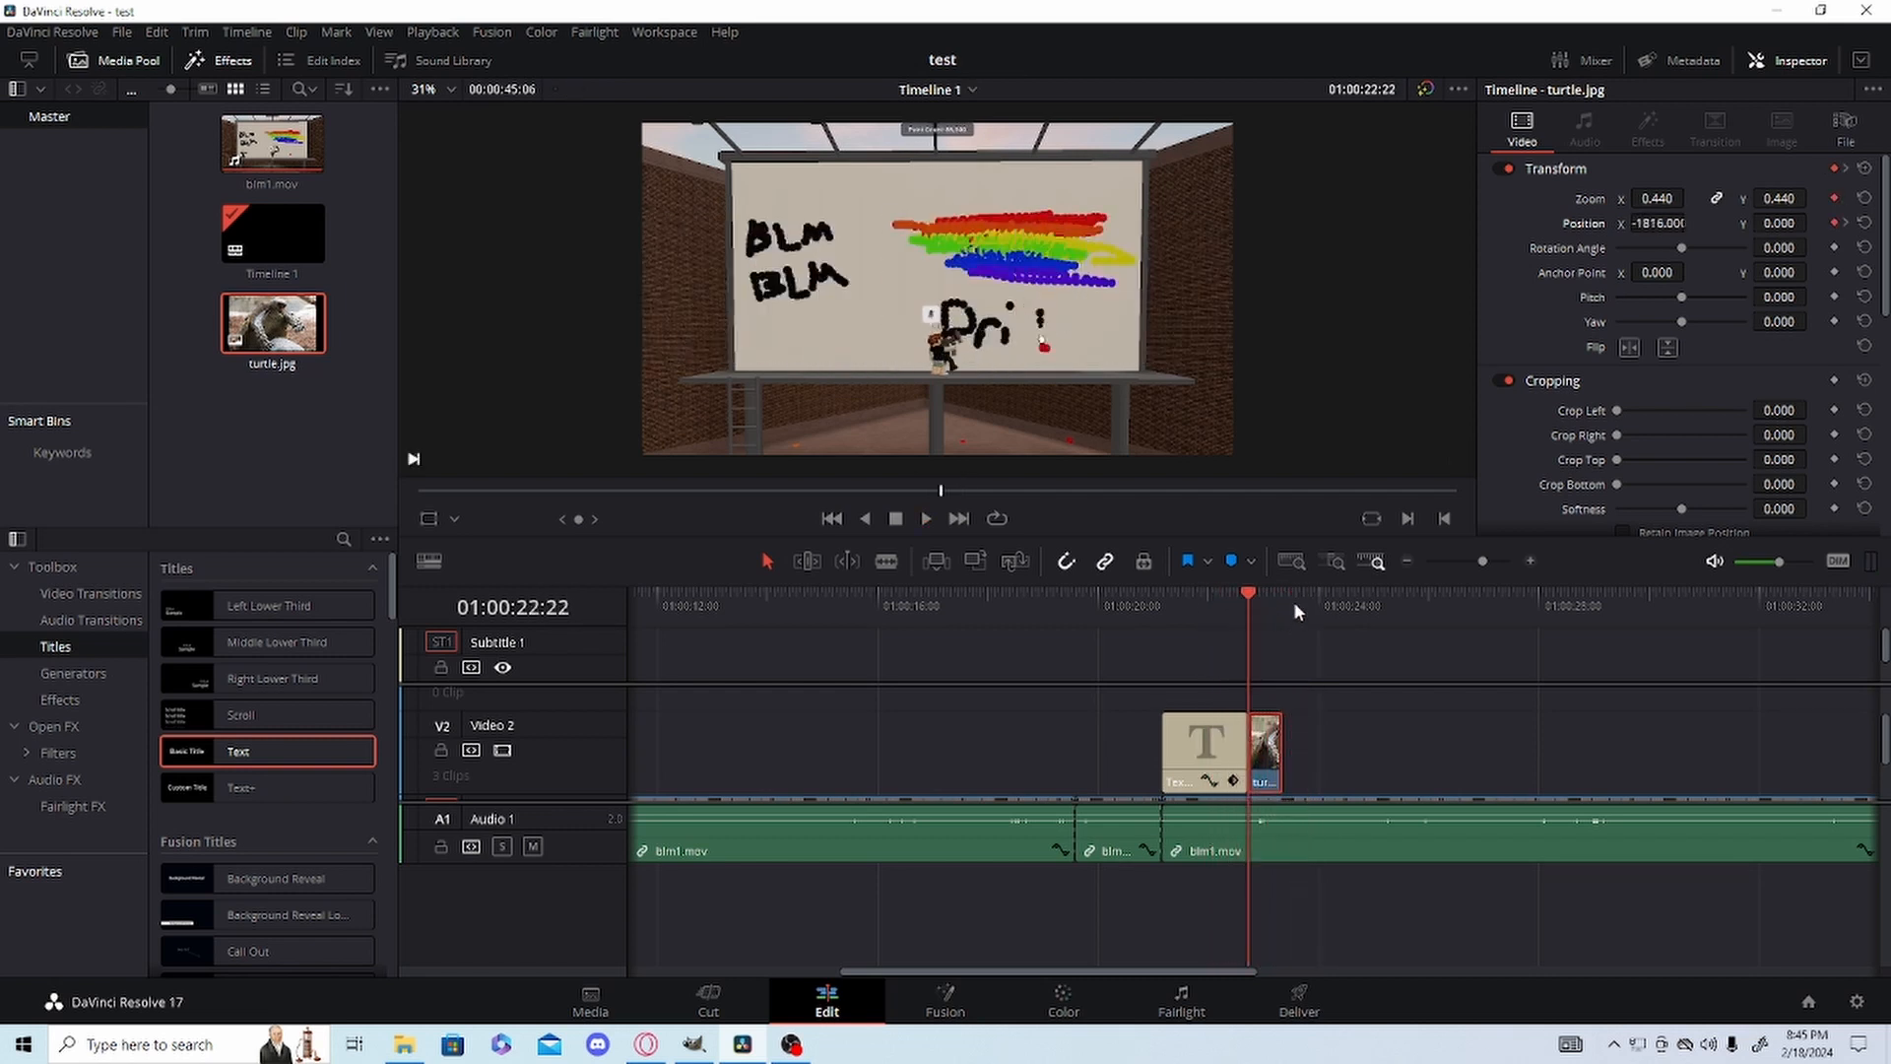
pyautogui.click(1863, 168)
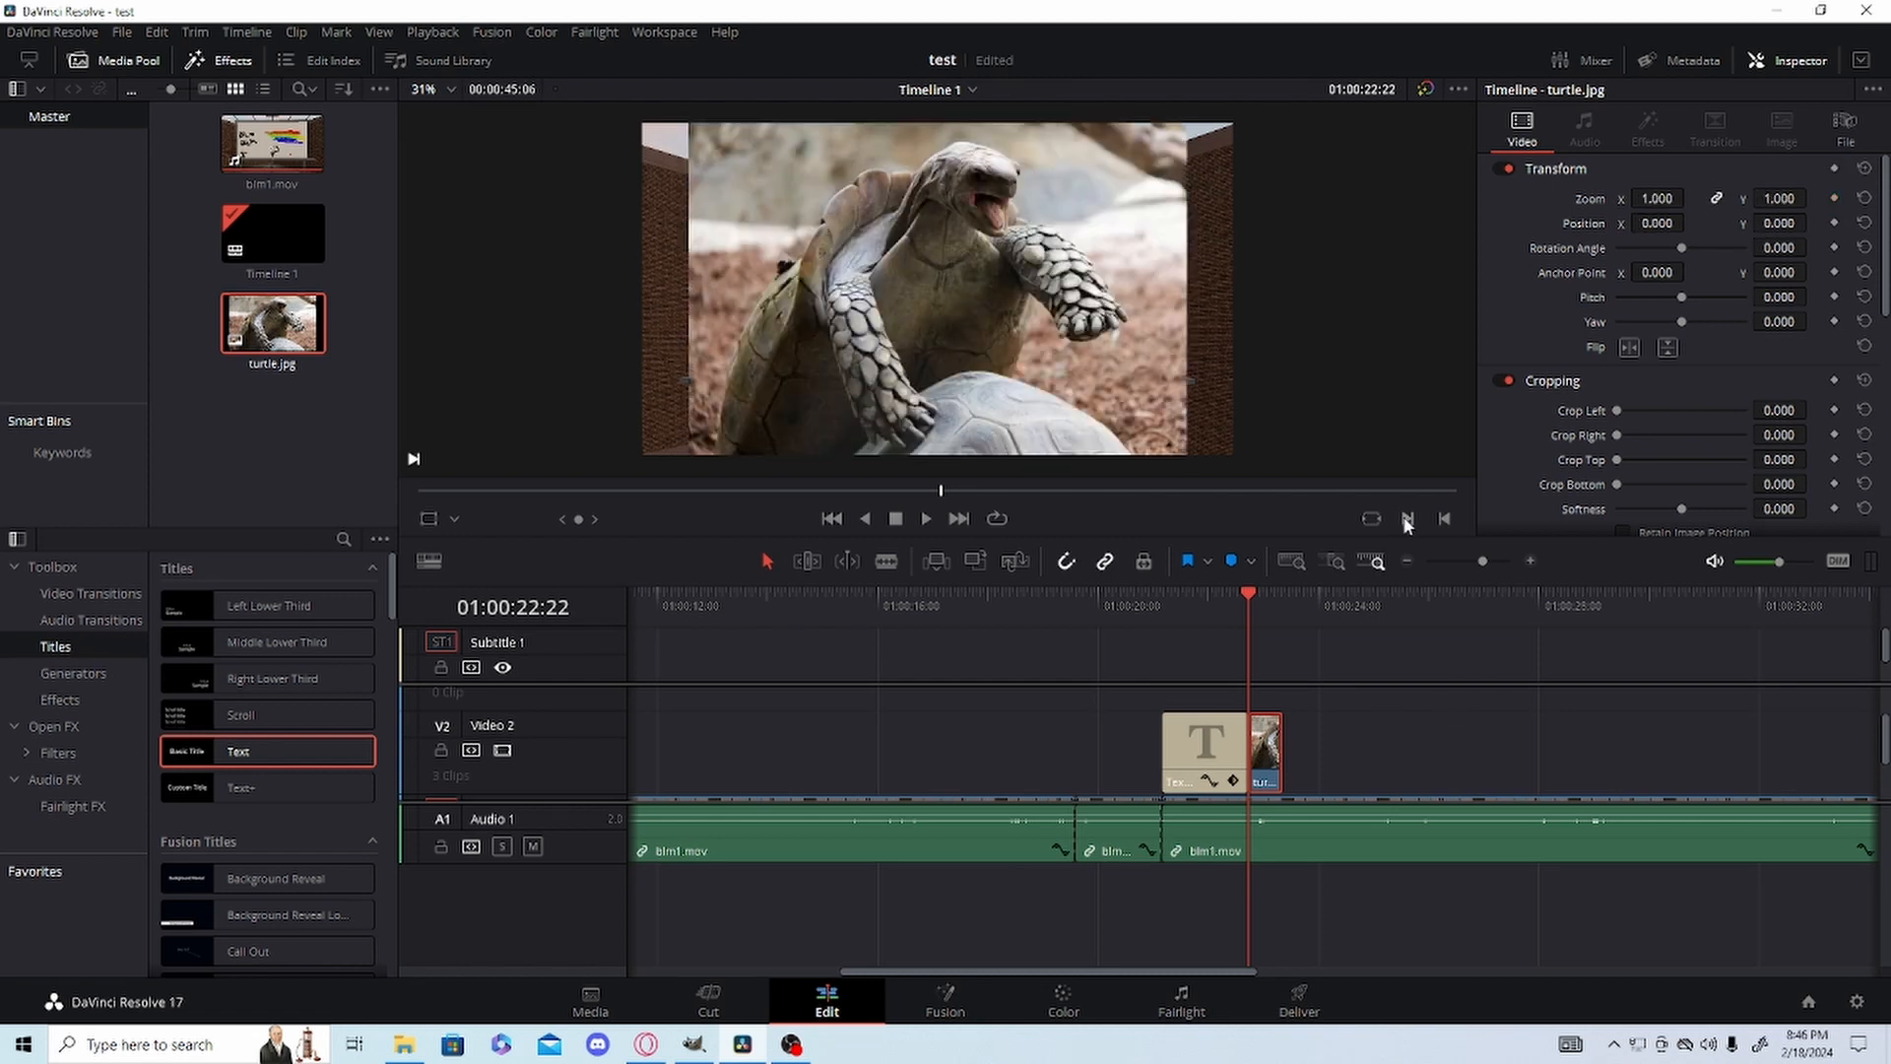
pyautogui.hotkey('ctrl', 's')
pyautogui.moveTo(1663, 200); pyautogui.dragTo(1594, 200)
# Try the cropping Softness of turtle.jpg at -100 and at 100.
pyautogui.scroll(-1, 1684, 453)
pyautogui.moveTo(1662, 448); pyautogui.dragTo(1398, 398)
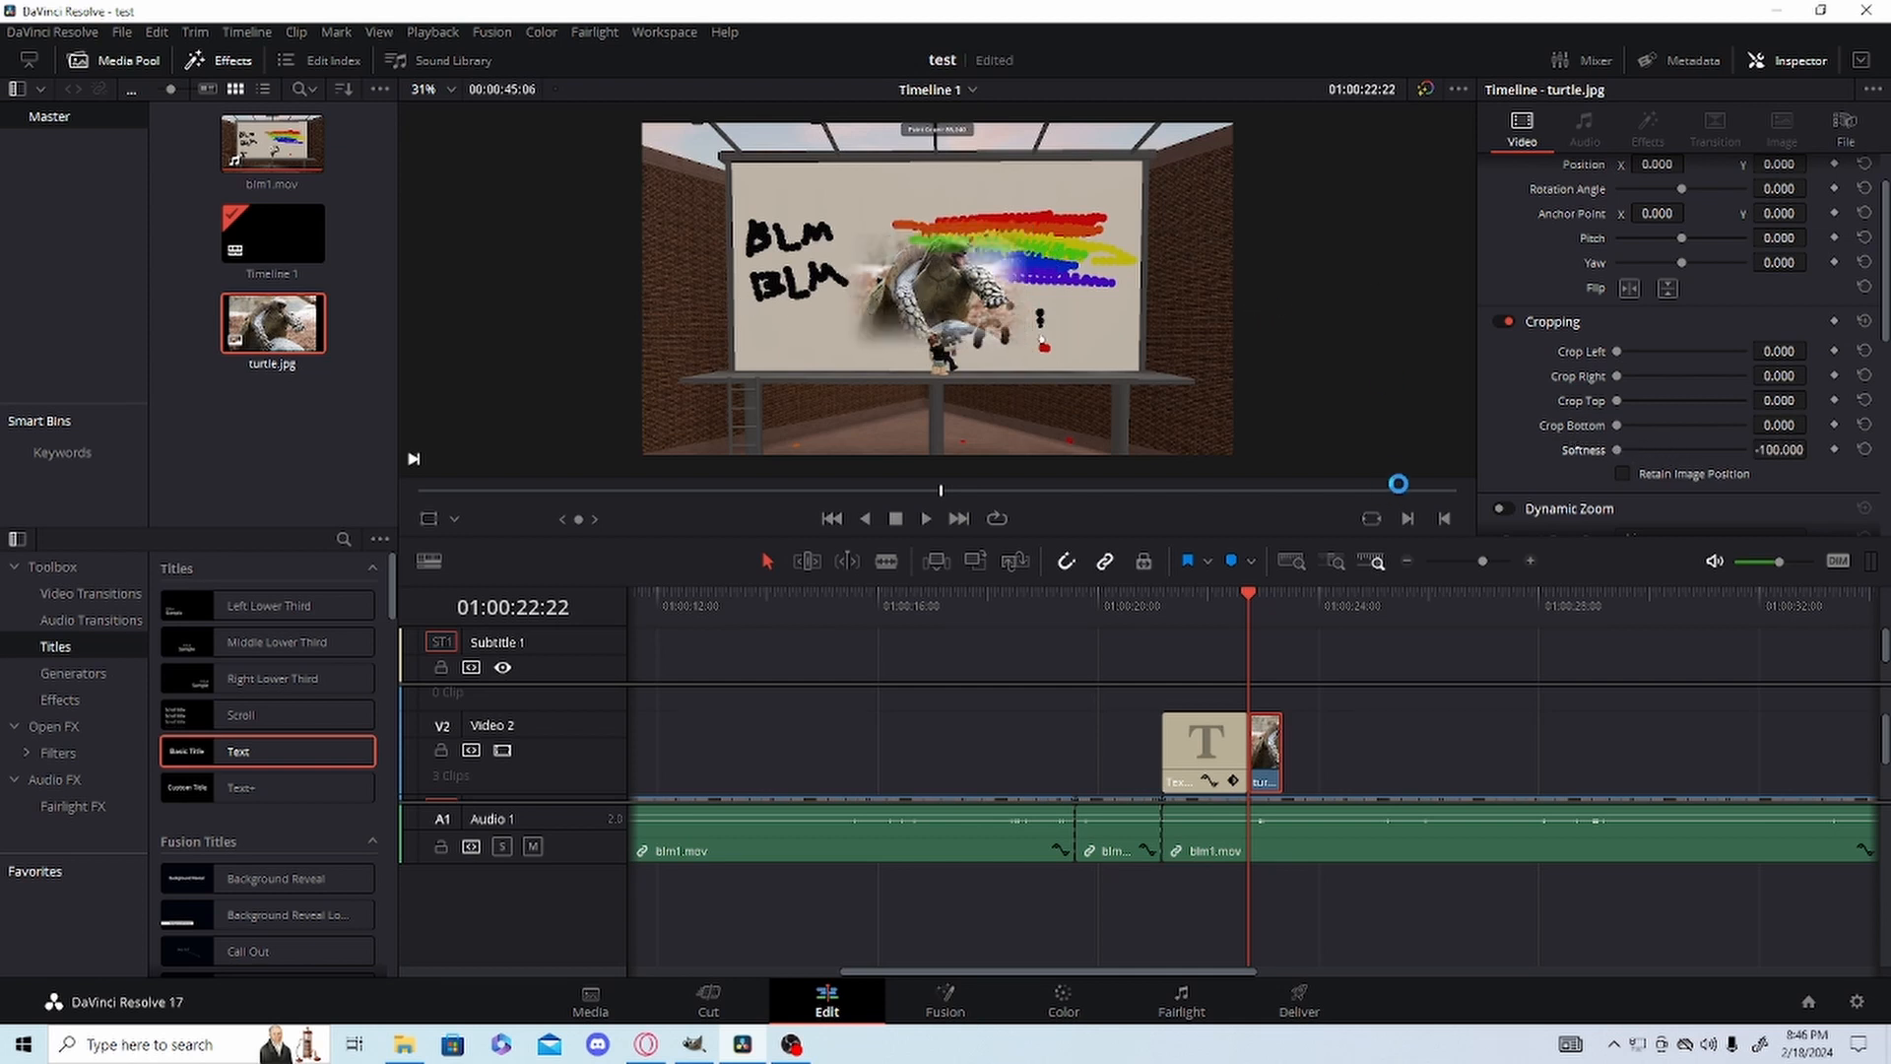
pyautogui.hotkey('ctrl', 's')
pyautogui.moveTo(1678, 444)
pyautogui.mouseDown()
pyautogui.moveTo(1742, 446)
pyautogui.moveTo(1641, 431)
pyautogui.moveTo(1722, 436)
pyautogui.moveTo(1688, 444)
pyautogui.mouseUp()
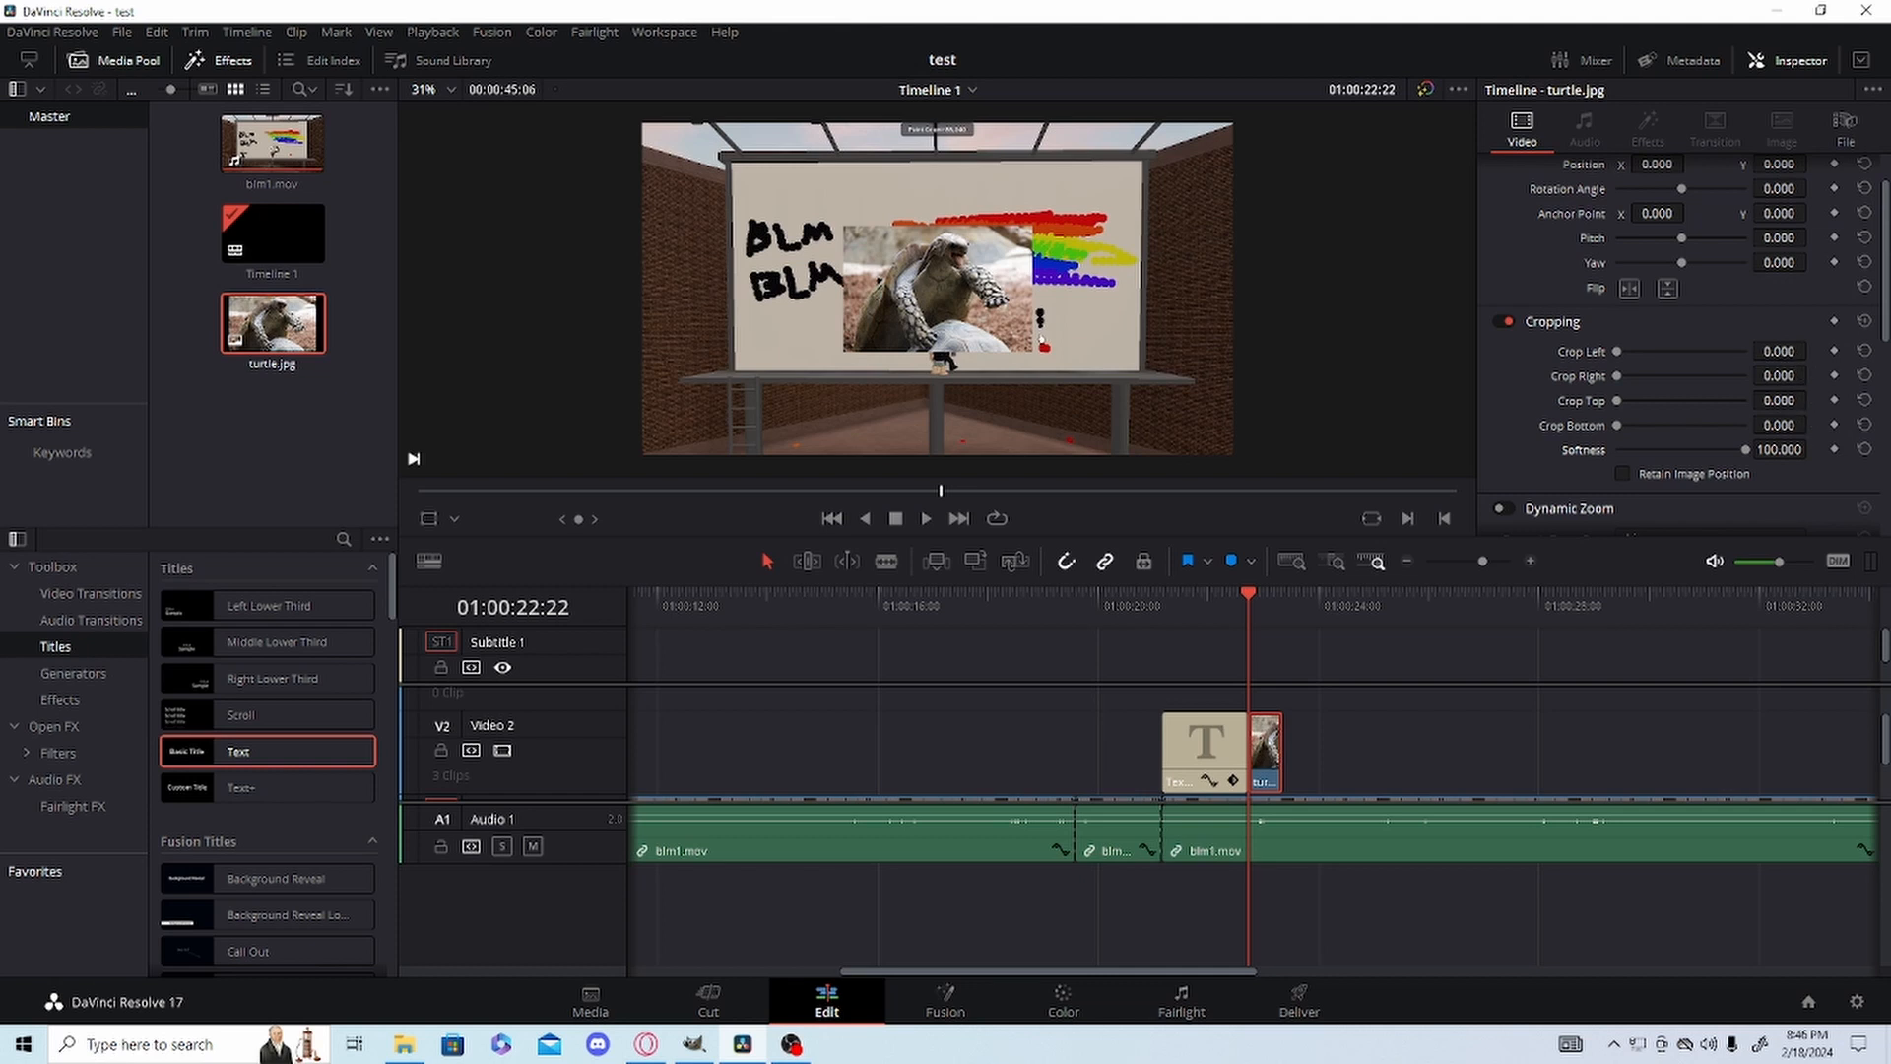
# Reset turtle.jpg's Softness and crop the image by 305 left, 199 right, 26 top and 596 bottom.
pyautogui.moveTo(1780, 351); pyautogui.dragTo(1877, 351)
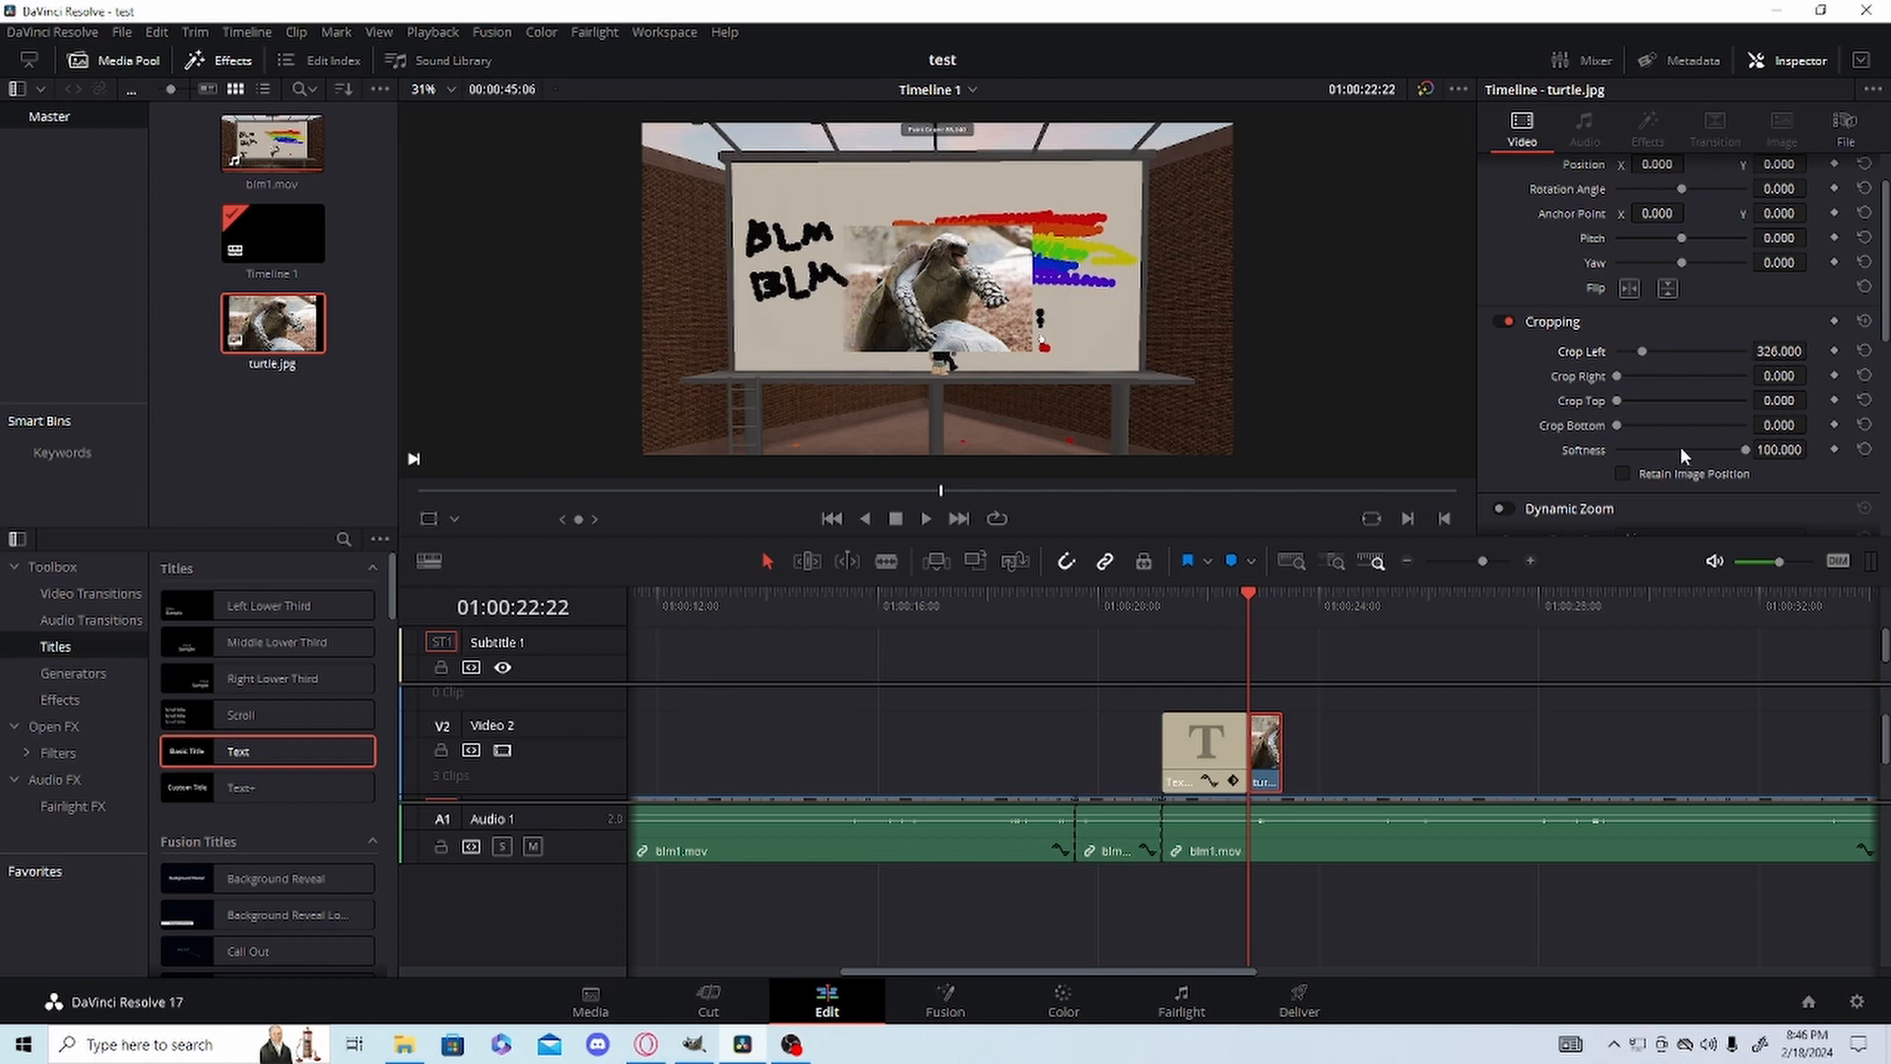
pyautogui.click(1679, 451)
pyautogui.click(1865, 449)
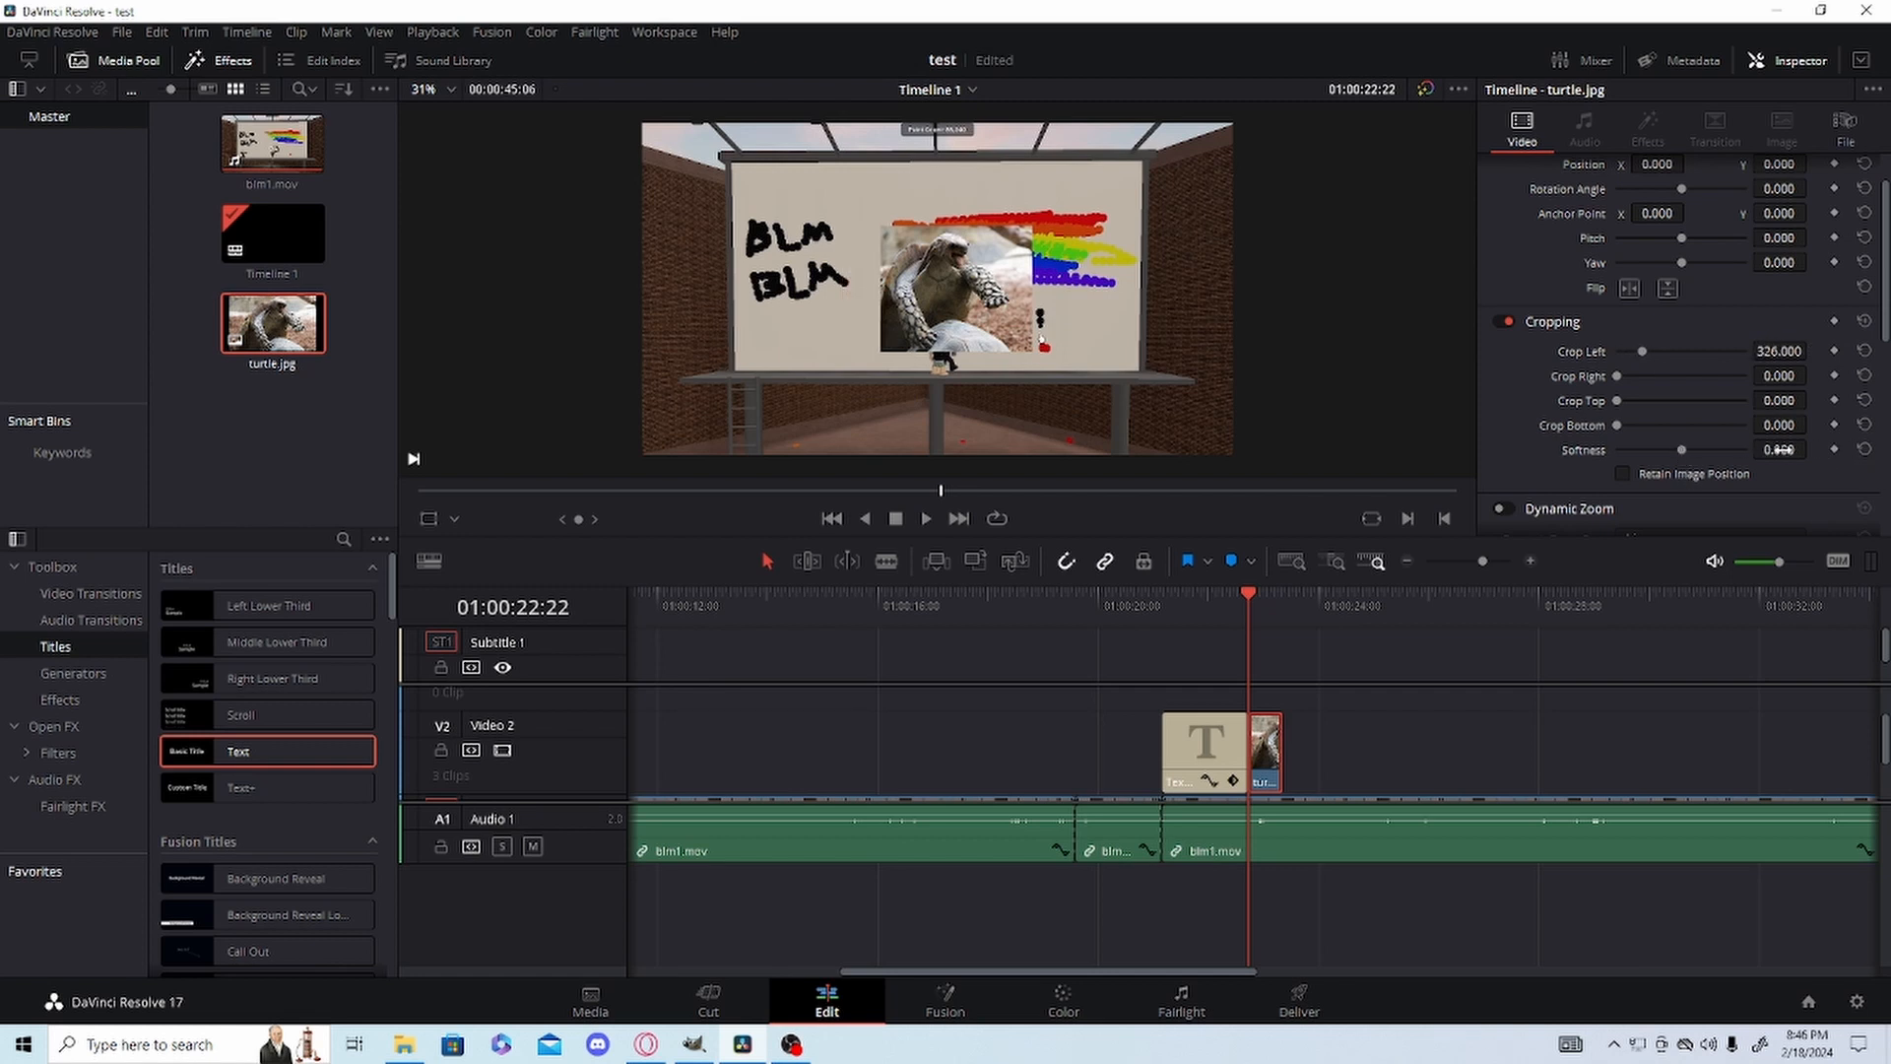
pyautogui.moveTo(1780, 352); pyautogui.dragTo(1787, 435)
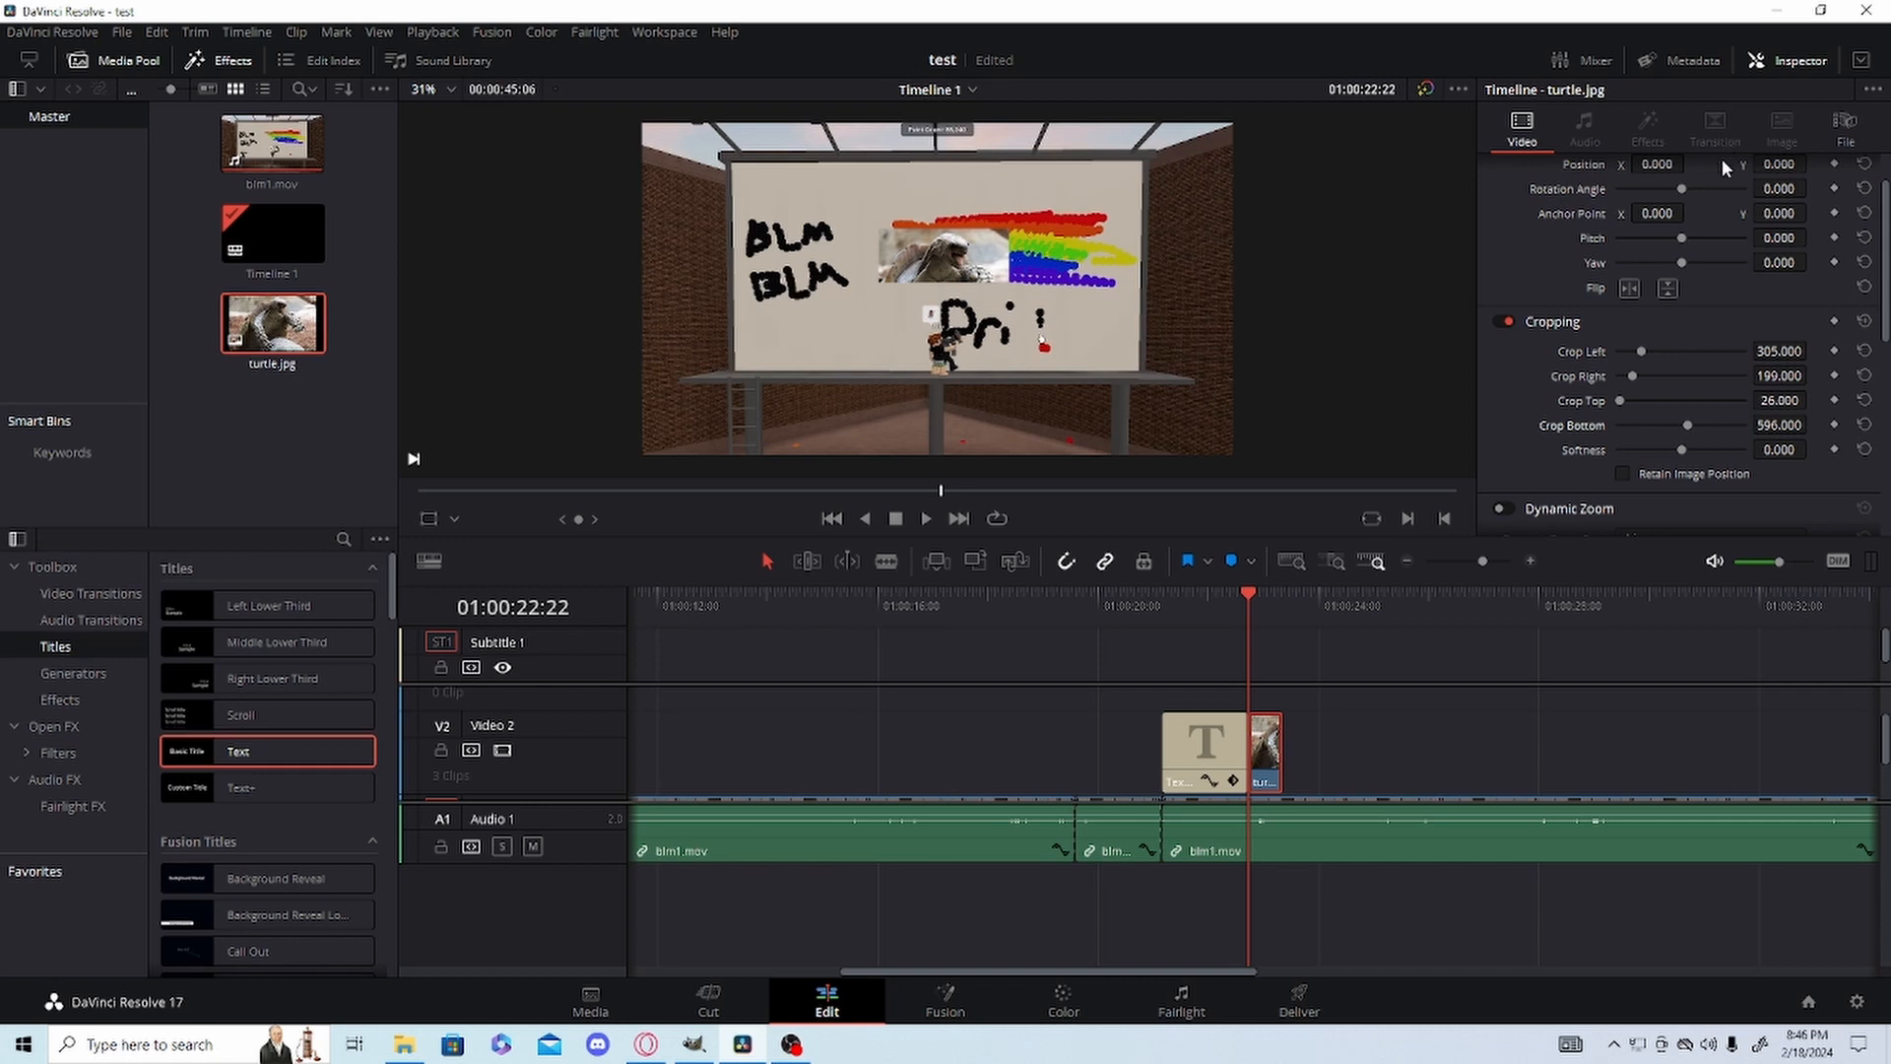
# Set turtle.jpg's Zoom to 1.130 and Position Y to -331, trying a Pitch of -0.070 before resetting the Pitch.
pyautogui.scroll(2, 1723, 168)
pyautogui.moveTo(1658, 198); pyautogui.dragTo(1734, 248)
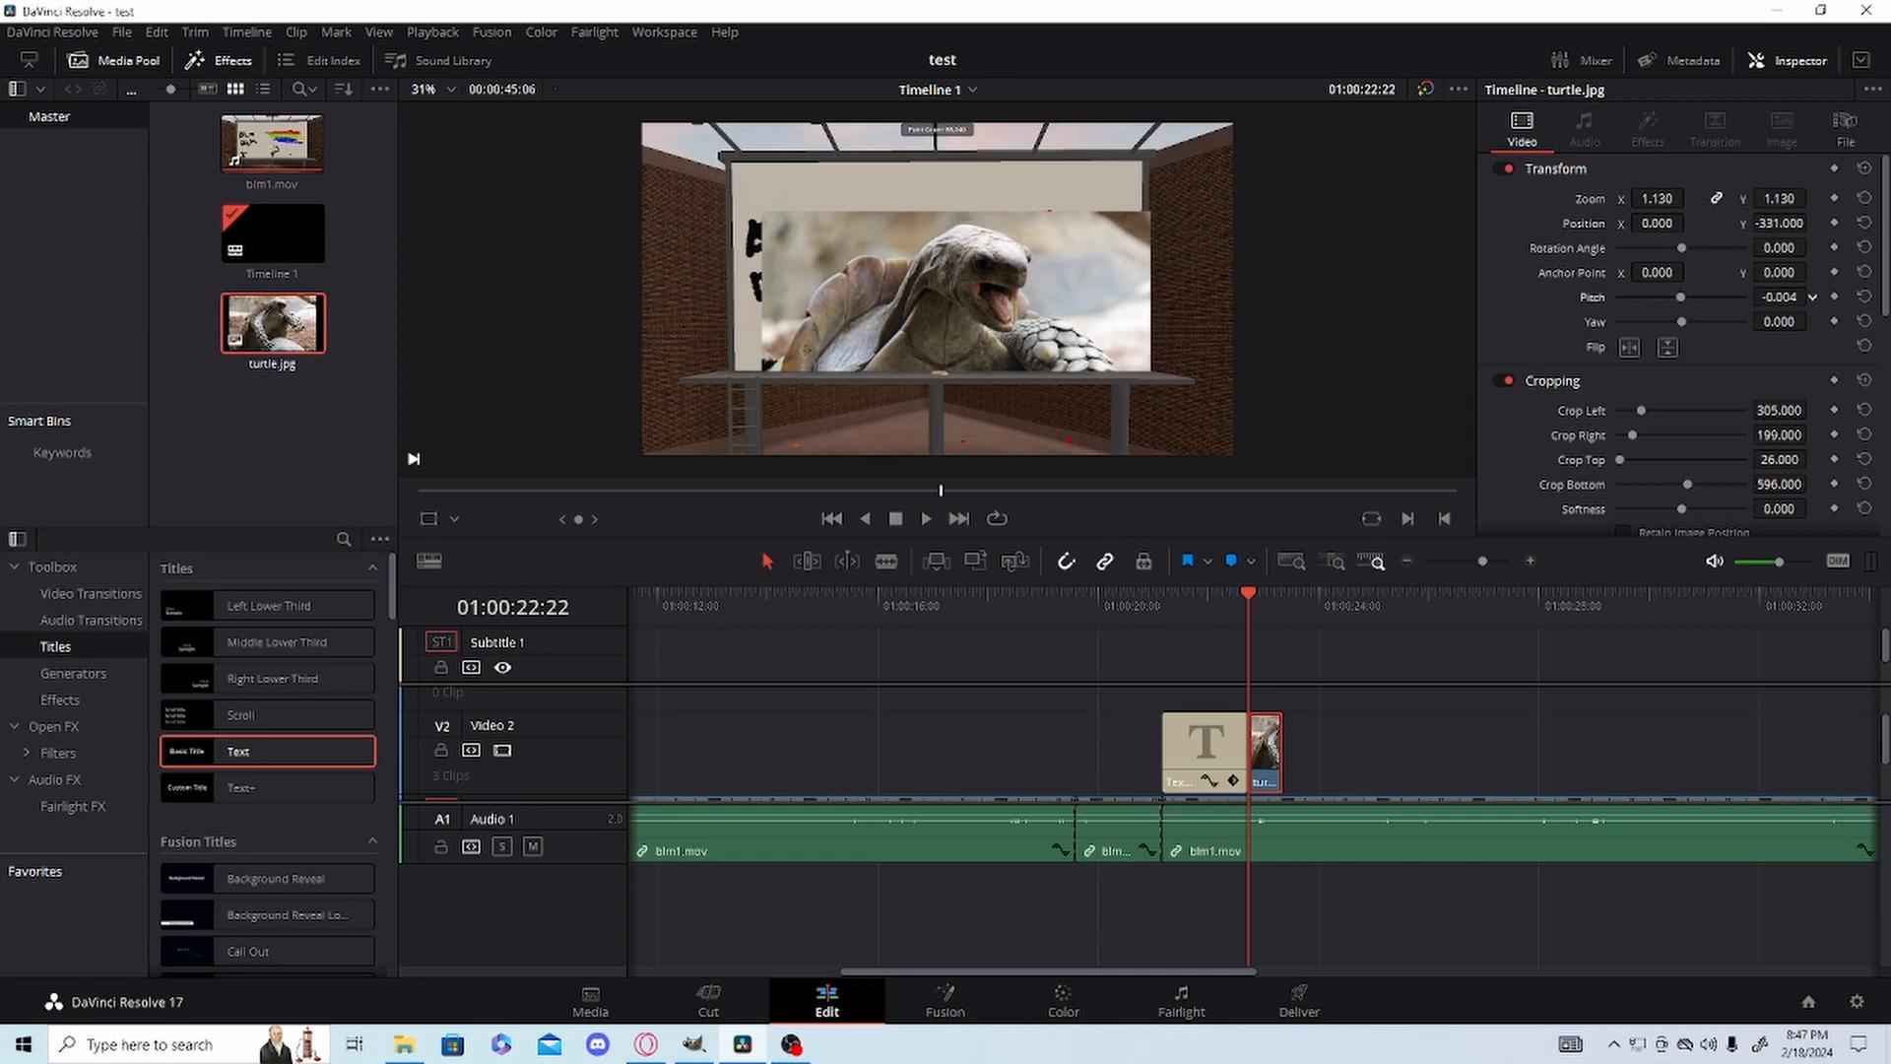
pyautogui.moveTo(1773, 295); pyautogui.dragTo(1812, 296)
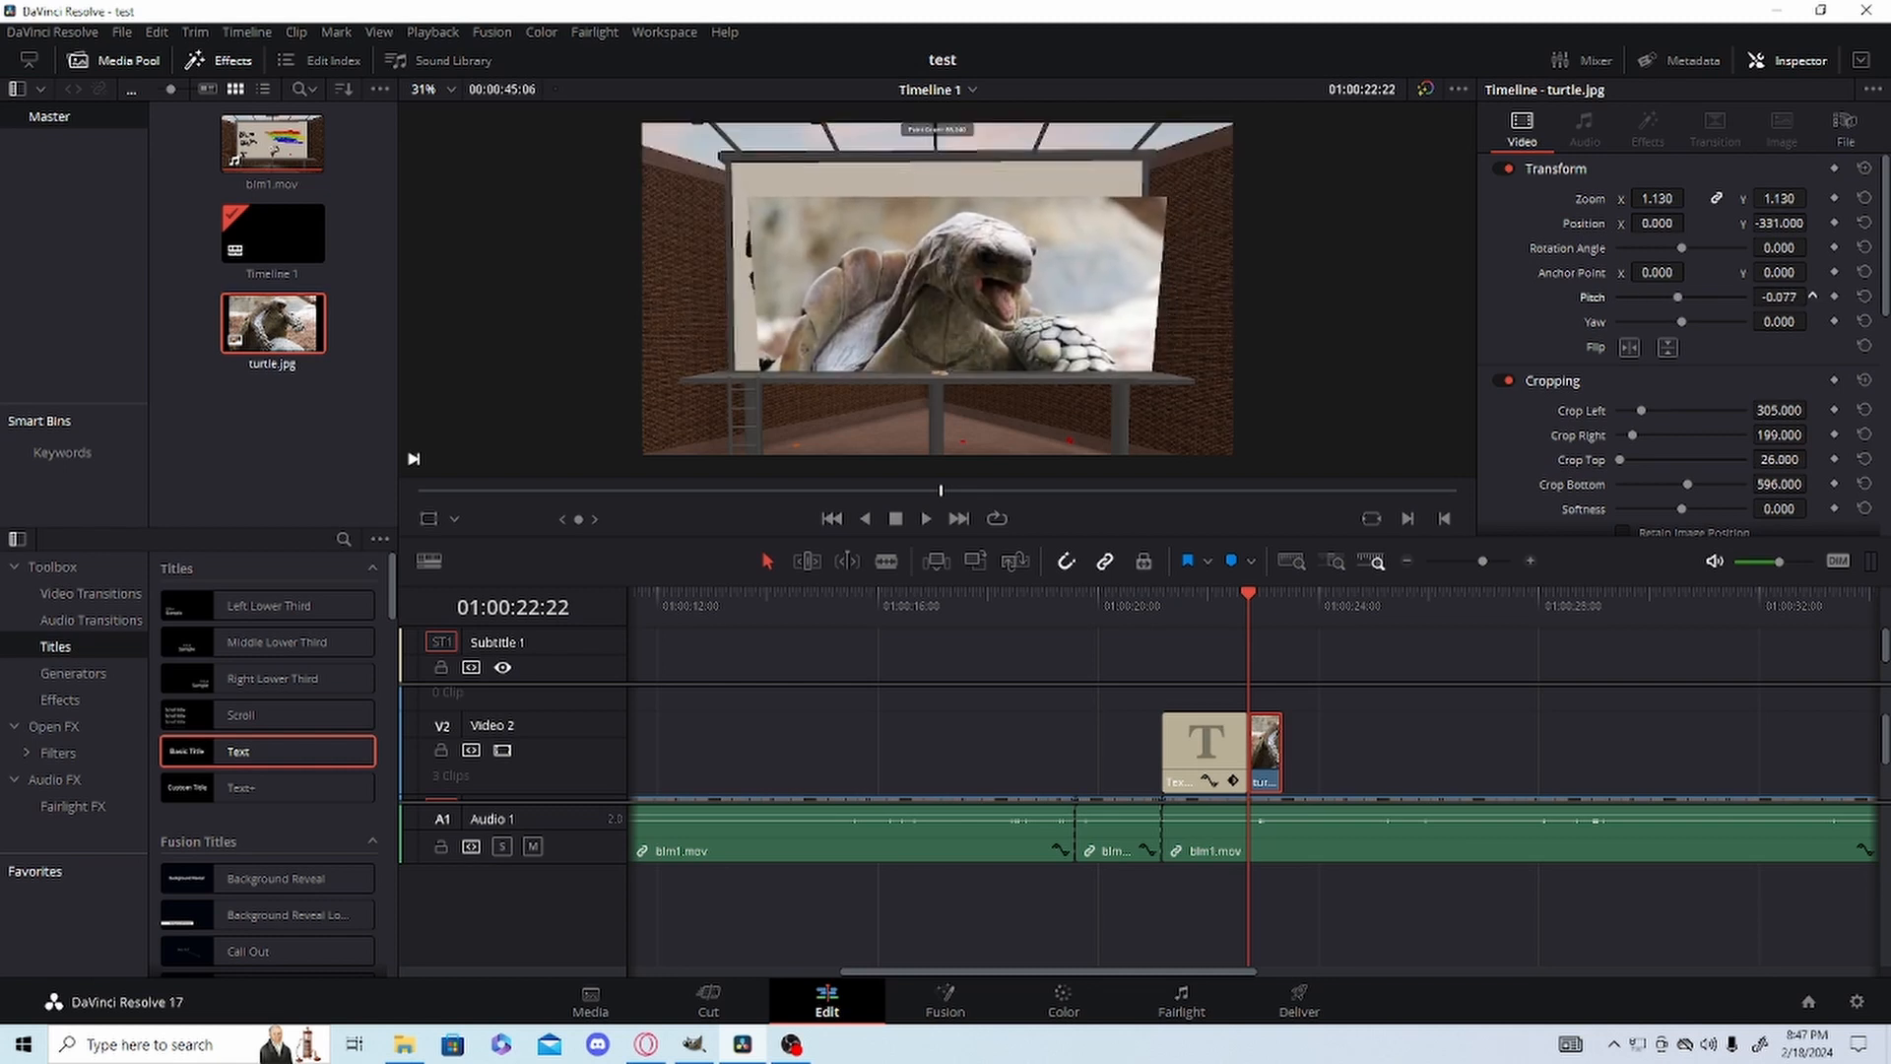
pyautogui.click(1864, 297)
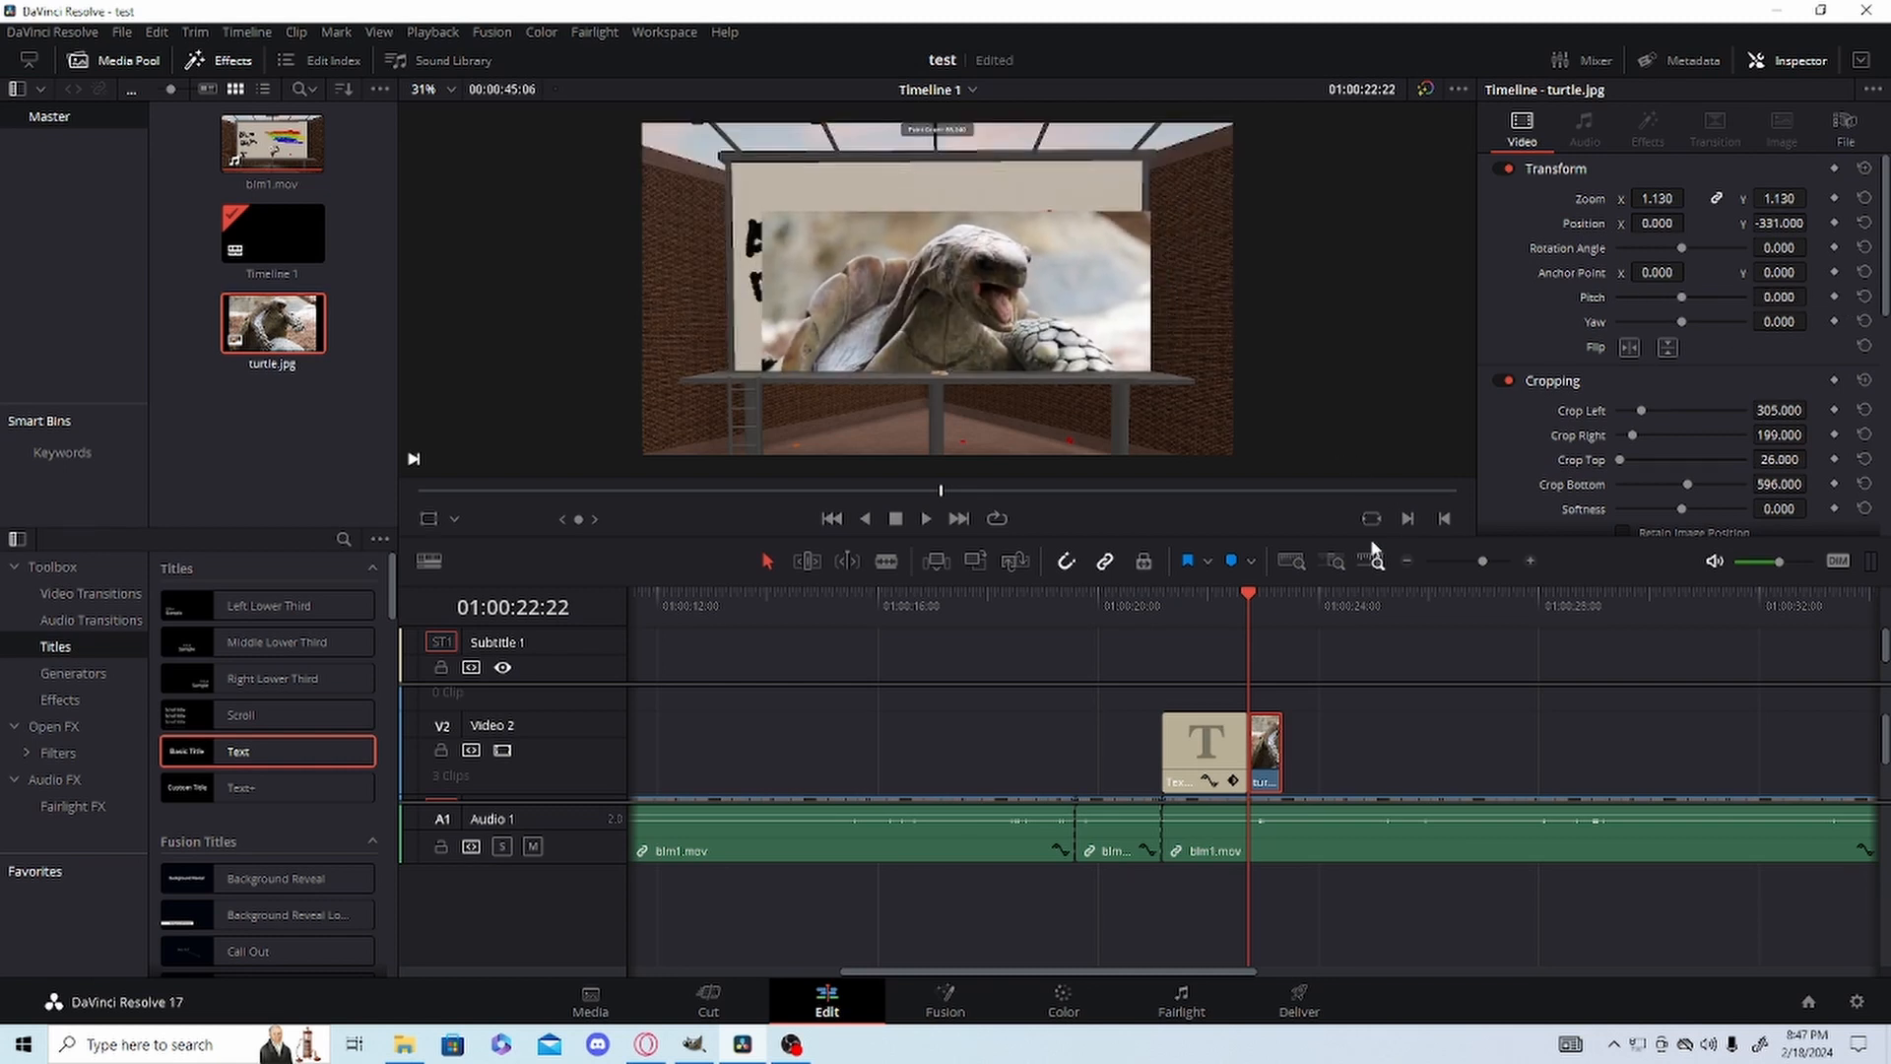
# Try lowering turtle.jpg's Opacity to 0 and raise it back to 100.
pyautogui.scroll(-3, 1747, 430)
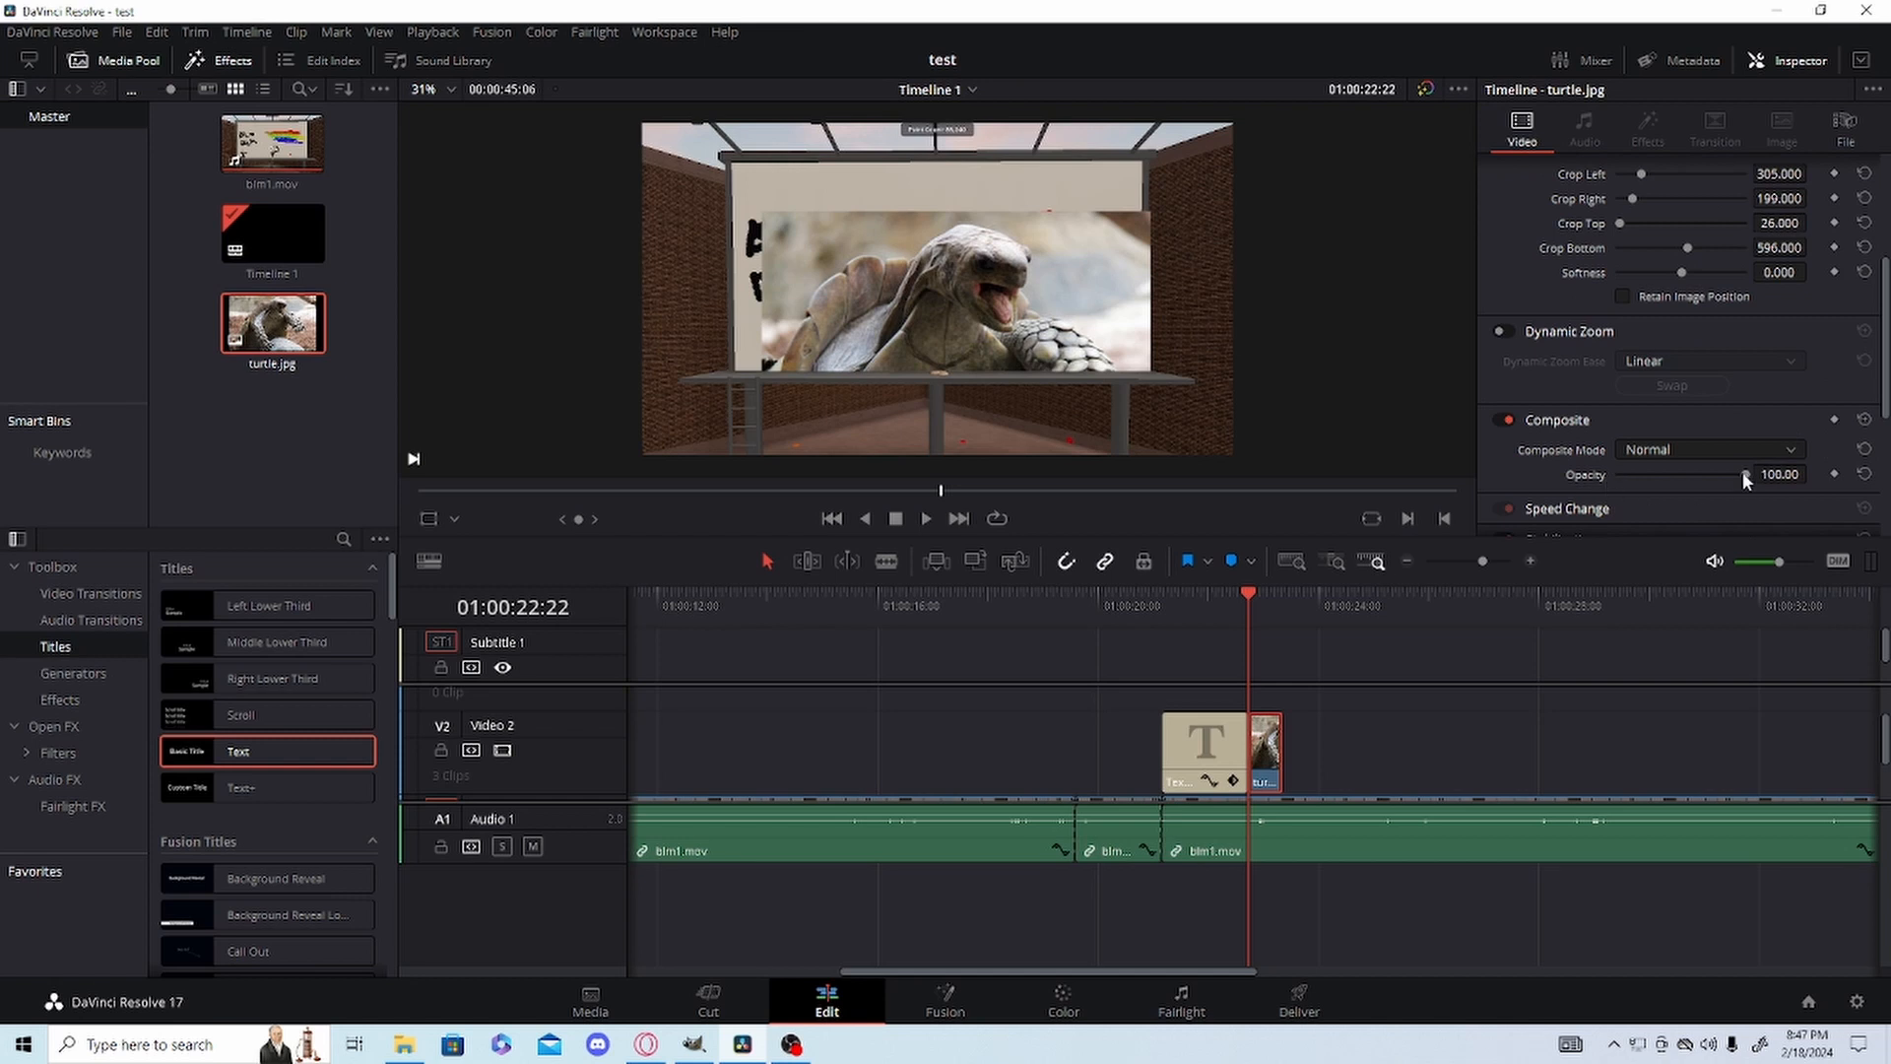
pyautogui.moveTo(1744, 473)
pyautogui.mouseDown()
pyautogui.moveTo(1627, 477)
pyautogui.moveTo(1737, 451)
pyautogui.moveTo(1528, 457)
pyautogui.mouseUp()
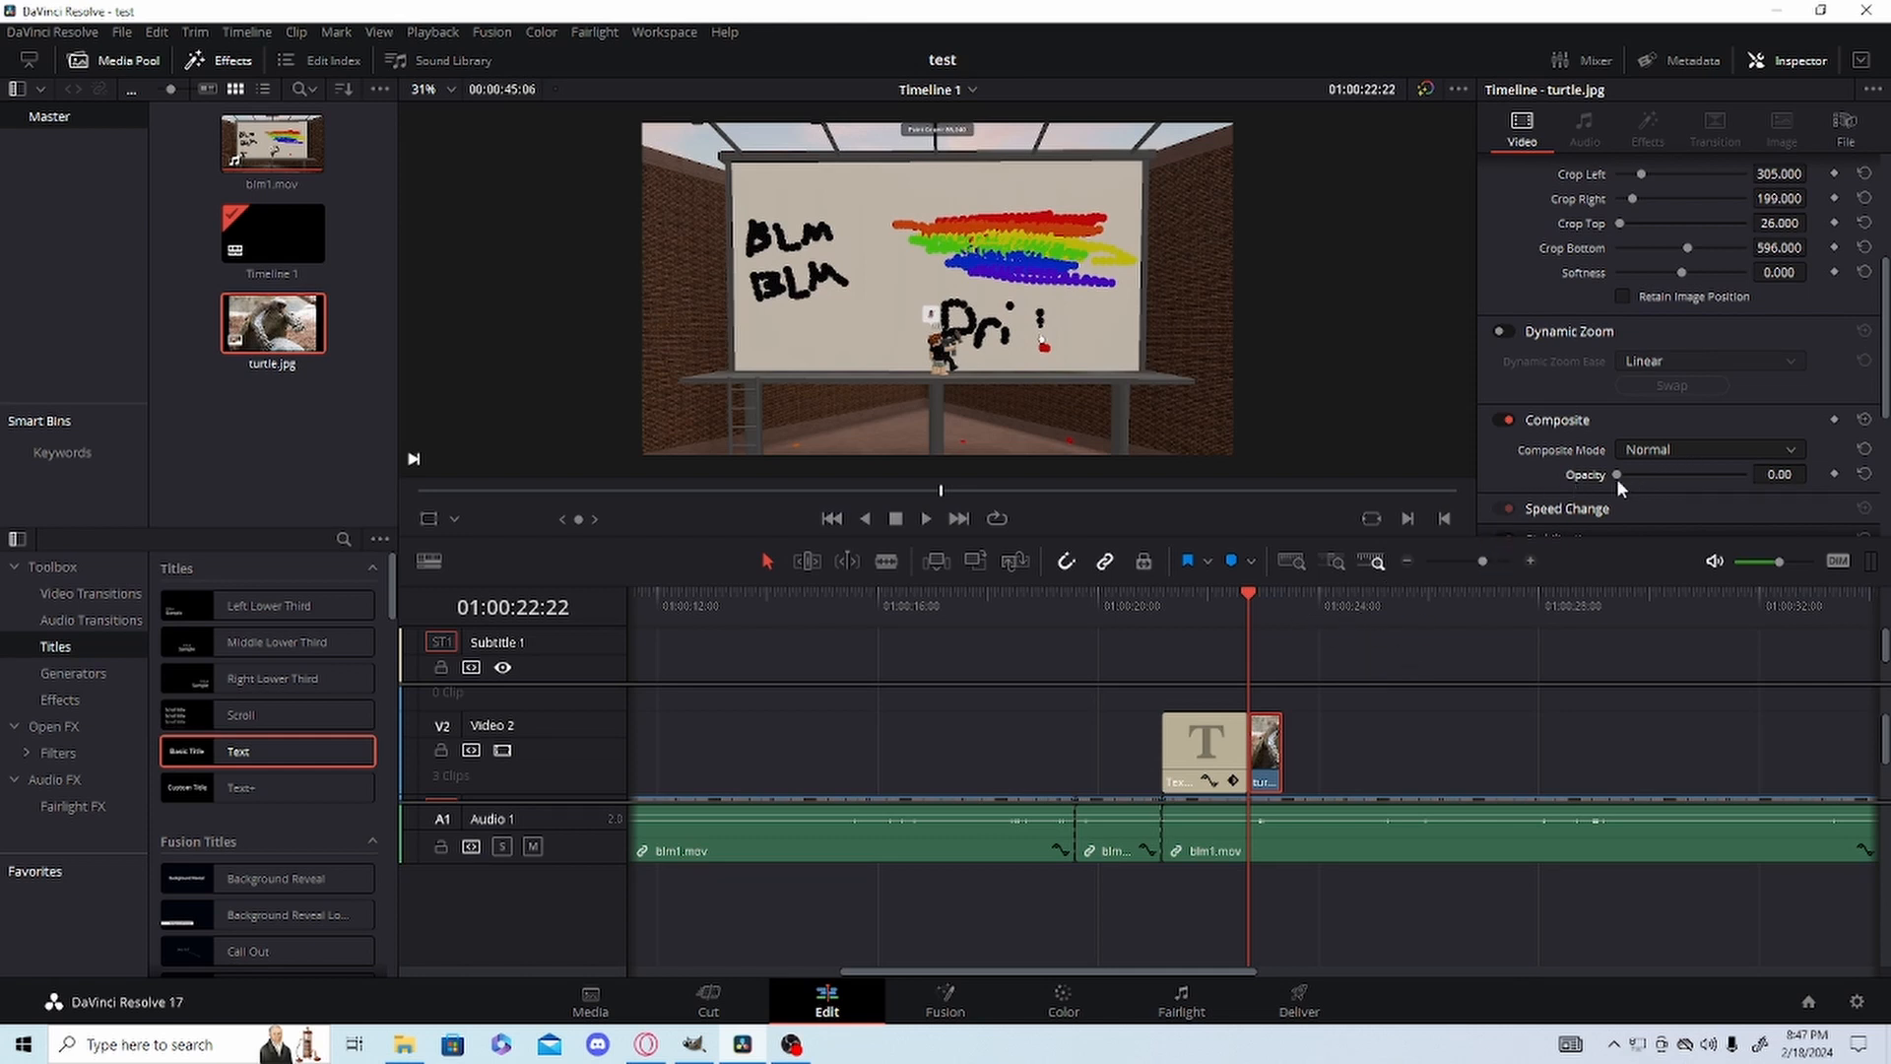
pyautogui.moveTo(1617, 477)
pyautogui.mouseDown()
pyautogui.moveTo(1726, 457)
pyautogui.moveTo(1610, 470)
pyautogui.moveTo(1767, 472)
pyautogui.mouseUp()
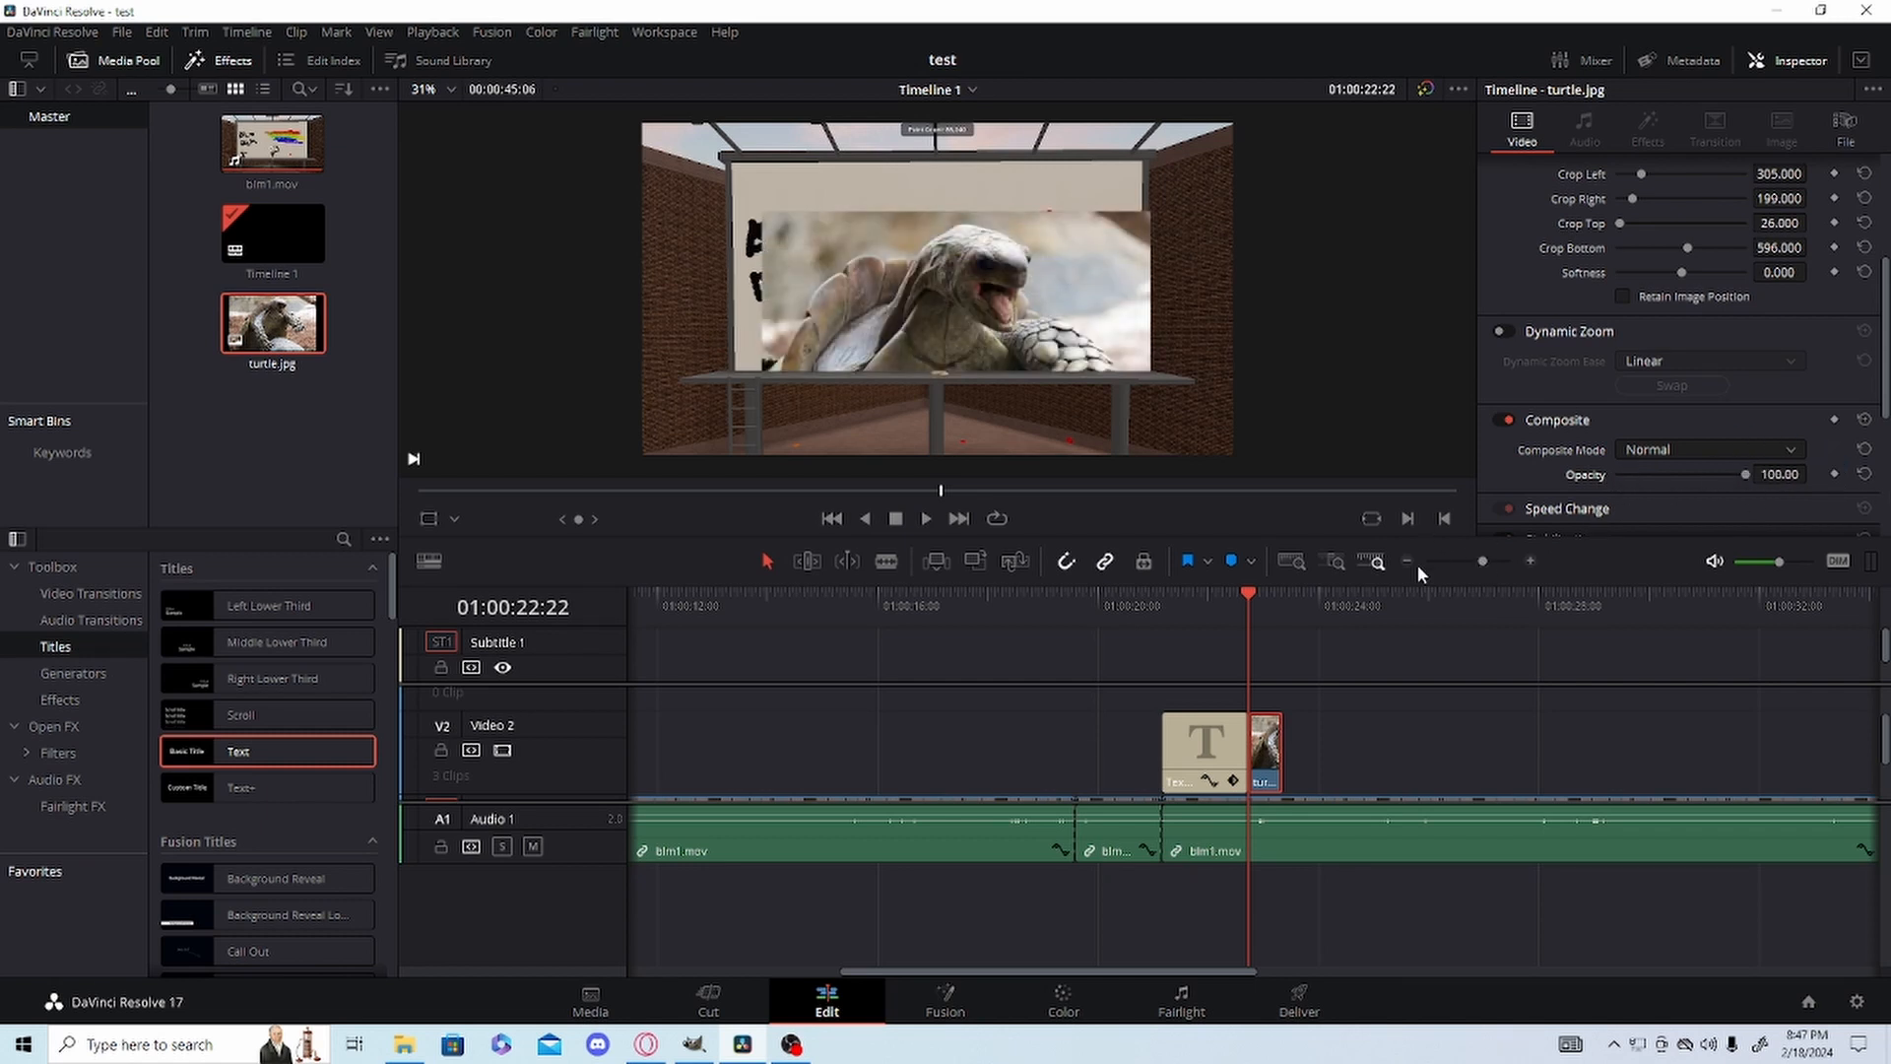
# Split the turtle.jpg clip on Video 2 near its midpoint with the Blade tool and return to the Selection tool.
pyautogui.moveTo(1478, 562); pyautogui.dragTo(1497, 558)
pyautogui.click(1515, 557)
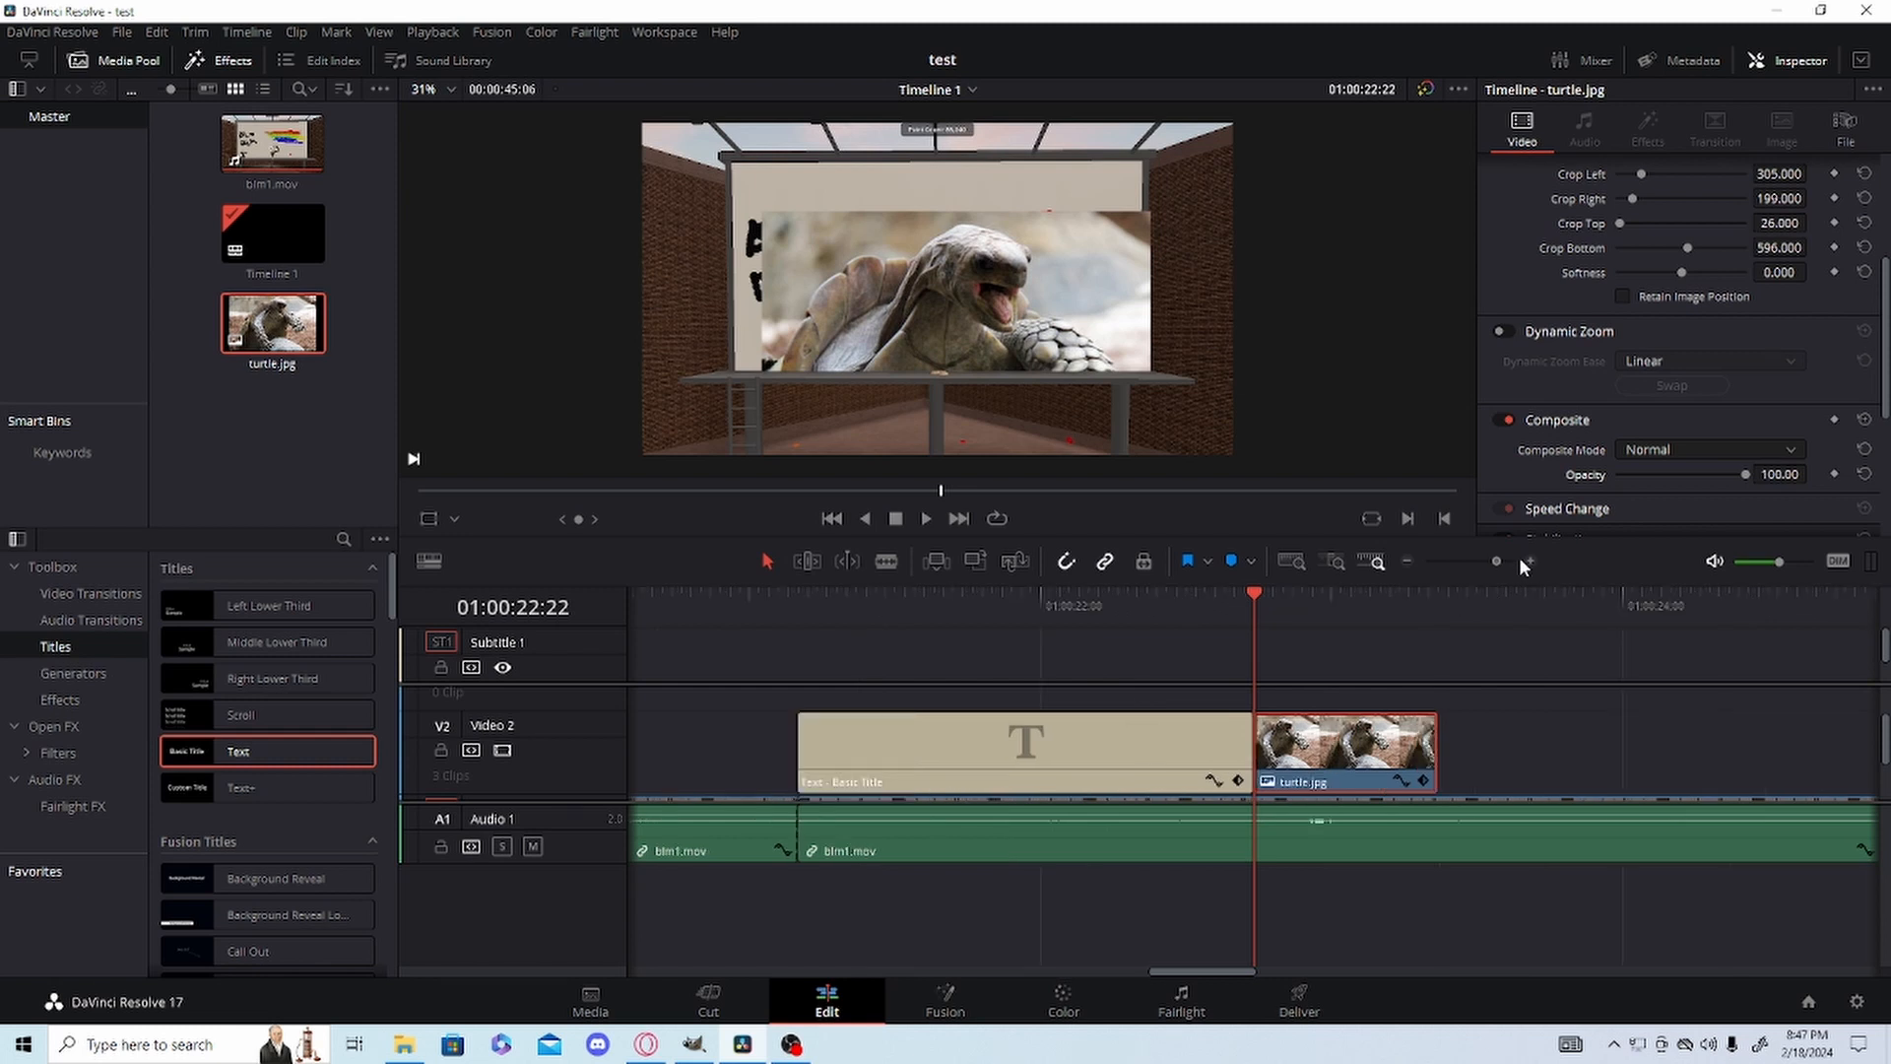
pyautogui.click(1492, 558)
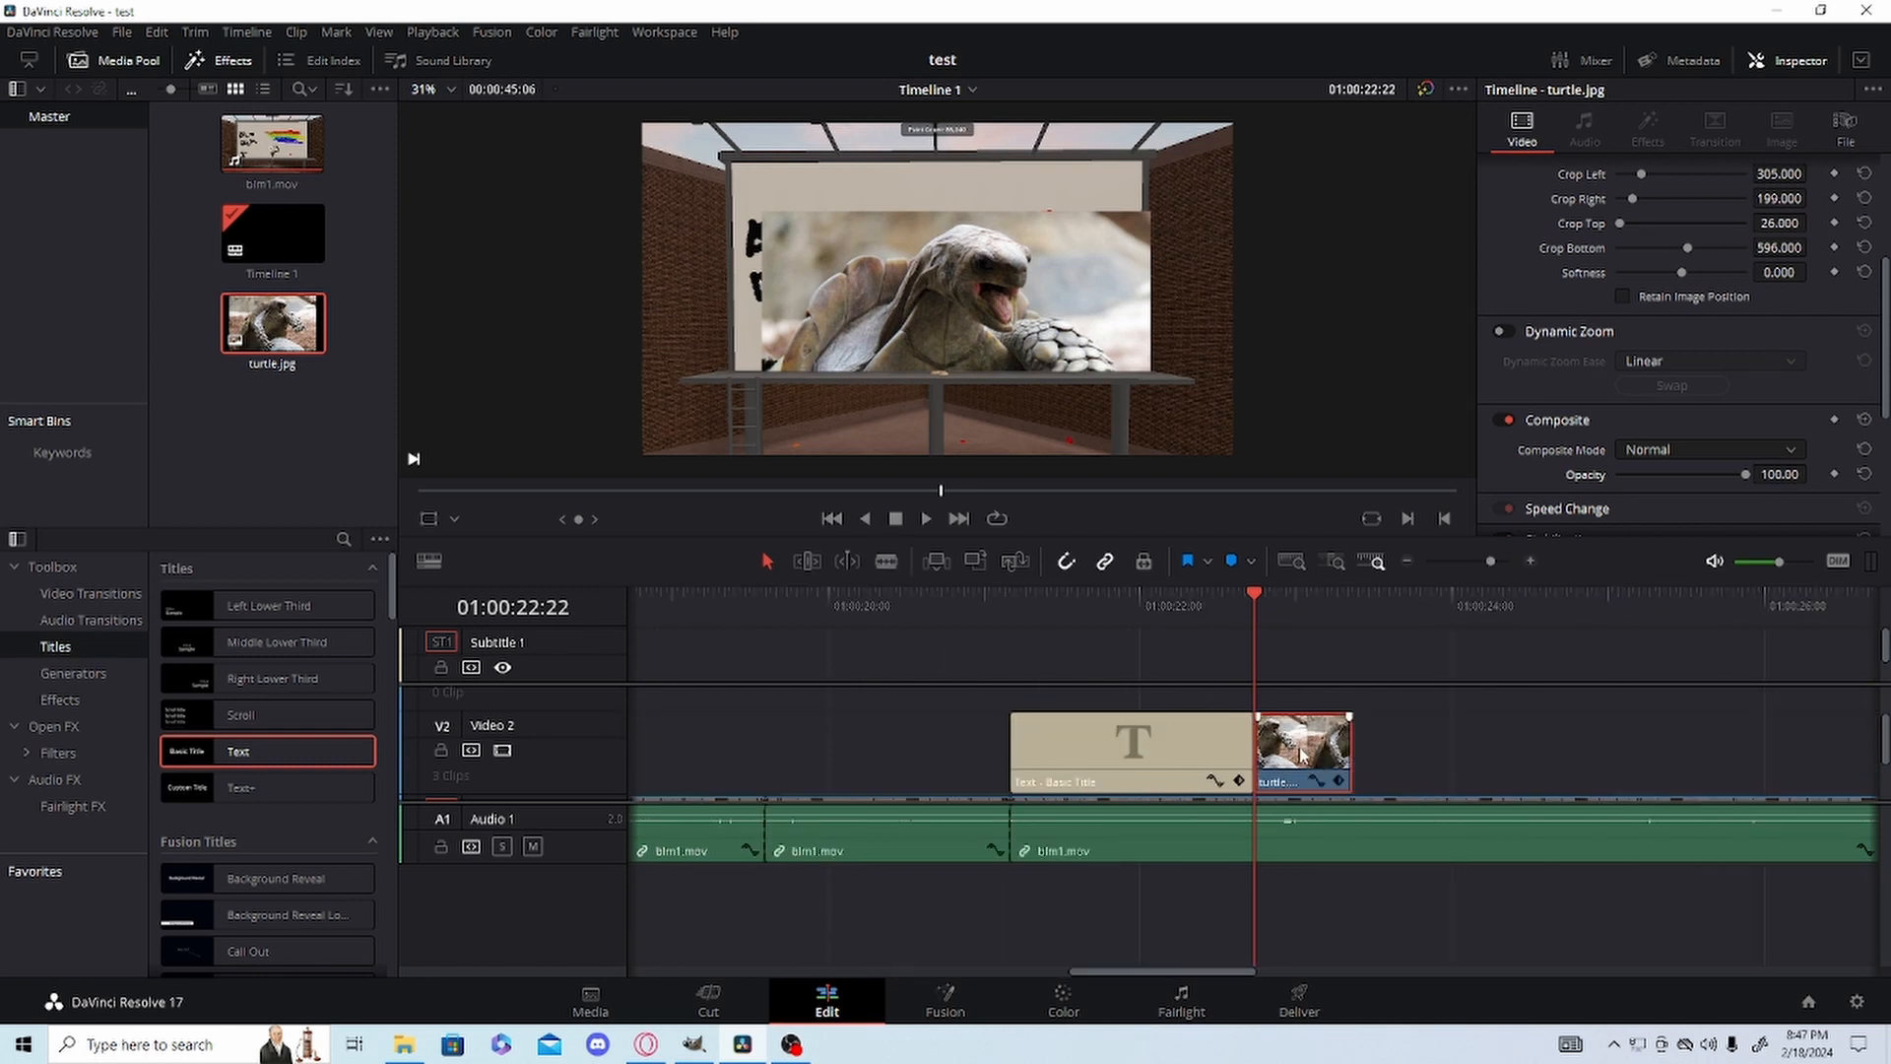
pyautogui.click(884, 562)
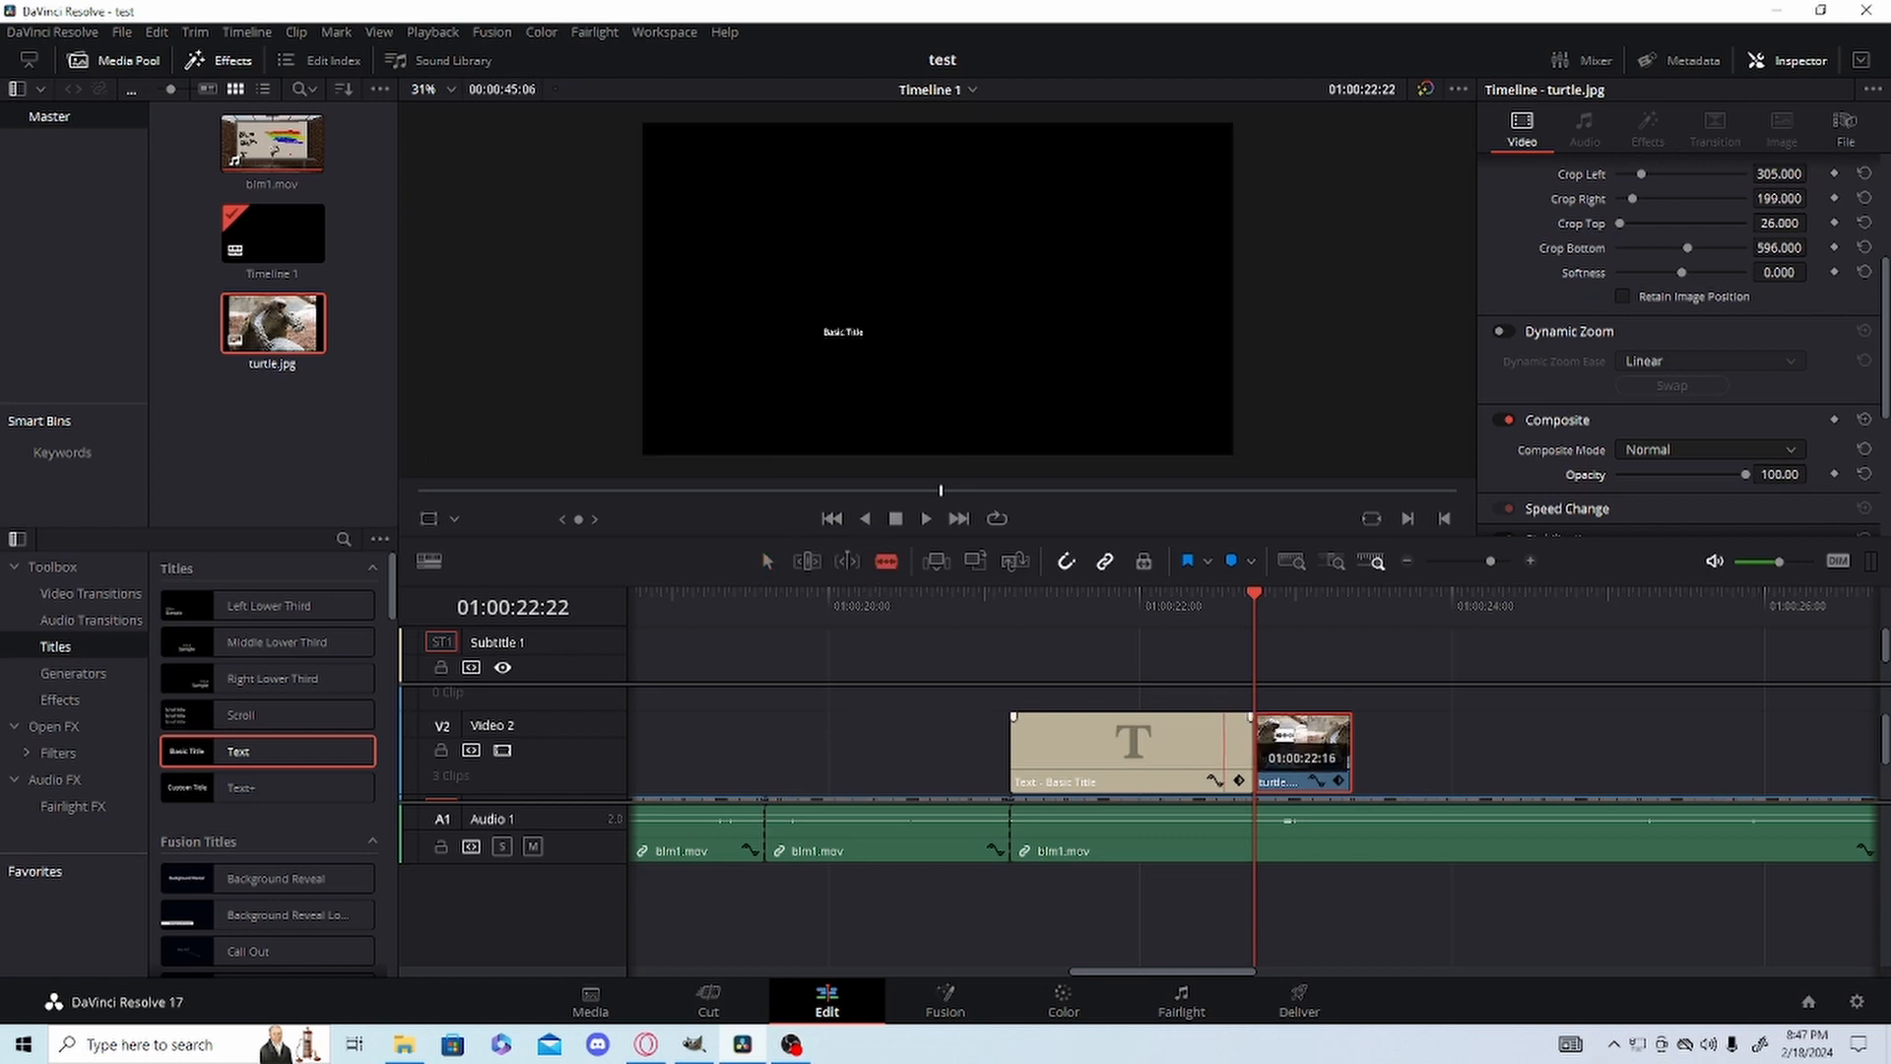
pyautogui.click(1301, 743)
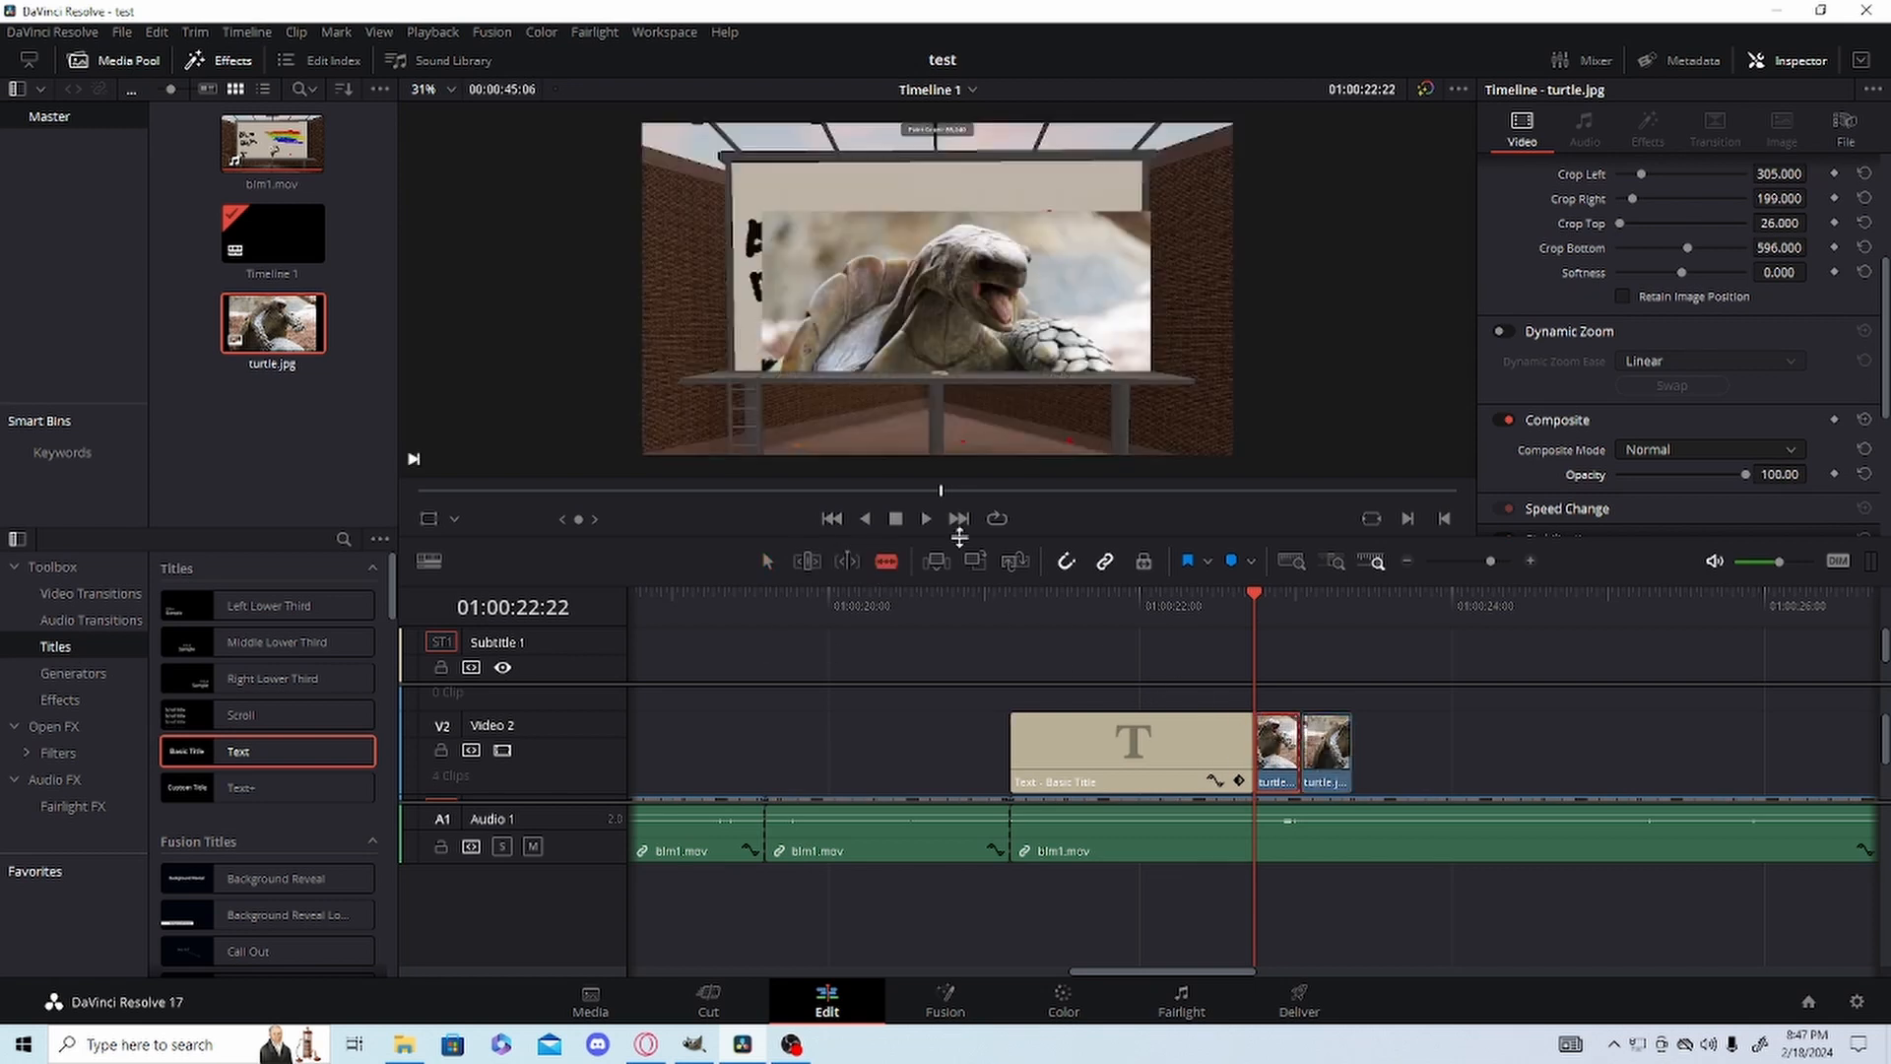
pyautogui.click(765, 562)
# Keyframe the first turtle.jpg half's Opacity at 0 on 01:00:22:22 and at 100 on 01:00:23:00 for a fade-in.
pyautogui.moveTo(1743, 476)
pyautogui.mouseDown()
pyautogui.moveTo(1596, 500)
pyautogui.moveTo(1554, 535)
pyautogui.mouseUp()
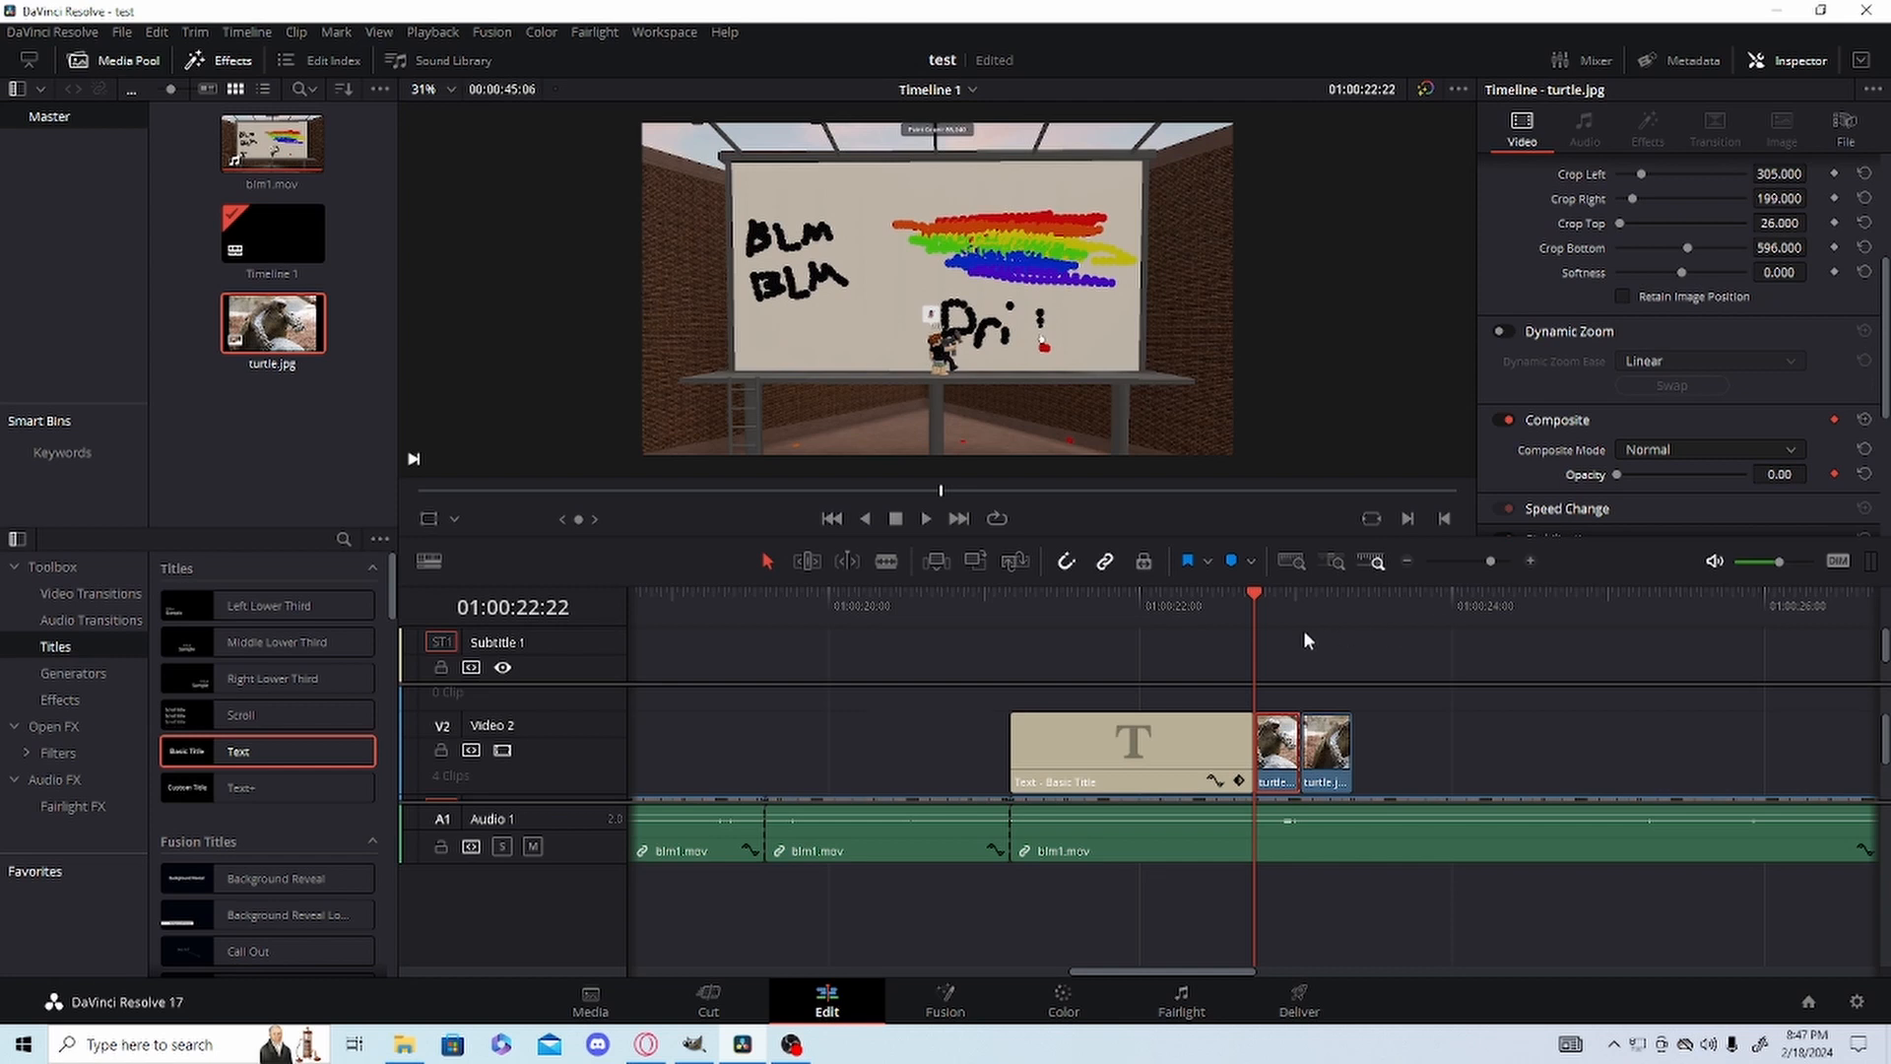
pyautogui.click(1296, 599)
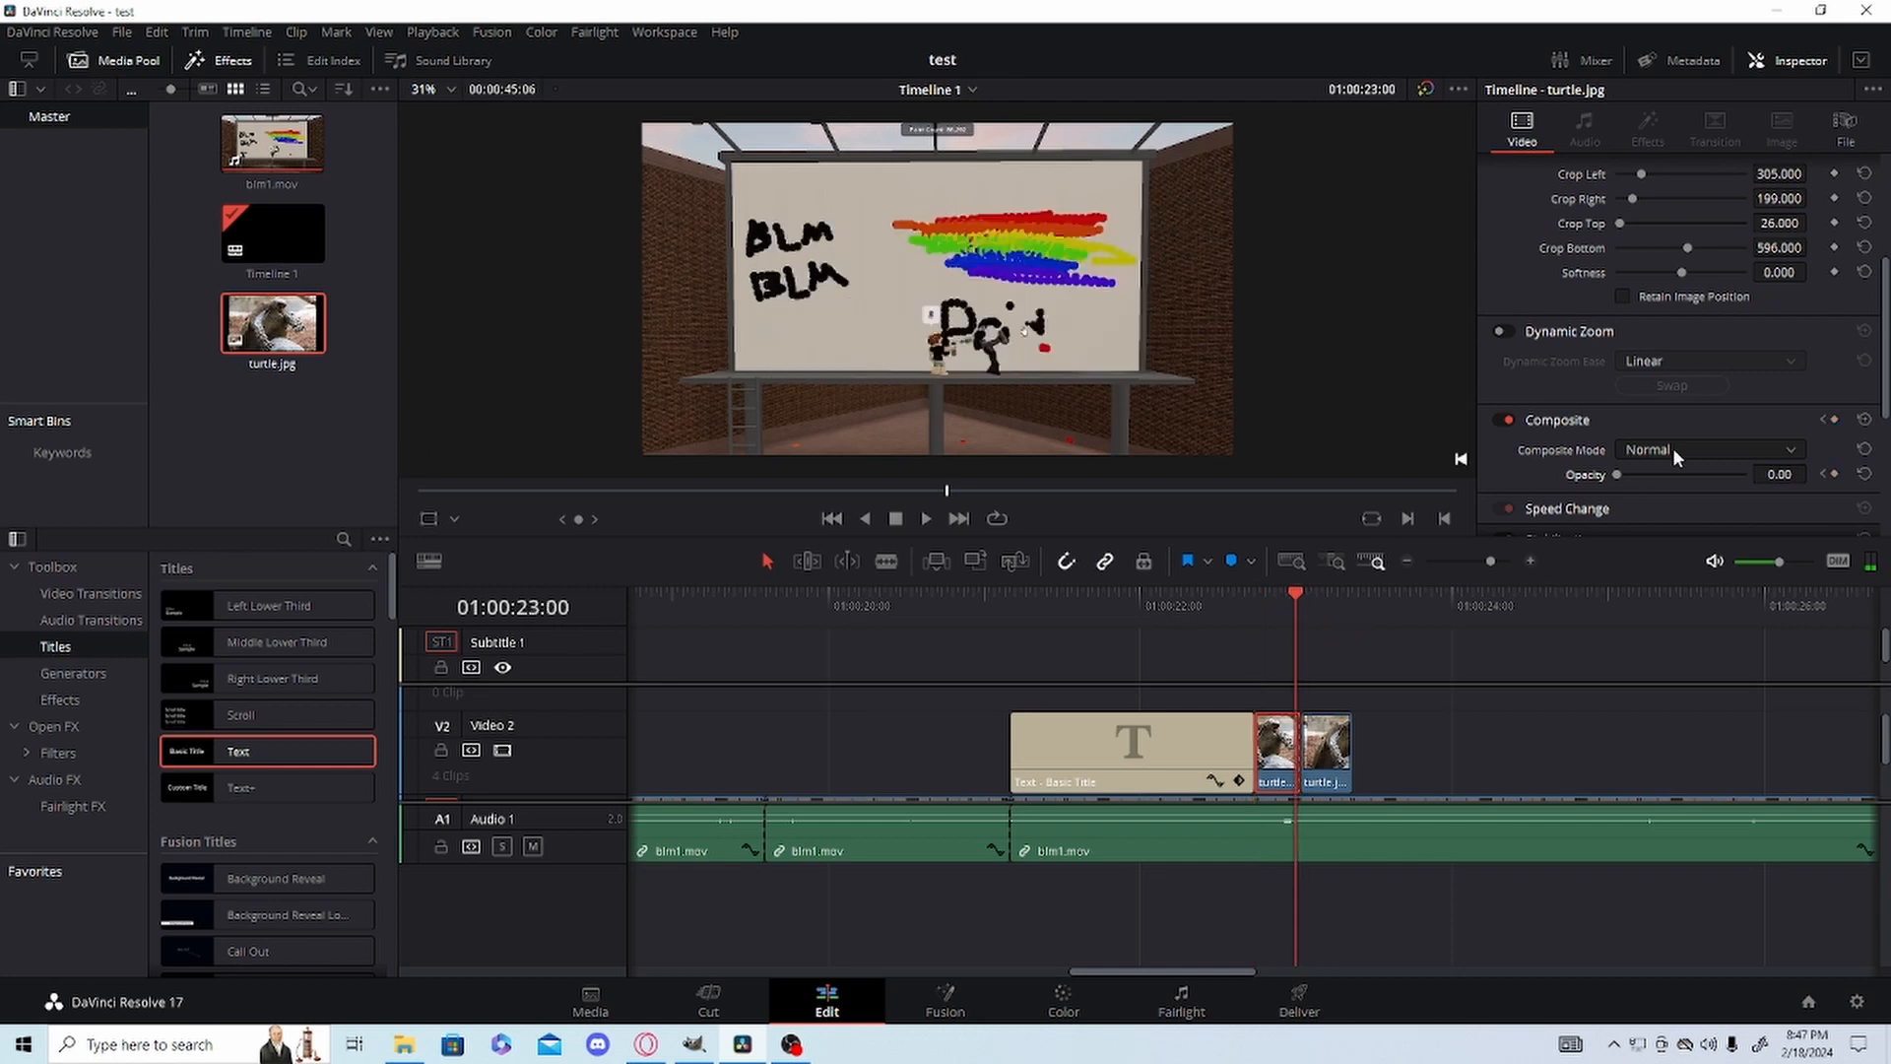
pyautogui.moveTo(1616, 476); pyautogui.dragTo(1845, 493)
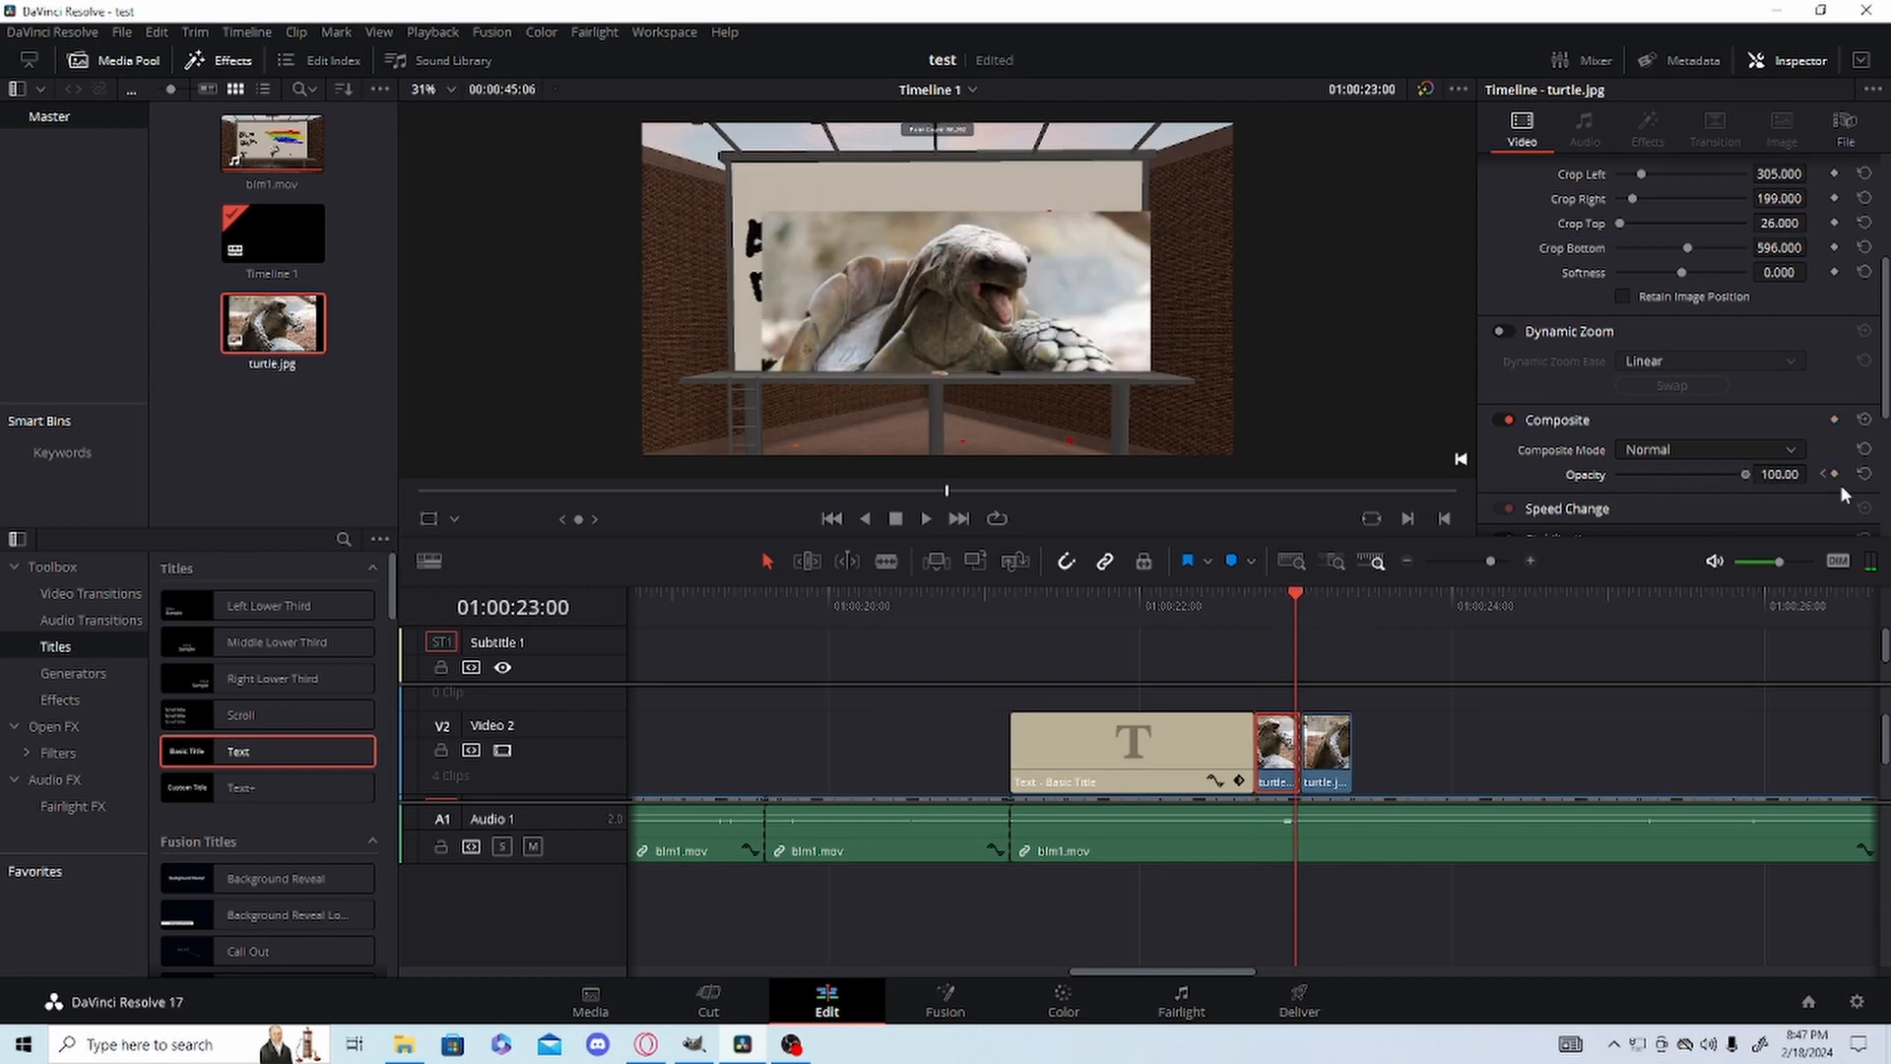
# Keyframe the second turtle.jpg half's Opacity at 100 on 01:00:23:01 and 0 on 01:00:23:10 for a fade-out, and play back the result.
pyautogui.click(1334, 748)
pyautogui.press('Right')
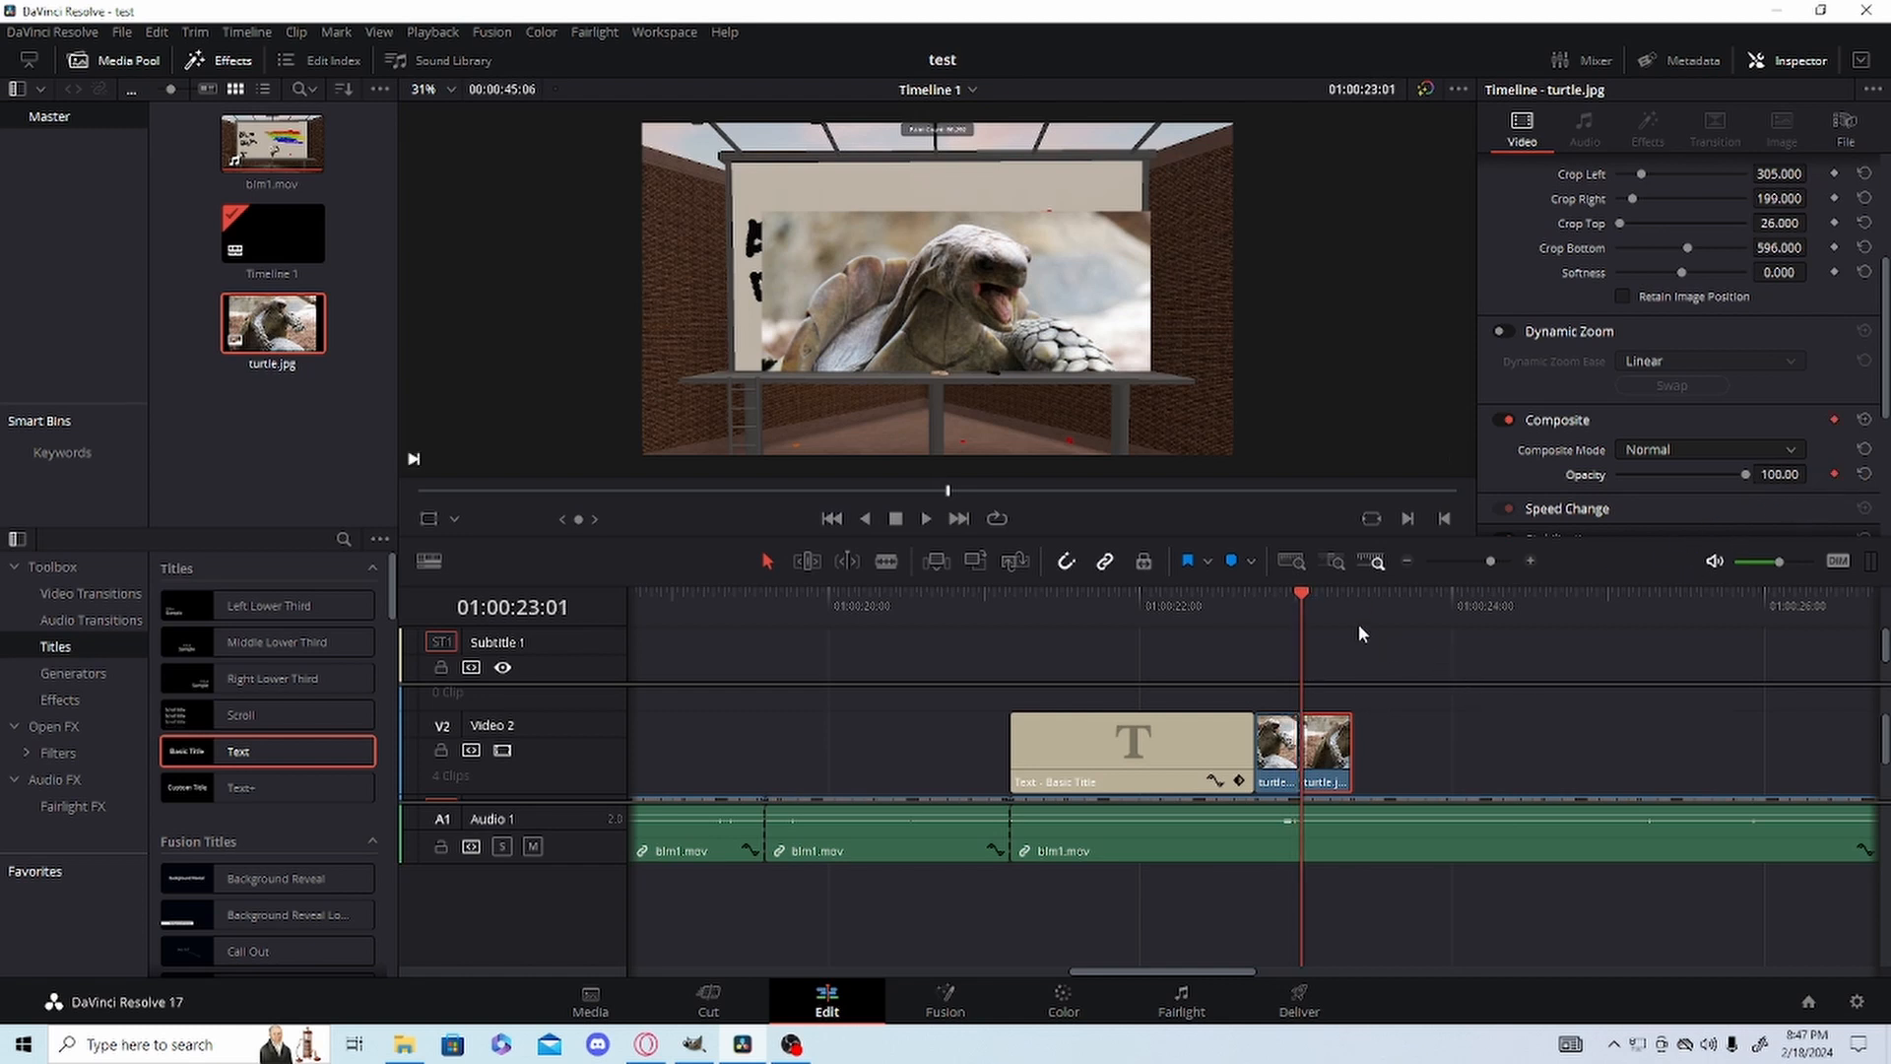
pyautogui.click(1328, 607)
pyautogui.moveTo(1335, 607); pyautogui.dragTo(1342, 611)
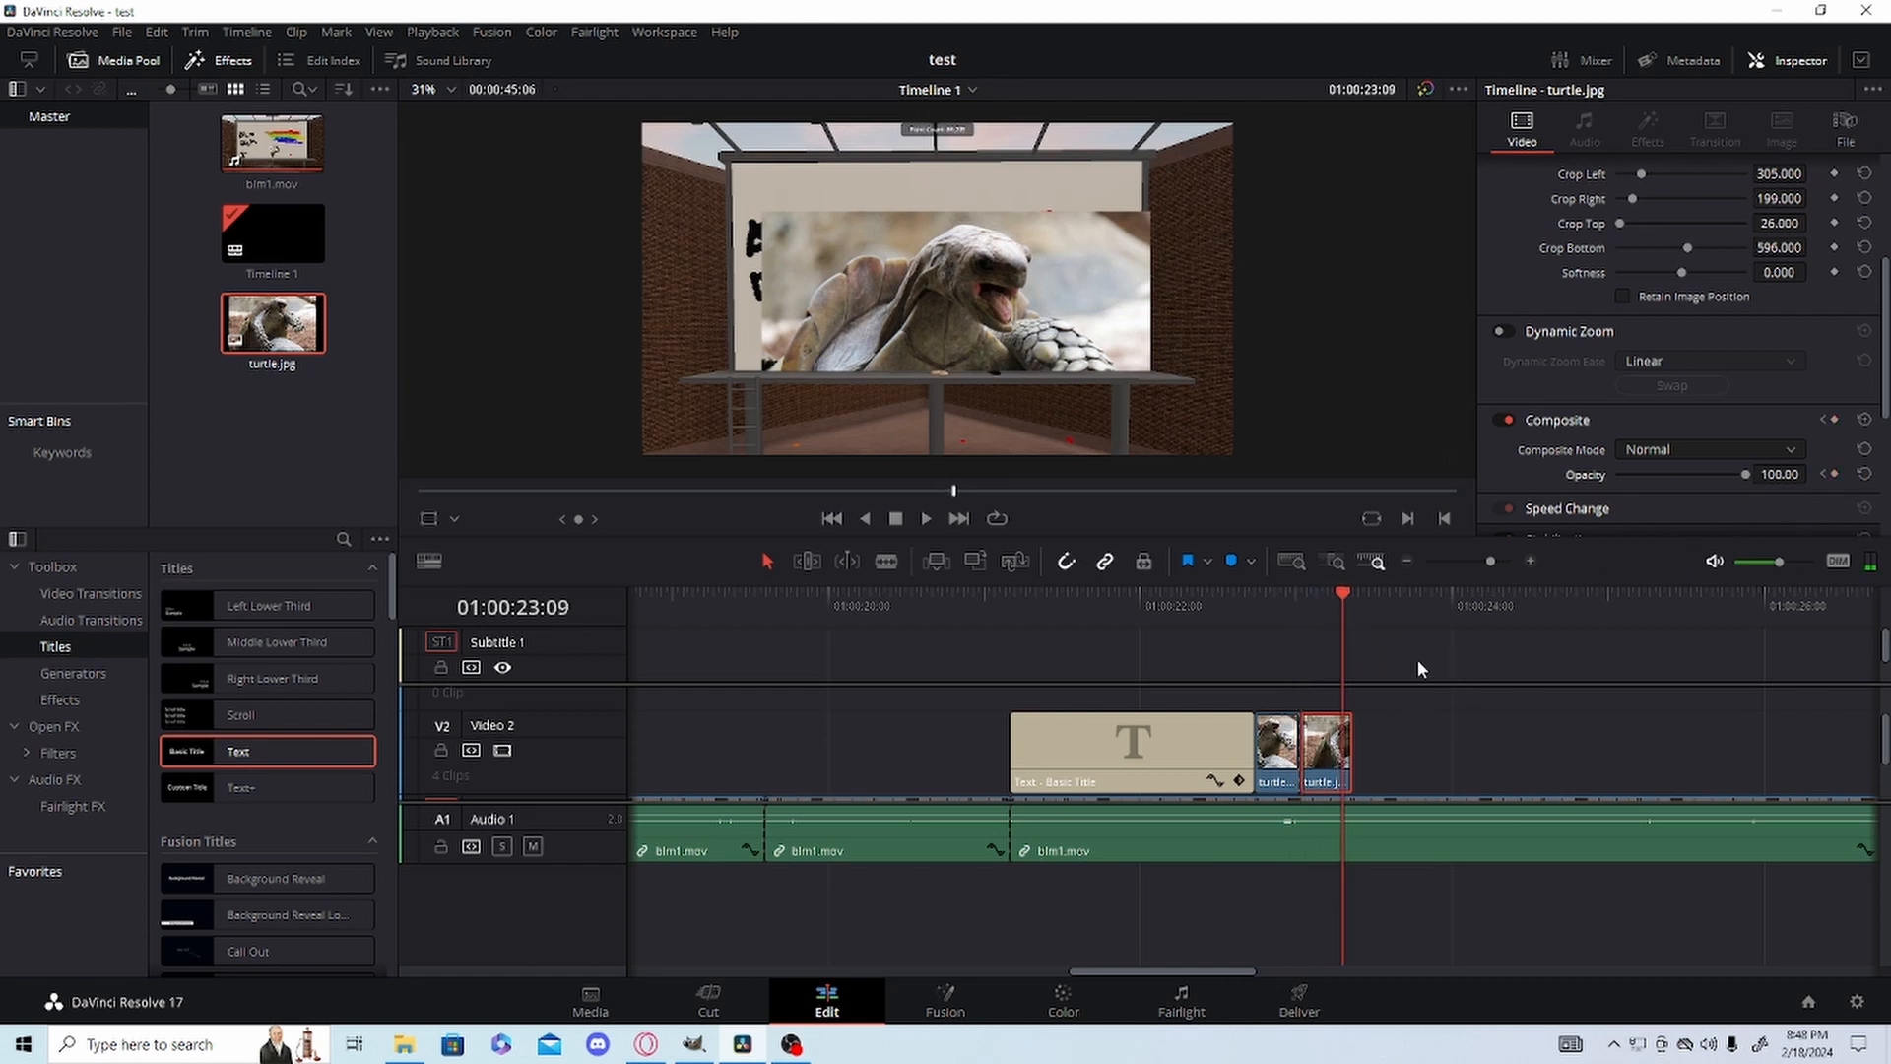
pyautogui.press('Right')
pyautogui.moveTo(1741, 472); pyautogui.dragTo(1486, 489)
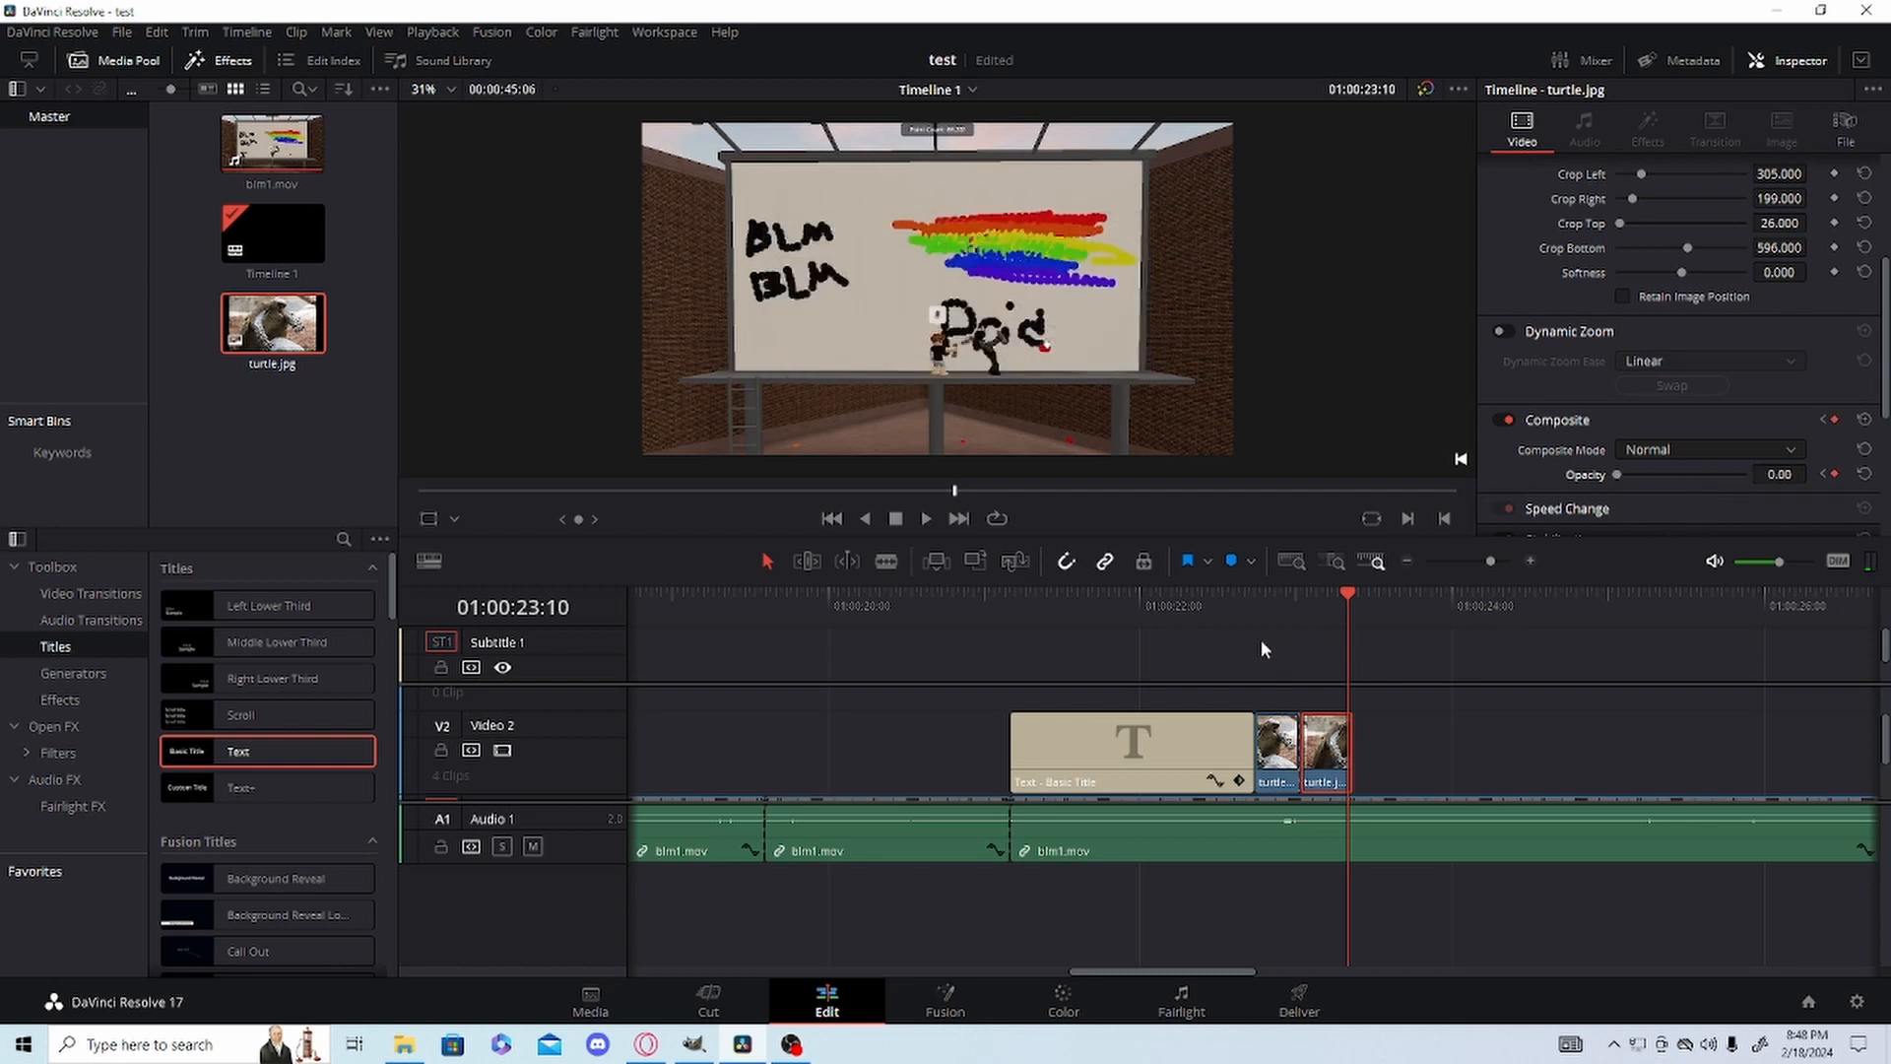
pyautogui.moveTo(1220, 609); pyautogui.dragTo(873, 610)
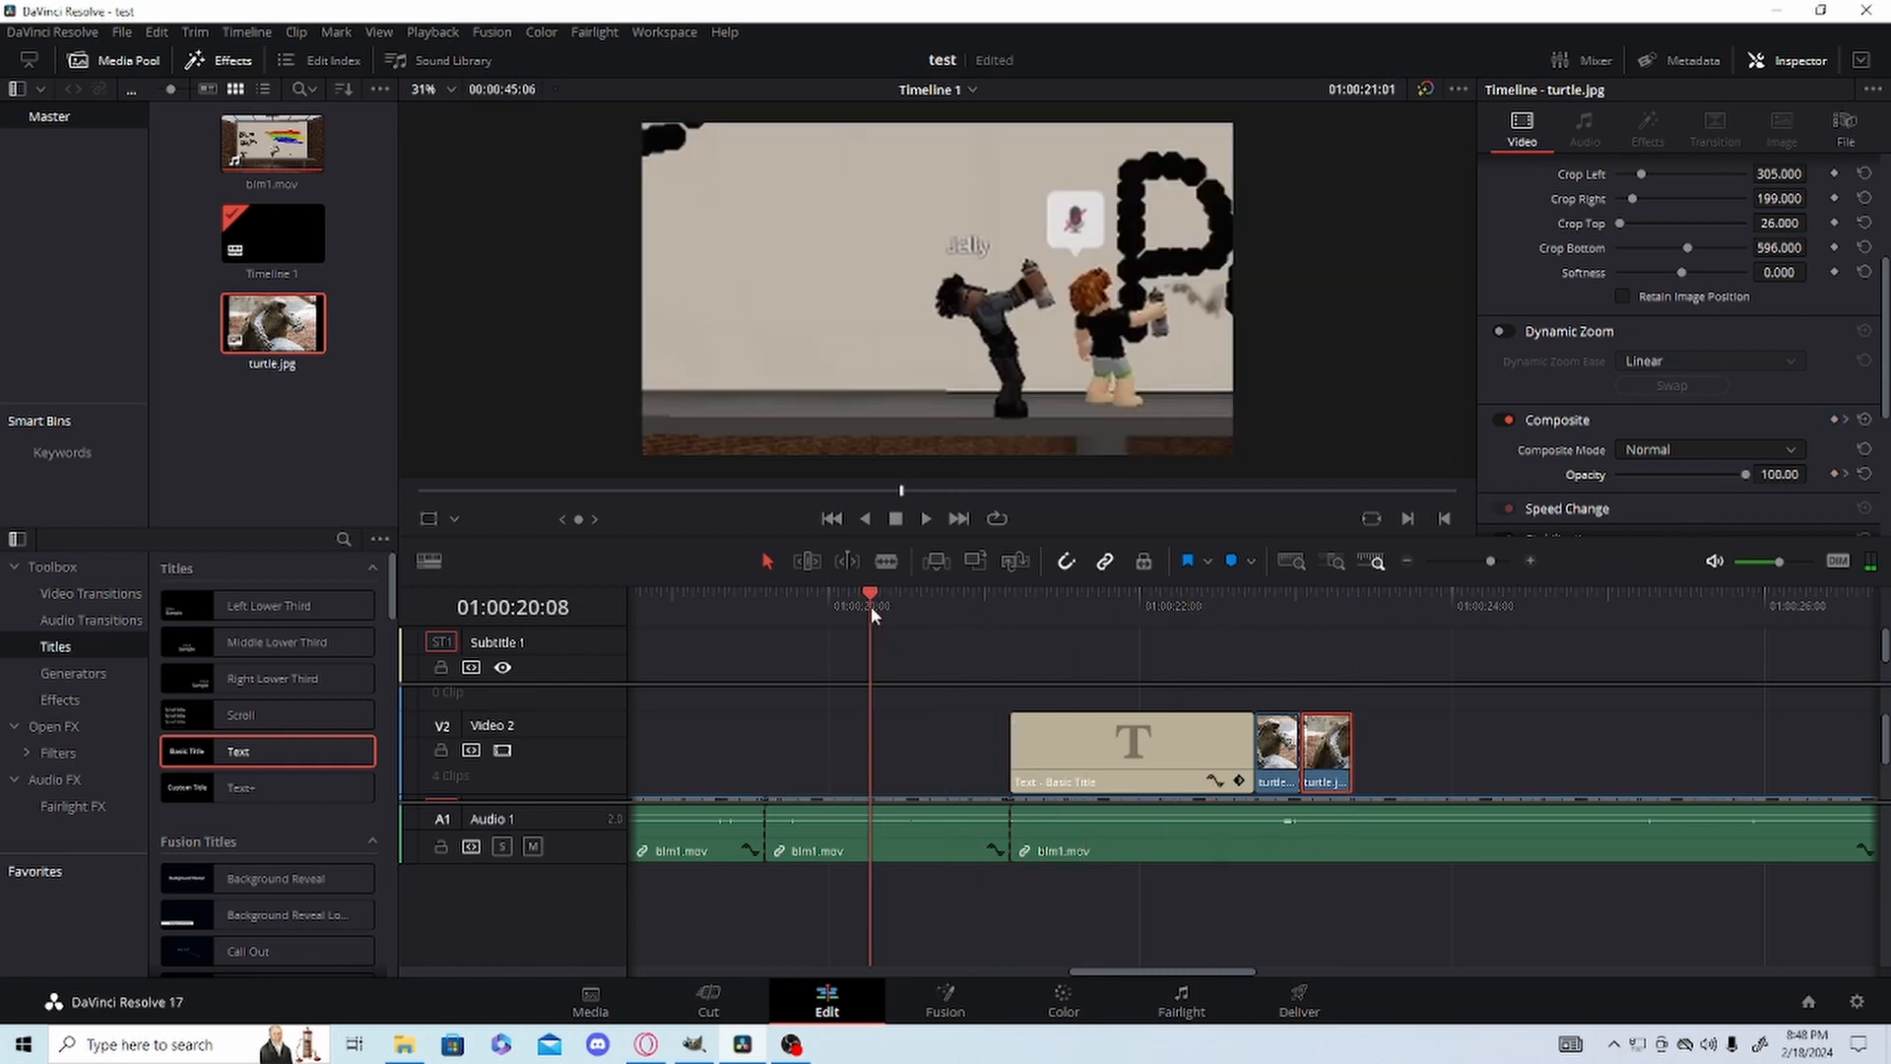
pyautogui.press('space')
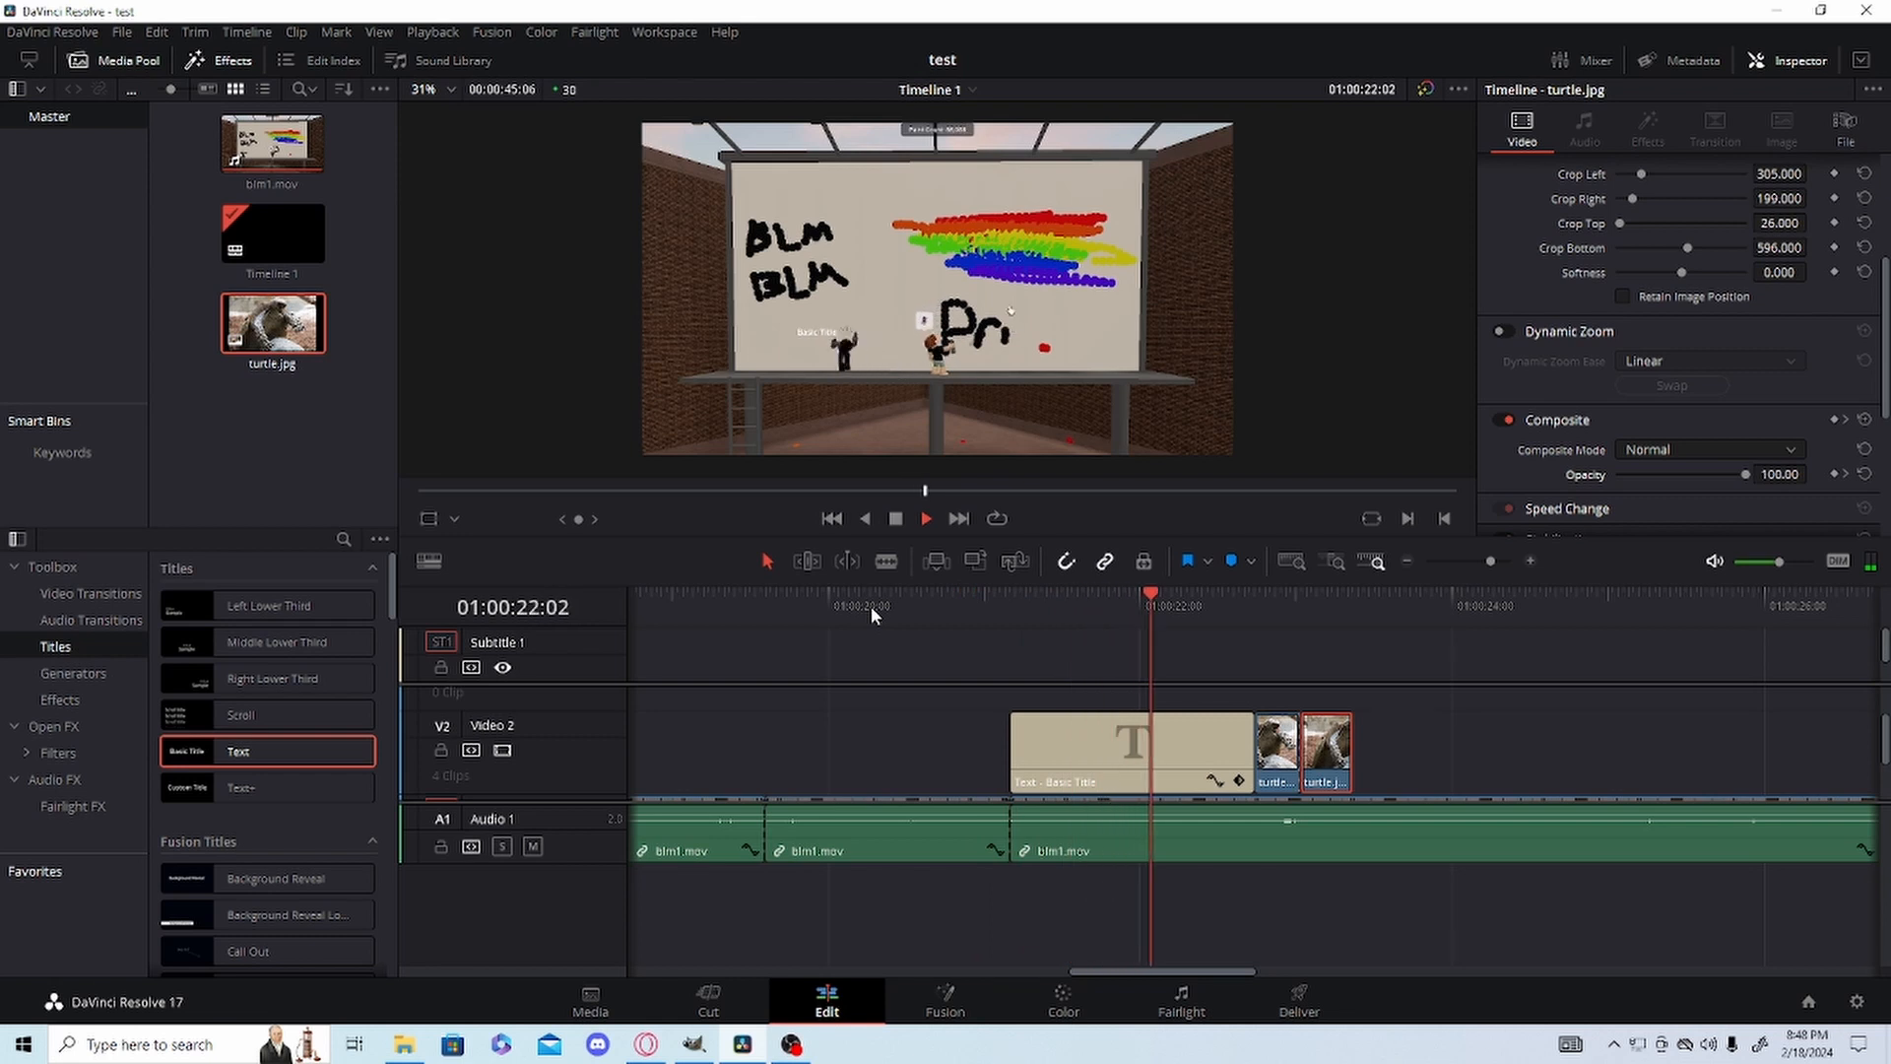
pyautogui.press('space')
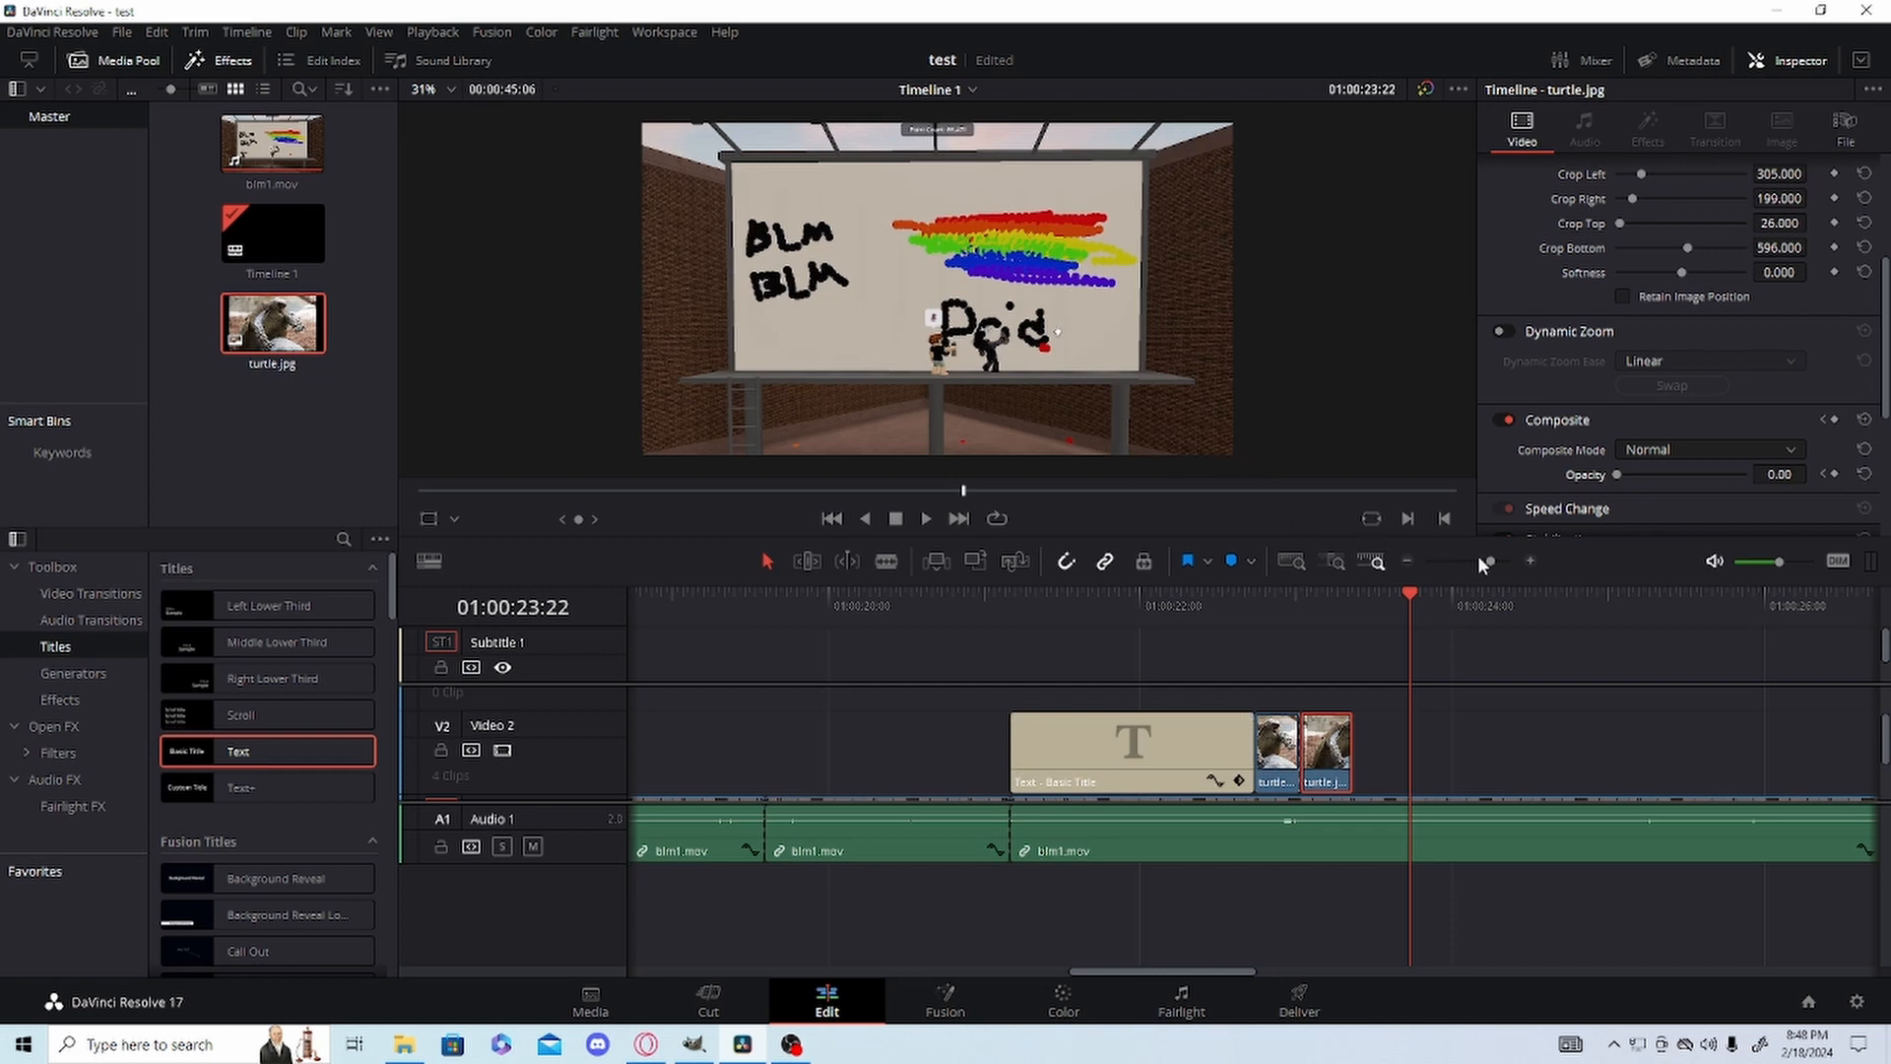
# Split blm1.mov with the Blade tool at 01:00:23:22 and 01:00:23:23 to isolate one frame, saving the project between the cuts.
pyautogui.moveTo(1480, 559); pyautogui.dragTo(1296, 611)
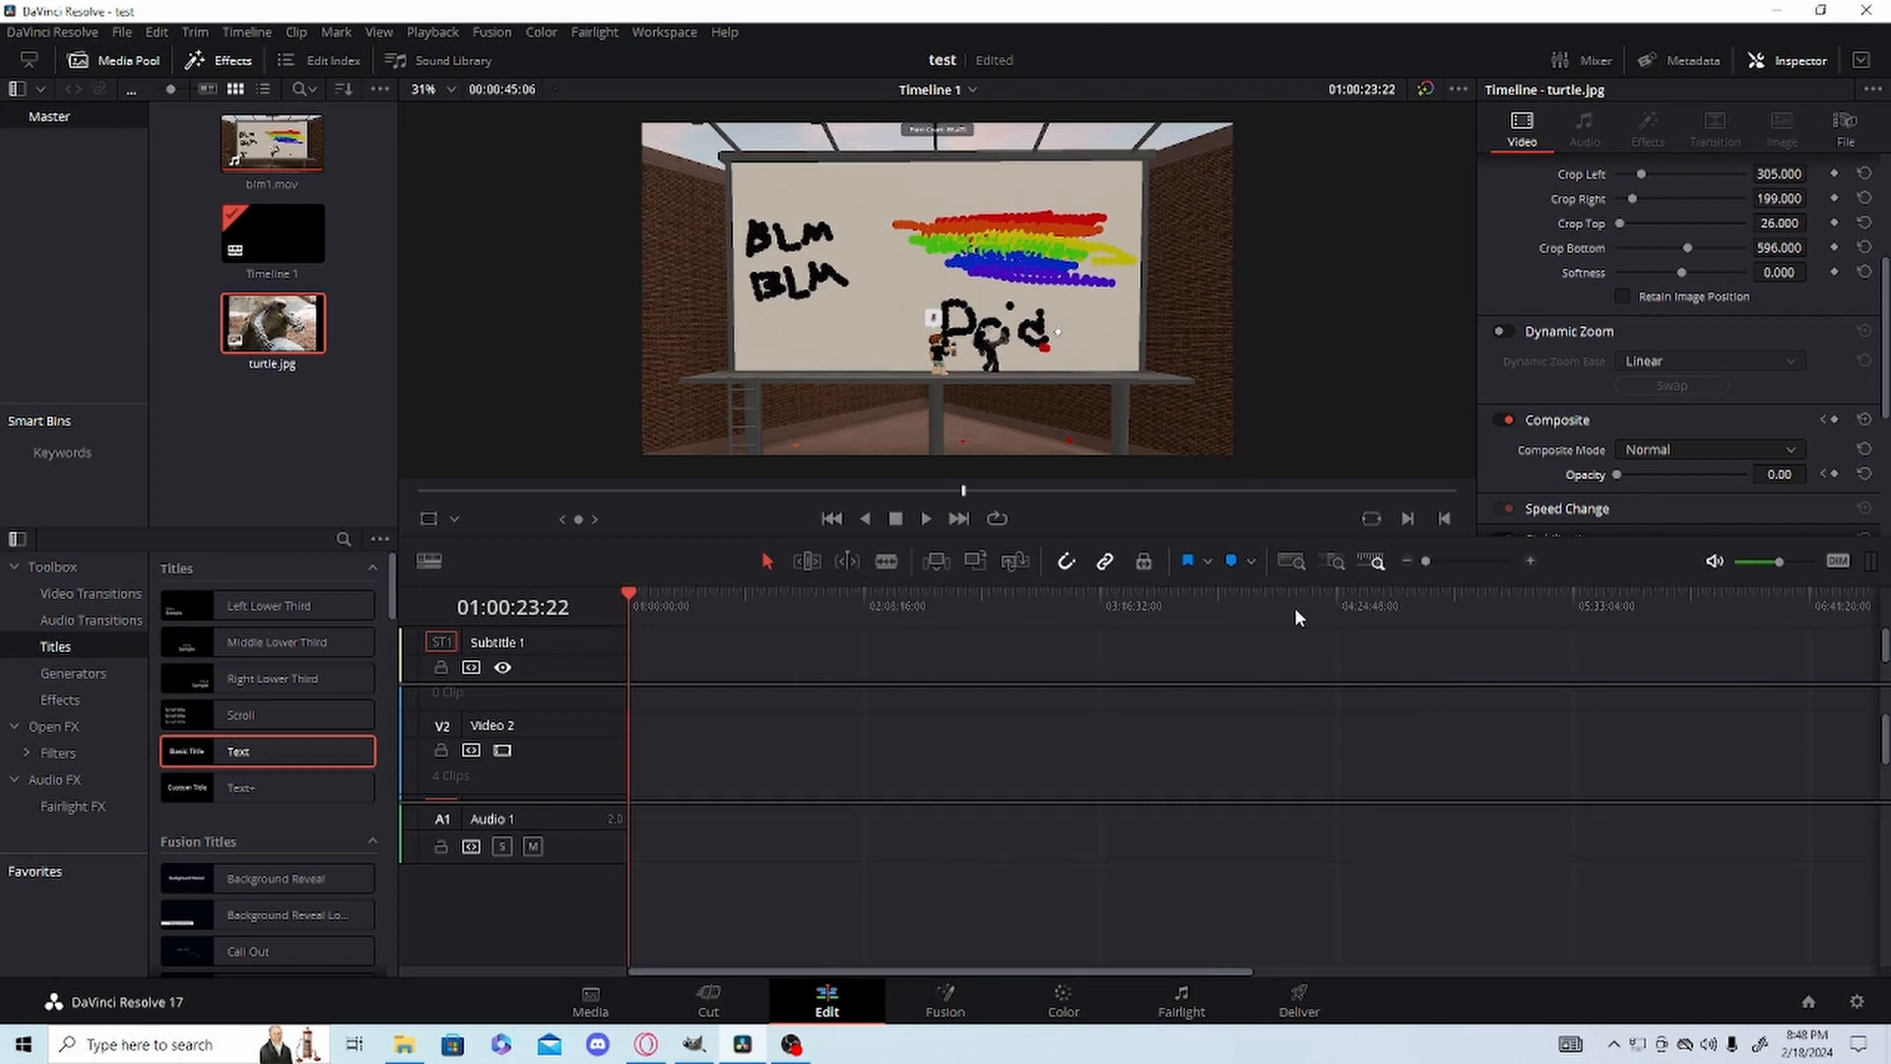
pyautogui.scroll(-3, 745, 683)
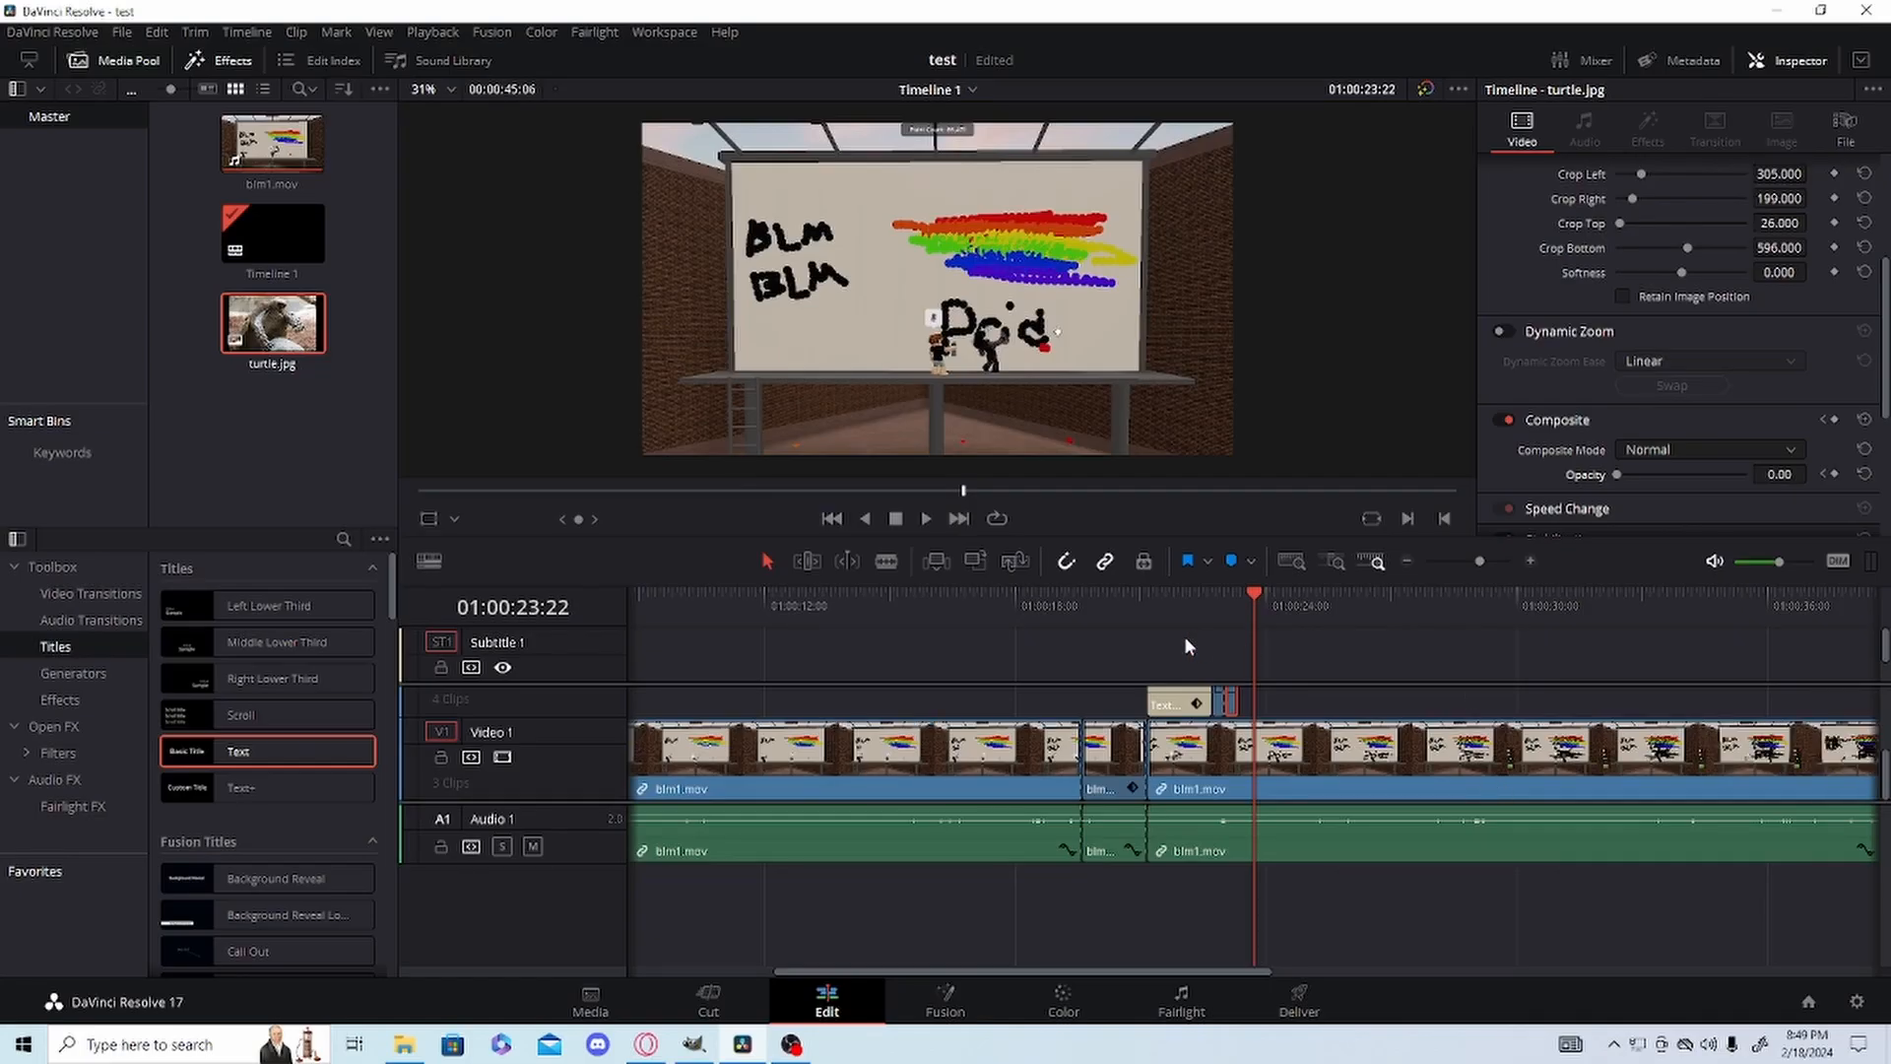
pyautogui.moveTo(1488, 554); pyautogui.dragTo(1564, 551)
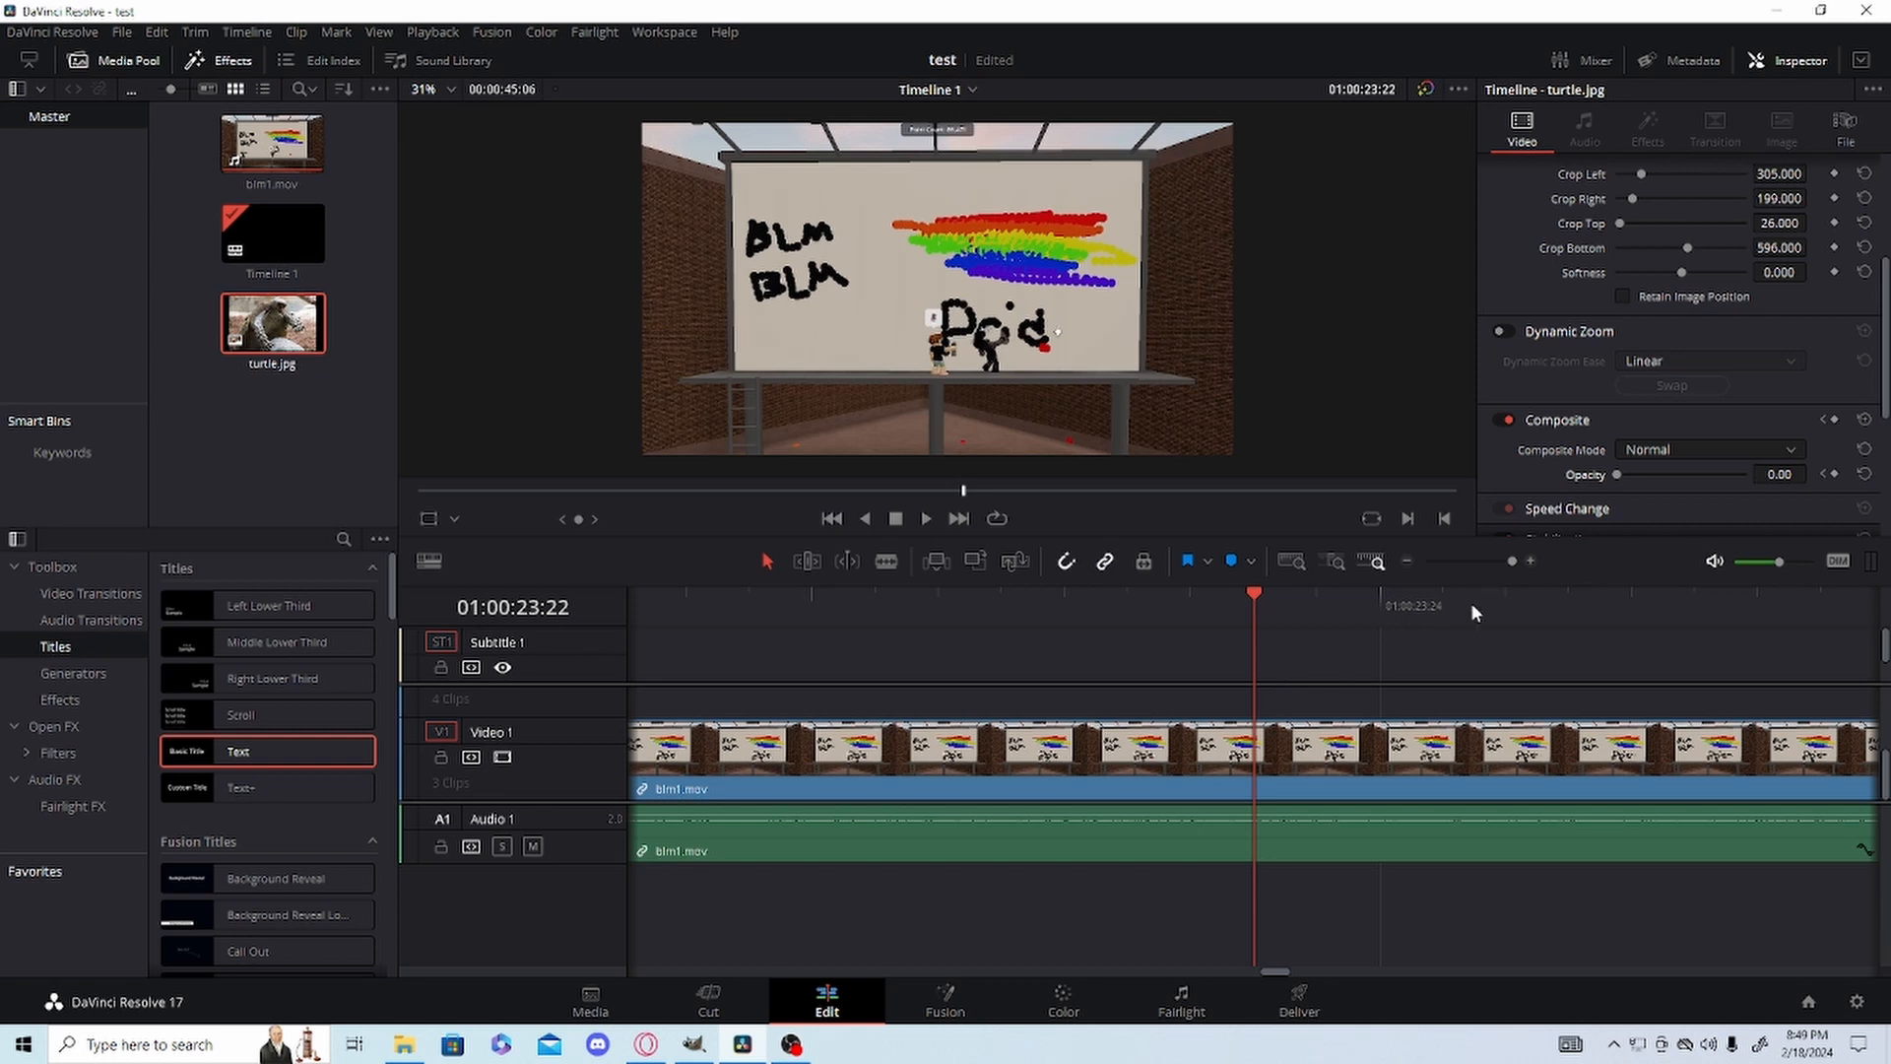
pyautogui.click(886, 561)
pyautogui.click(1253, 783)
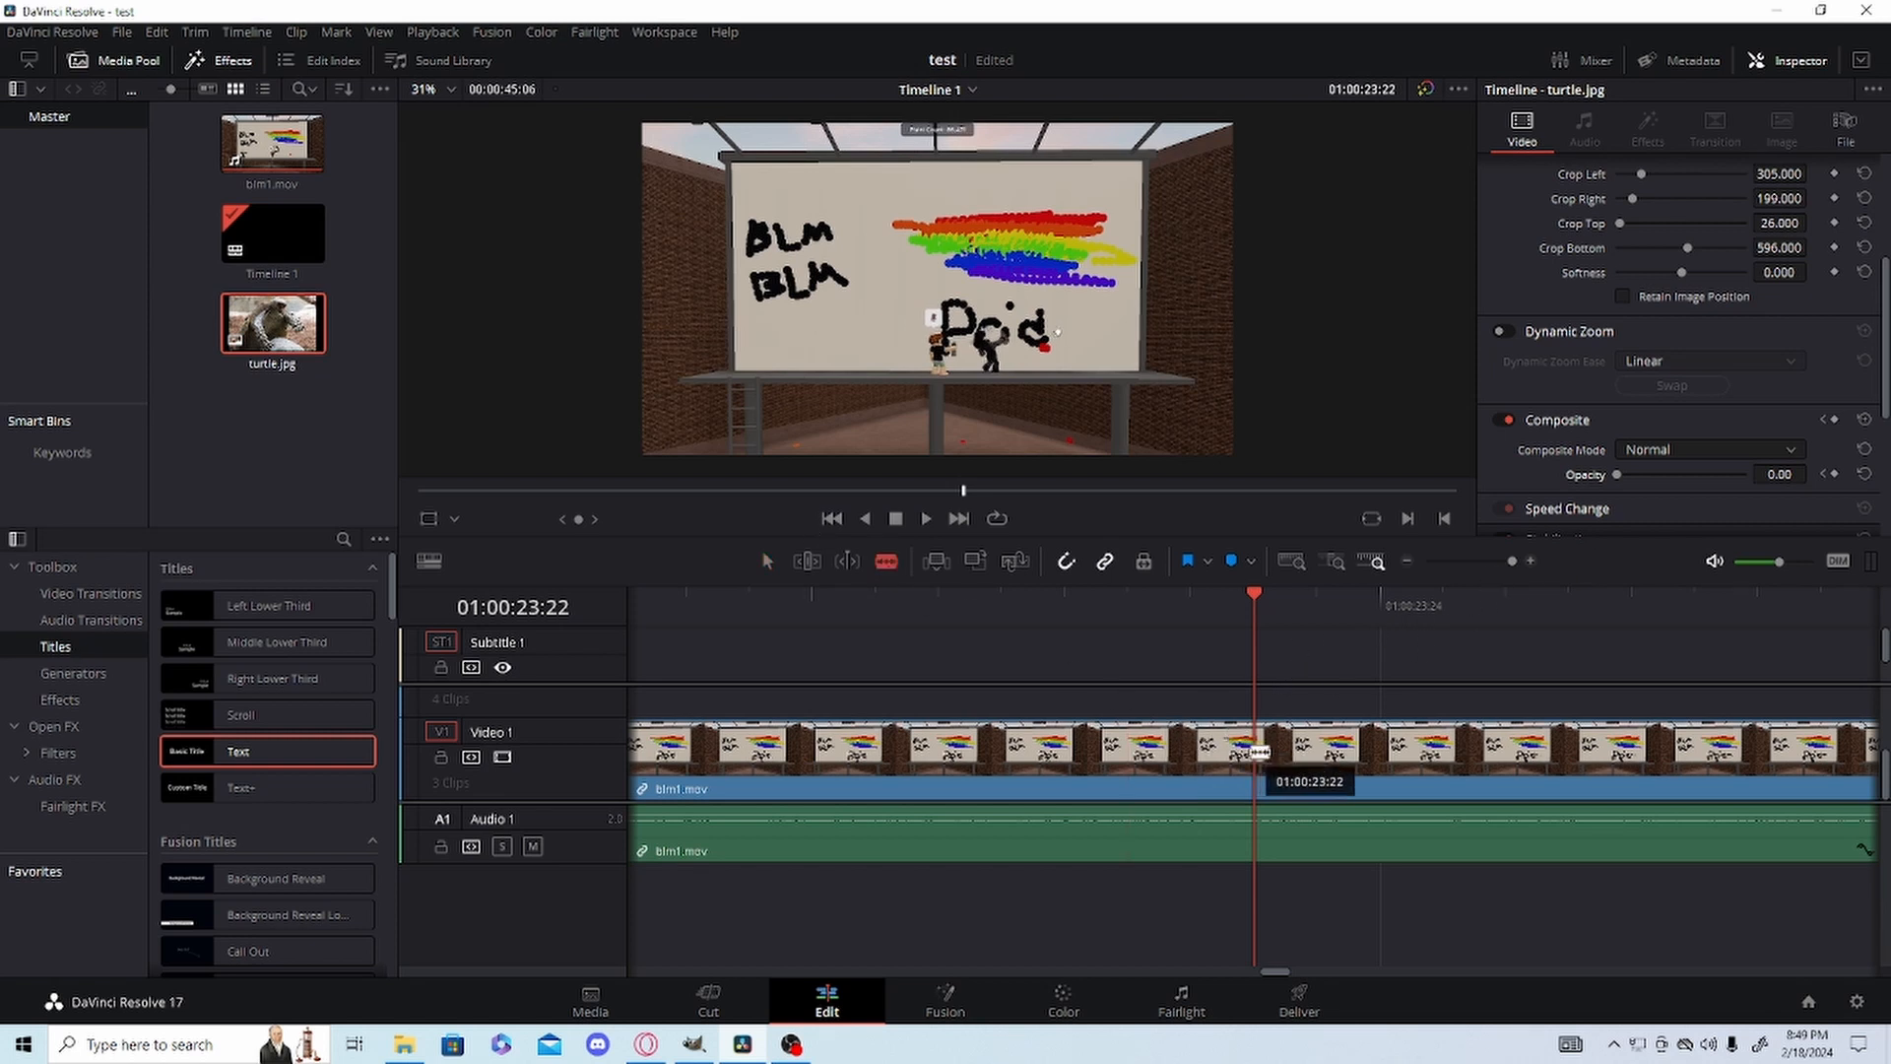
pyautogui.hotkey('ctrl', 's')
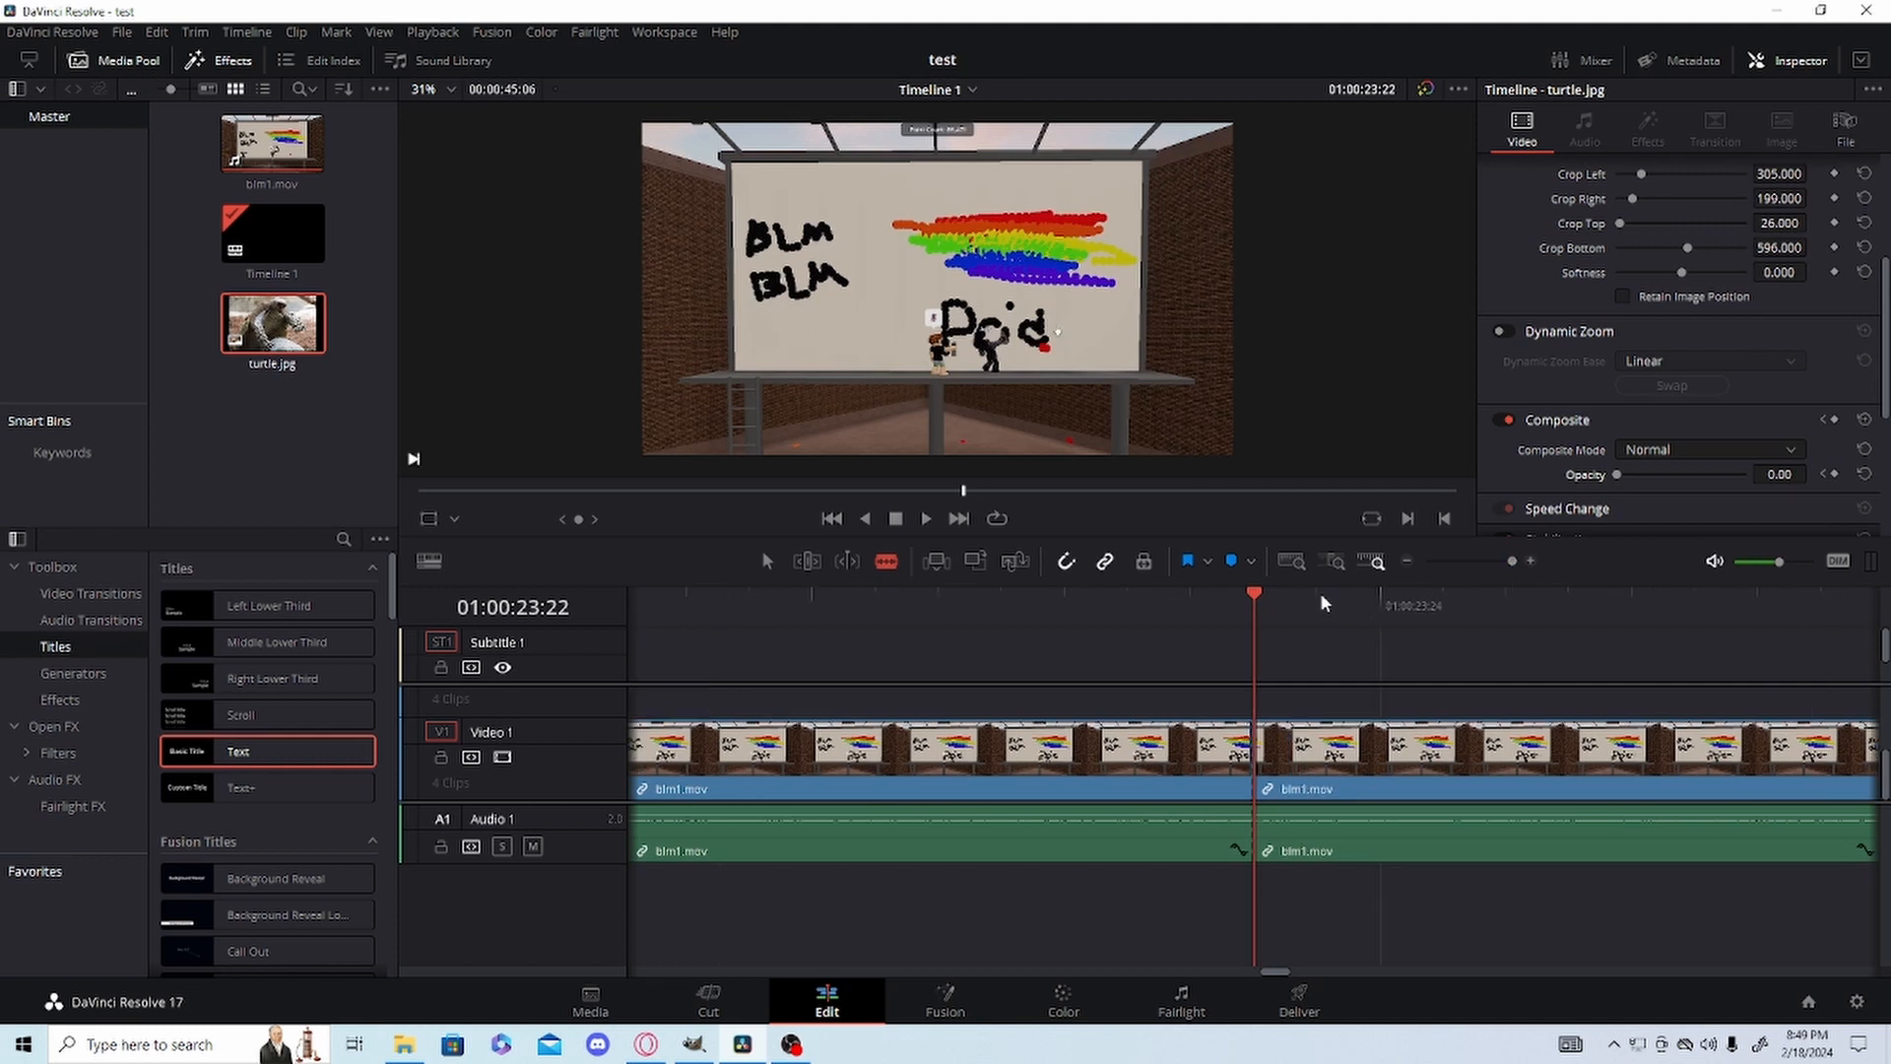
pyautogui.press('Right')
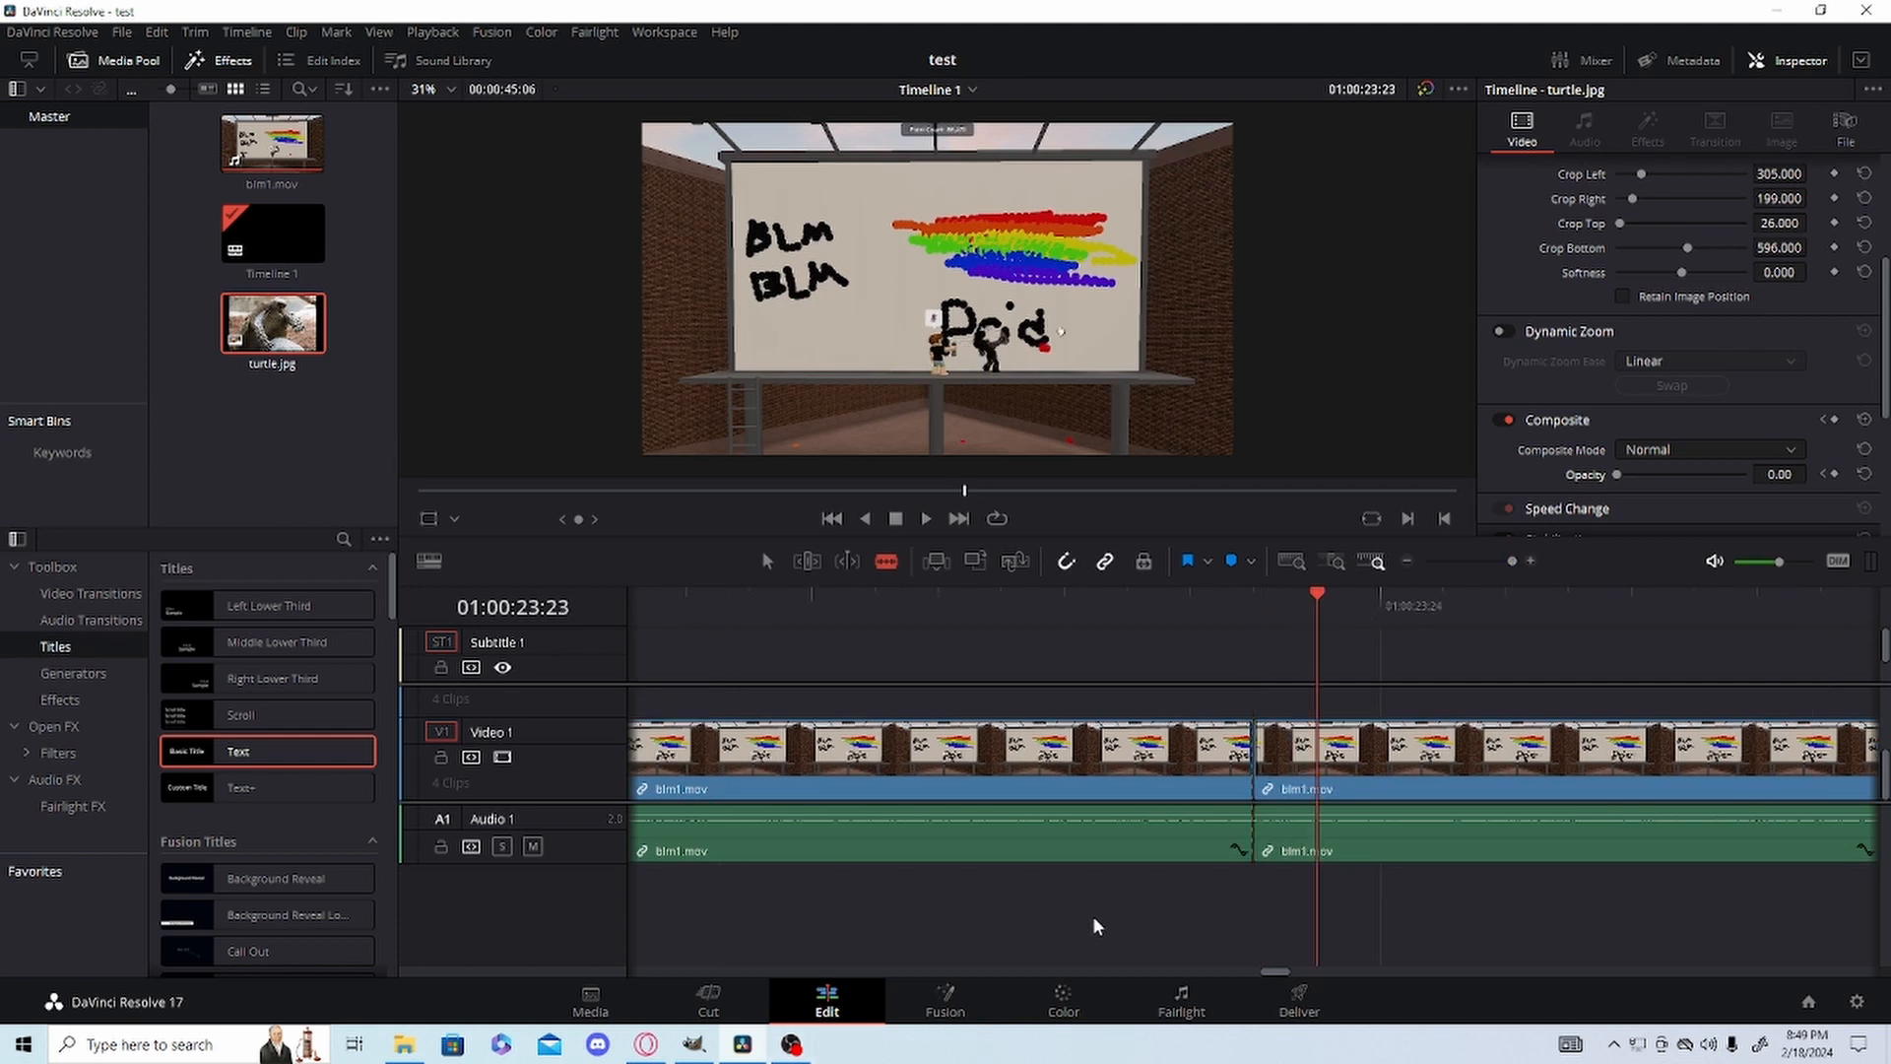
pyautogui.click(1317, 778)
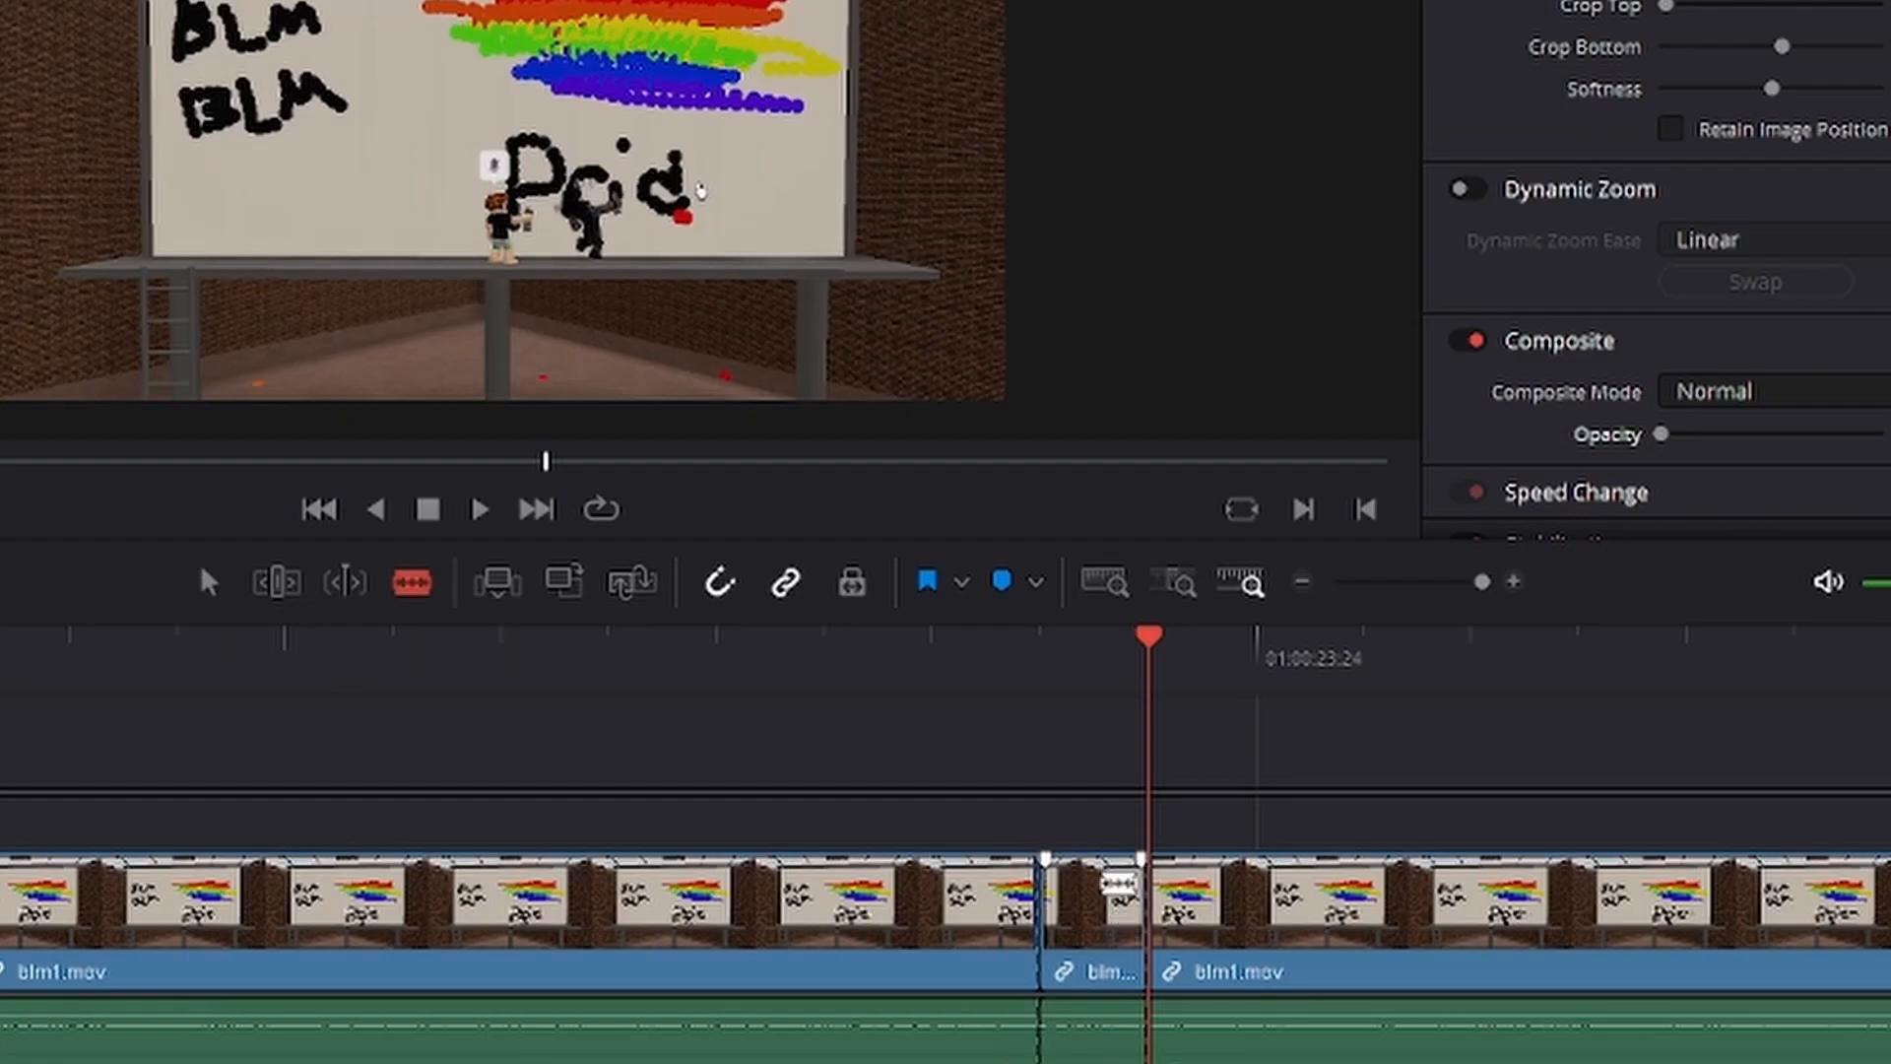
# Turn the isolated one-frame blm1.mov segment into a freeze frame through its clip speed settings.
pyautogui.rightClick(1294, 742)
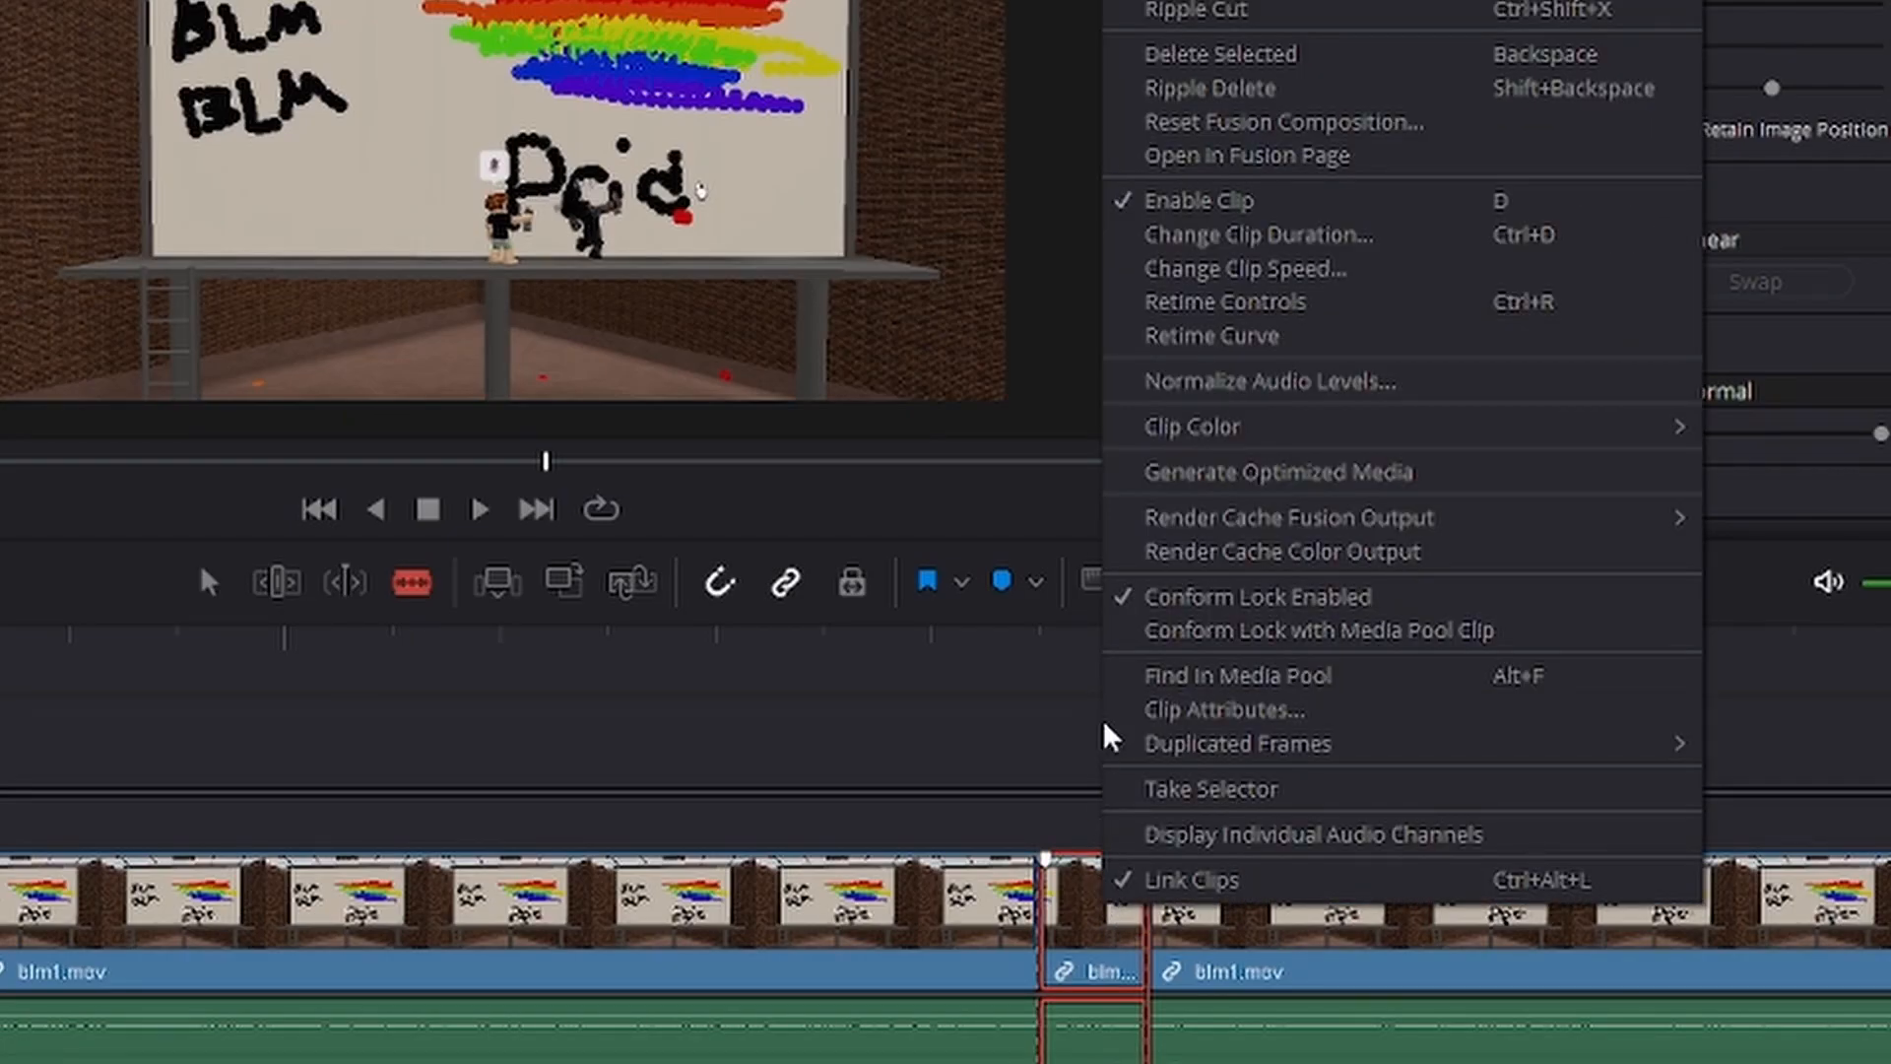
pyautogui.click(1246, 270)
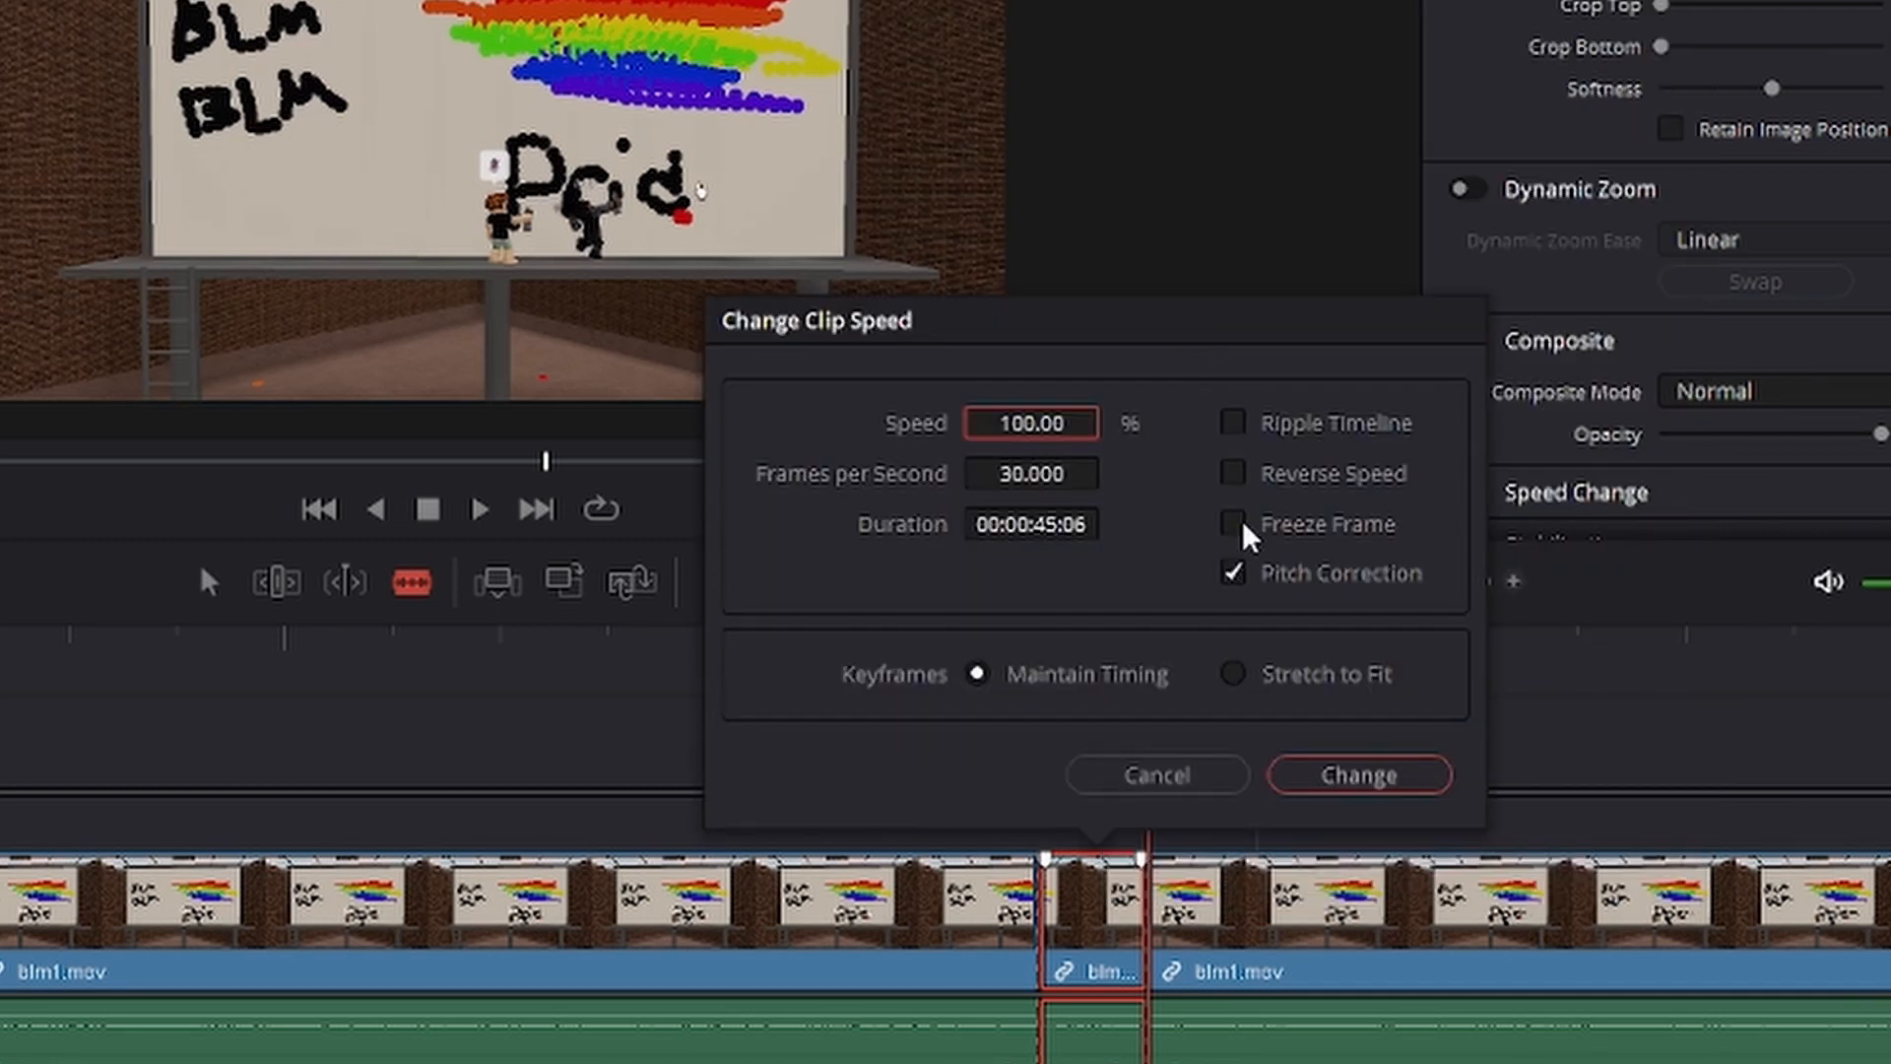
pyautogui.click(1243, 531)
pyautogui.click(1374, 775)
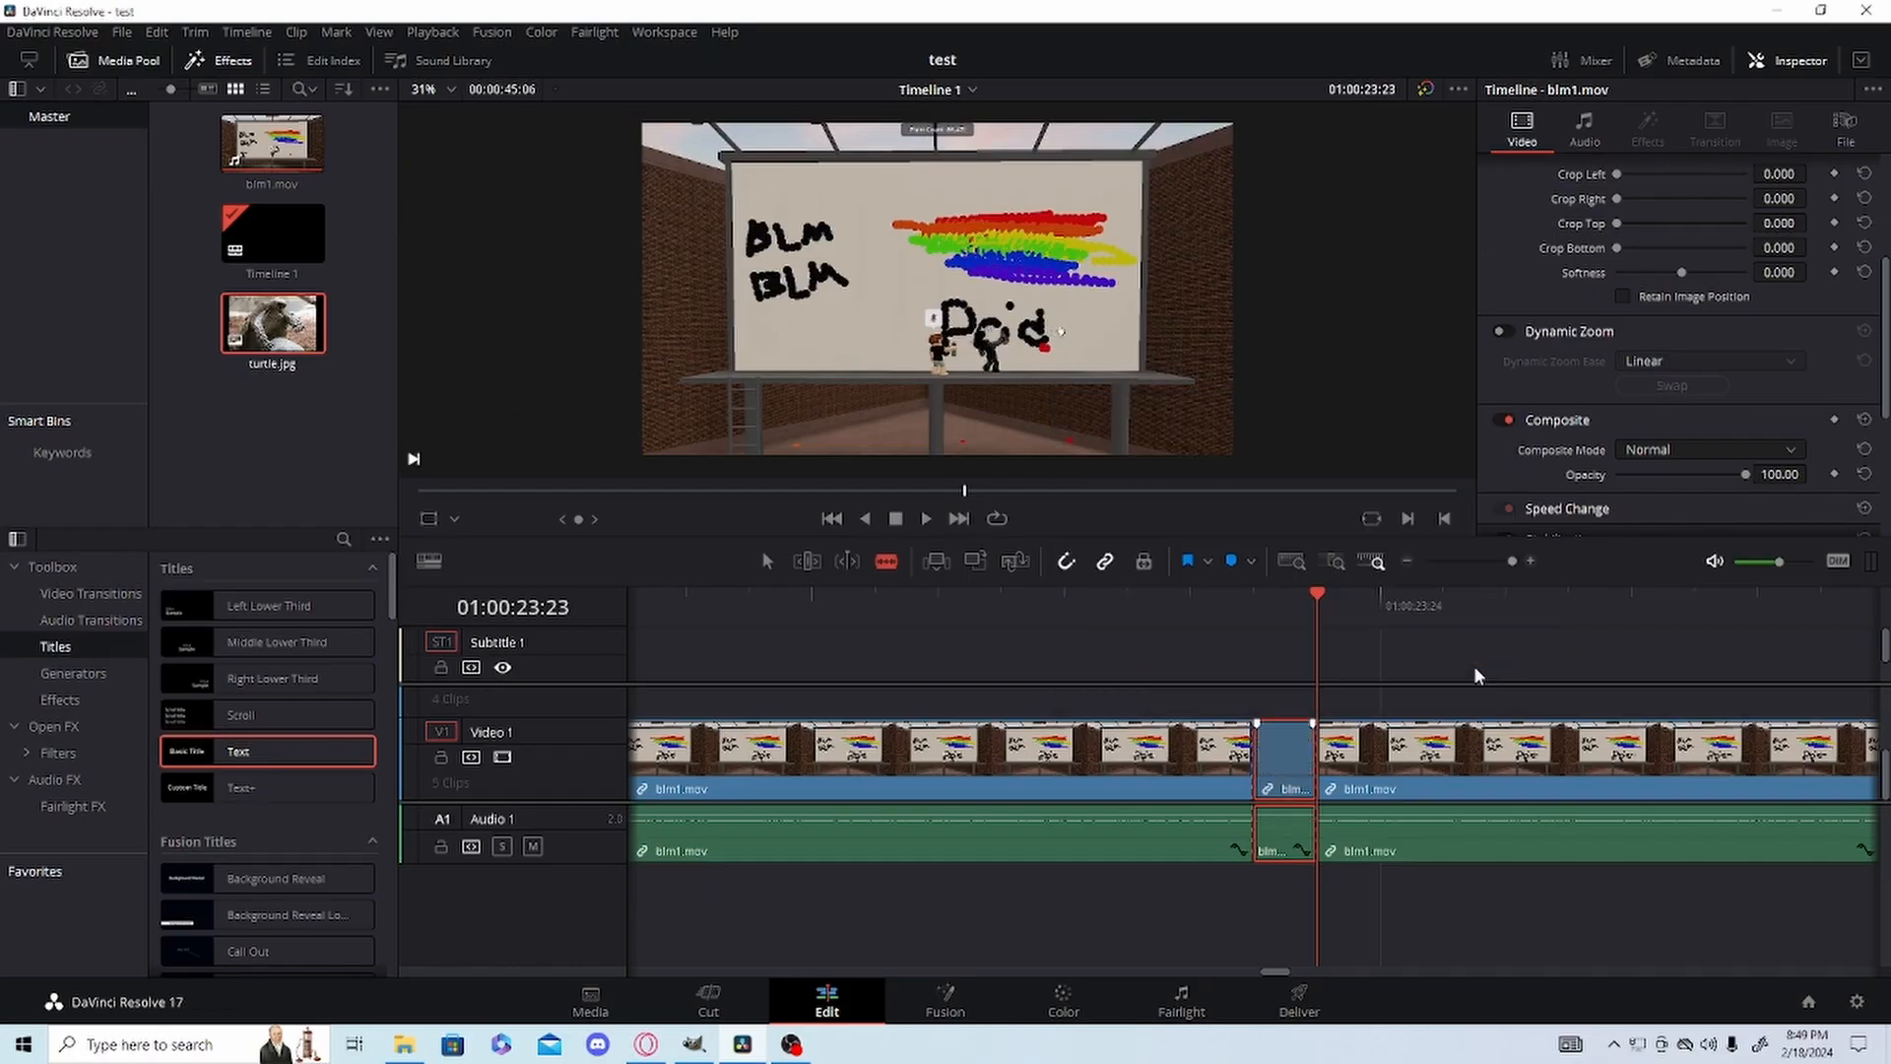
pyautogui.press('Left')
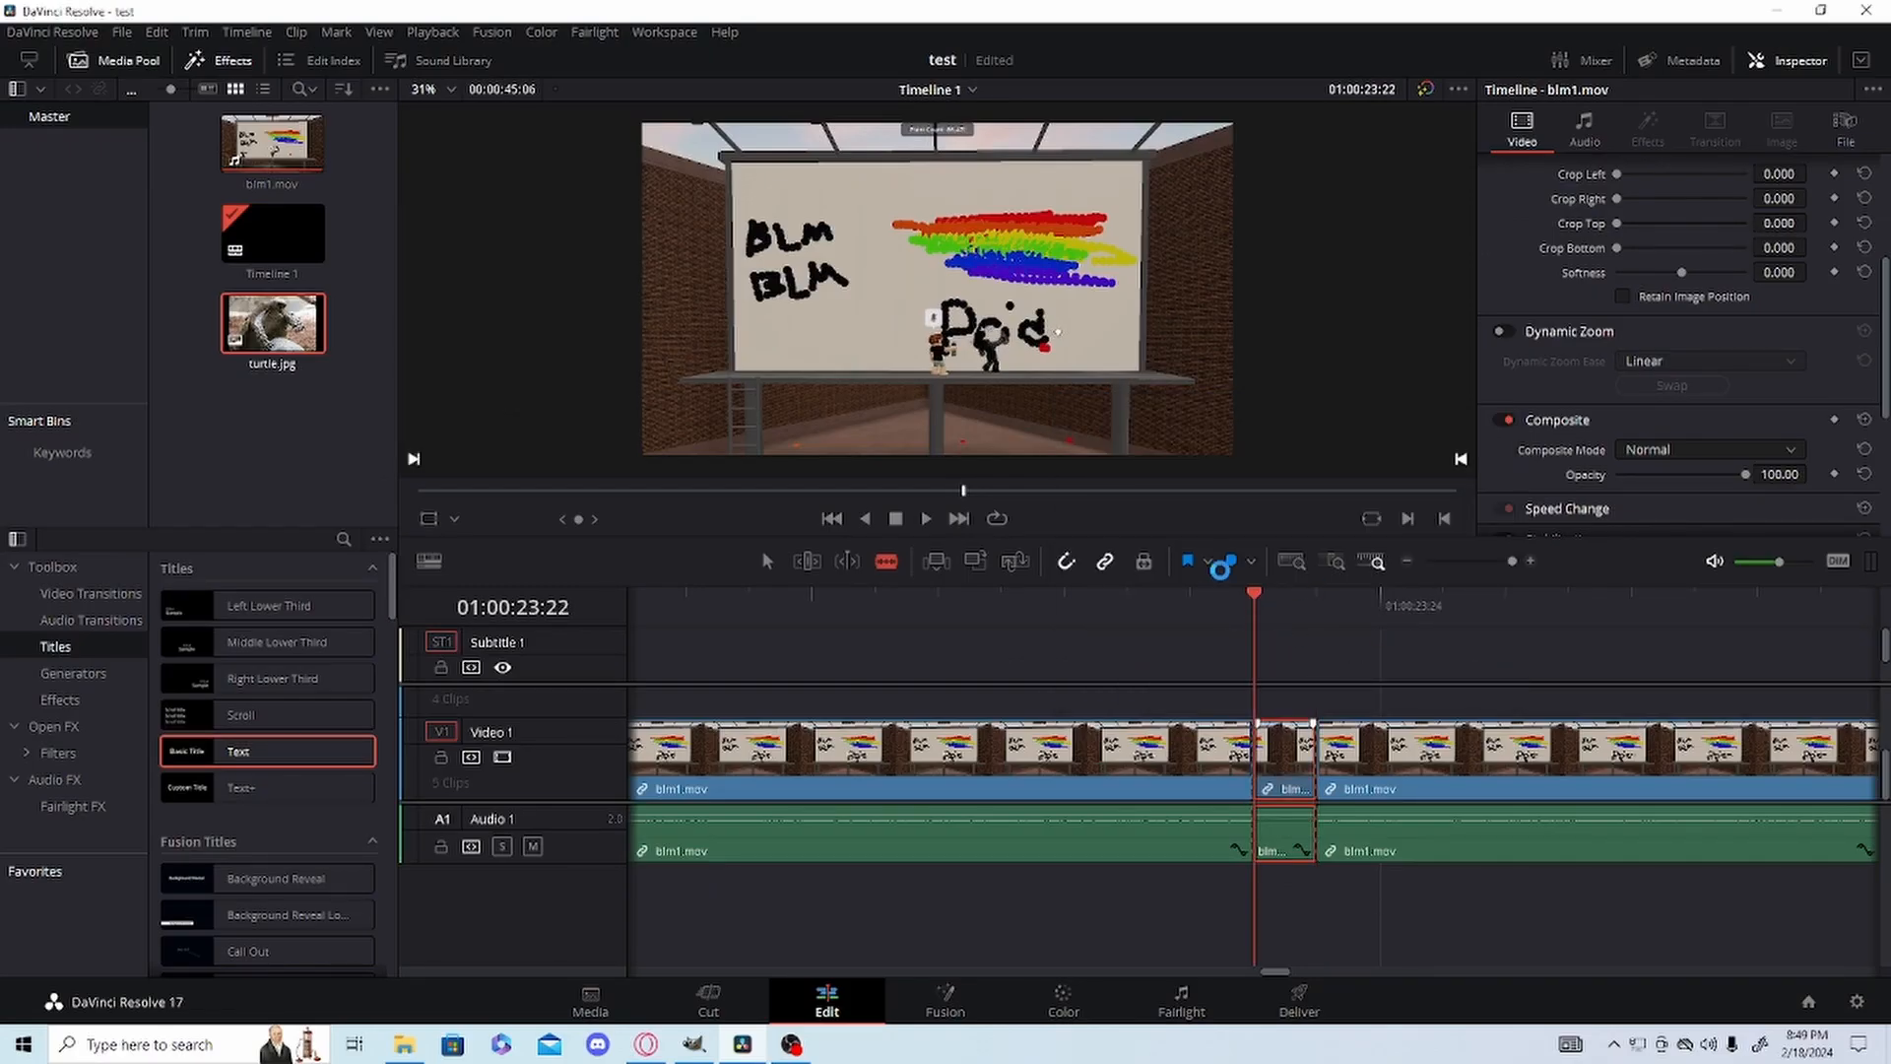
# Extend the freeze frame to about 10 frames after moving the following blm1.mov clip out of the way, and close the remaining gap.
pyautogui.click(765, 564)
pyautogui.click(1503, 563)
pyautogui.moveTo(1391, 763); pyautogui.dragTo(1694, 768)
pyautogui.click(1275, 765)
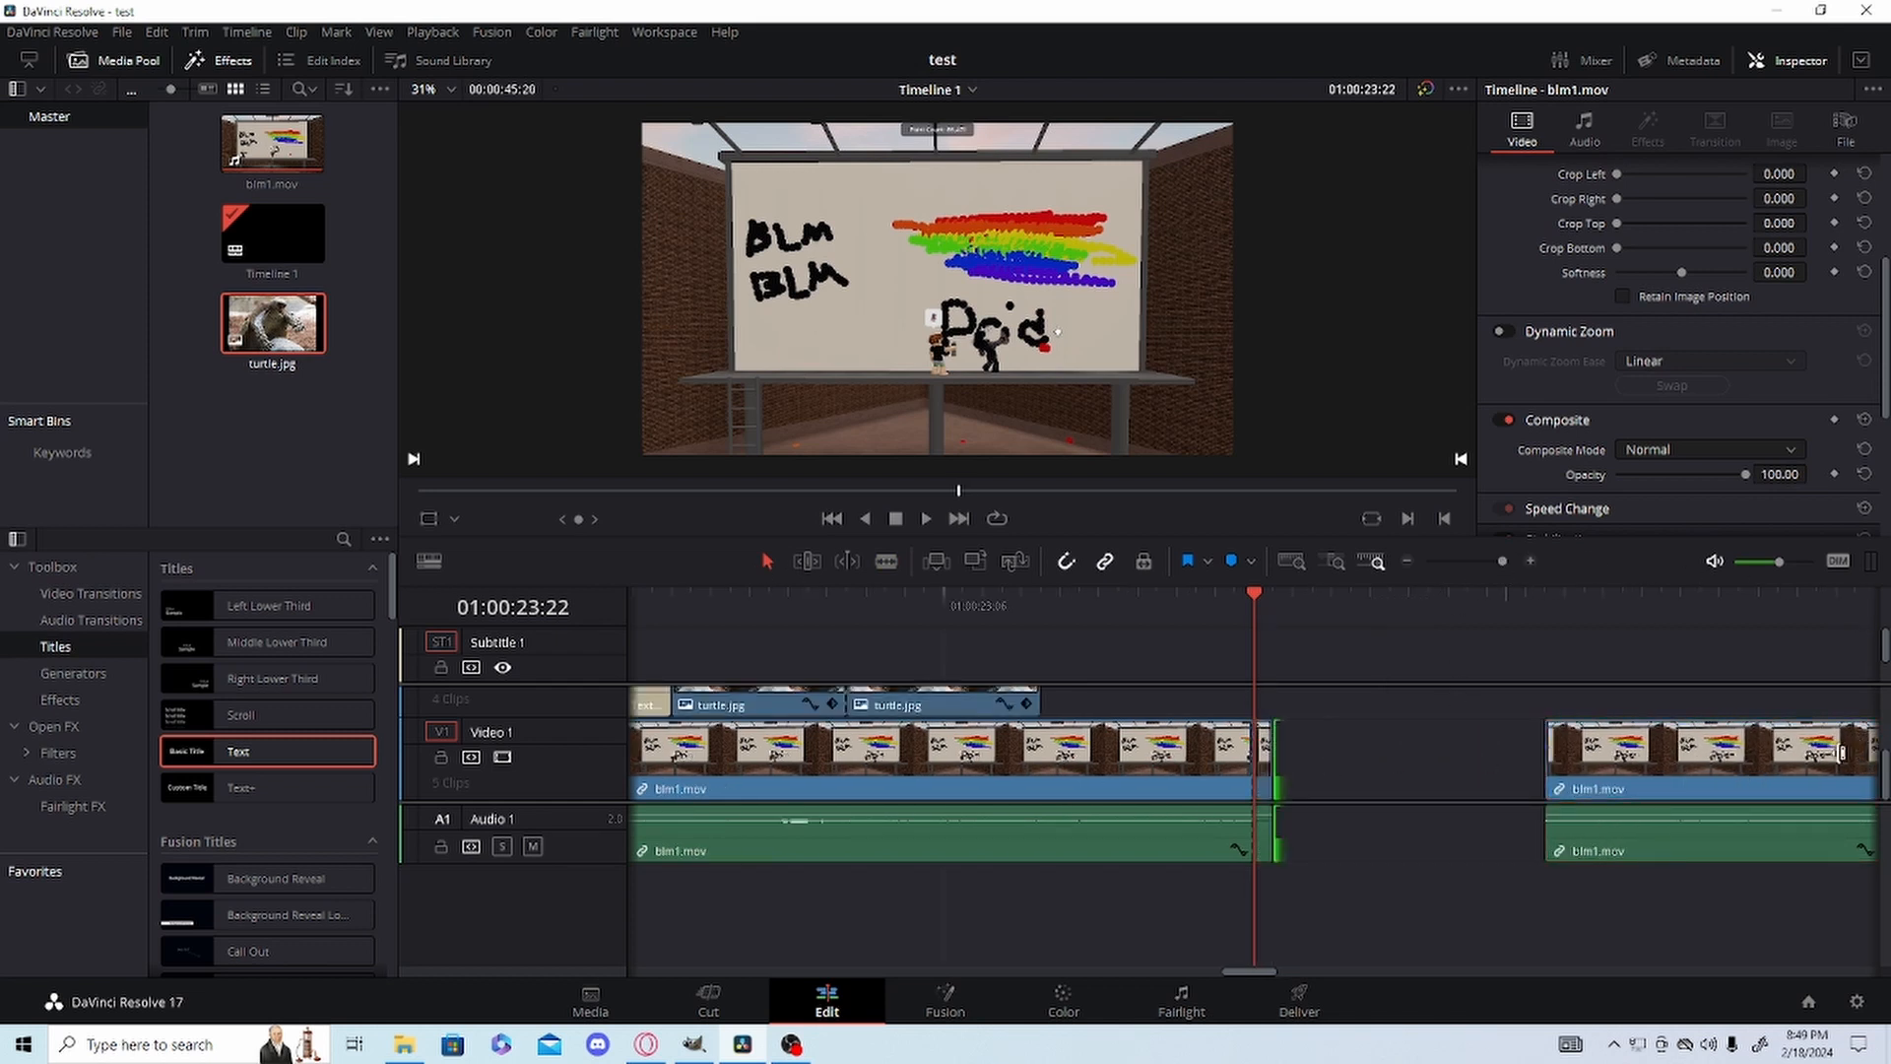
pyautogui.click(1271, 767)
pyautogui.moveTo(1270, 754); pyautogui.dragTo(1452, 746)
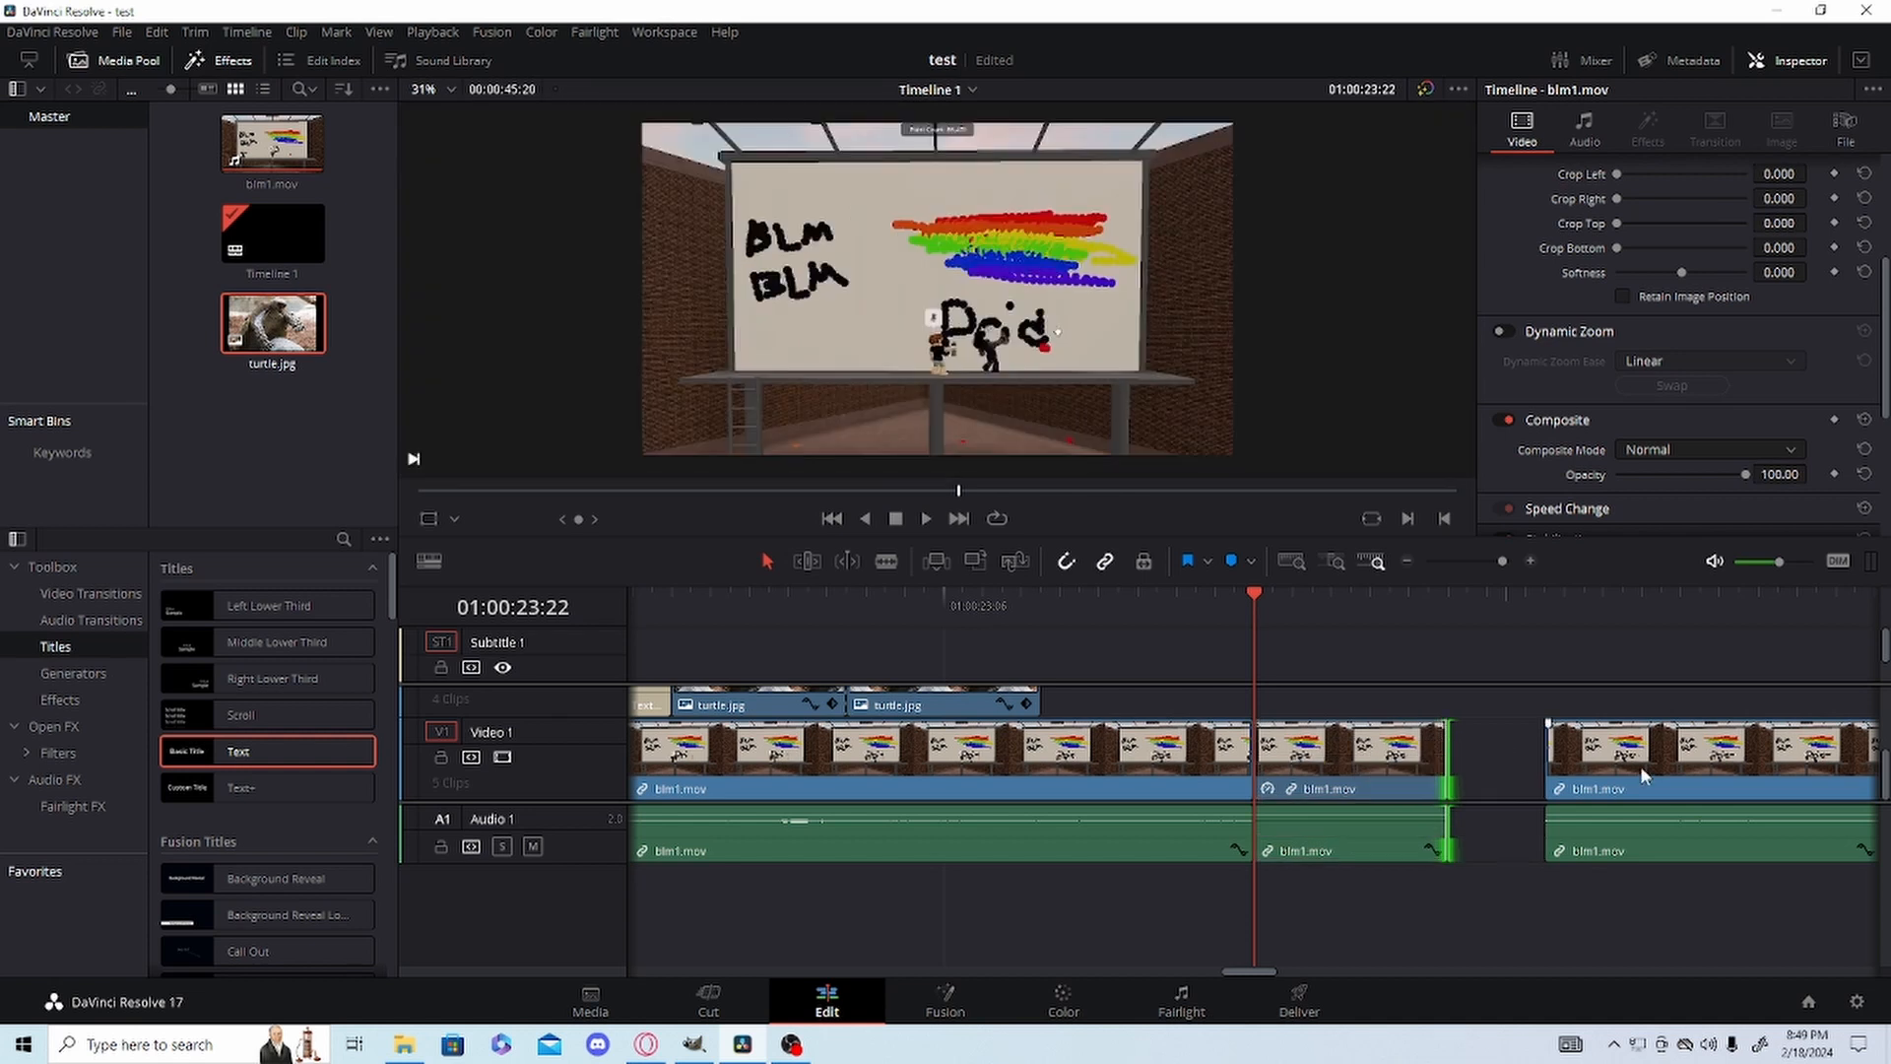
pyautogui.moveTo(1644, 776); pyautogui.dragTo(1542, 770)
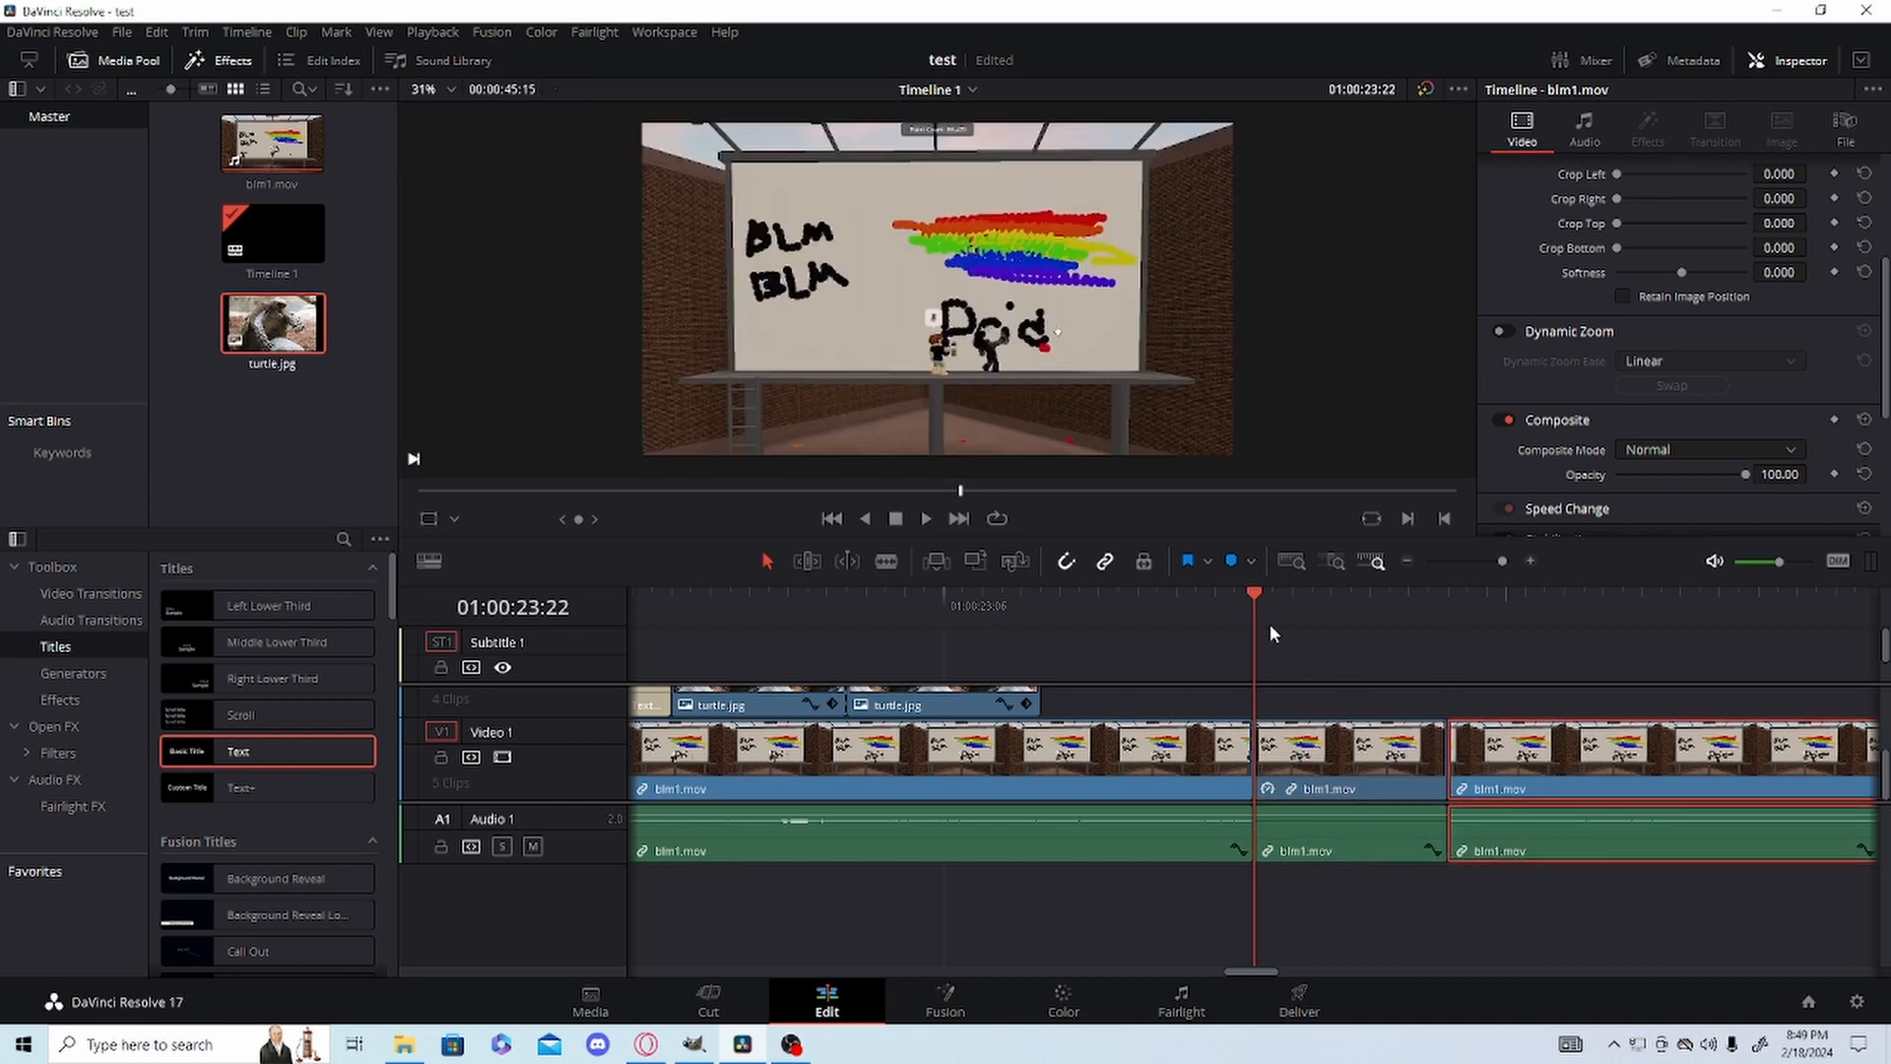
# Lengthen the freeze frame to about 32 frames by shifting the following blm1.mov clip further along, and play back the hold.
pyautogui.moveTo(1506, 565)
pyautogui.mouseDown()
pyautogui.moveTo(1427, 573)
pyautogui.moveTo(1514, 561)
pyautogui.mouseUp()
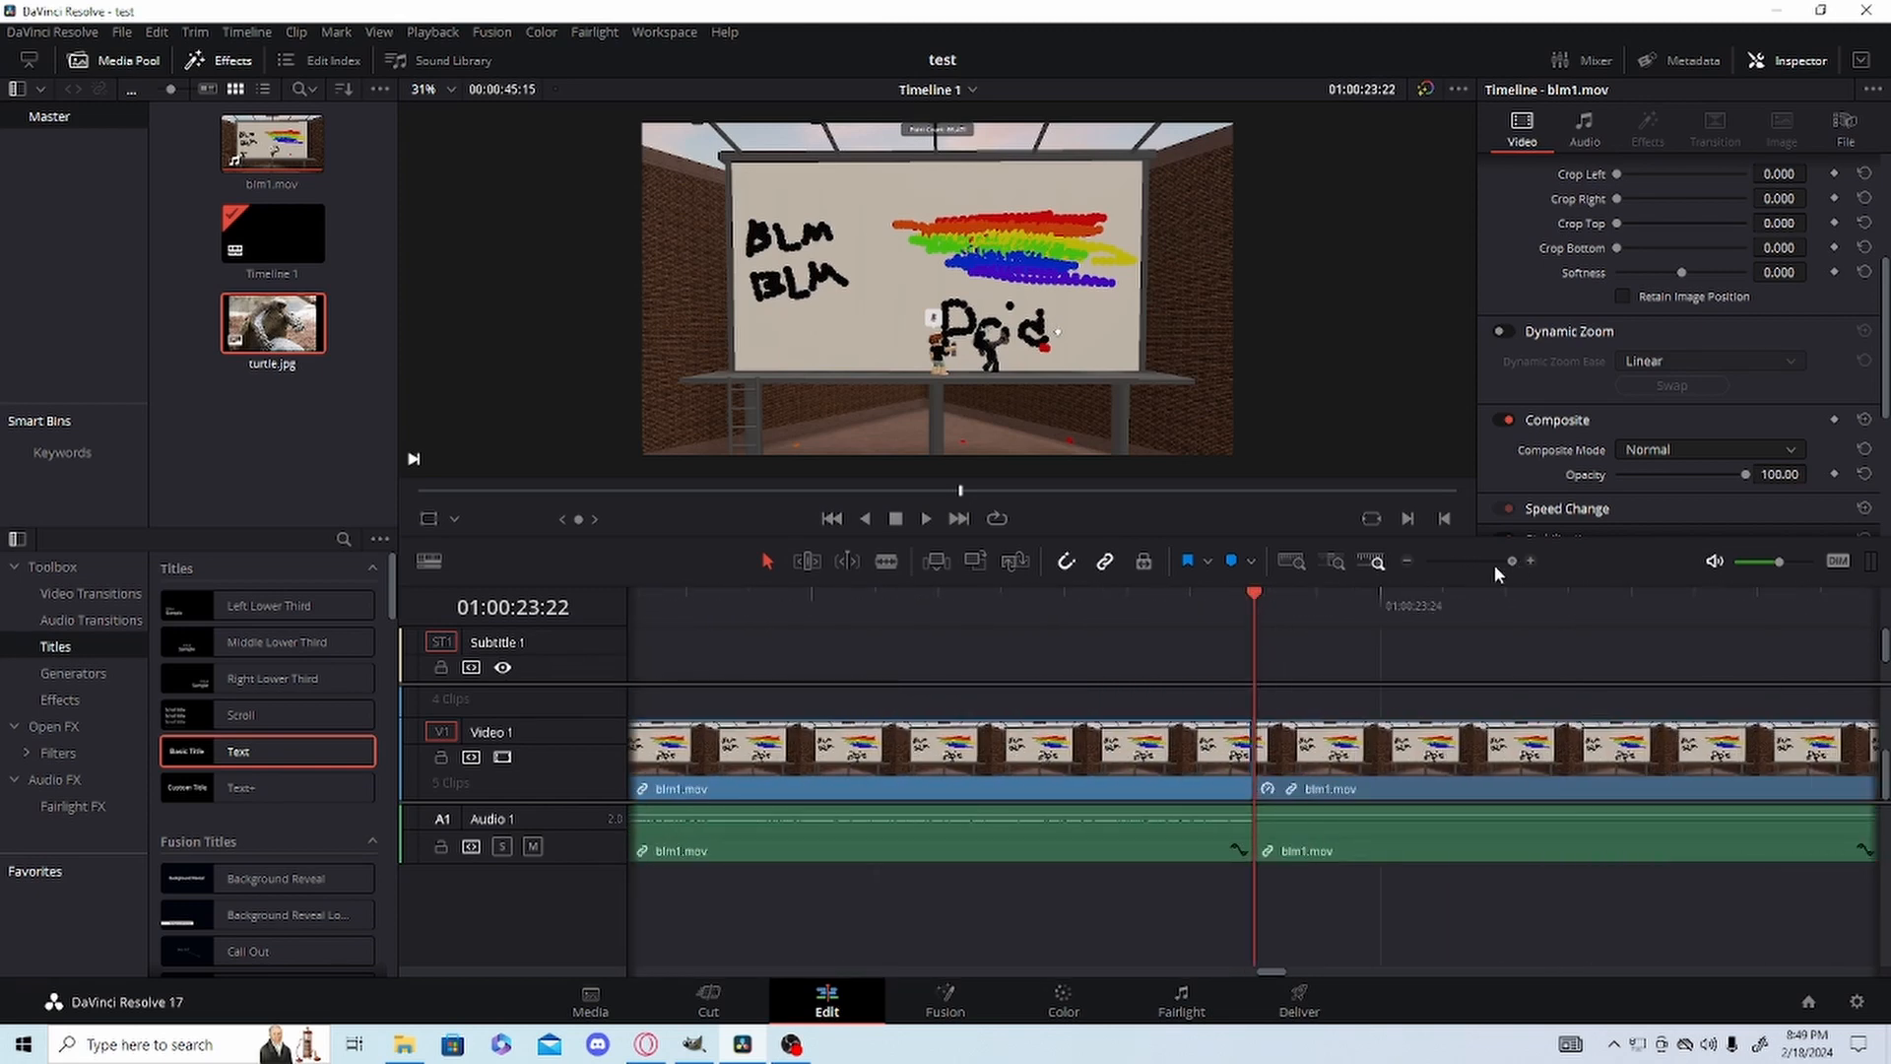
pyautogui.moveTo(1253, 595); pyautogui.dragTo(817, 607)
pyautogui.press('space')
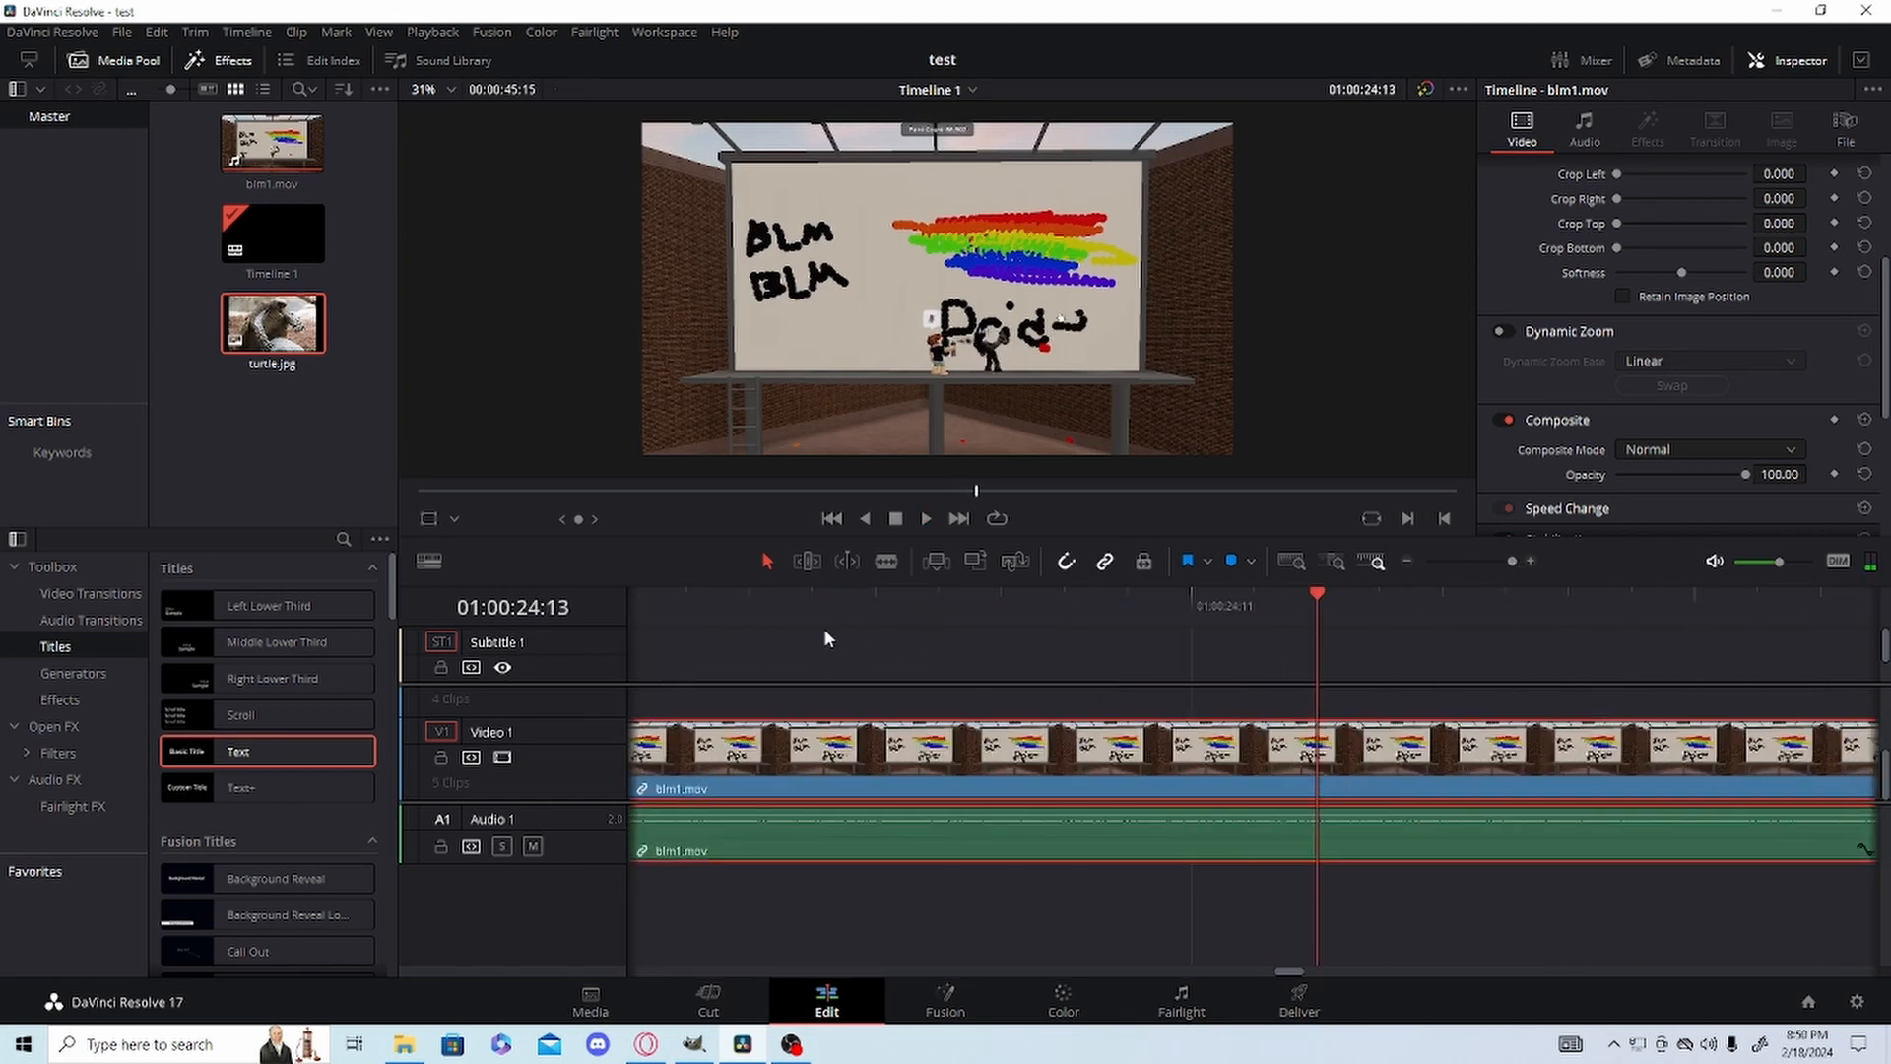
pyautogui.moveTo(1511, 567); pyautogui.dragTo(1499, 561)
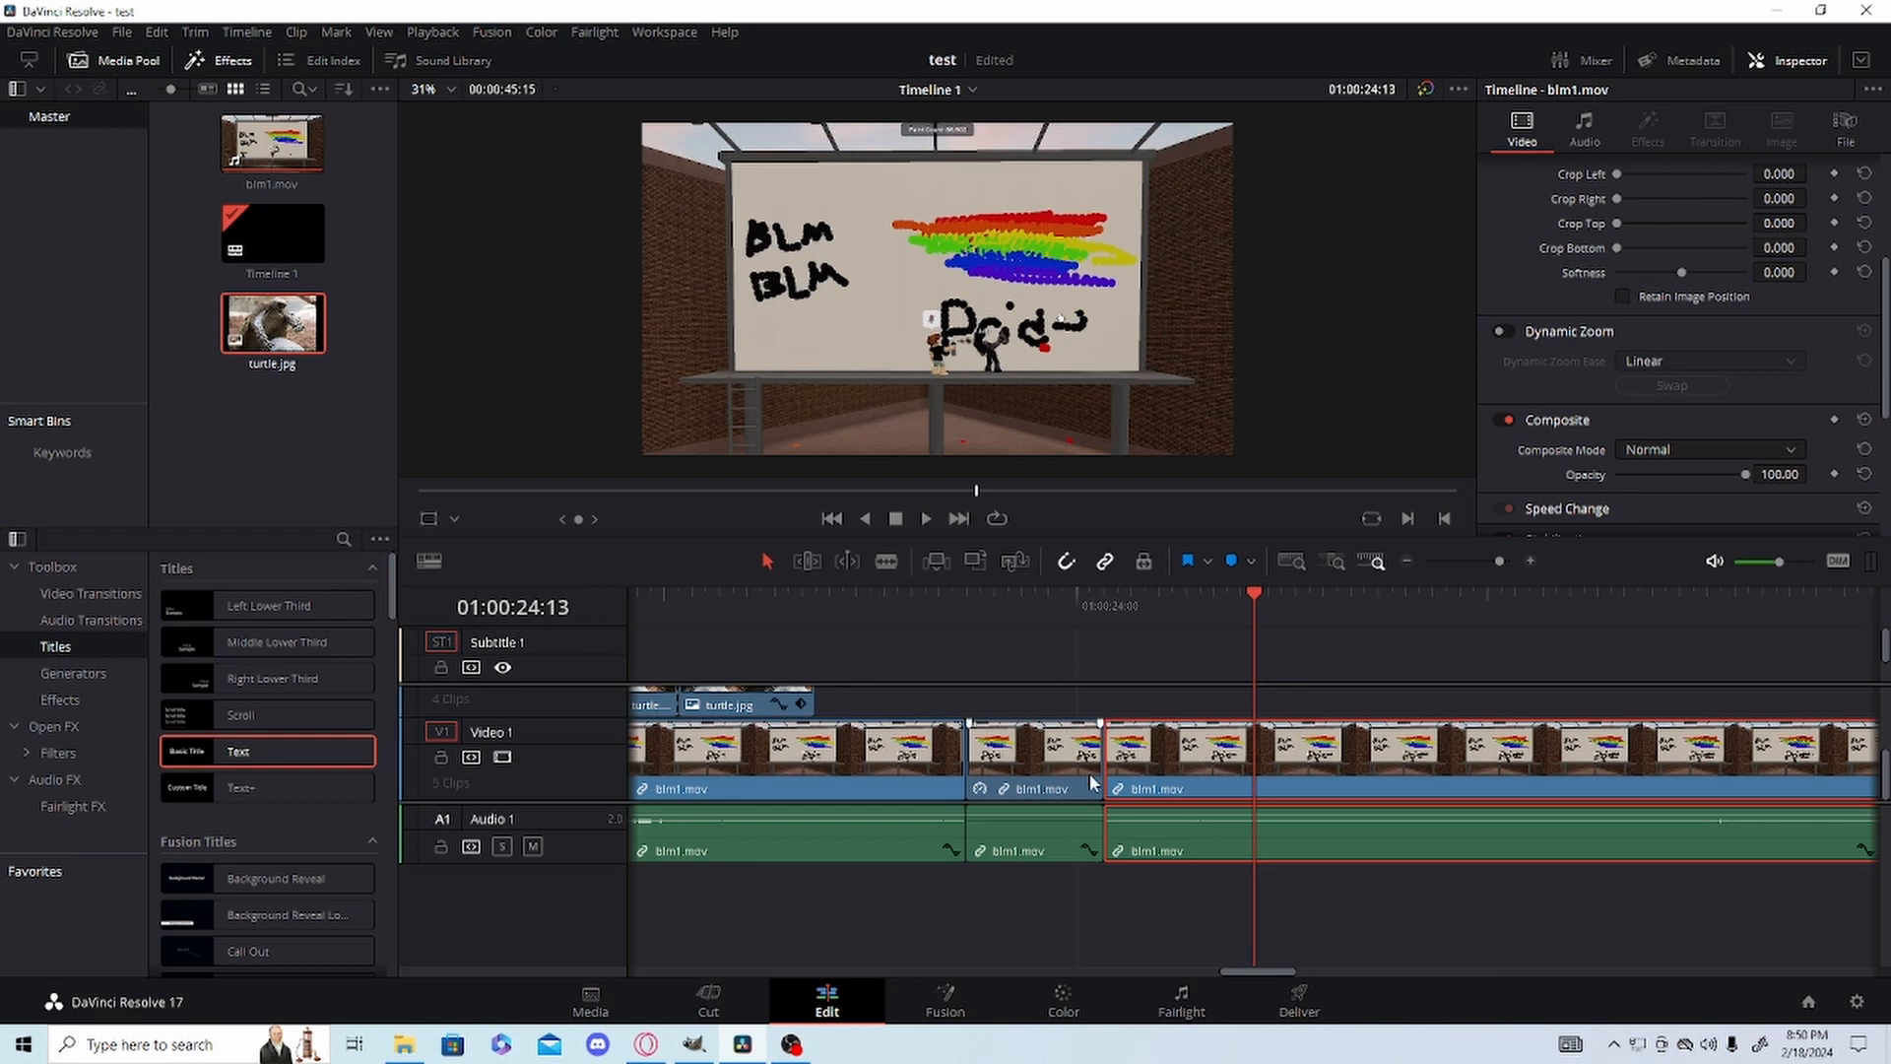
pyautogui.moveTo(1197, 772); pyautogui.dragTo(1548, 742)
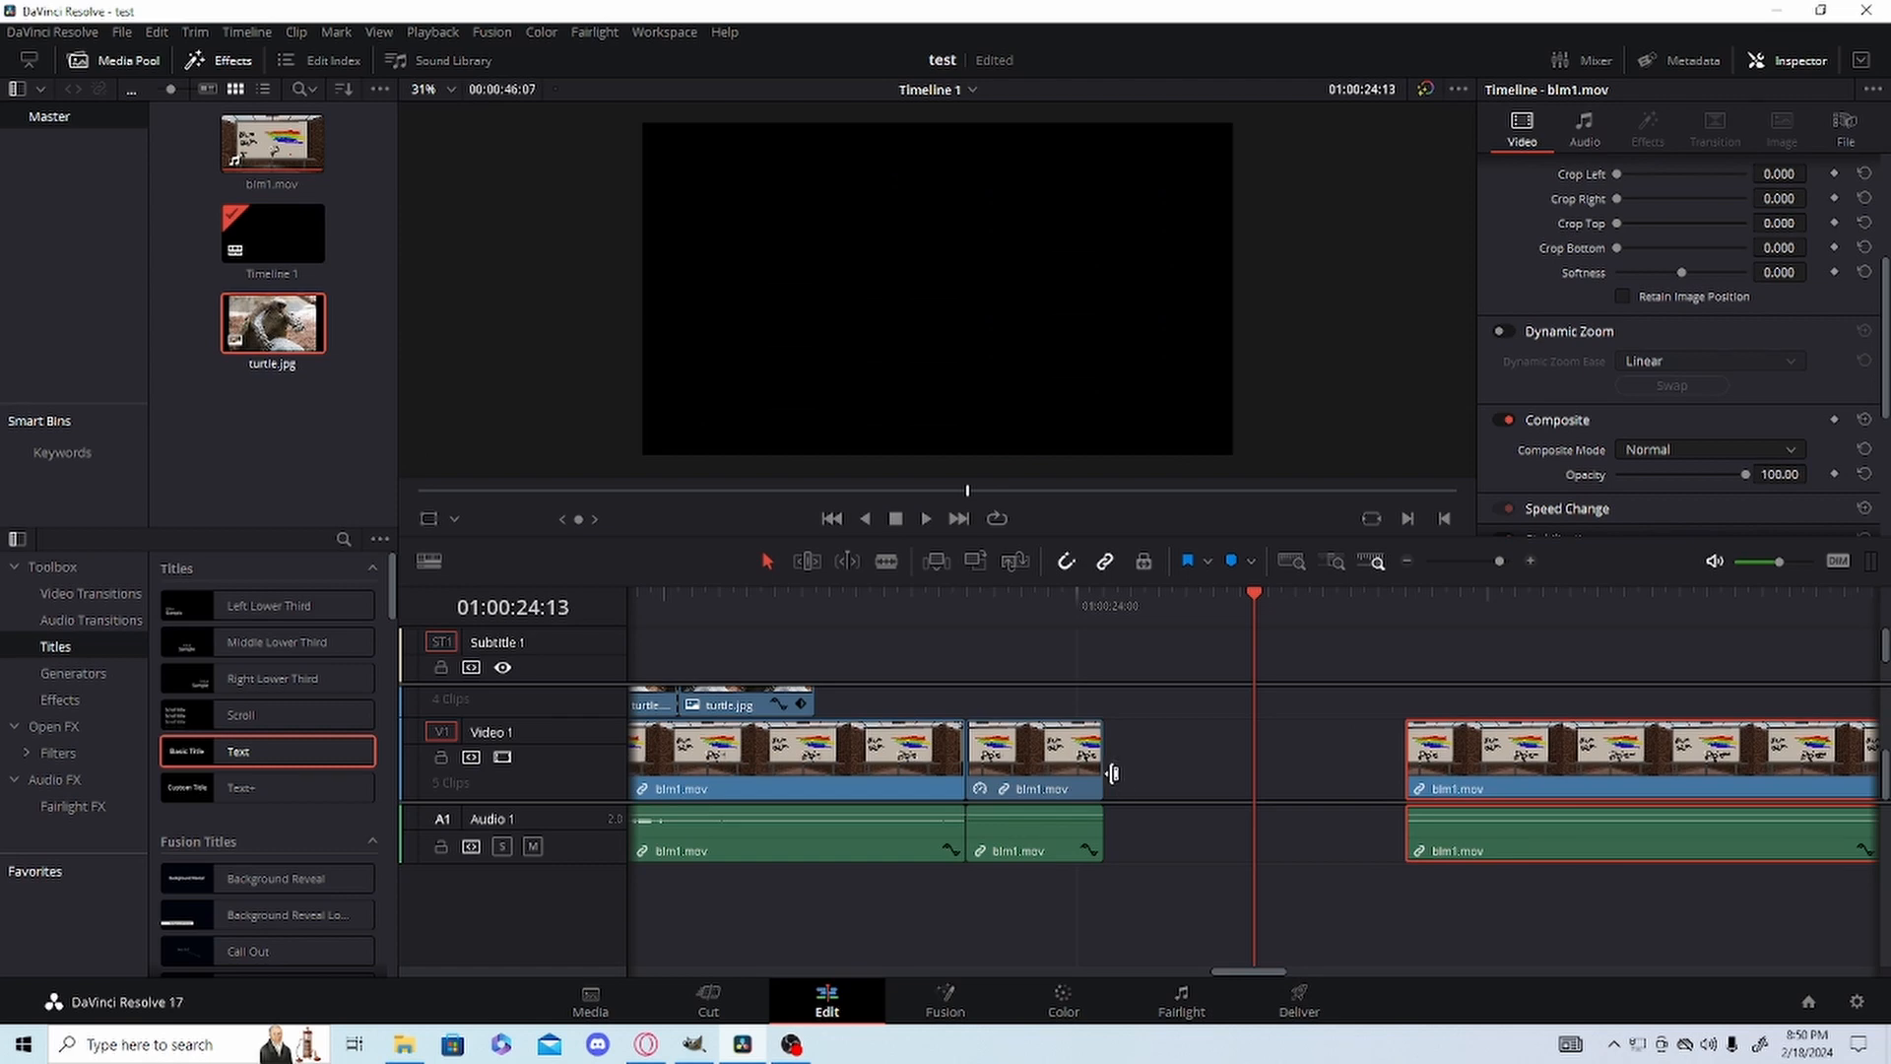
pyautogui.moveTo(1102, 758); pyautogui.dragTo(1404, 747)
pyautogui.press('space')
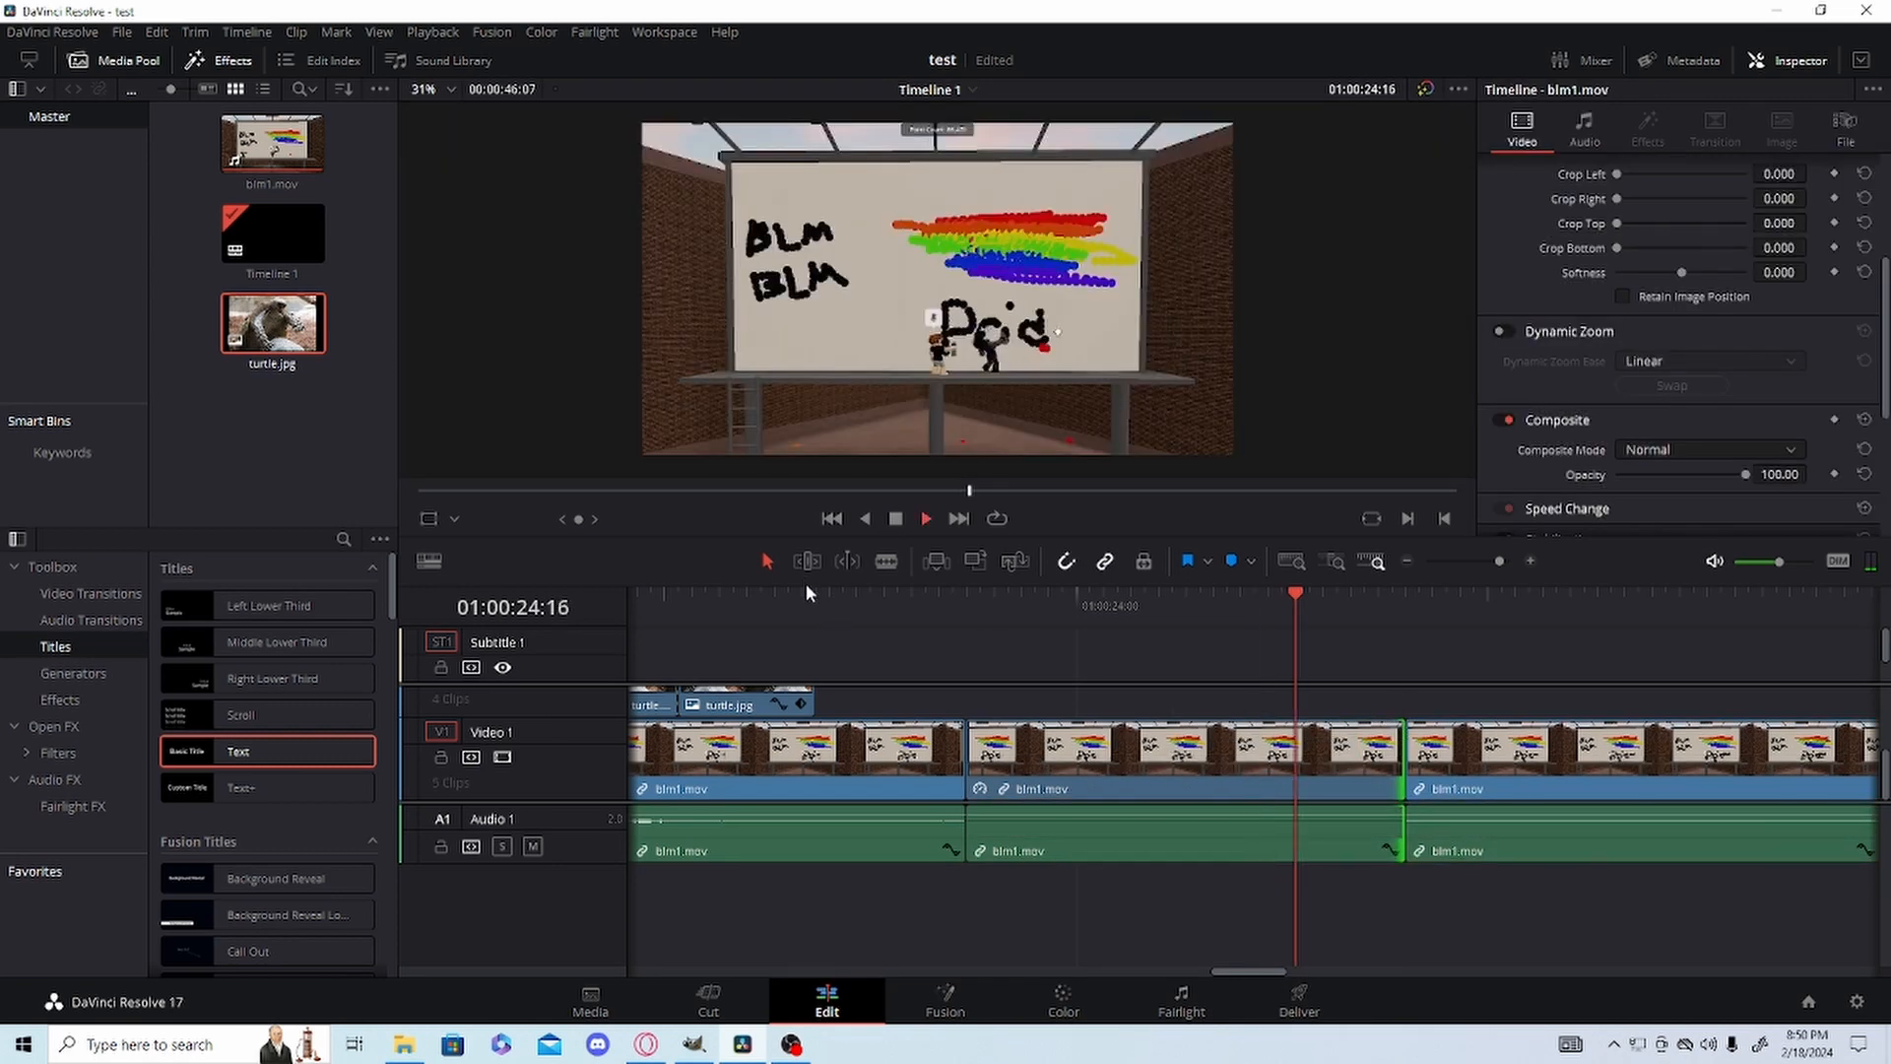
pyautogui.click(806, 591)
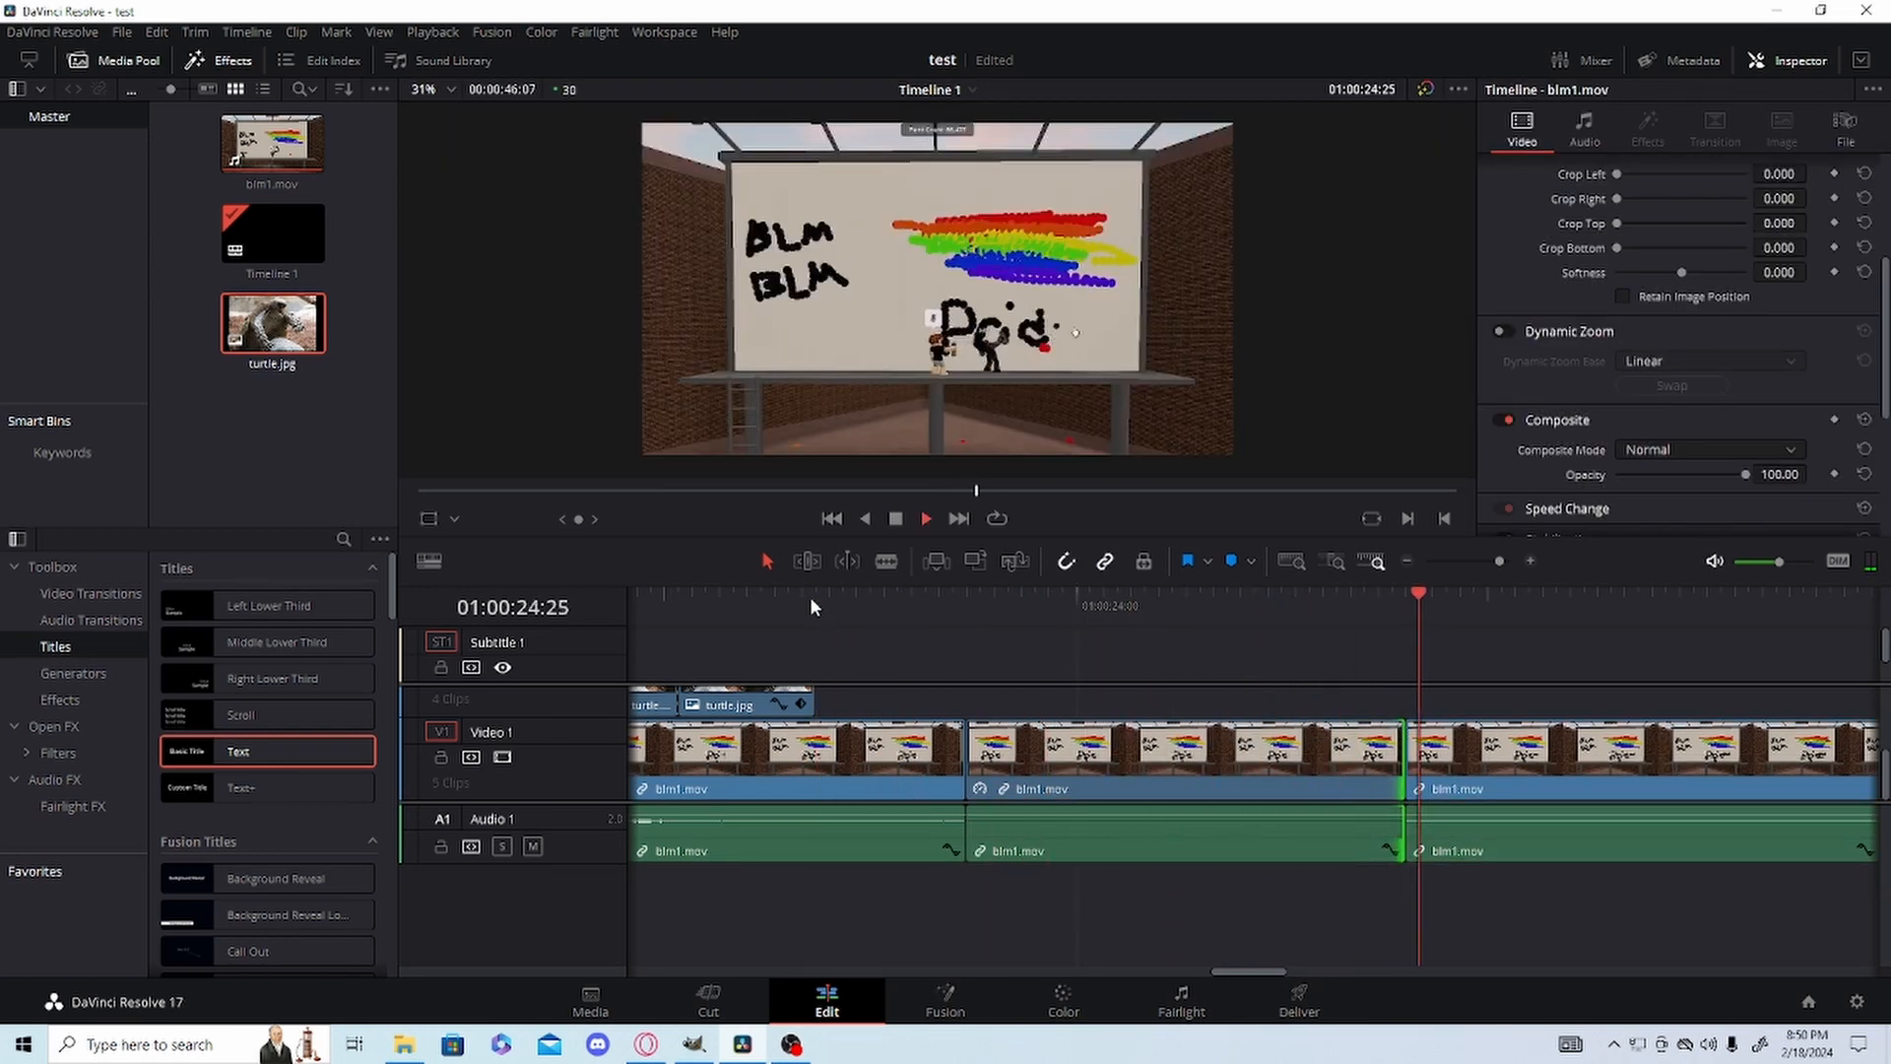
pyautogui.press('space')
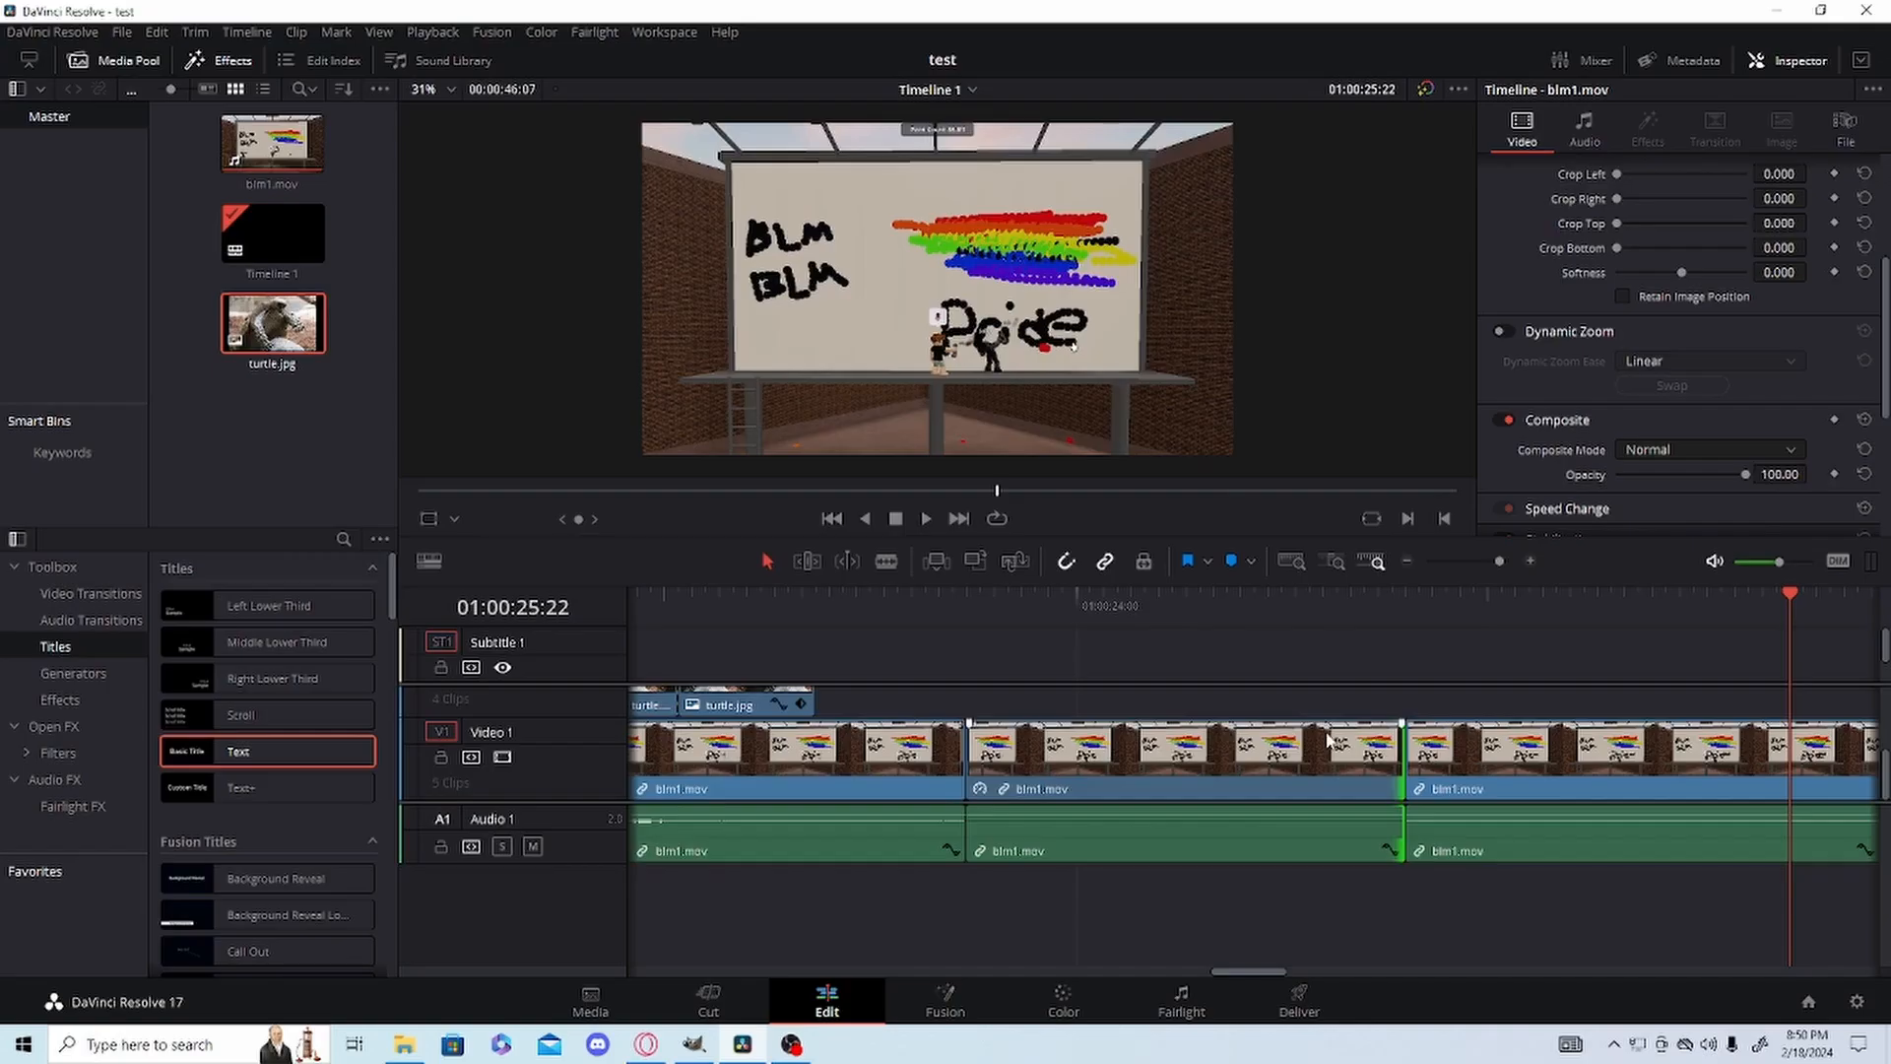
# Split the blm1.mov clip following the freeze frame at 01:00:25:05 with the Blade tool.
pyautogui.rightClick(1320, 739)
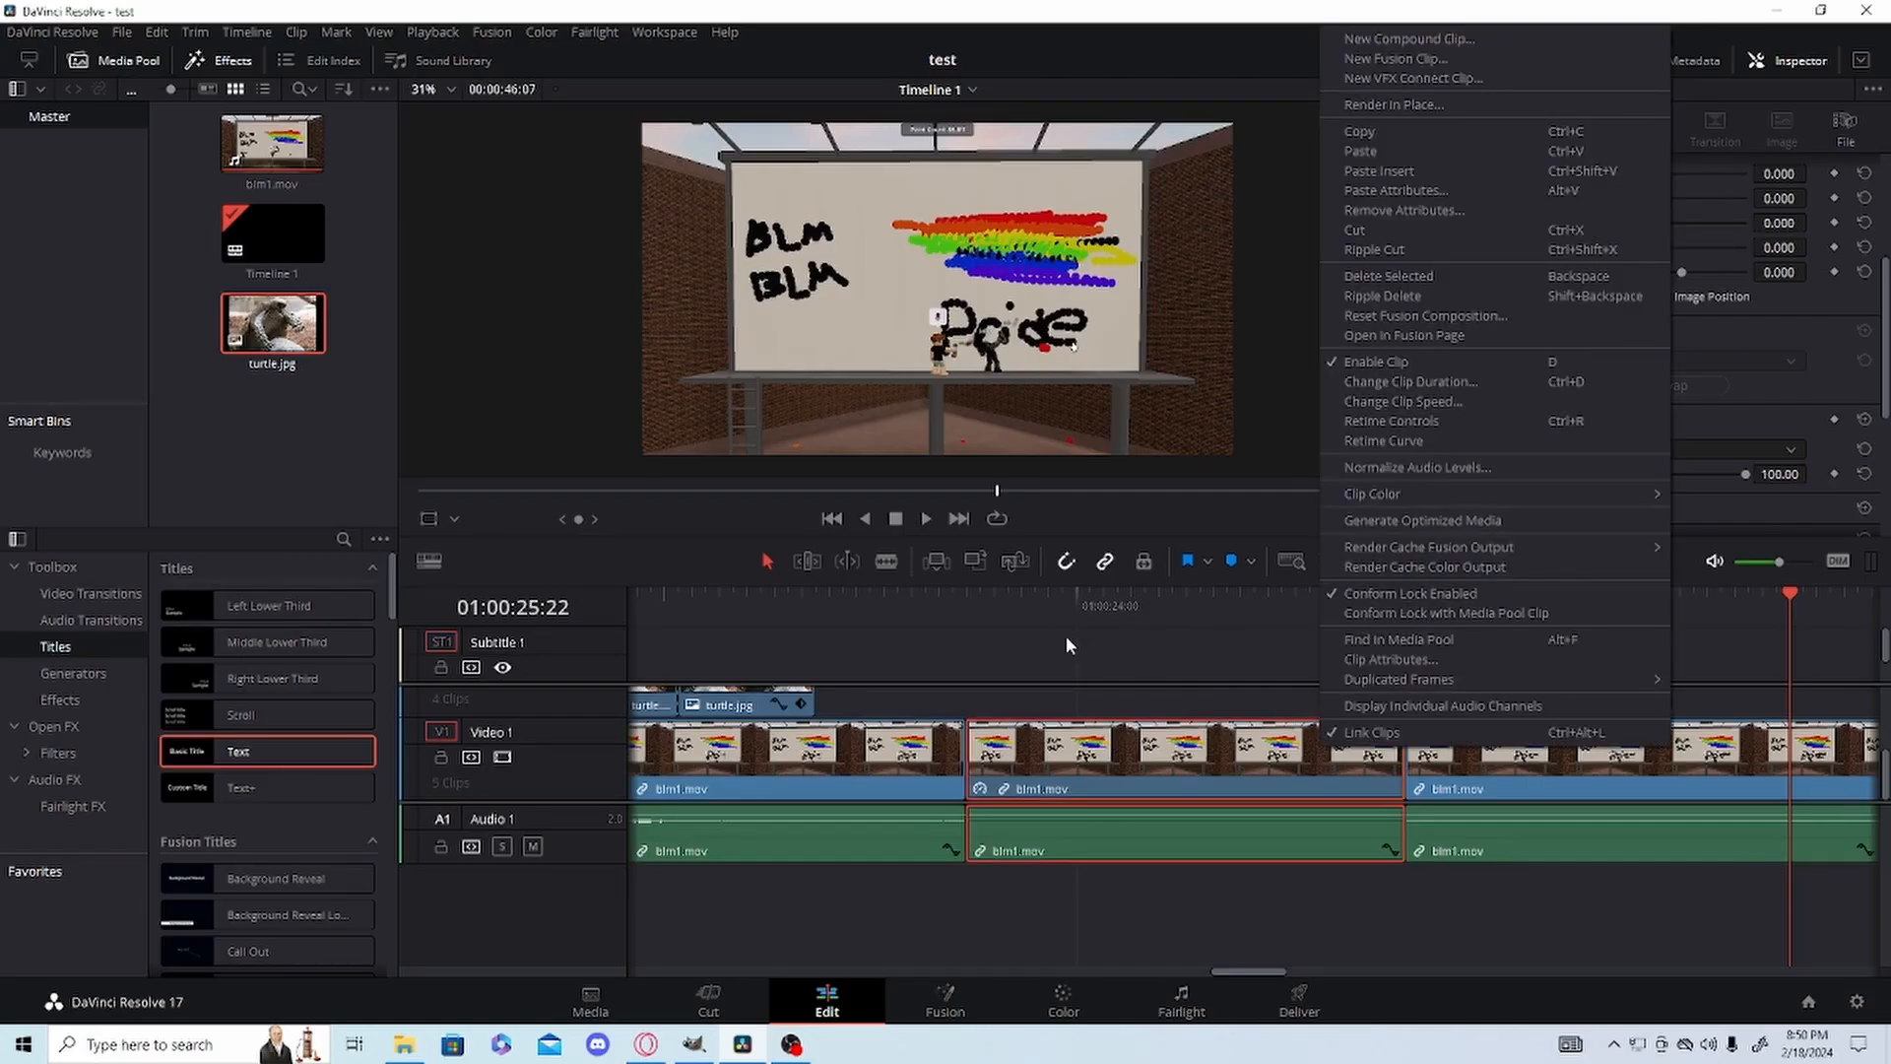
pyautogui.click(1201, 602)
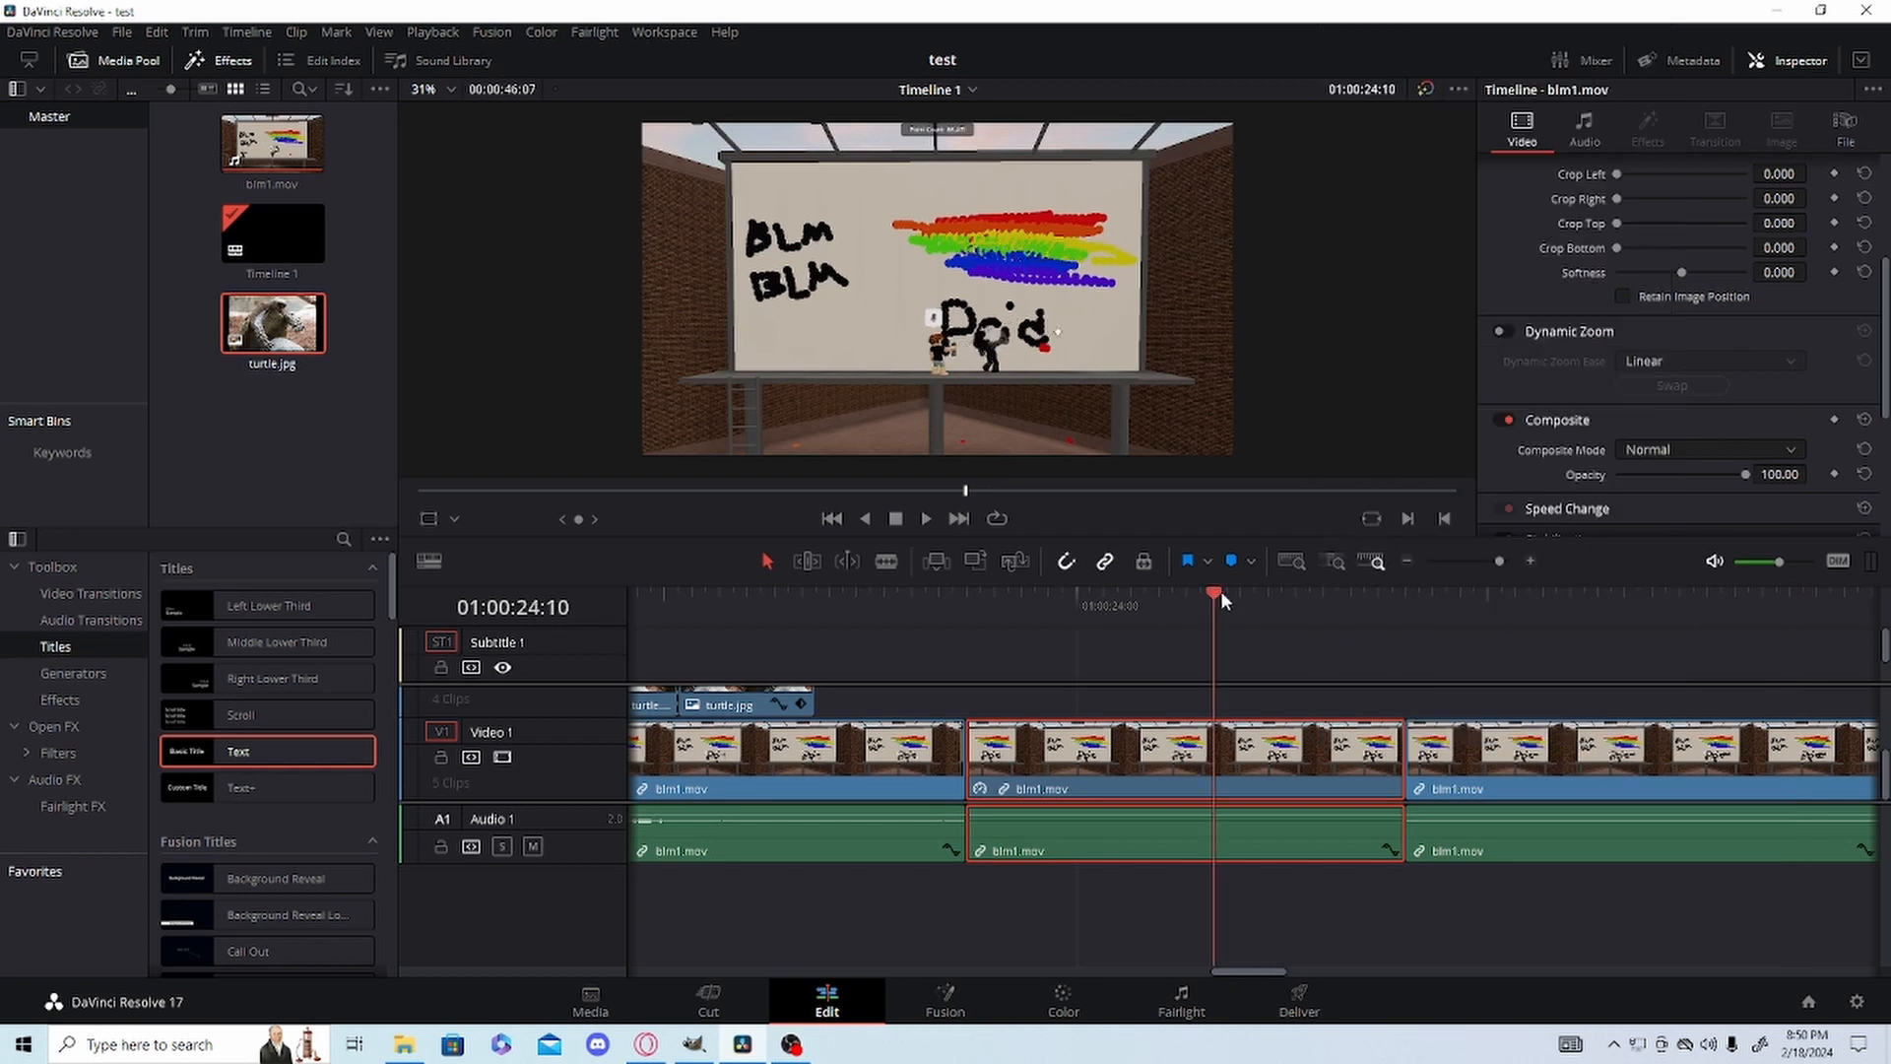
pyautogui.press('space')
pyautogui.moveTo(1509, 561); pyautogui.dragTo(1514, 563)
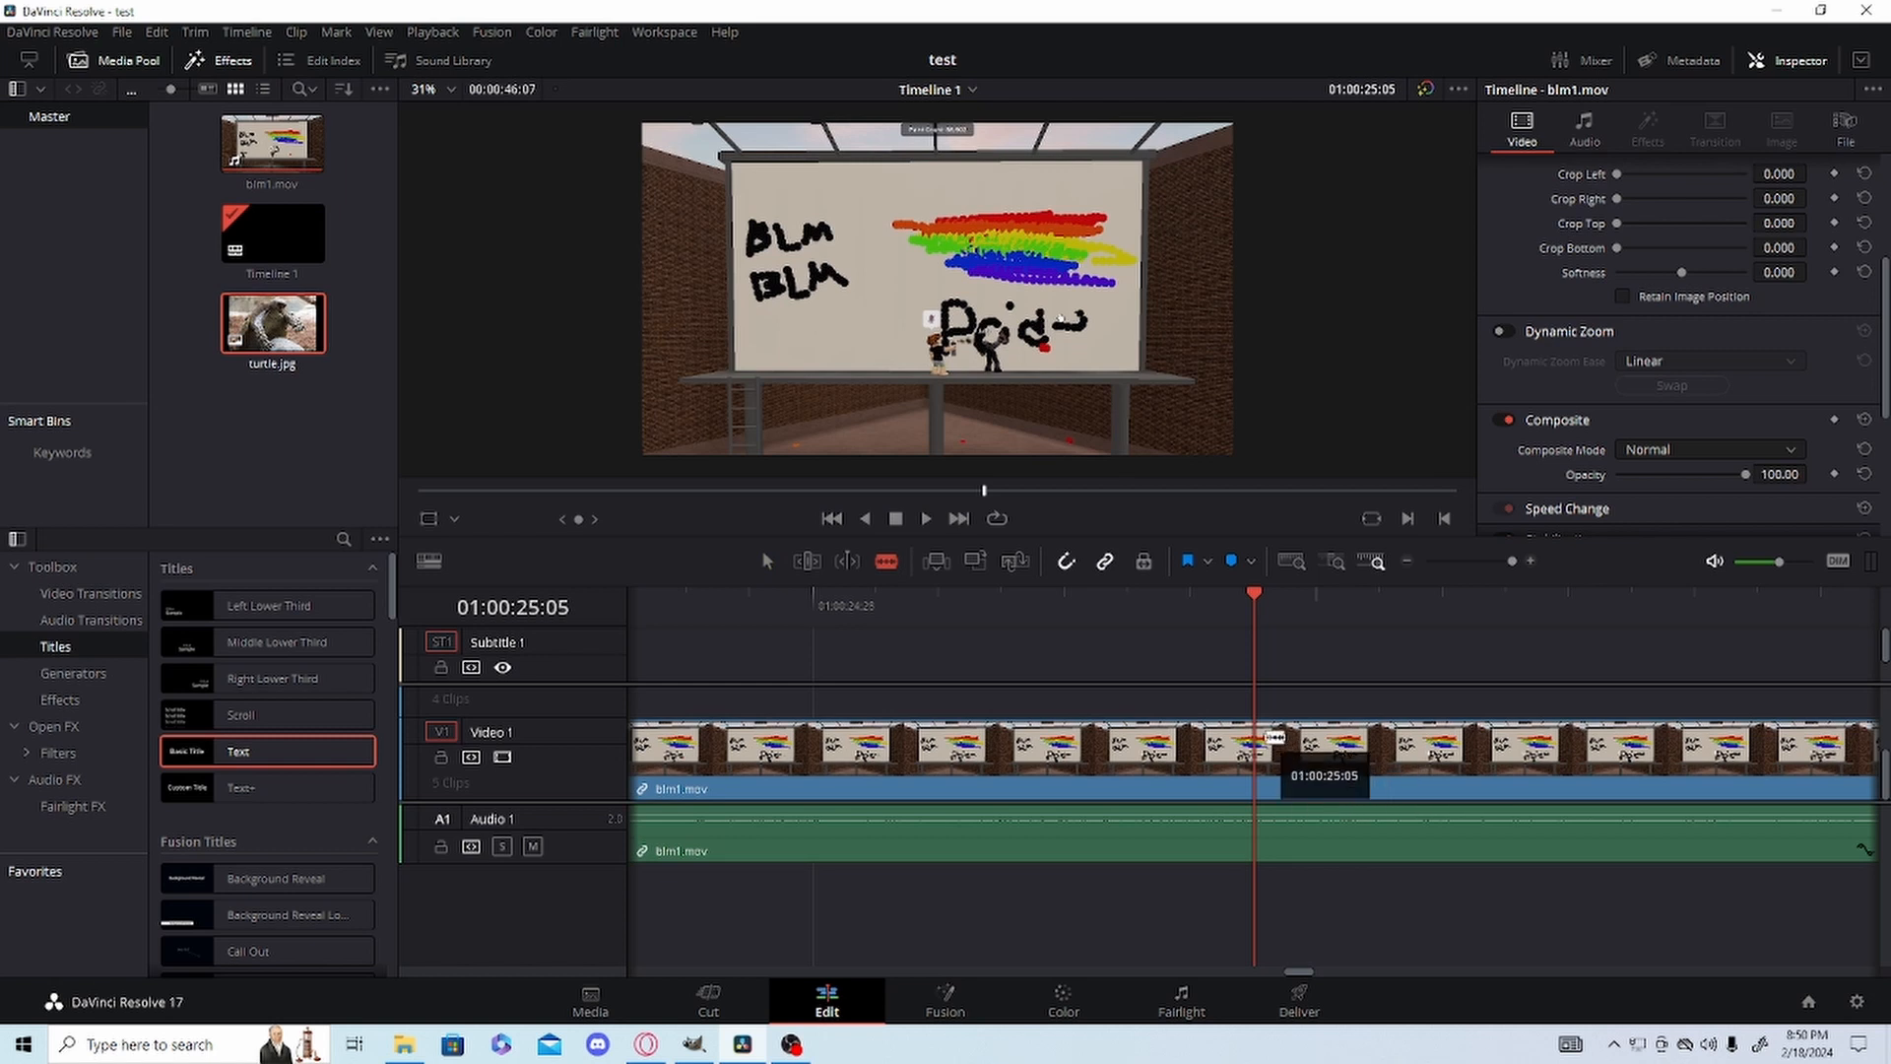
pyautogui.click(1255, 753)
# Raise the clip speed of the short blm1.mov segment between the freeze frame and 01:00:25:05, and play back the sped-up section.
pyautogui.rightClick(985, 759)
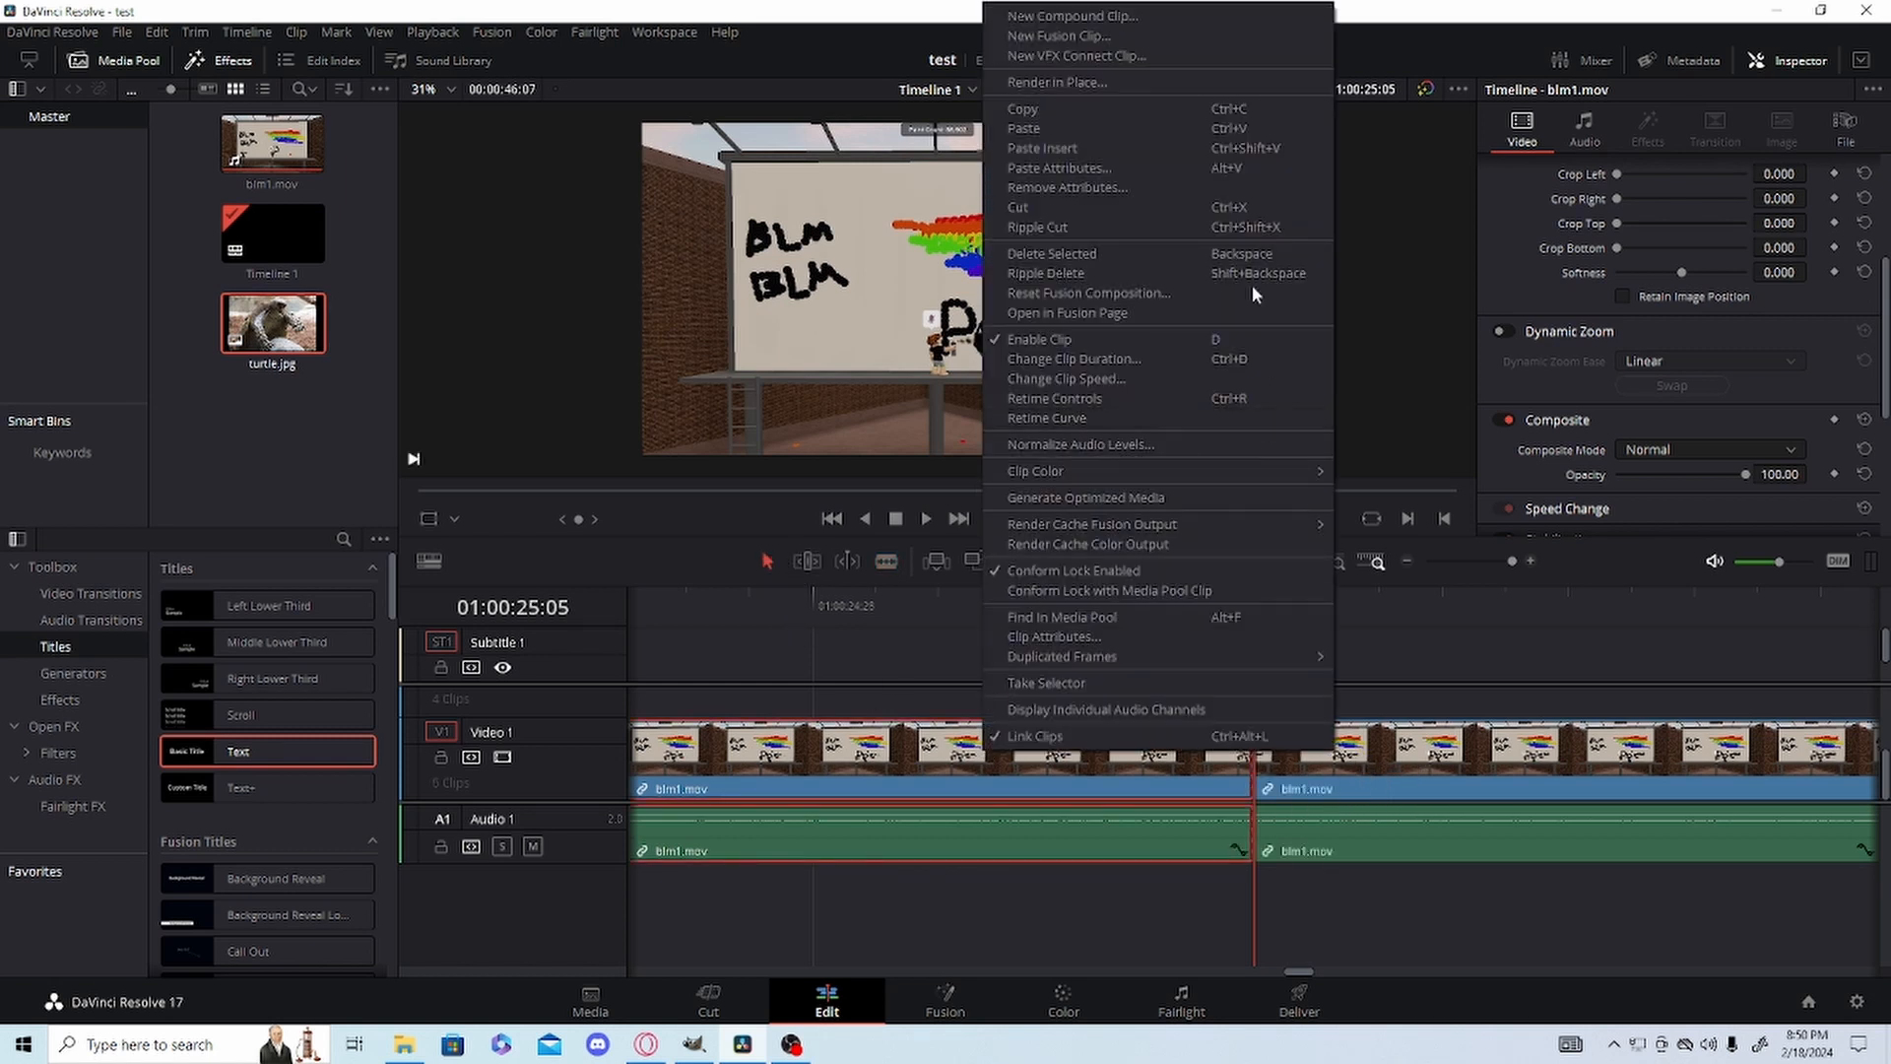
pyautogui.click(1131, 371)
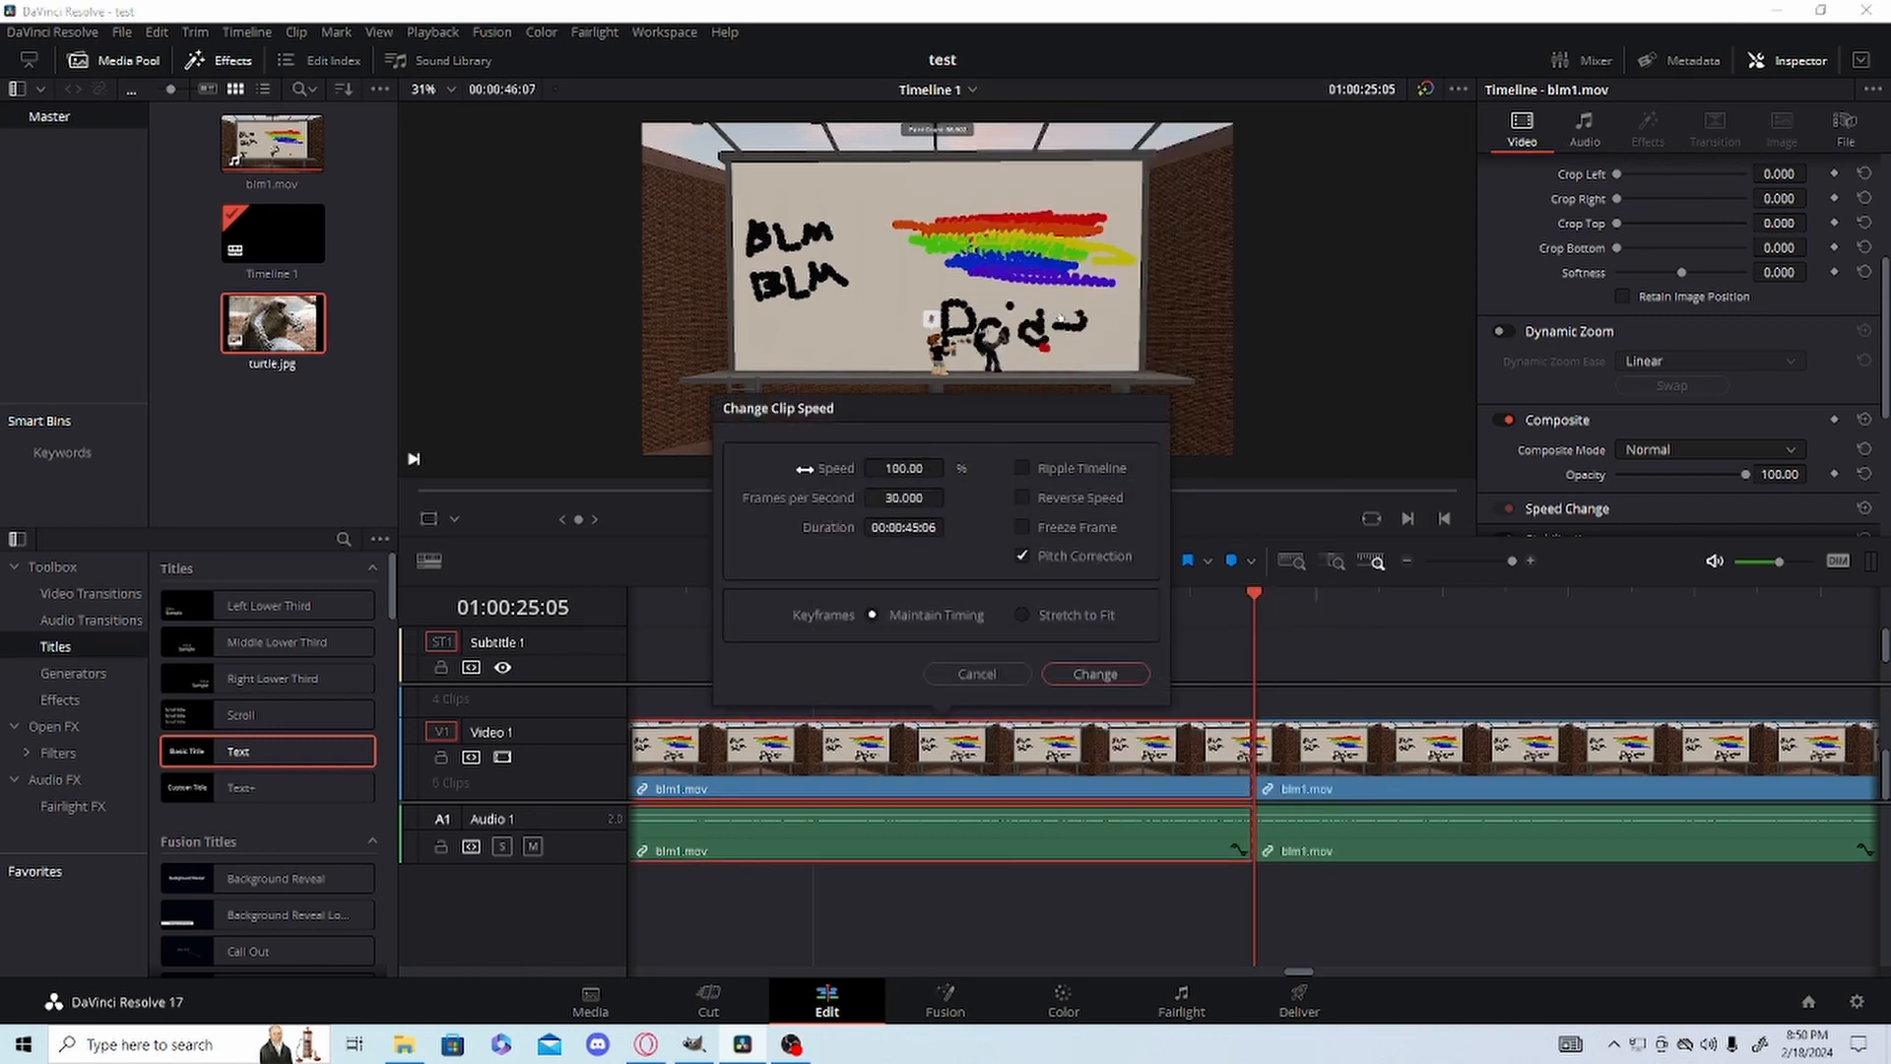
pyautogui.moveTo(904, 467); pyautogui.dragTo(950, 467)
pyautogui.click(1093, 681)
pyautogui.click(1496, 560)
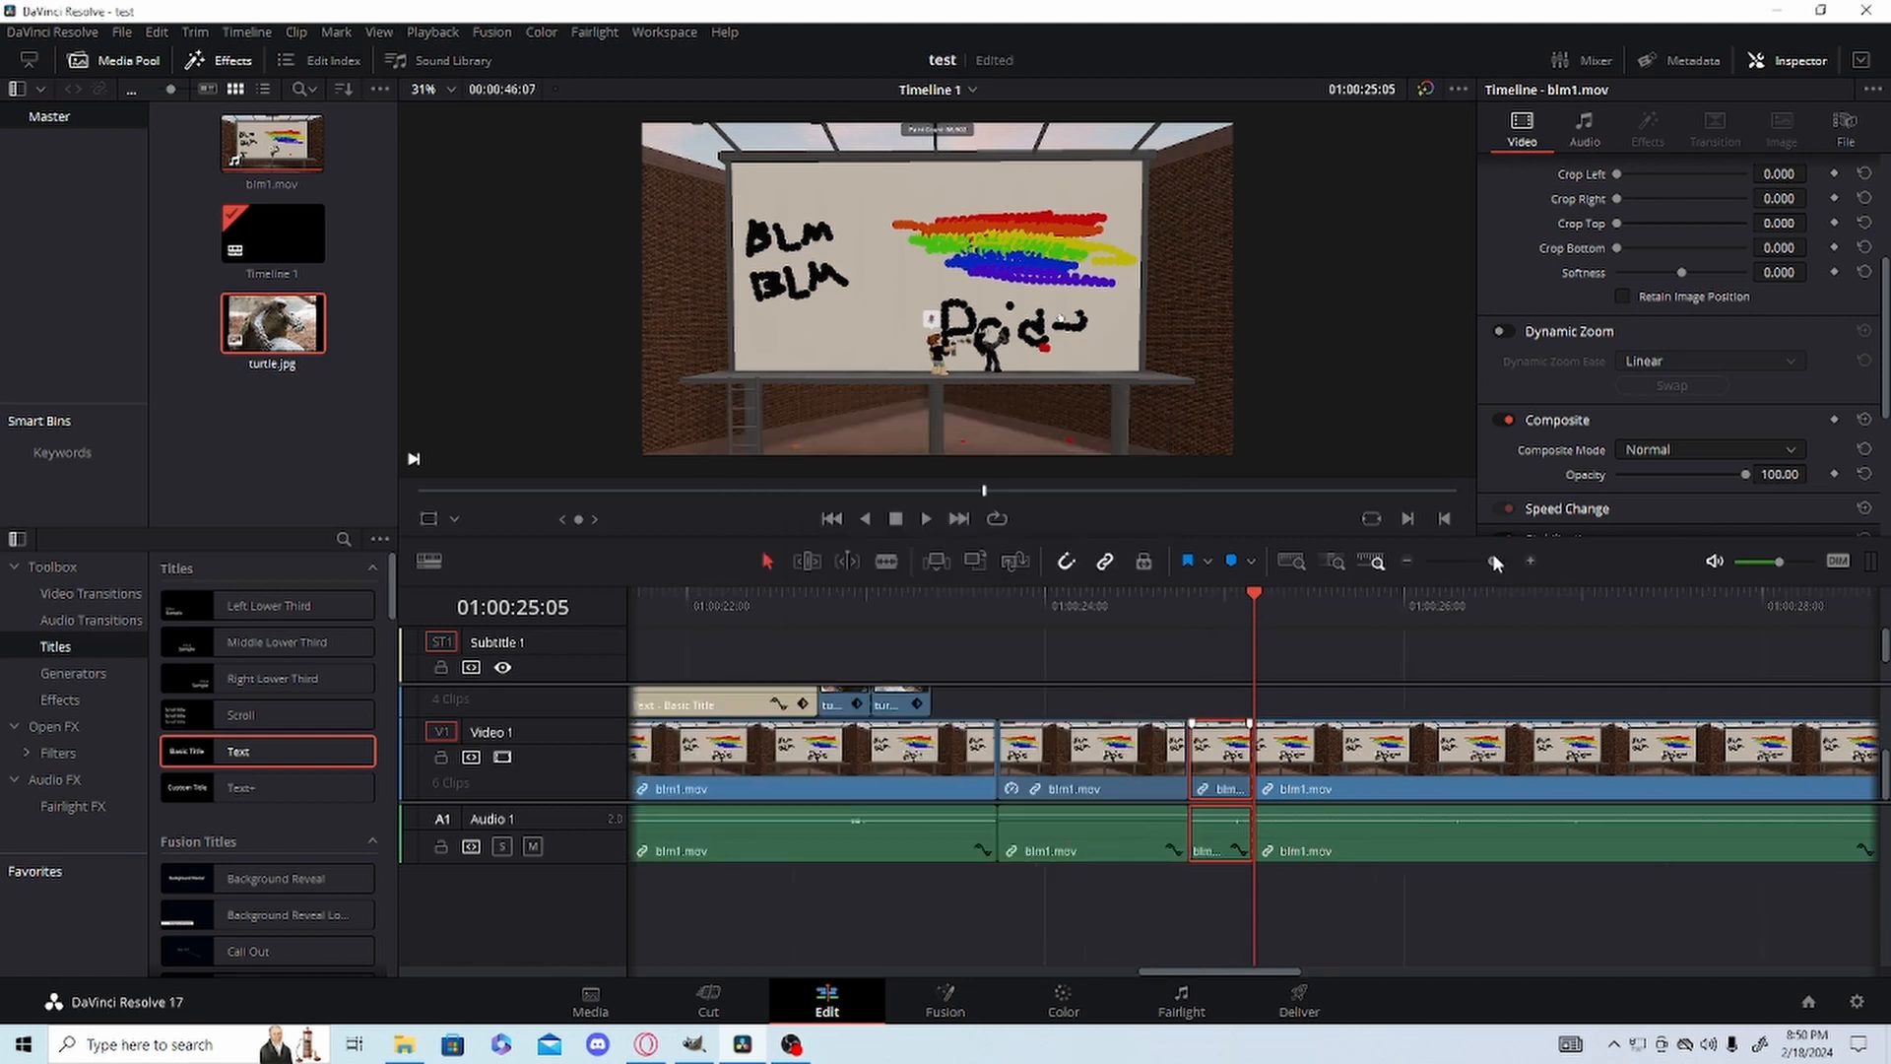
pyautogui.click(1147, 626)
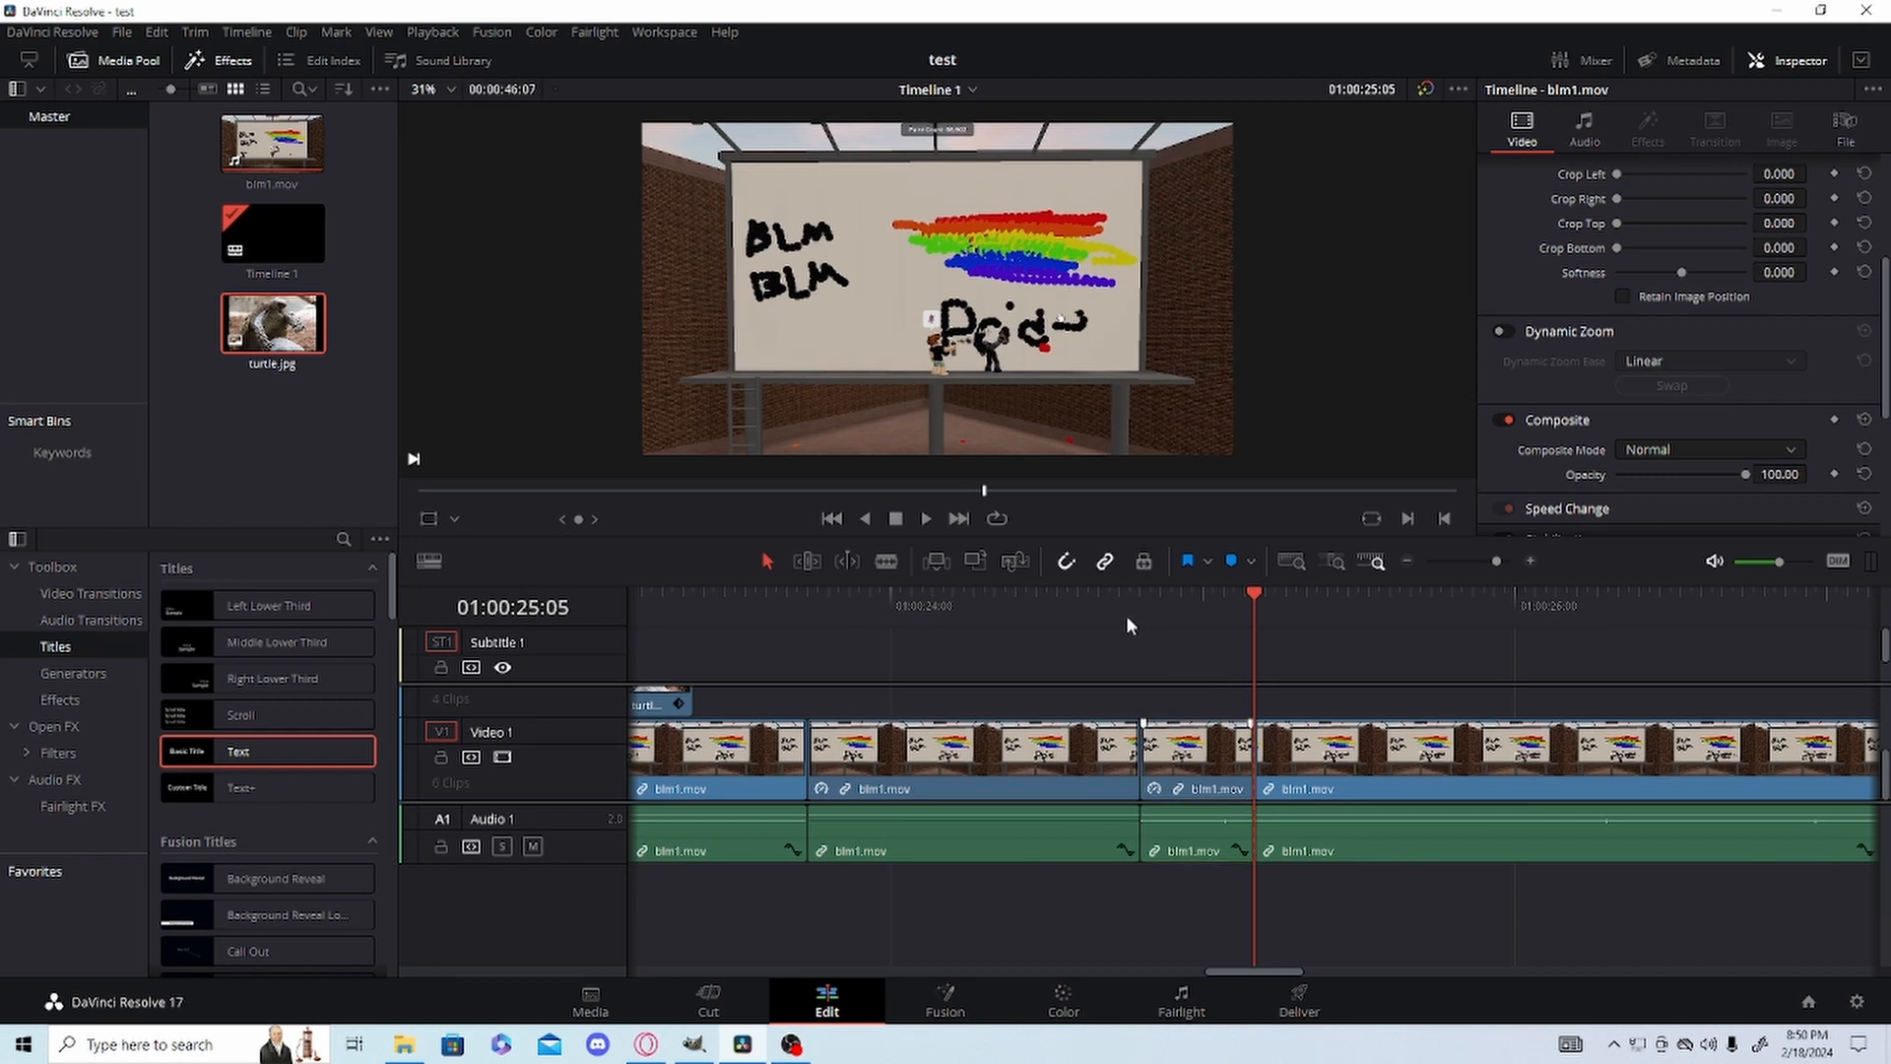
pyautogui.moveTo(1126, 615); pyautogui.dragTo(1046, 629)
pyautogui.press('space')
pyautogui.moveTo(1182, 617); pyautogui.dragTo(1200, 660)
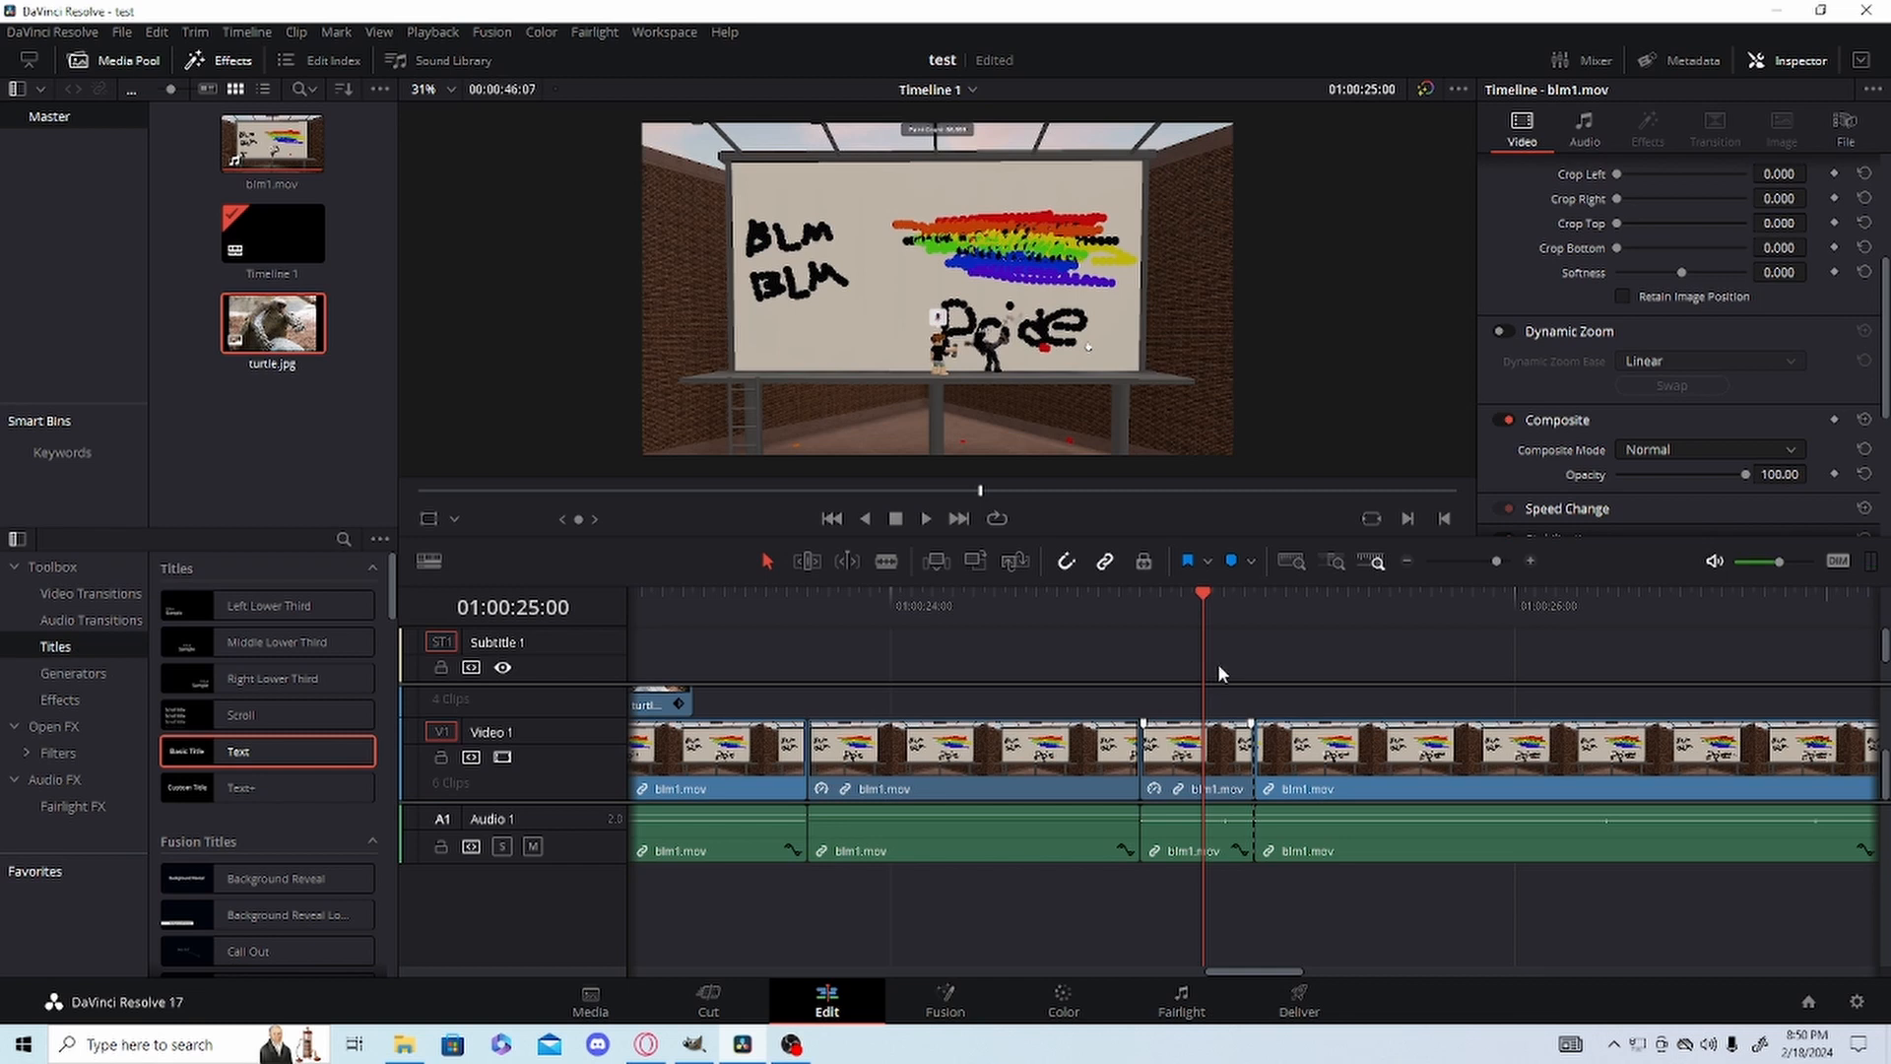
# Step frame by frame through the sped-up blm1.mov segment following the freeze frame to find a cut point.
pyautogui.moveTo(1217, 664); pyautogui.dragTo(1250, 624)
pyautogui.press('Right')
pyautogui.press('Right')
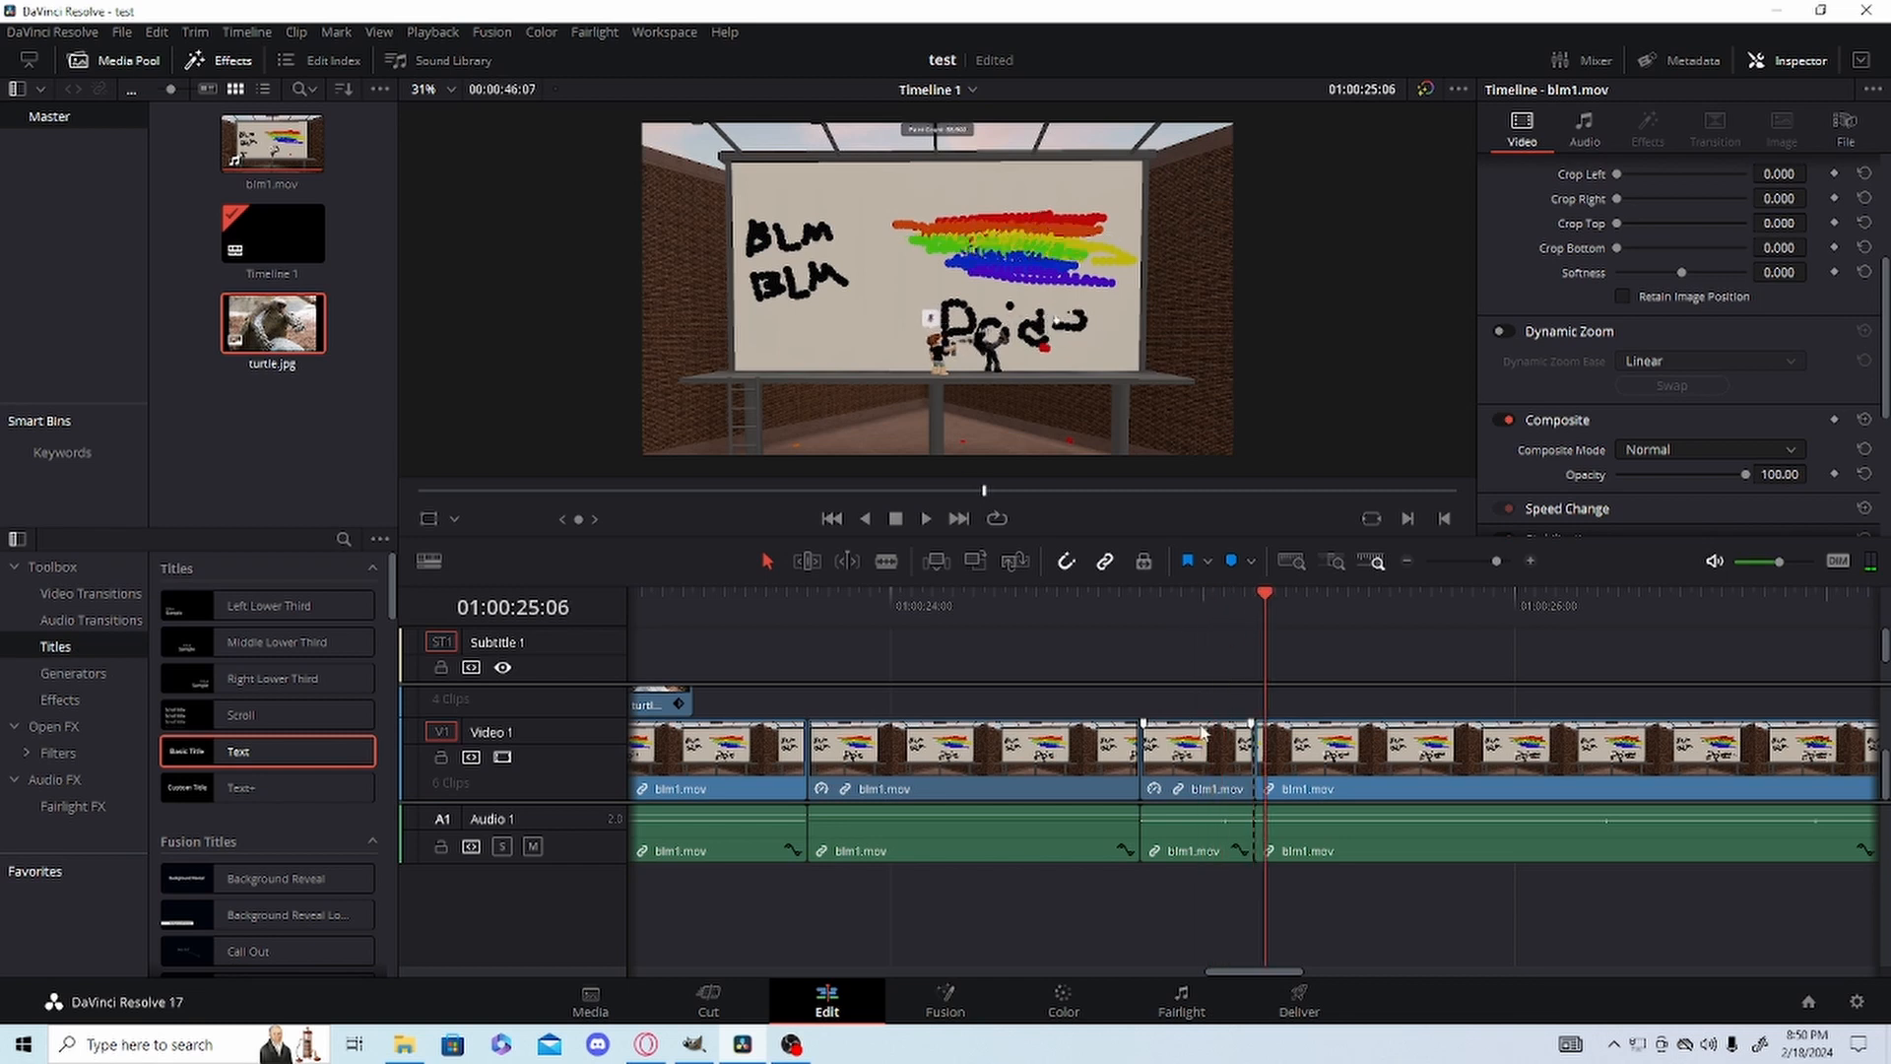
pyautogui.press('Left')
pyautogui.press('Left')
pyautogui.press('Left')
pyautogui.press('Left')
pyautogui.press('Left')
pyautogui.press('Left')
pyautogui.press('Left')
pyautogui.press('Left')
pyautogui.press('Left')
pyautogui.press('Left')
pyautogui.press('Left')
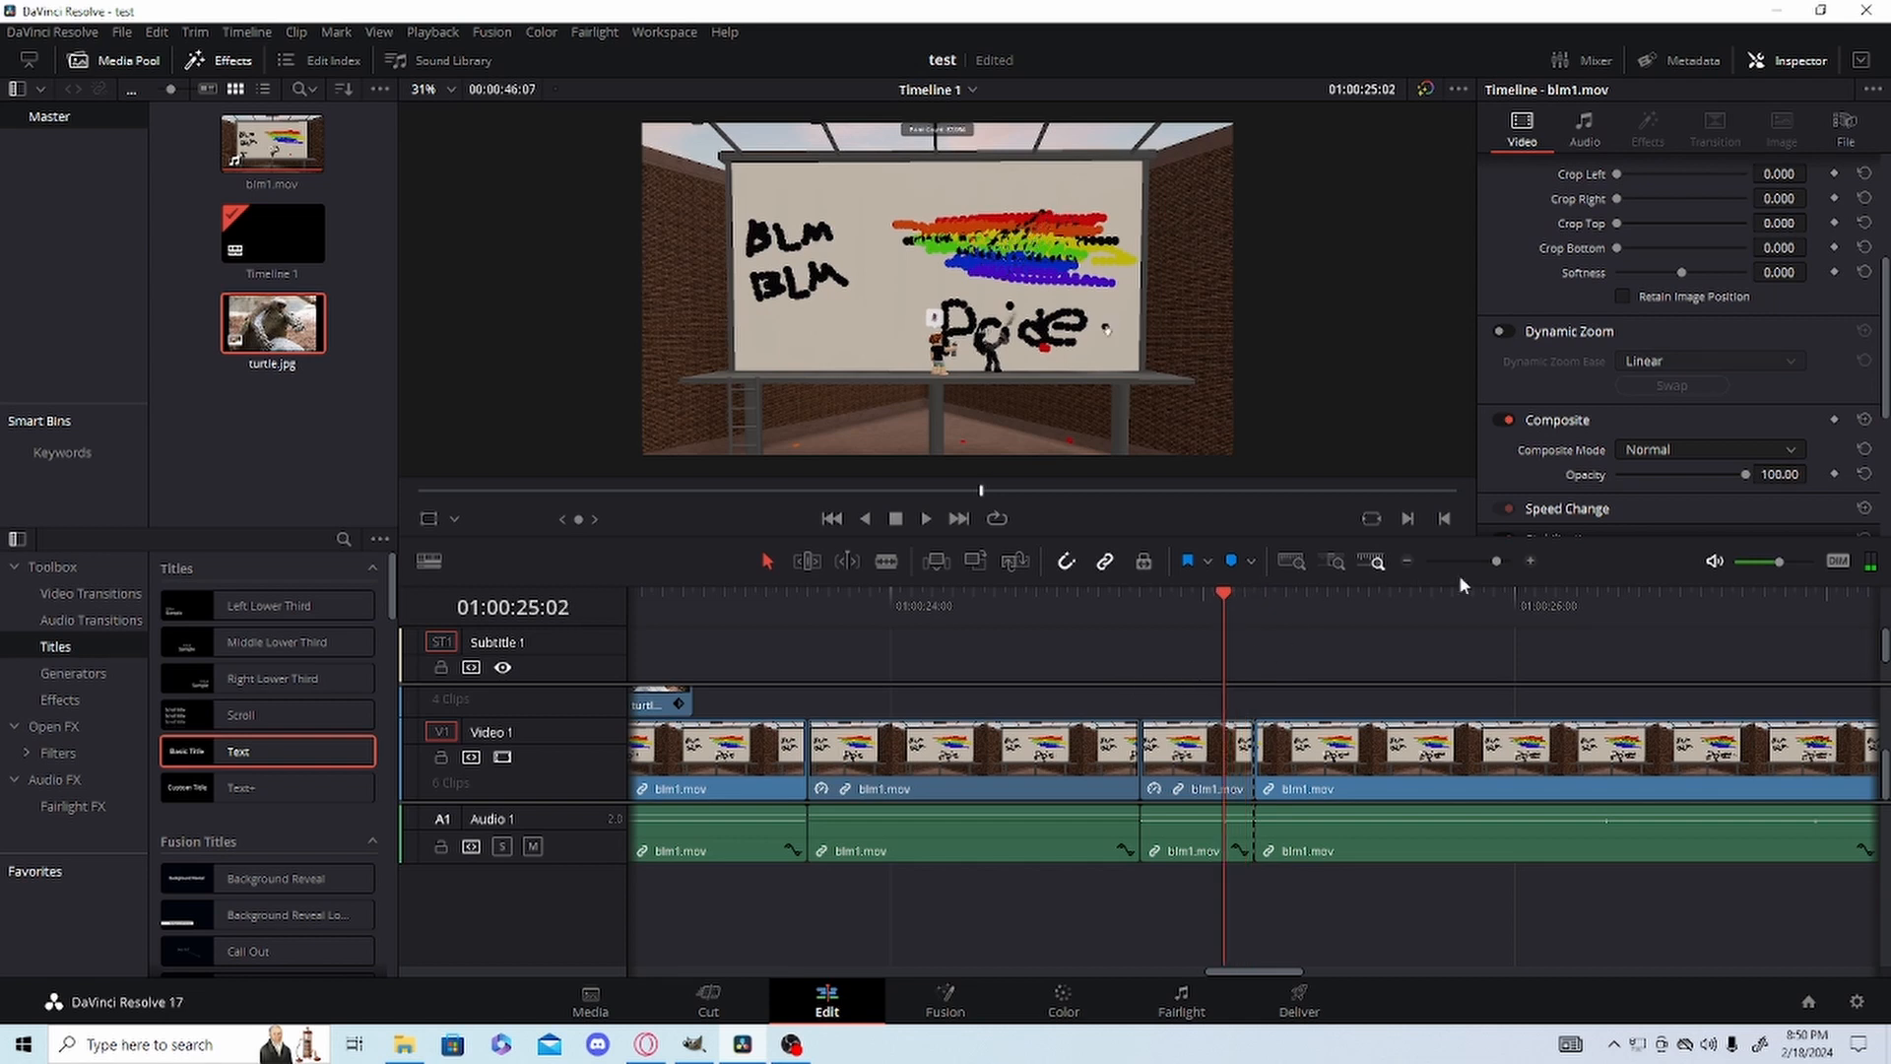
pyautogui.press('Right')
pyautogui.press('Right')
pyautogui.press('Right')
pyautogui.press('Right')
pyautogui.press('Right')
pyautogui.press('Right')
pyautogui.press('Right')
pyautogui.press('Right')
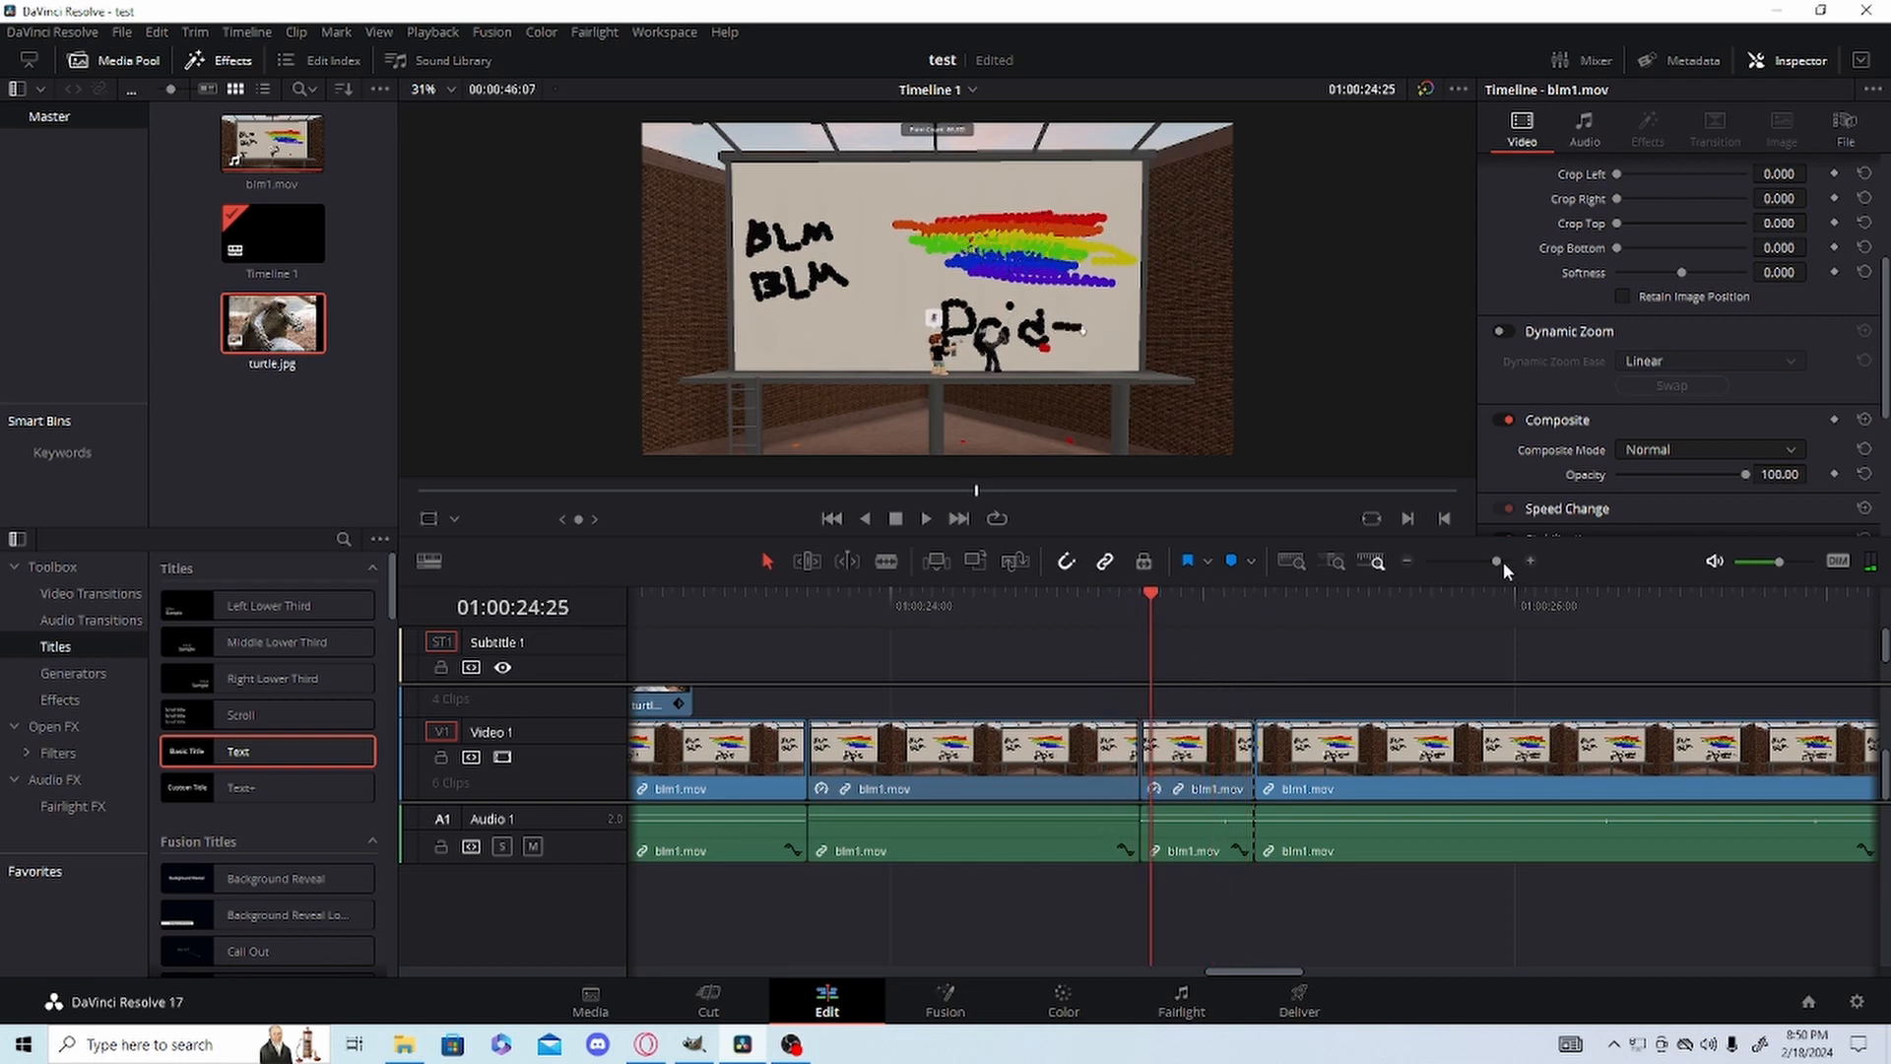
# Split the sped-up blm1.mov segment at 01:00:24:26 with the Blade tool and ripple cut its remaining part.
pyautogui.press('Left')
pyautogui.press('Left')
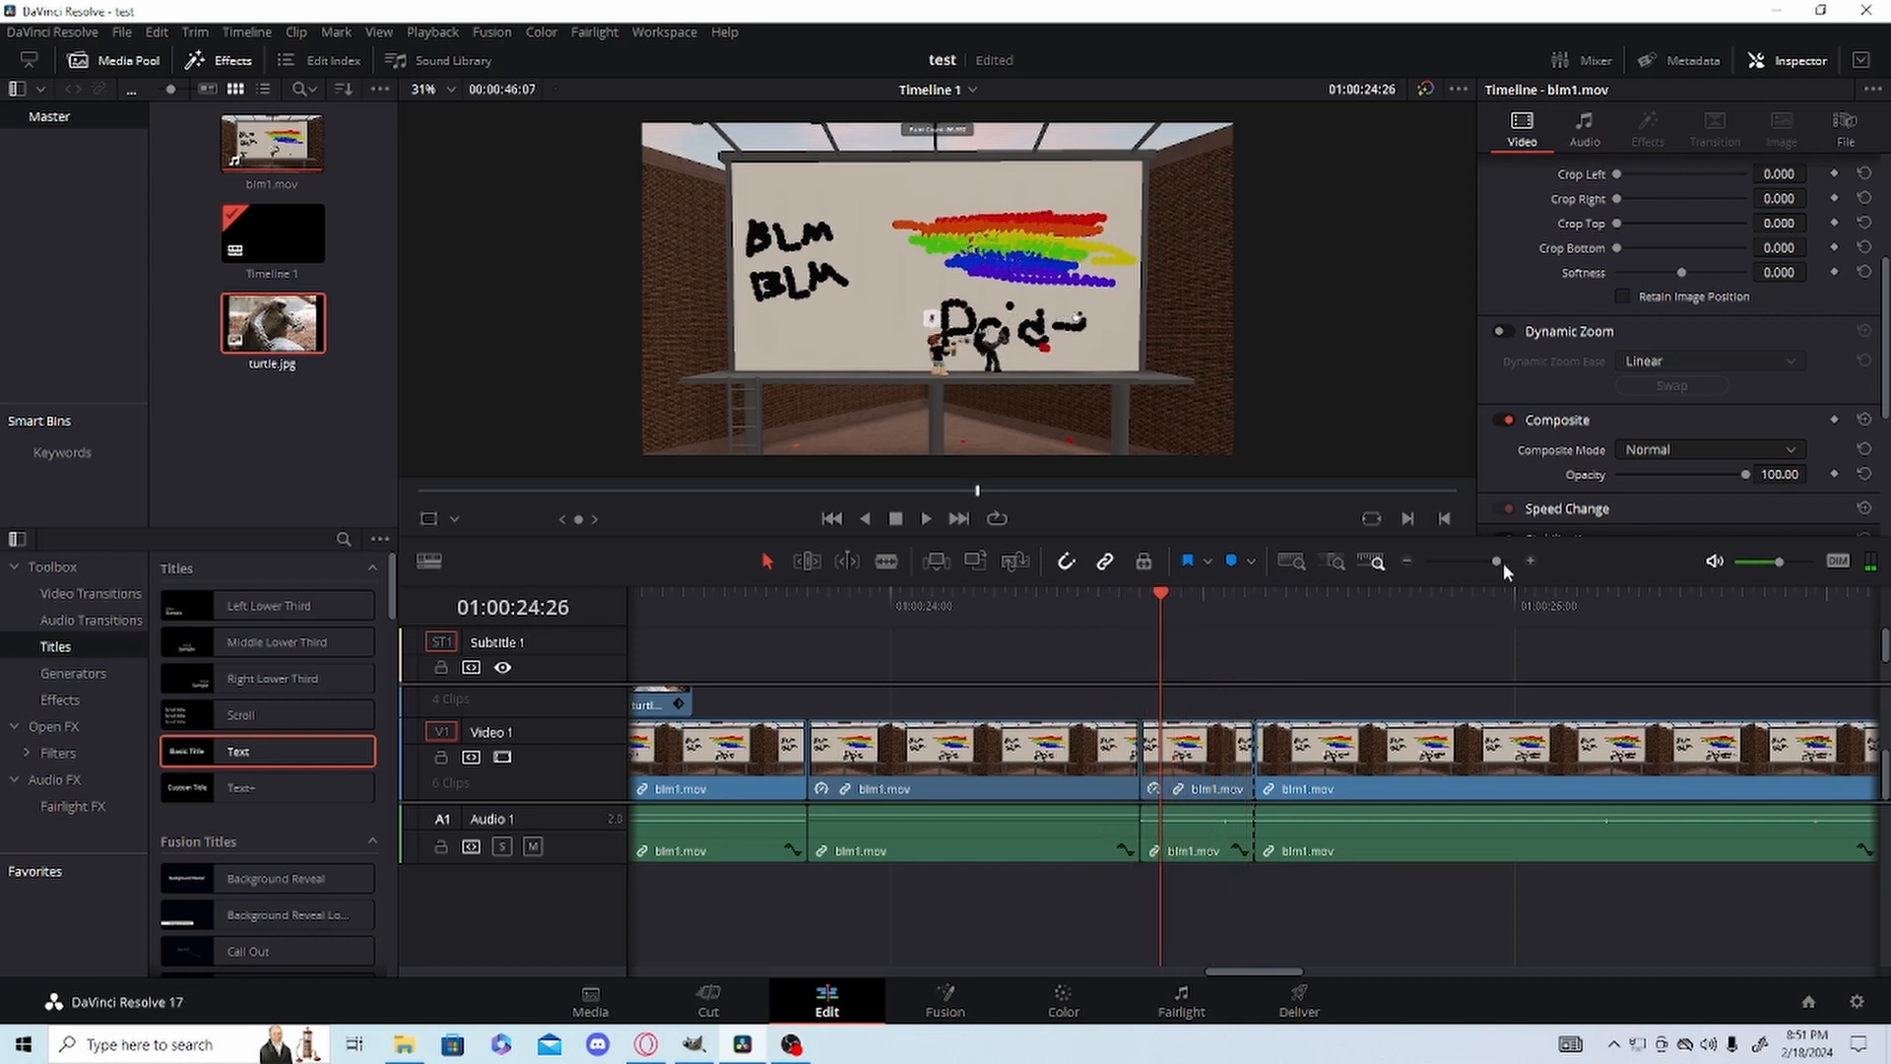
pyautogui.hotkey('ctrl', '-')
pyautogui.click(1530, 560)
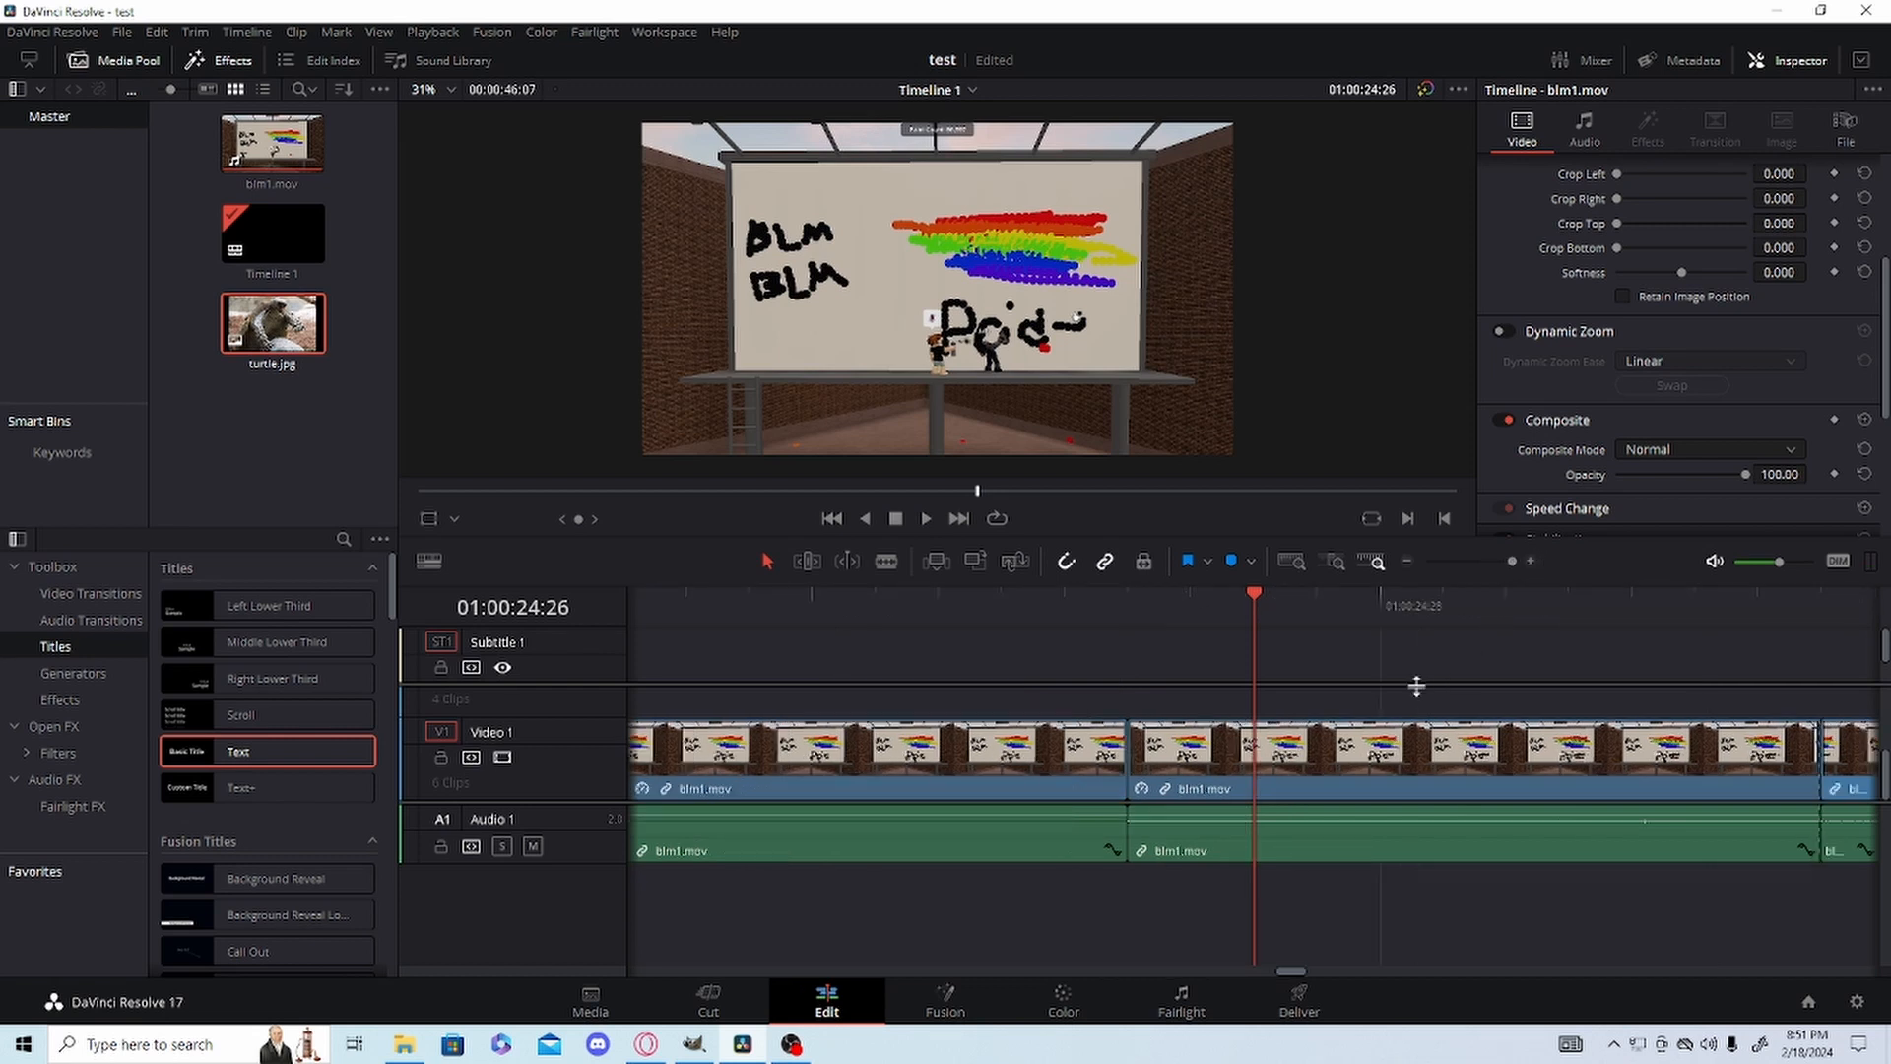
pyautogui.click(891, 565)
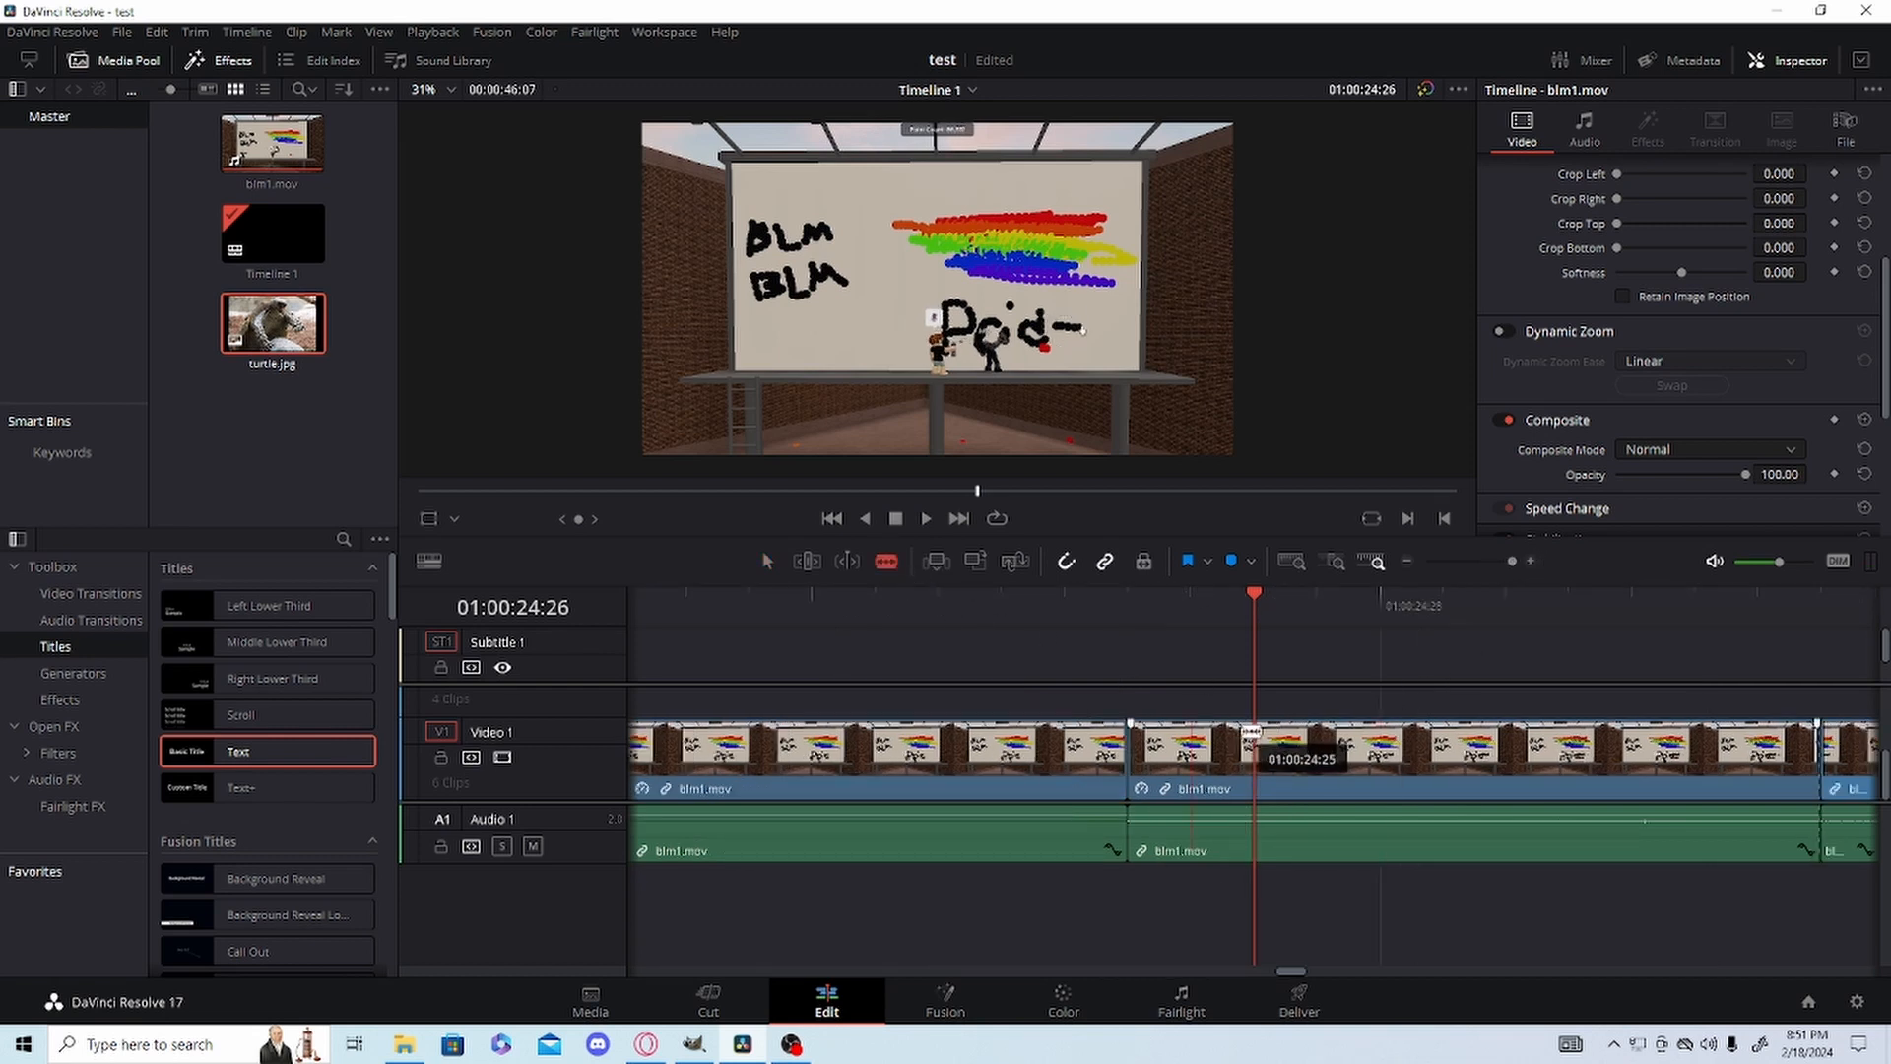
pyautogui.click(1269, 757)
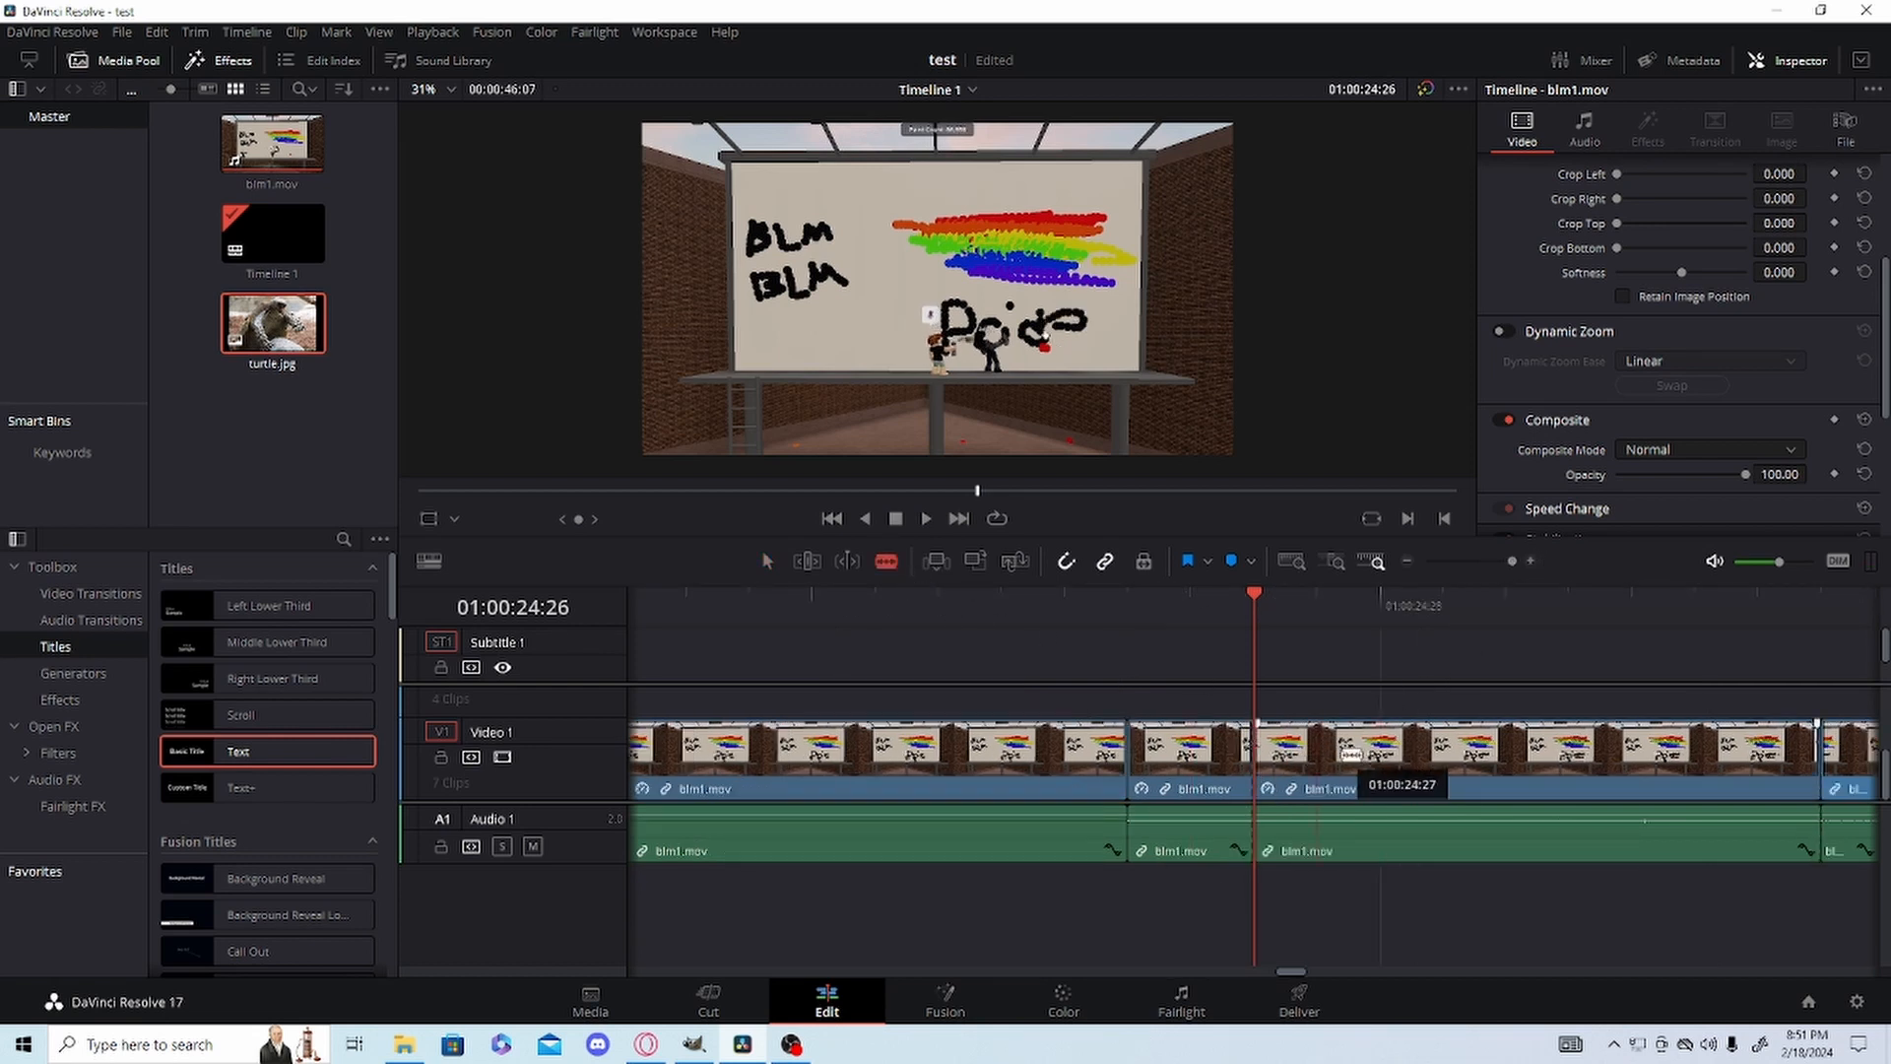
pyautogui.rightClick(1352, 754)
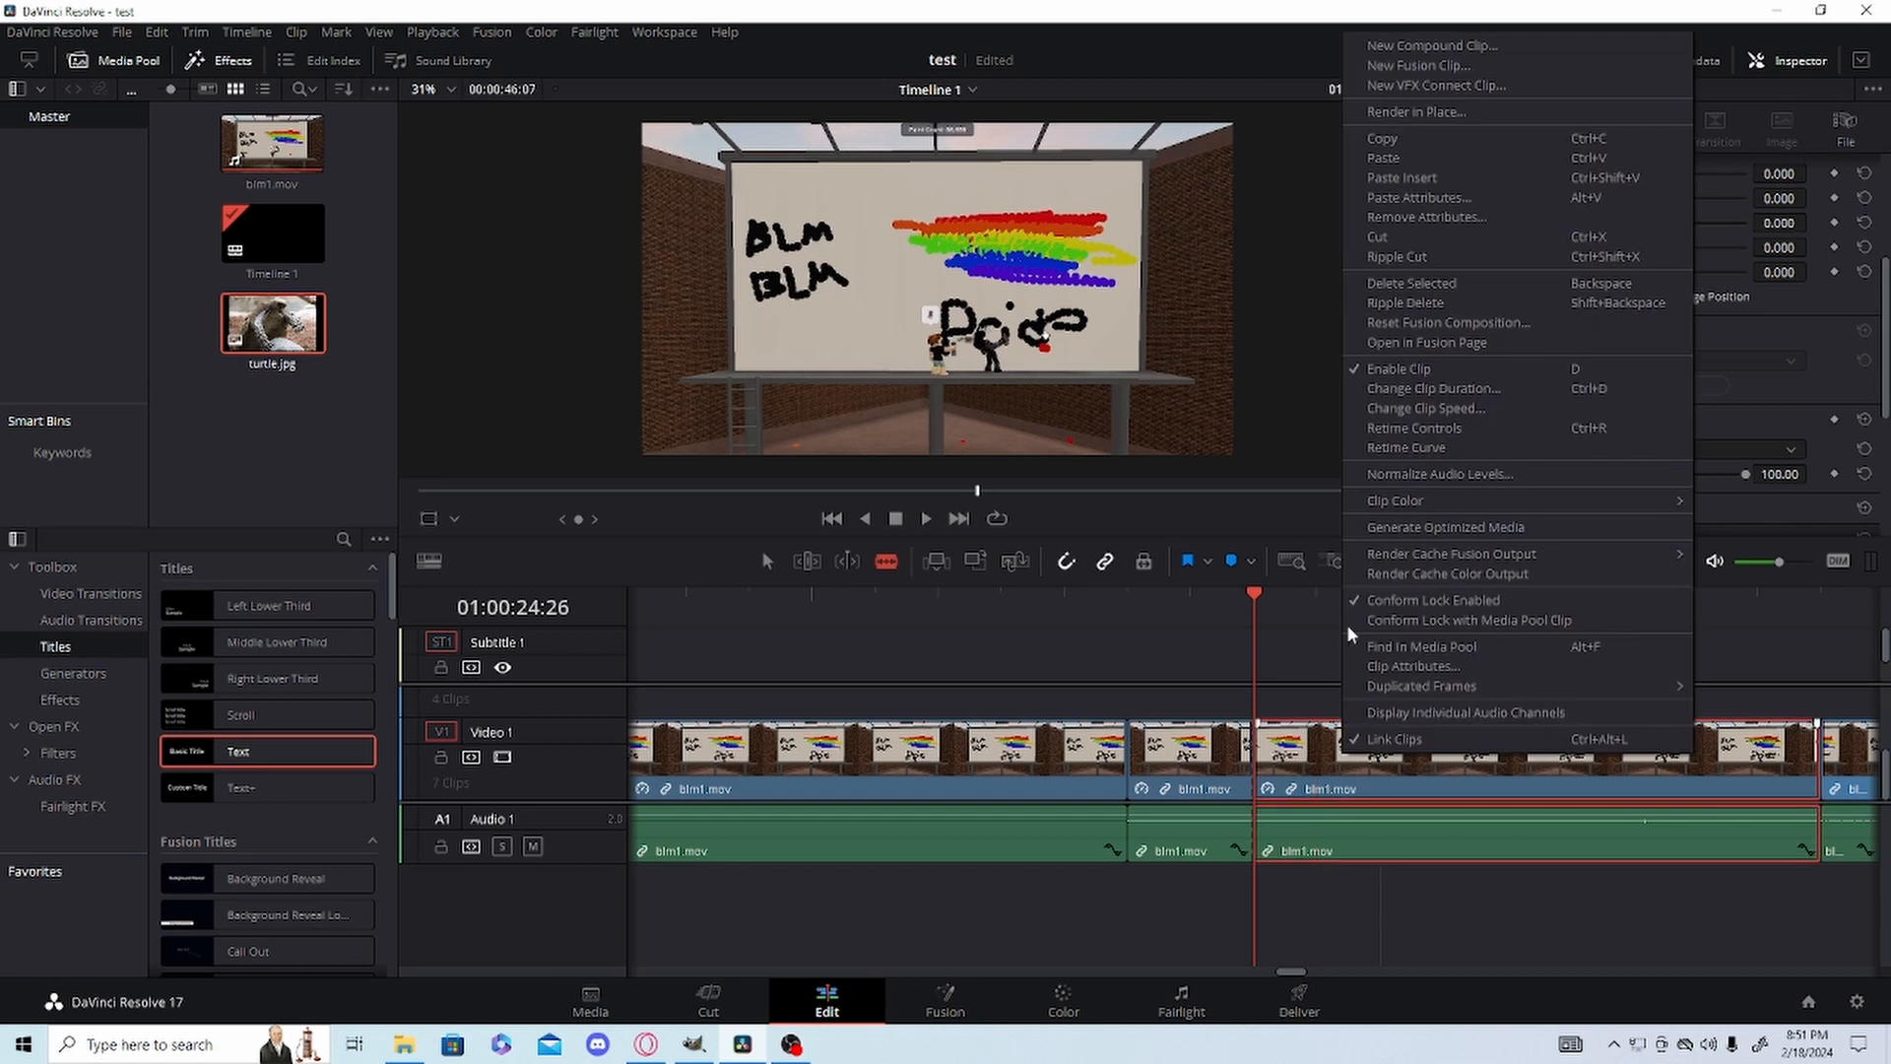
pyautogui.click(1399, 257)
# Play back the timeline across the shortened sped-up segment to check how the cut looks.
pyautogui.click(1142, 605)
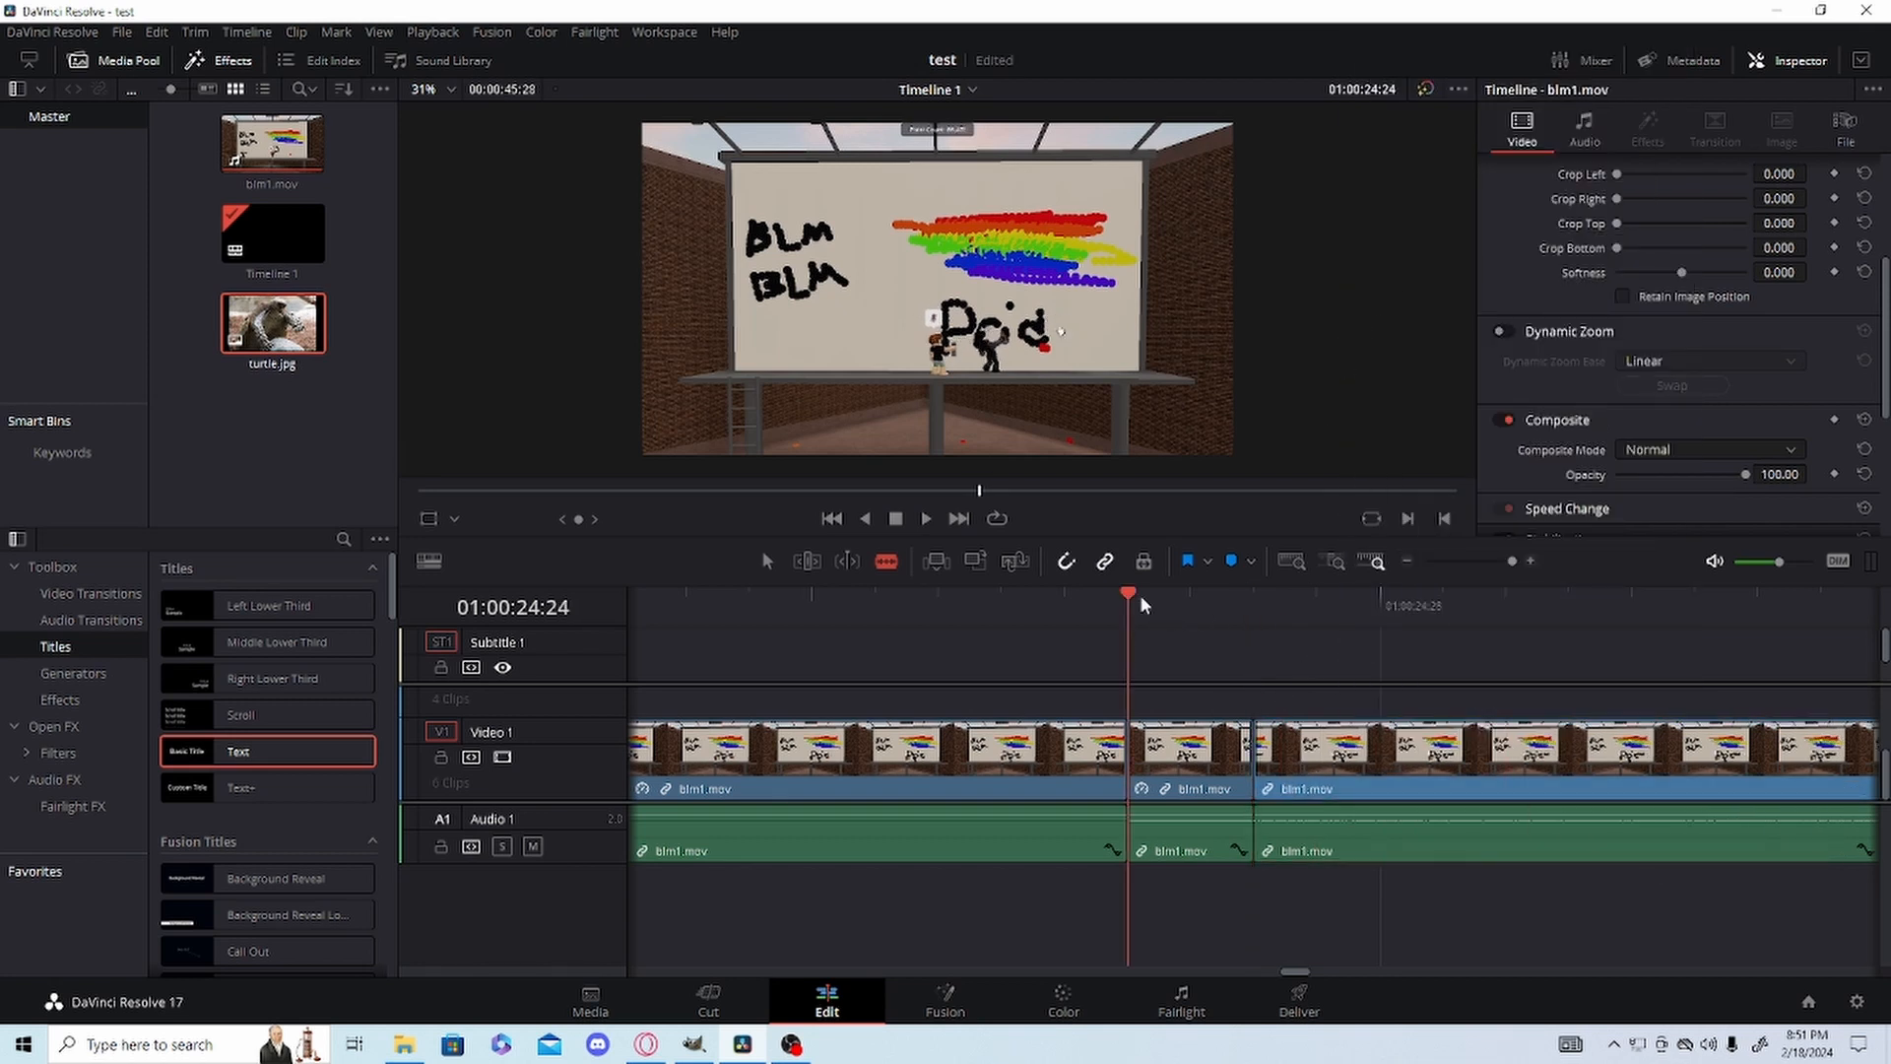
pyautogui.click(916, 615)
pyautogui.press('space')
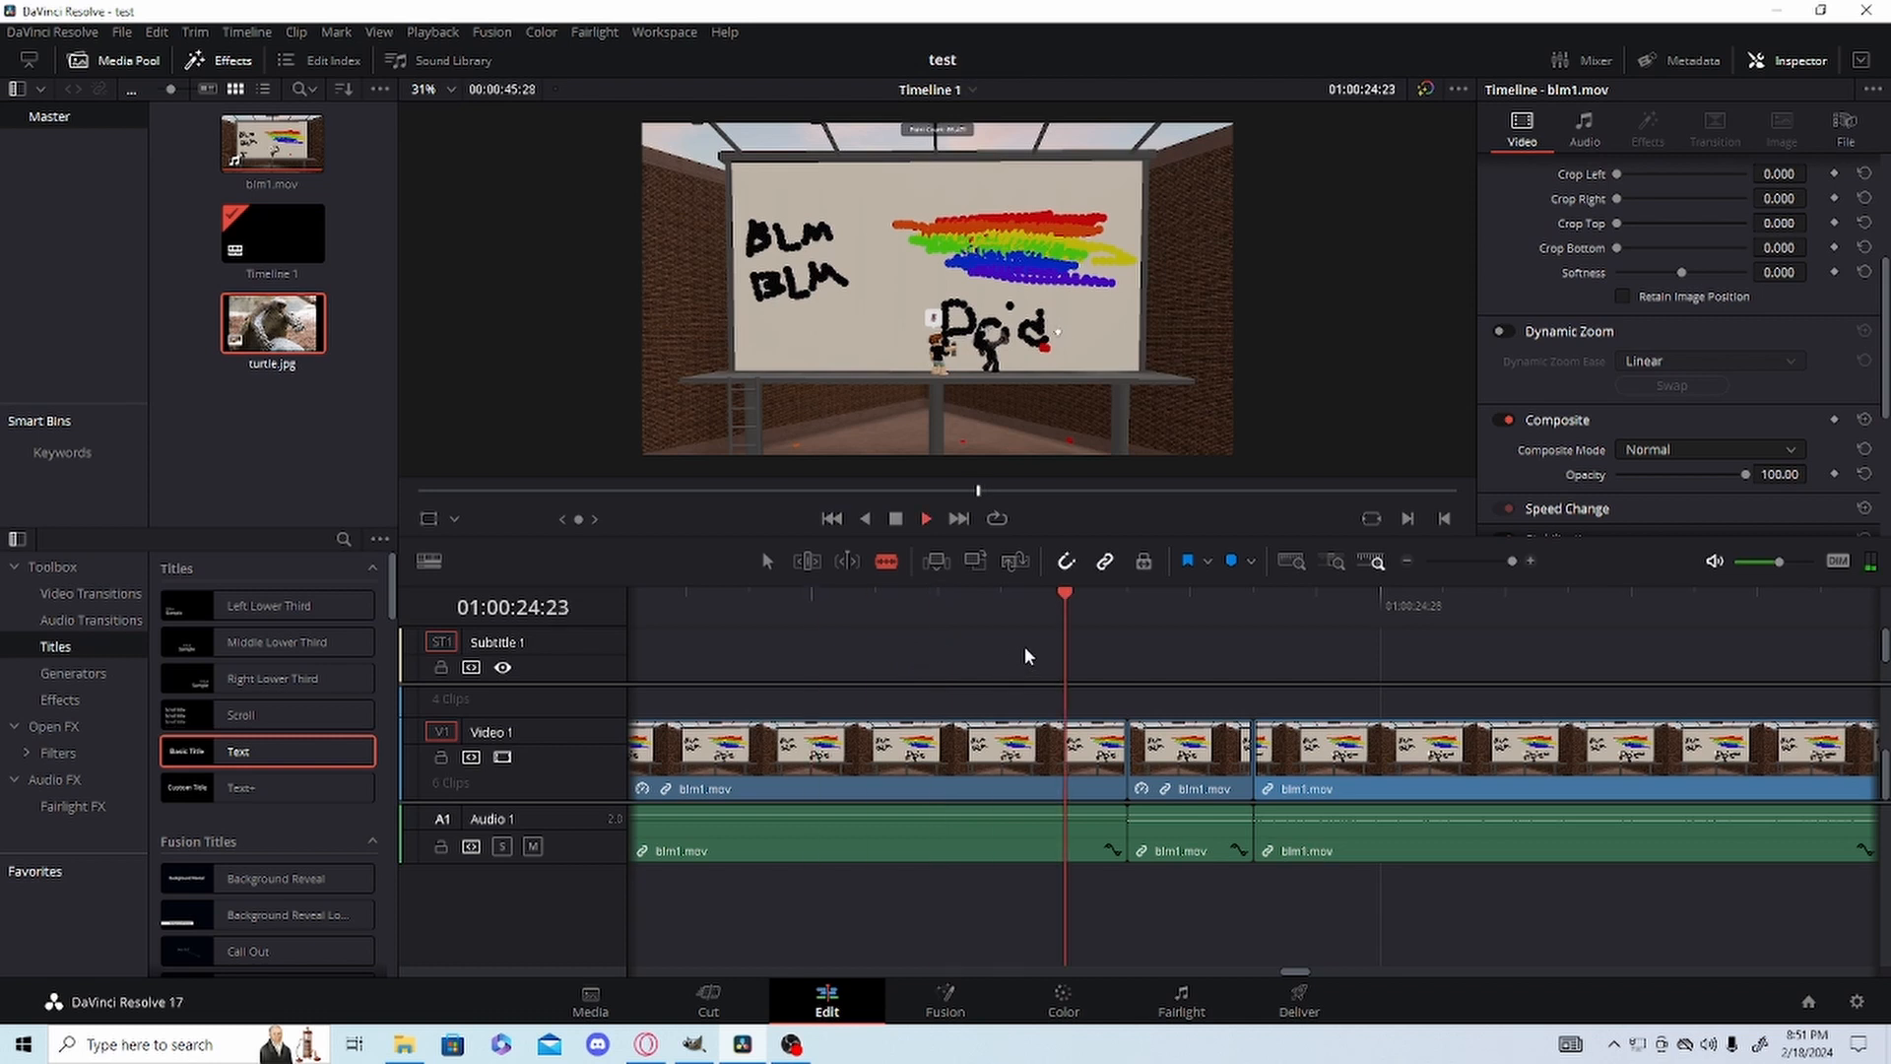
pyautogui.press('space')
pyautogui.moveTo(1517, 561); pyautogui.dragTo(1498, 562)
pyautogui.click(833, 620)
pyautogui.press('space')
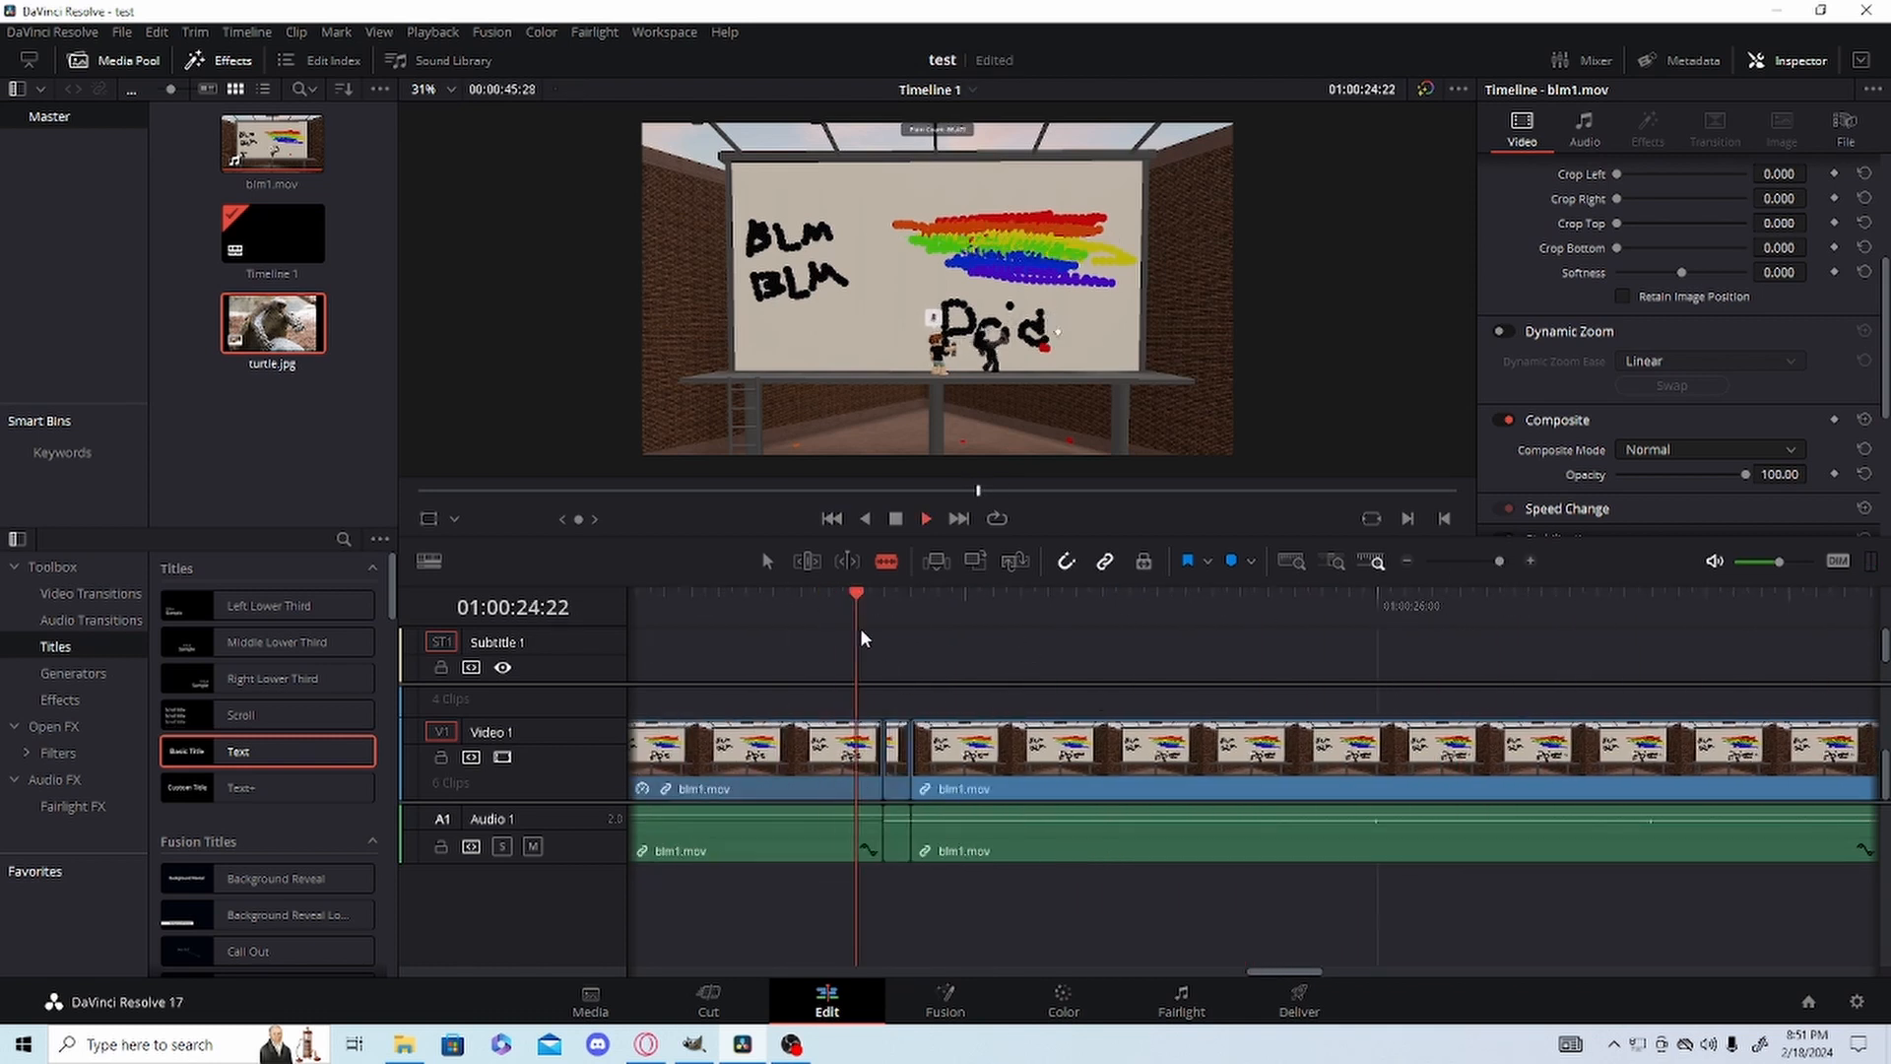
pyautogui.press('space')
pyautogui.click(843, 597)
pyautogui.press('space')
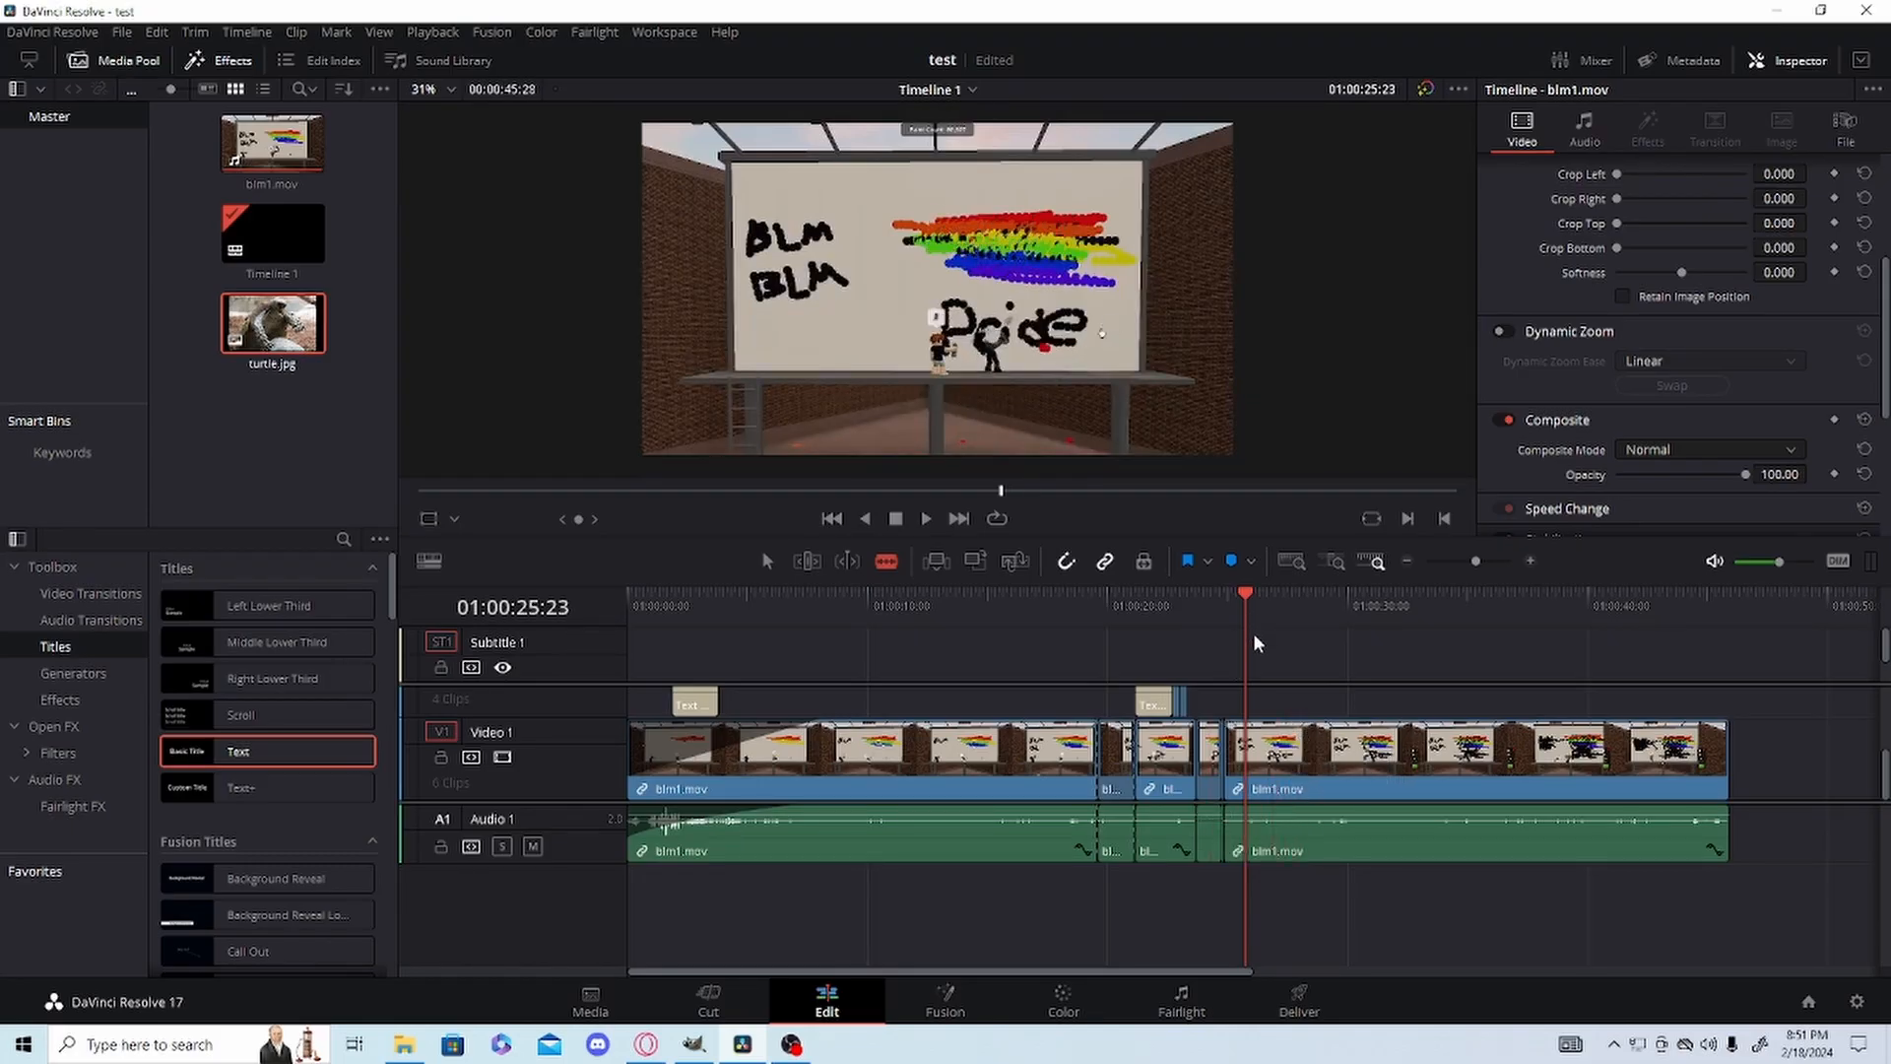
# Split the long blm1.mov clip following the sped-up segment at about 01:00:25:09 and return to the selection tool.
pyautogui.moveTo(1250, 605); pyautogui.dragTo(1266, 612)
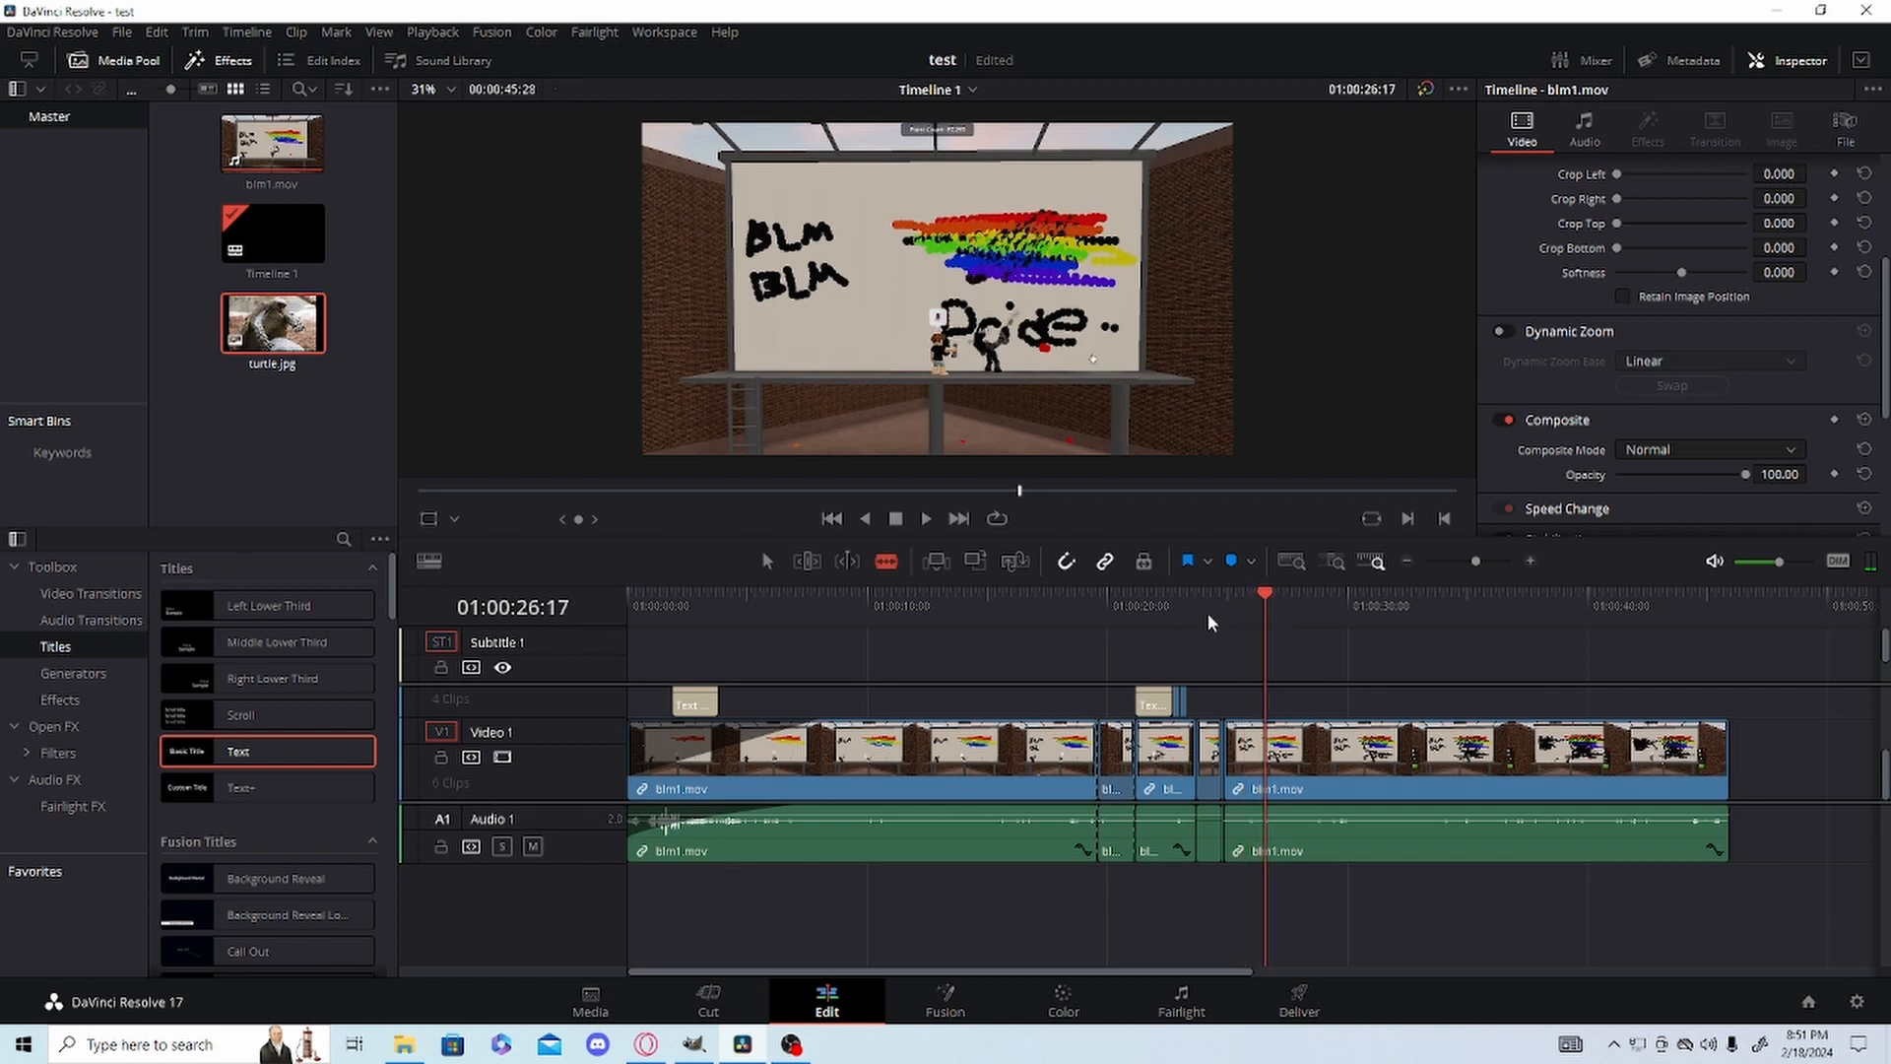
pyautogui.moveTo(1477, 561); pyautogui.dragTo(1487, 560)
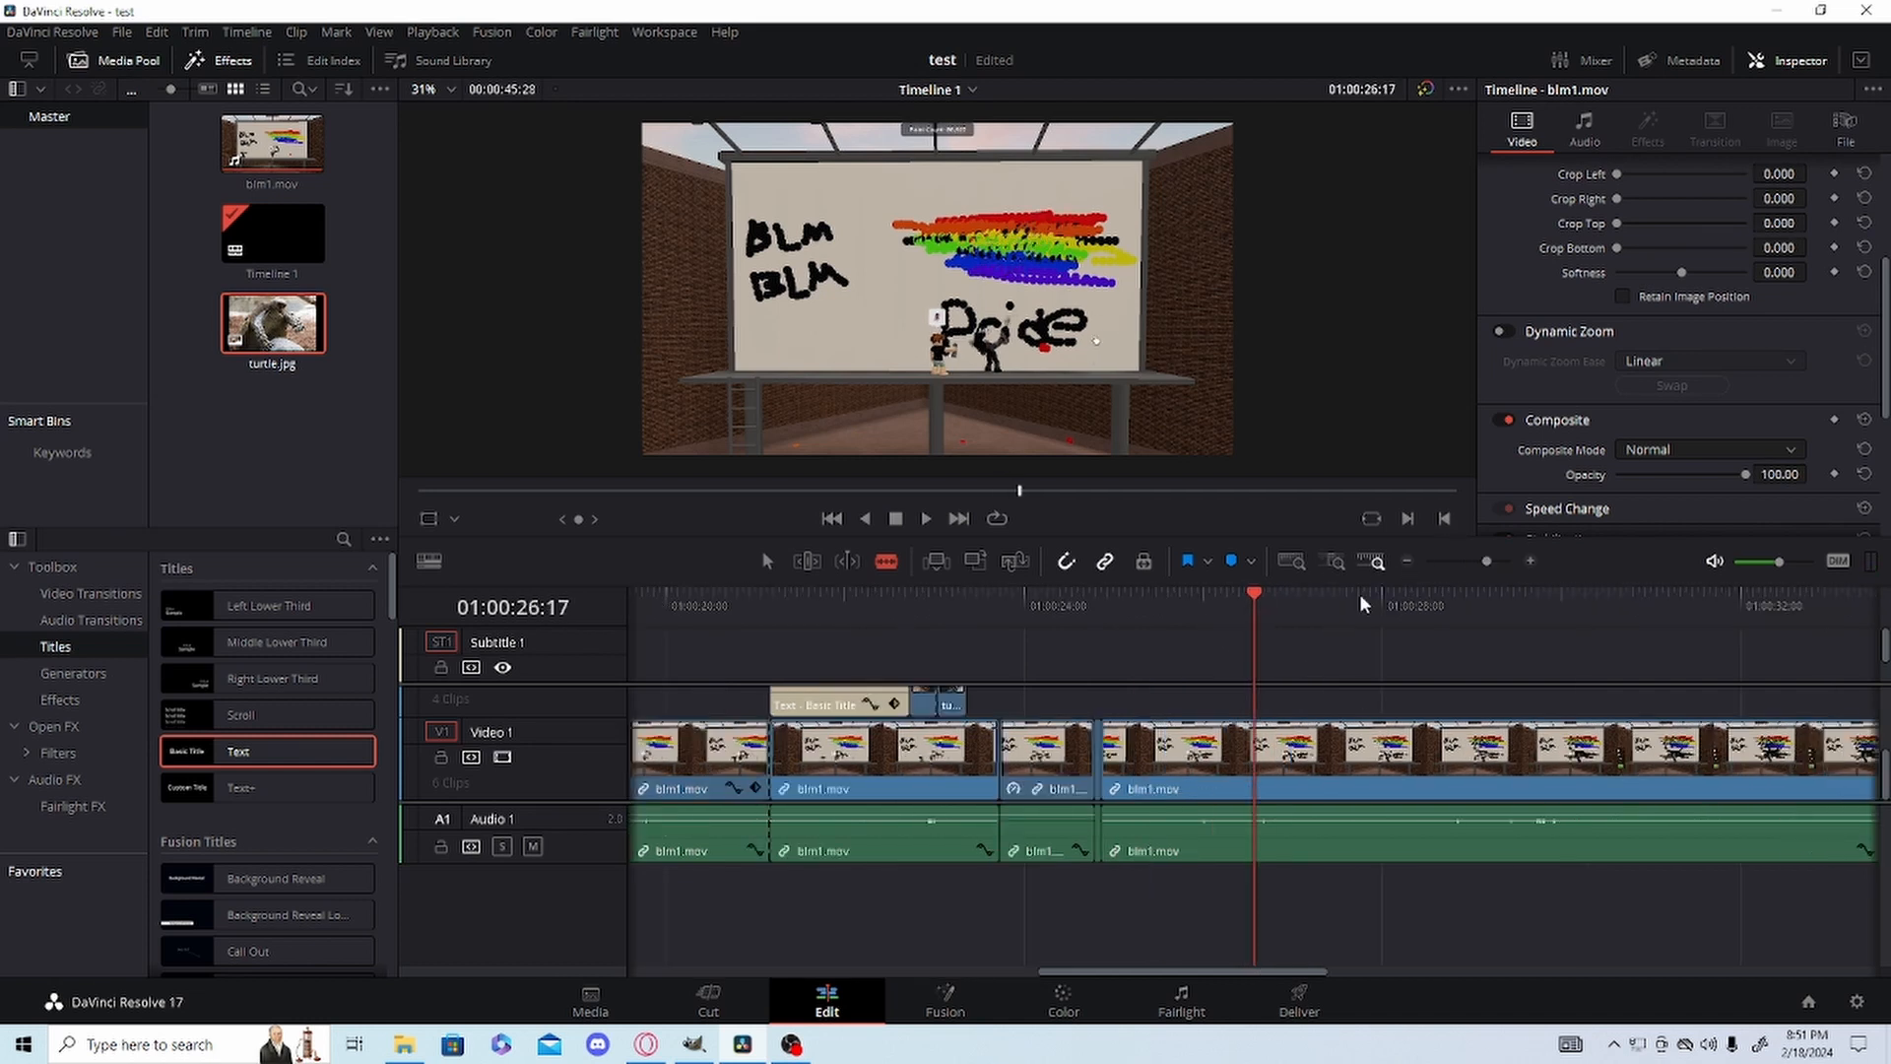
pyautogui.click(1146, 753)
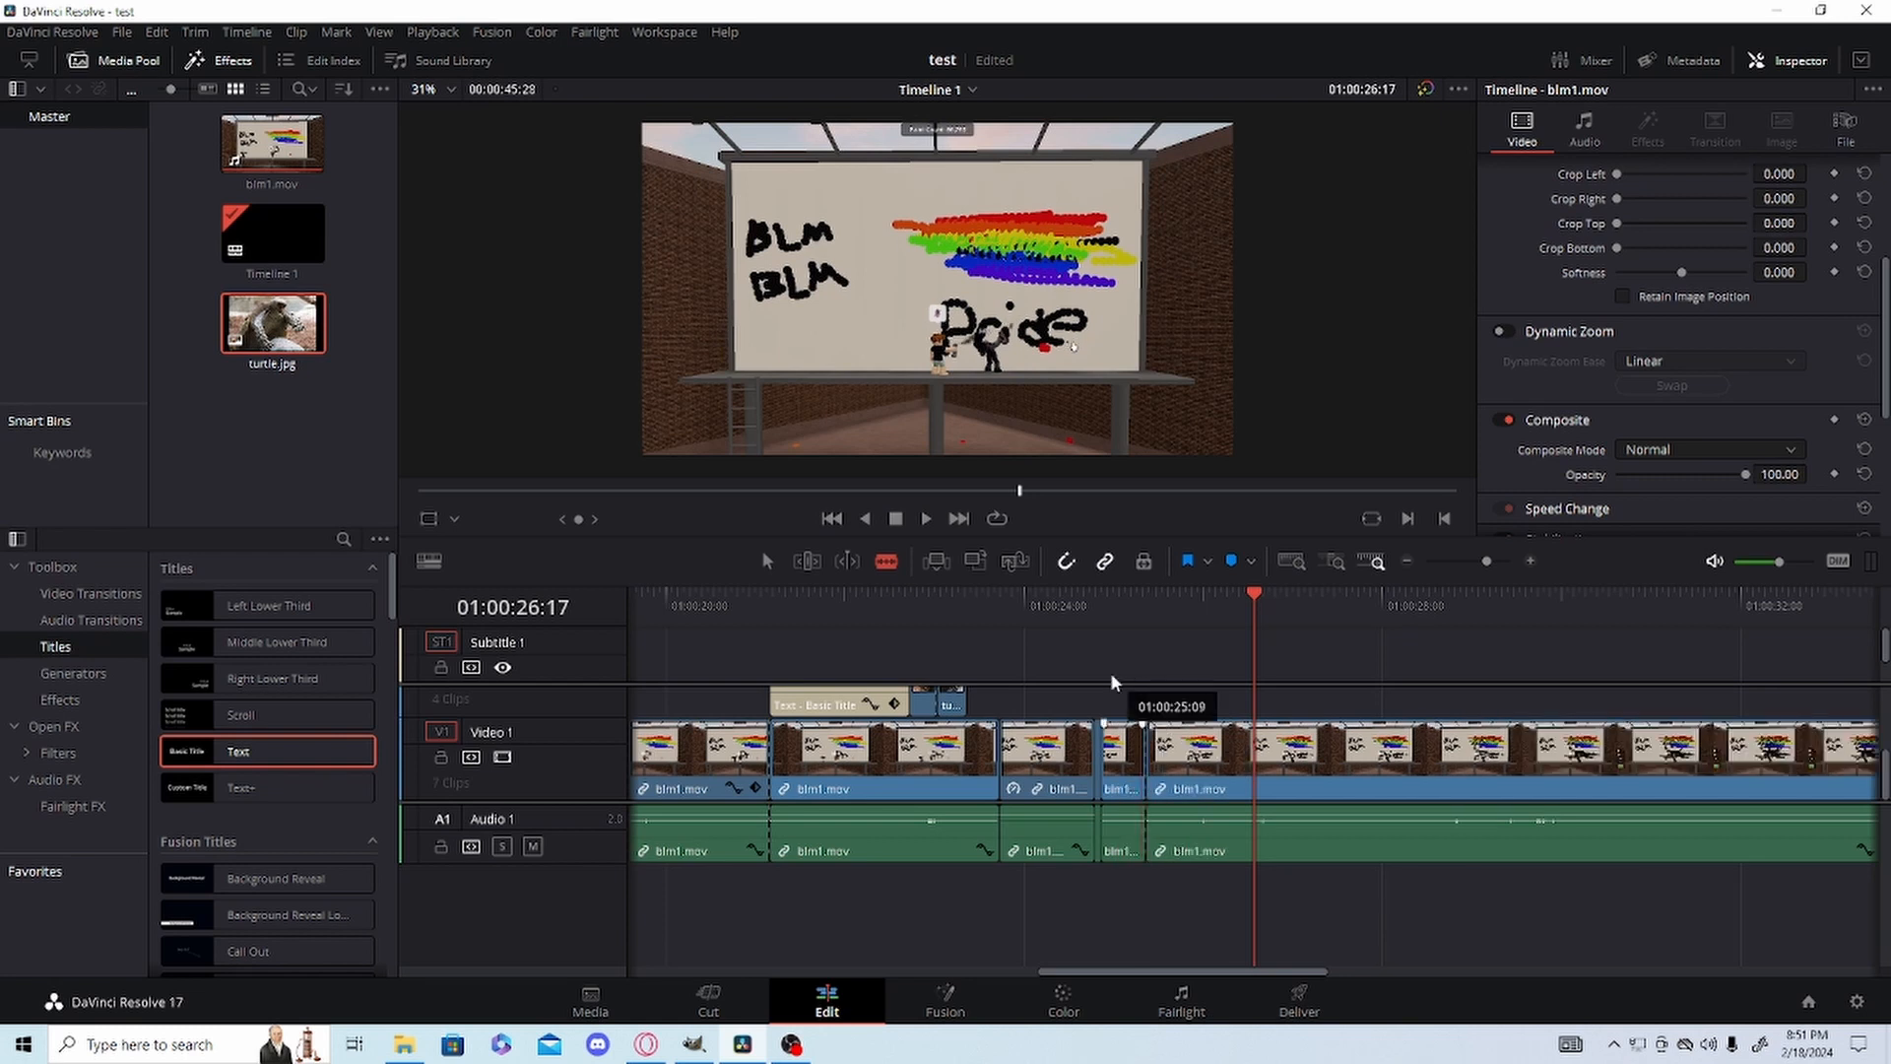
pyautogui.press('a')
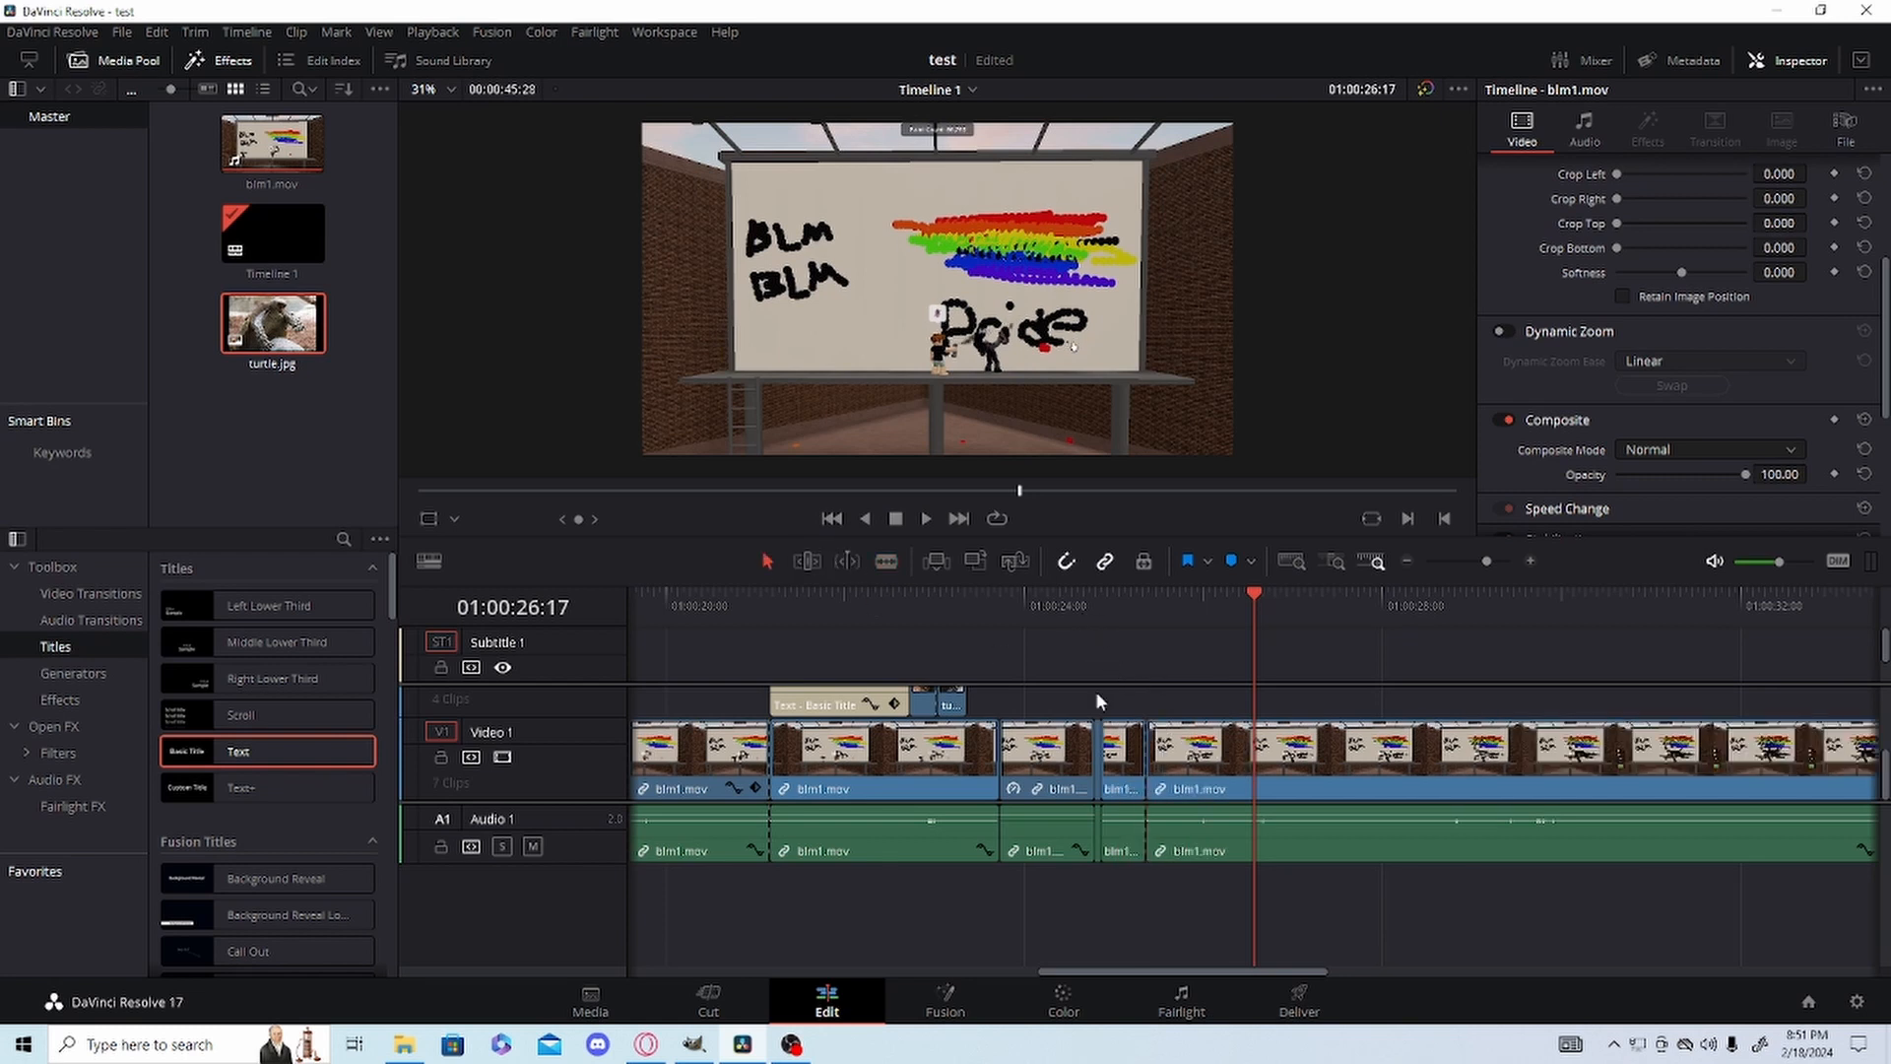
# Open the short blm1.mov segment starting at 01:00:24:26 on the Color page.
pyautogui.click(1131, 741)
pyautogui.click(1113, 605)
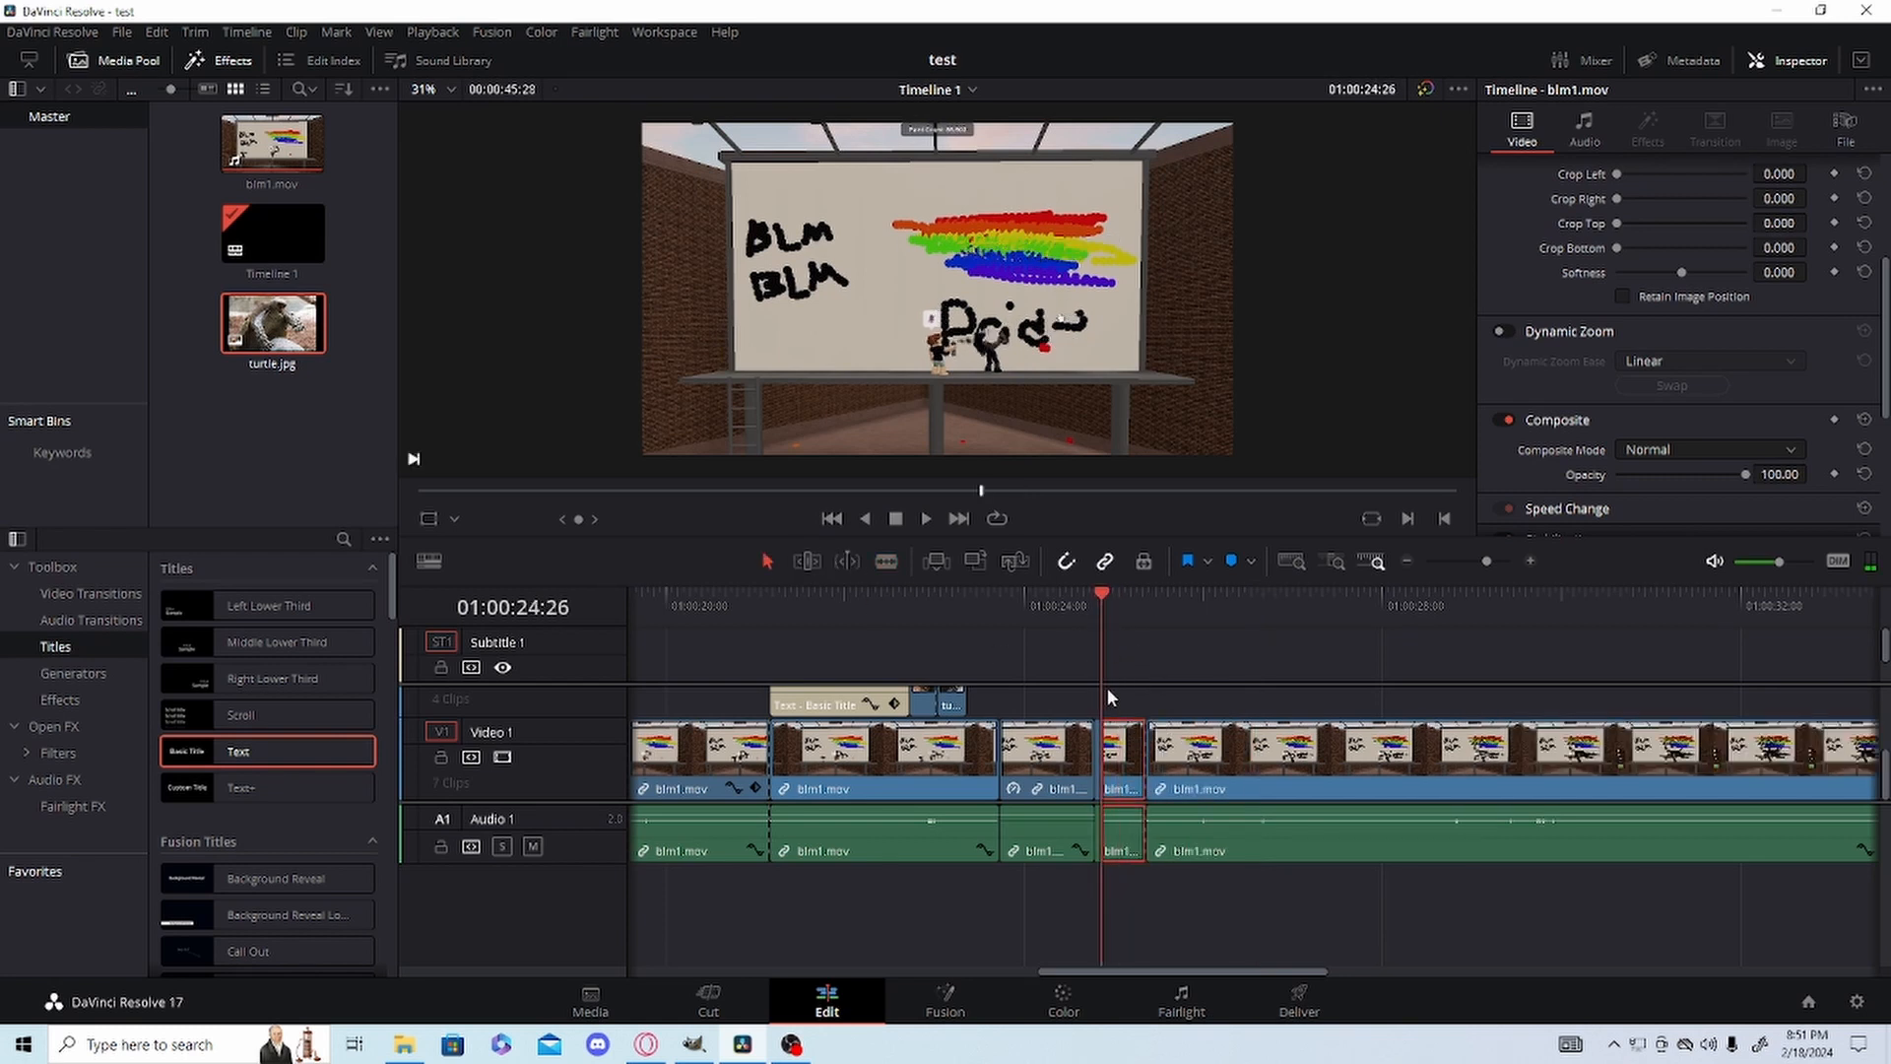
pyautogui.click(1050, 1013)
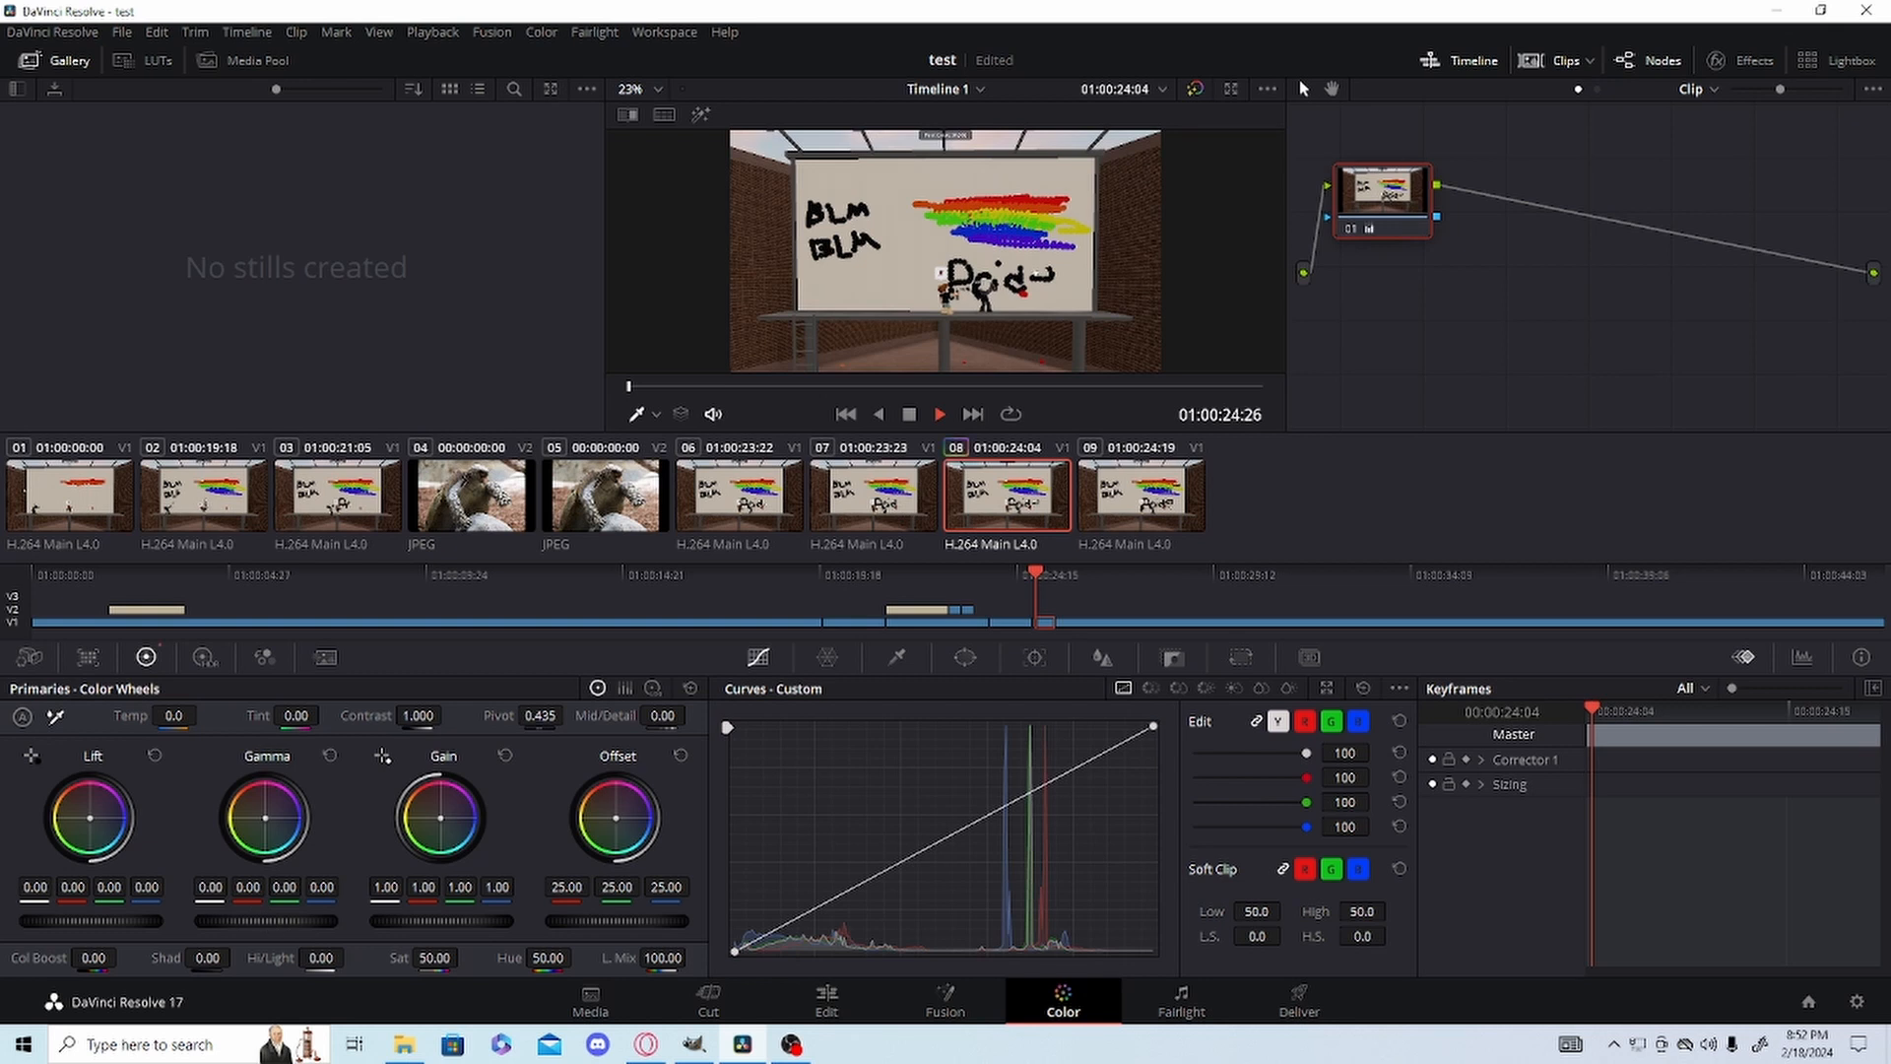
# Set the segment's Gamma to 0.11, Gain to 0.93 and Offset to 21.25, and slightly lower its Lift.
pyautogui.moveTo(266, 920); pyautogui.dragTo(302, 921)
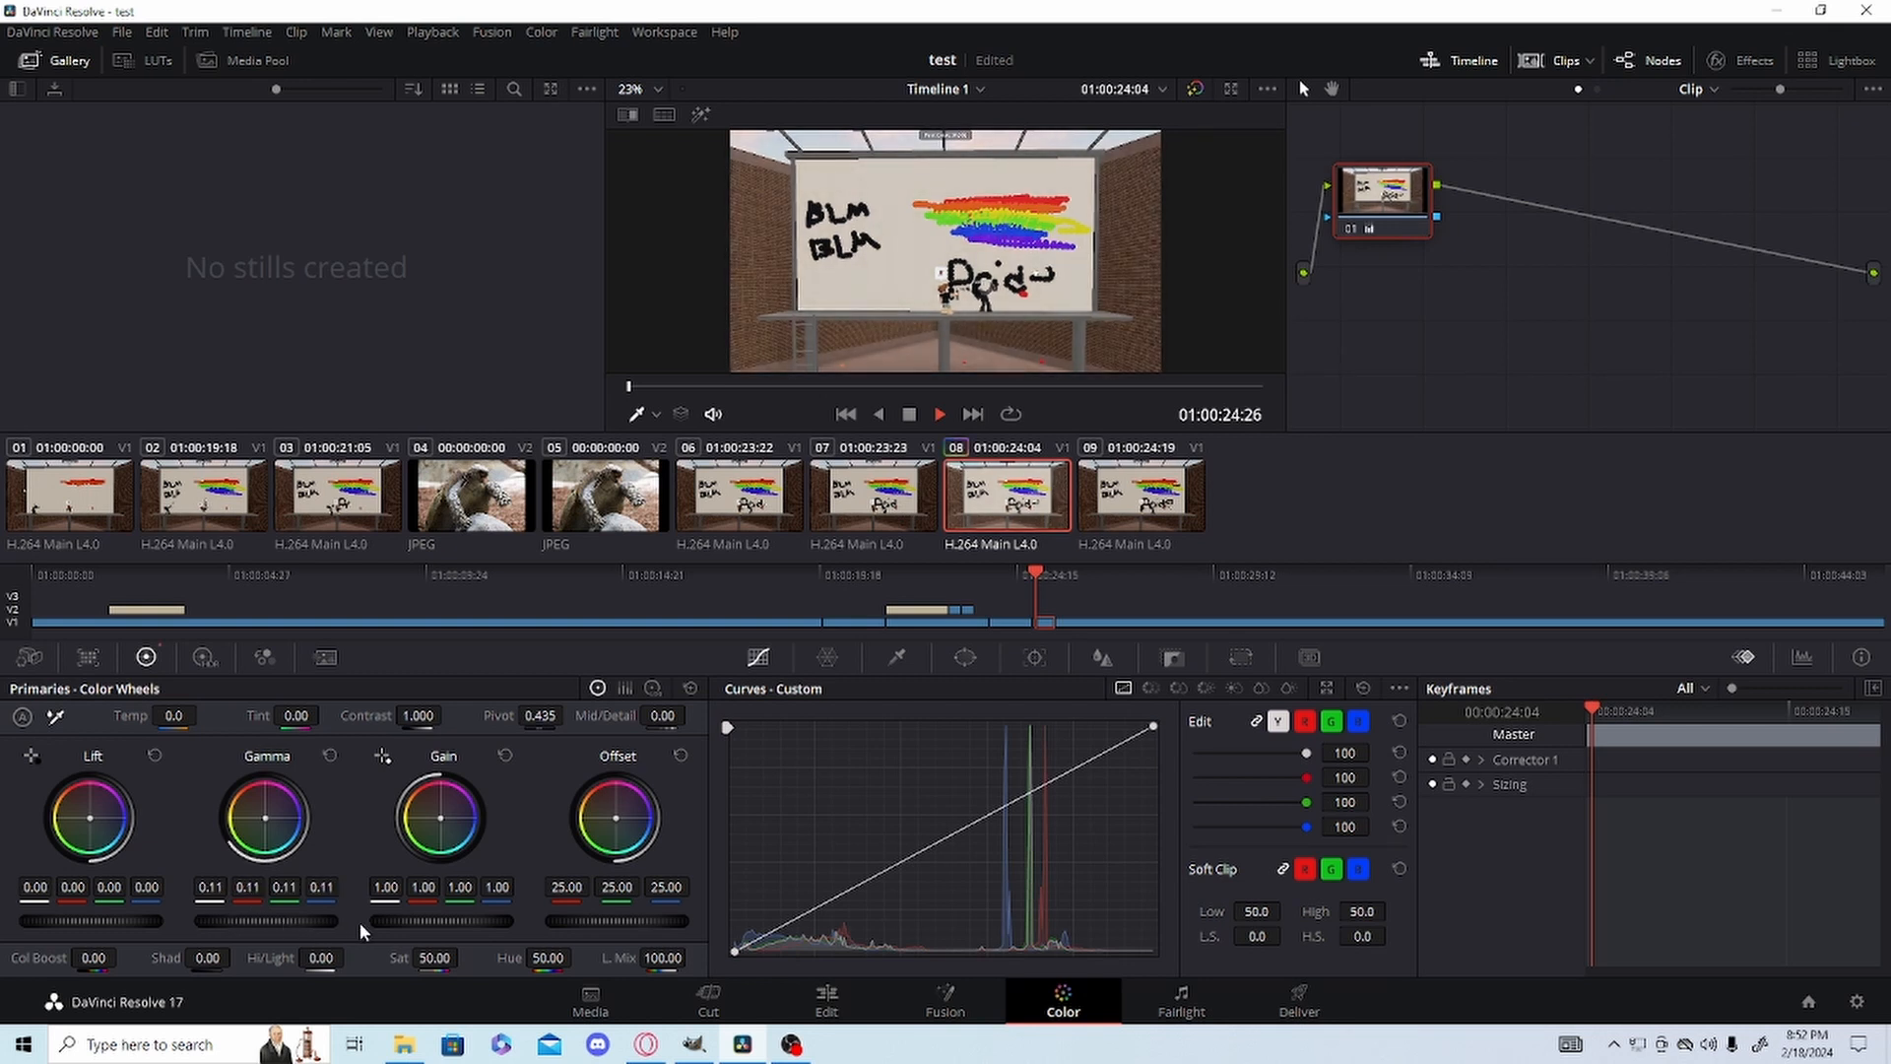
pyautogui.moveTo(436, 921); pyautogui.dragTo(424, 921)
pyautogui.moveTo(685, 921); pyautogui.dragTo(655, 921)
pyautogui.moveTo(110, 922); pyautogui.dragTo(110, 922)
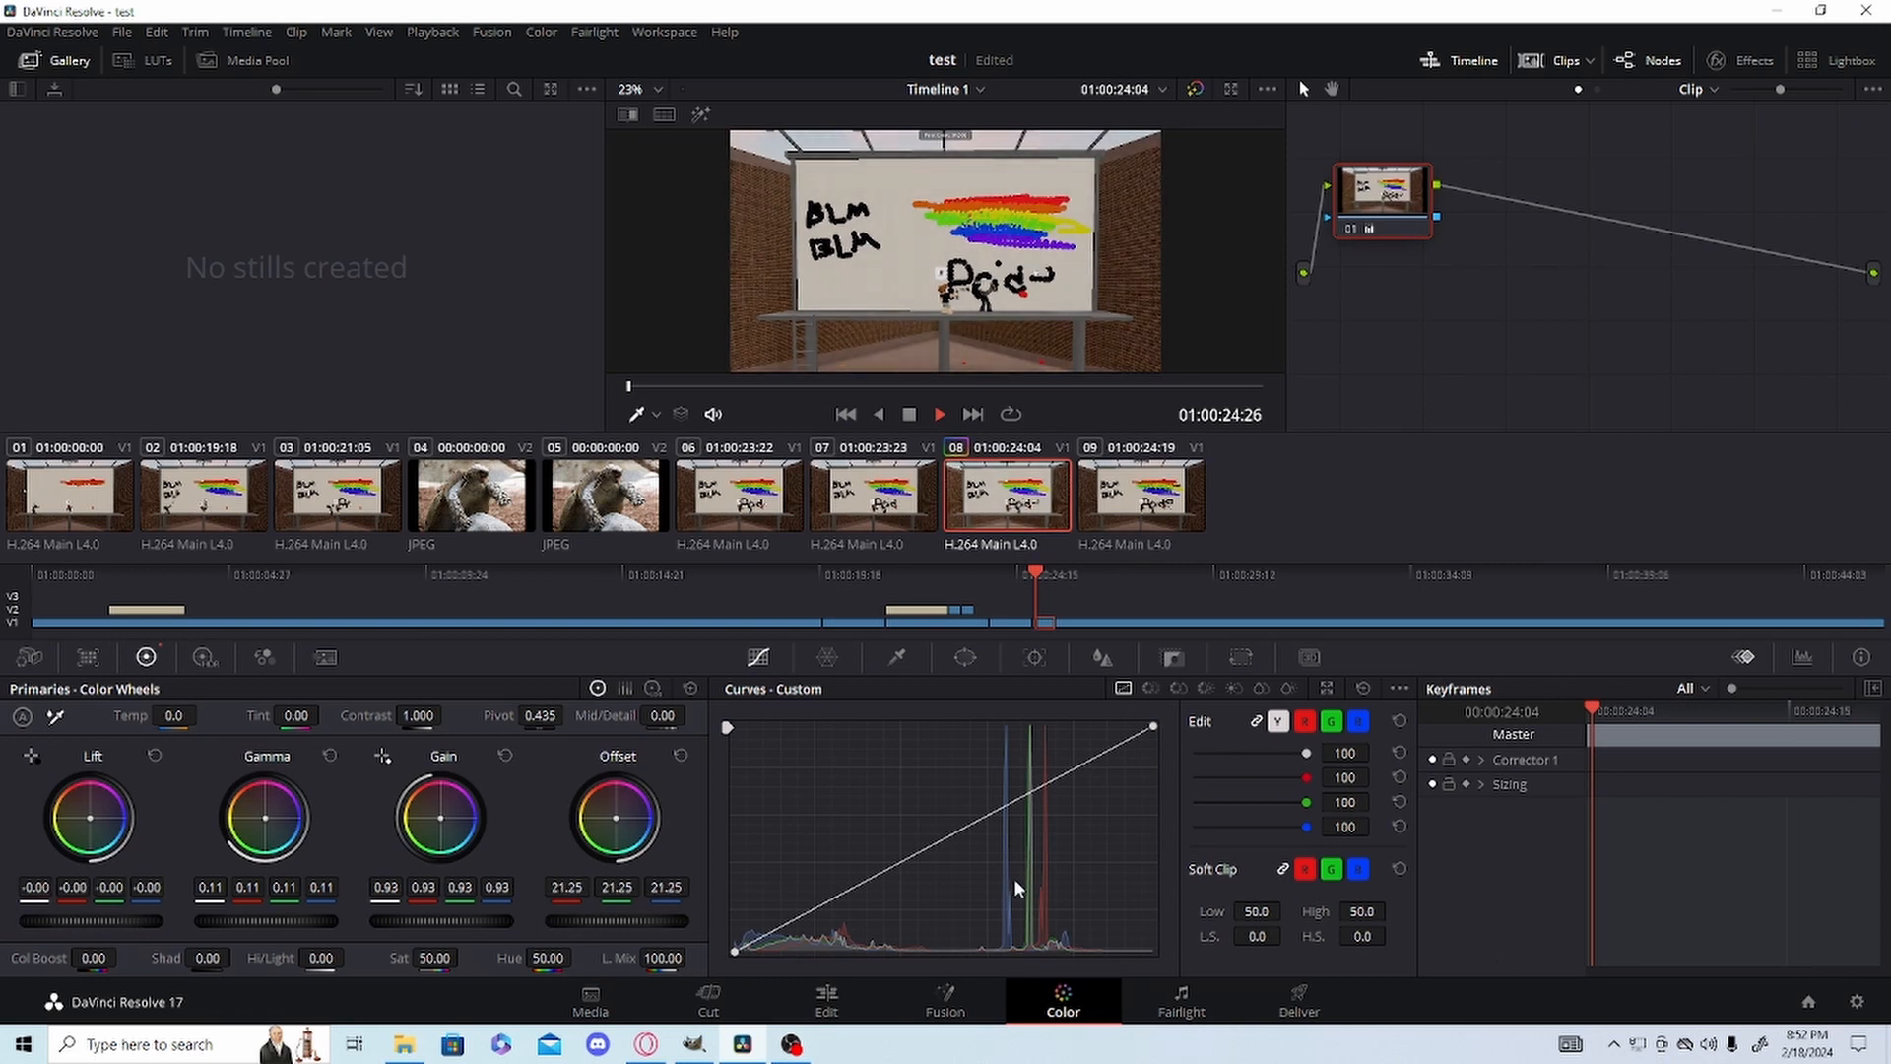
# At 01:00:25:08, add a point to the custom curve's highlights, pull it below the diagonal, and set Offset to 22.10.
pyautogui.moveTo(1017, 573); pyautogui.dragTo(1052, 579)
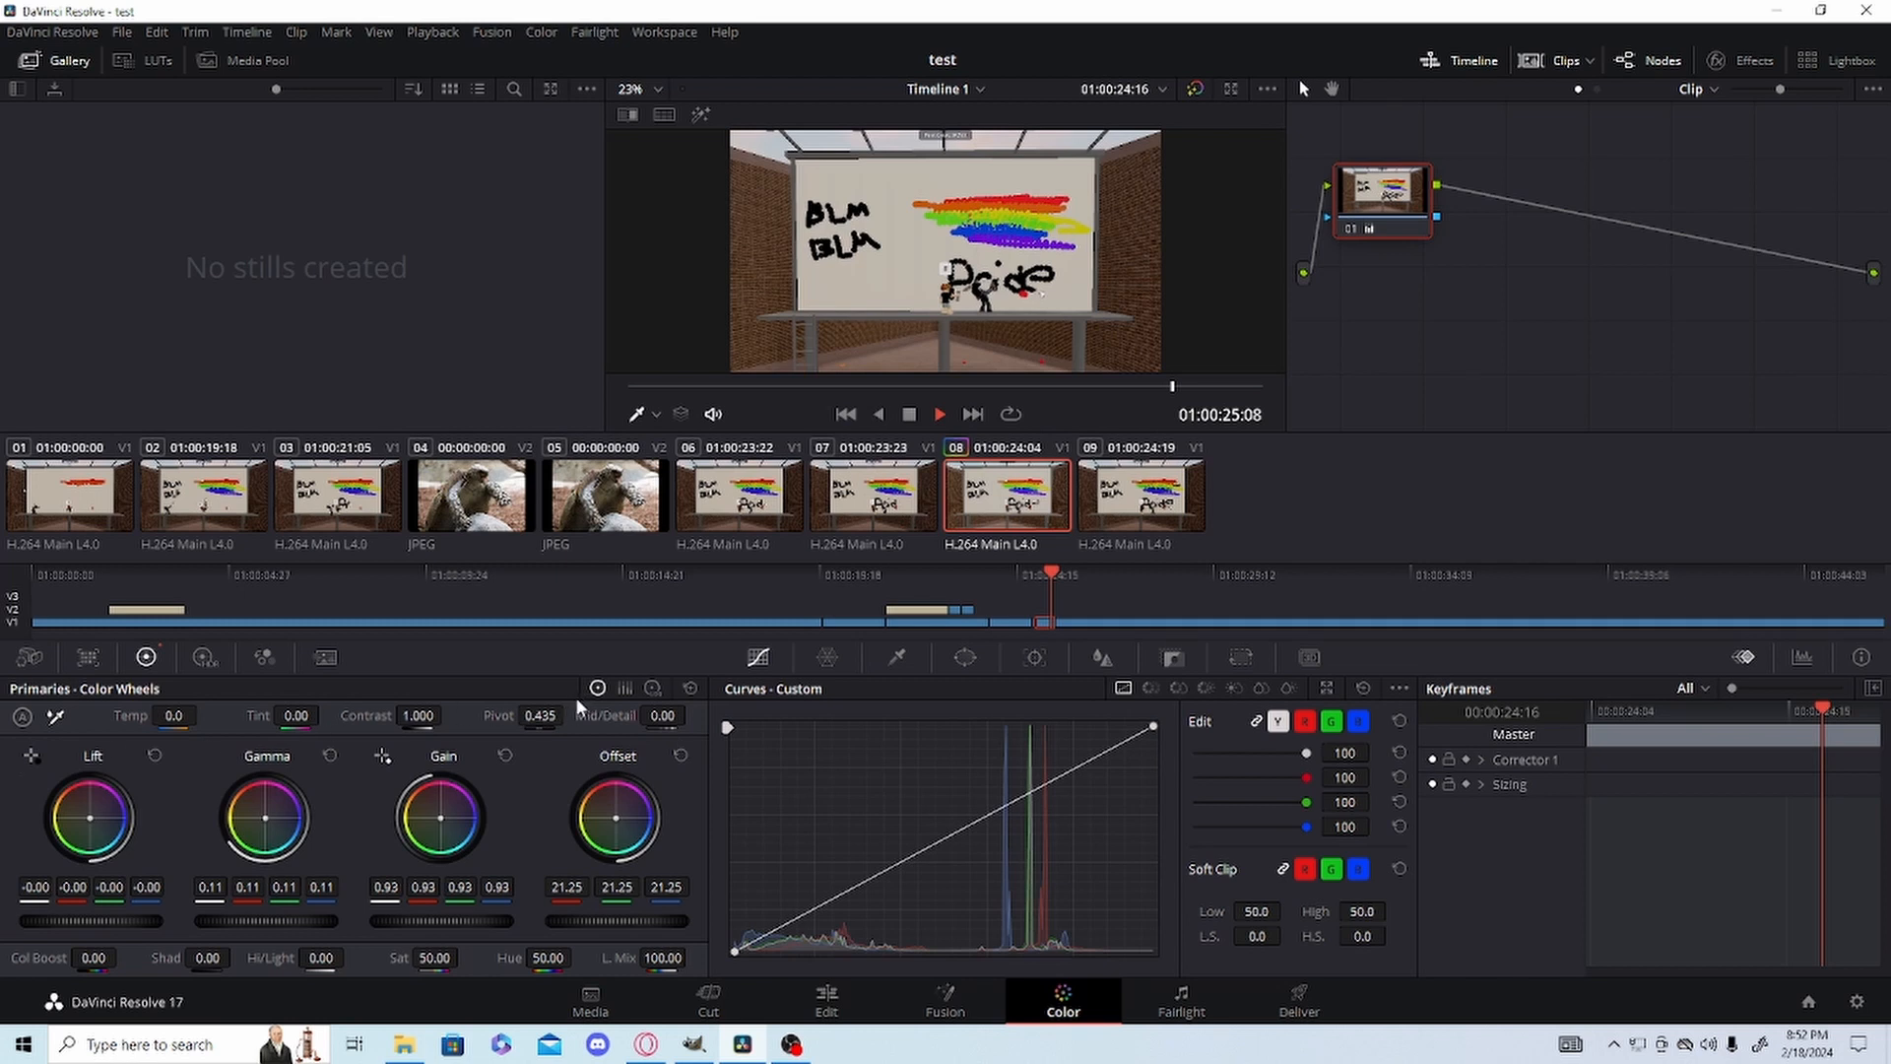
pyautogui.moveTo(951, 832); pyautogui.dragTo(1103, 811)
pyautogui.moveTo(616, 921); pyautogui.dragTo(630, 921)
pyautogui.moveTo(1104, 815)
pyautogui.mouseDown()
pyautogui.moveTo(814, 855)
pyautogui.moveTo(729, 774)
pyautogui.moveTo(749, 729)
pyautogui.moveTo(1008, 847)
pyautogui.moveTo(1074, 810)
pyautogui.moveTo(1043, 891)
pyautogui.moveTo(759, 957)
pyautogui.moveTo(796, 960)
pyautogui.moveTo(852, 951)
pyautogui.moveTo(1094, 759)
pyautogui.moveTo(1111, 780)
pyautogui.mouseUp()
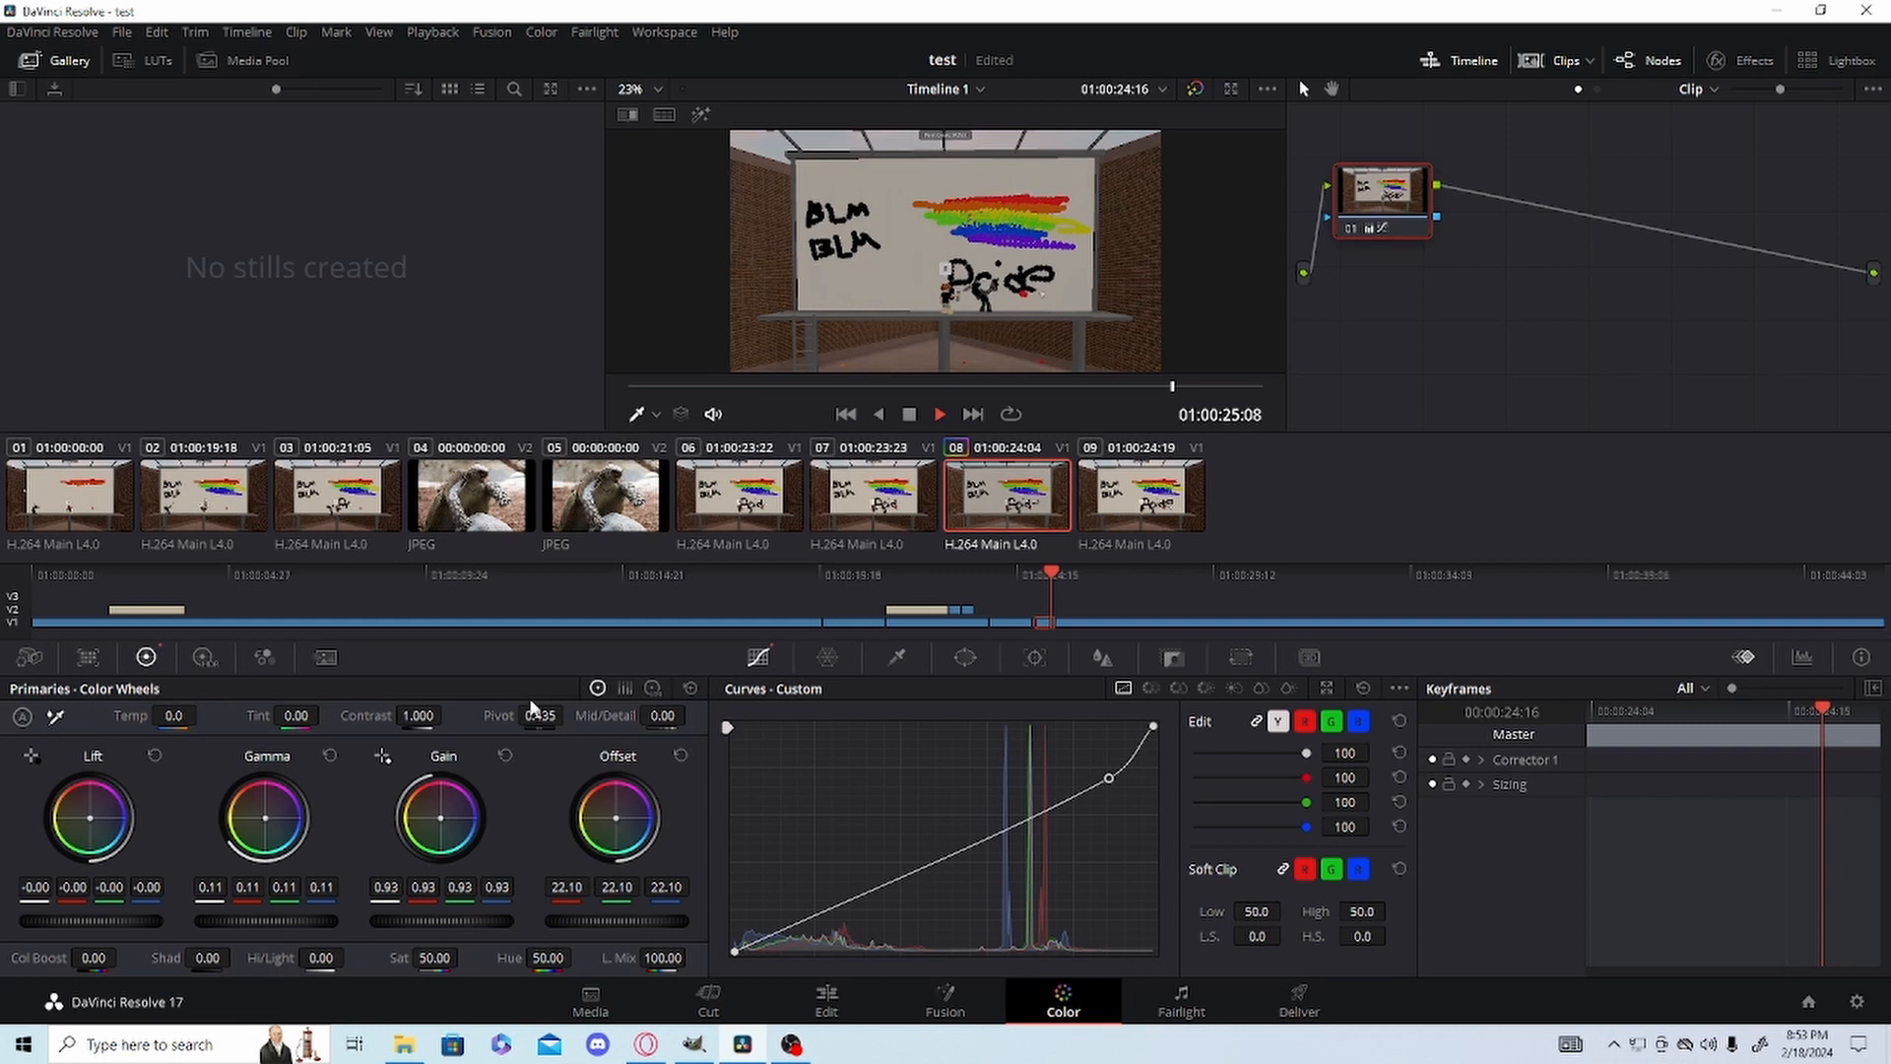
# Reset the Gain, Gamma, Lift and Offset color wheels of the segment.
pyautogui.click(505, 756)
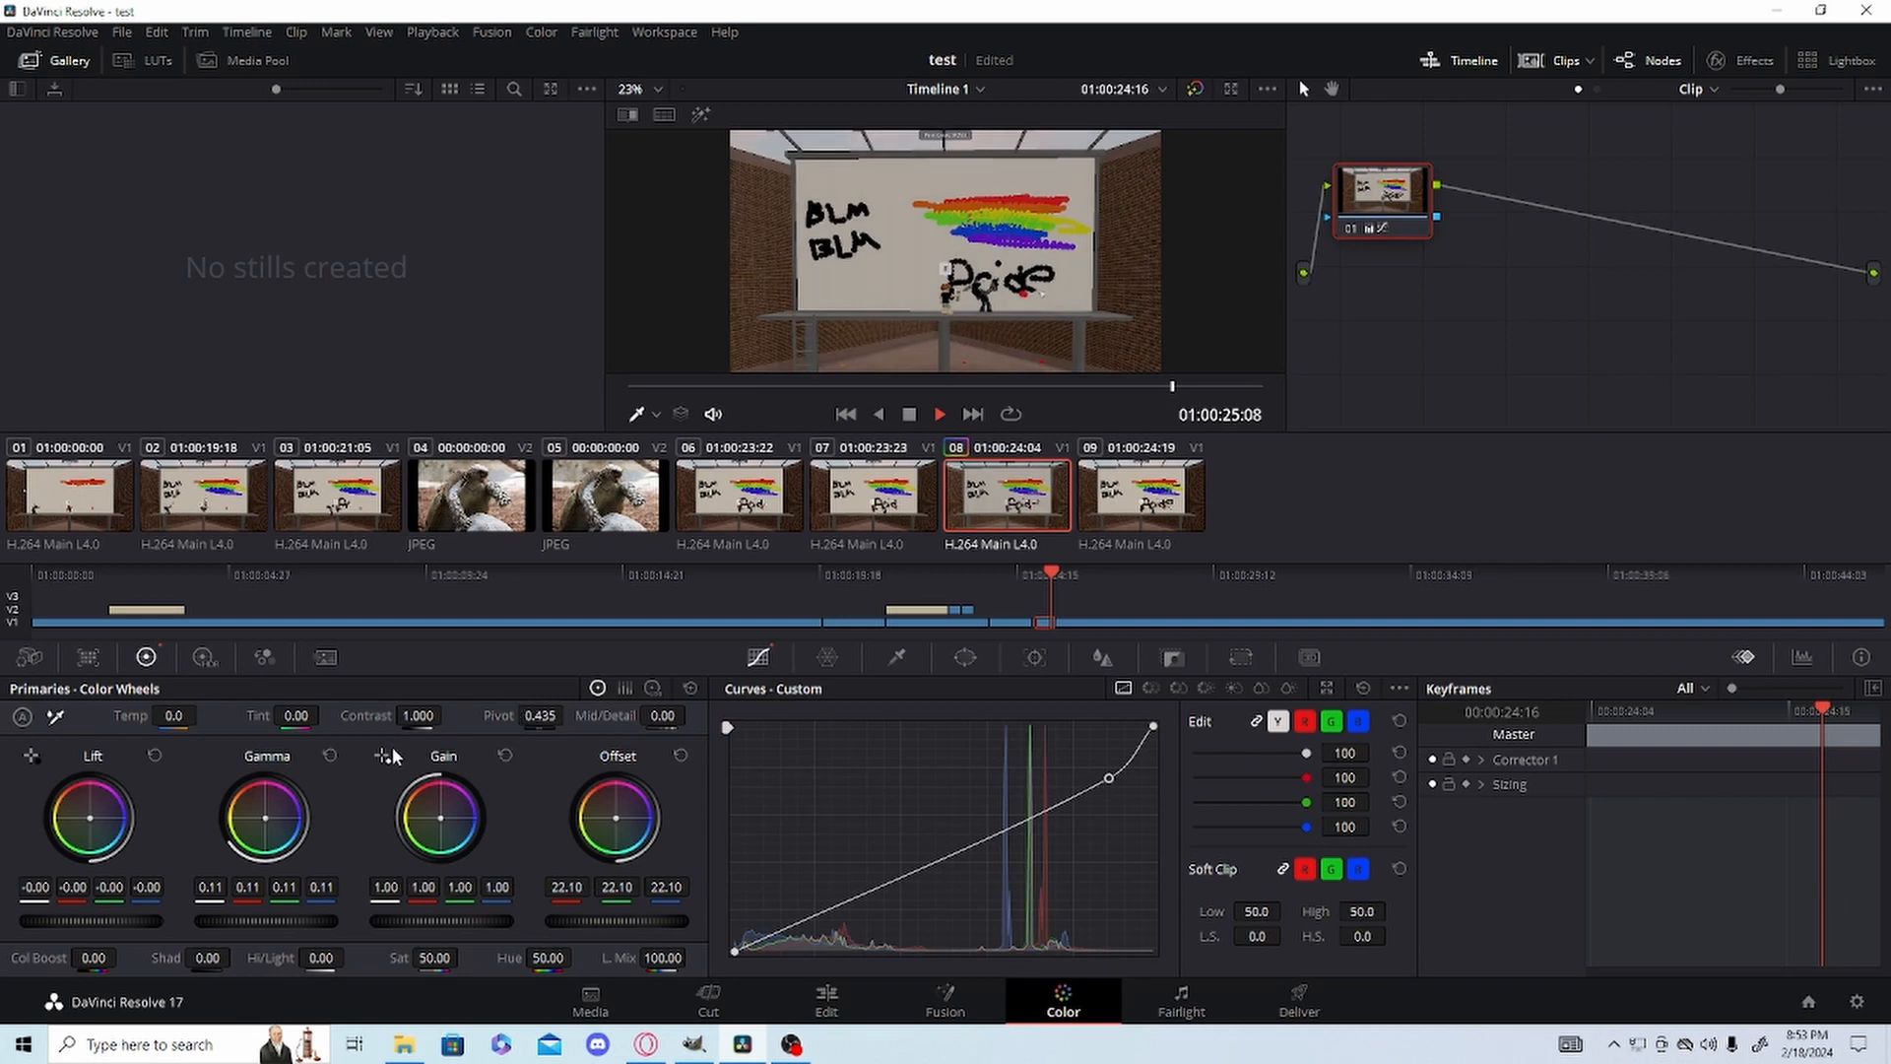
pyautogui.click(330, 757)
pyautogui.click(155, 756)
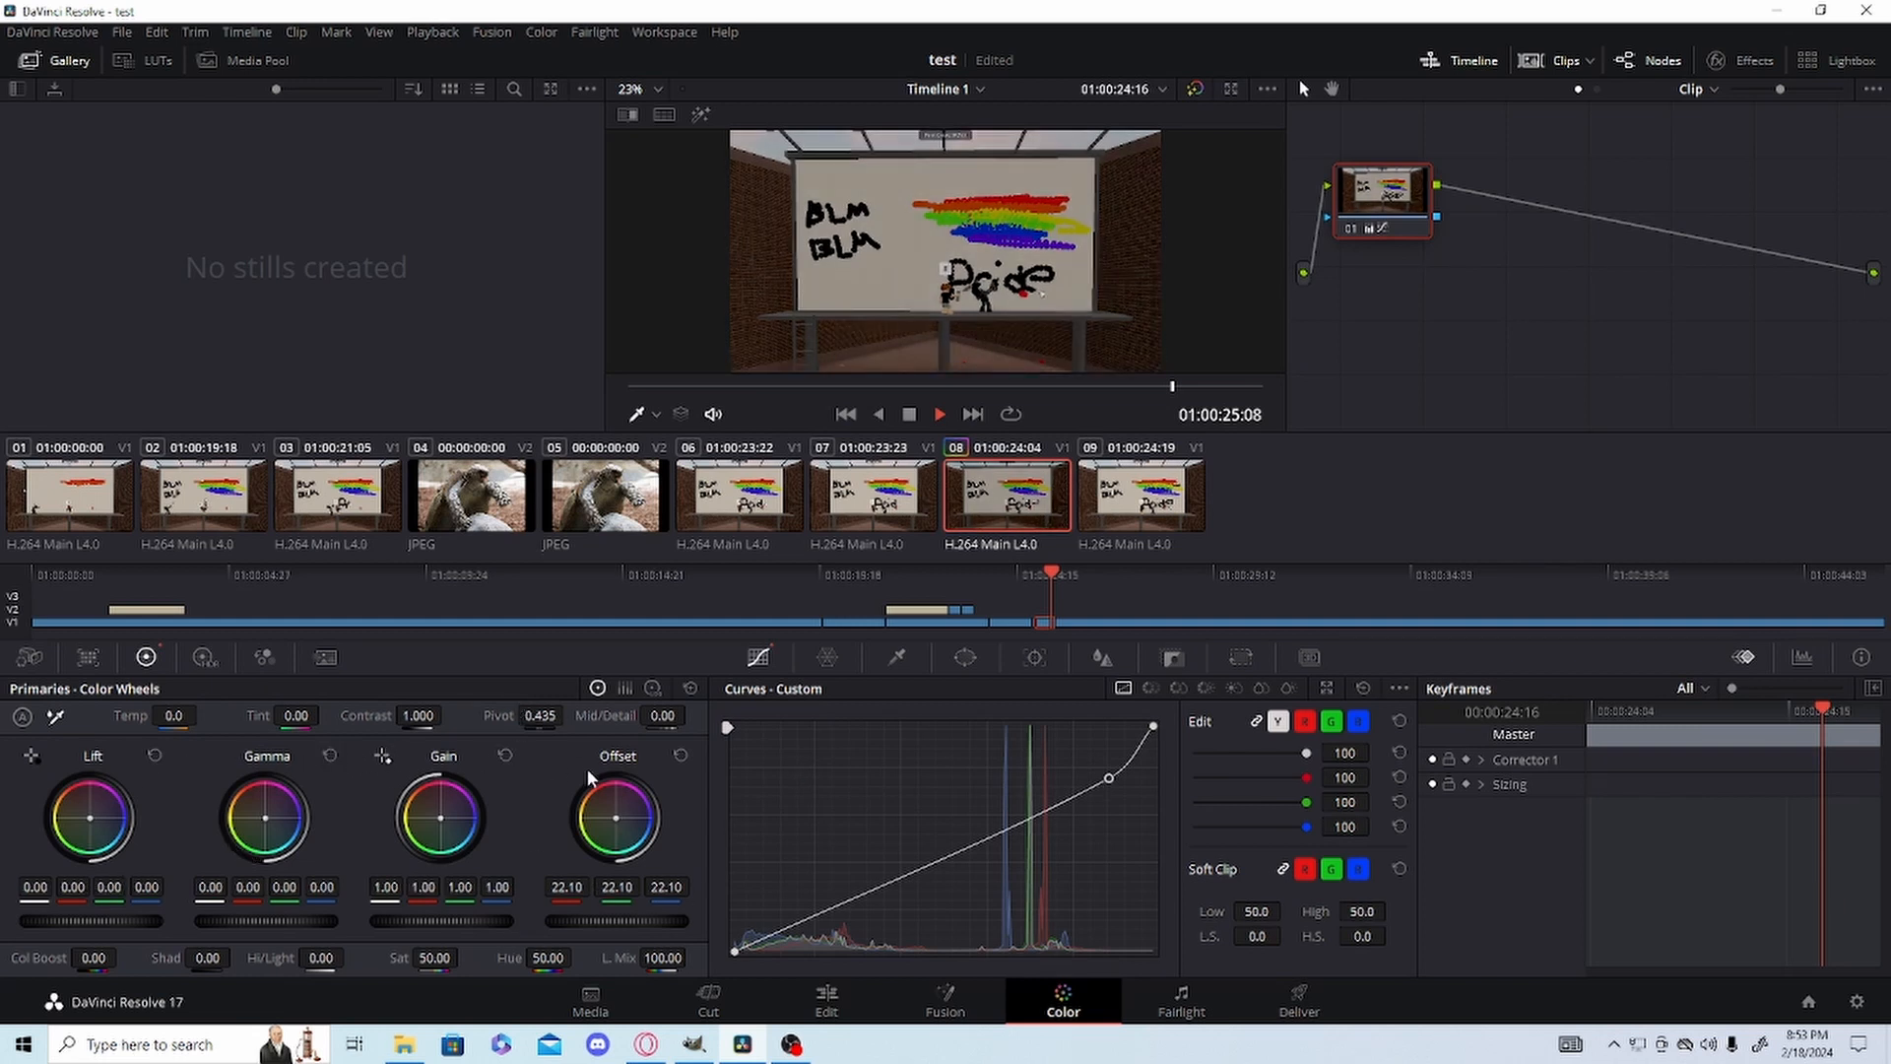
pyautogui.click(680, 756)
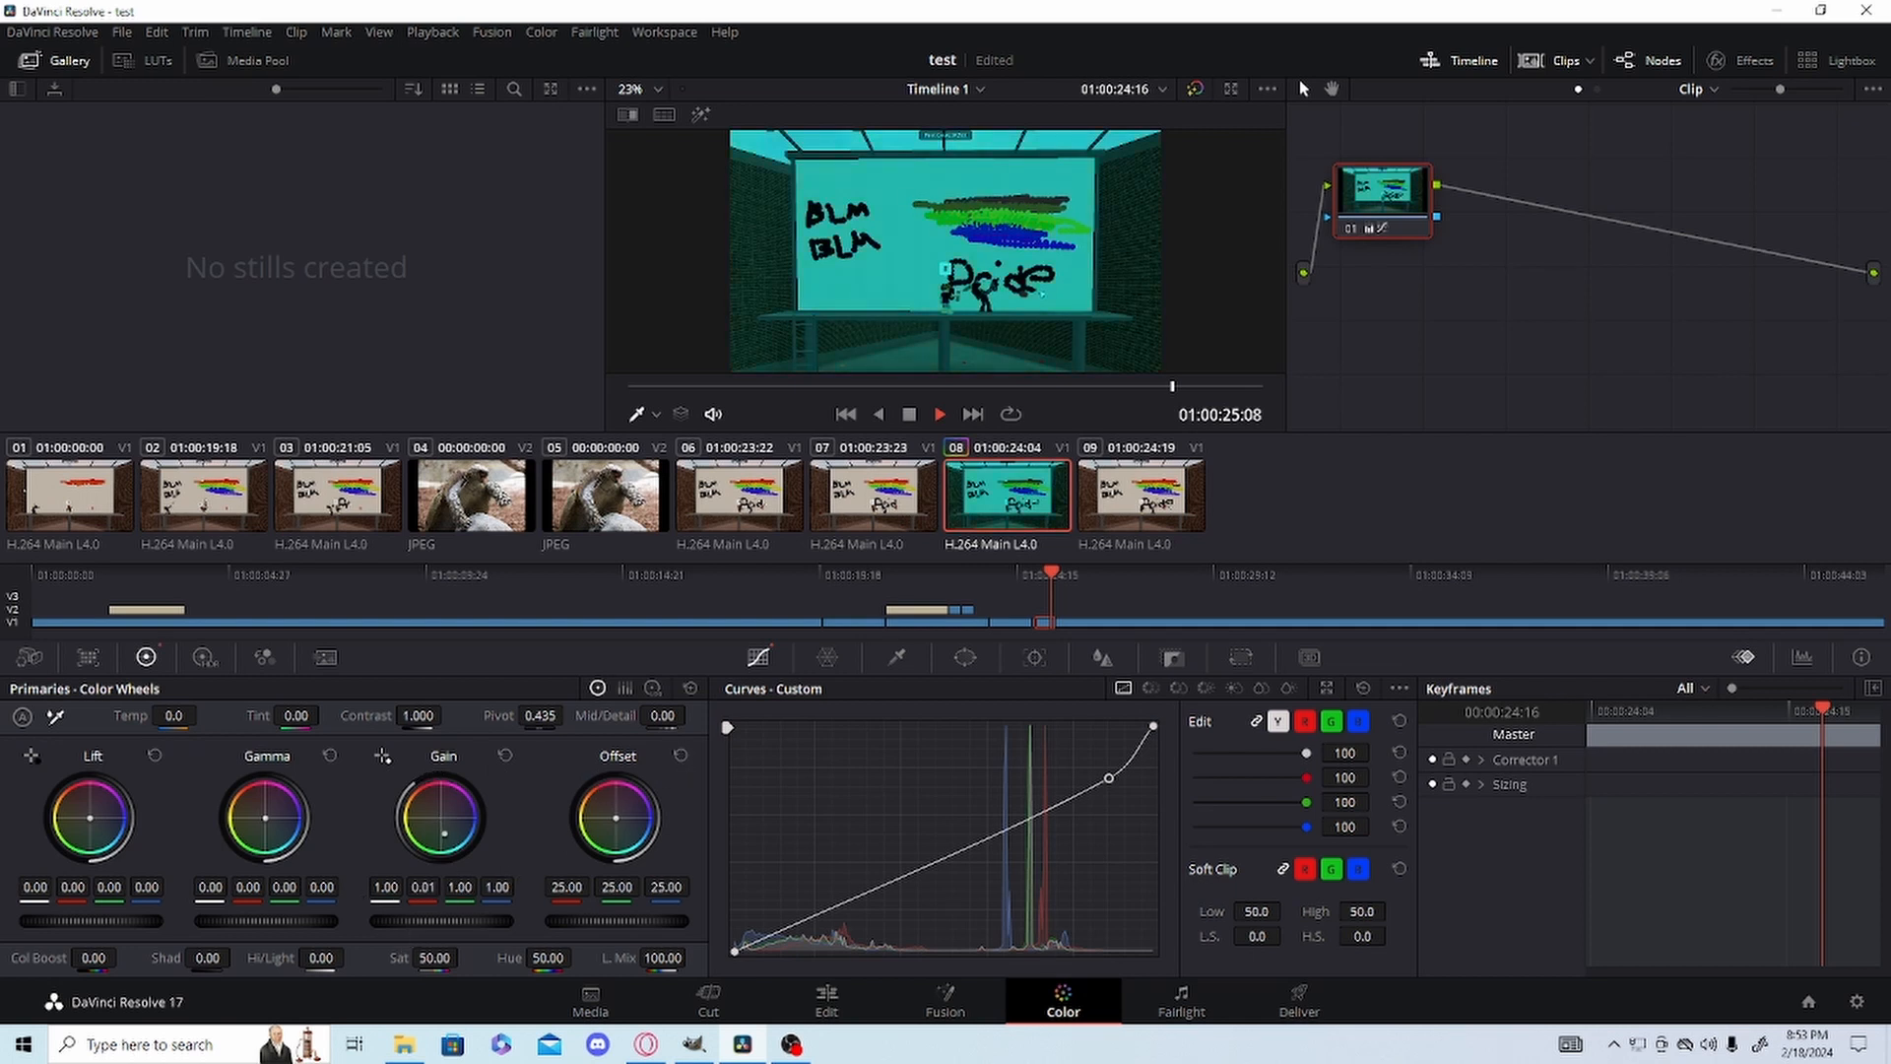
# Lower the segment's red, green and blue Gain values for a black-and-white look, and play it back on the Edit page.
pyautogui.moveTo(464, 891); pyautogui.dragTo(366, 891)
pyautogui.hotkey('shift', '4')
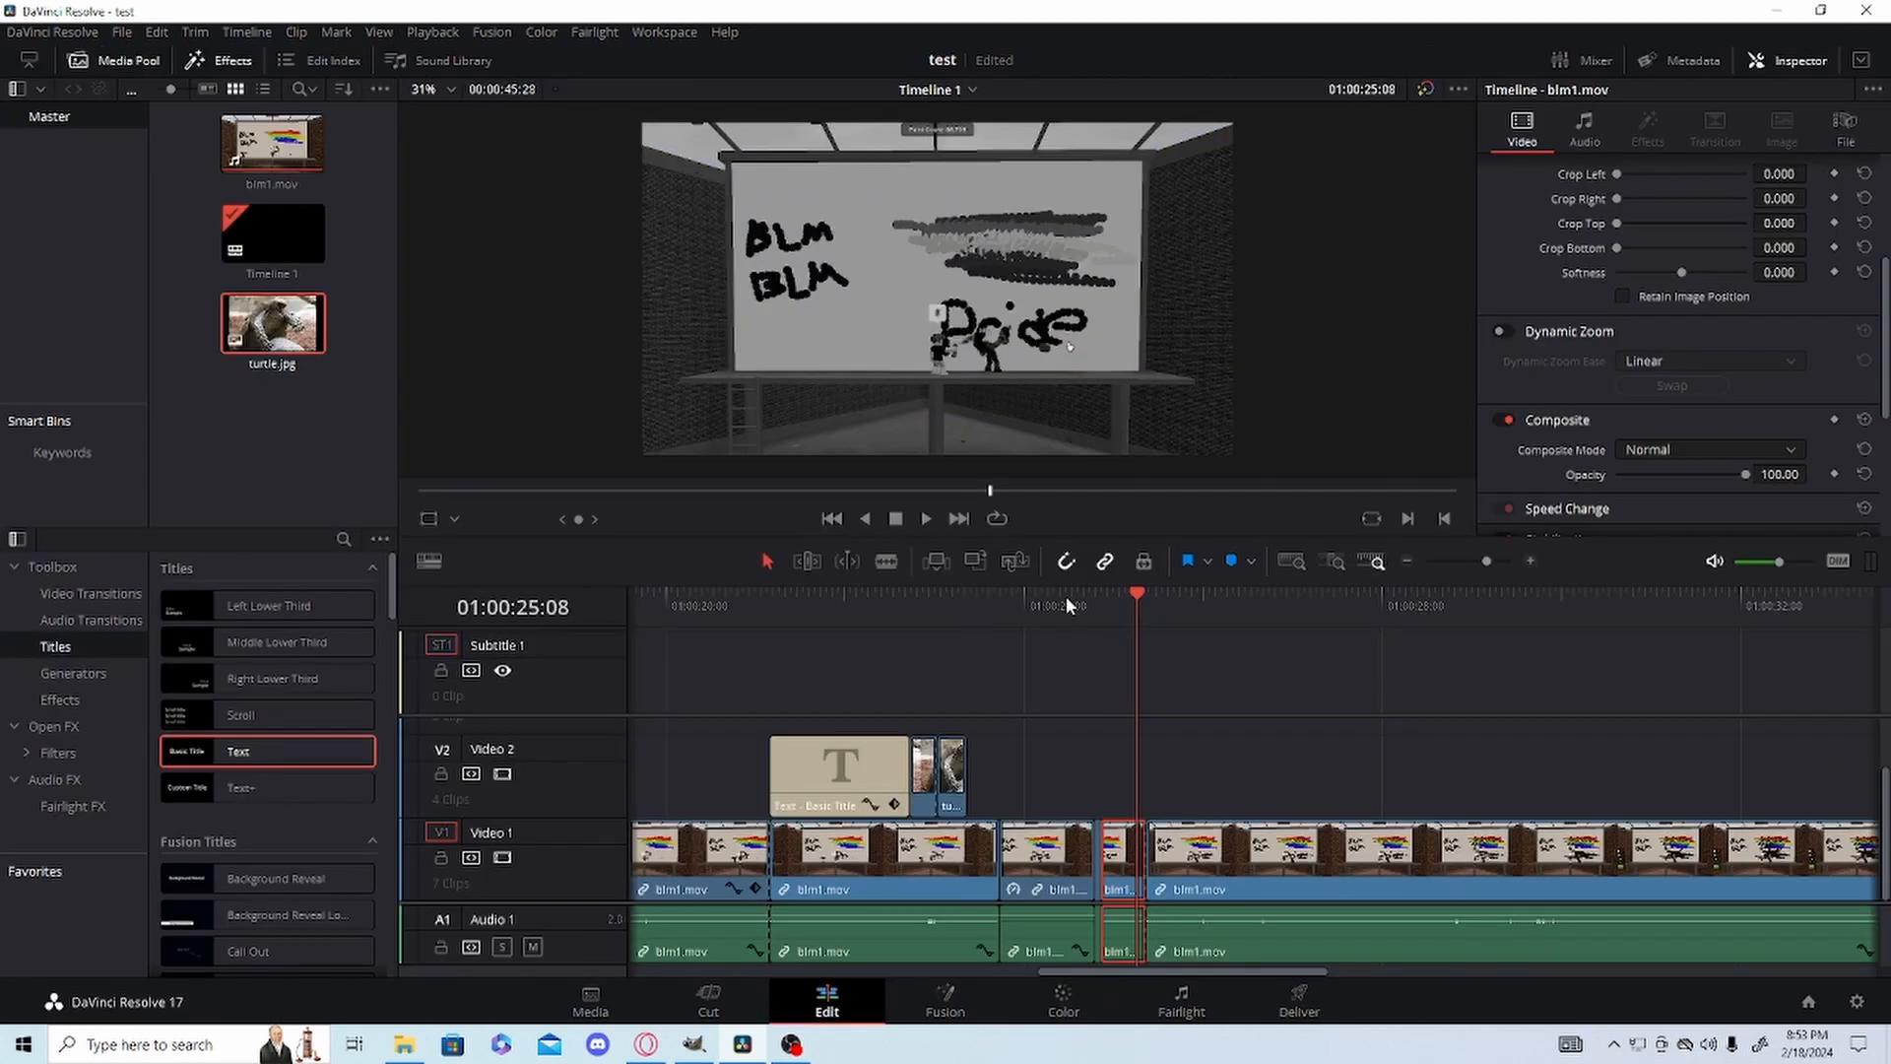
pyautogui.click(1070, 611)
pyautogui.press('space')
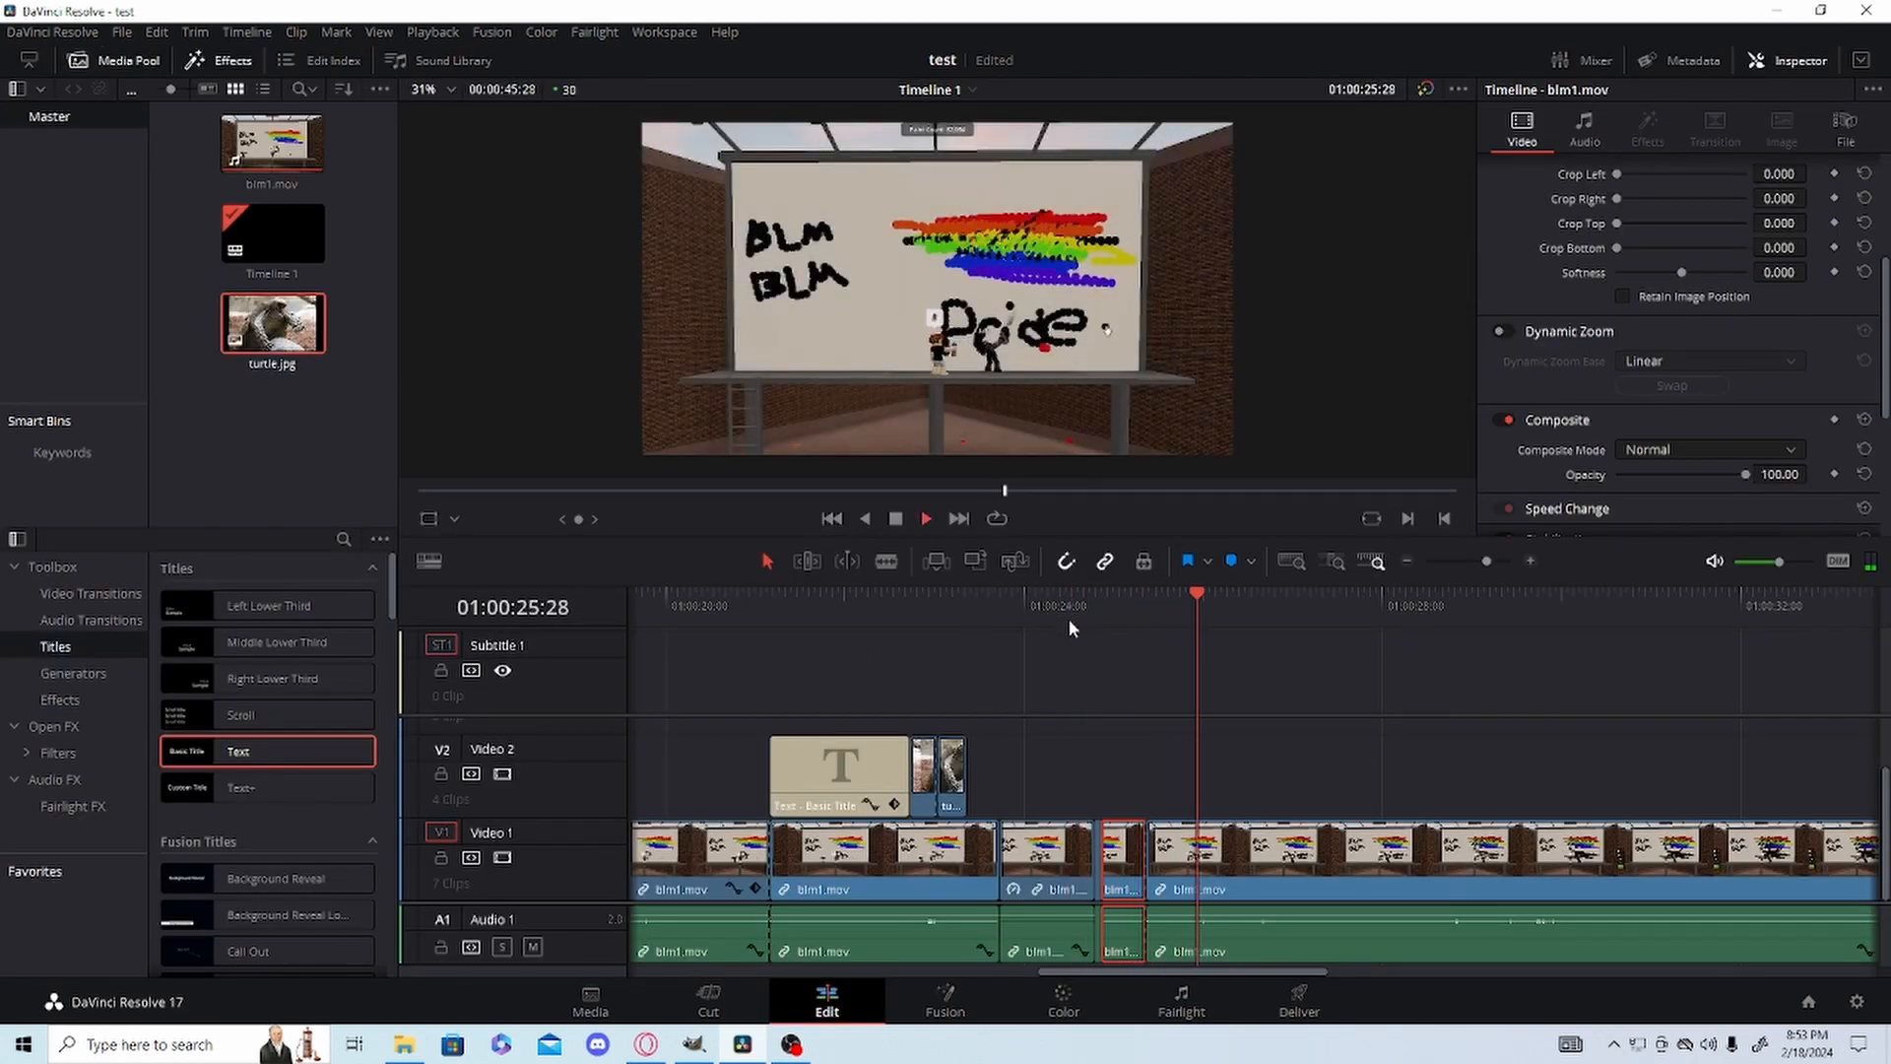
pyautogui.press('space')
pyautogui.click(1121, 622)
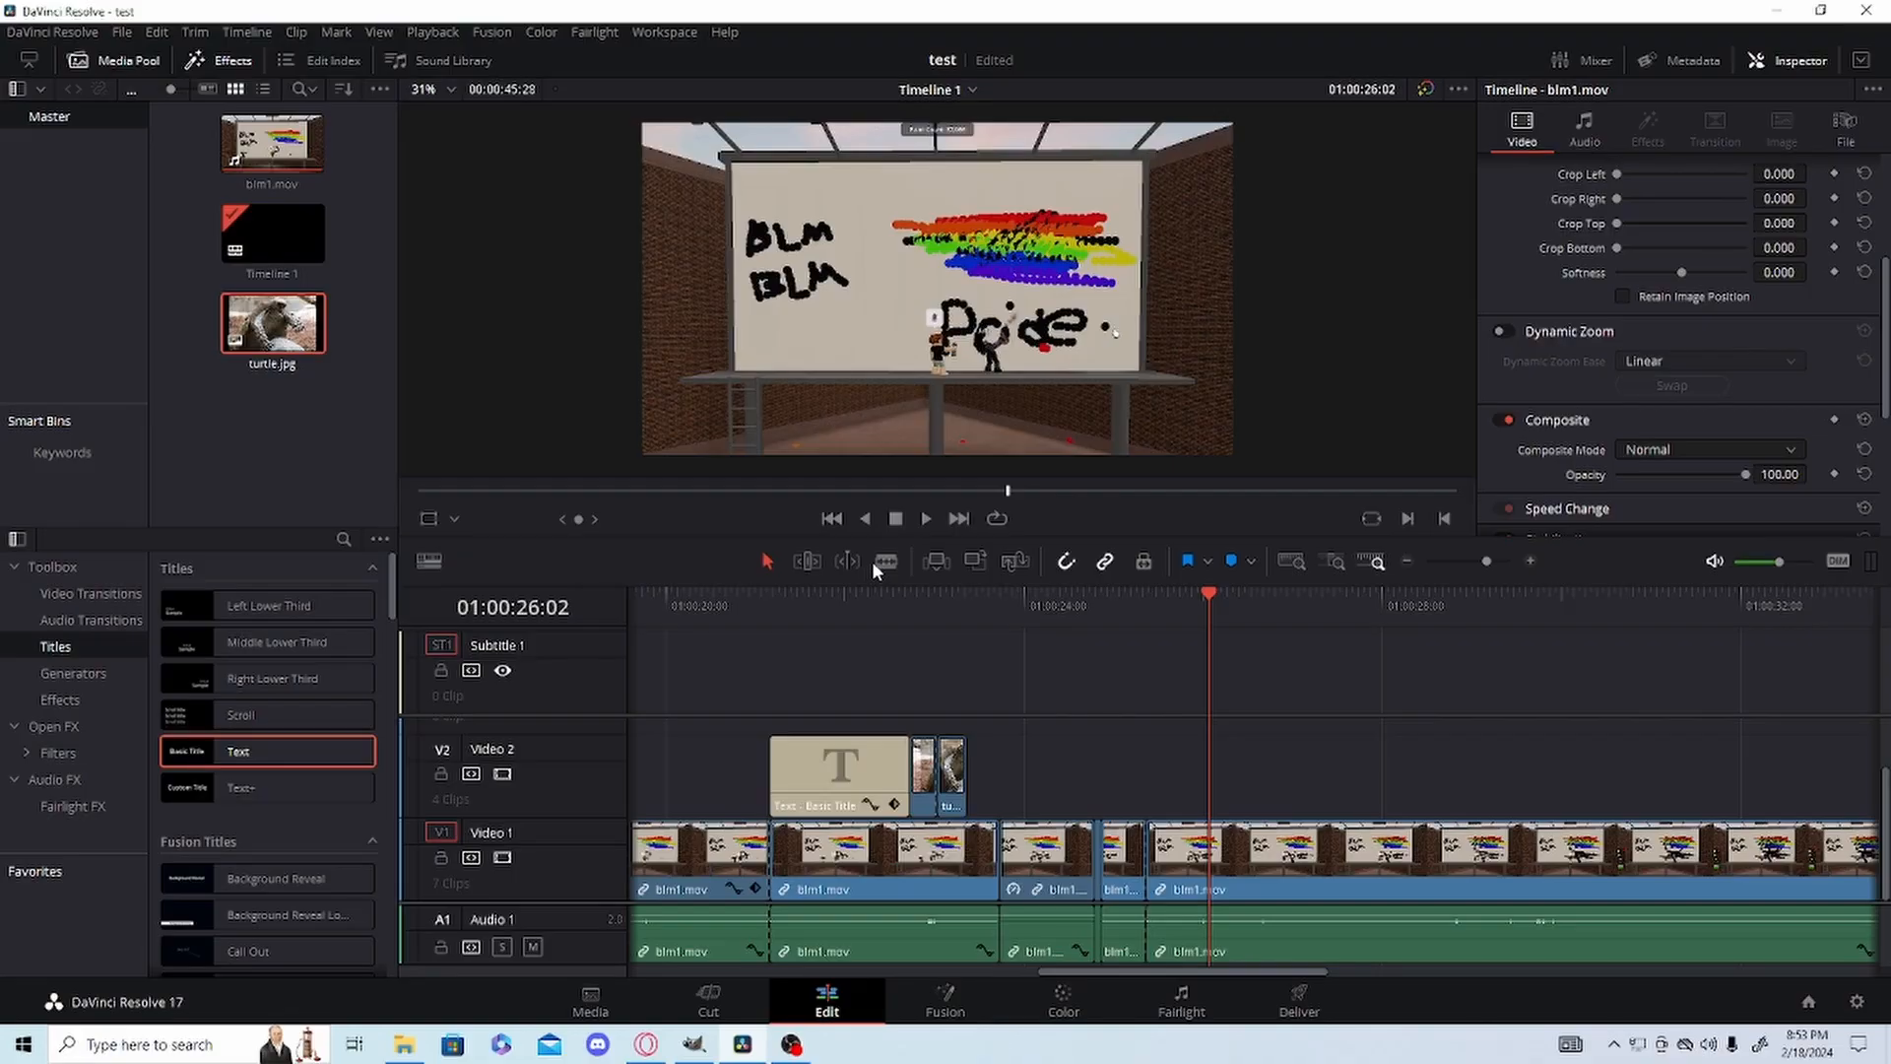
# Split the long blm1.mov clip at 01:00:26:02 and move the following part about 11 frames further along, leaving a gap.
pyautogui.click(1213, 857)
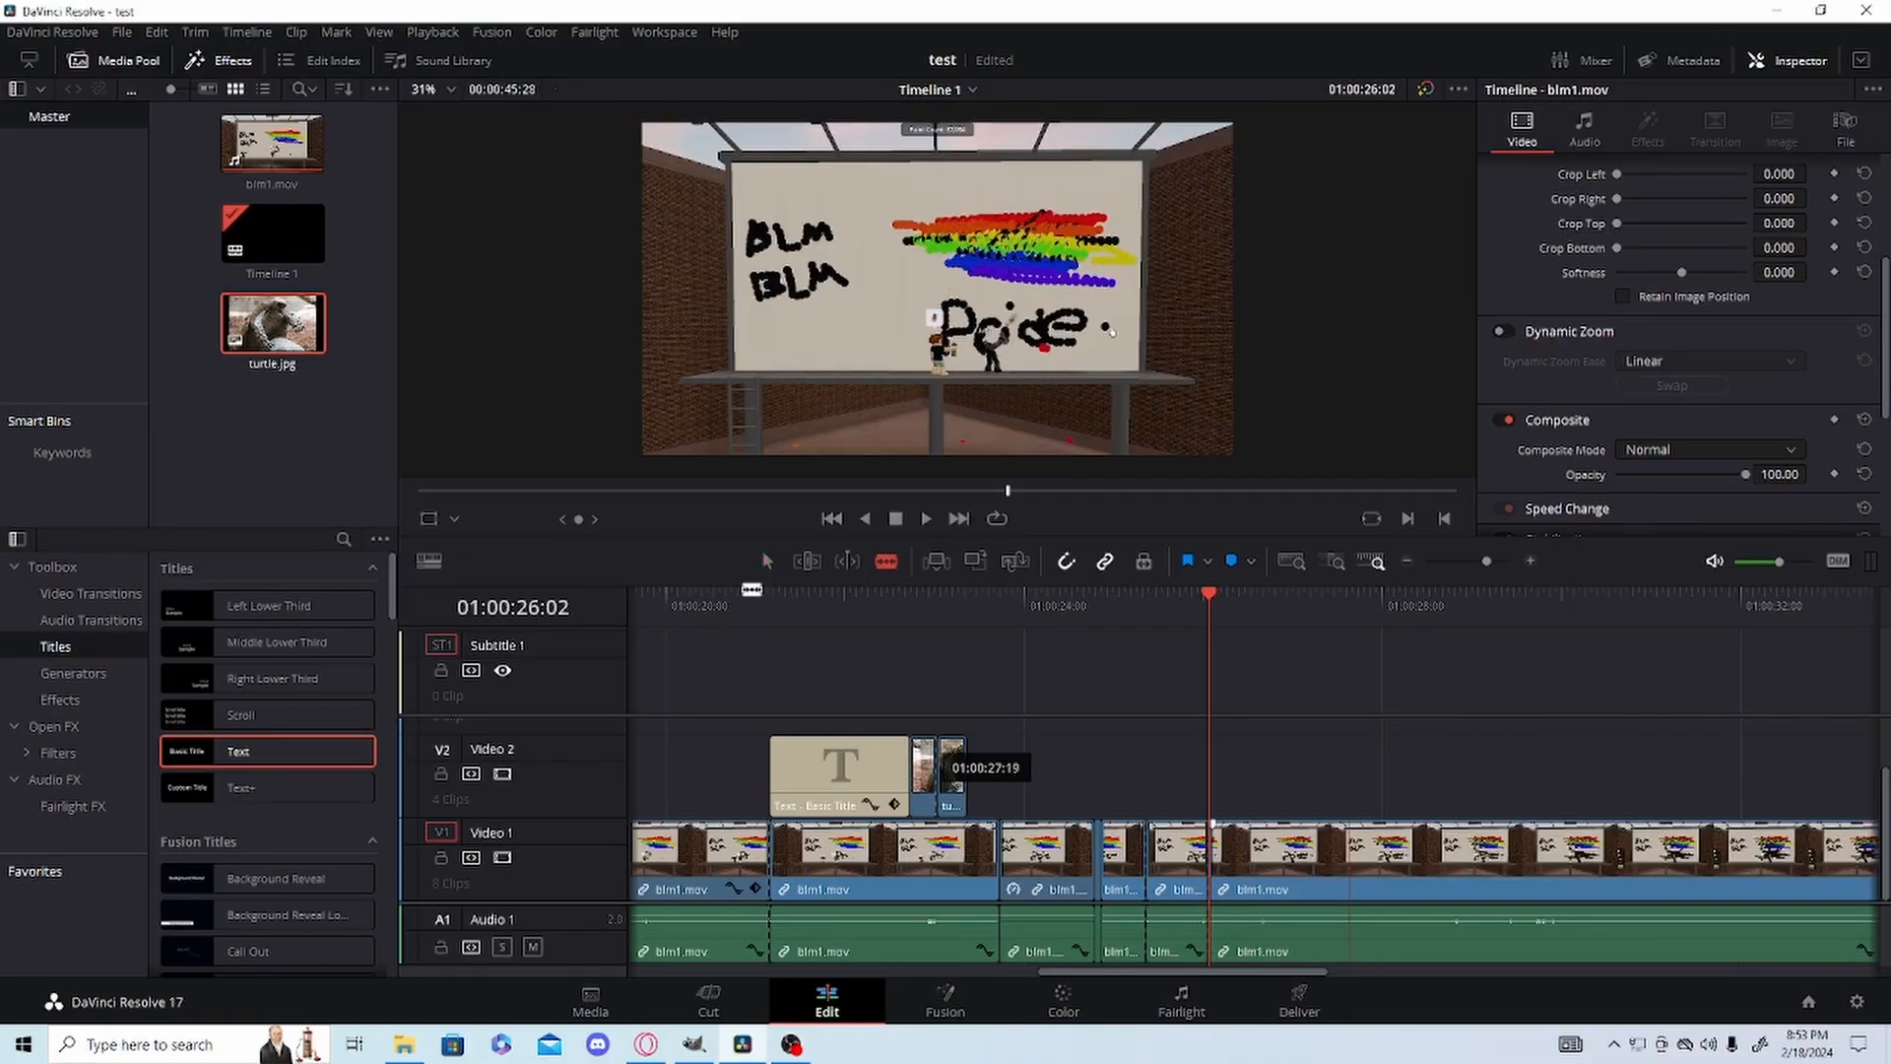
pyautogui.click(767, 561)
pyautogui.moveTo(1351, 859); pyautogui.dragTo(1387, 863)
# Close the gap by snapping the following blm1.mov clip back to 01:00:26:02.
pyautogui.moveTo(1486, 561); pyautogui.dragTo(1523, 558)
pyautogui.click(1527, 560)
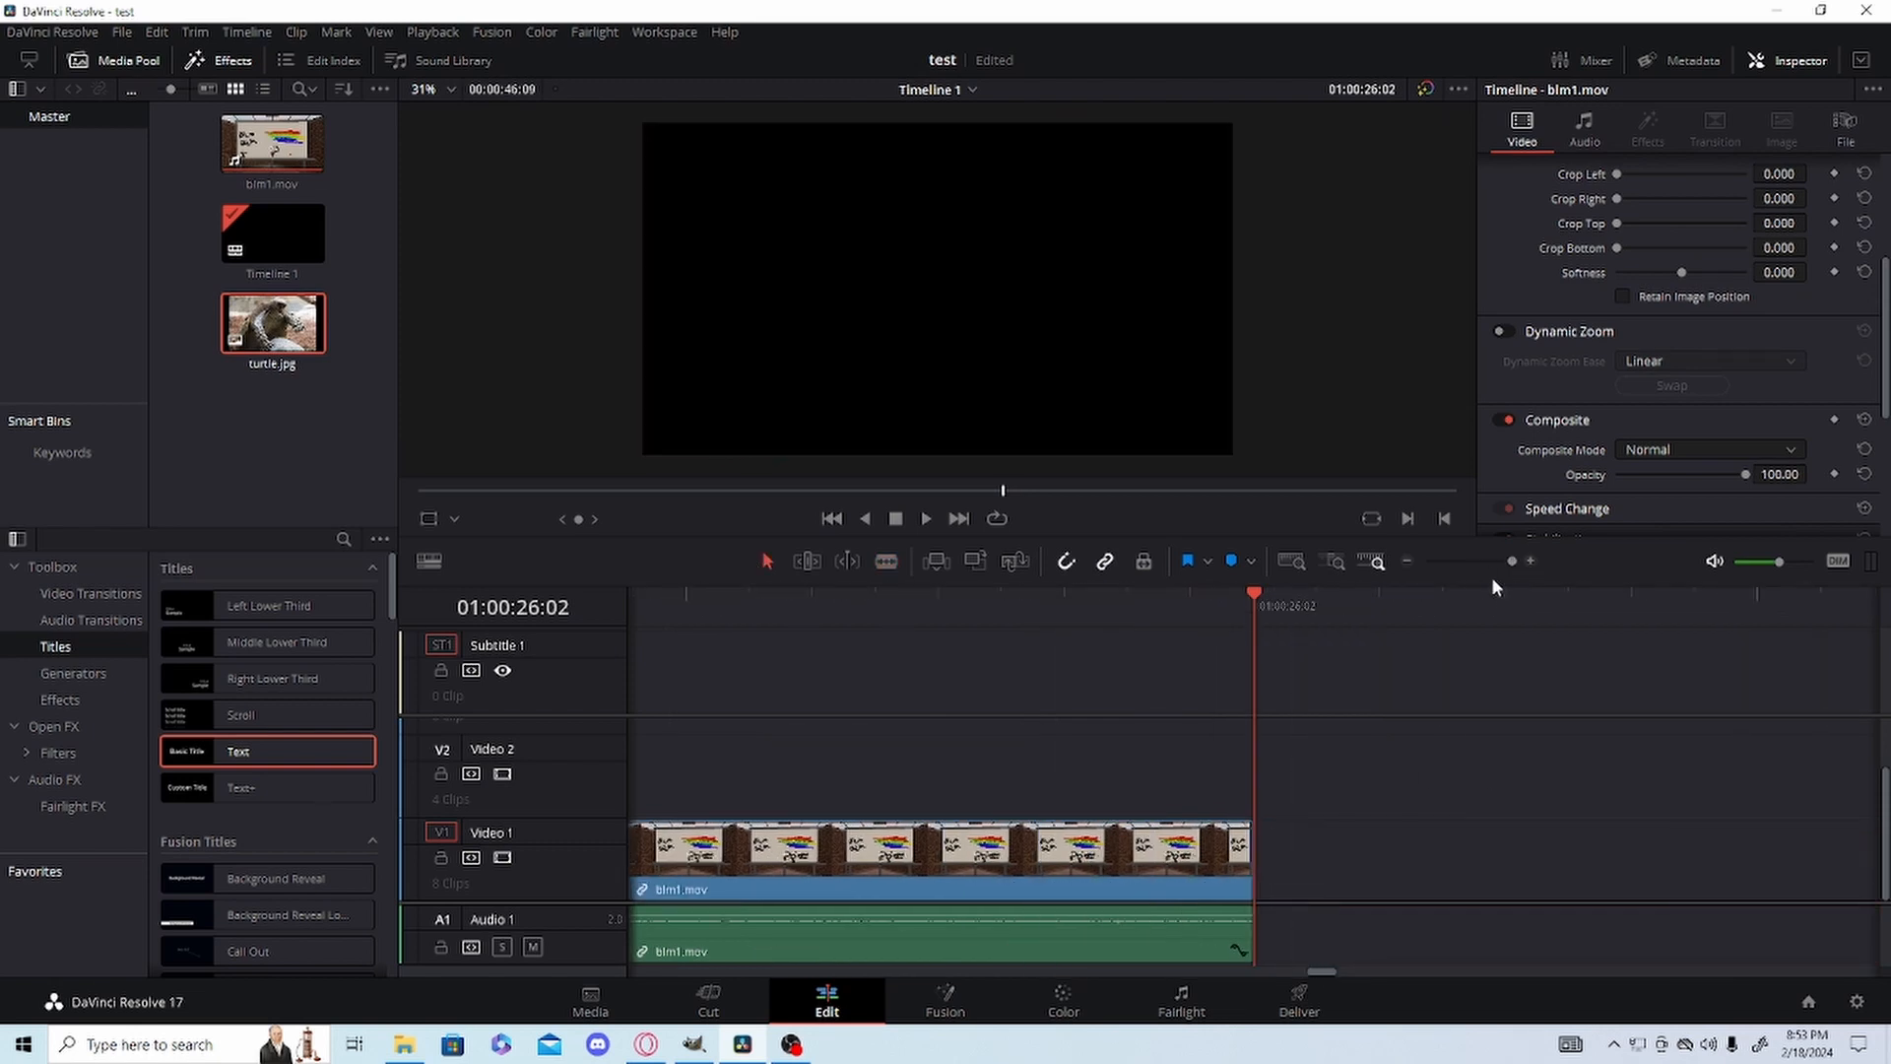
pyautogui.click(1496, 561)
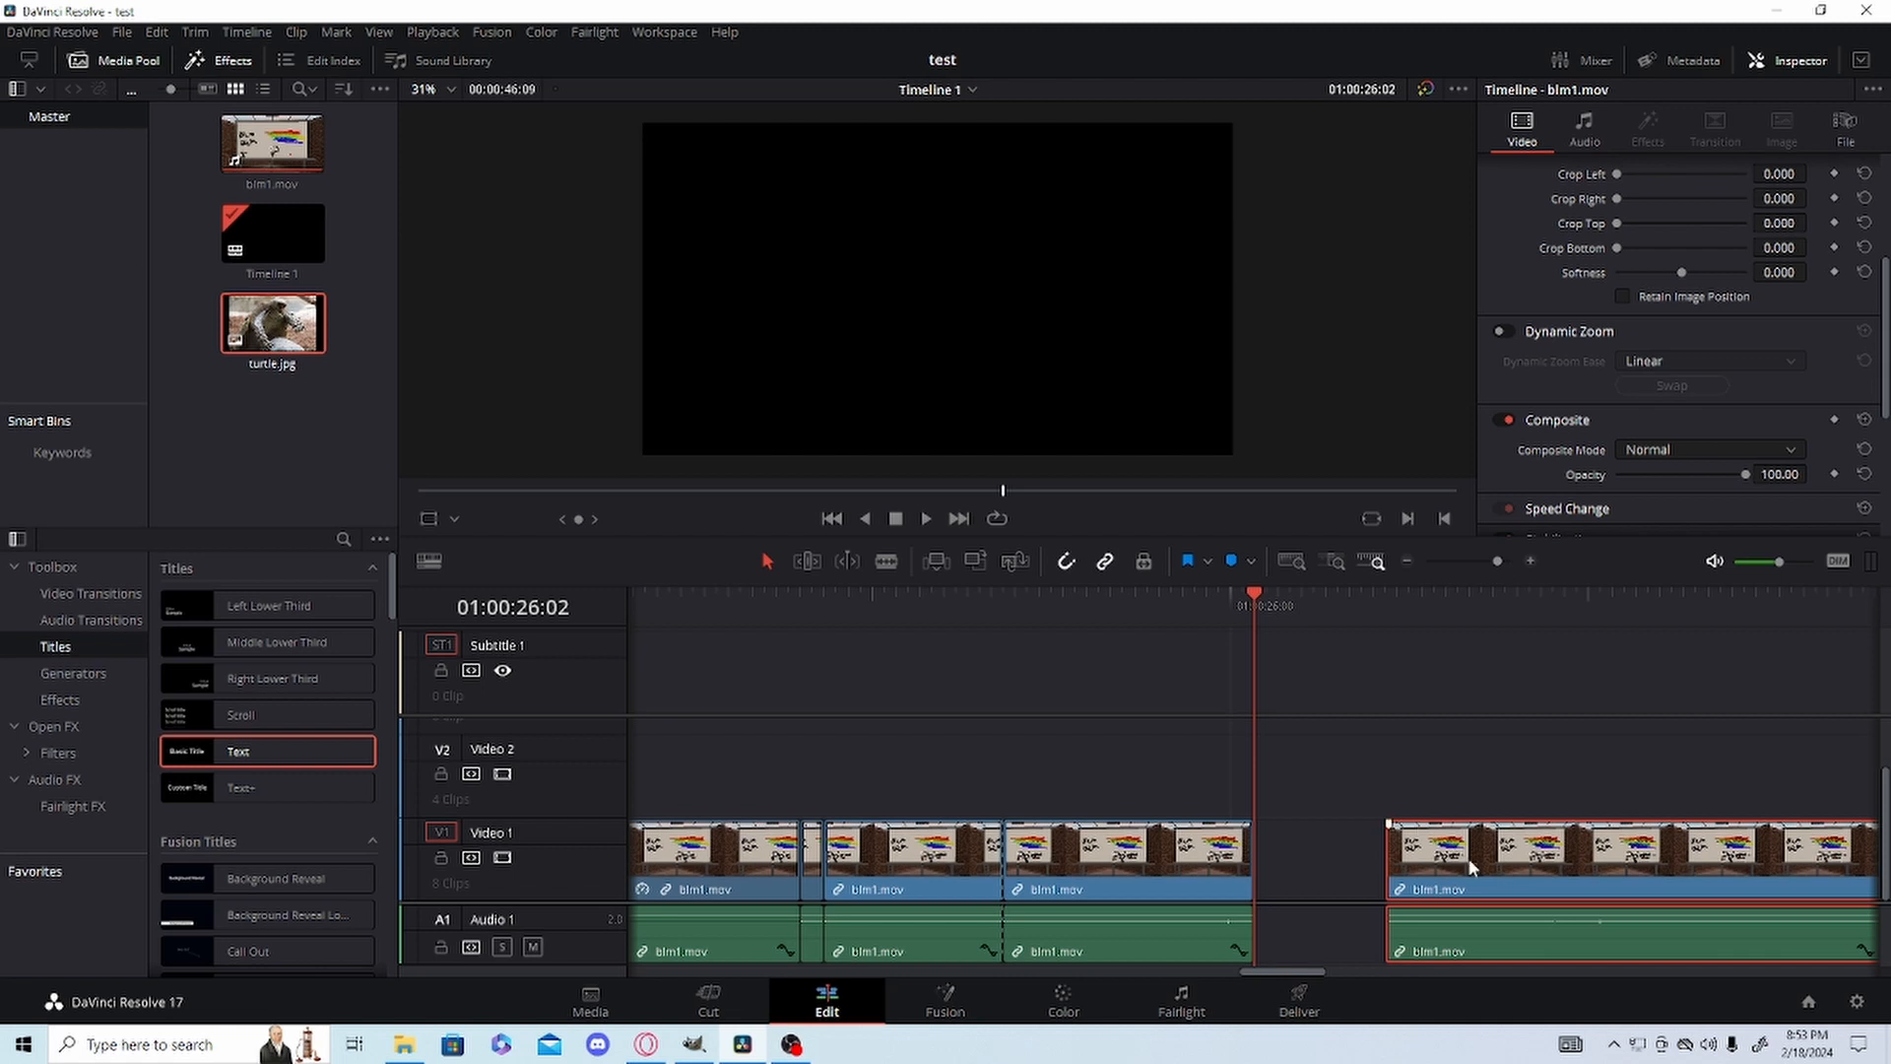
pyautogui.moveTo(1468, 863); pyautogui.dragTo(1337, 847)
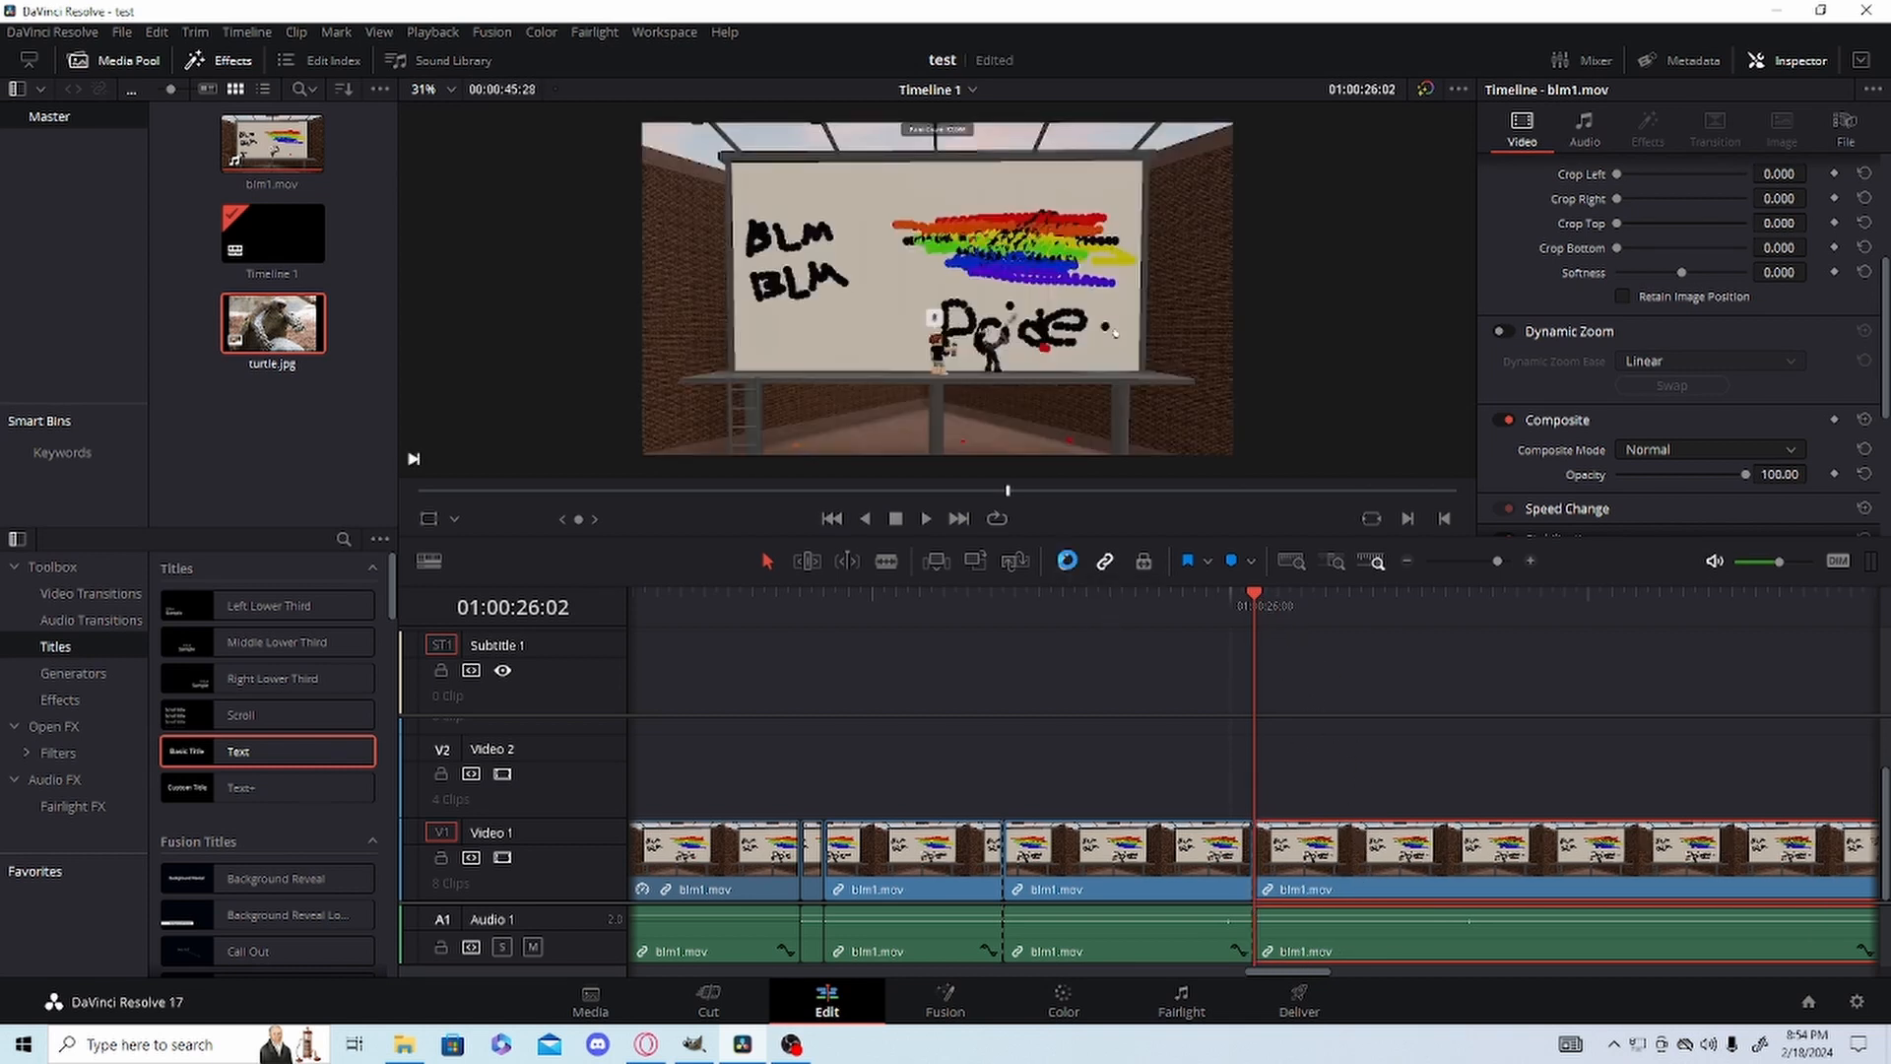
# Toggle timeline snapping and test moving the blm1.mov clip against the preceding clip's edge, leaving snapping off.
pyautogui.click(1068, 564)
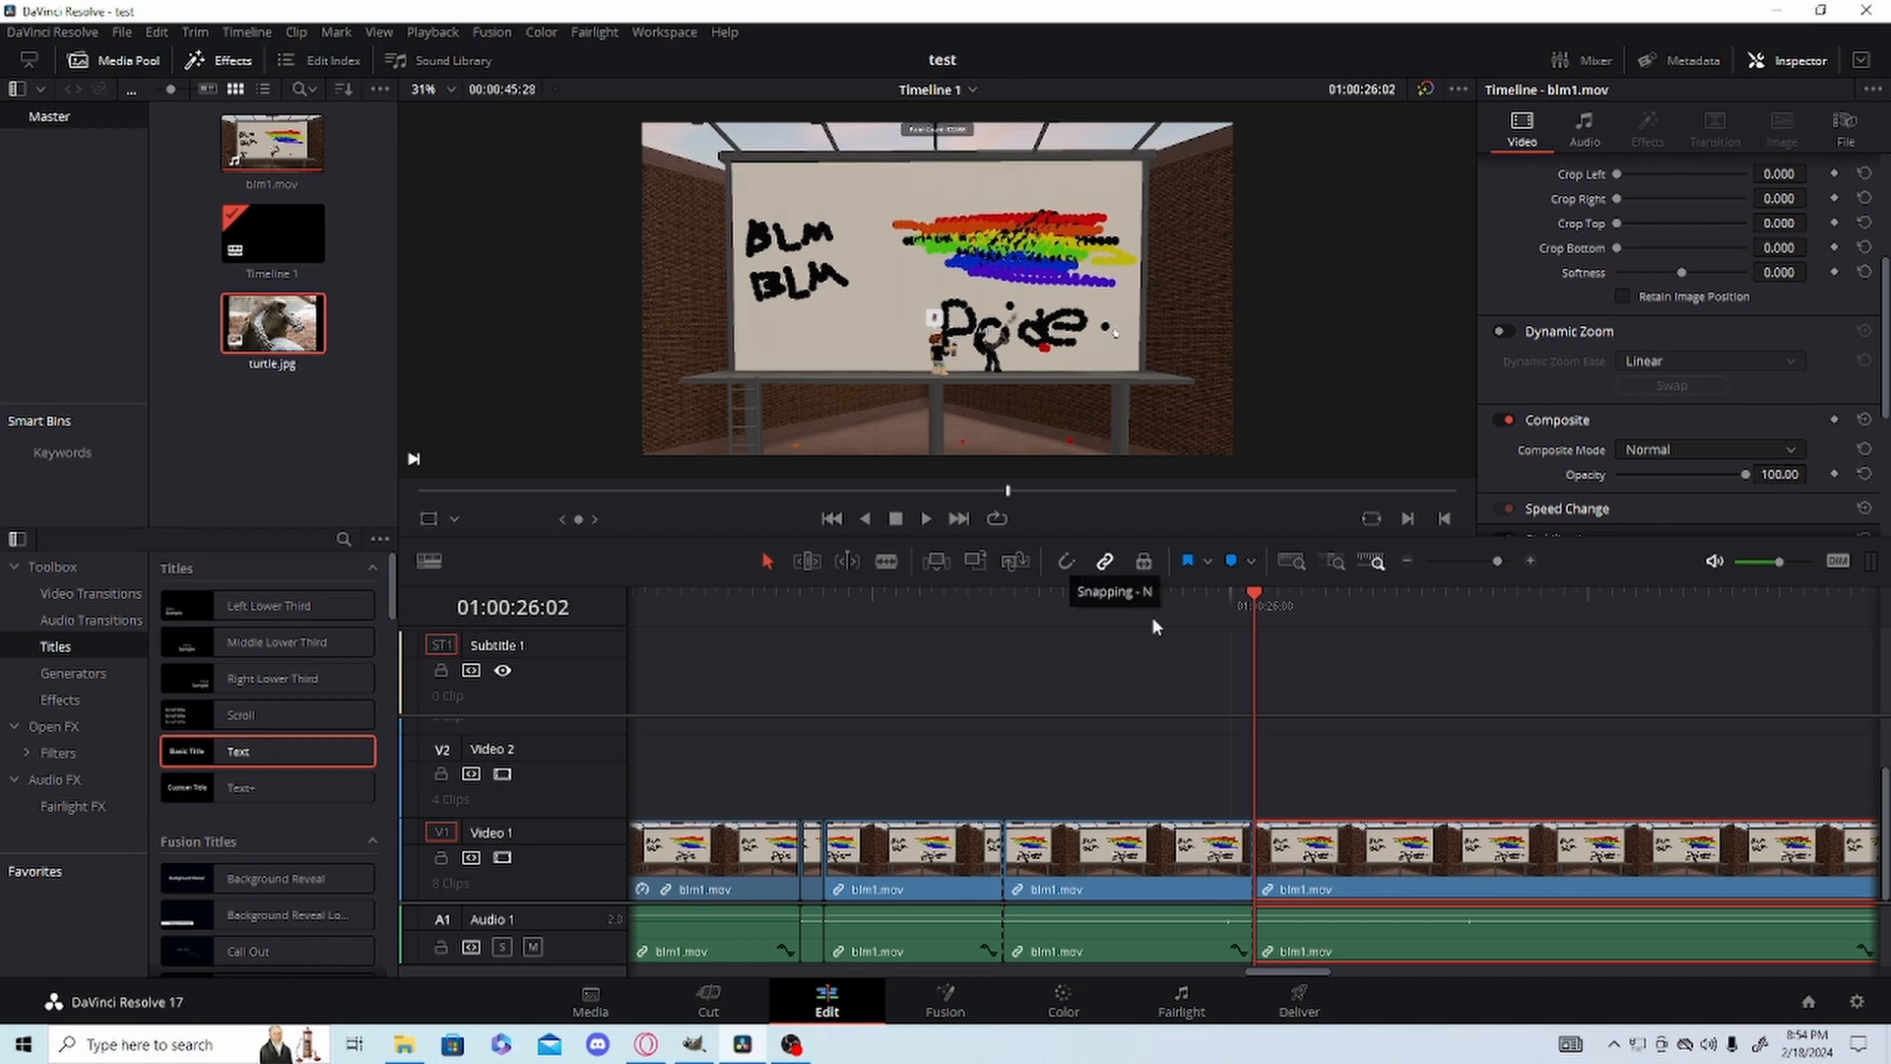
pyautogui.moveTo(1307, 859)
pyautogui.mouseDown()
pyautogui.moveTo(1290, 855)
pyautogui.moveTo(1325, 855)
pyautogui.moveTo(1266, 845)
pyautogui.moveTo(1305, 847)
pyautogui.mouseUp()
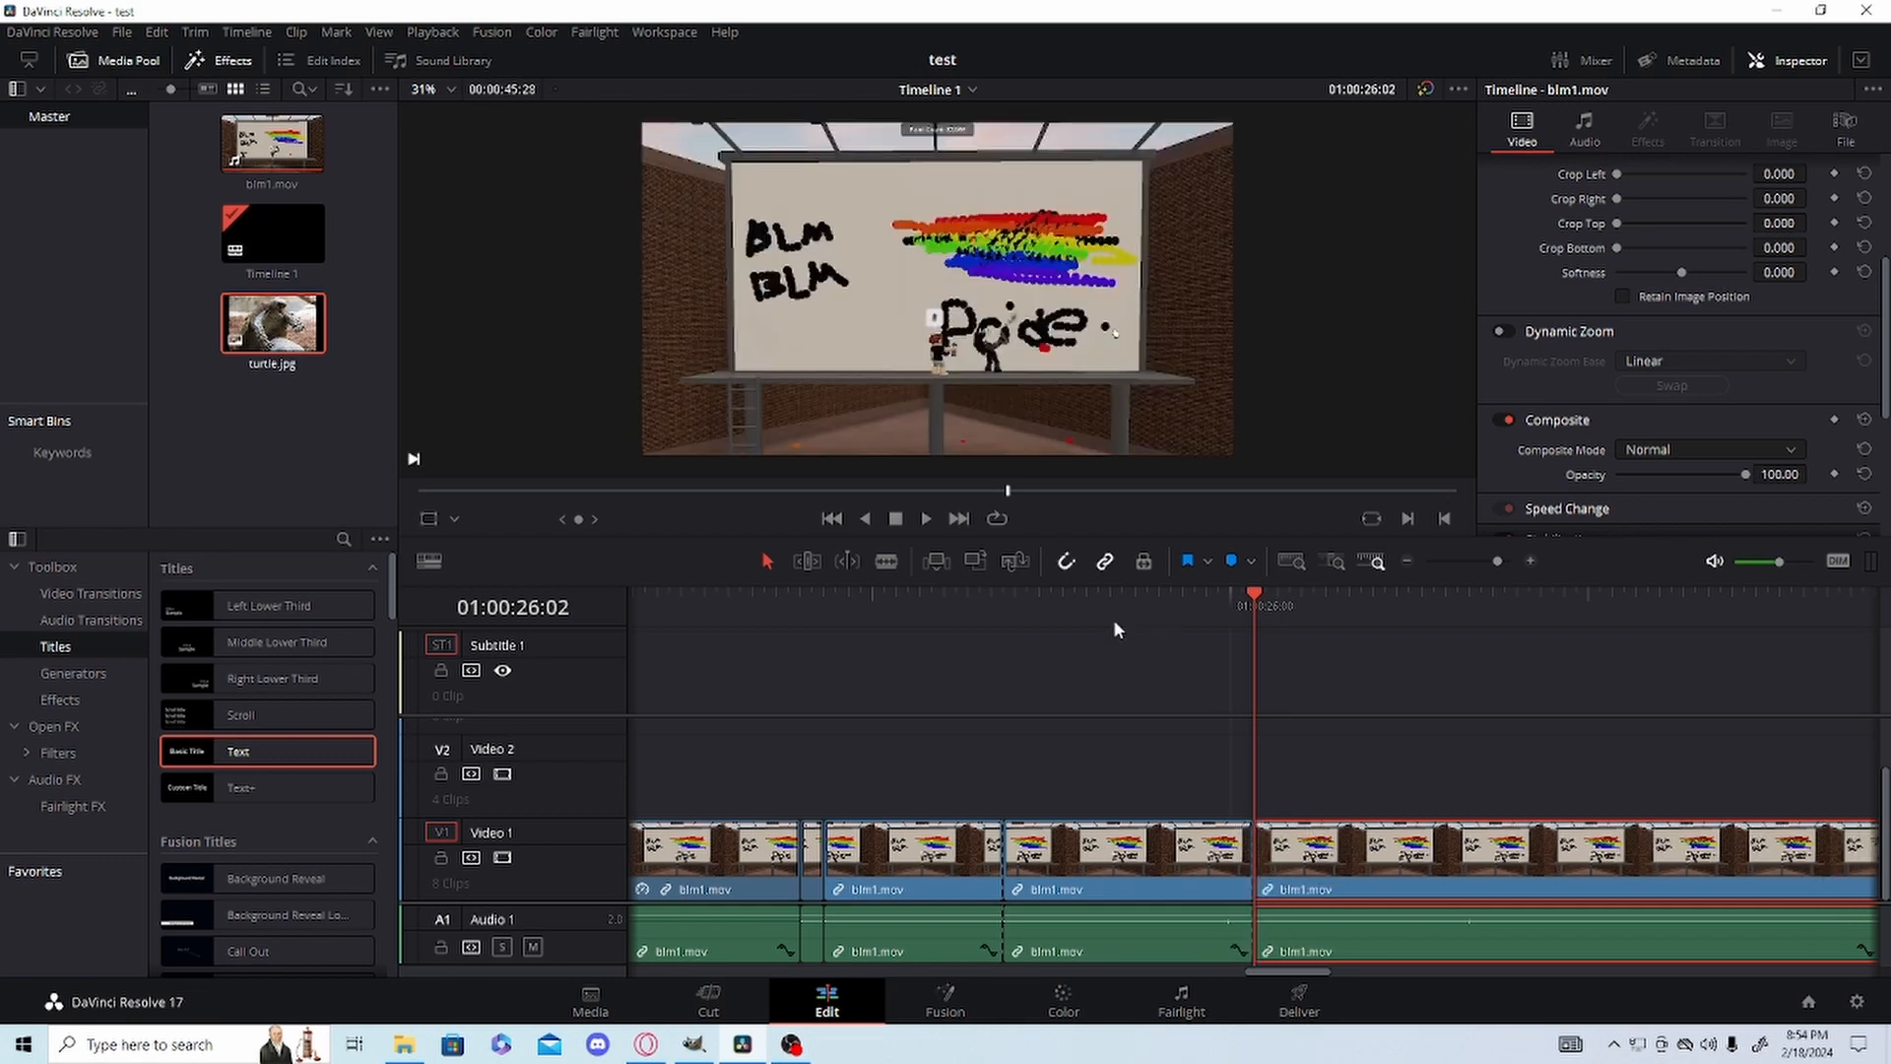
pyautogui.moveTo(1433, 859)
pyautogui.mouseDown()
pyautogui.moveTo(1472, 858)
pyautogui.moveTo(1355, 853)
pyautogui.moveTo(1514, 851)
pyautogui.moveTo(1226, 855)
pyautogui.moveTo(1475, 861)
pyautogui.moveTo(1415, 859)
pyautogui.mouseUp()
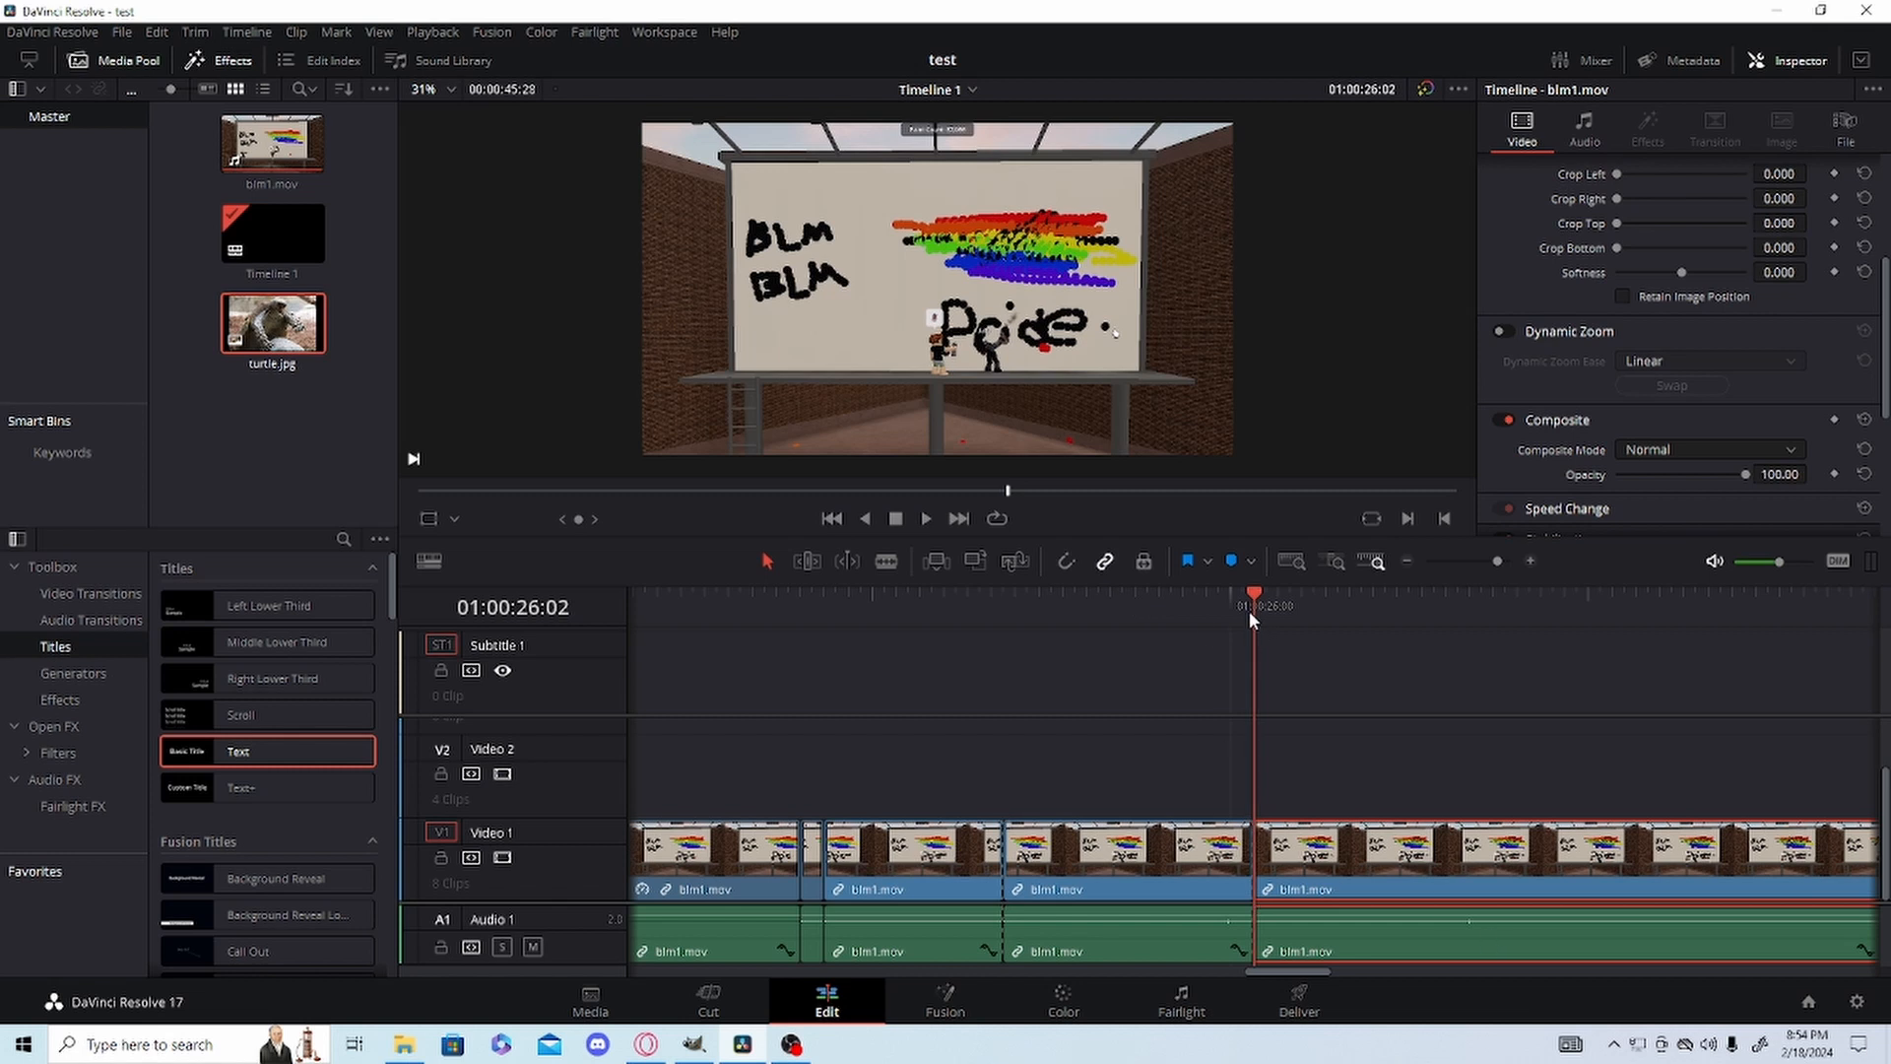
# Enable timeline snapping, snap the playhead to the blm1.mov clip edge at 01:00:25:11 and play on from there.
pyautogui.moveTo(1249, 612); pyautogui.dragTo(1221, 638)
pyautogui.moveTo(1197, 628); pyautogui.dragTo(1002, 642)
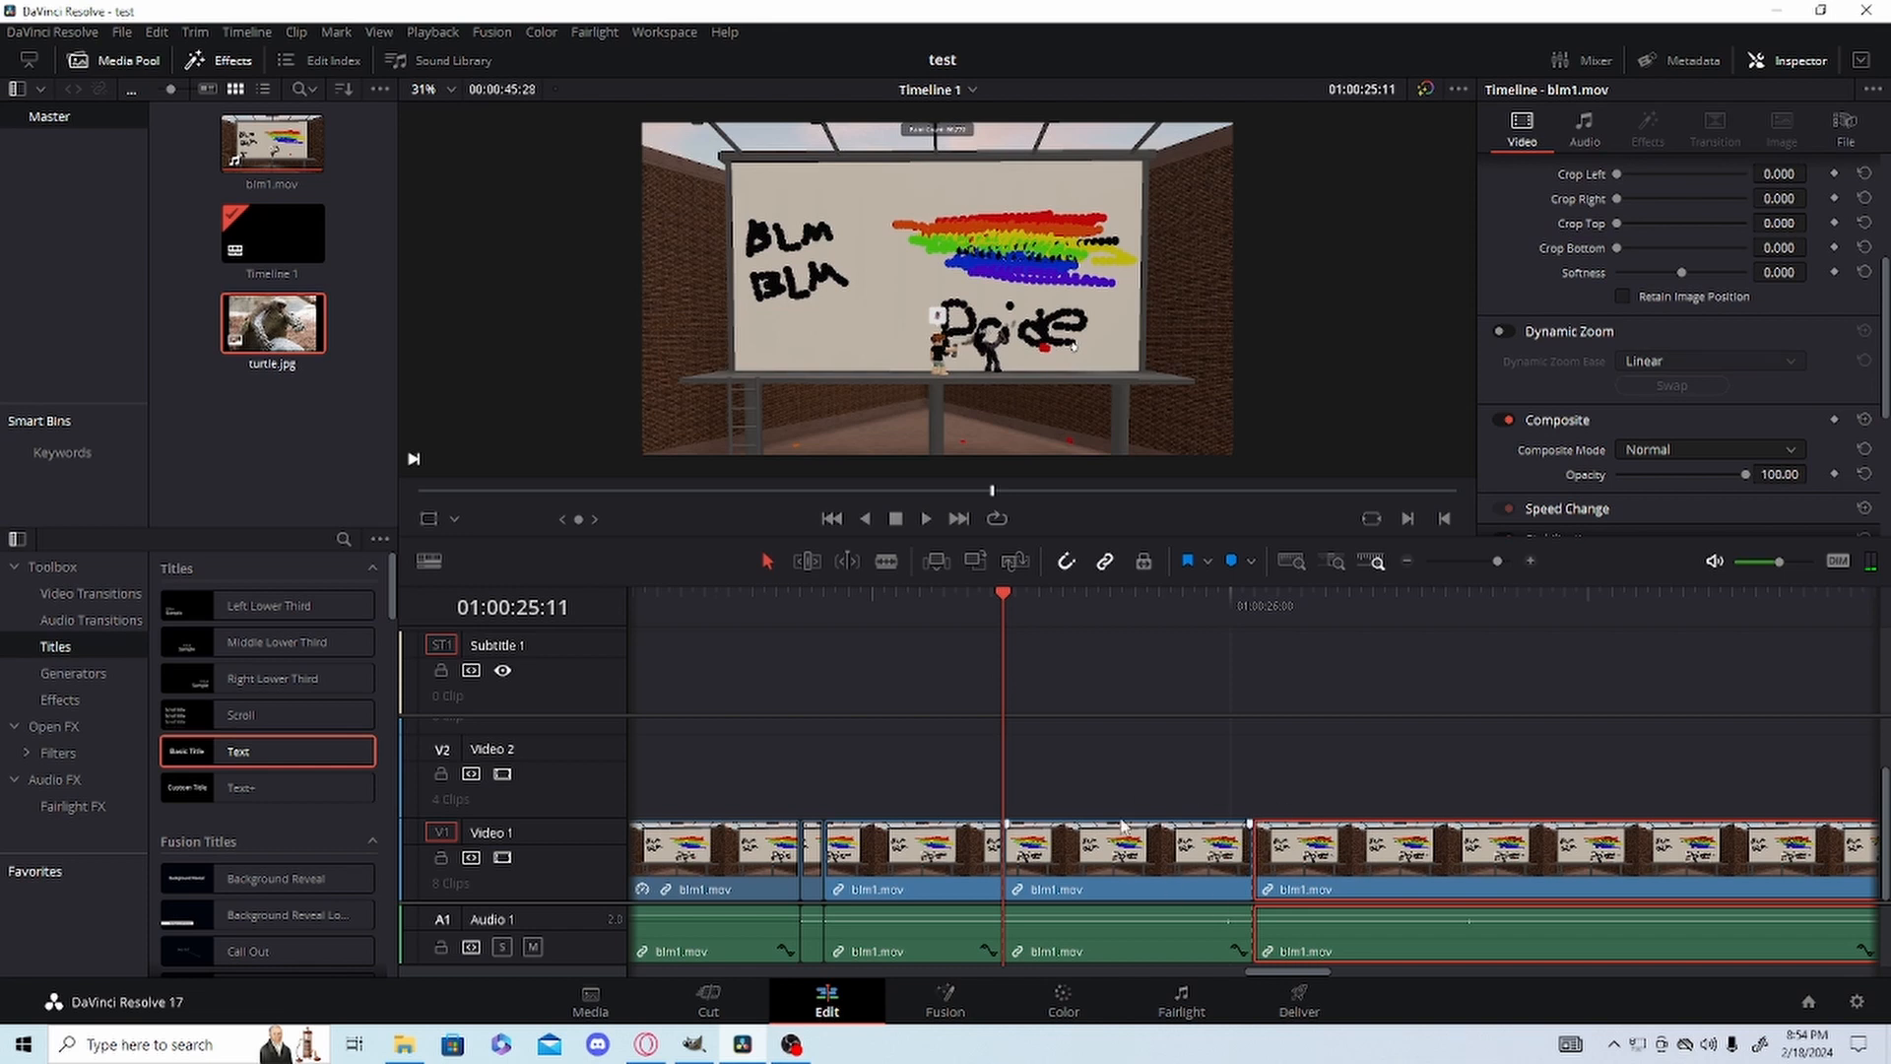
pyautogui.press('space')
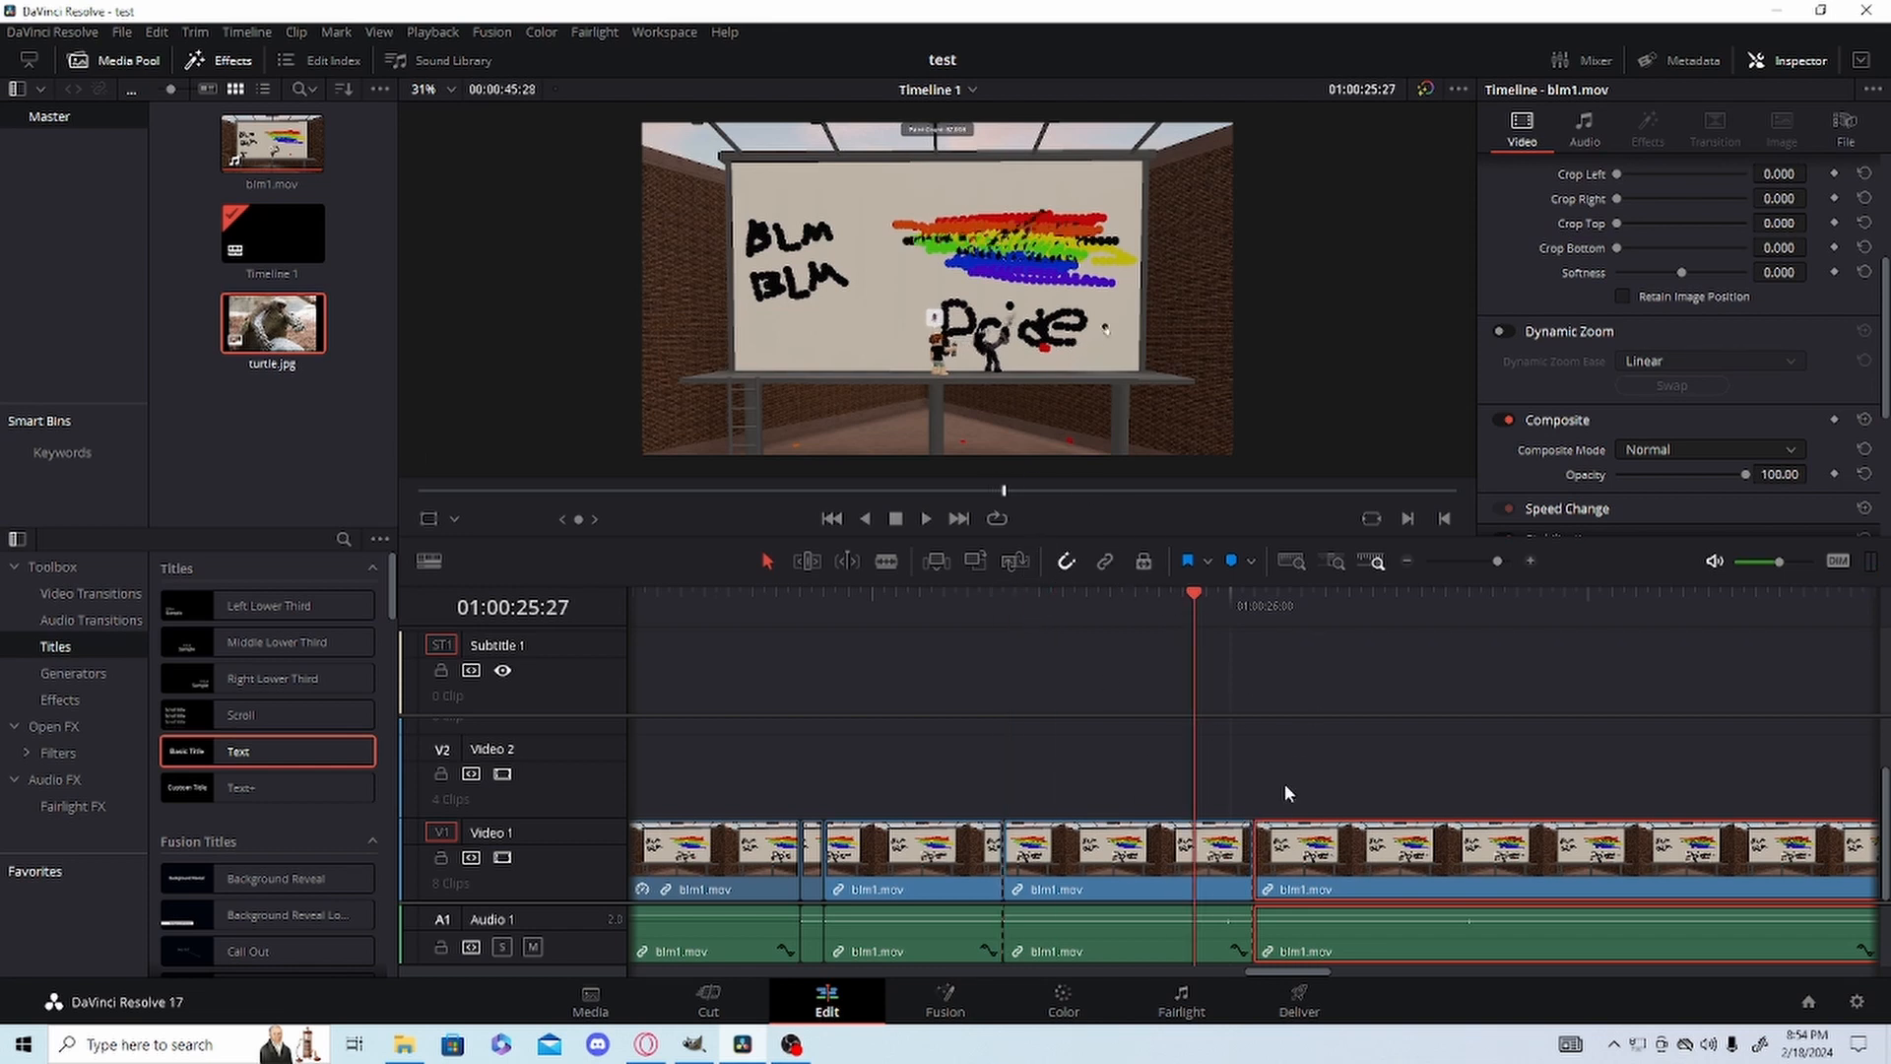
# Select only the audio of the blm1.mov clip starting at 01:00:26:02, raise its volume to 11.82 and save the project.
pyautogui.keyDown('alt'); pyautogui.click(1324, 879); pyautogui.keyUp('alt')
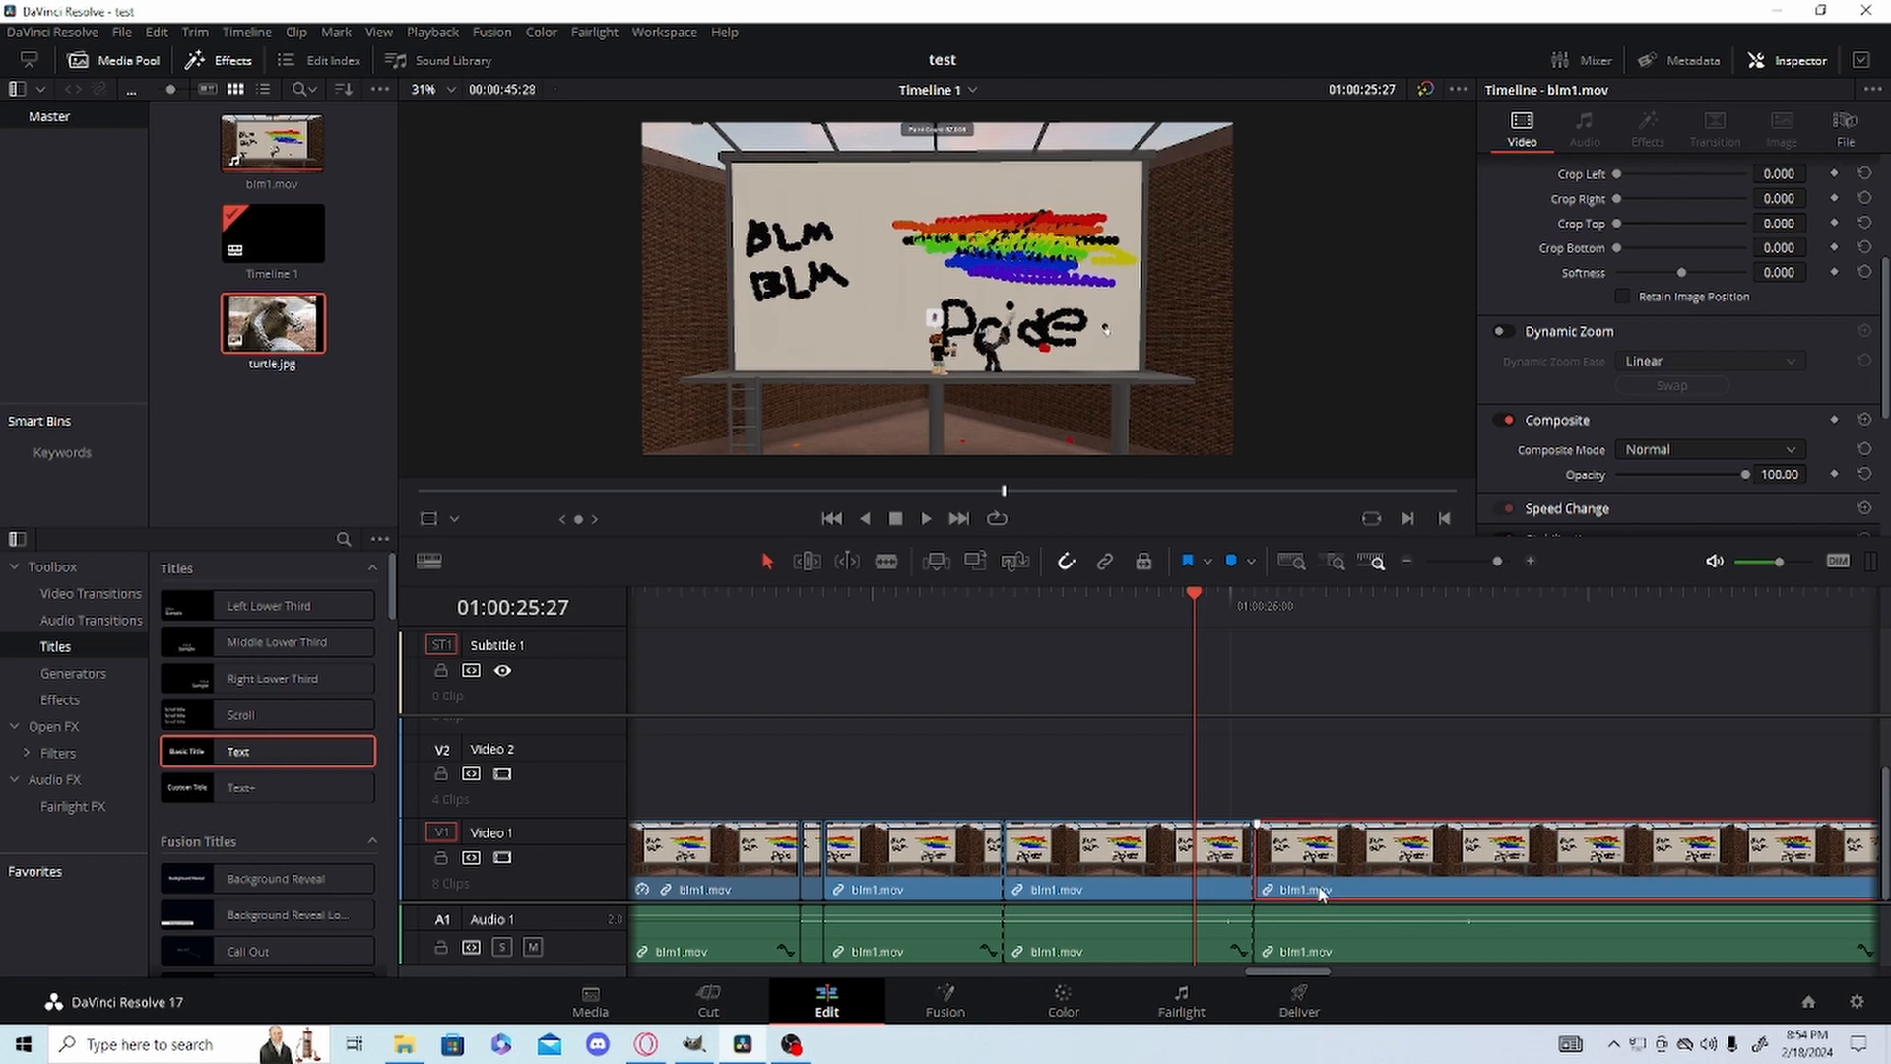
pyautogui.moveTo(1319, 891)
pyautogui.mouseDown()
pyautogui.moveTo(1306, 794)
pyautogui.moveTo(1320, 930)
pyautogui.moveTo(1324, 892)
pyautogui.moveTo(1327, 908)
pyautogui.mouseUp()
pyautogui.click(1377, 960)
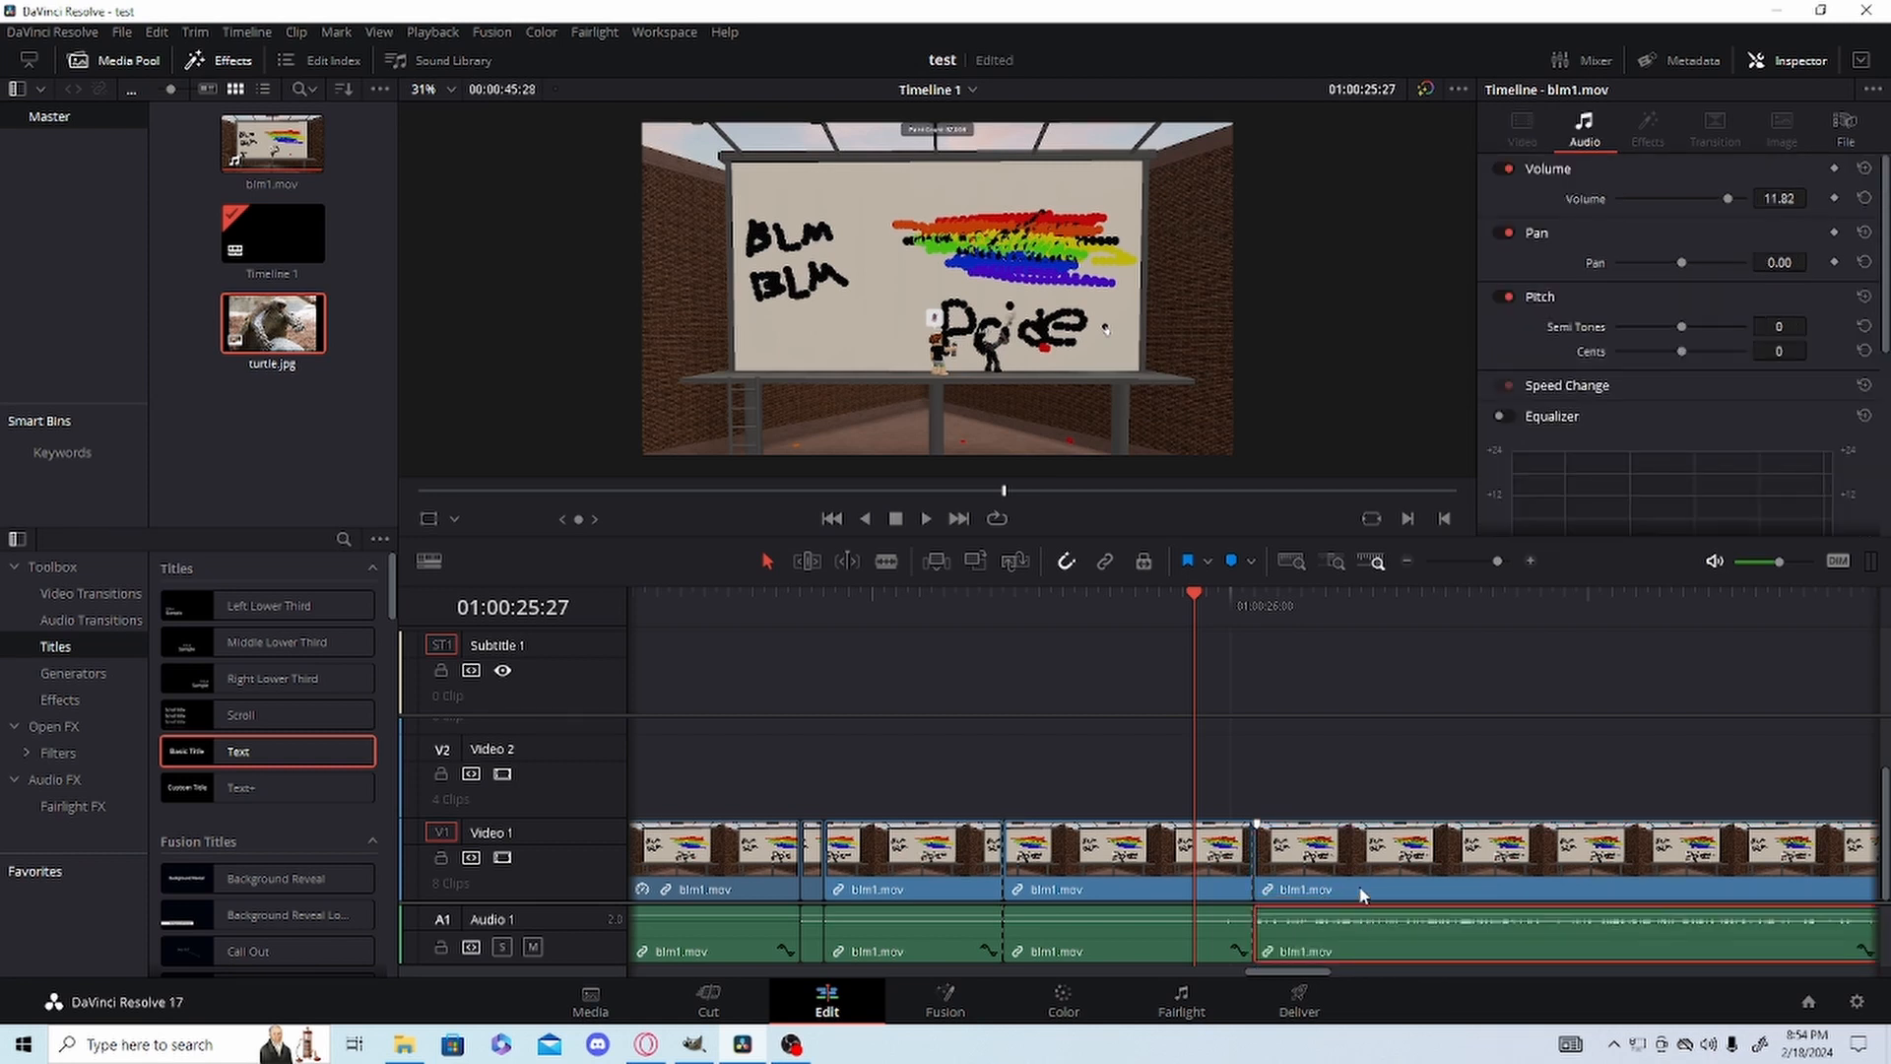
pyautogui.hotkey('ctrl', 's')
# Select the last clip's audio on its own, turn linked selection back on and select the preceding blm1.mov clip with its audio.
pyautogui.rightClick(1327, 866)
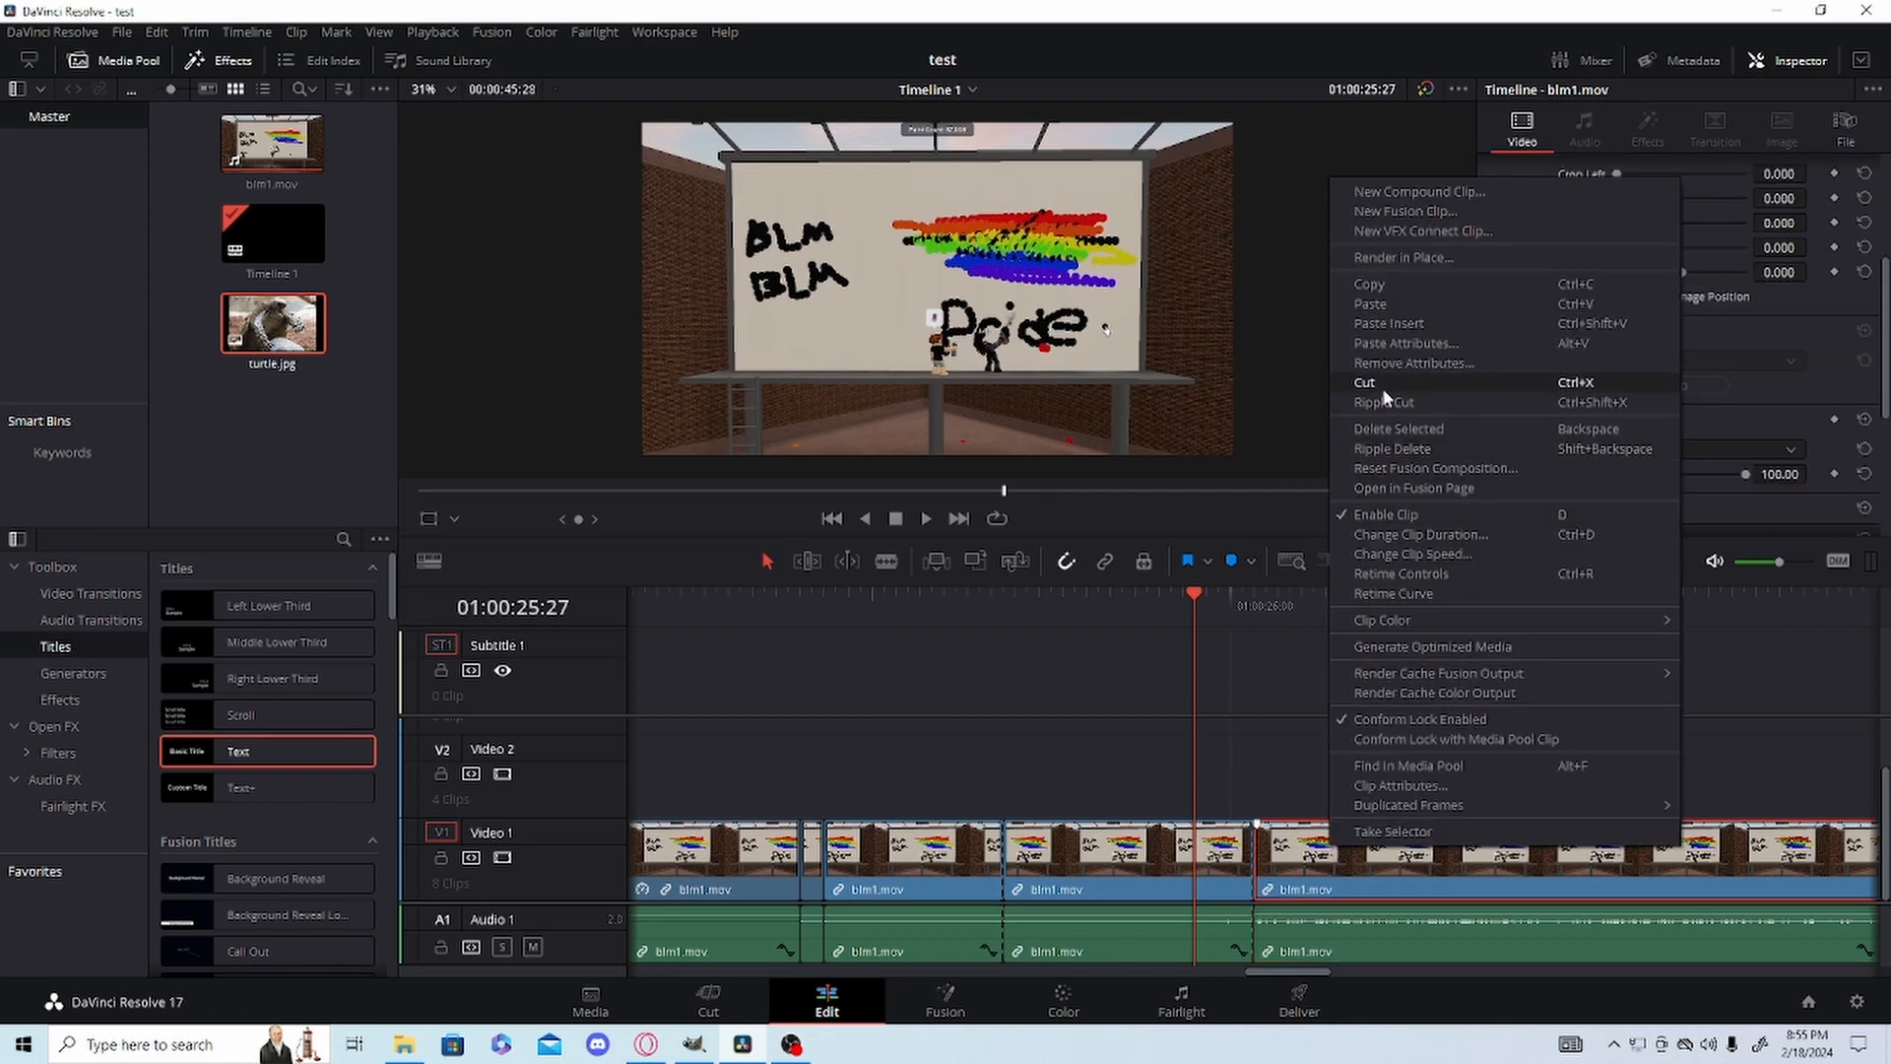
pyautogui.click(1200, 729)
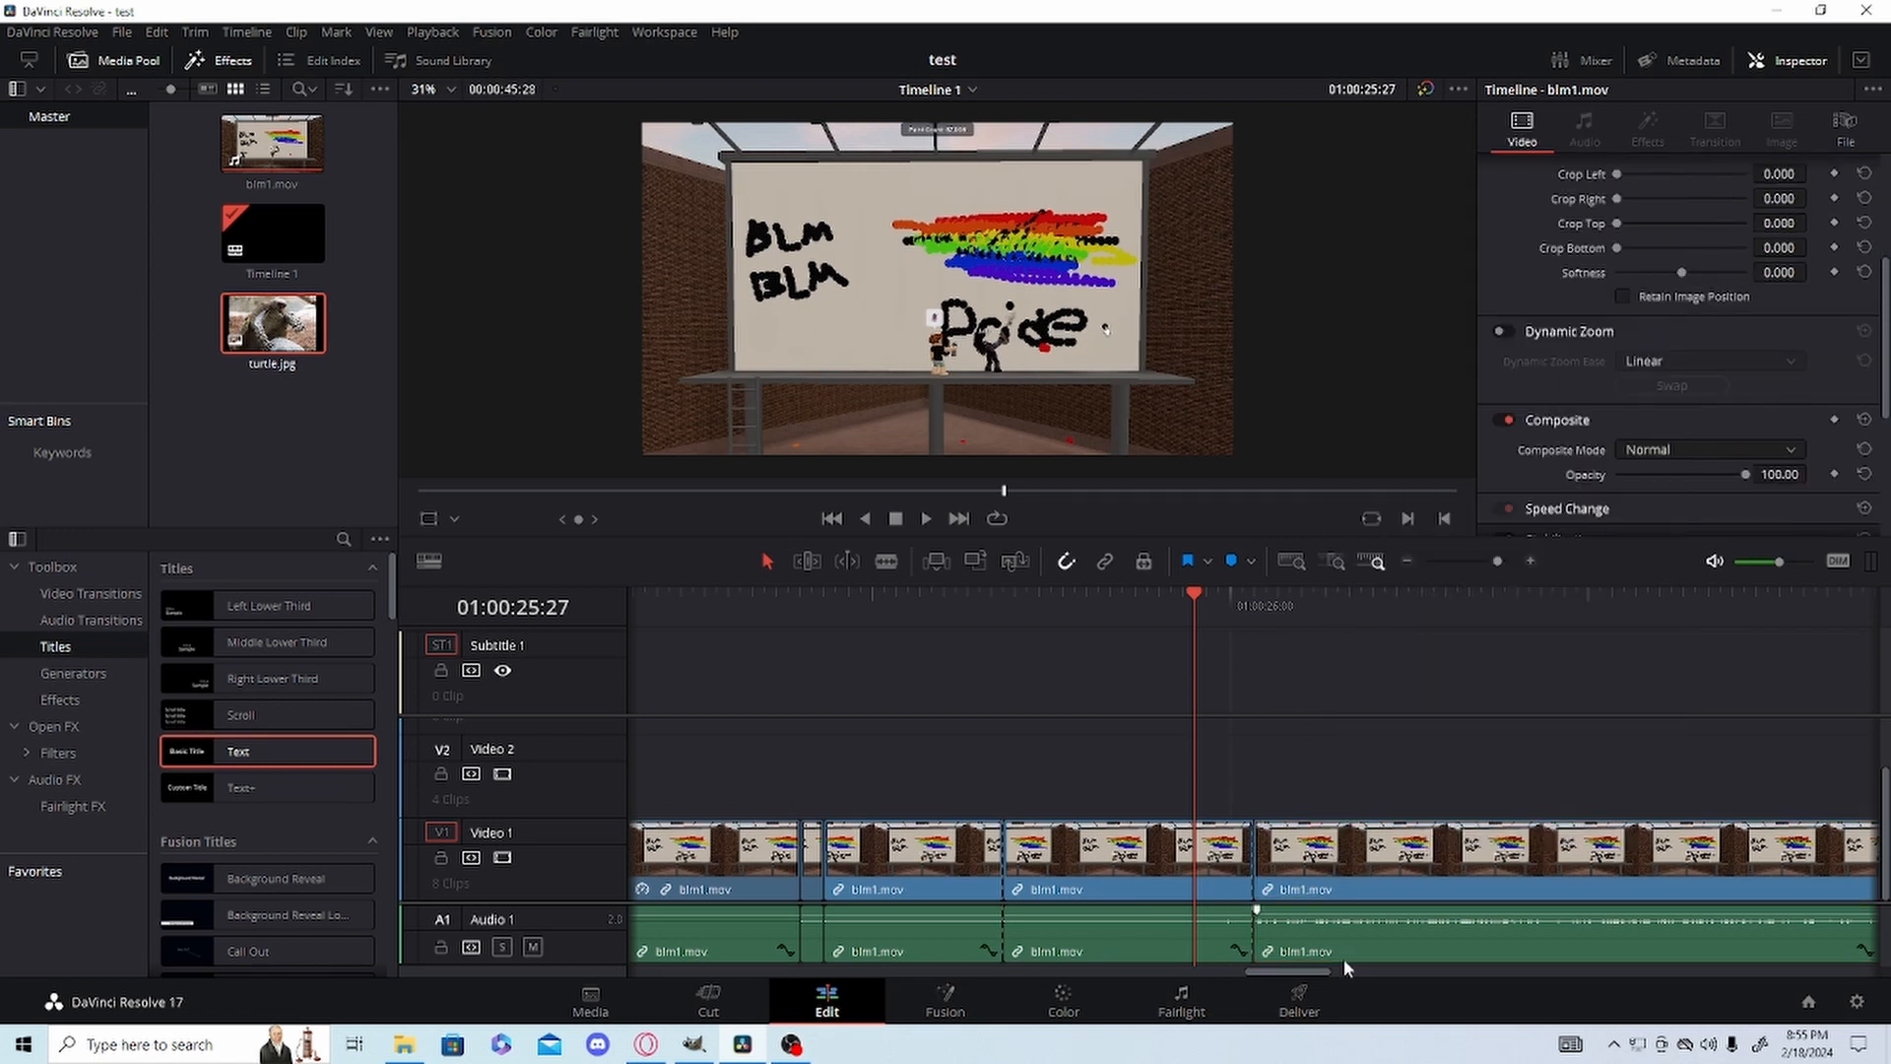
pyautogui.moveTo(1336, 961); pyautogui.dragTo(1353, 924)
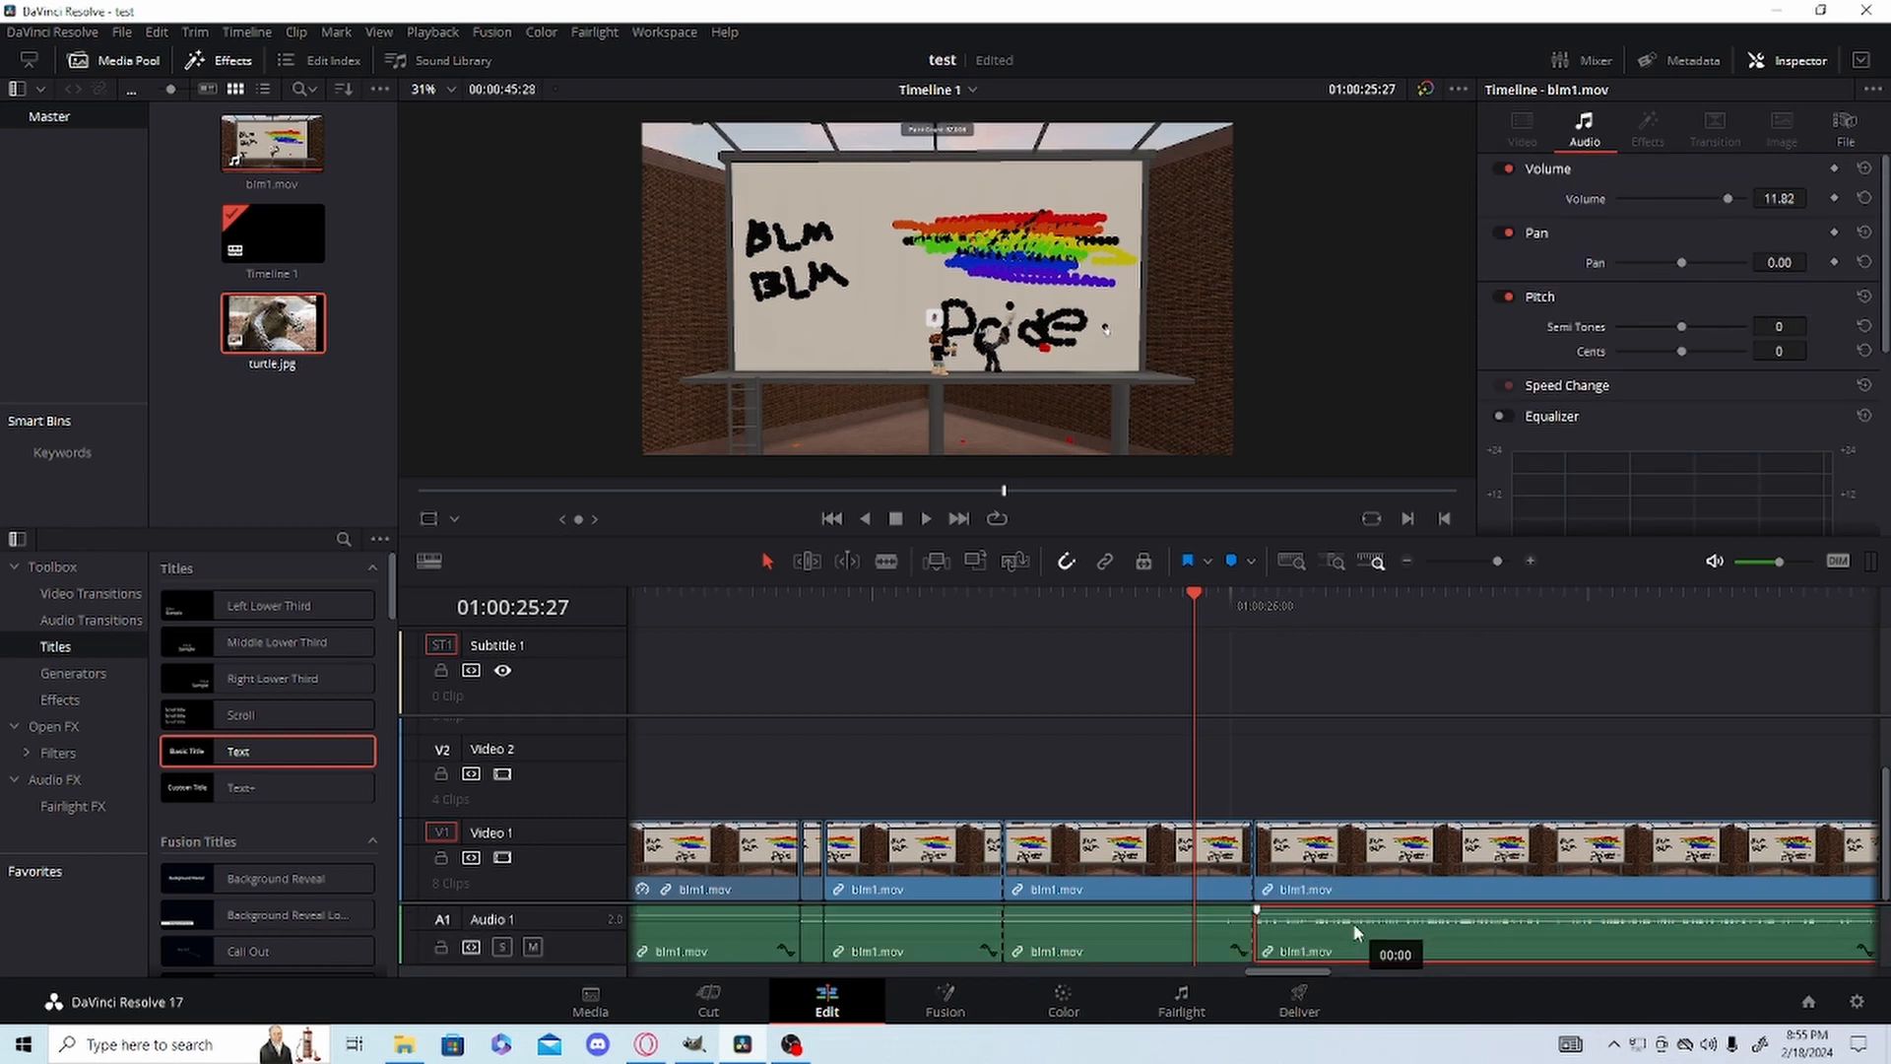
pyautogui.click(1107, 563)
pyautogui.click(1036, 839)
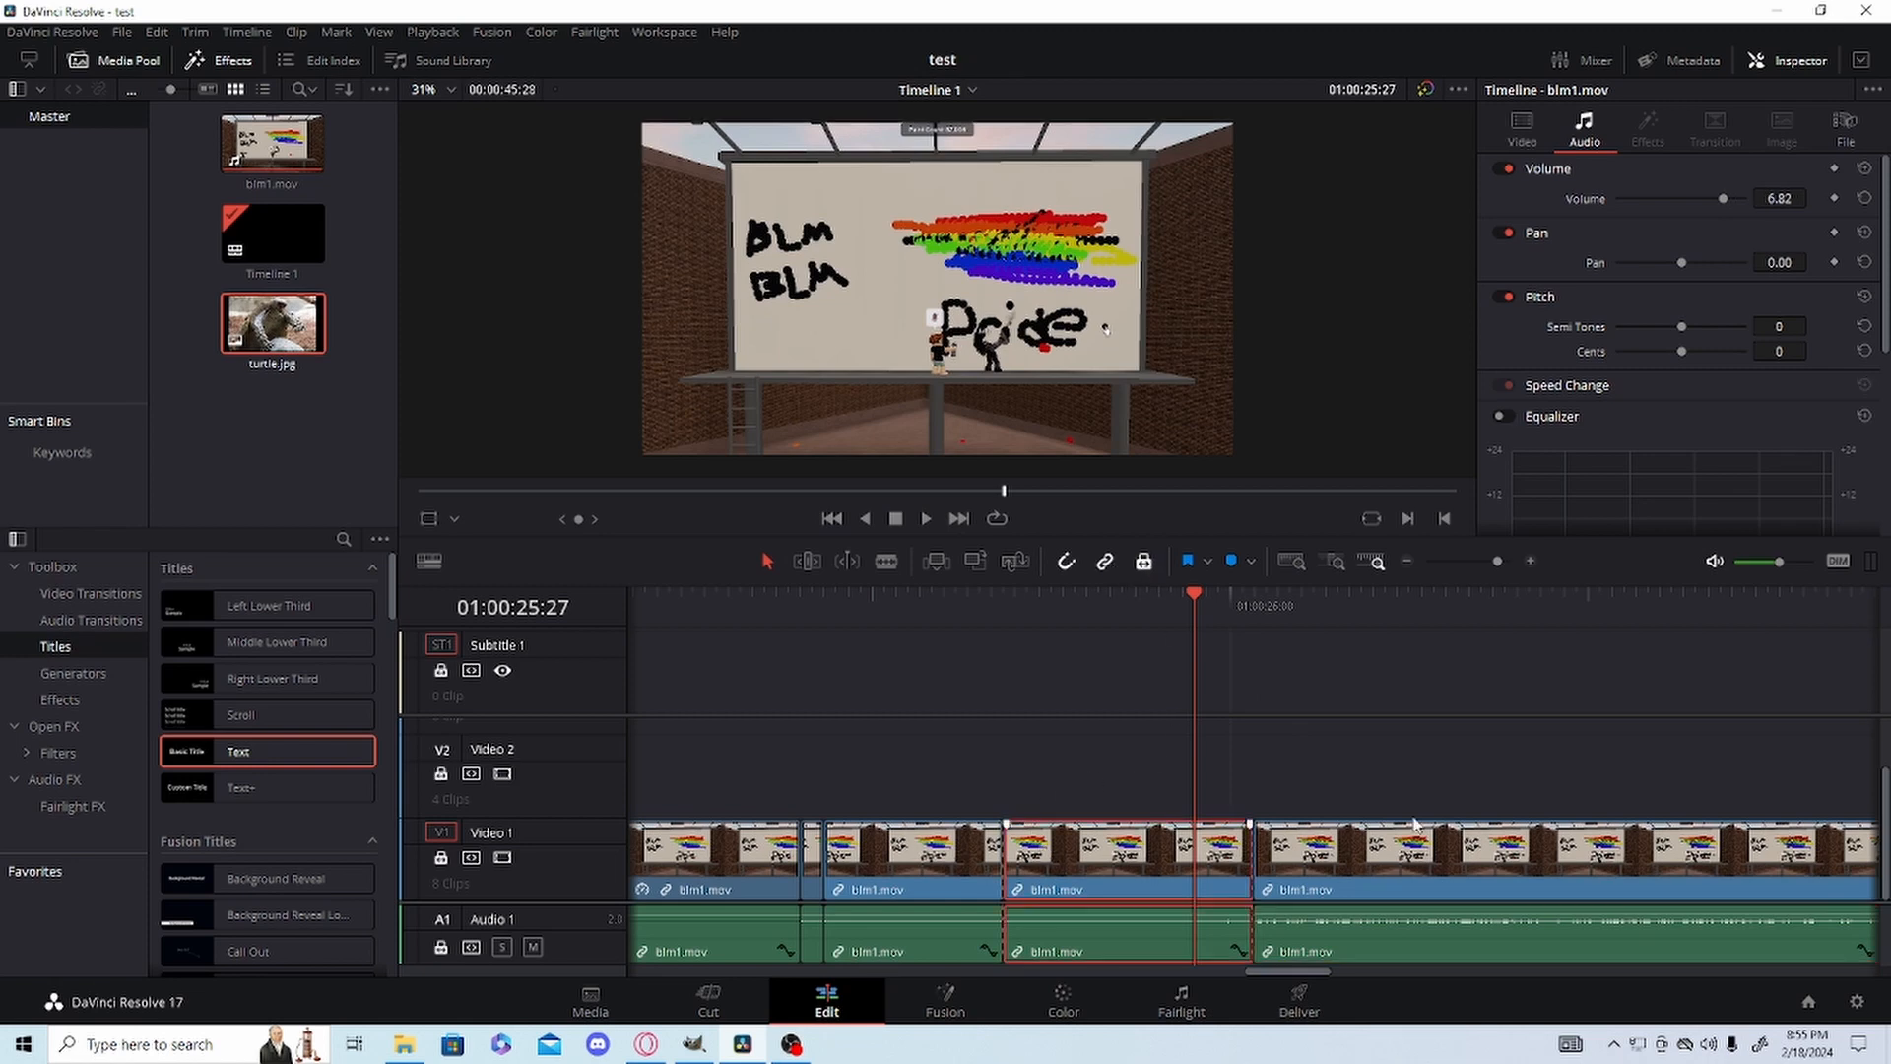
# Test the cut and neighbouring clips at 01:00:26:02 with position lock on, and turn position lock off.
pyautogui.moveTo(1253, 836); pyautogui.dragTo(1261, 813)
pyautogui.click(1216, 857)
pyautogui.click(1359, 857)
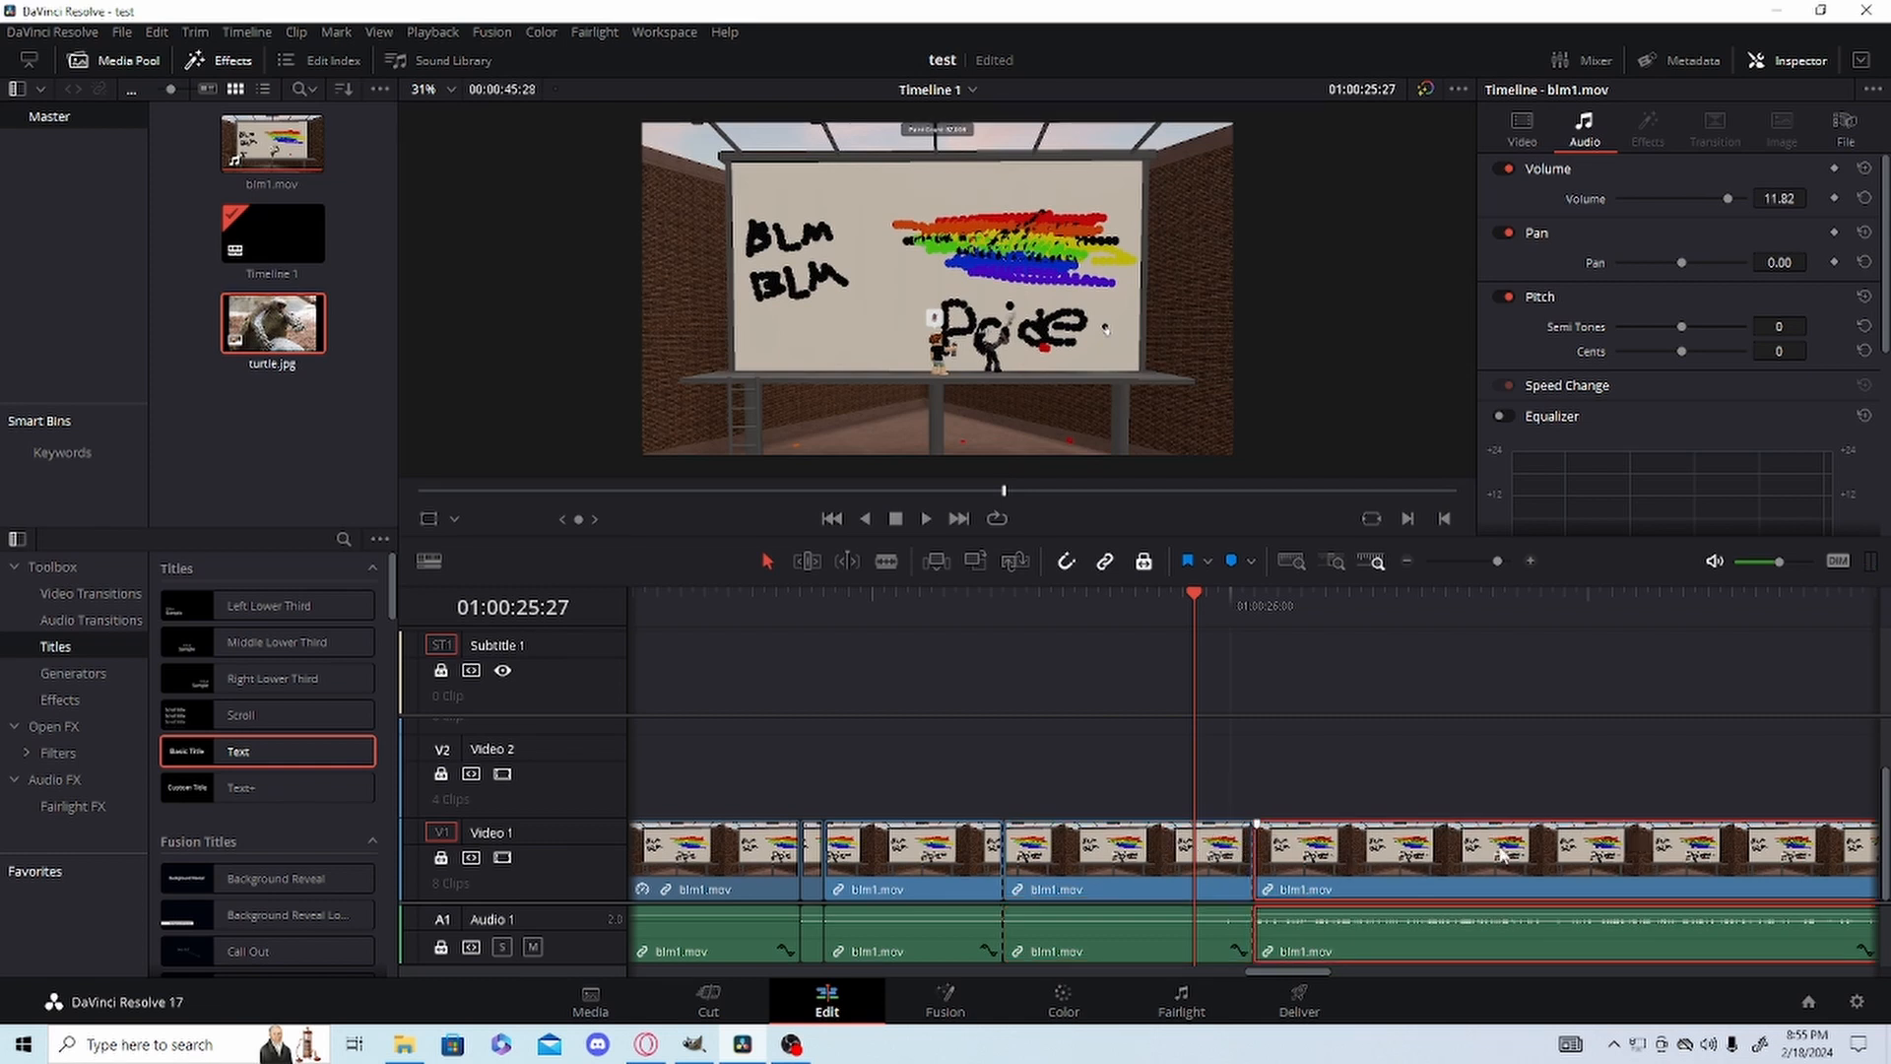
pyautogui.click(1142, 563)
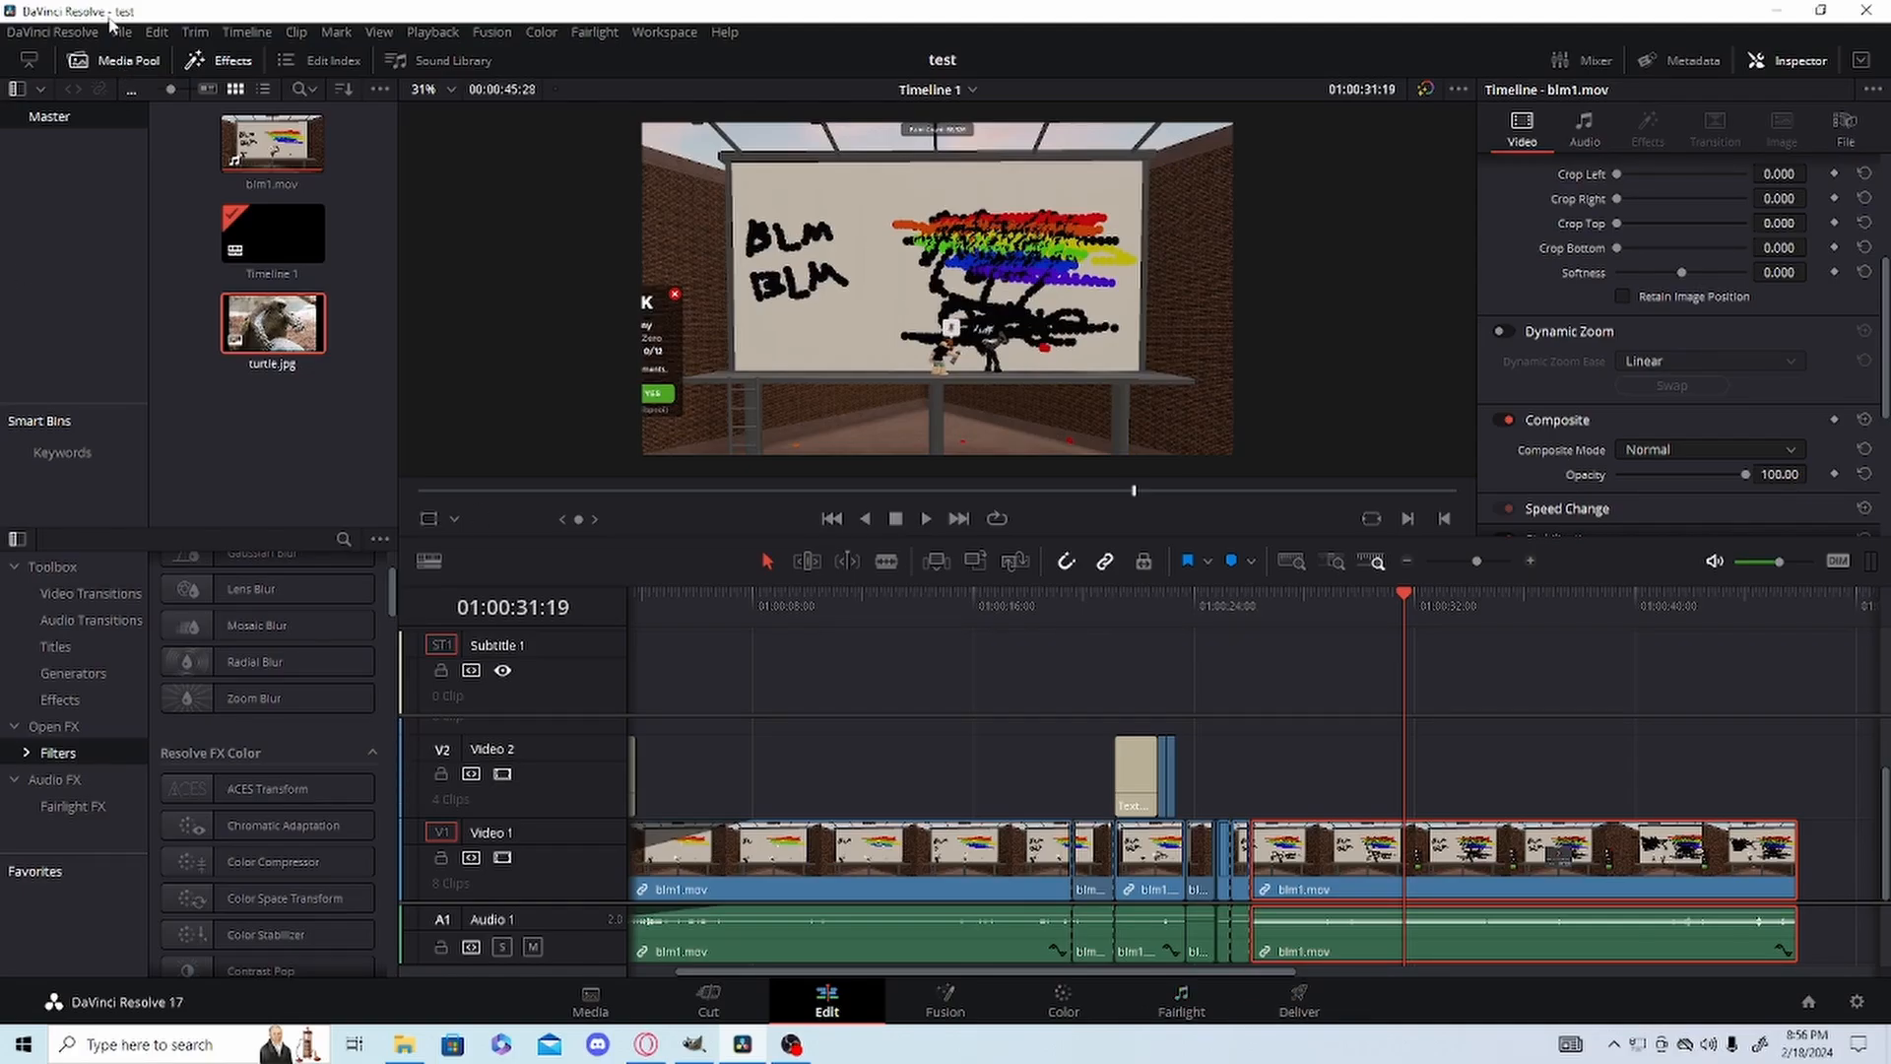
pyautogui.click(121, 32)
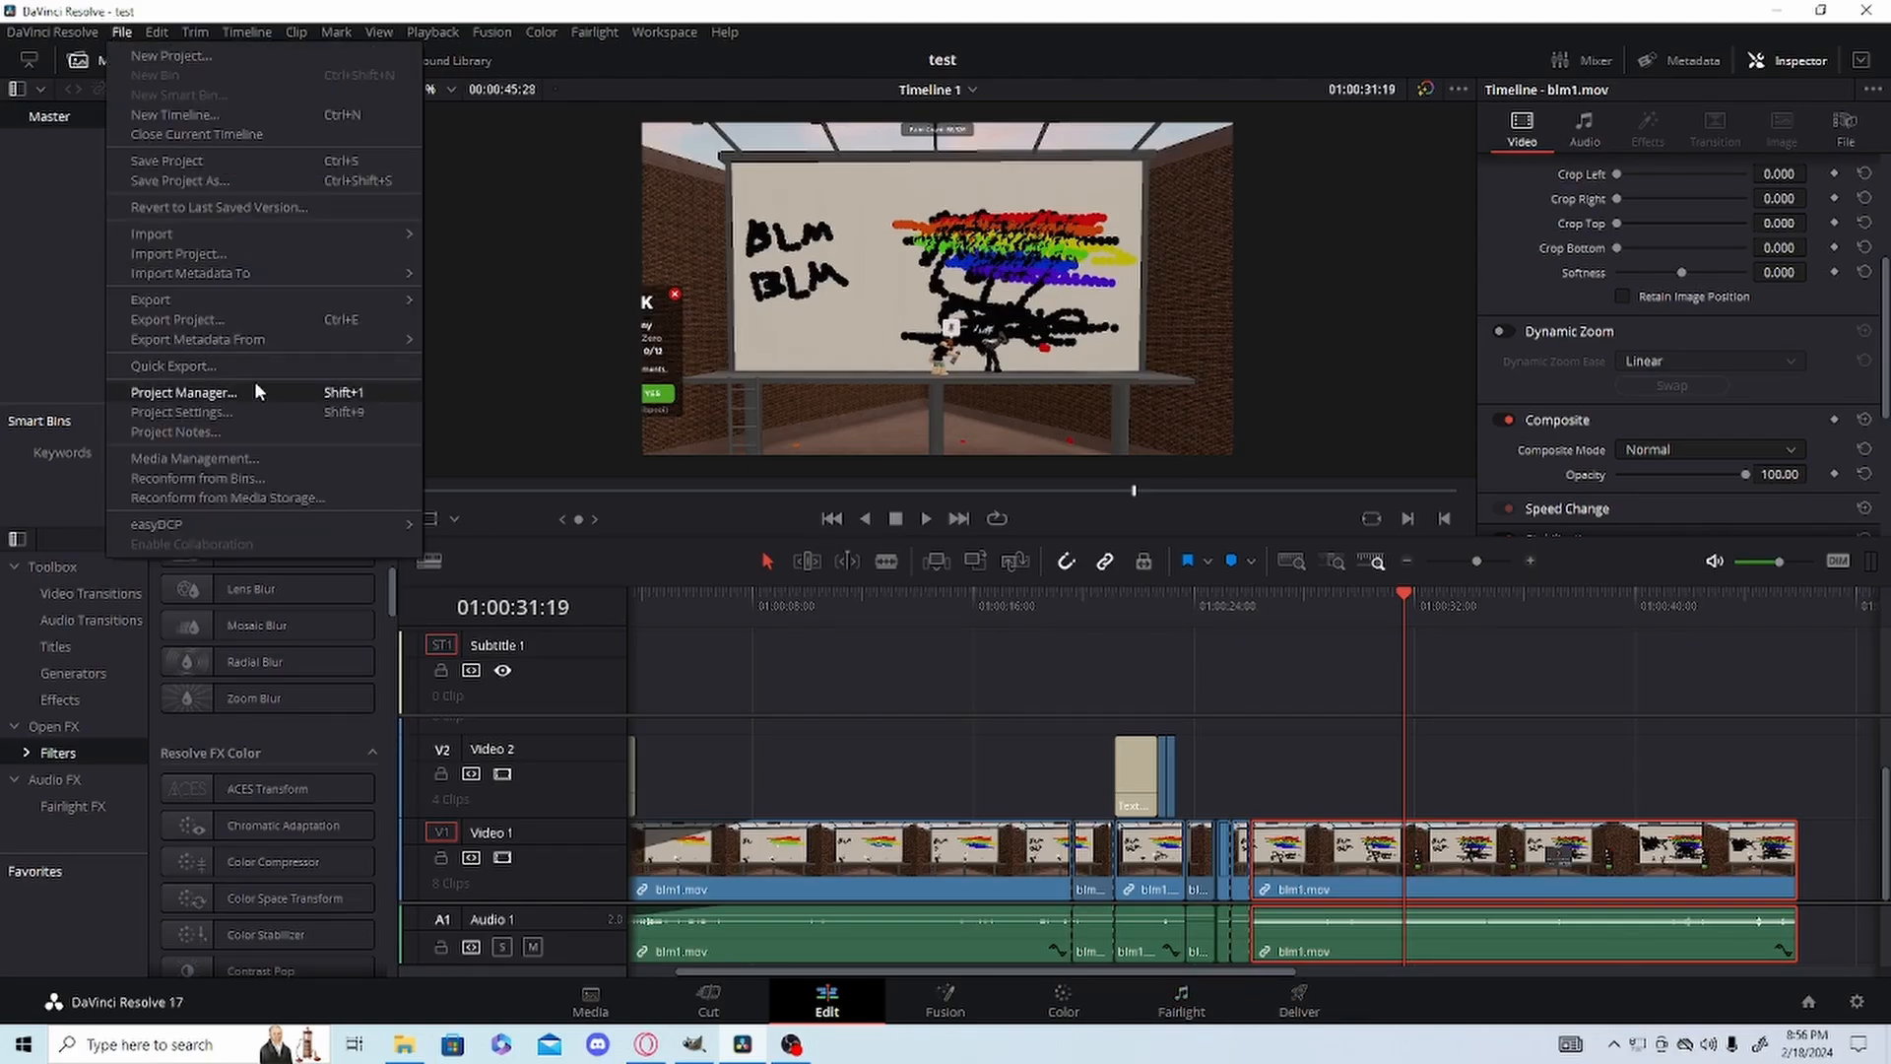
pyautogui.moveTo(117, 35)
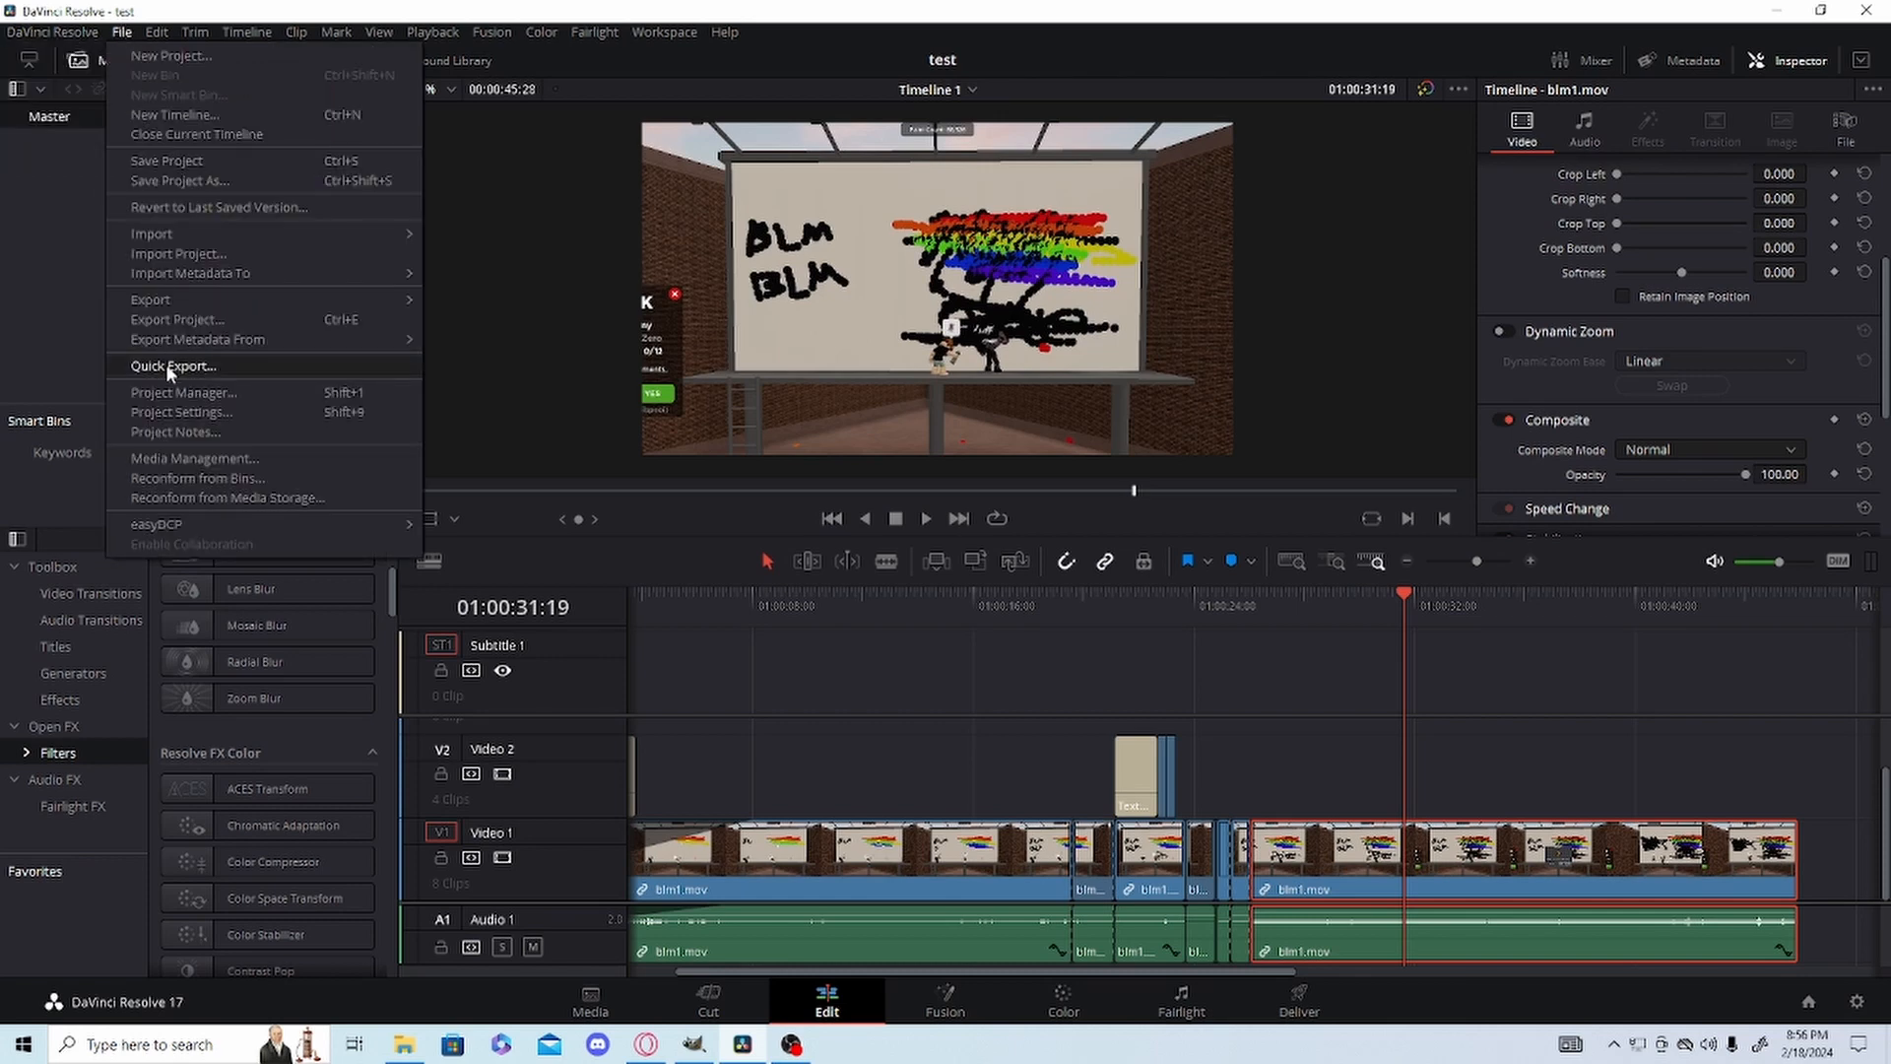
pyautogui.click(171, 391)
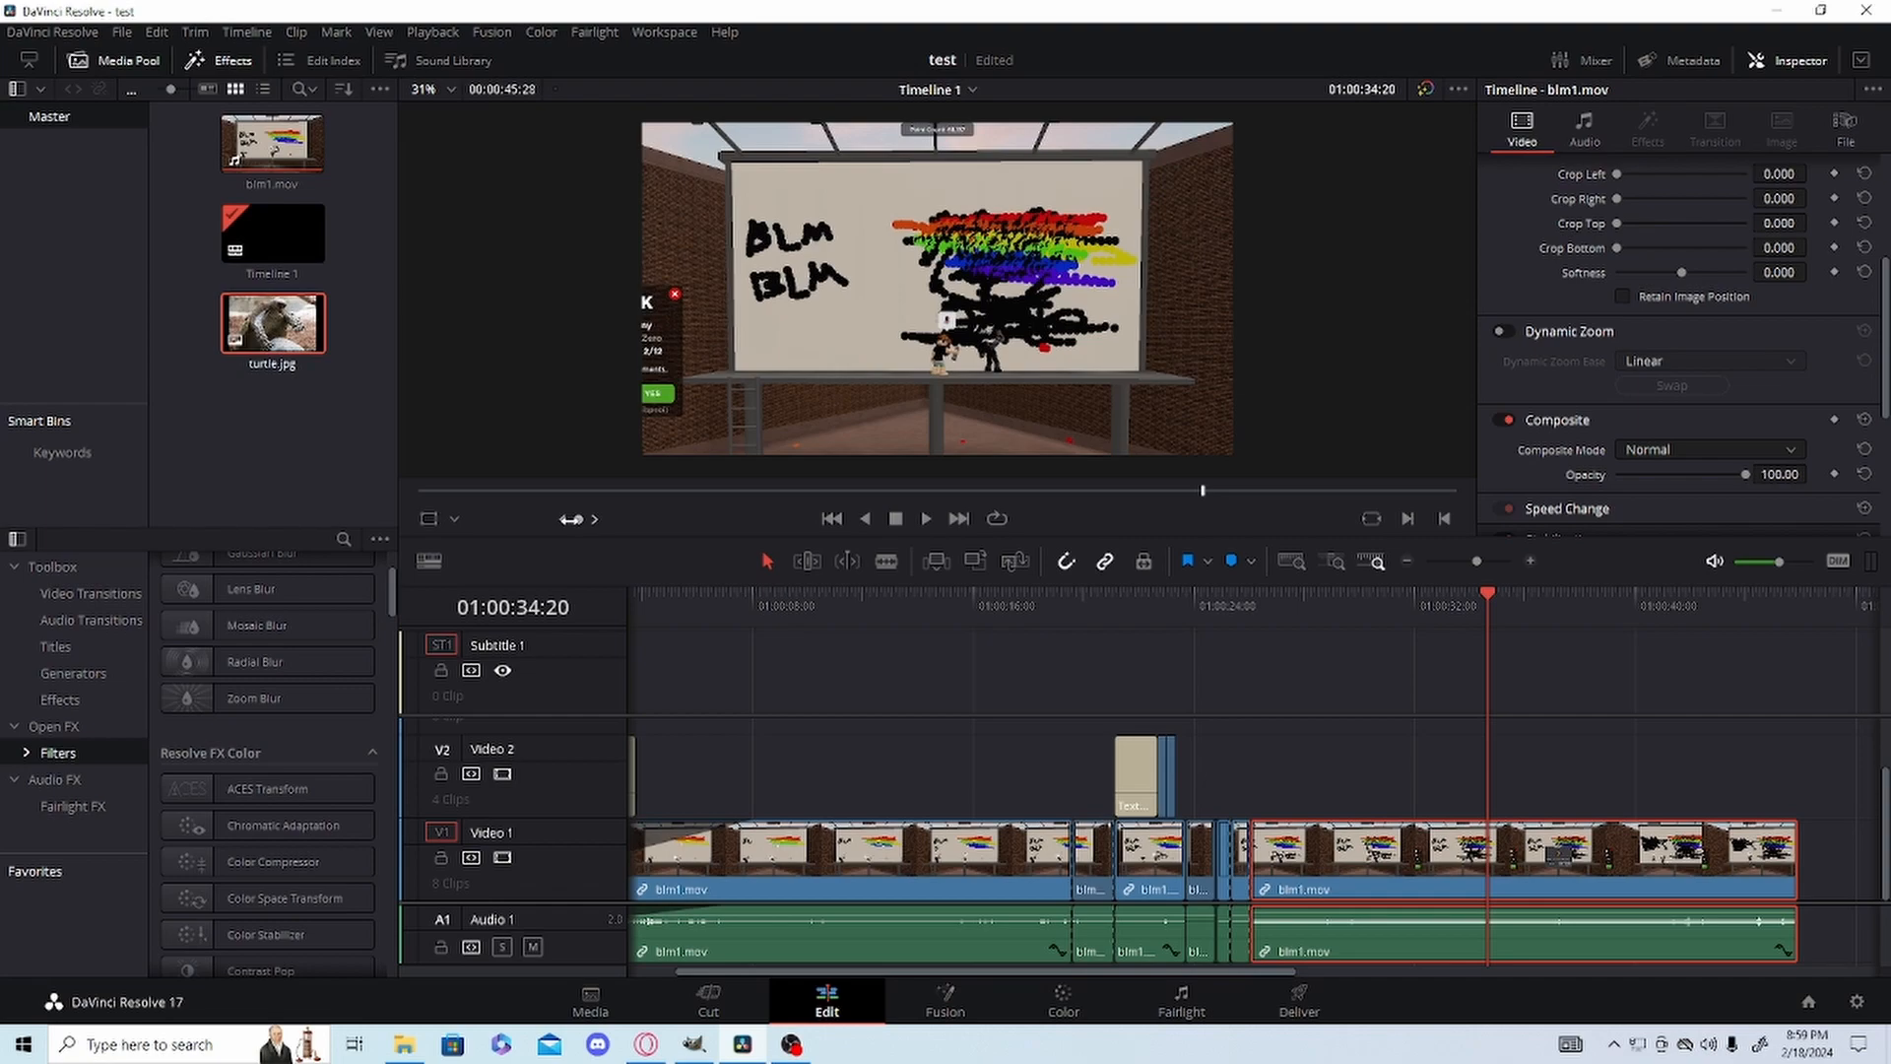
# Open the Video and Audio I/O preferences and set the audio input device to Microphone (VMICRGB02).
pyautogui.click(52, 31)
pyautogui.click(105, 125)
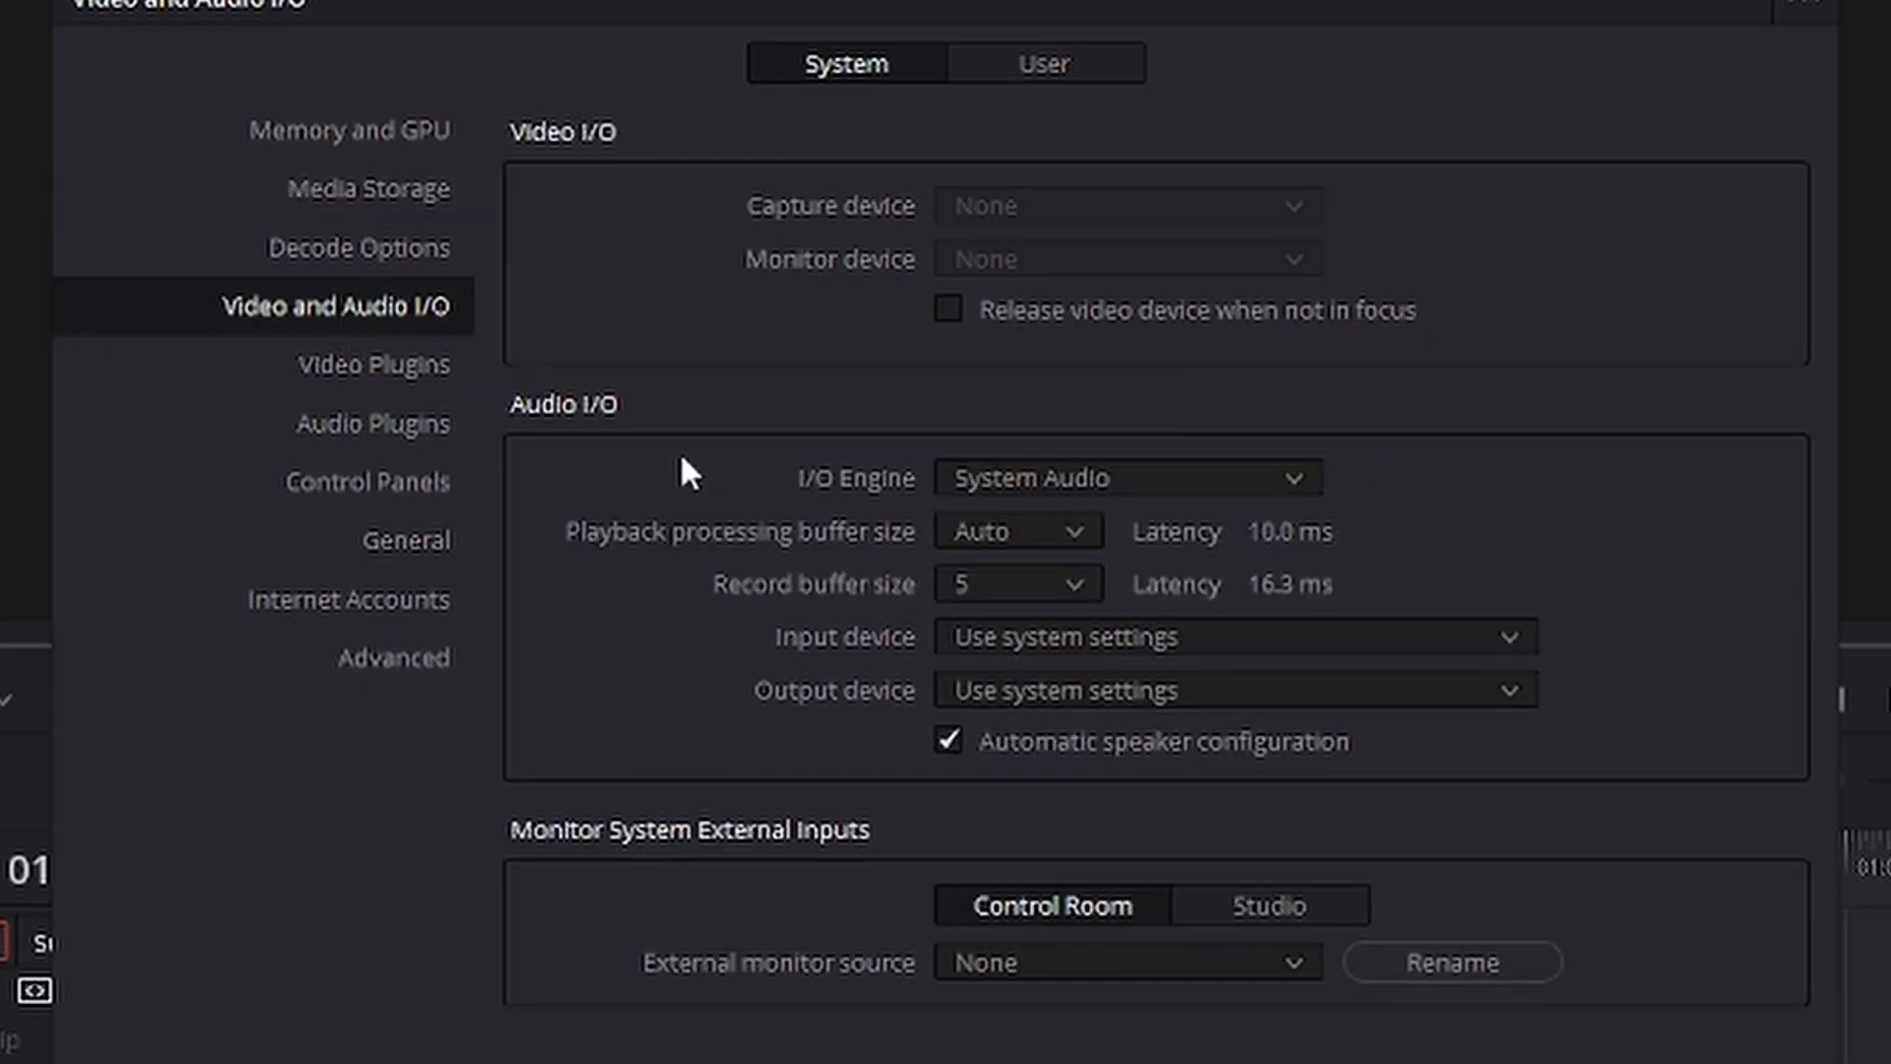
pyautogui.click(1060, 637)
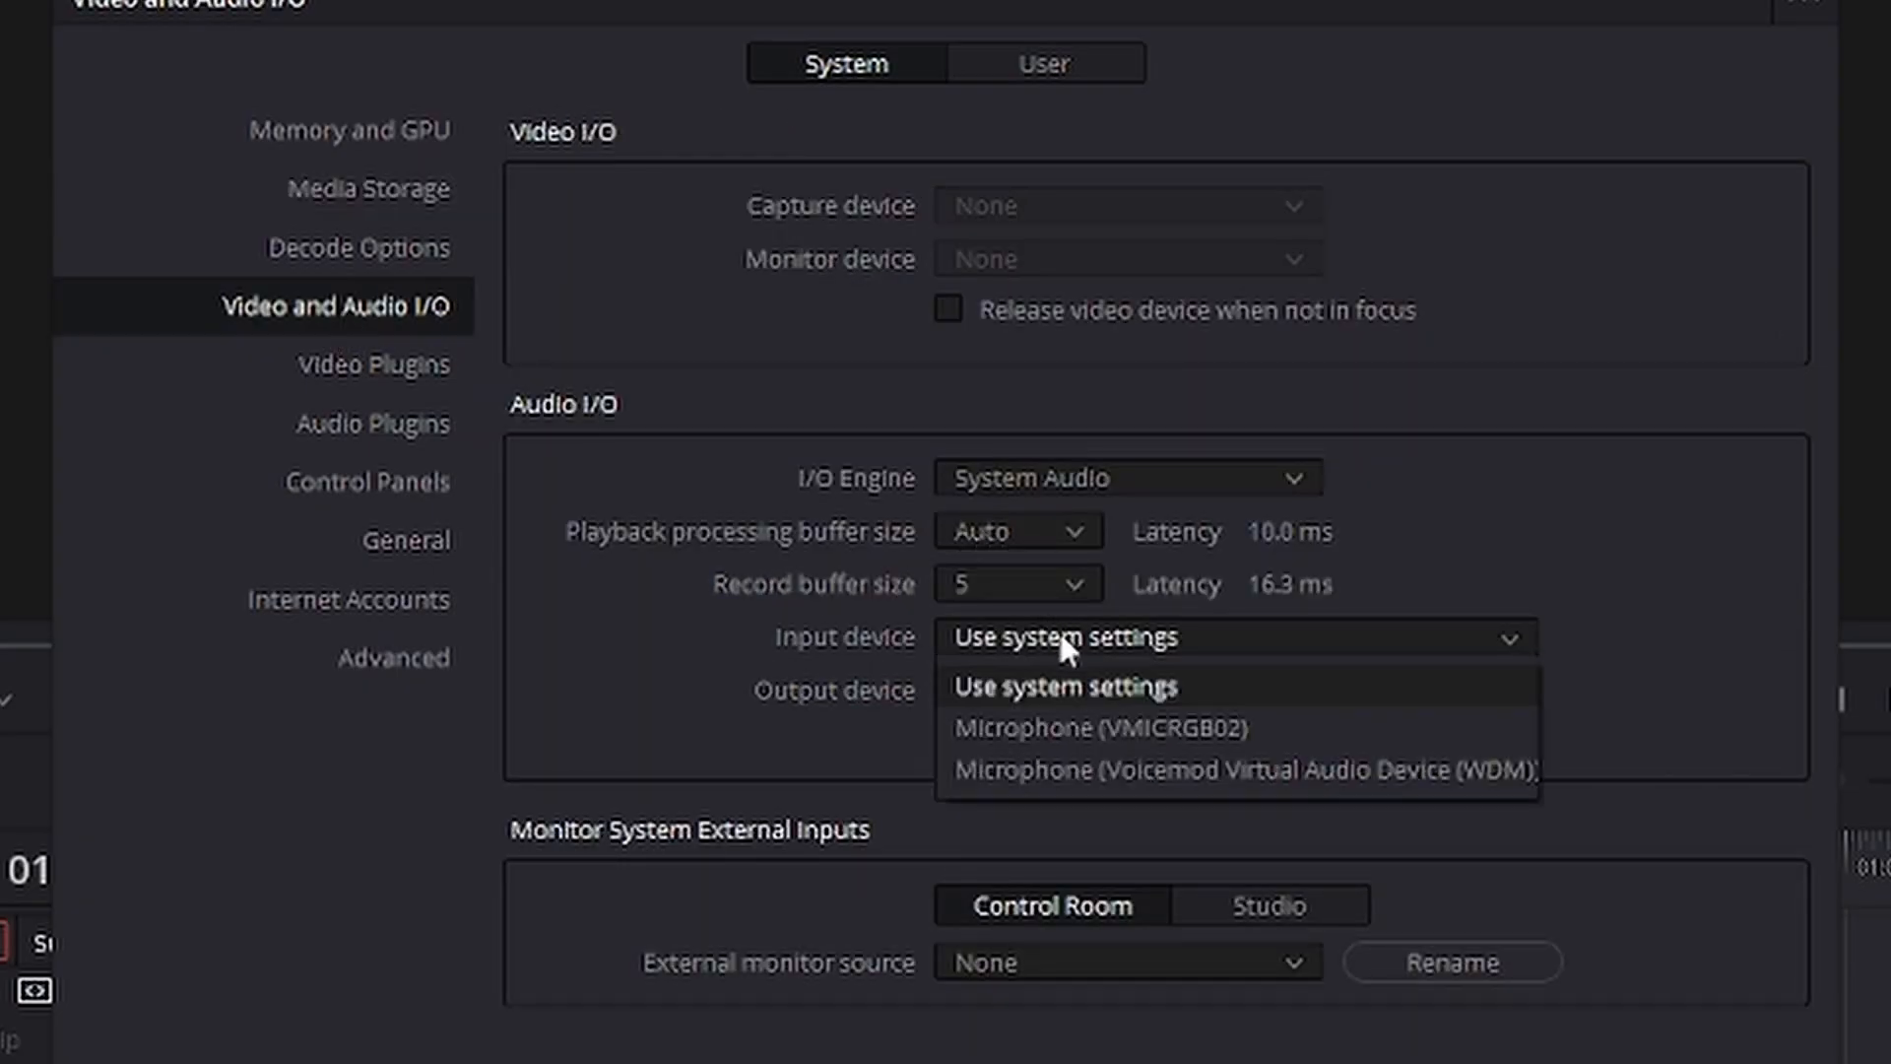
pyautogui.click(1093, 727)
# Set the audio output device to Realtek HD Audio 2nd output (Realtek(R) Audio) and save the preferences.
pyautogui.click(1091, 692)
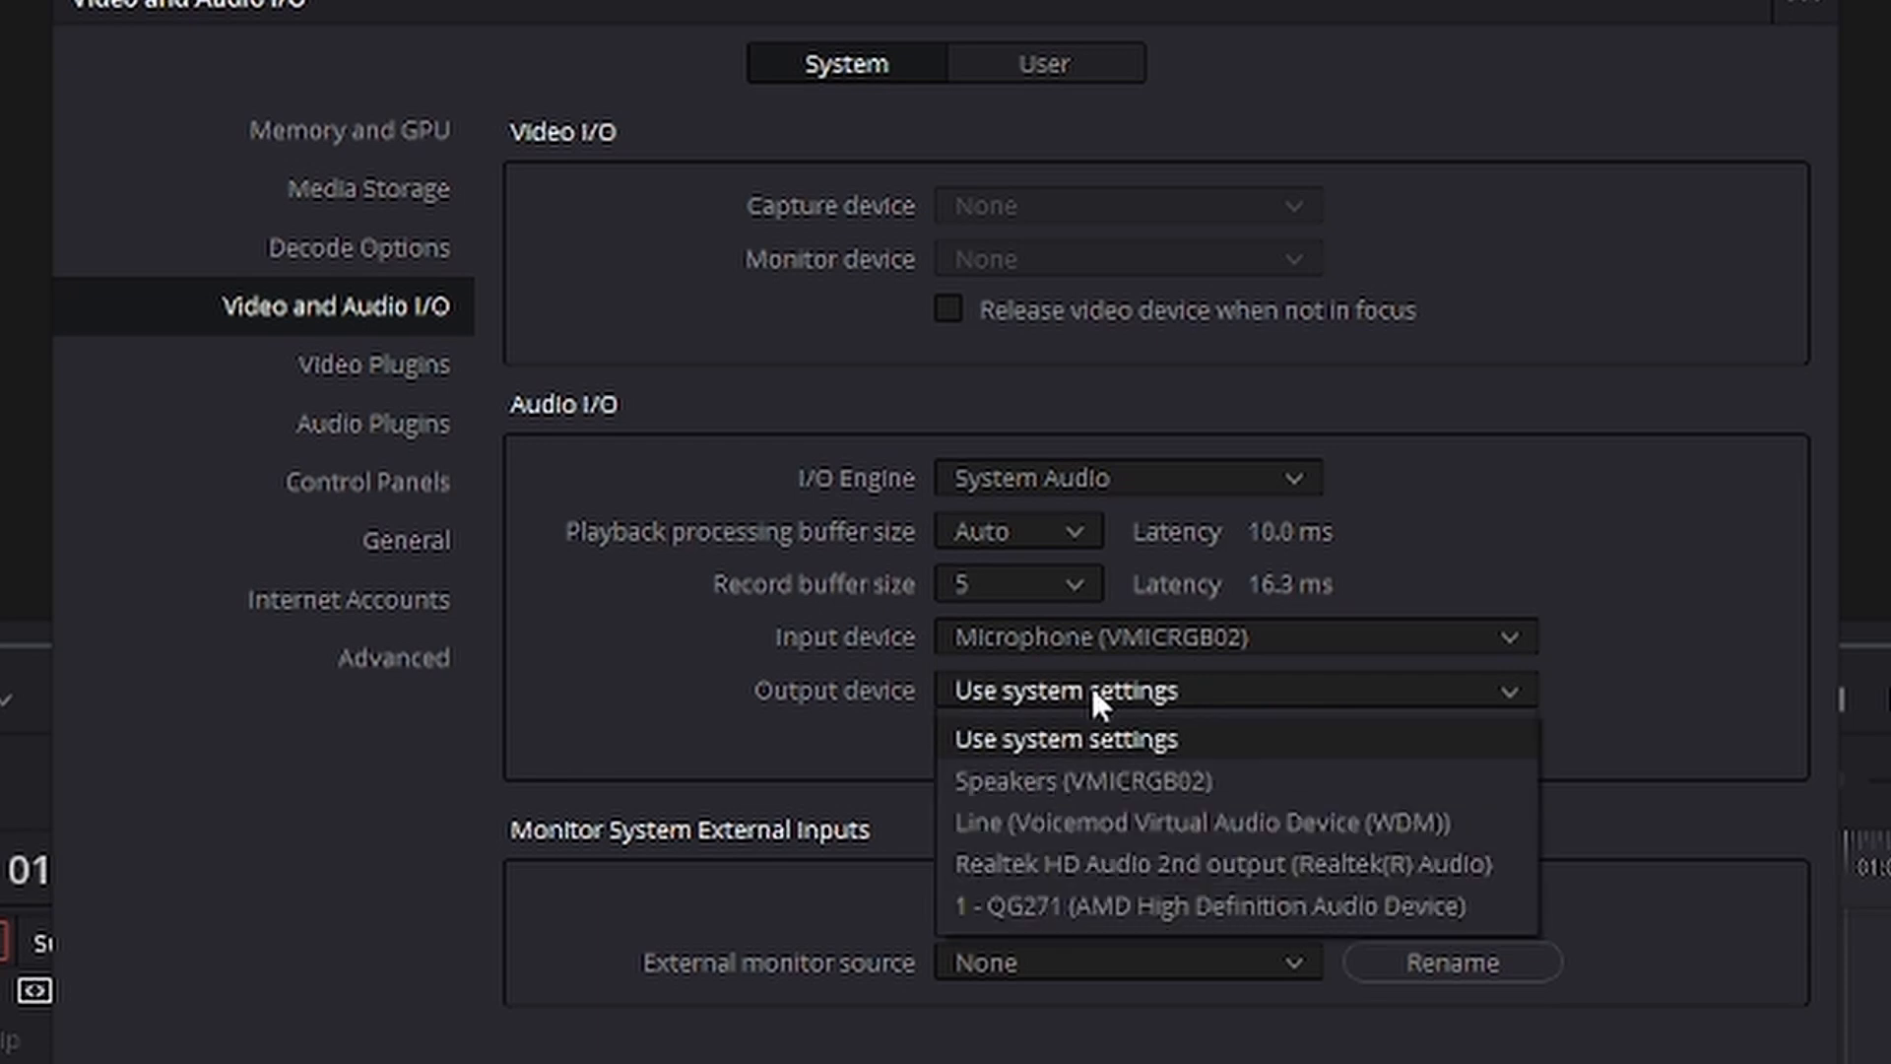
pyautogui.click(1070, 782)
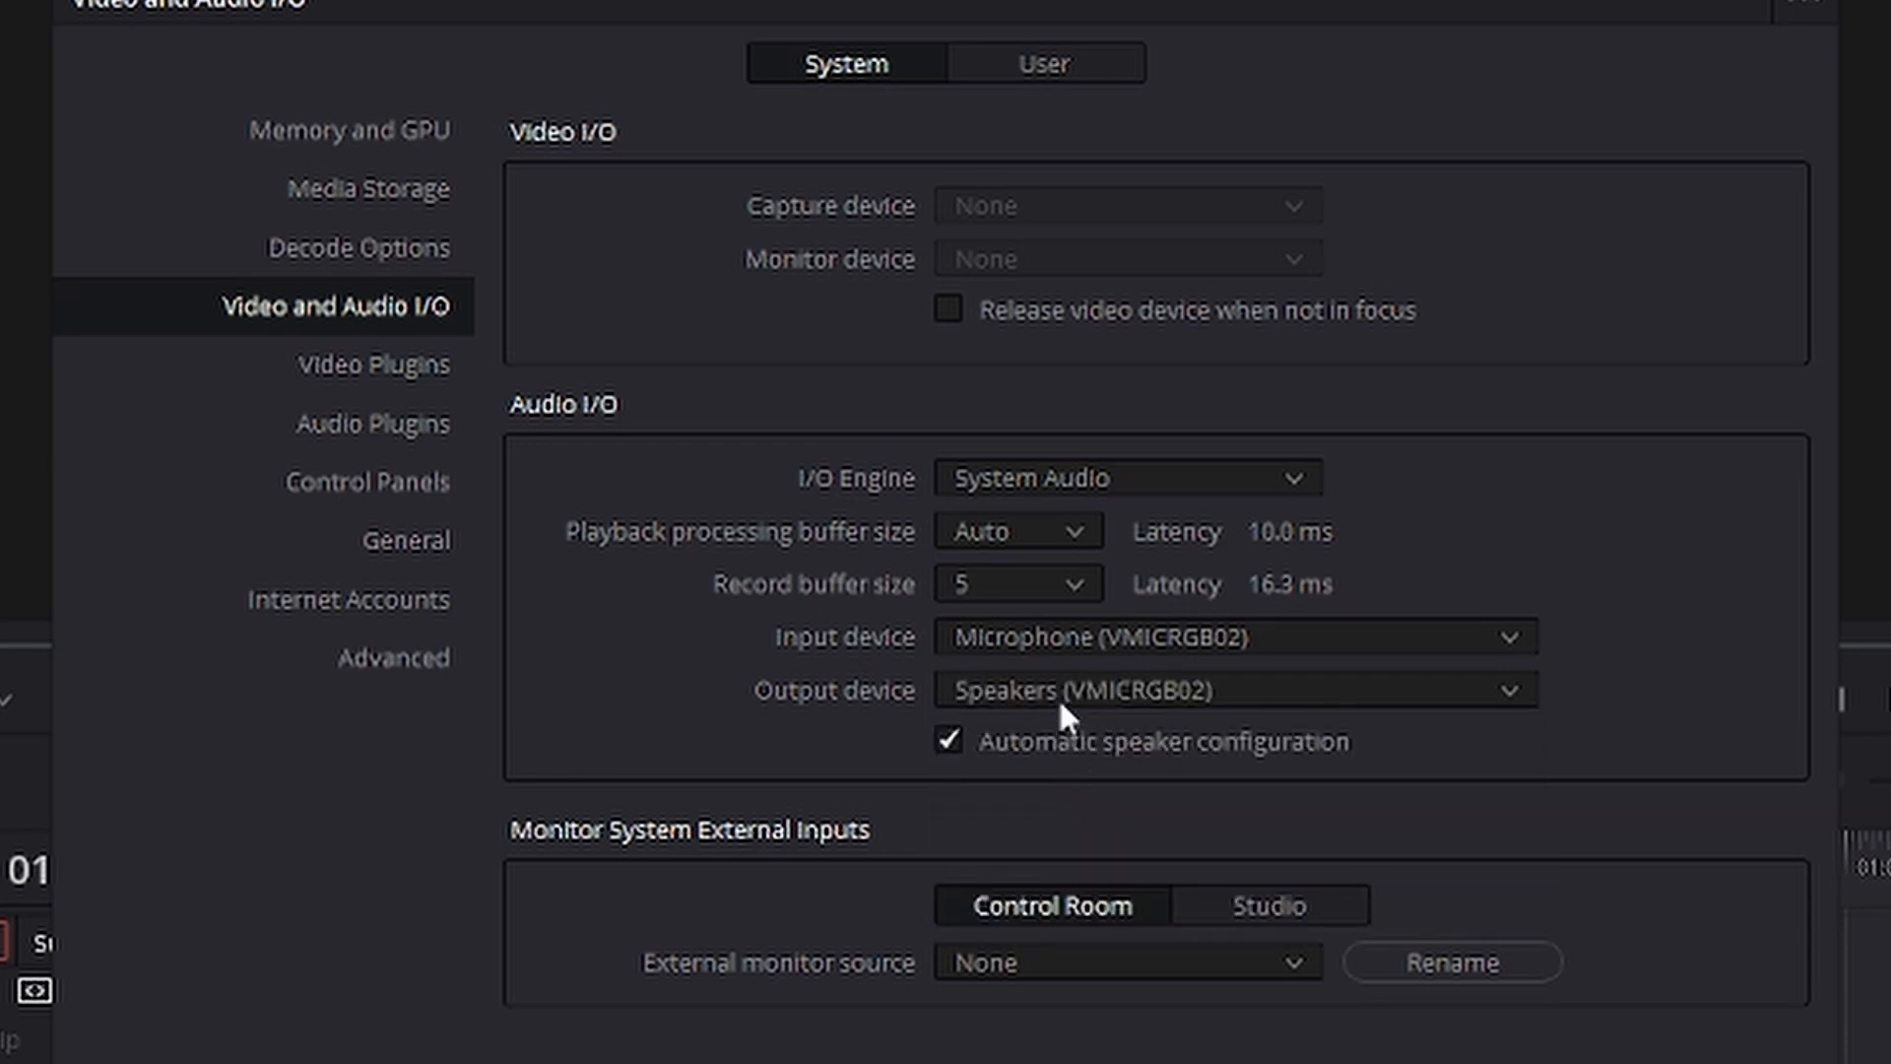
pyautogui.click(1057, 695)
pyautogui.click(1092, 864)
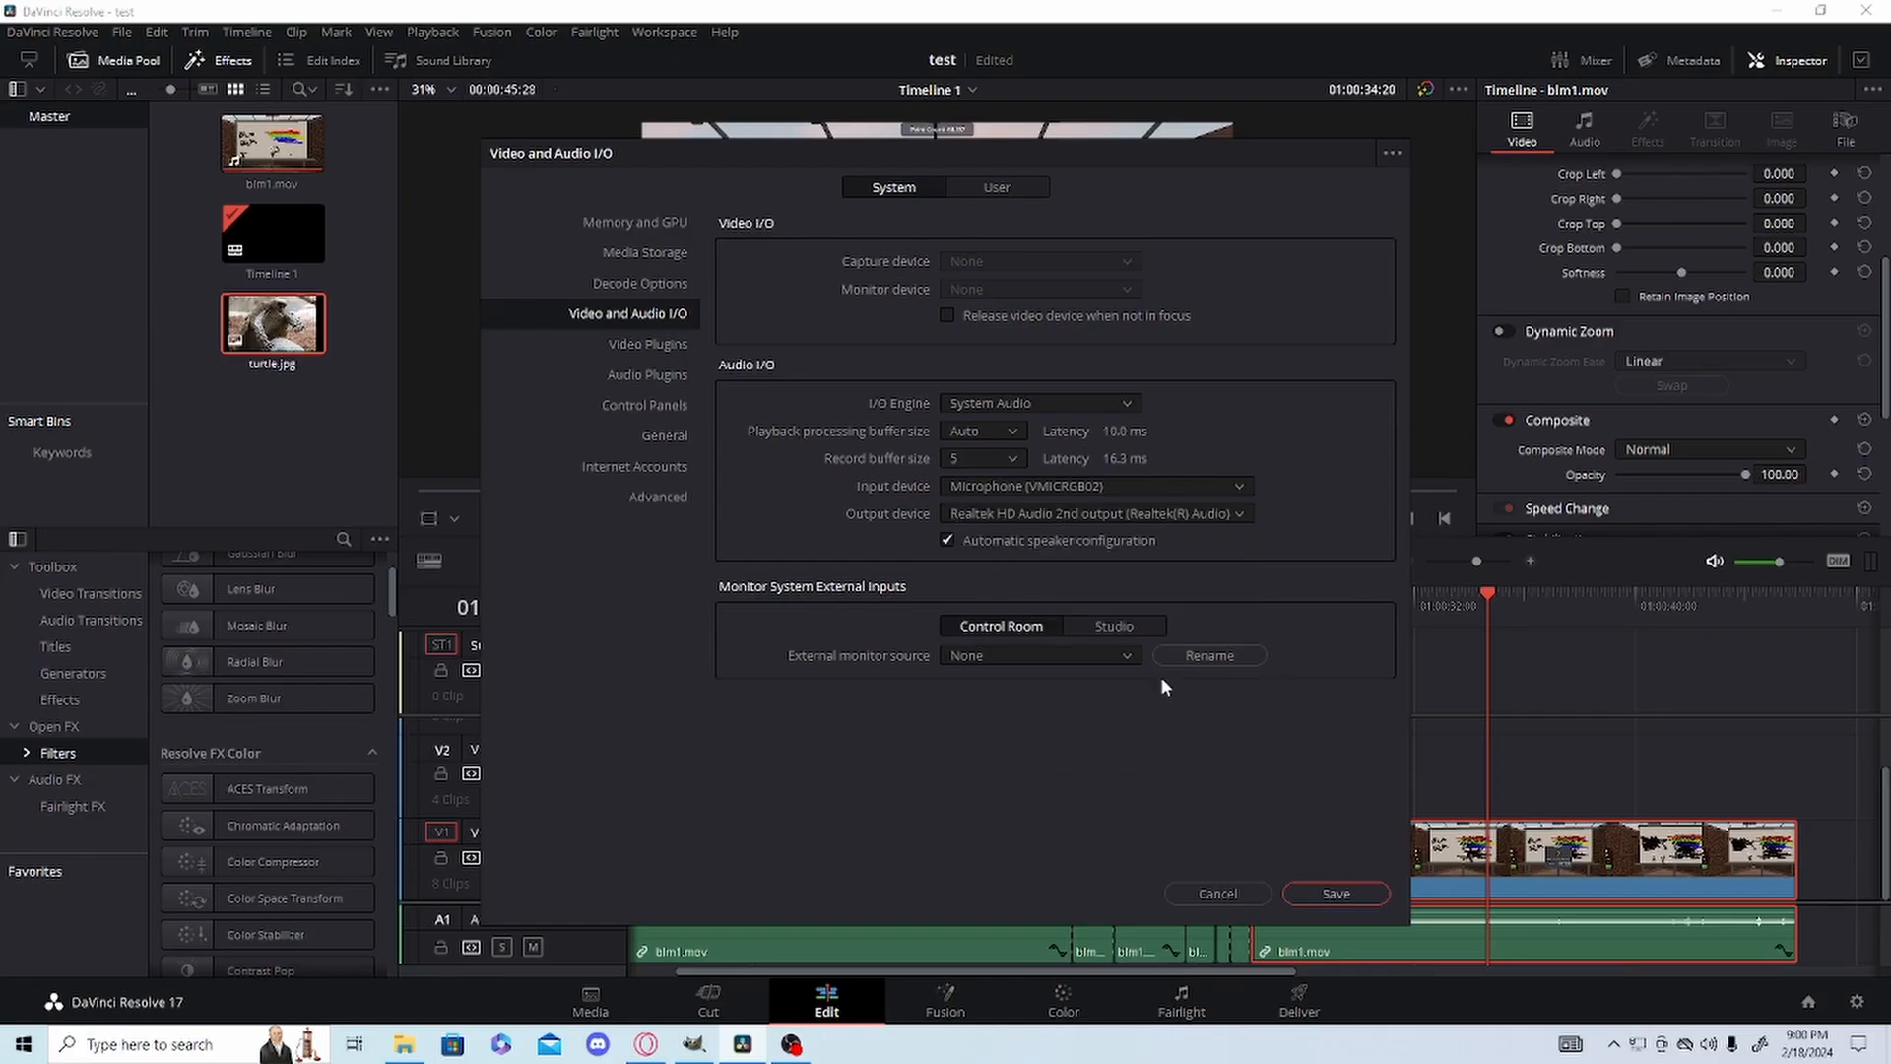
pyautogui.click(1330, 891)
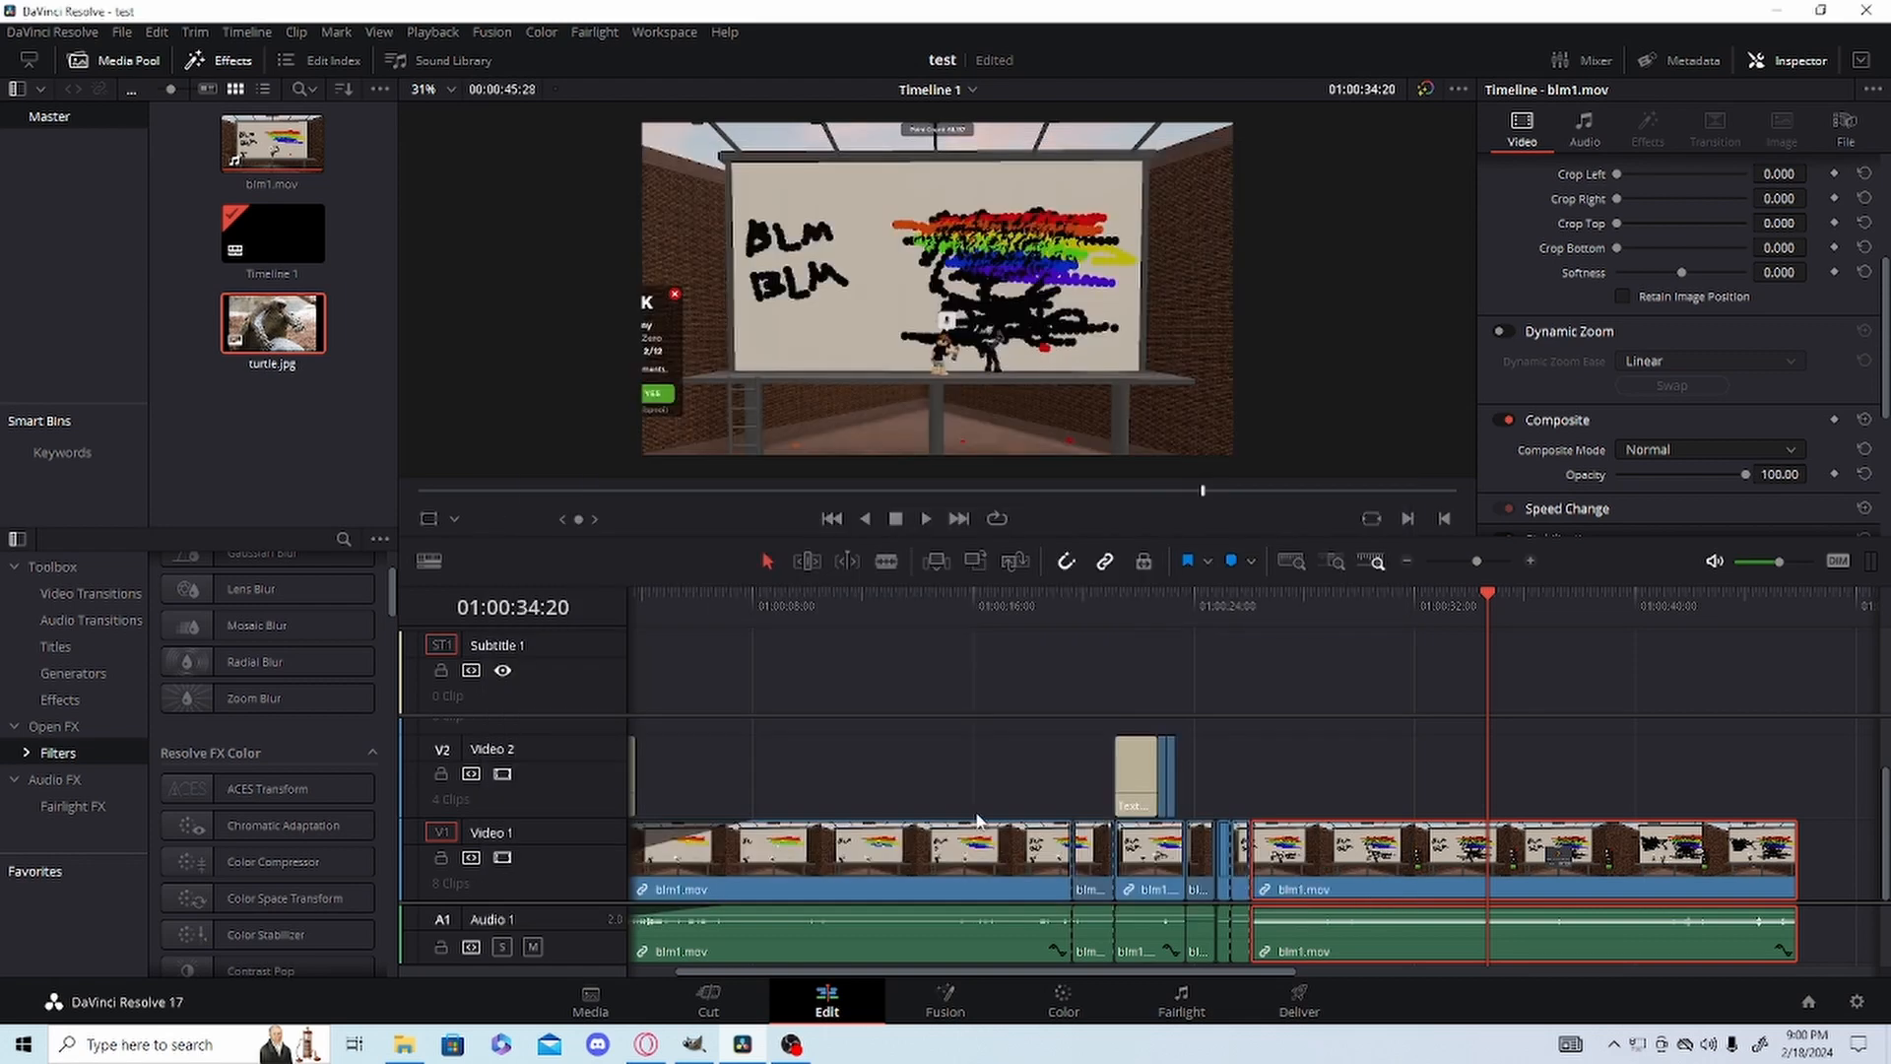
# Switch to the Fairlight page and add a mono audio track below Audio 1.
pyautogui.click(1181, 1001)
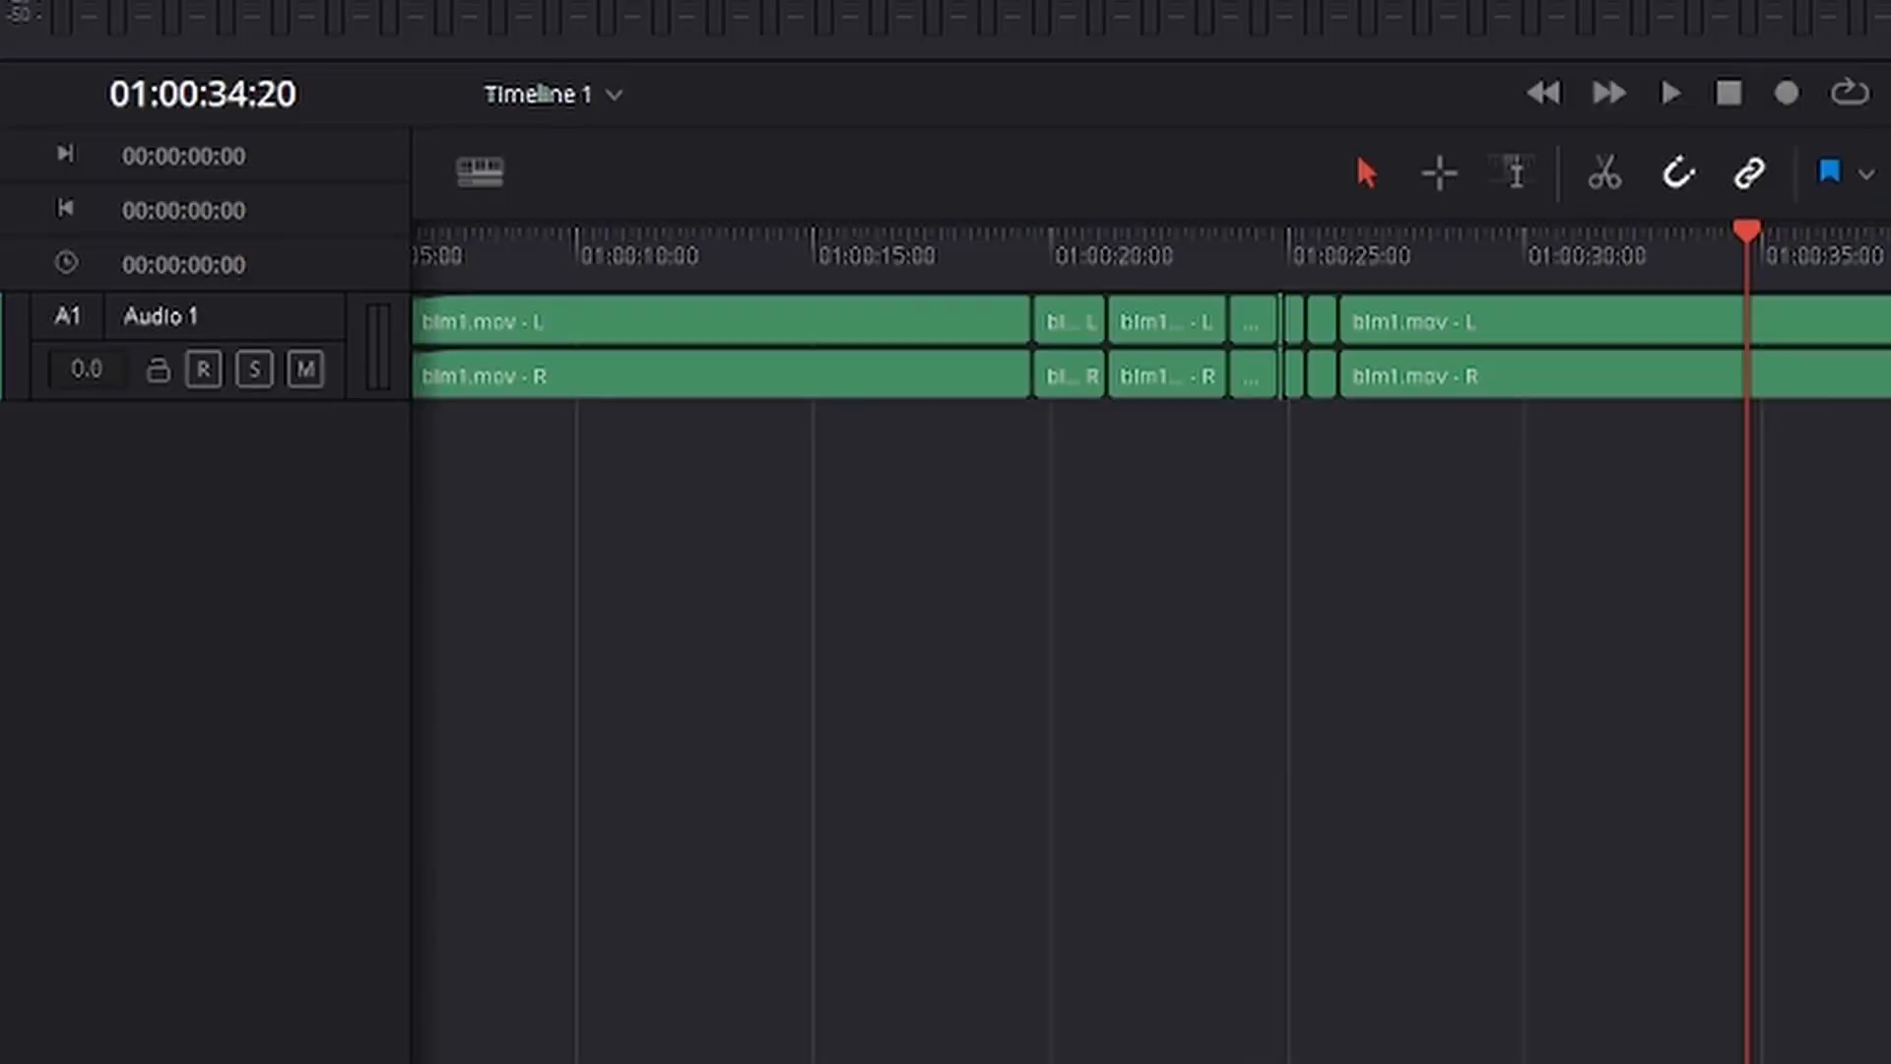
pyautogui.rightClick(182, 463)
pyautogui.moveTo(202, 479)
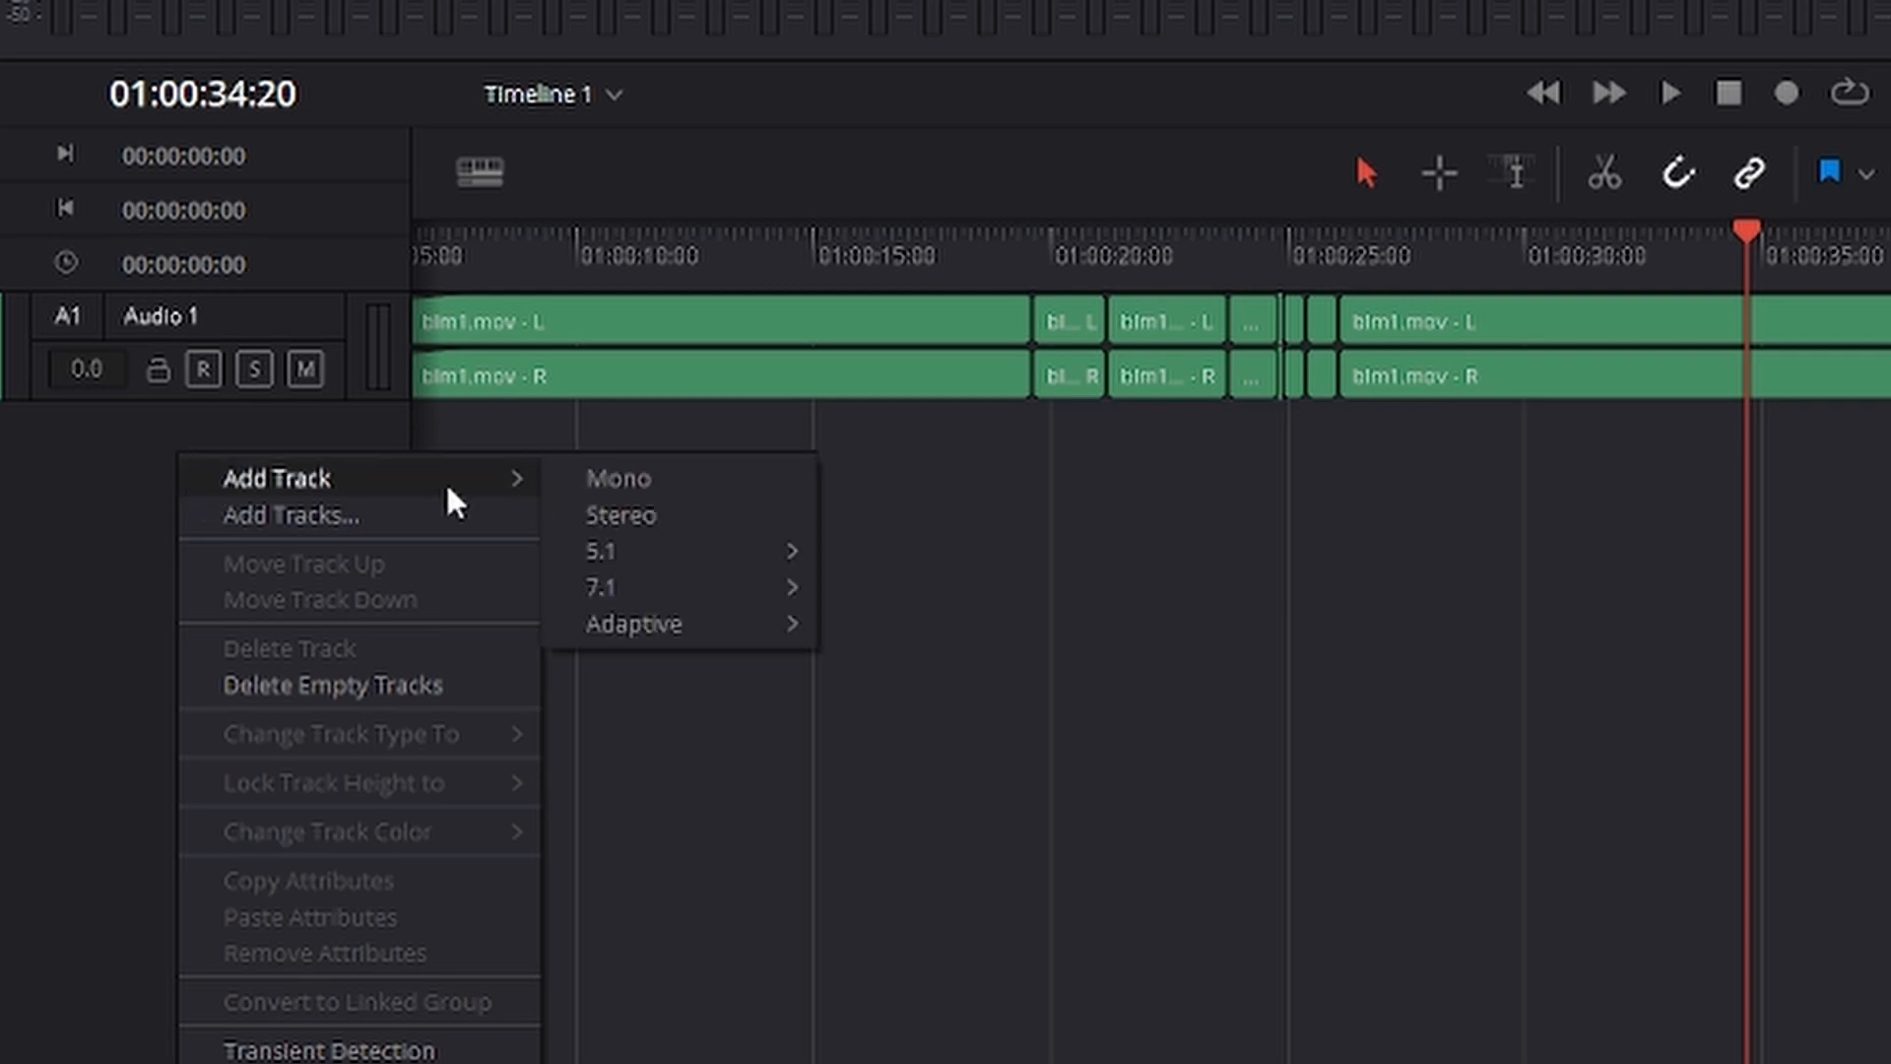
pyautogui.click(599, 478)
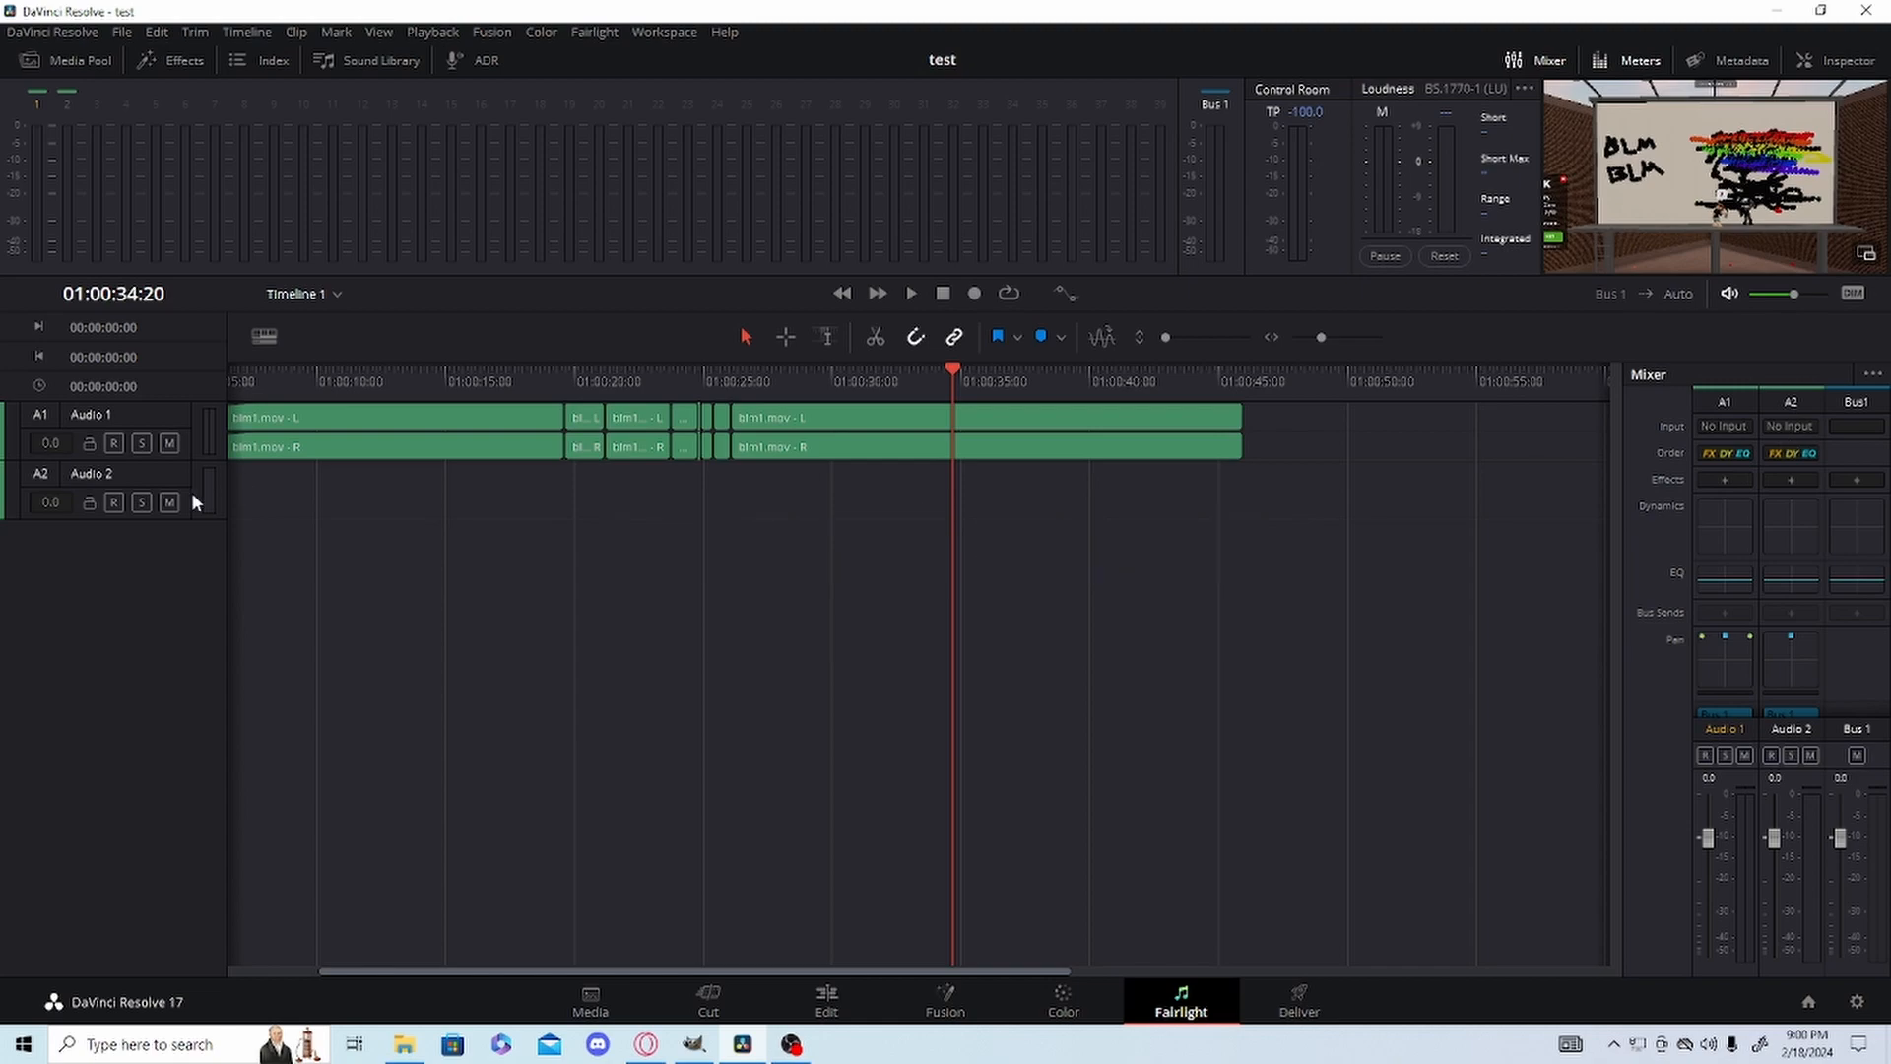
# Patch the first VMICRGB02 microphone input to the Audio 2 track input.
pyautogui.click(1770, 427)
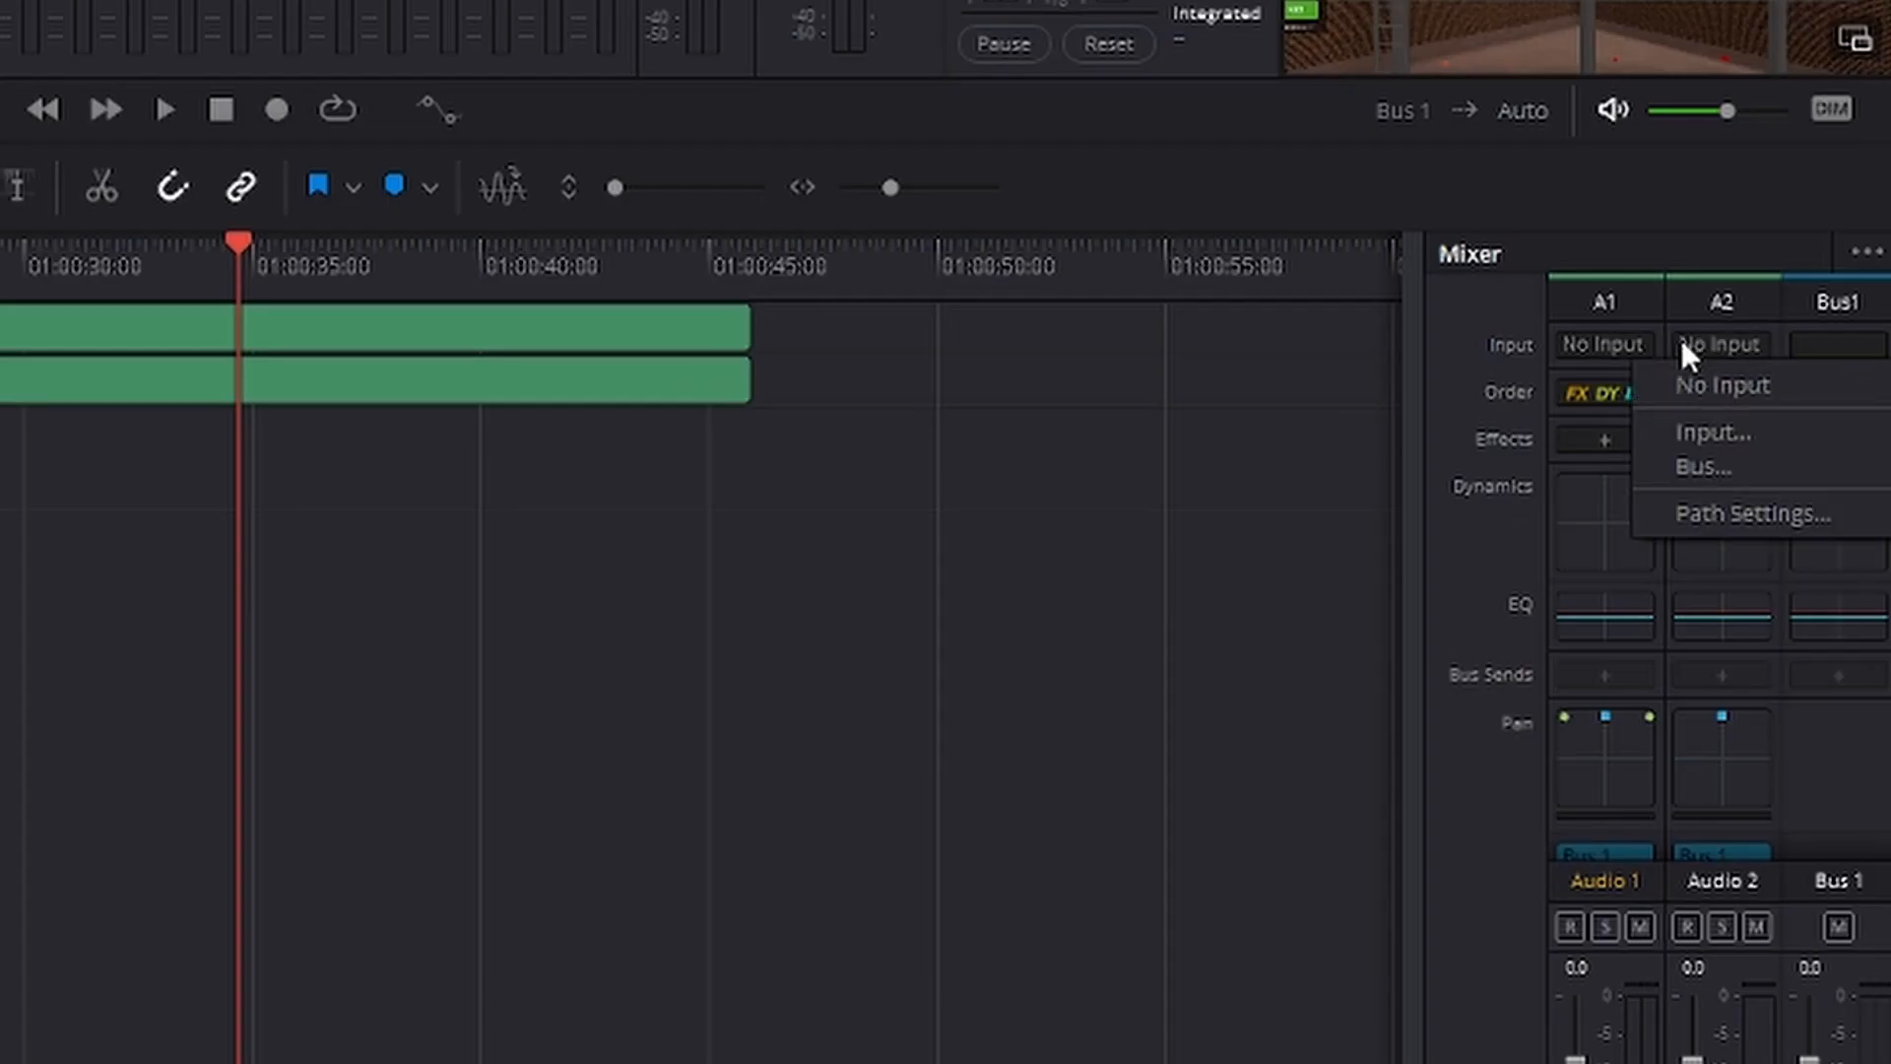
pyautogui.click(1769, 476)
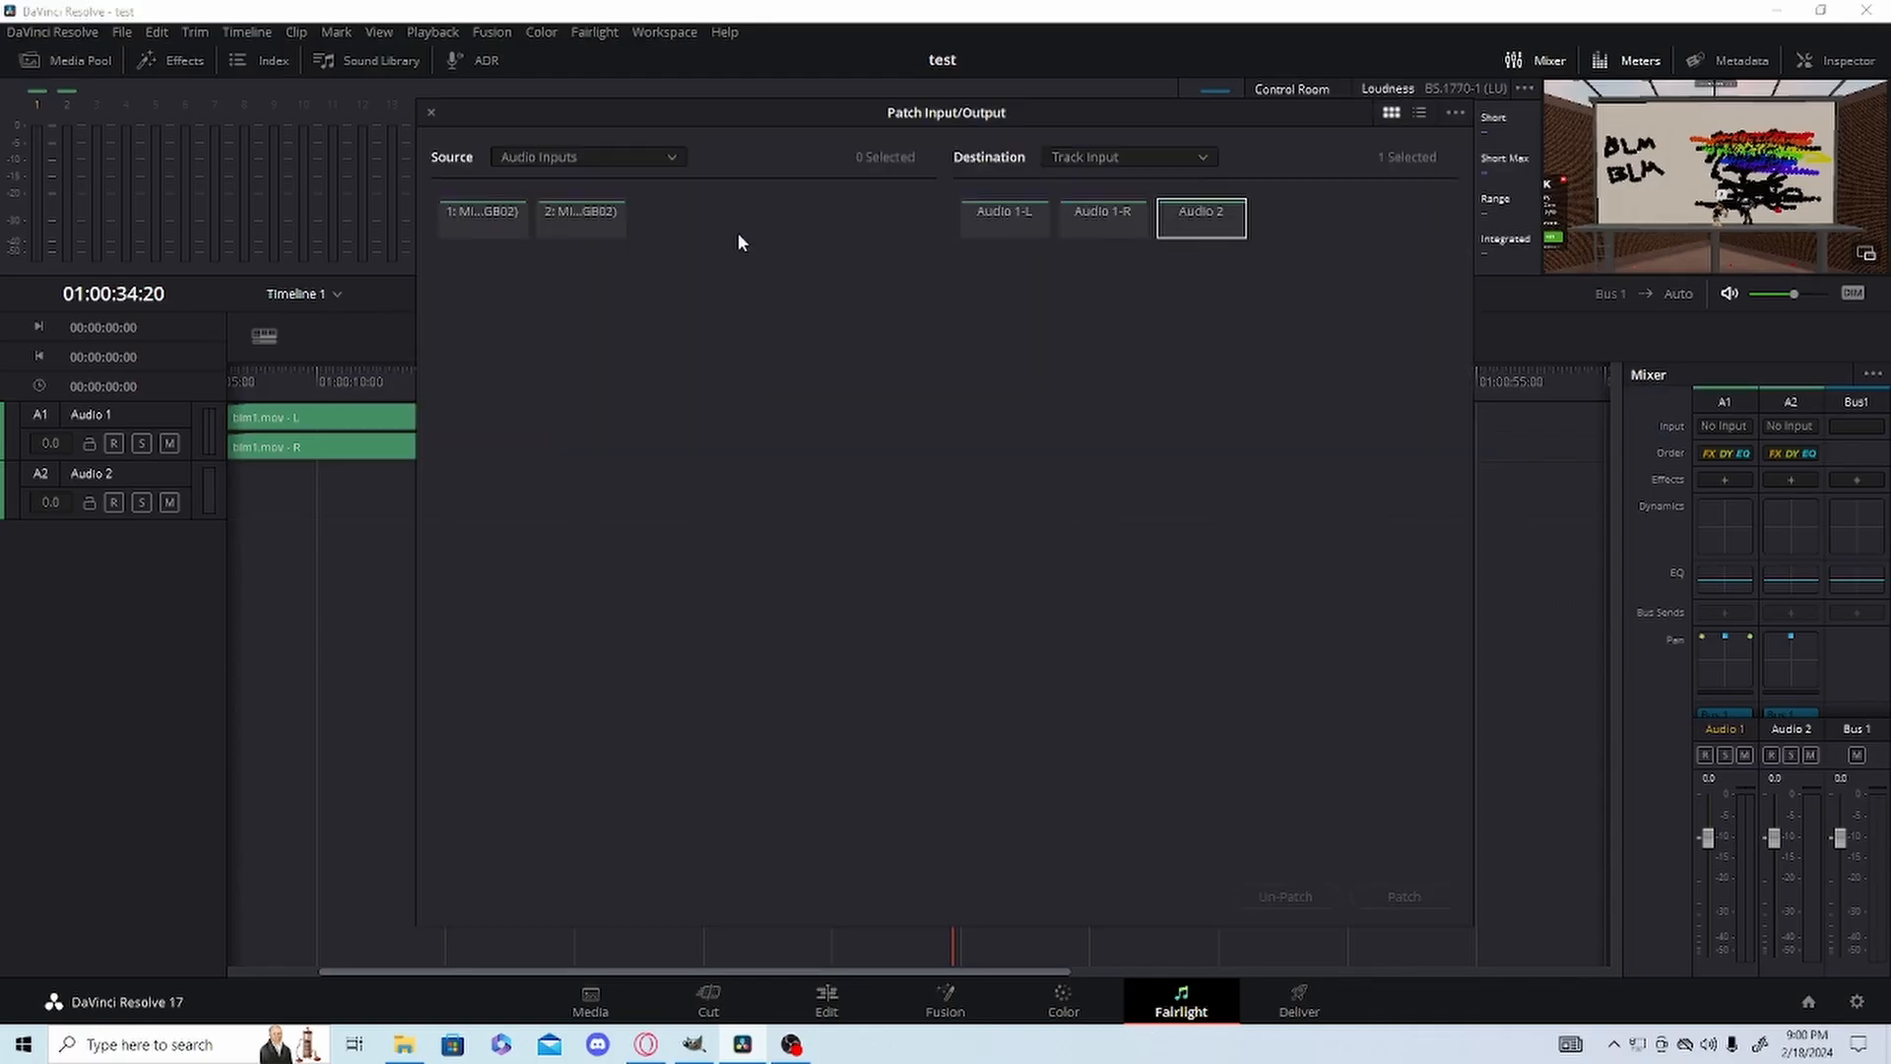
pyautogui.click(475, 213)
pyautogui.press('Return')
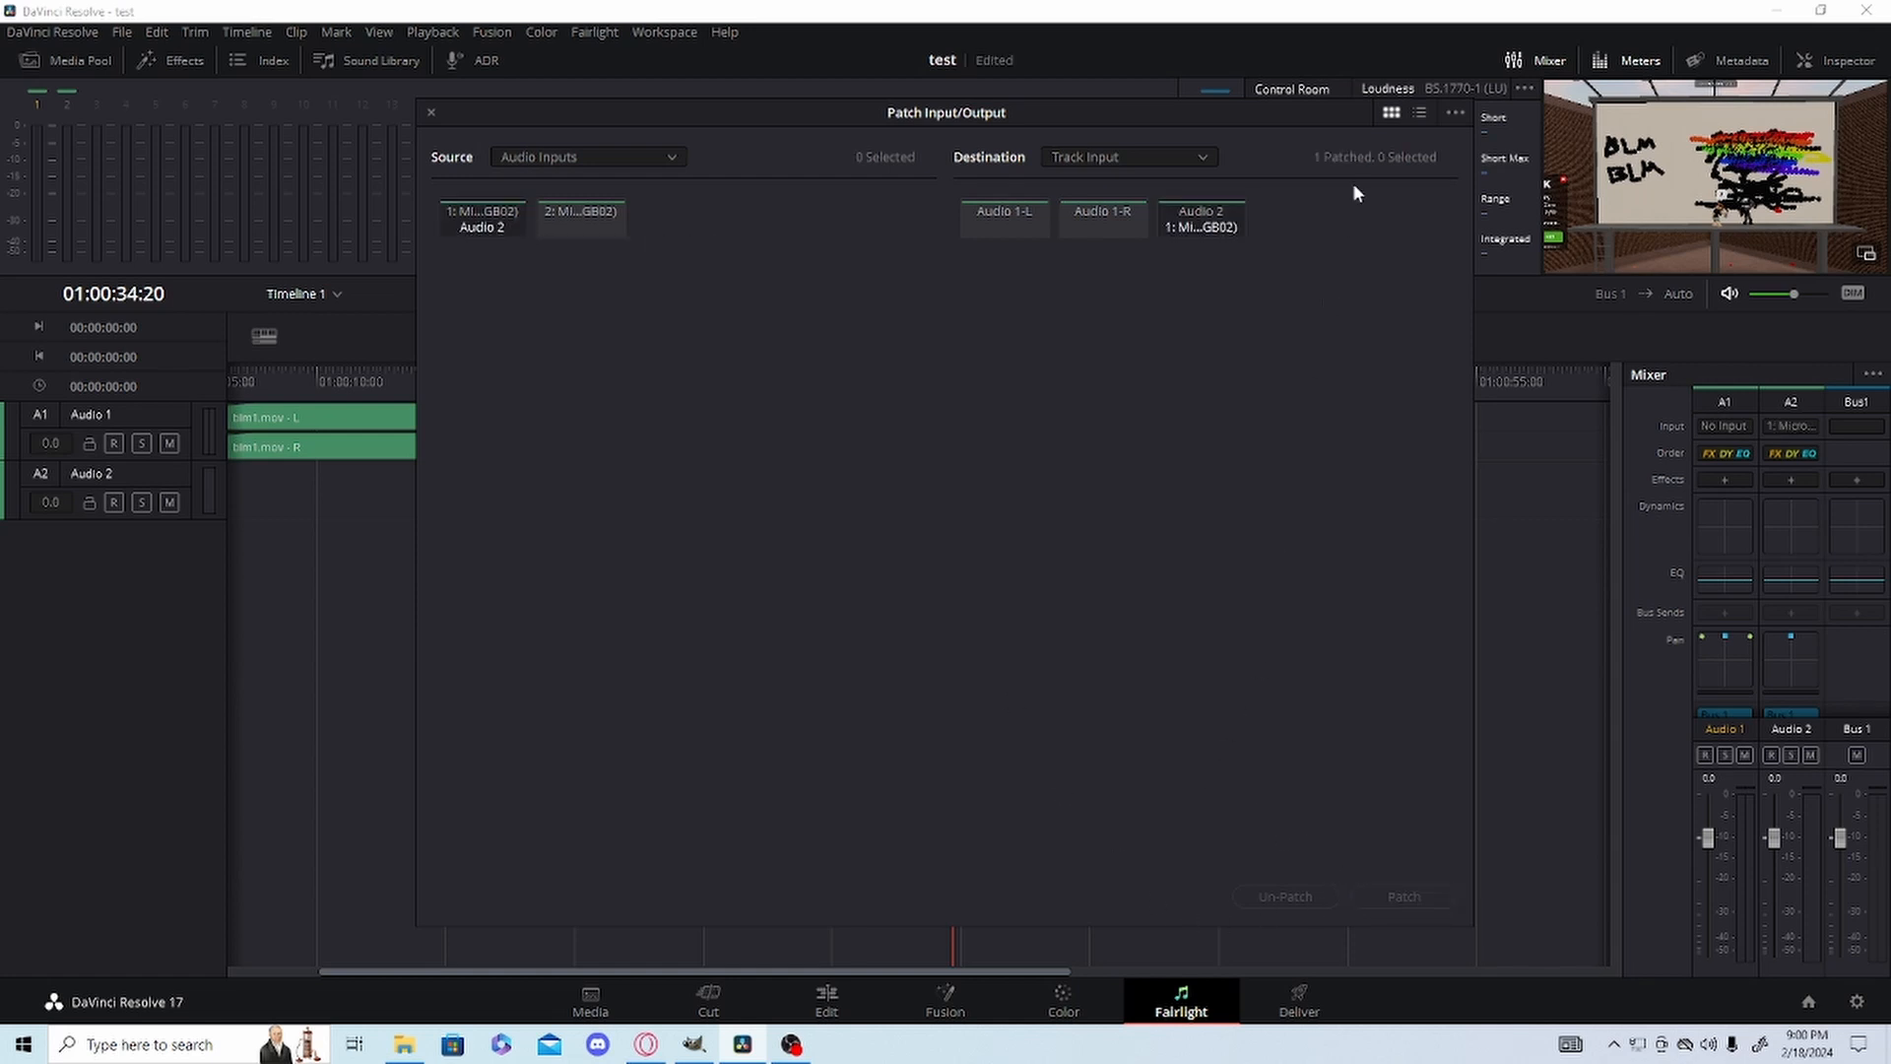
pyautogui.click(433, 115)
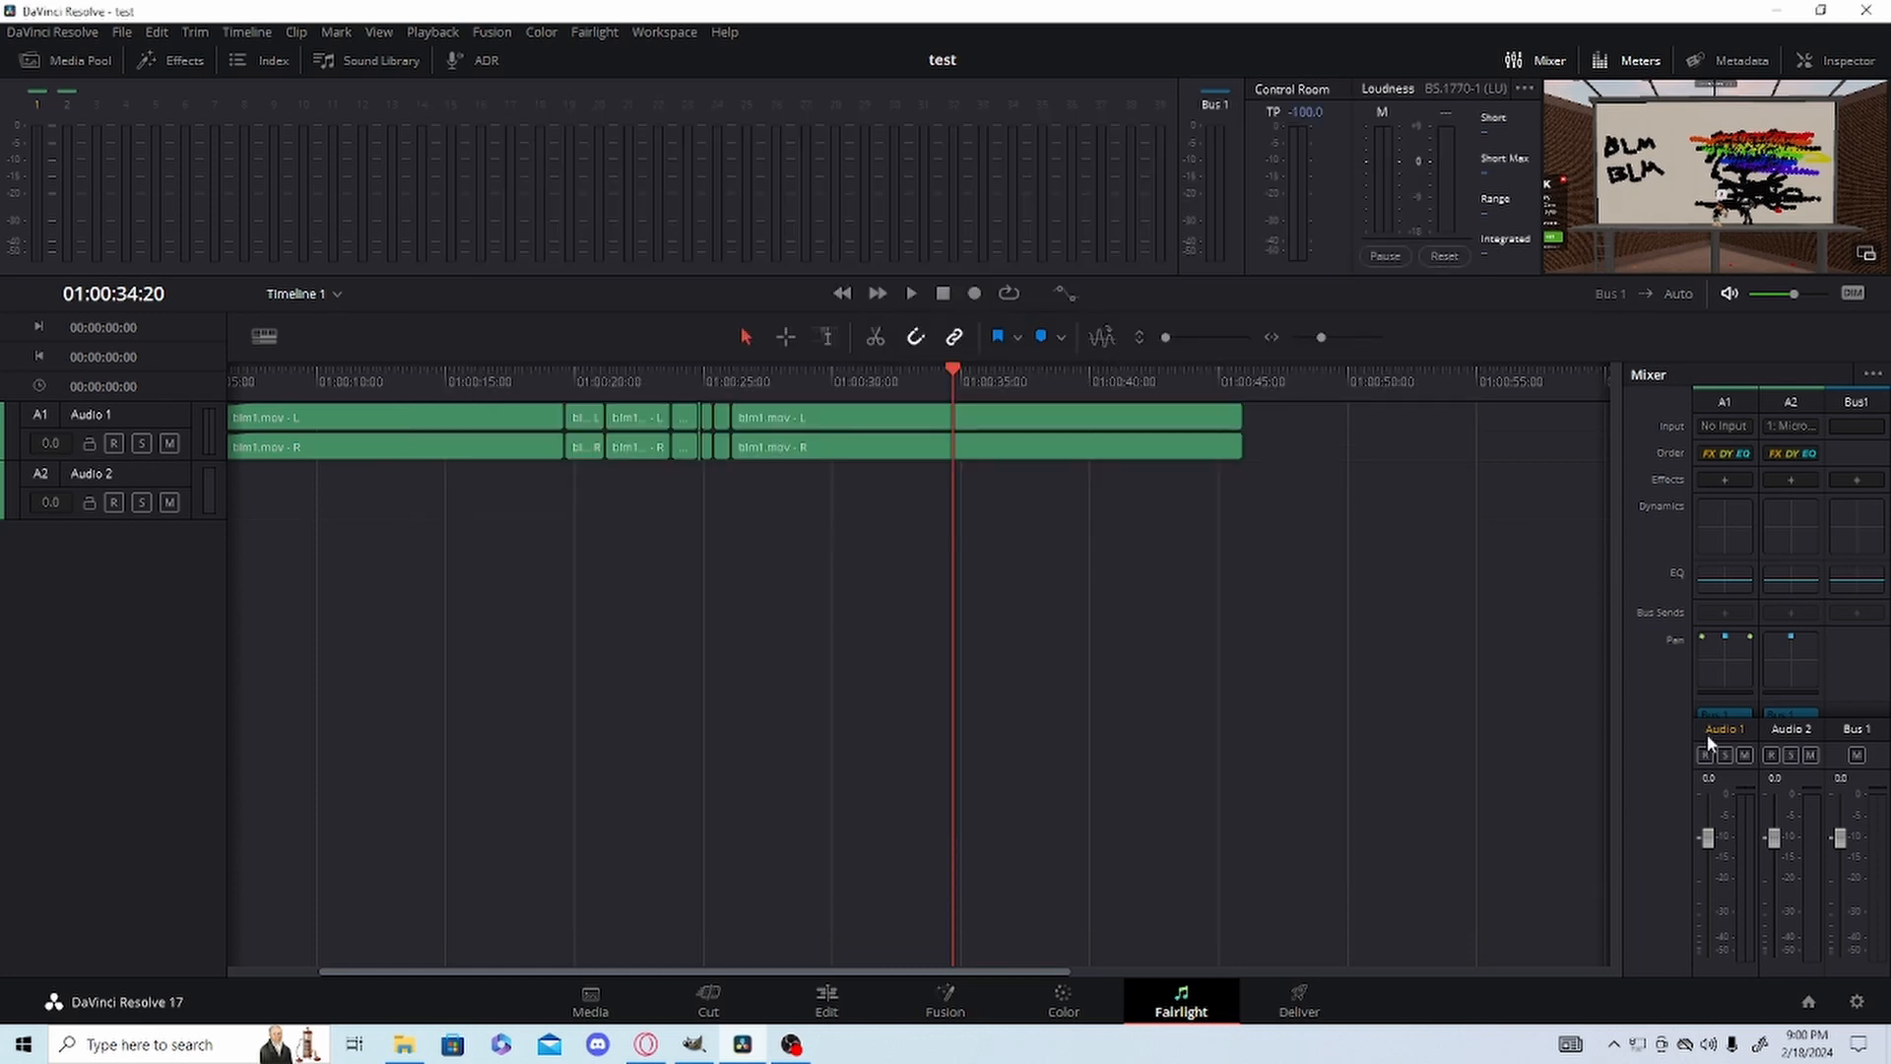
# Arm Audio 2 for recording, save the project and mute Audio 1.
pyautogui.click(1771, 755)
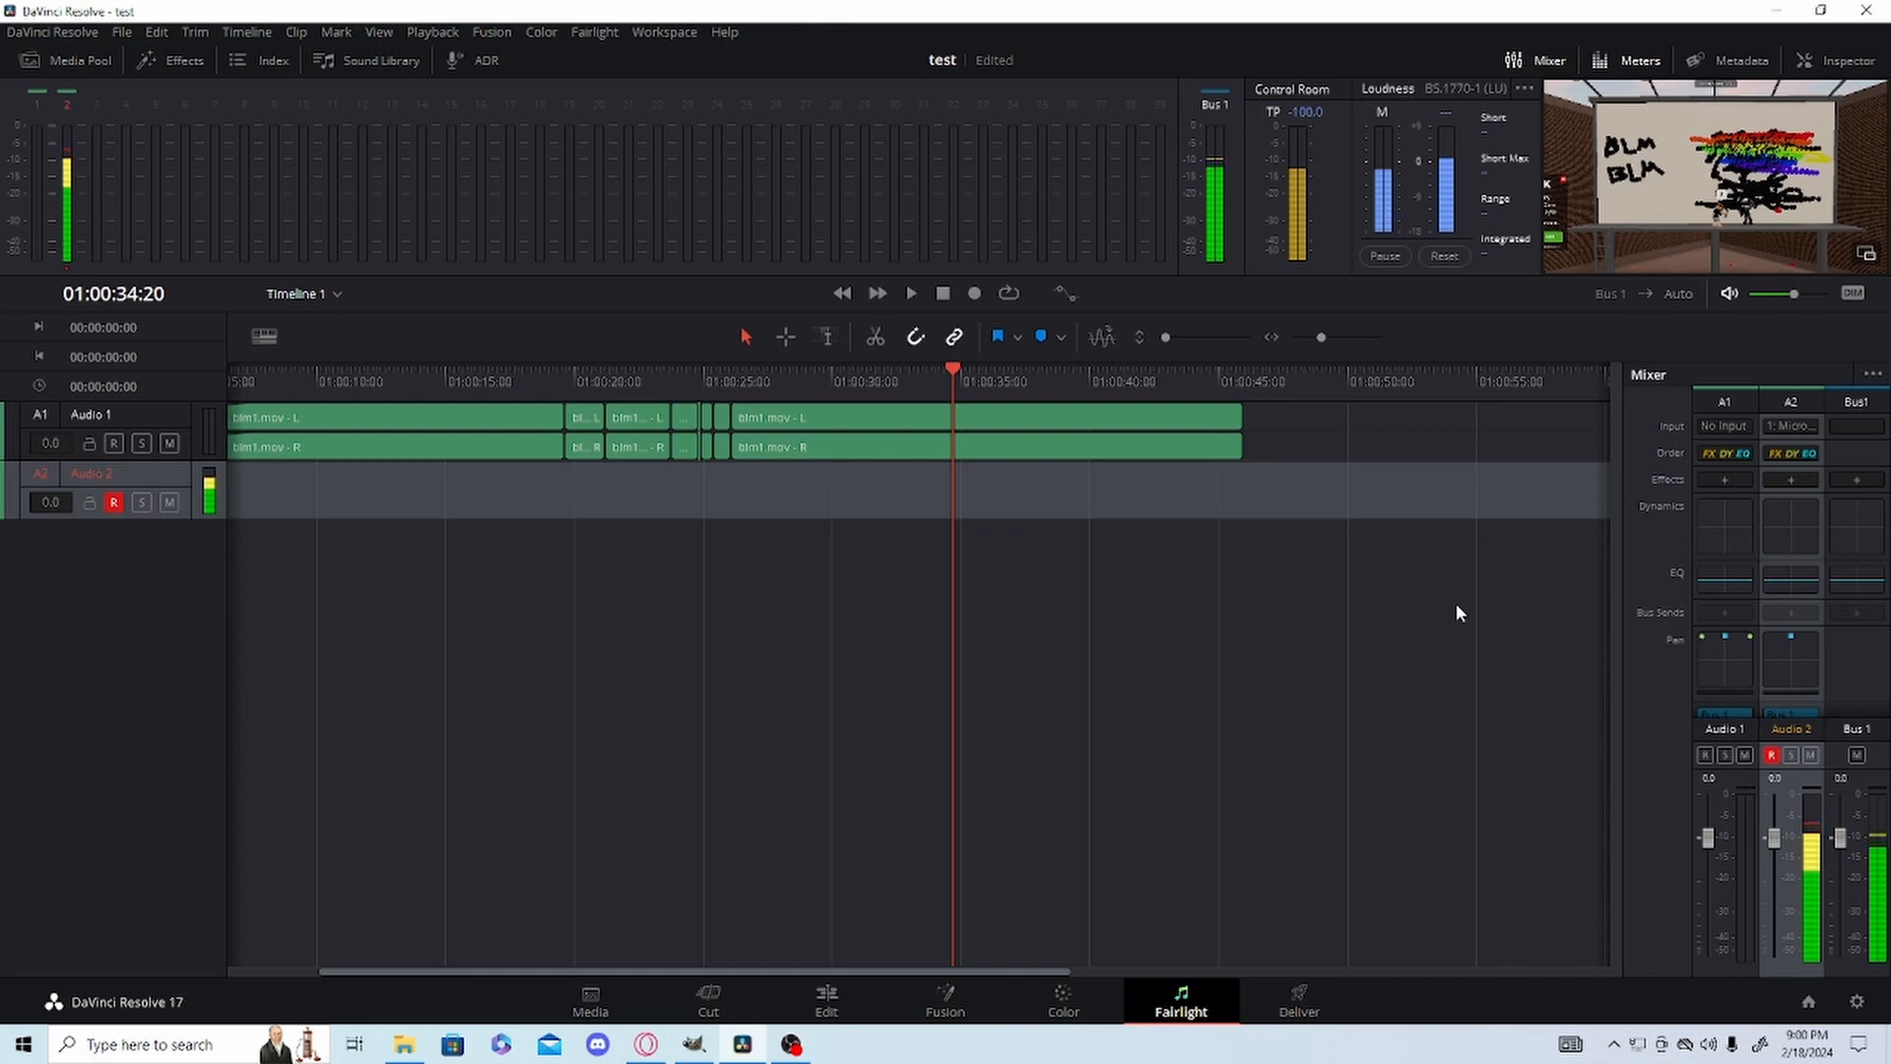
pyautogui.hotkey('ctrl', 's')
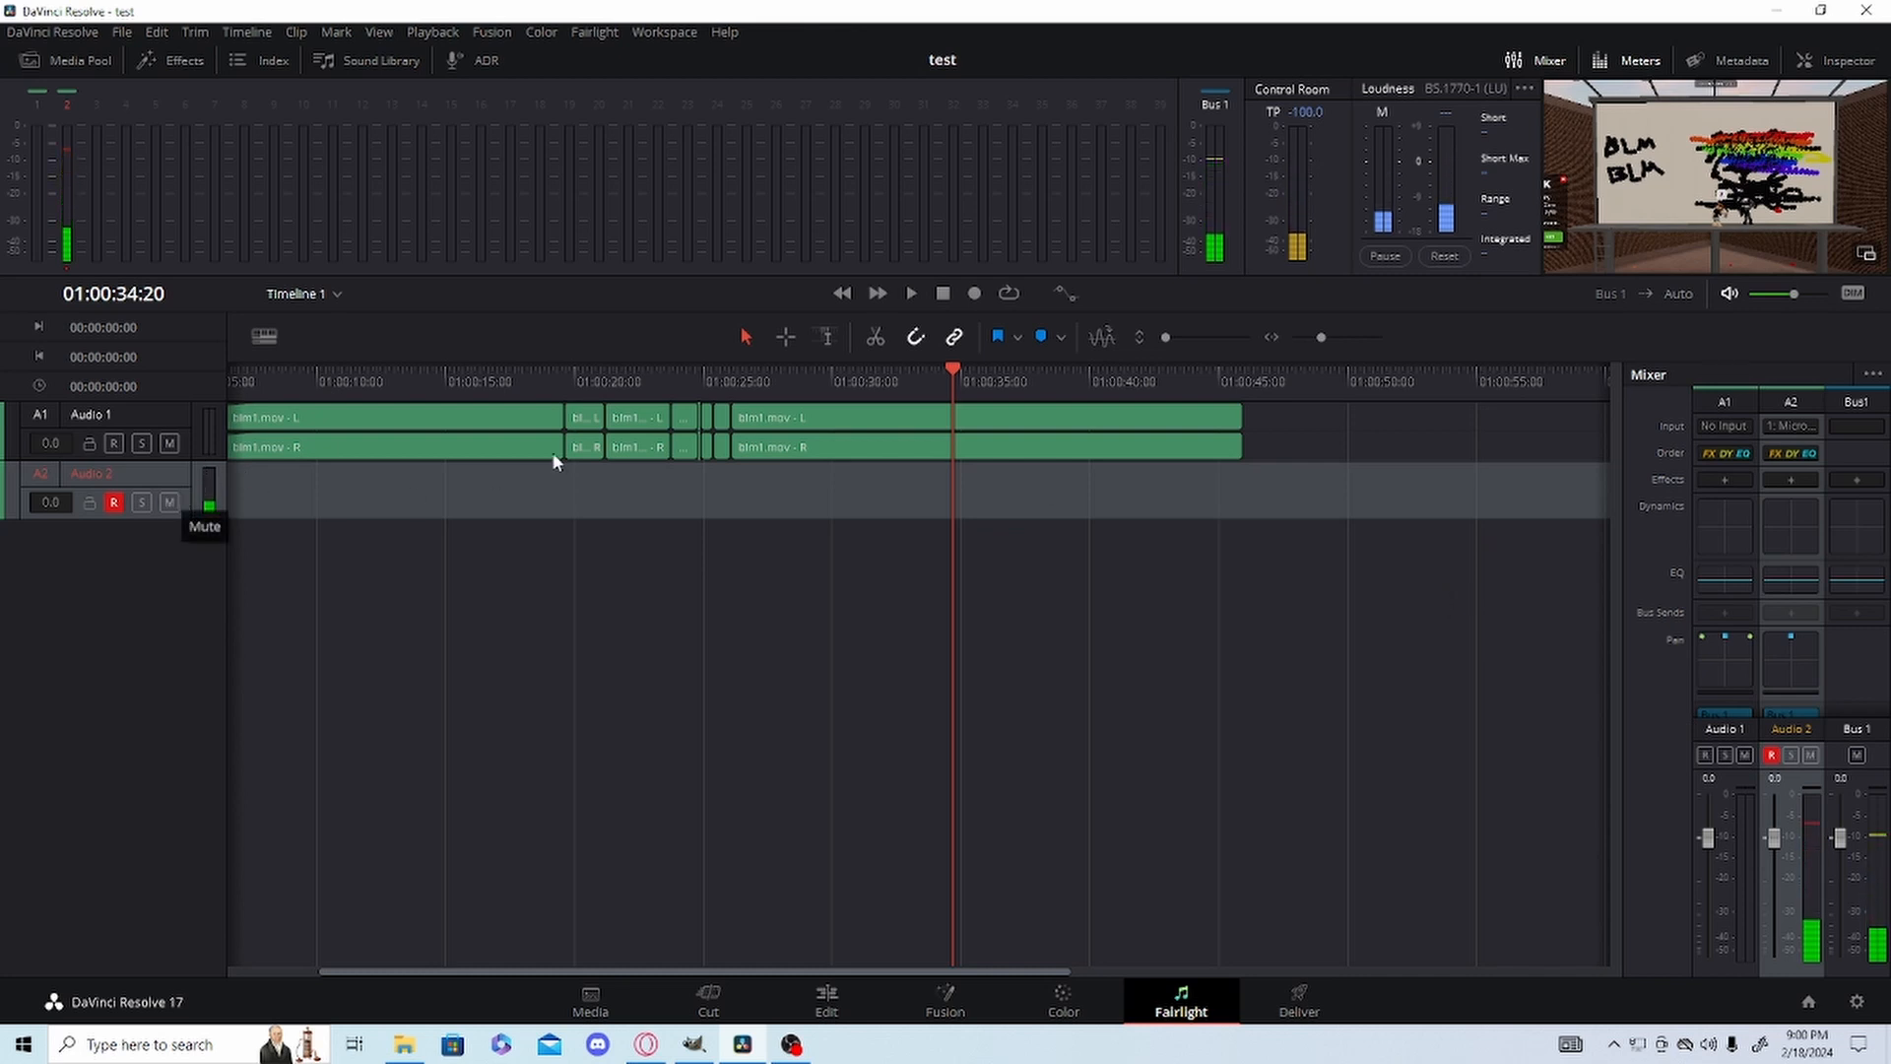
pyautogui.click(759, 382)
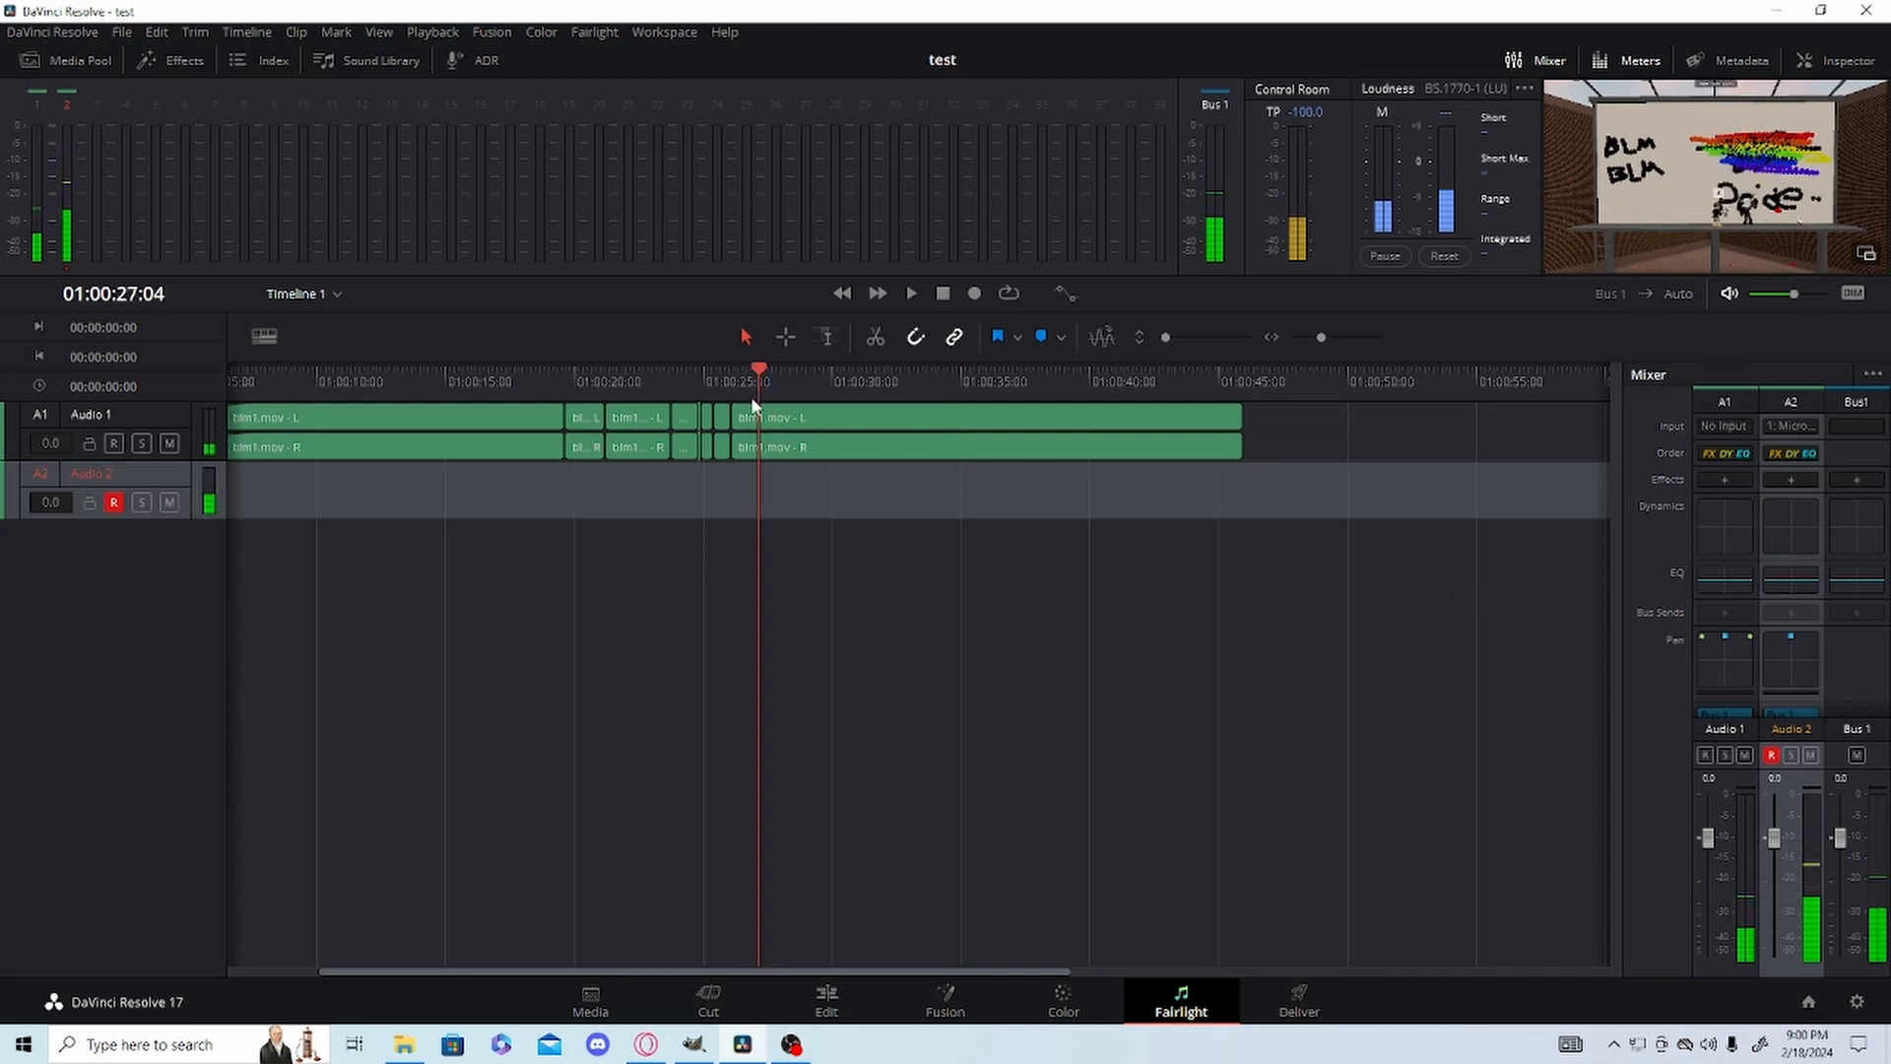
pyautogui.click(1744, 754)
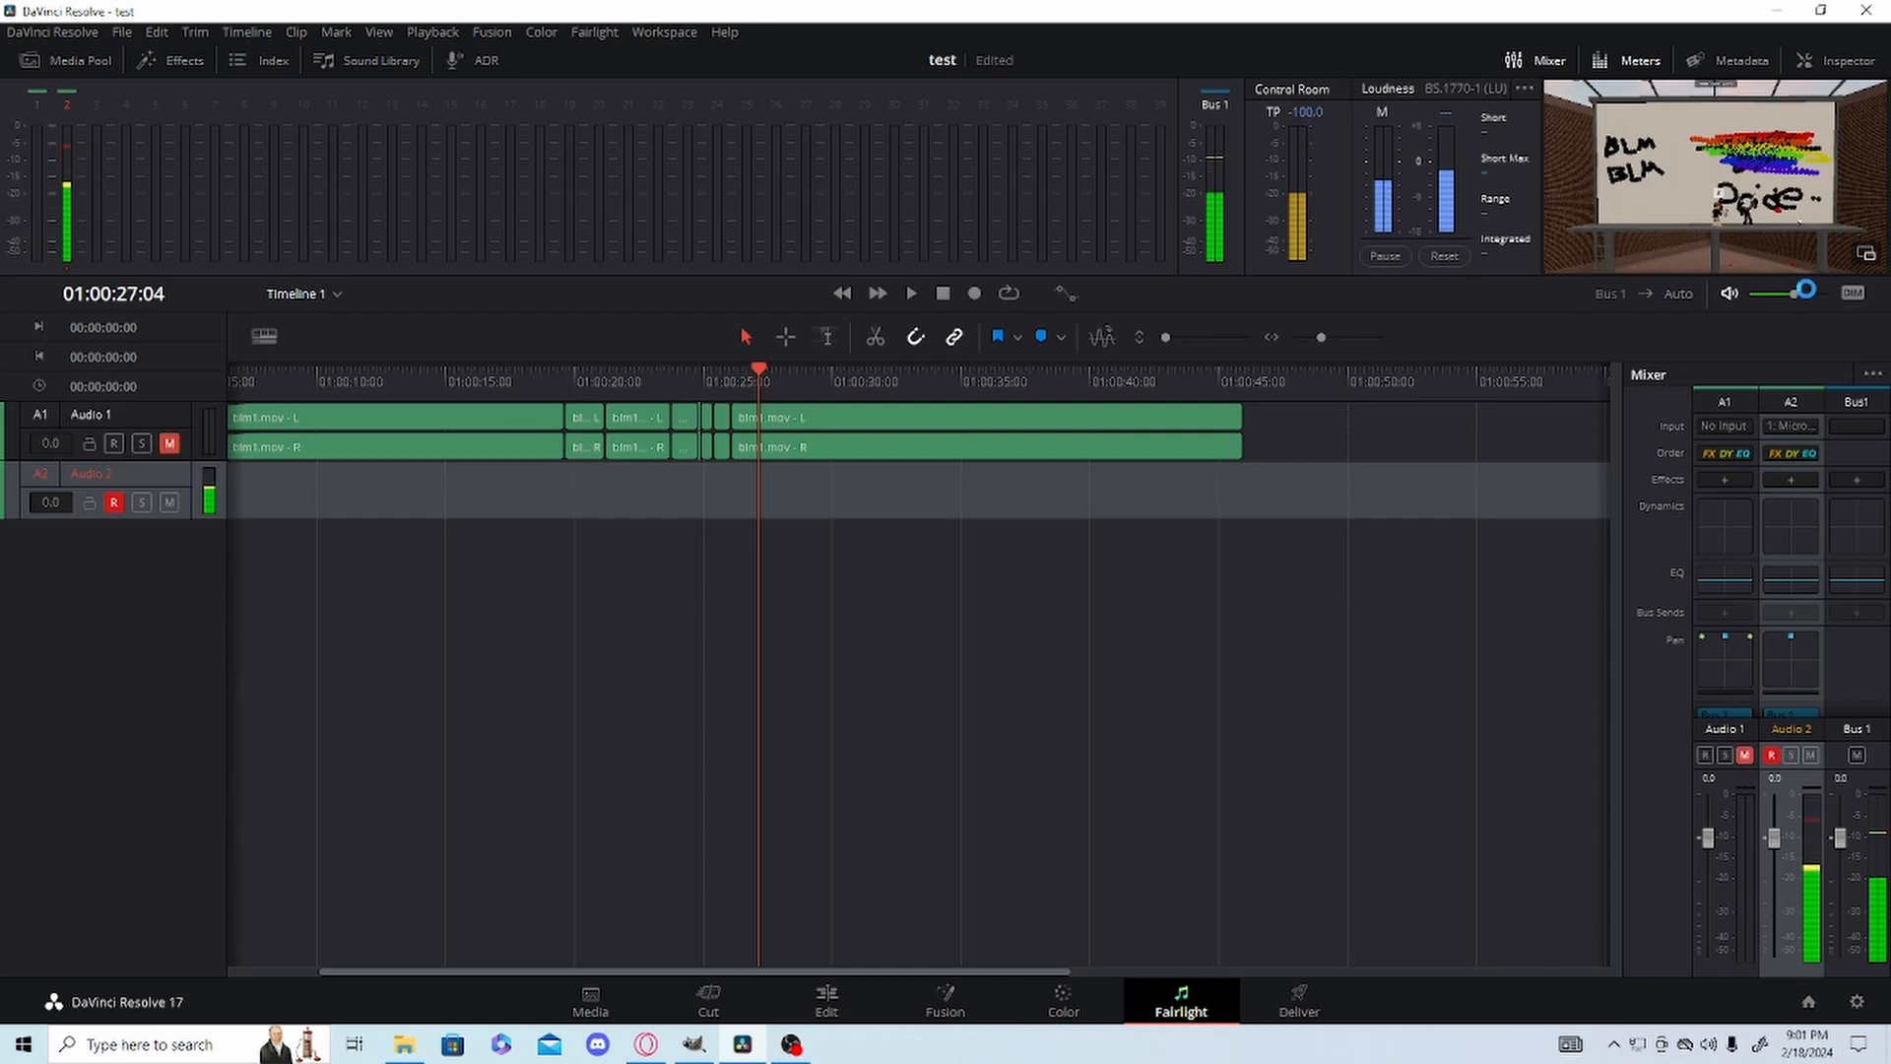
# Turn the monitor volume all the way down and place the playhead at 01:00:26:02.
pyautogui.moveTo(1794, 293); pyautogui.dragTo(1749, 298)
pyautogui.hotkey('alt', 'Tab')
pyautogui.moveTo(756, 368); pyautogui.dragTo(730, 375)
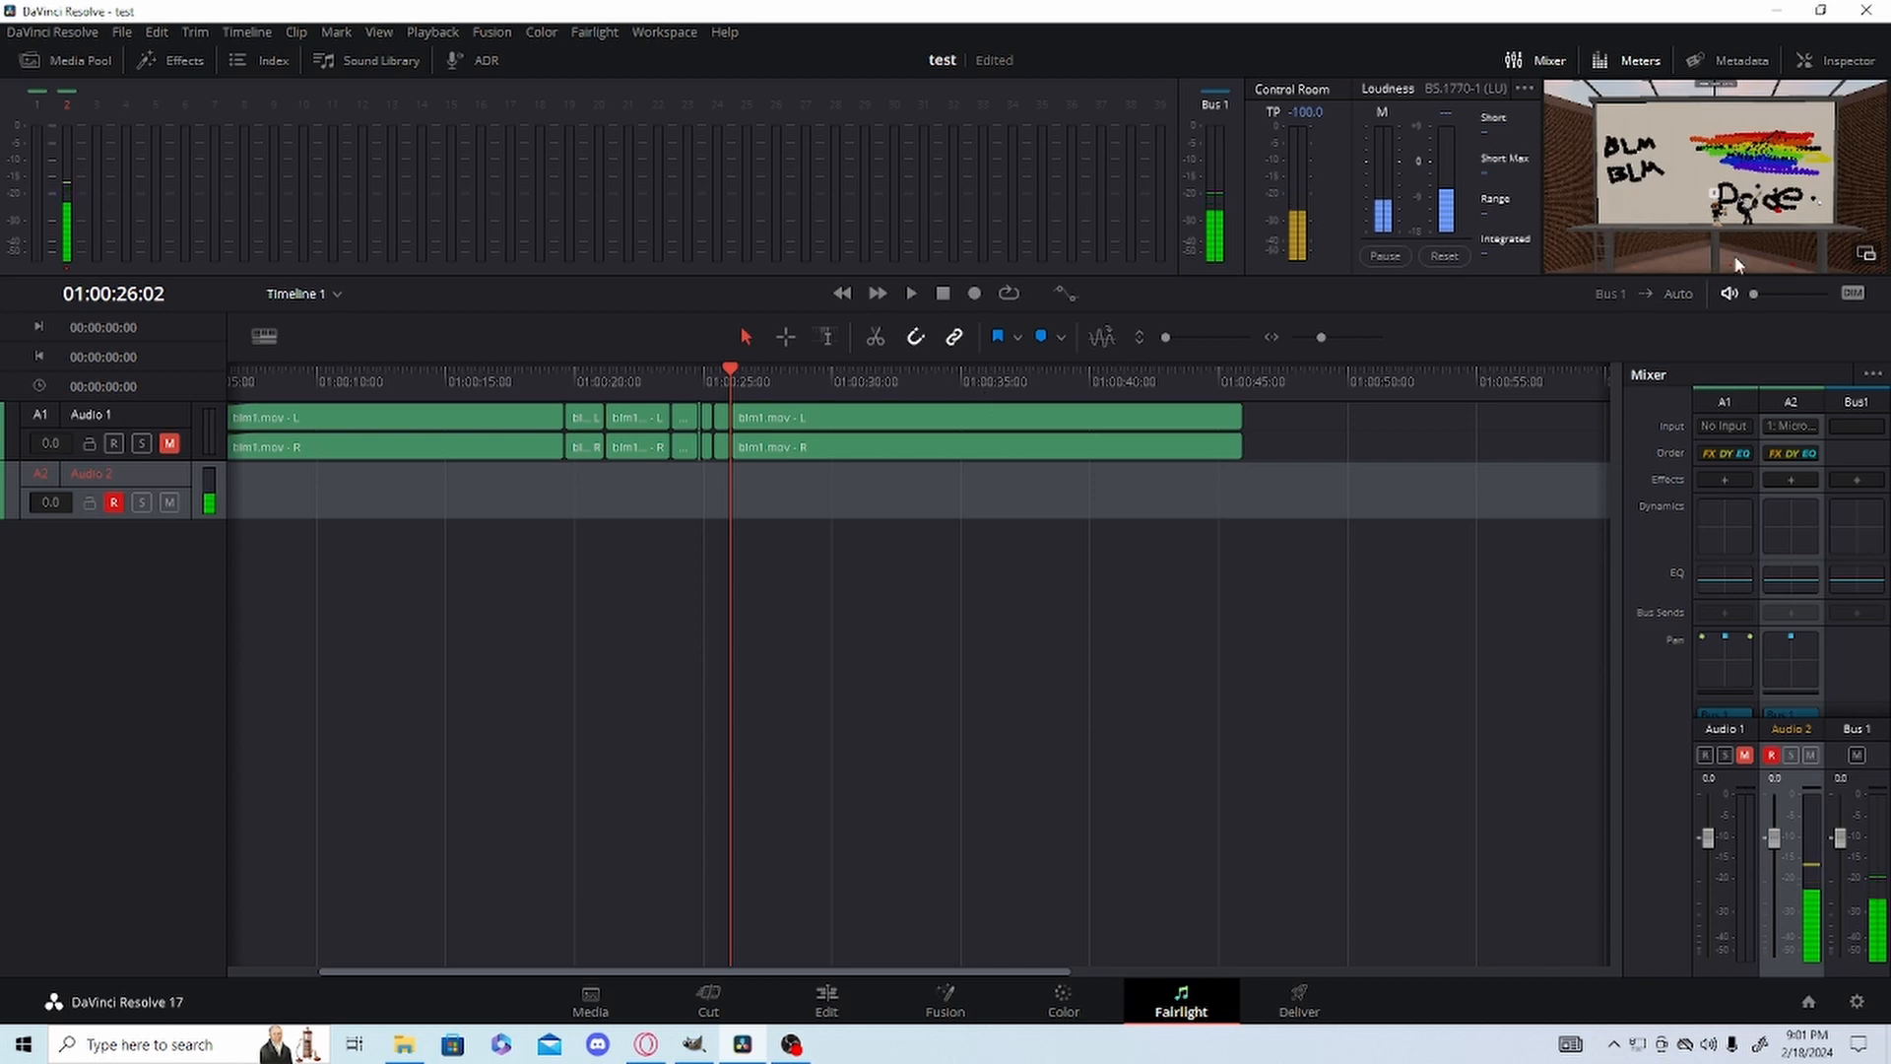
pyautogui.moveTo(1753, 293)
pyautogui.mouseDown()
pyautogui.moveTo(1817, 295)
pyautogui.moveTo(1753, 293)
pyautogui.mouseUp()
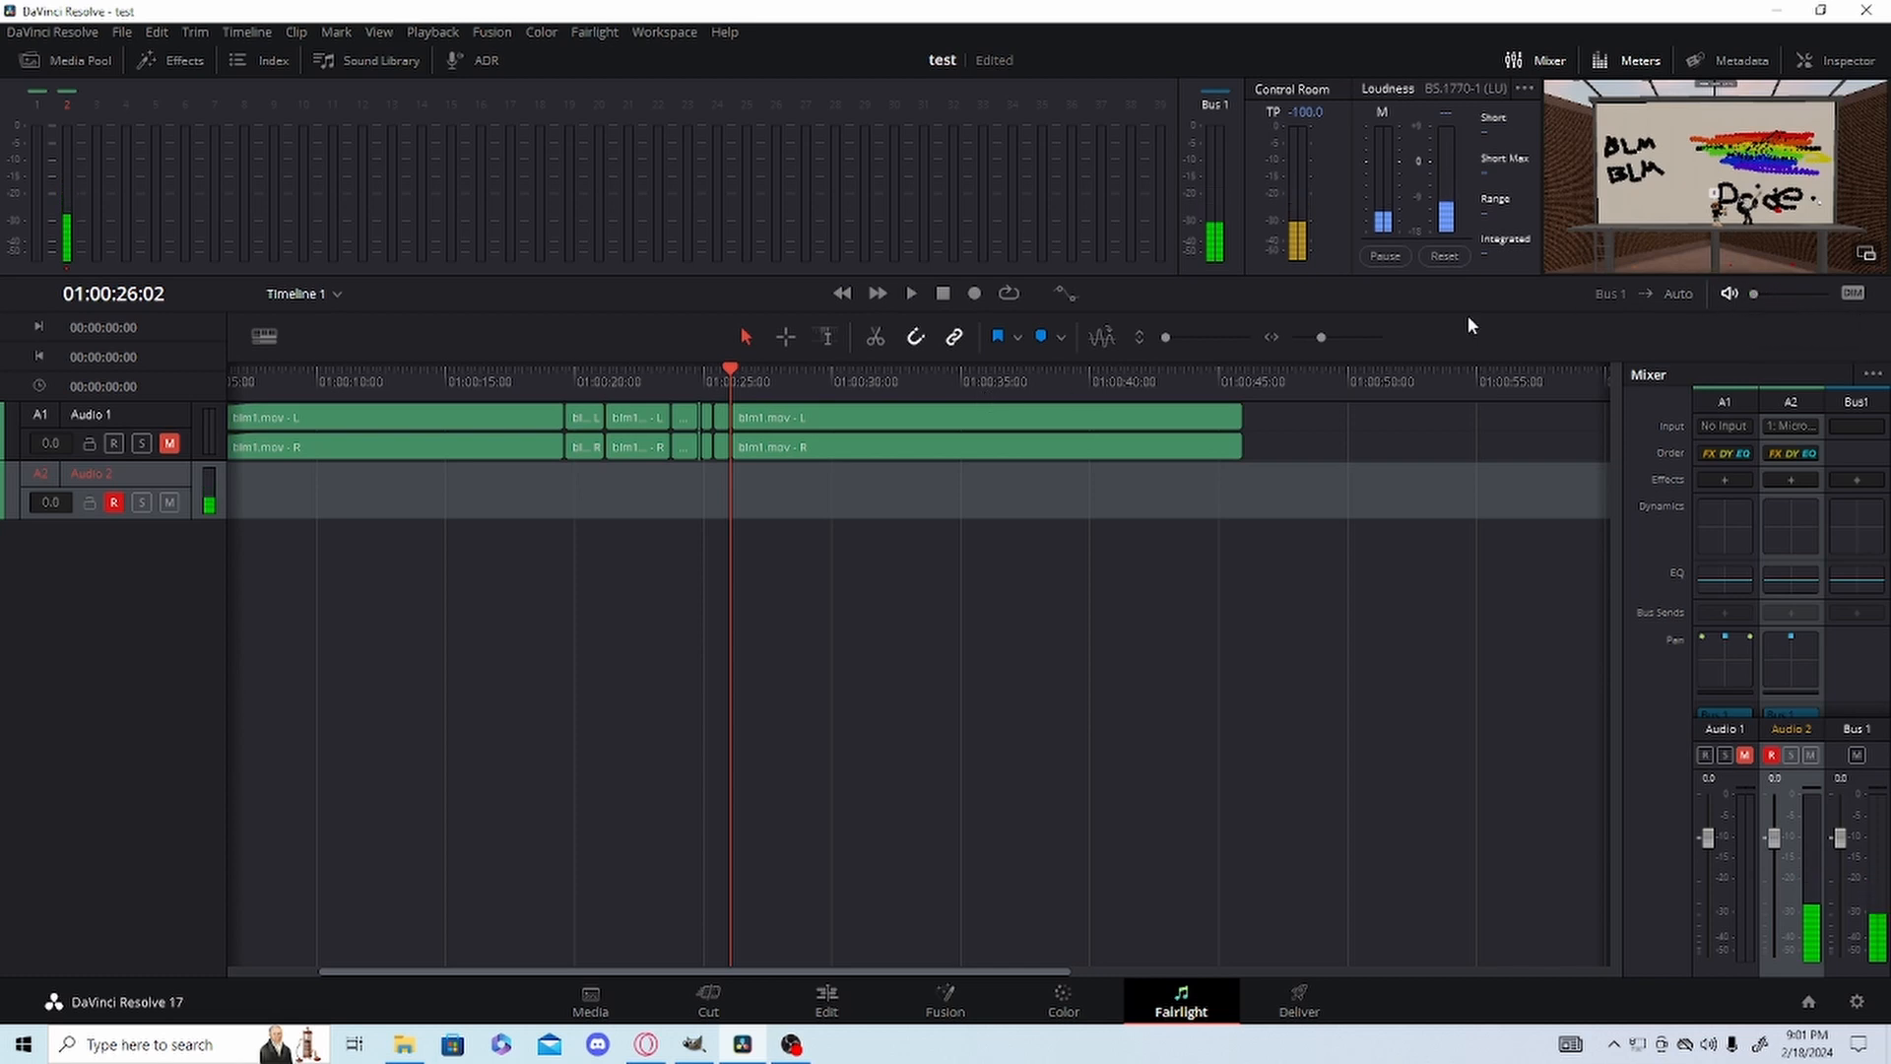
# Record a voiceover on Audio 2 from 01:00:26:02 to 01:00:34:26 and return the playhead to 01:00:27:11.
pyautogui.click(975, 294)
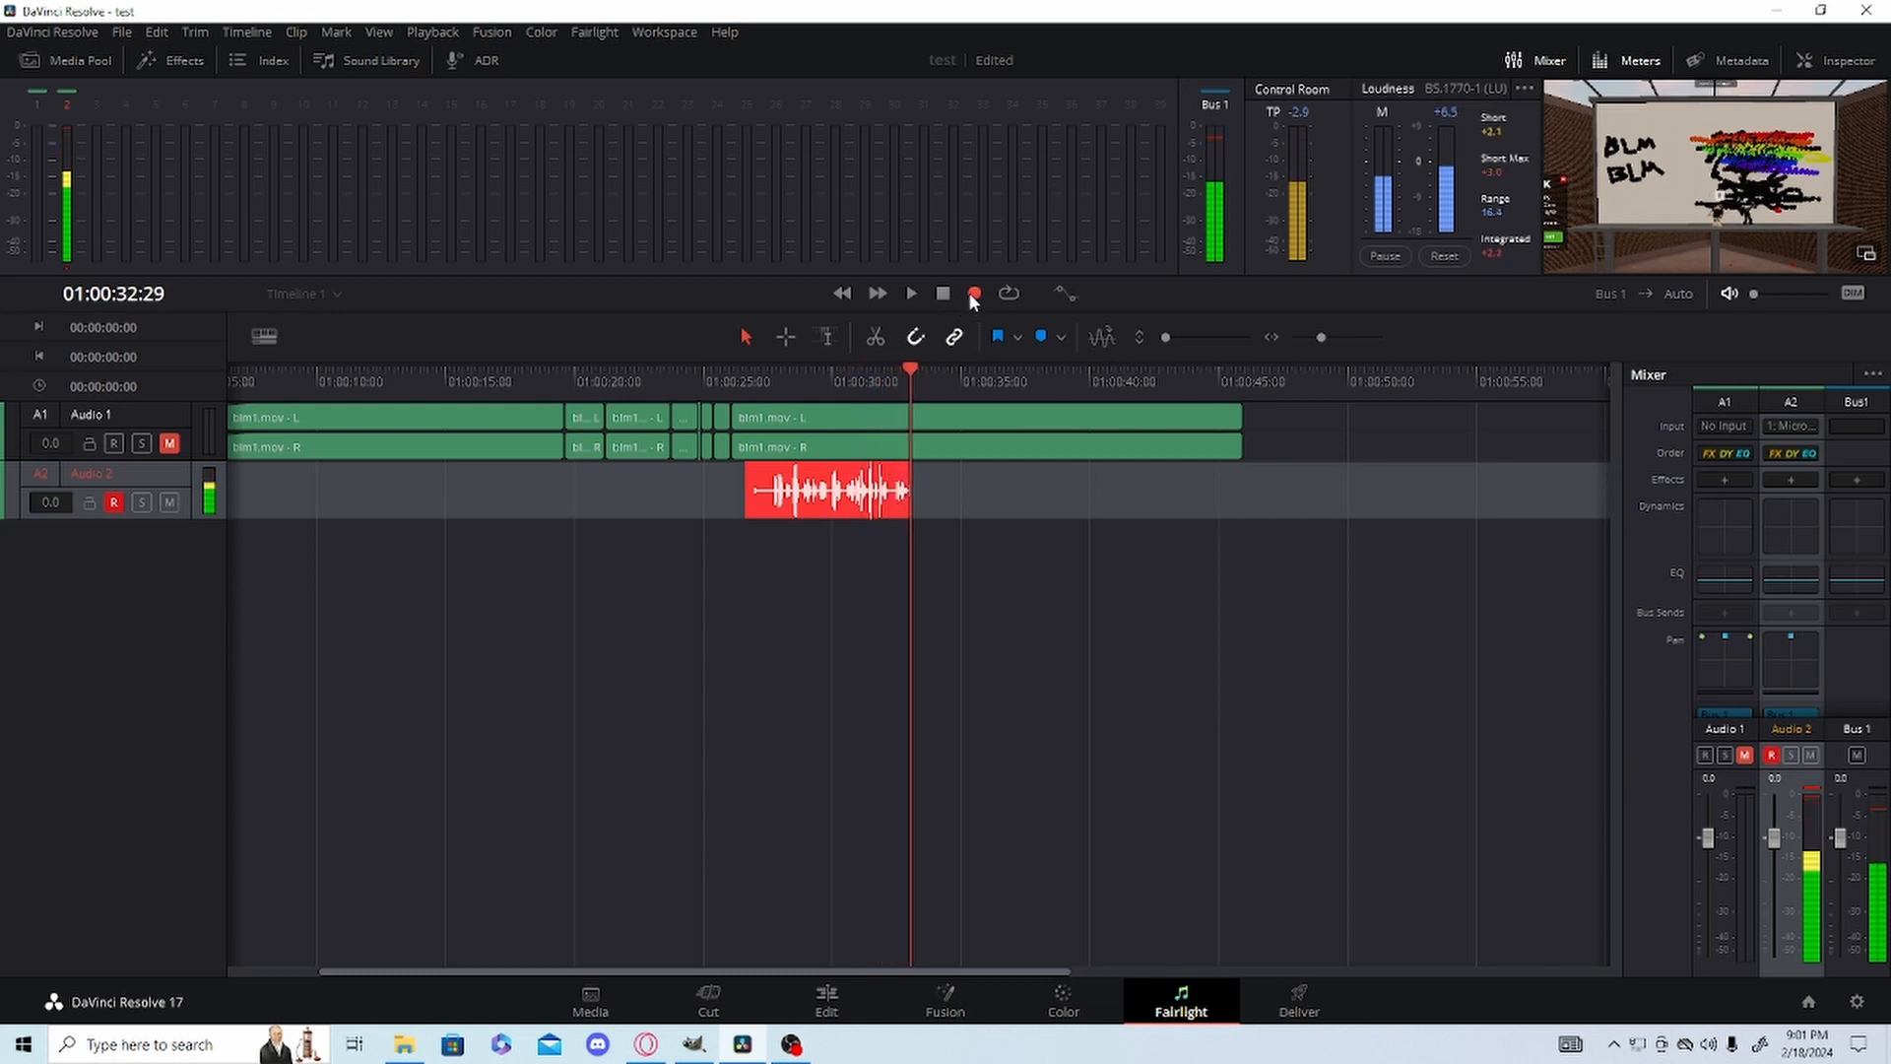
pyautogui.click(943, 292)
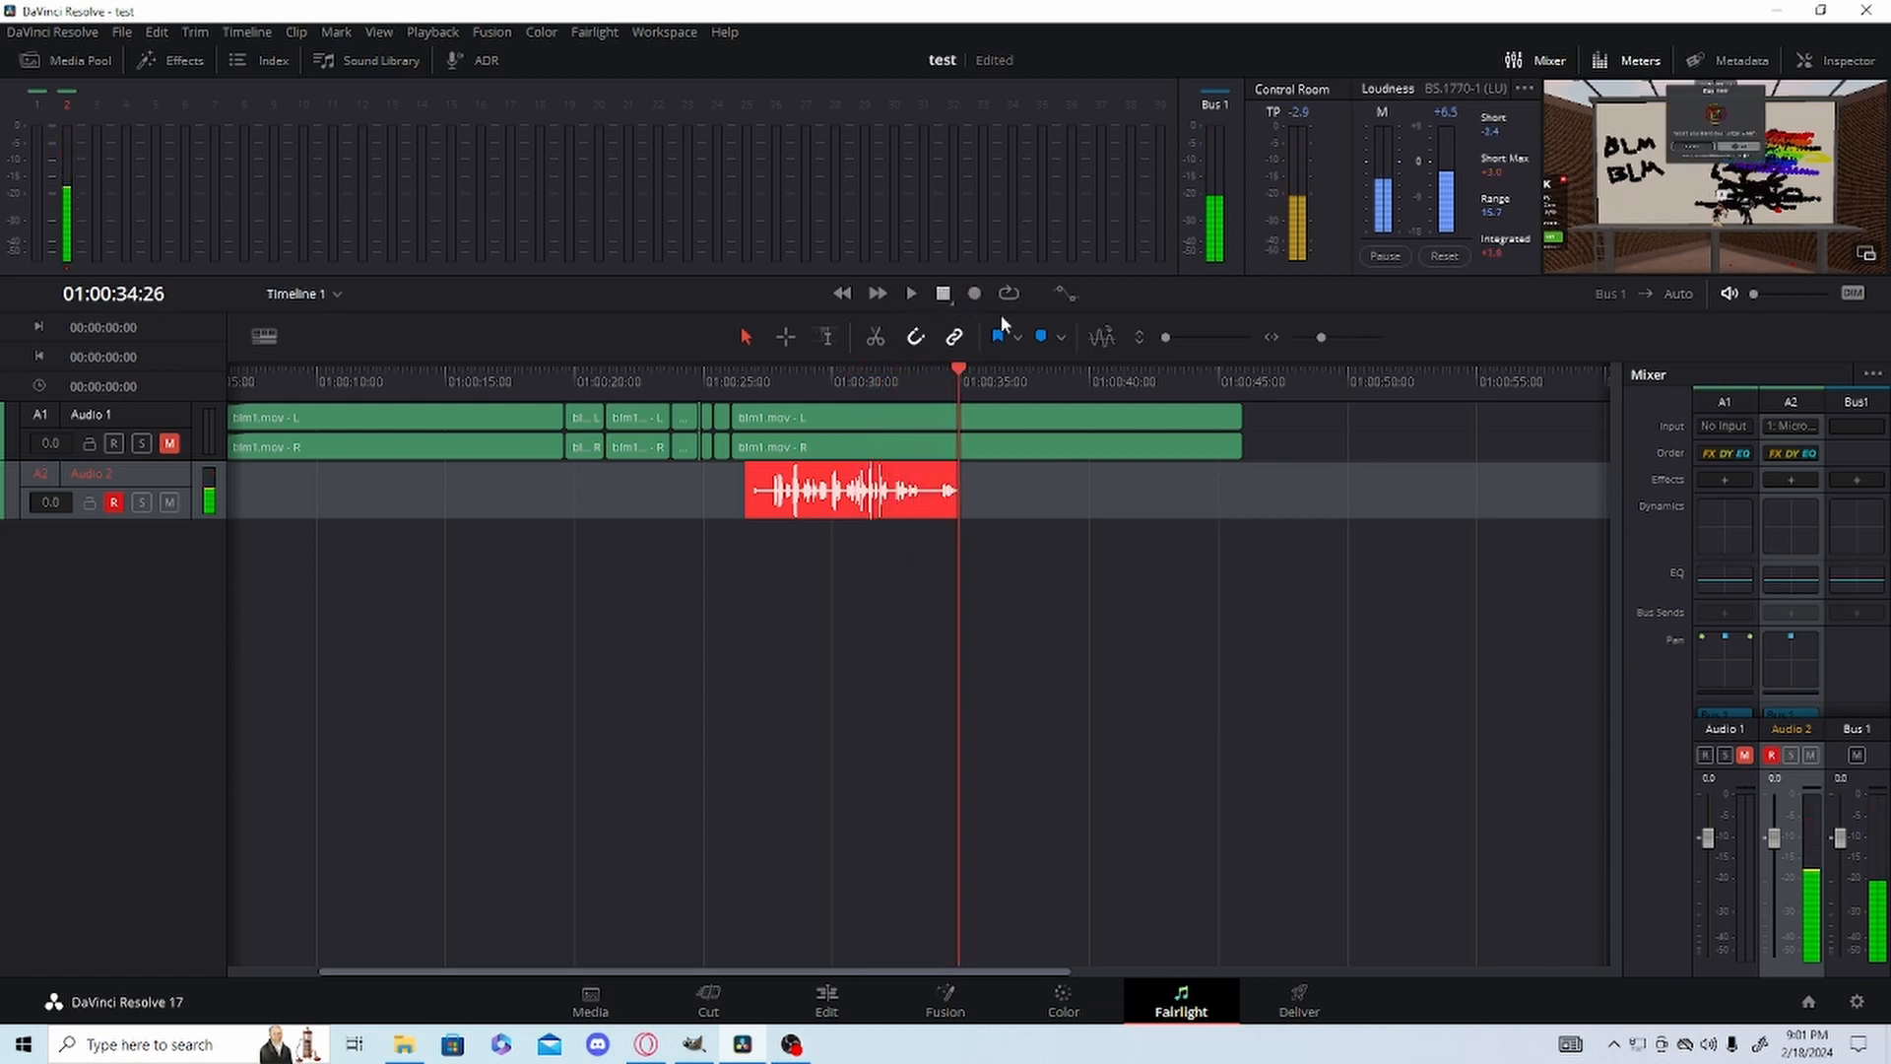
pyautogui.moveTo(953, 372); pyautogui.dragTo(765, 411)
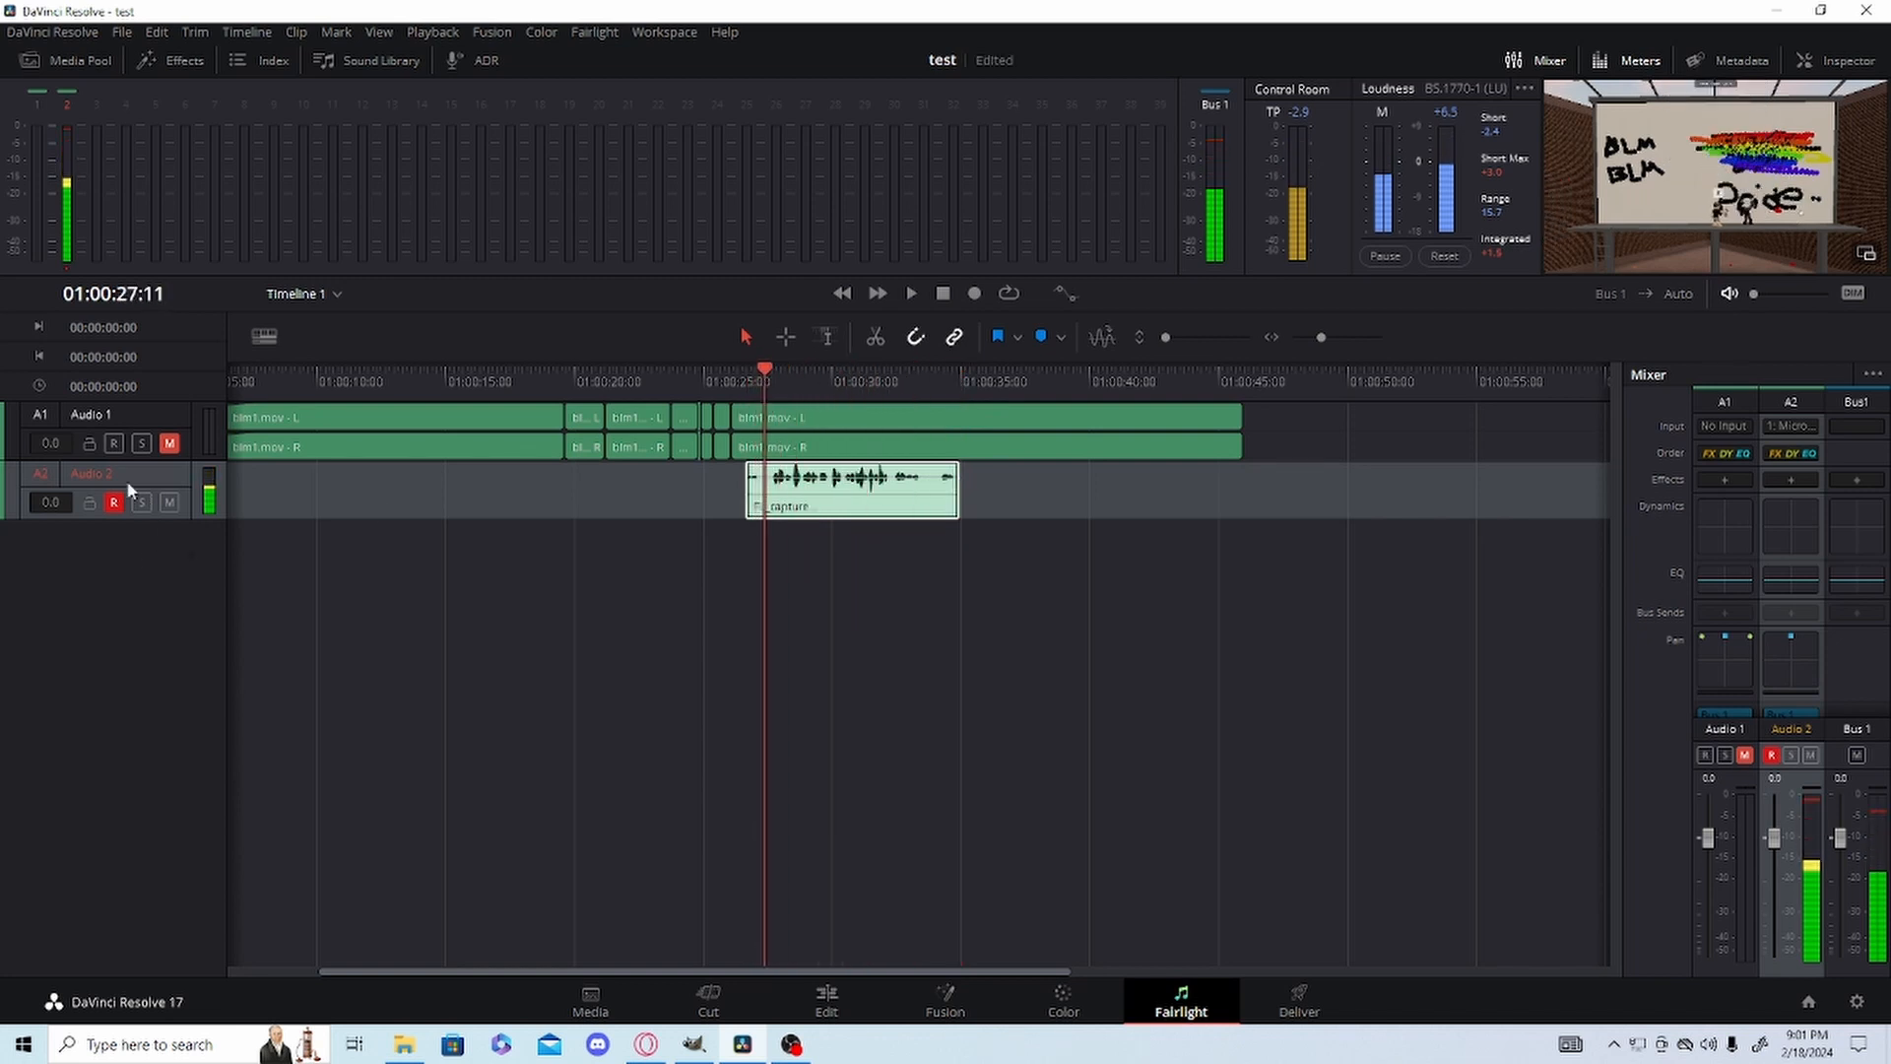
# Disarm Audio 2 from recording and unmute Audio 1.
pyautogui.click(114, 502)
pyautogui.click(170, 443)
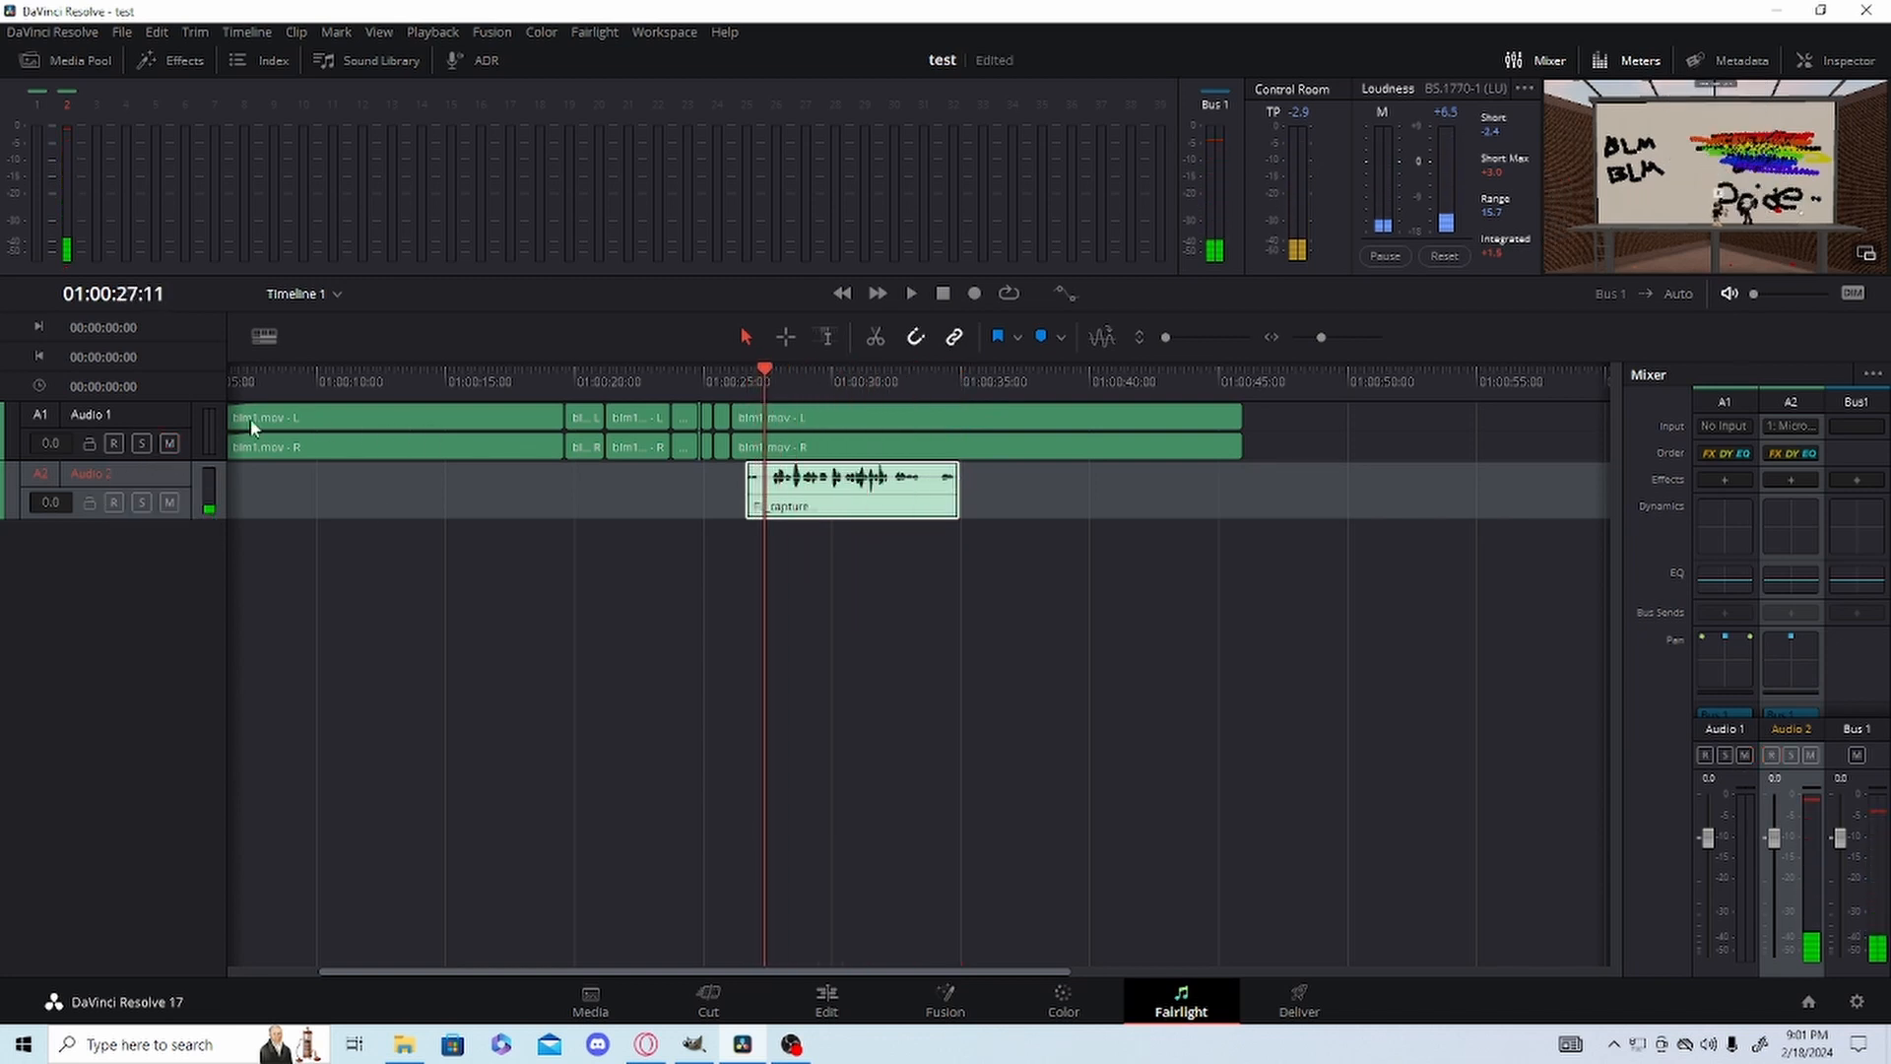
# Play back the recorded voiceover together with Audio 1, raising the monitor volume to about halfway, and stop playback.
pyautogui.press('space')
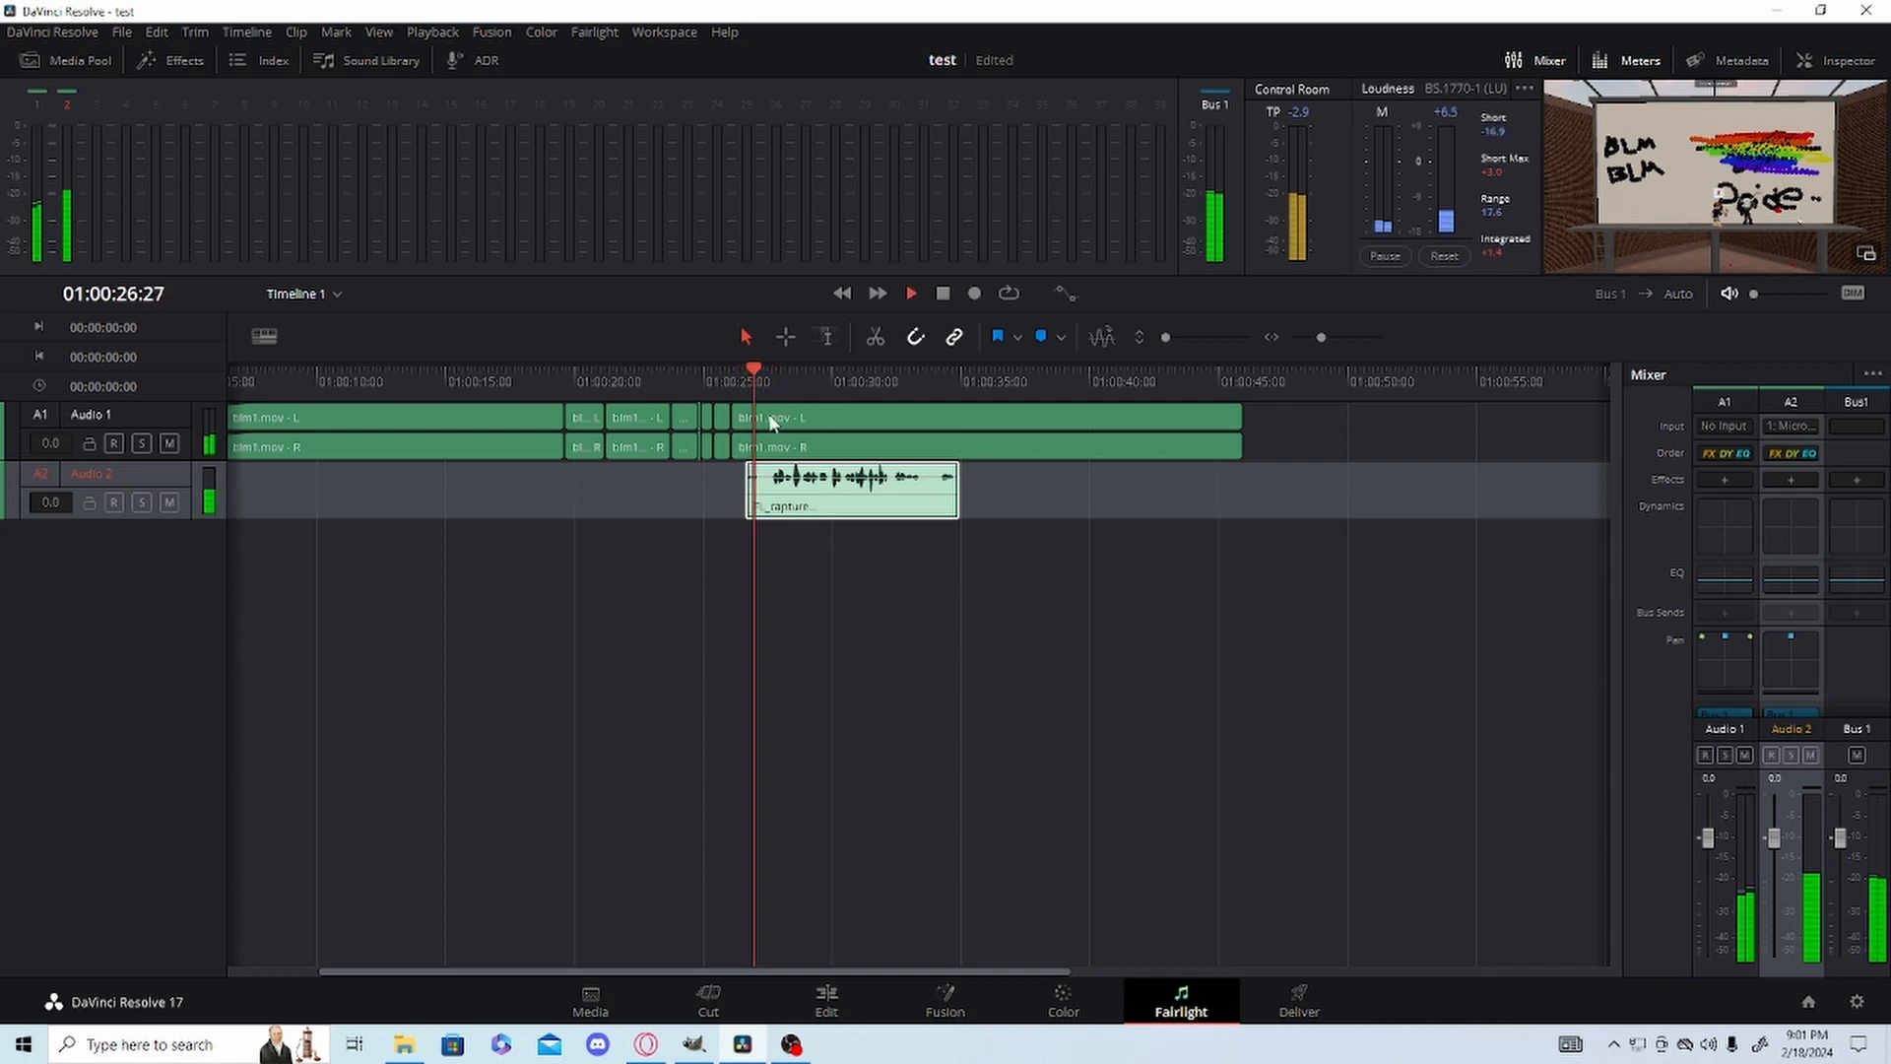
pyautogui.click(1793, 294)
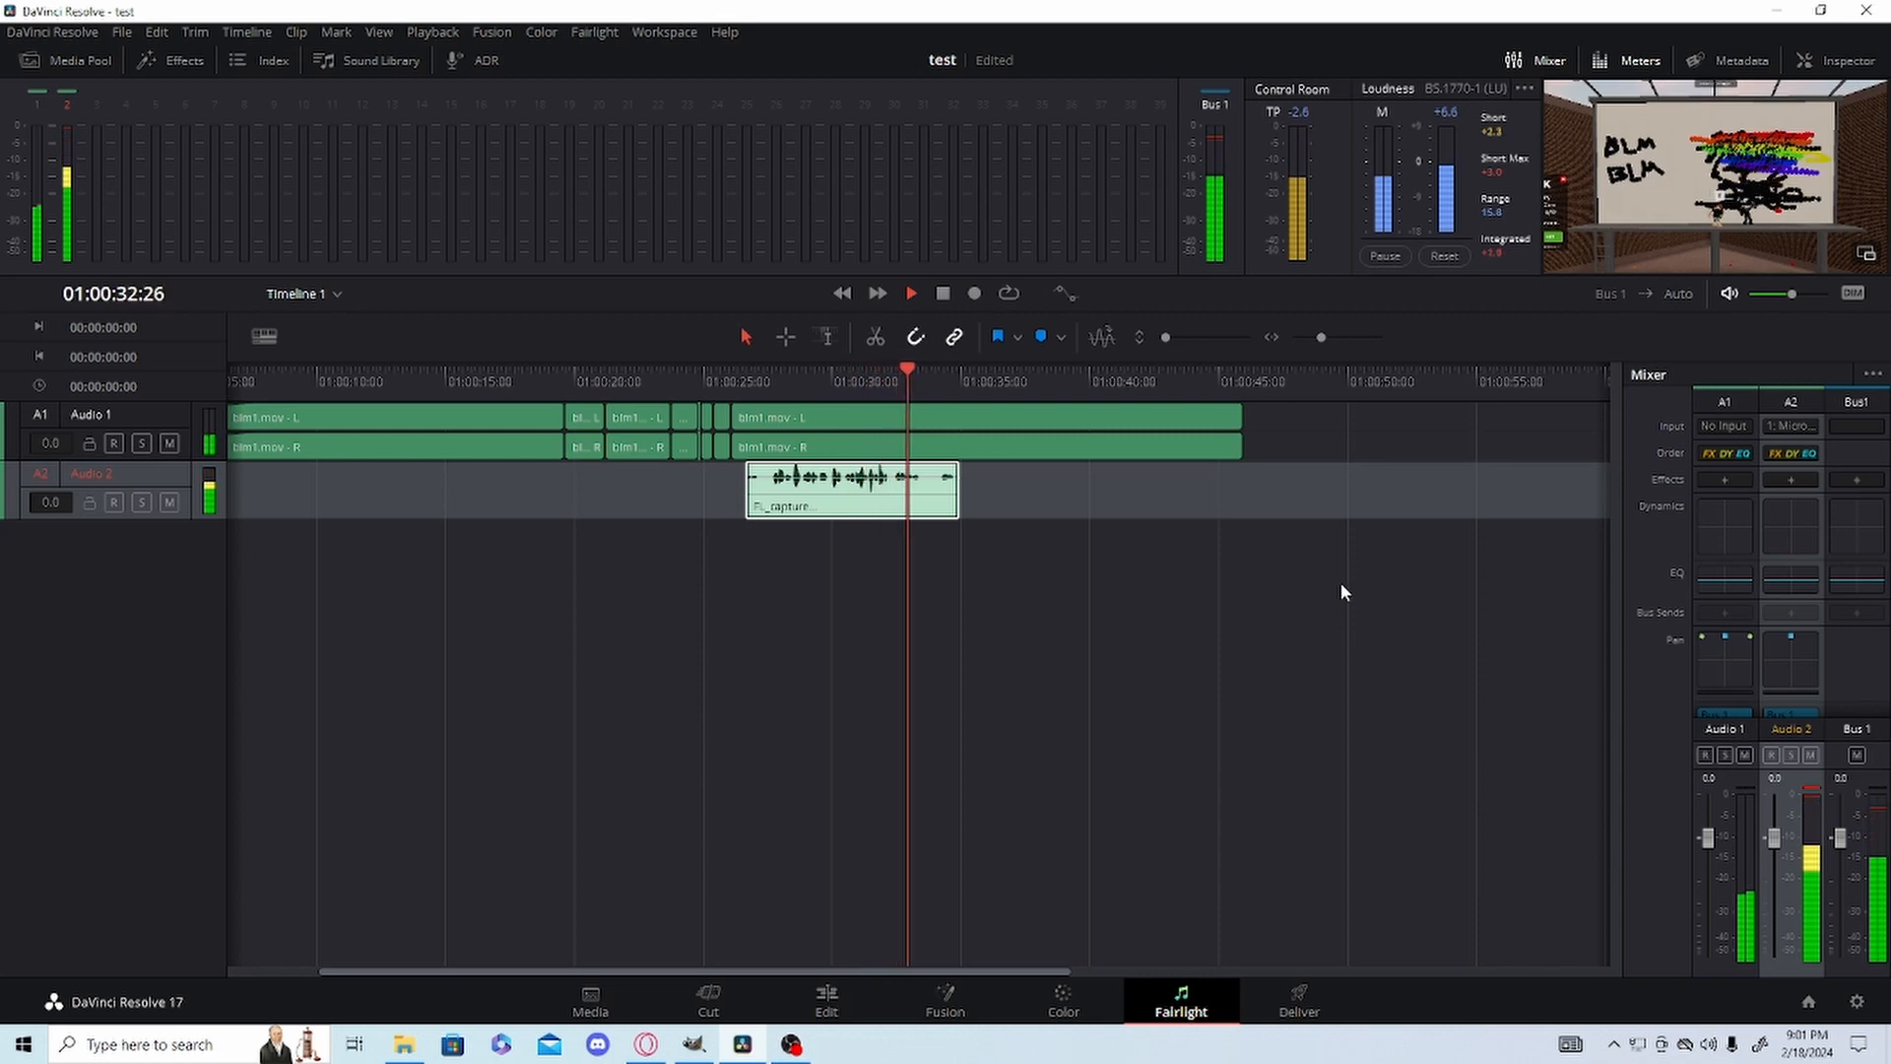
pyautogui.press('space')
# Return to the Edit page and resize the viewer and timeline areas so Video 1, Audio 1 and Audio 2 are in view.
pyautogui.hotkey('shift', '4')
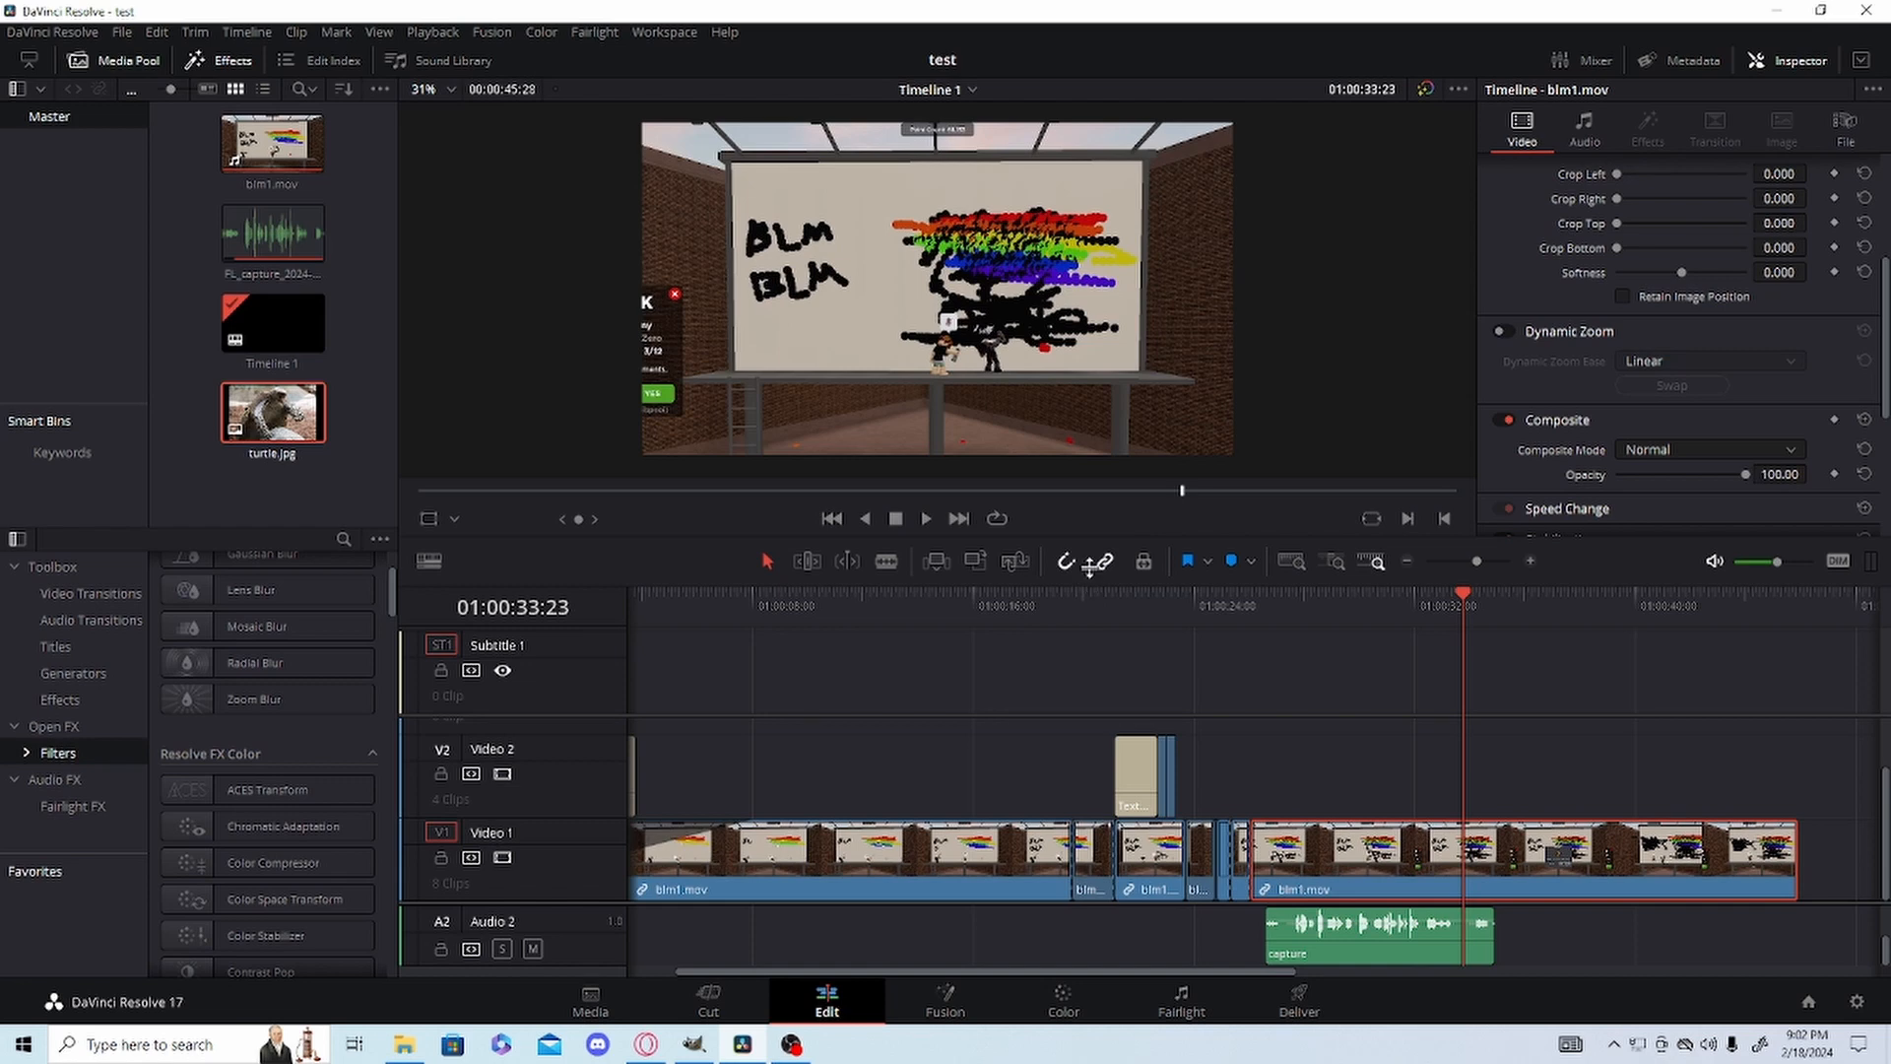
pyautogui.moveTo(1091, 568); pyautogui.dragTo(1109, 134)
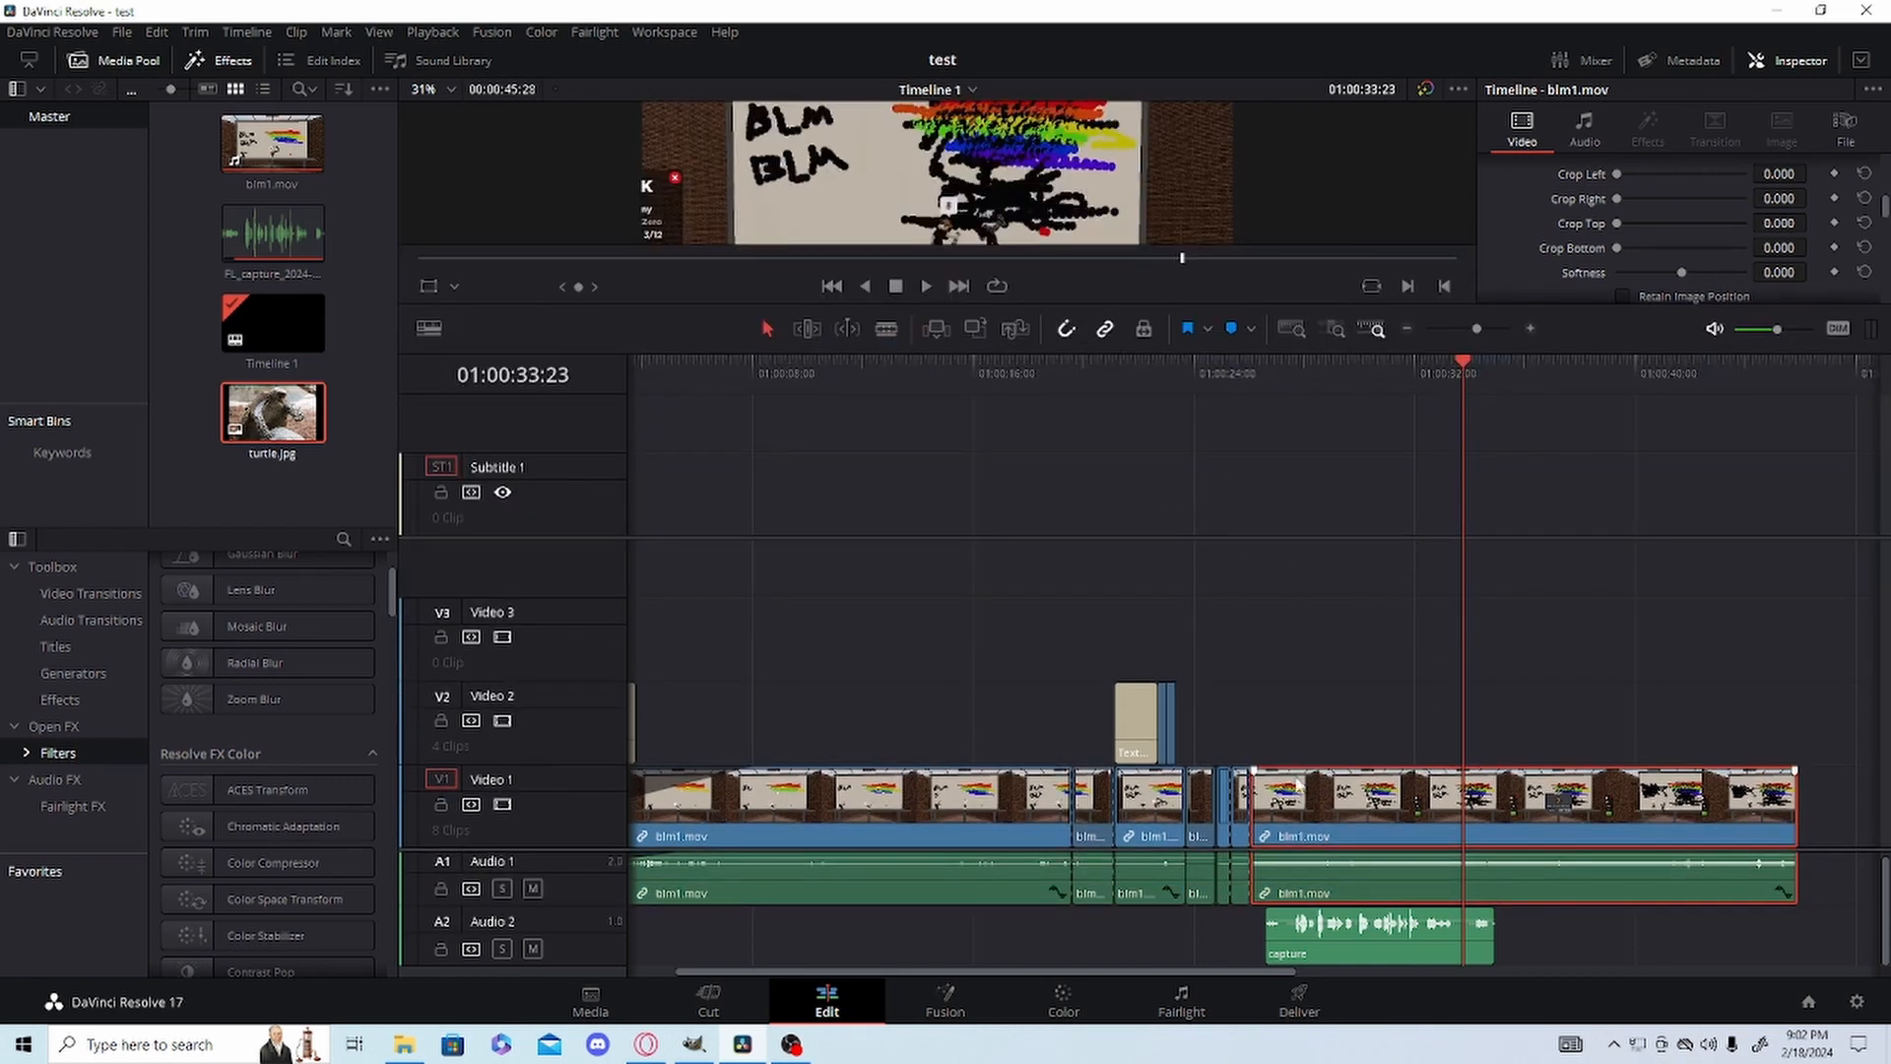
pyautogui.moveTo(1134, 849); pyautogui.dragTo(1153, 674)
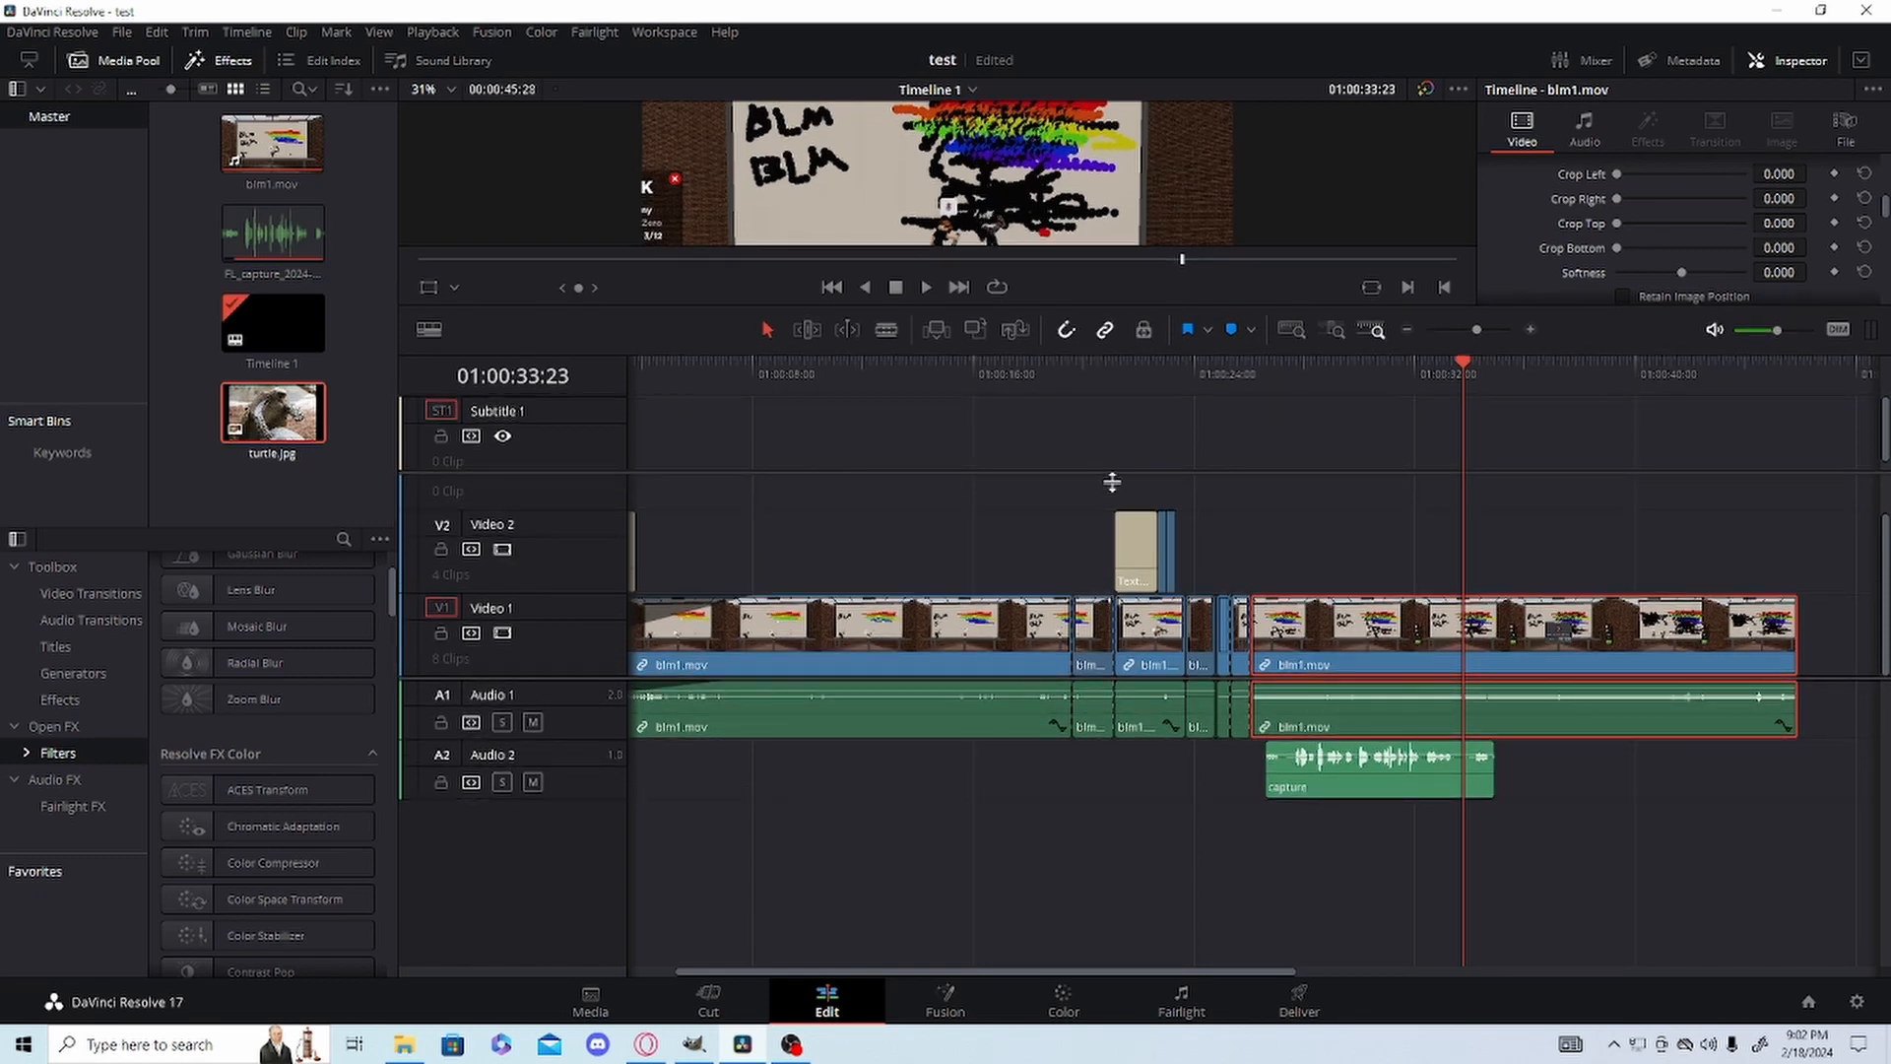
pyautogui.moveTo(1084, 351); pyautogui.dragTo(1087, 799)
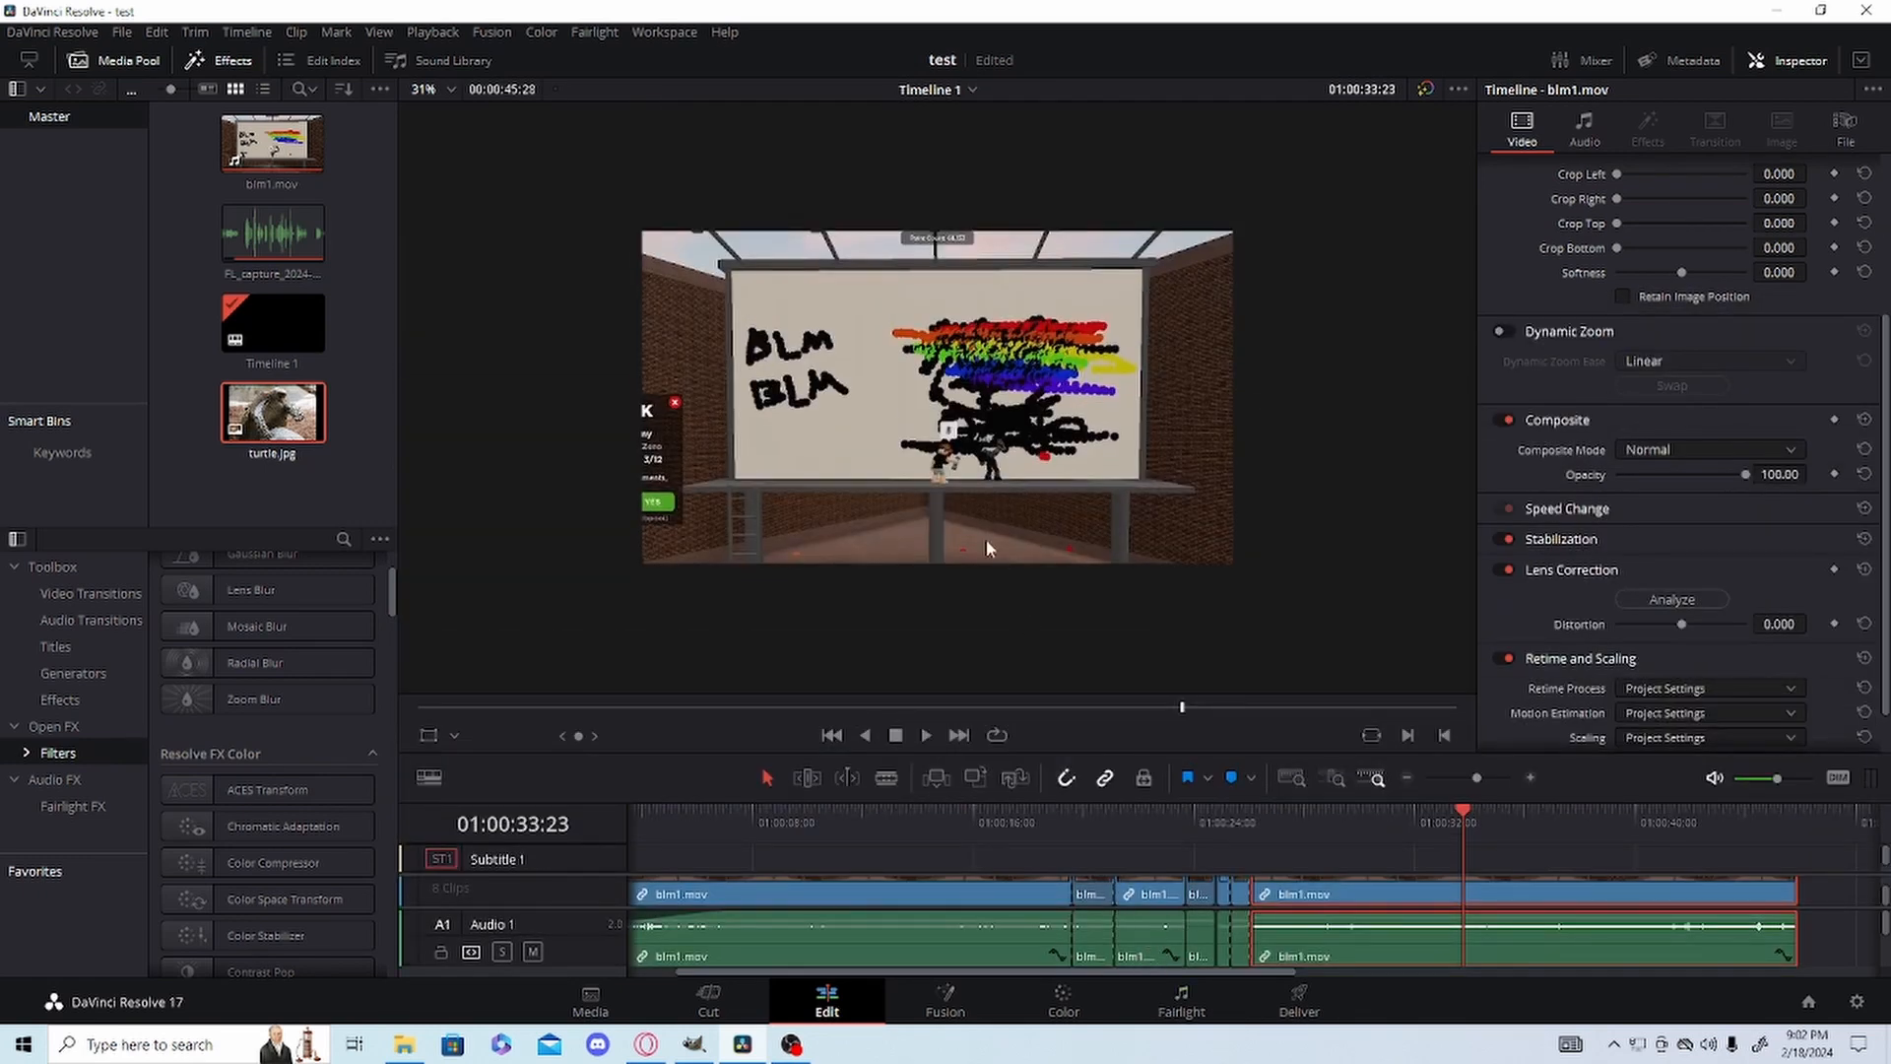
pyautogui.scroll(5, 975, 522)
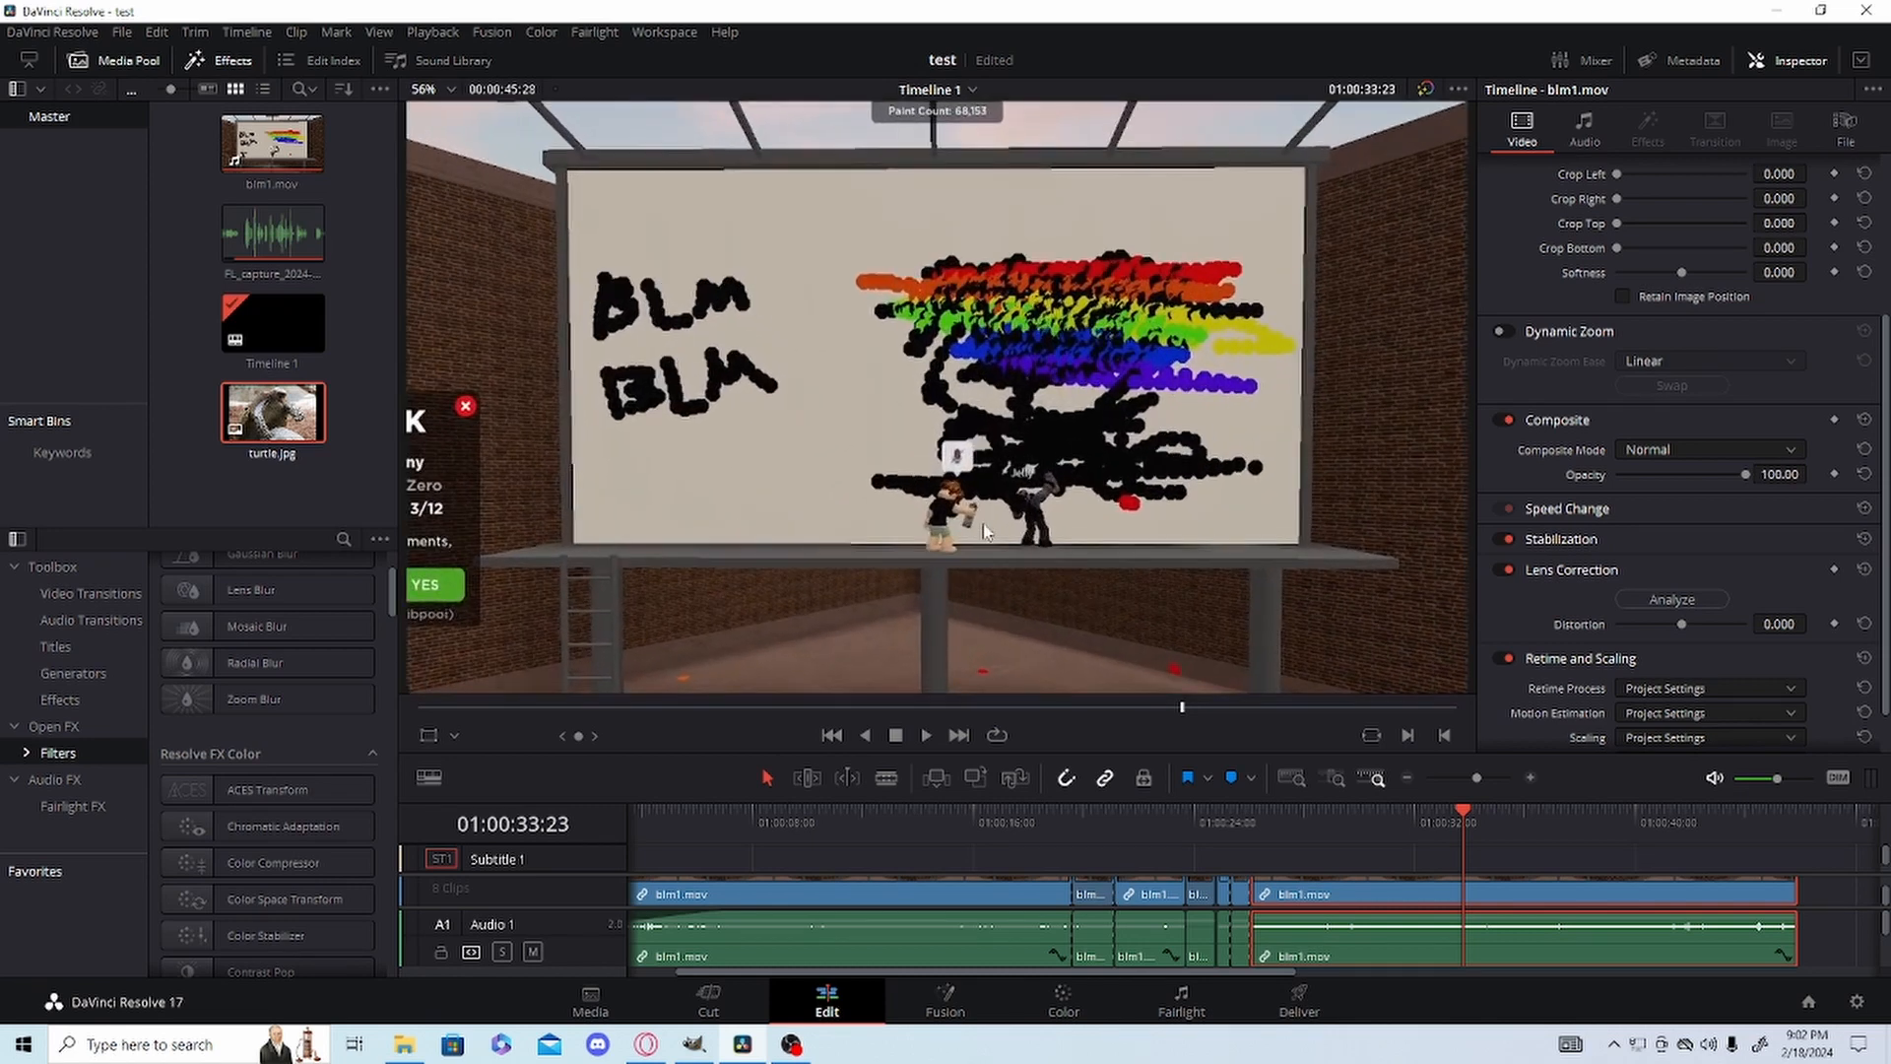
pyautogui.scroll(-1, 963, 489)
pyautogui.scroll(1, 961, 503)
pyautogui.moveTo(1085, 803); pyautogui.dragTo(1084, 536)
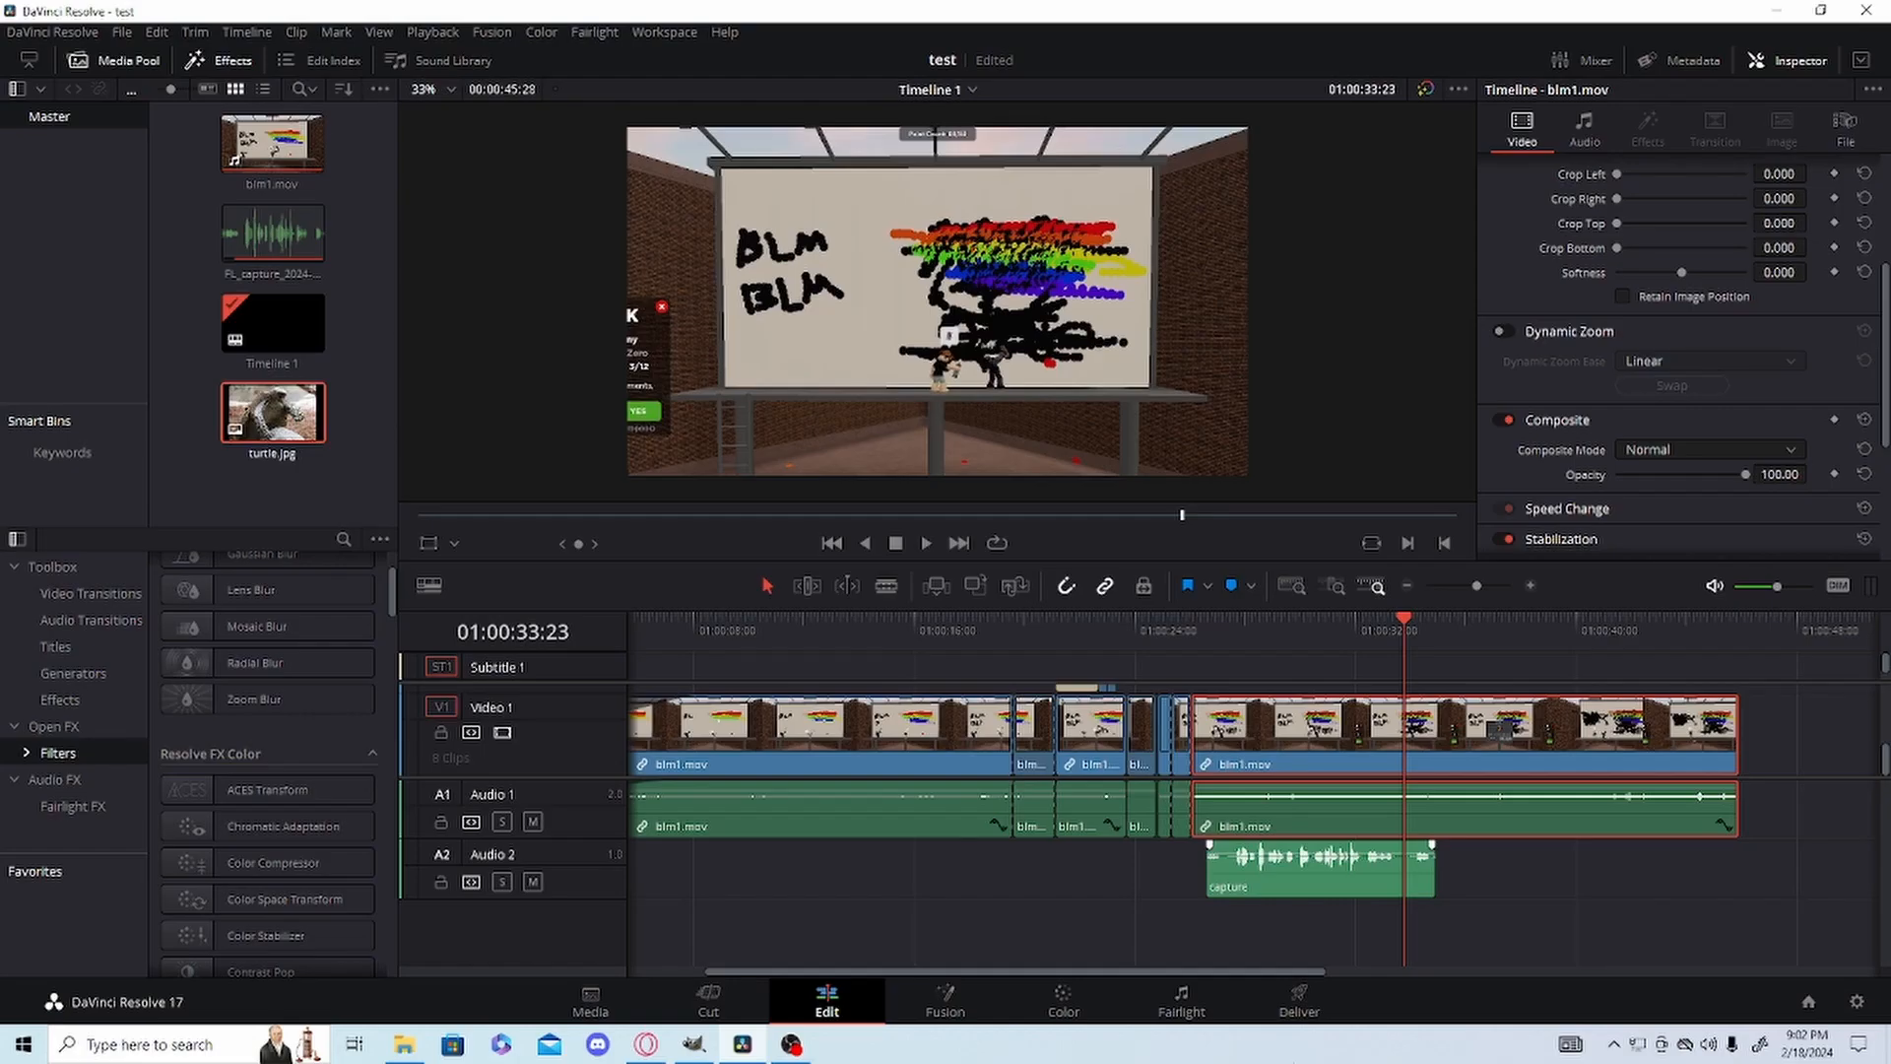
# Open the Deliver page and choose Maximum as the render speed in the custom export's file settings.
pyautogui.click(1317, 1010)
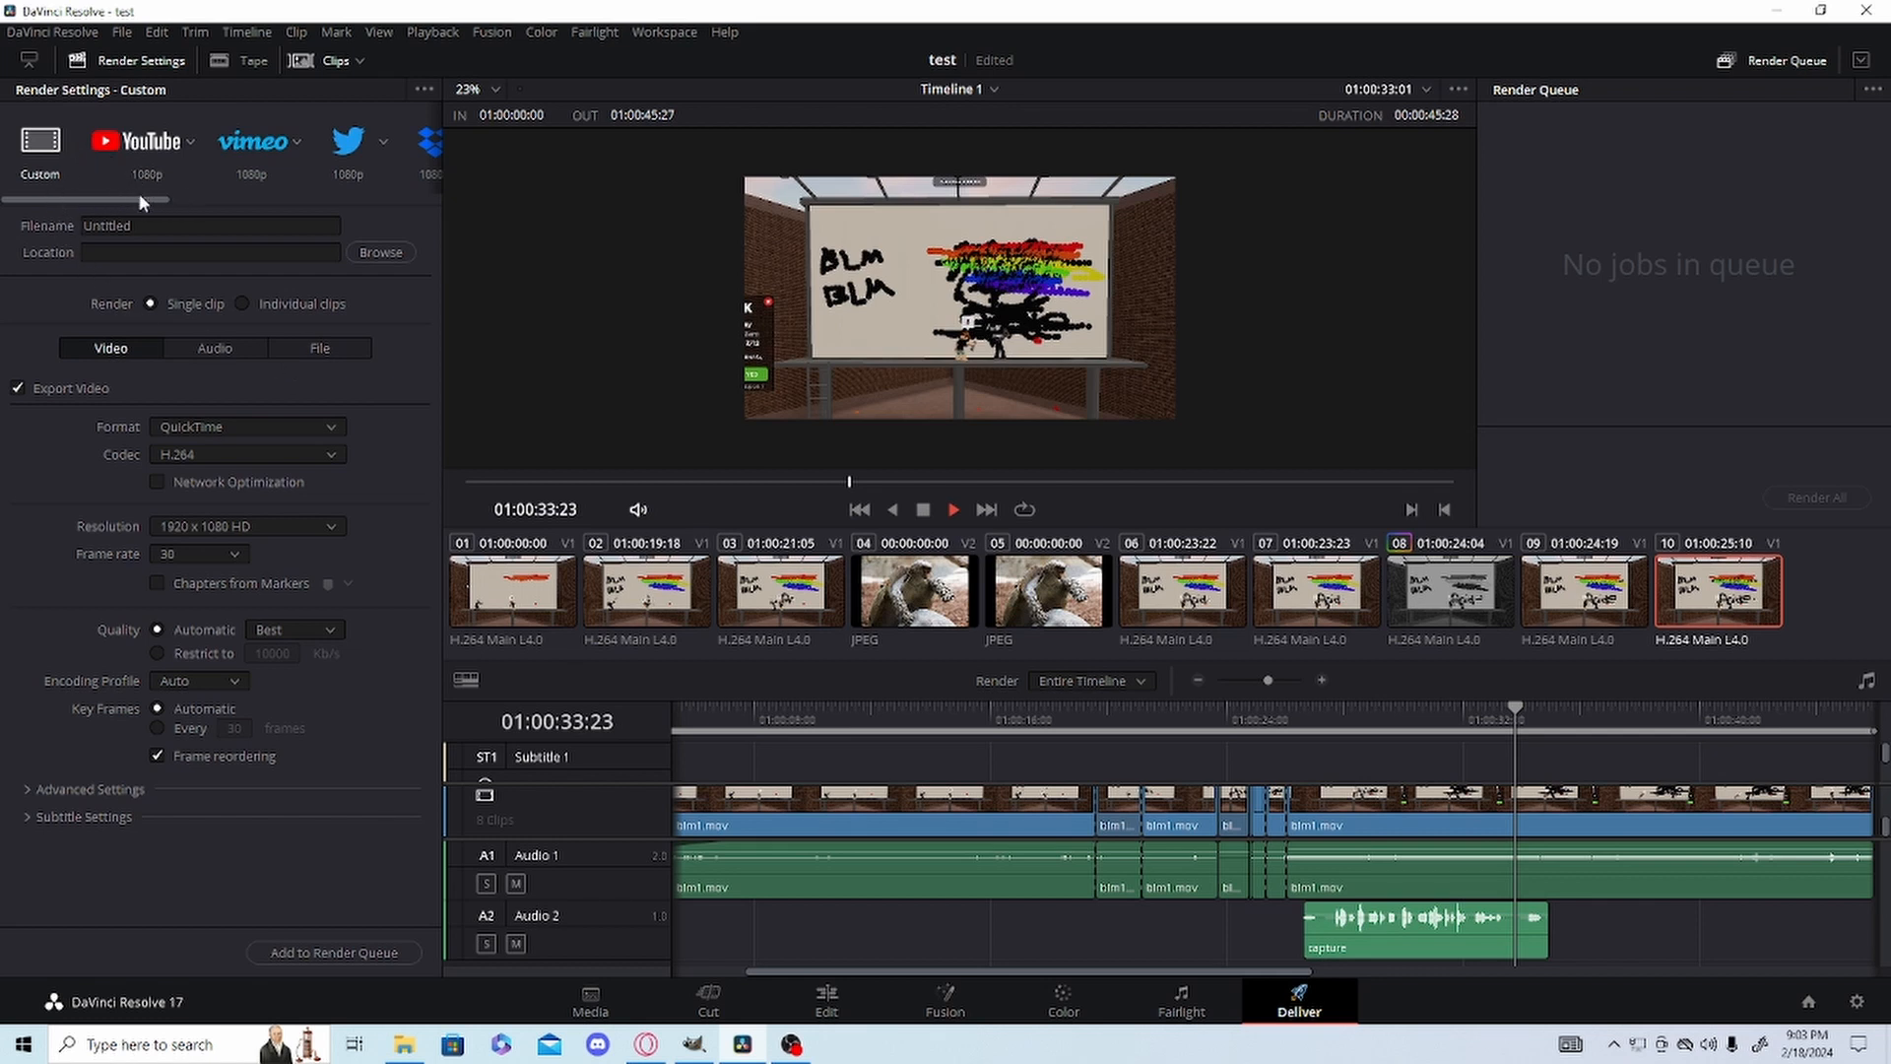
pyautogui.moveTo(140, 196)
pyautogui.mouseDown()
pyautogui.moveTo(369, 195)
pyautogui.moveTo(116, 201)
pyautogui.mouseUp()
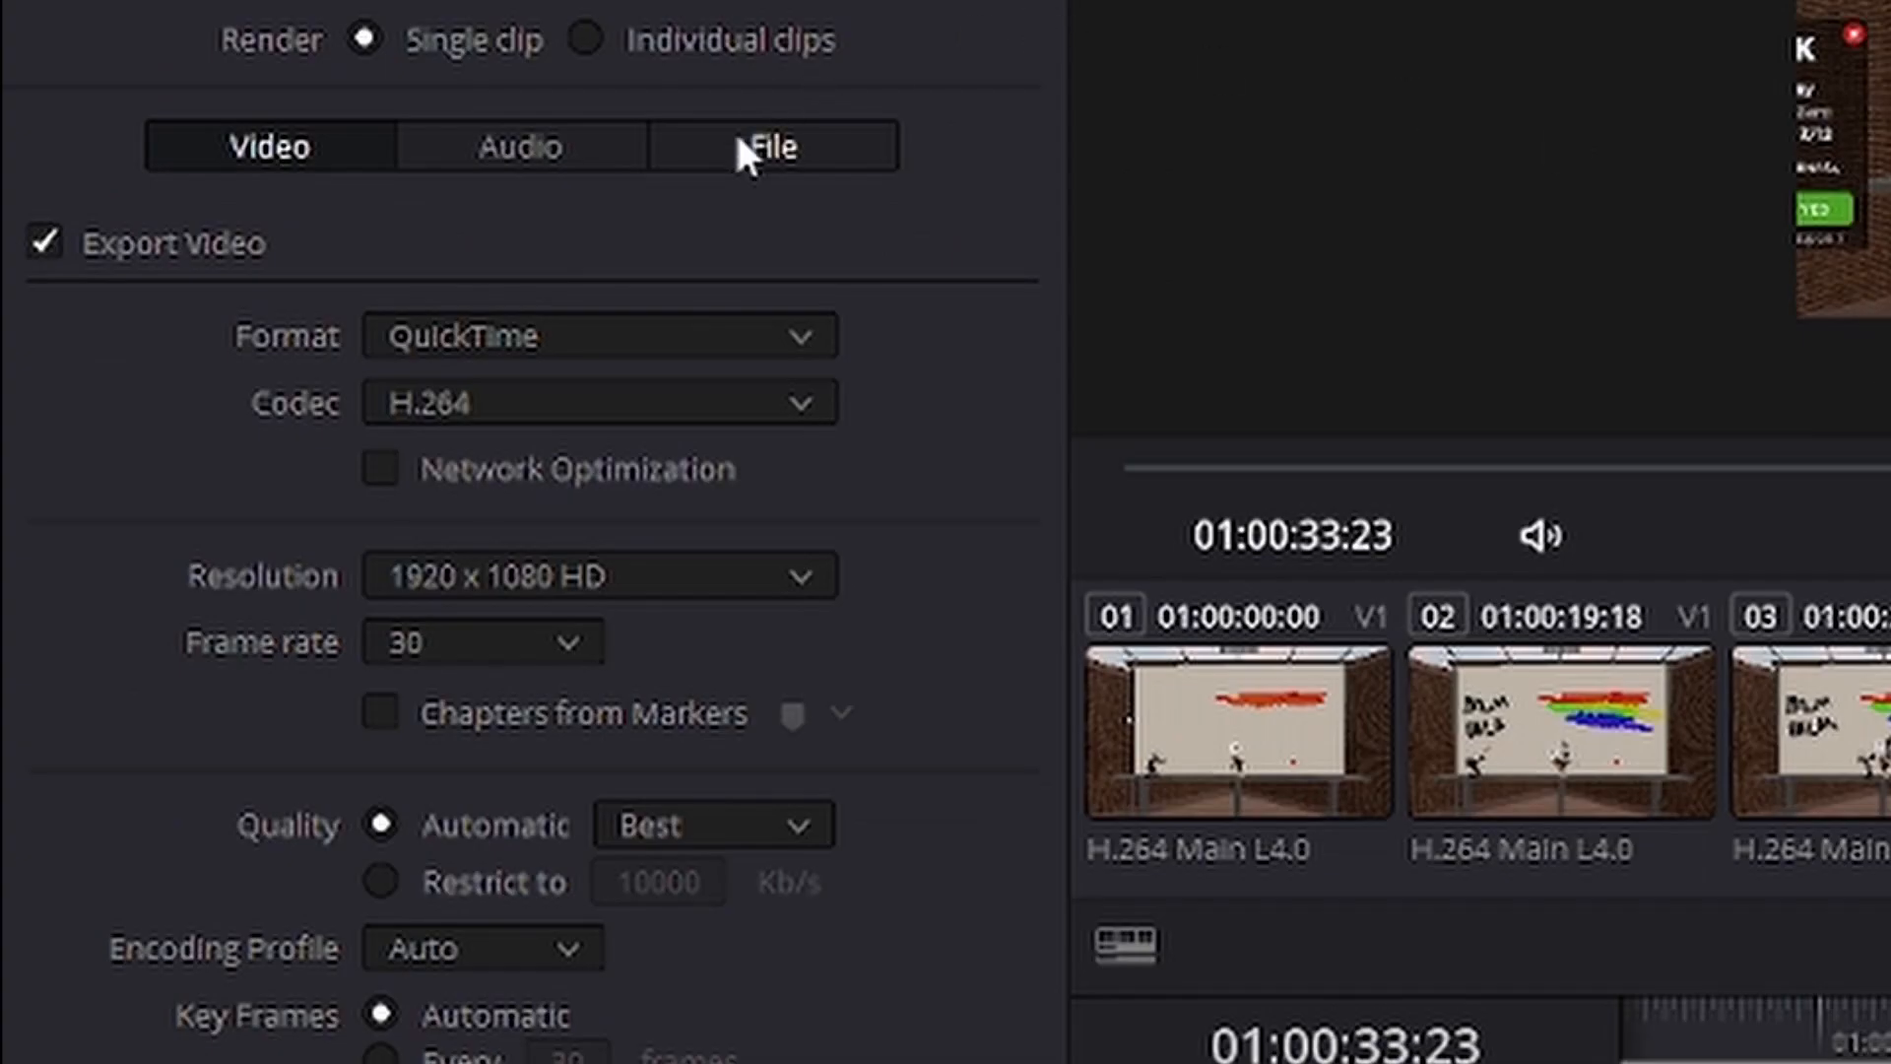
pyautogui.click(739, 143)
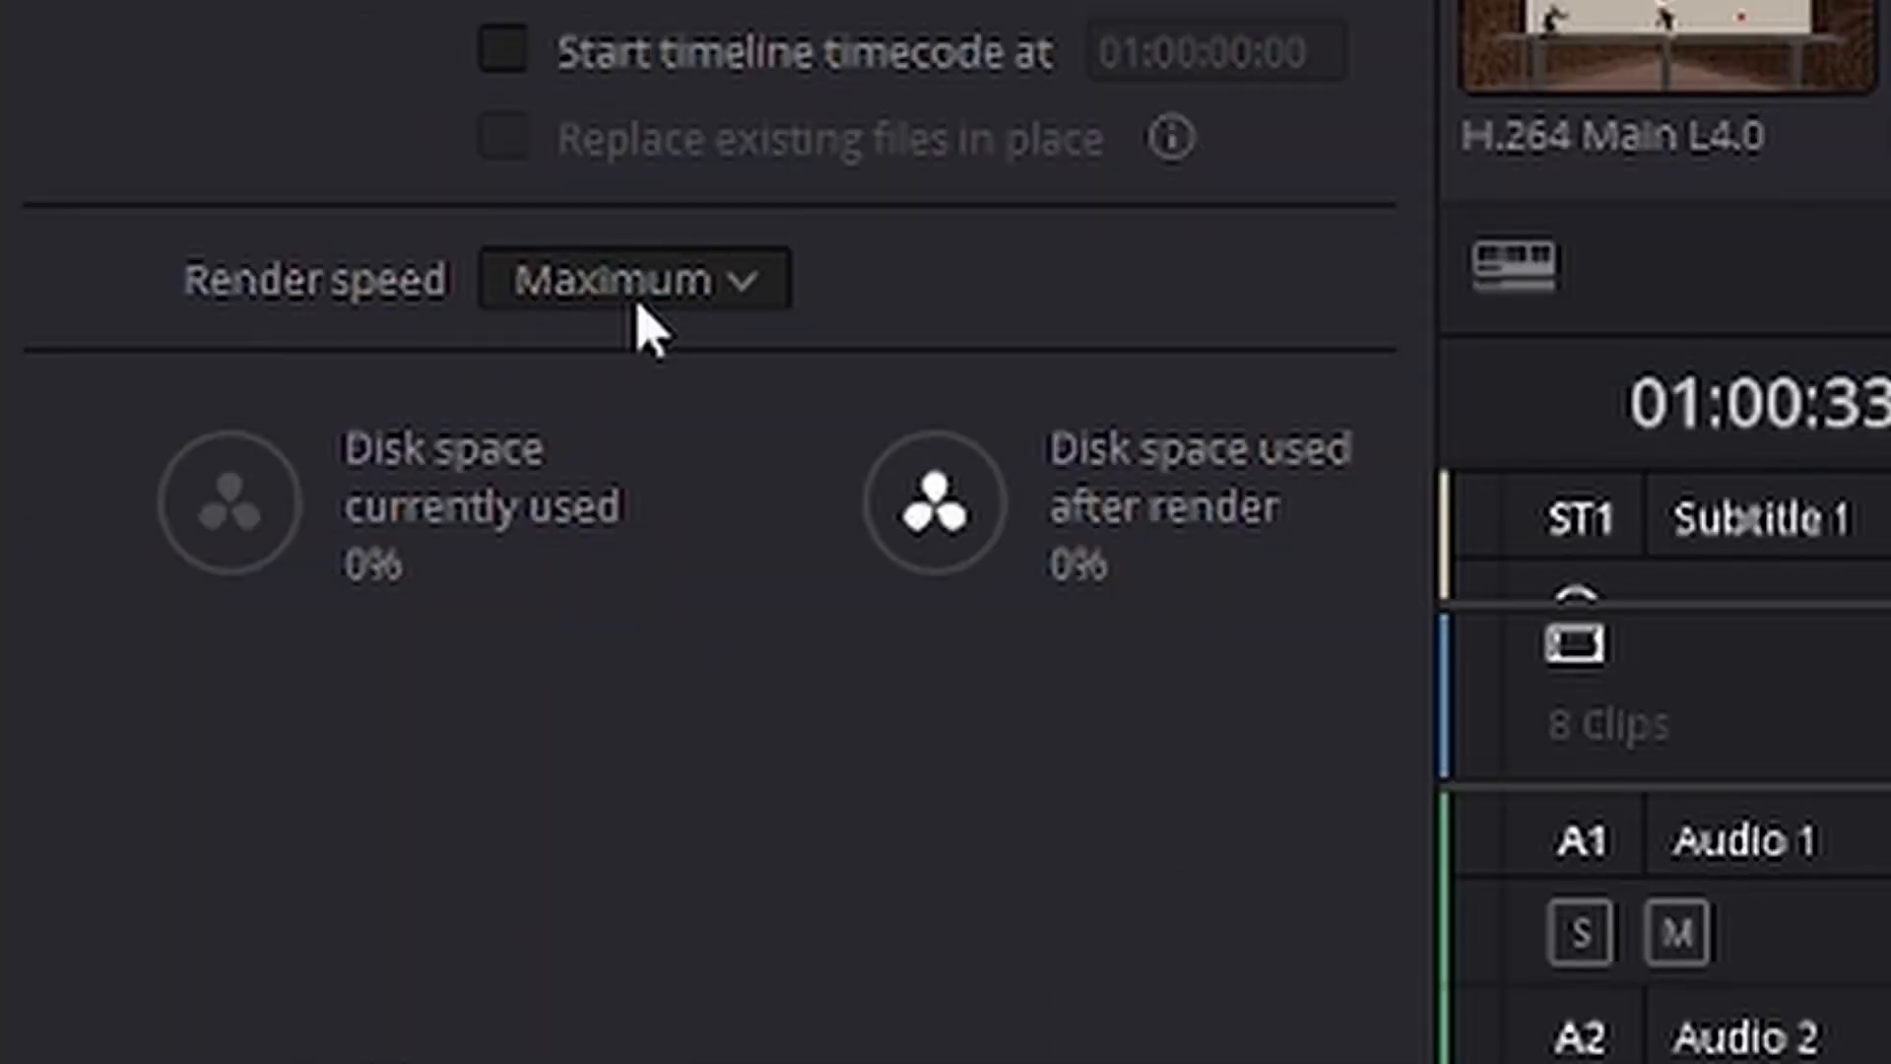
pyautogui.click(638, 305)
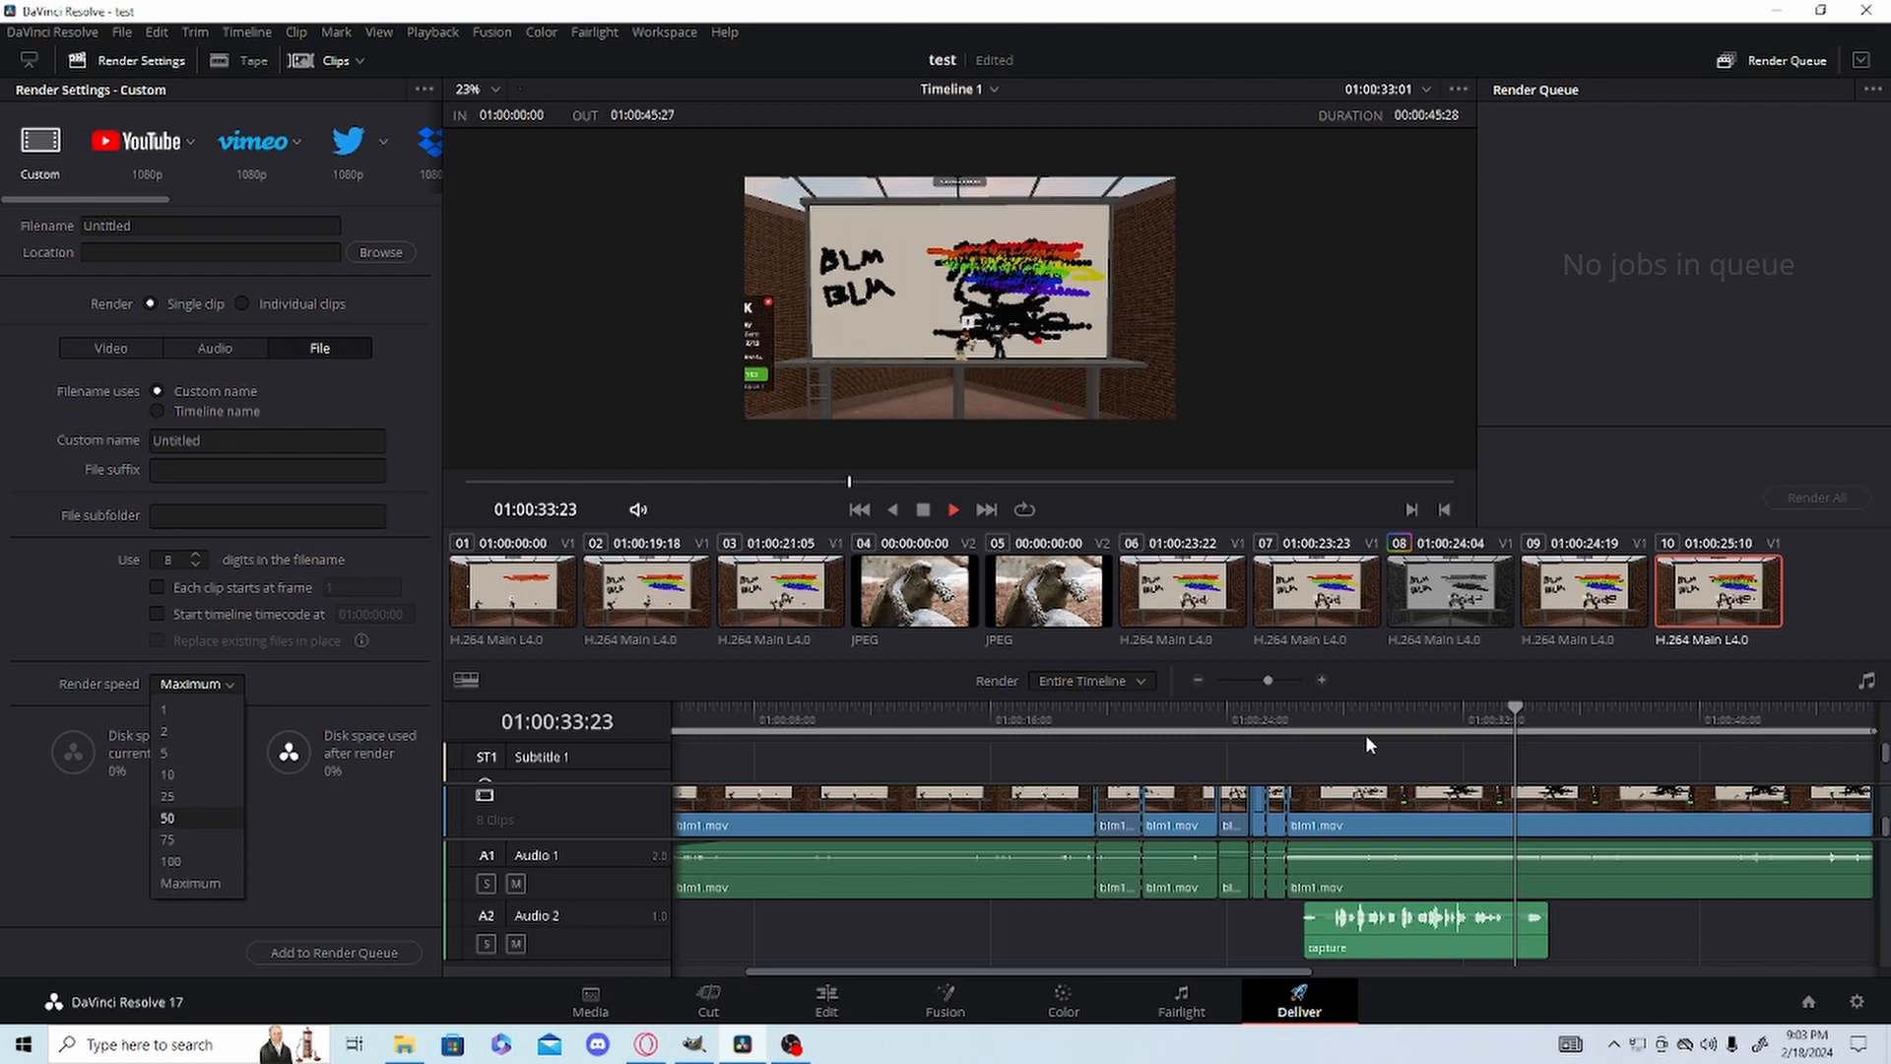
pyautogui.click(179, 883)
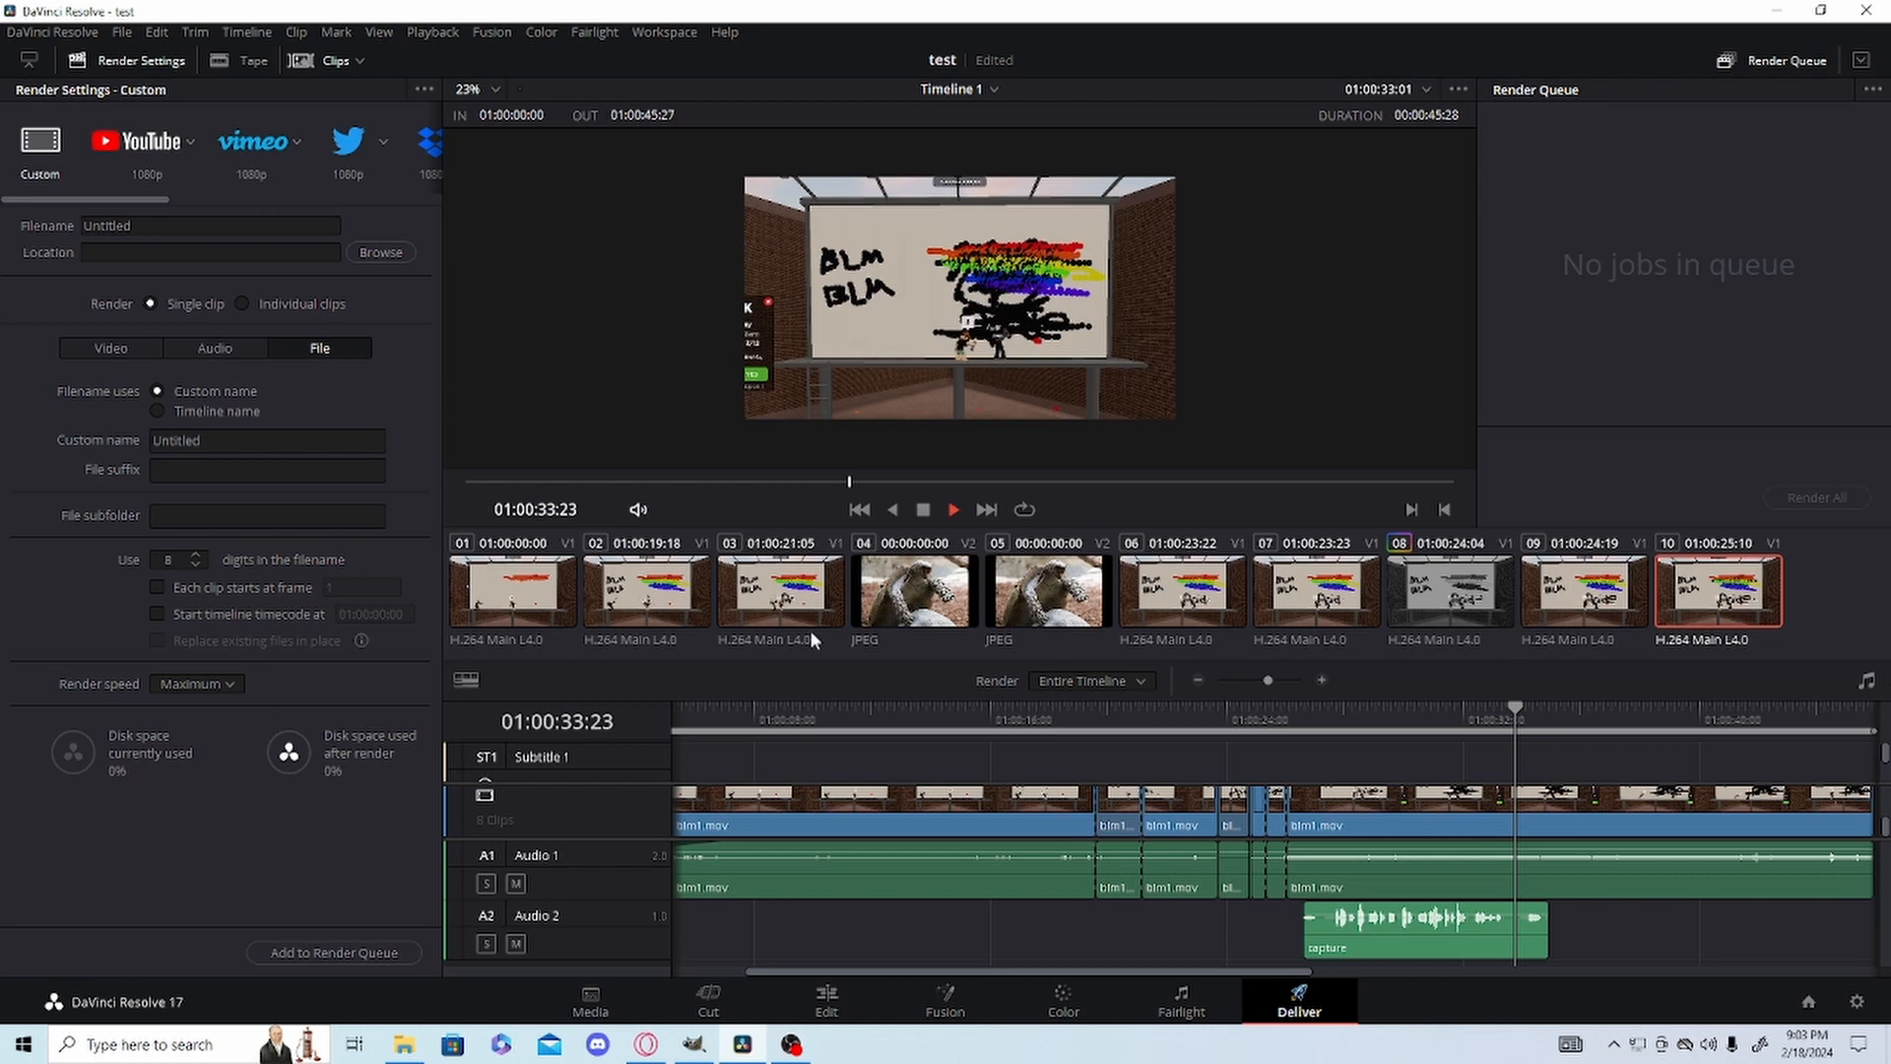
# Add the timeline to the render queue as lol in the Videos folder and render the job.
pyautogui.click(370, 954)
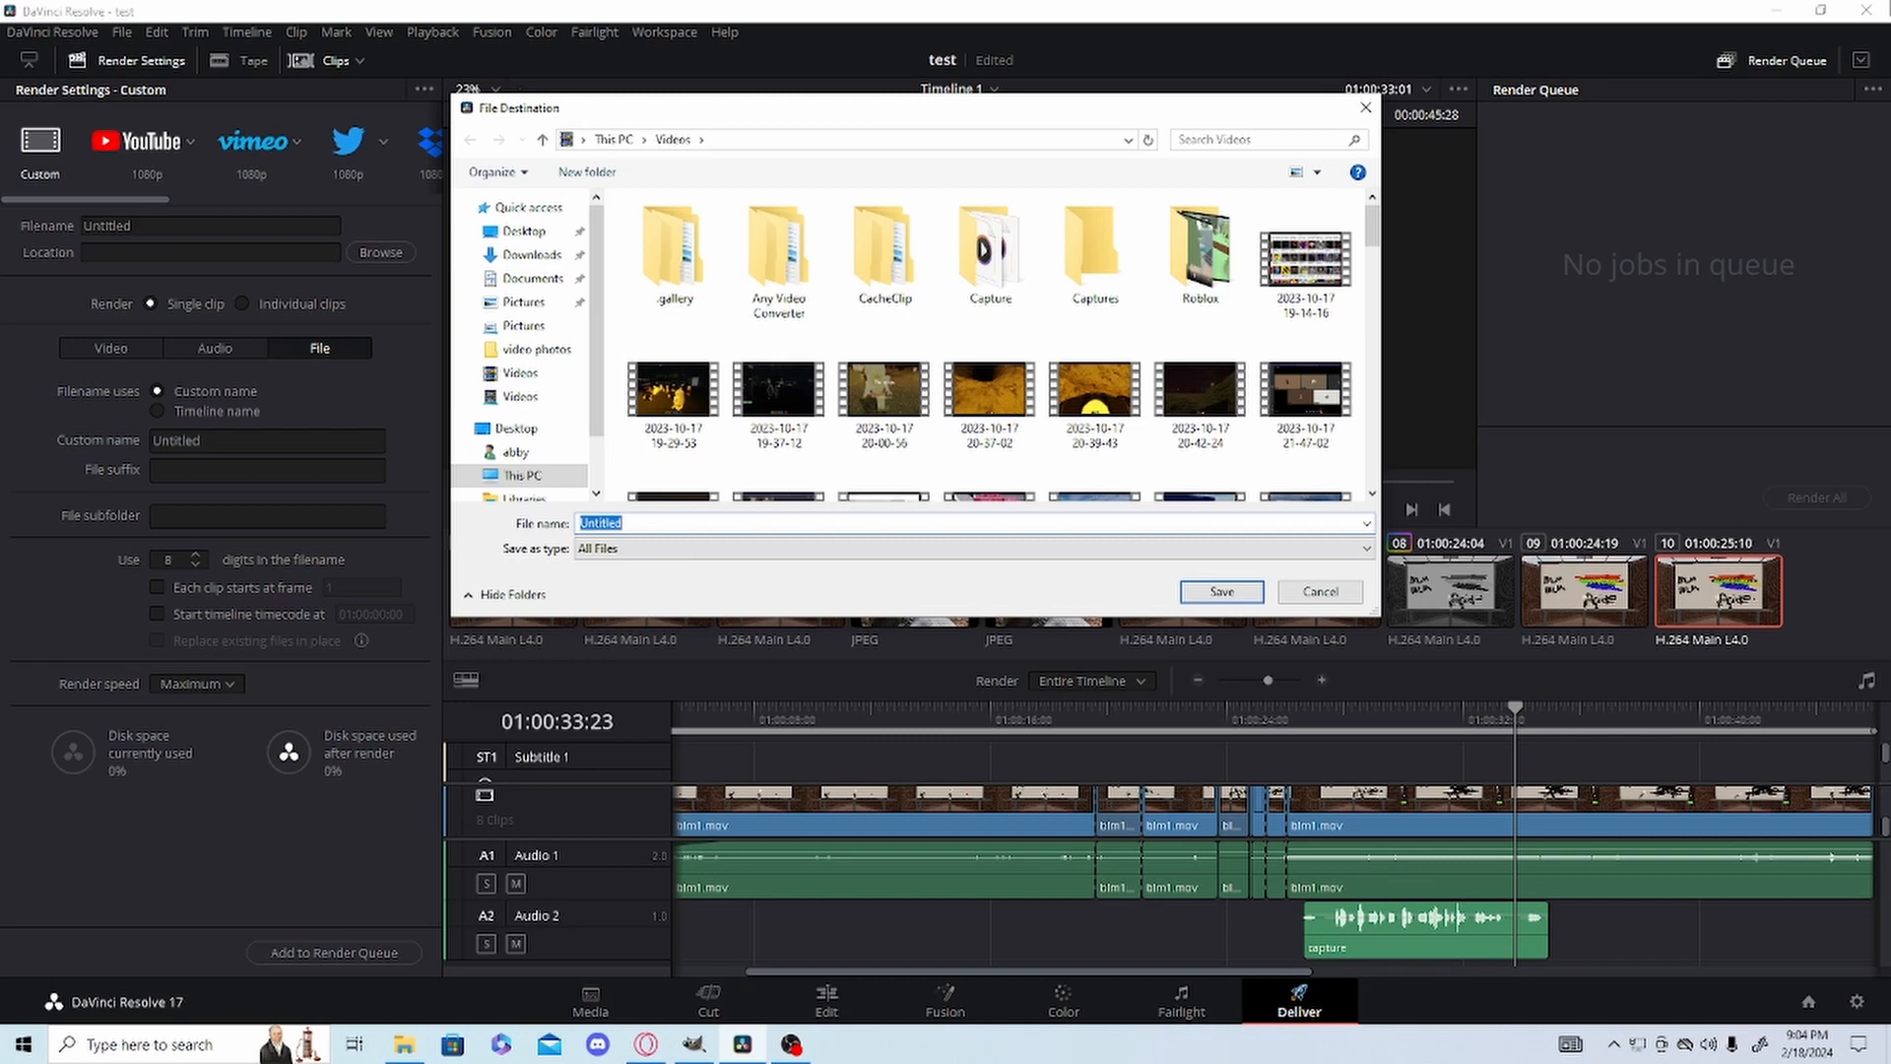
pyautogui.write('lol')
pyautogui.press('Escape')
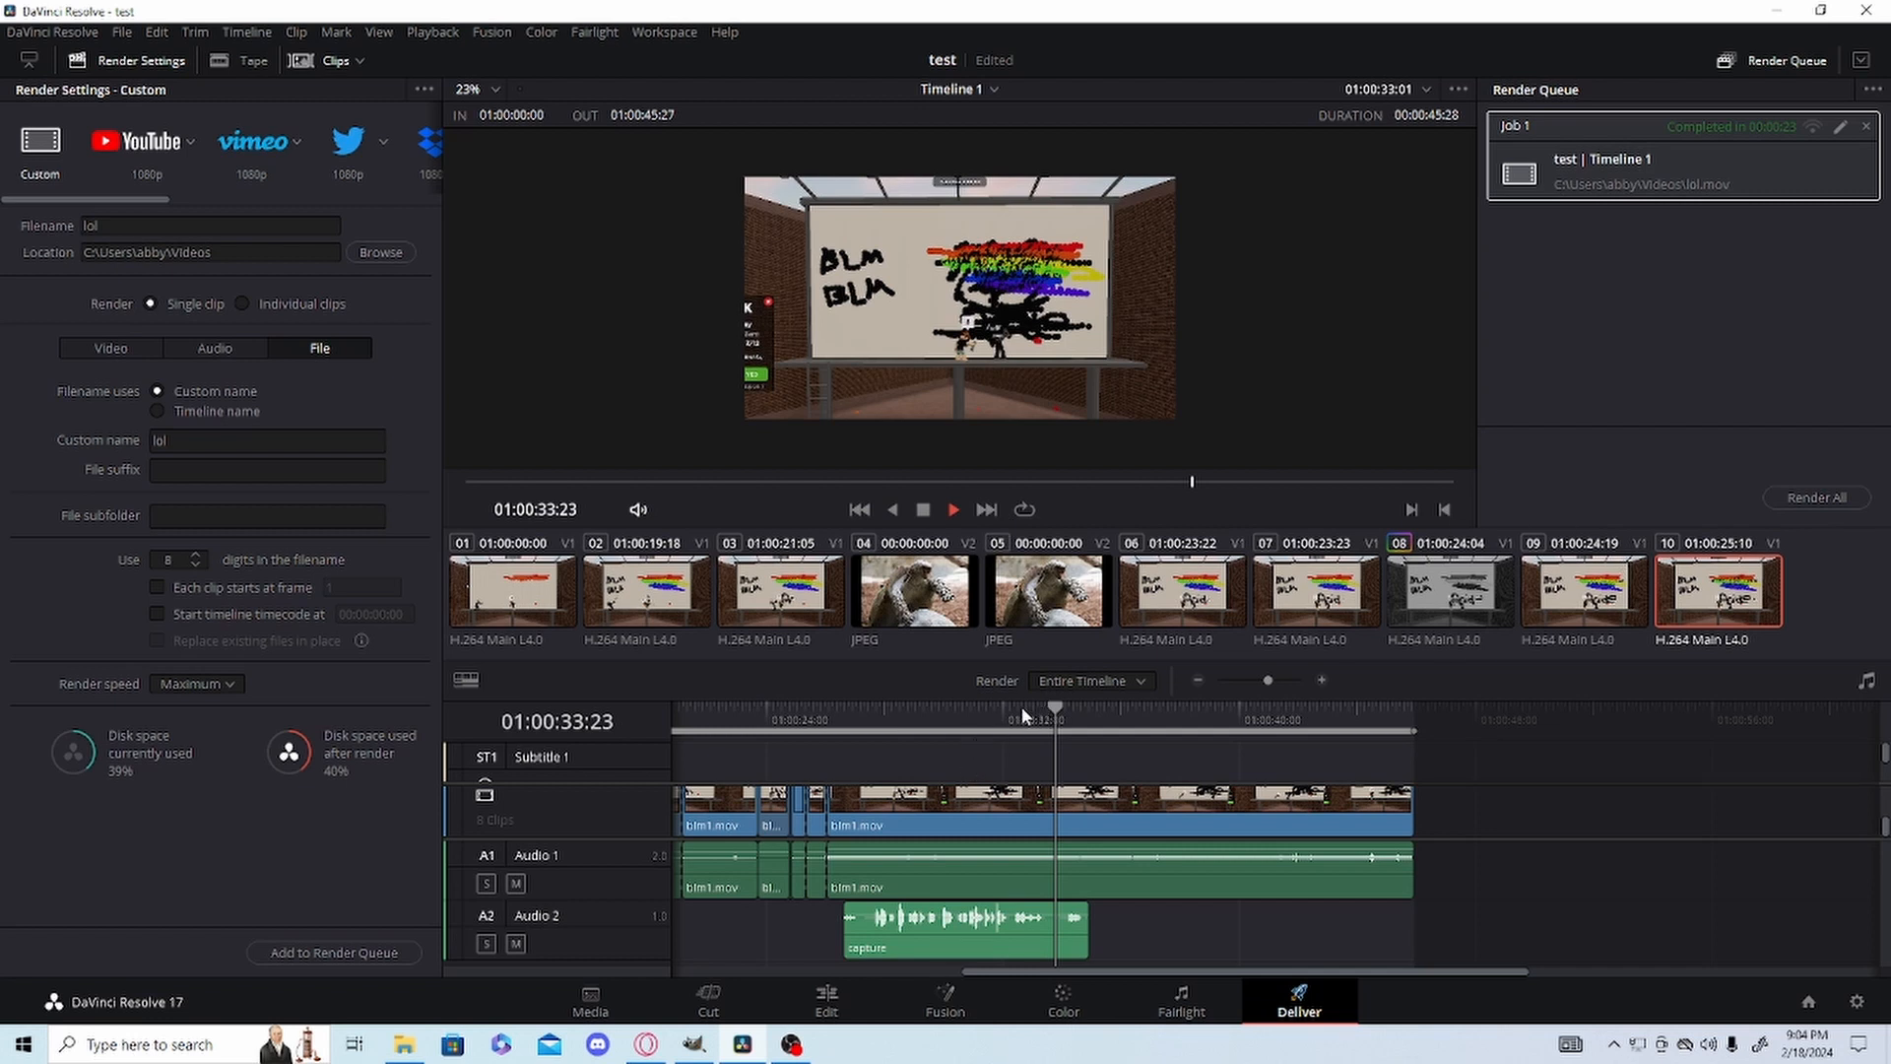
# Scrub the Deliver timeline to 01:00:27:20 and on to 01:00:44:04 near its end.
pyautogui.moveTo(930, 715); pyautogui.dragTo(874, 715)
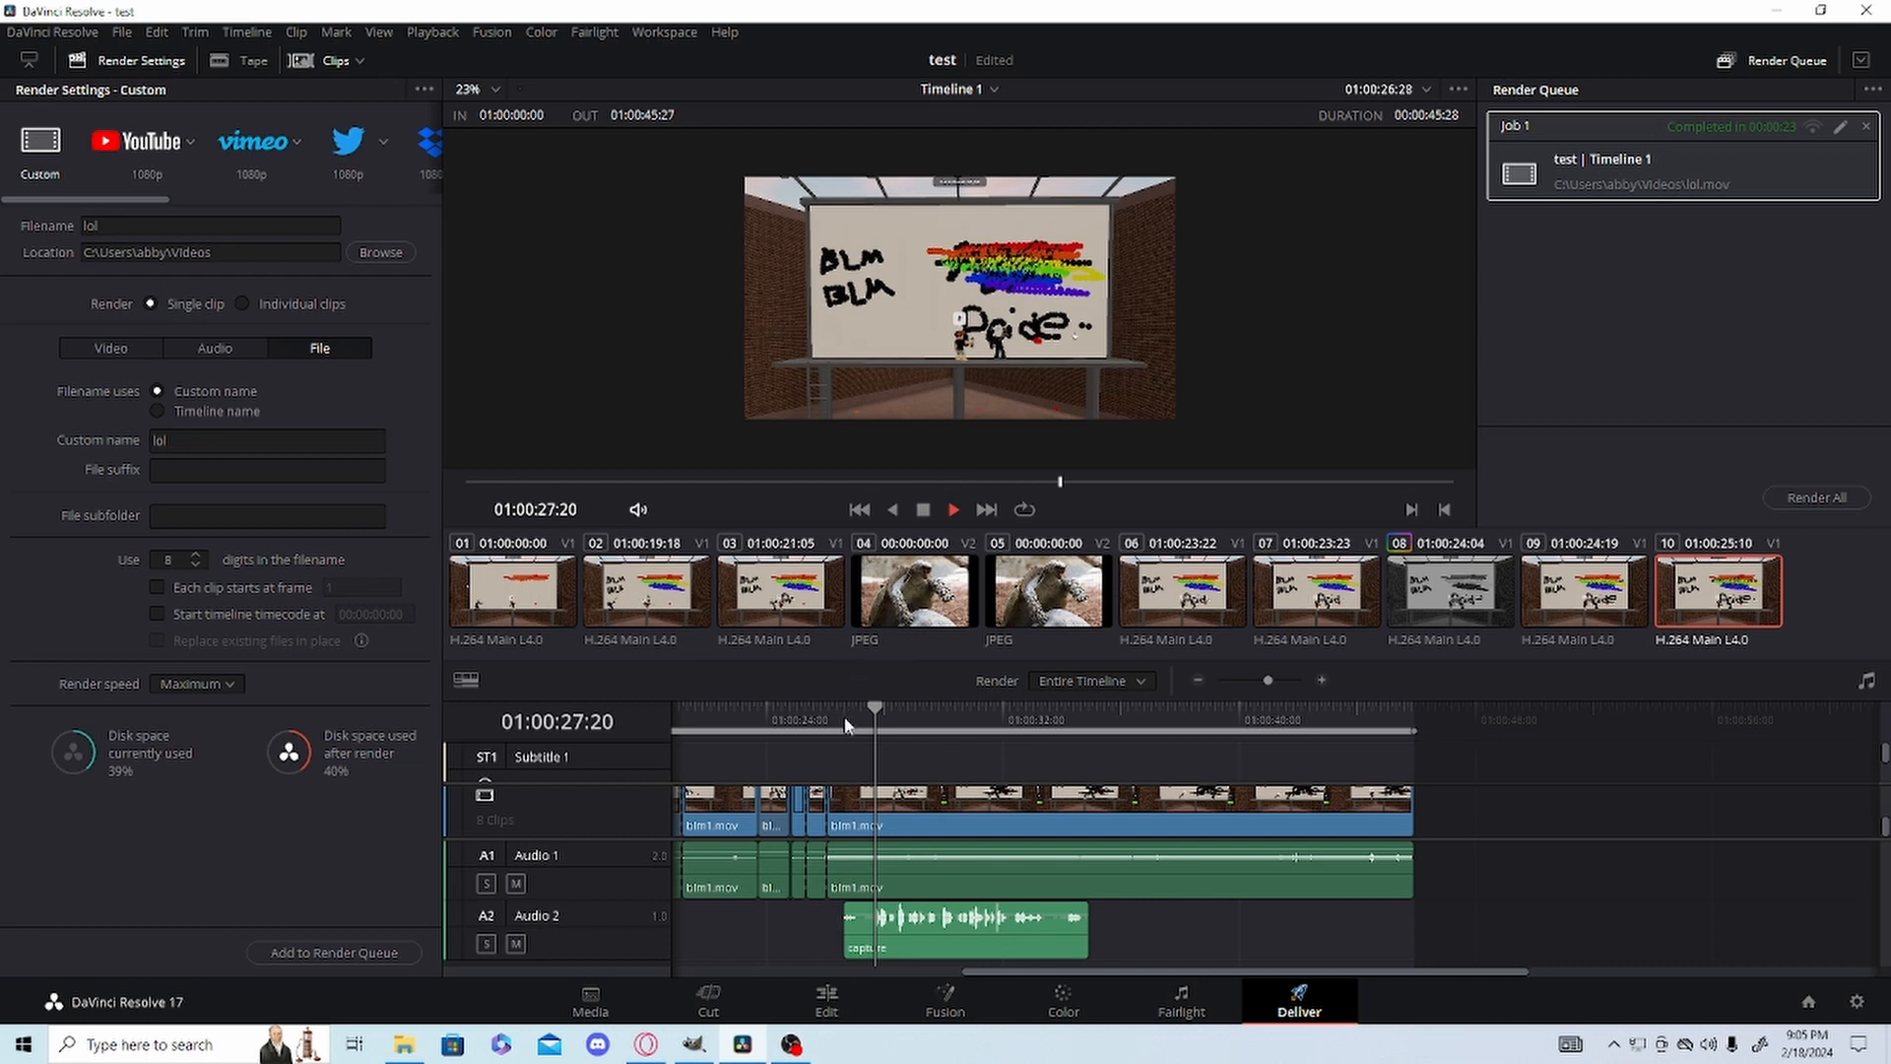
pyautogui.moveTo(845, 726)
pyautogui.mouseDown()
pyautogui.moveTo(767, 701)
pyautogui.moveTo(683, 708)
pyautogui.moveTo(1234, 794)
pyautogui.moveTo(1832, 788)
pyautogui.moveTo(1812, 829)
pyautogui.moveTo(748, 743)
pyautogui.moveTo(867, 741)
pyautogui.mouseUp()
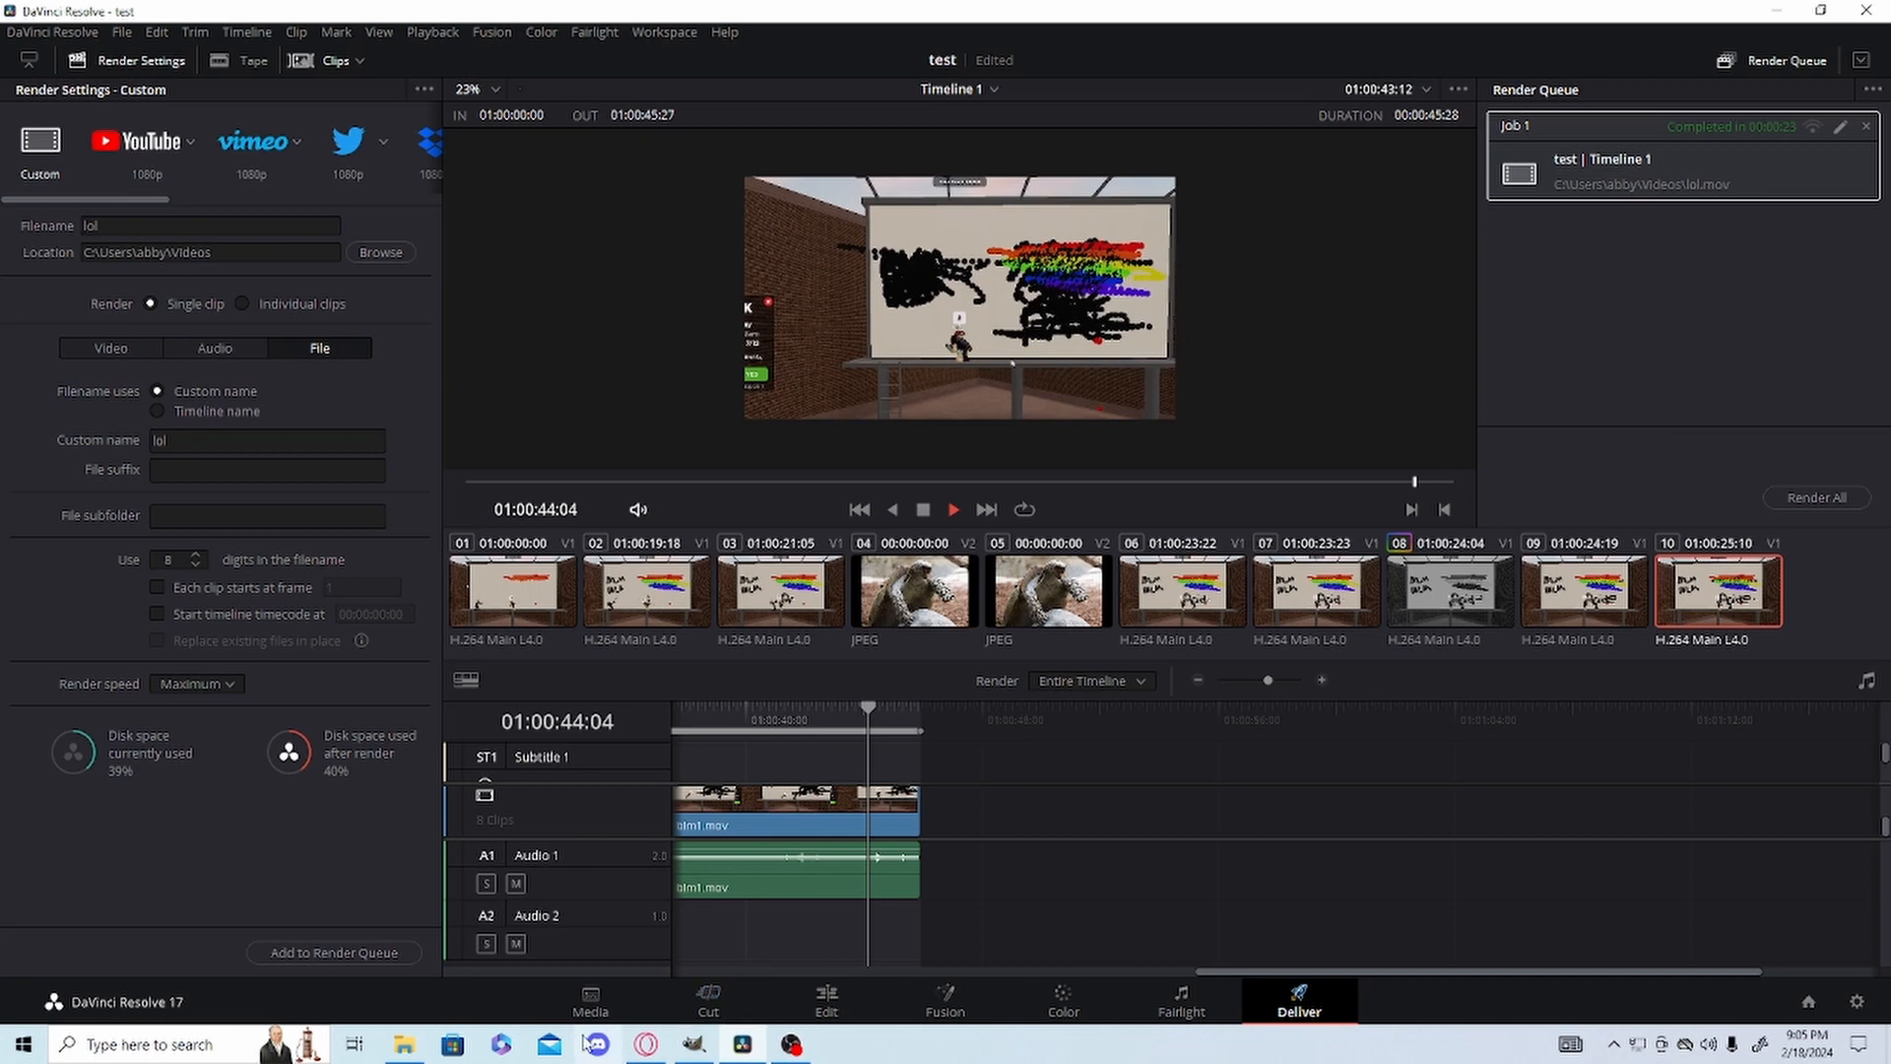
# Switch to File Explorer, locate the rendered lol video in the Videos folder and open it.
pyautogui.click(404, 1044)
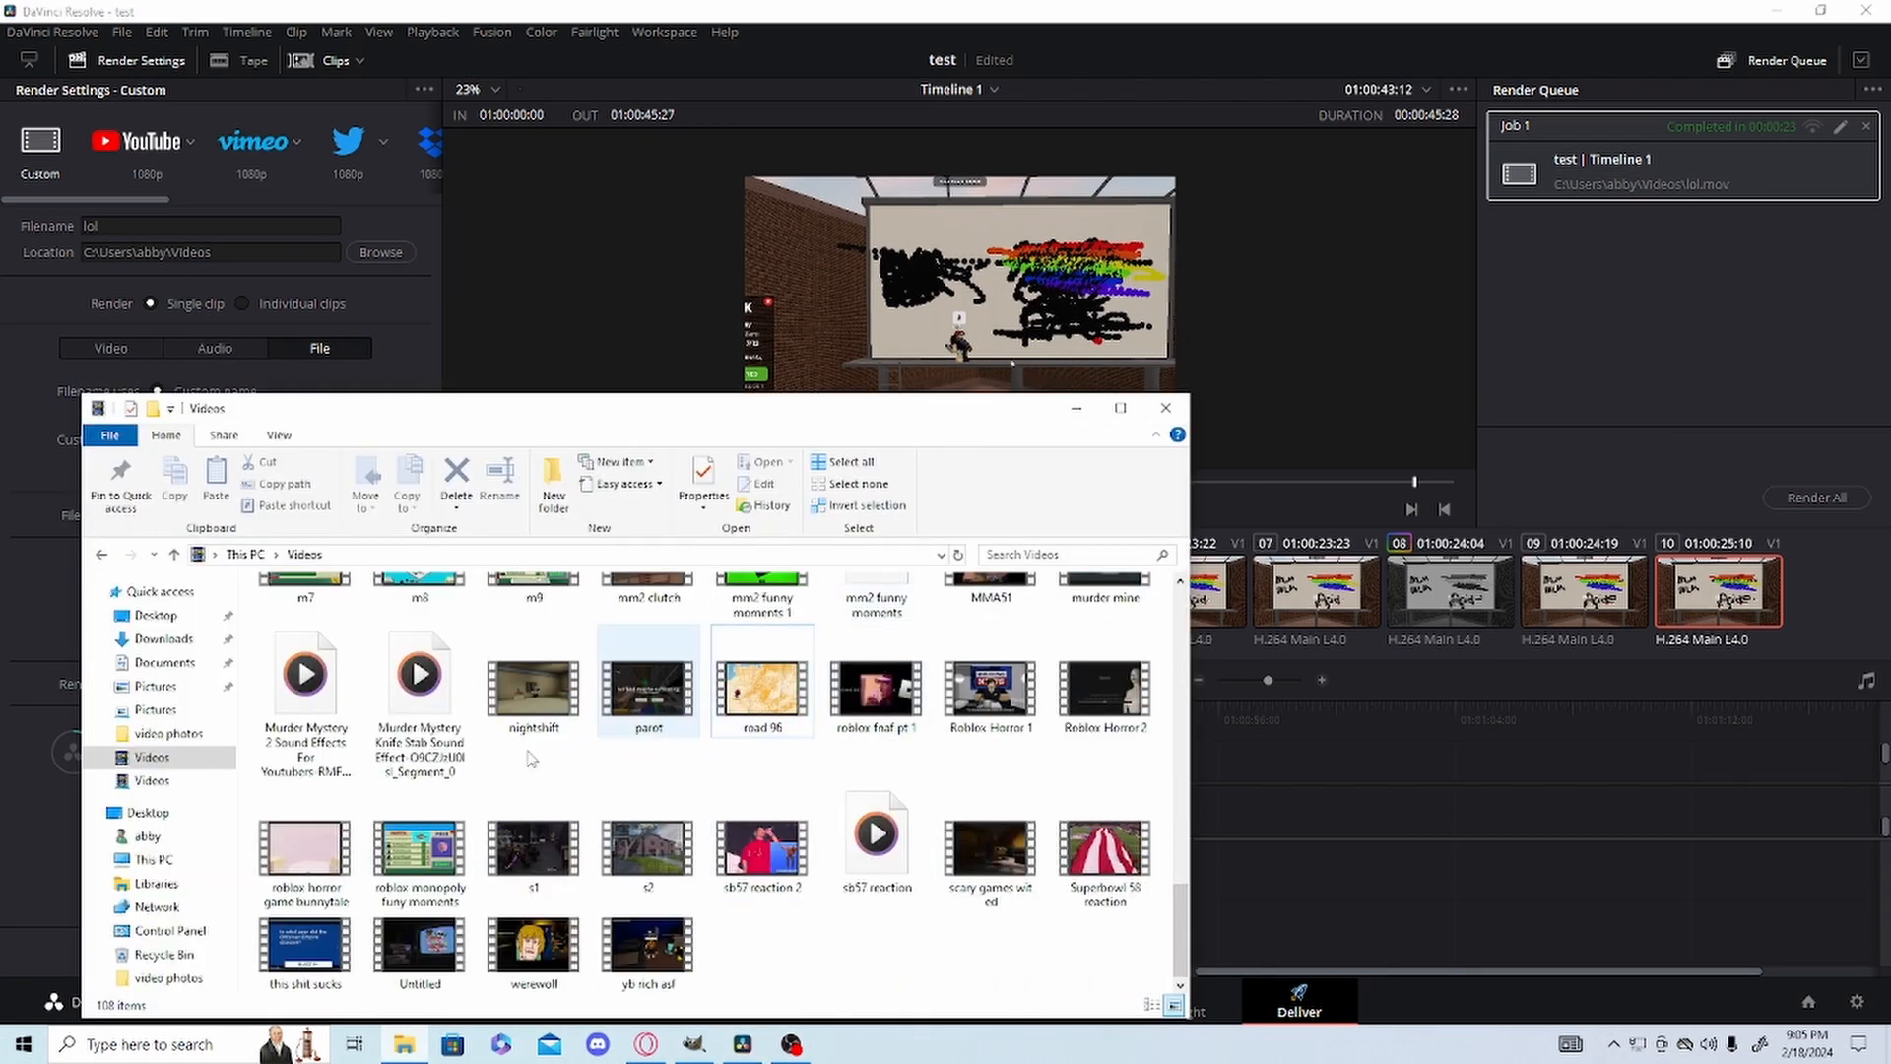
pyautogui.scroll(4, 530, 757)
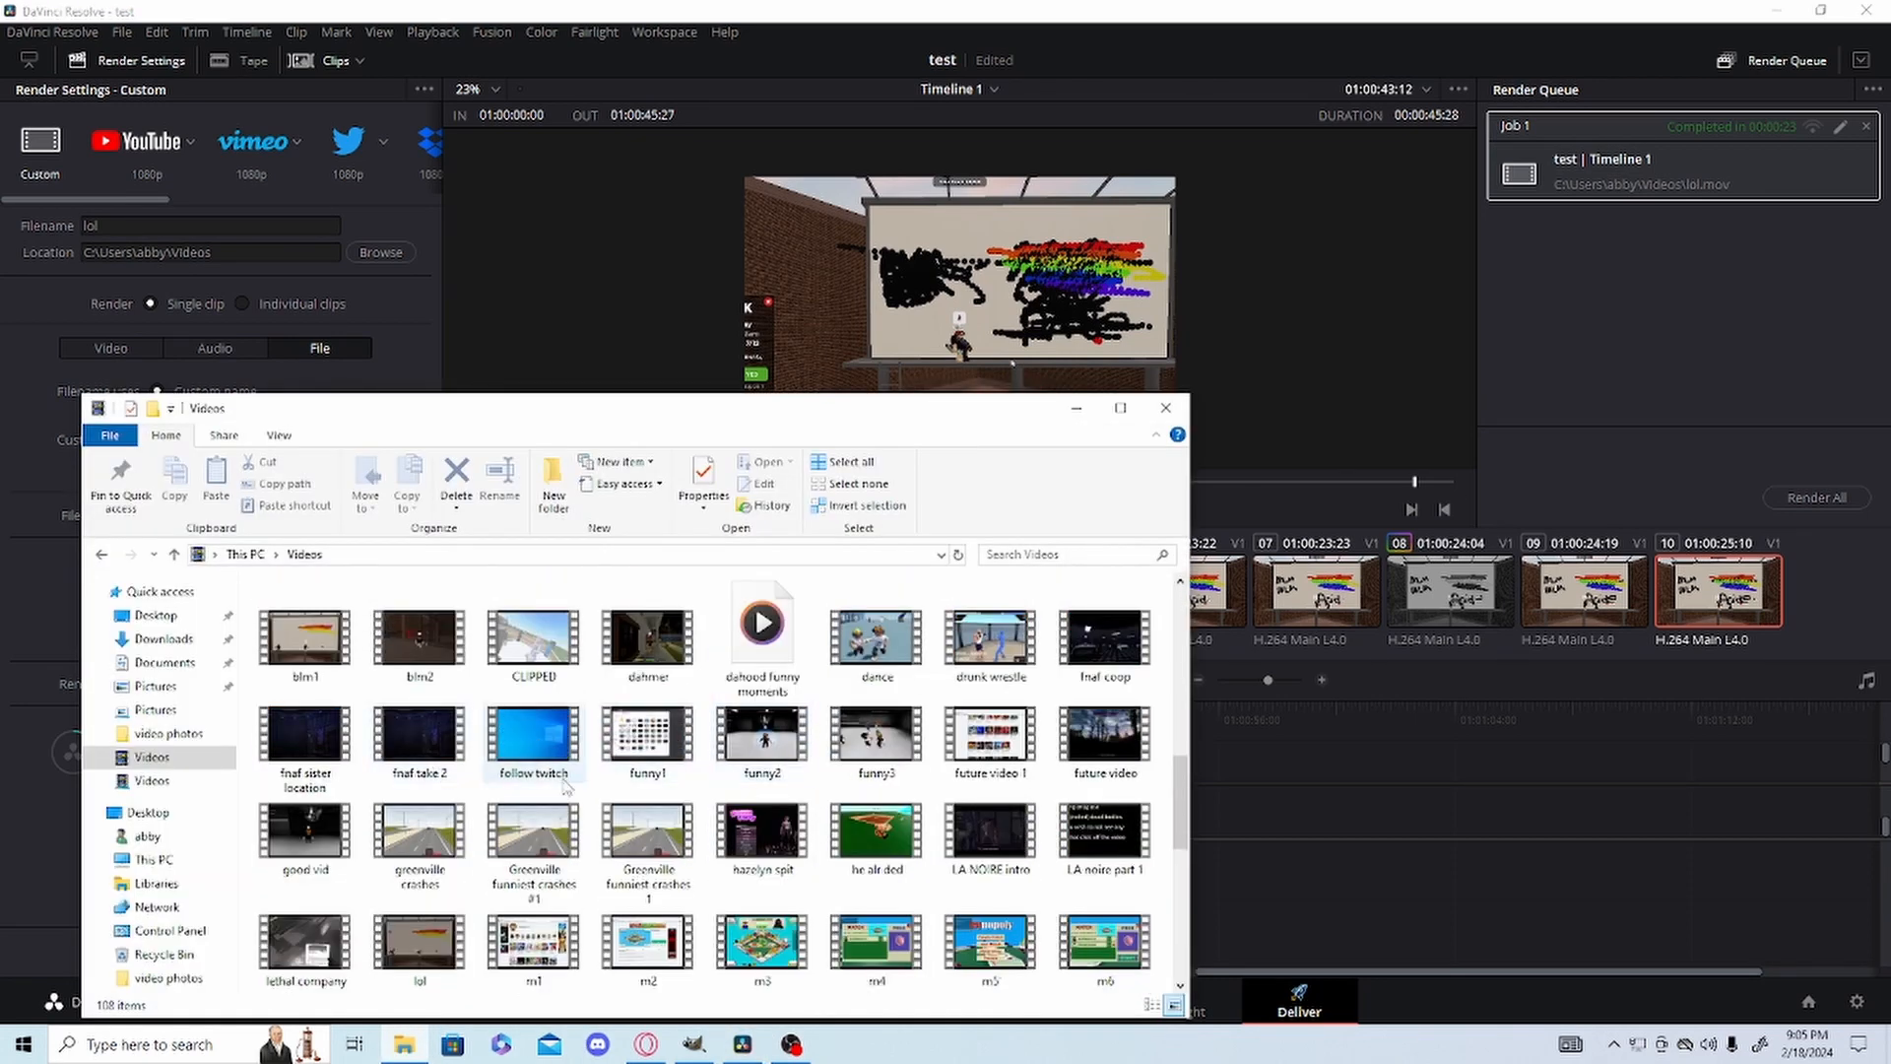
pyautogui.scroll(-4, 565, 785)
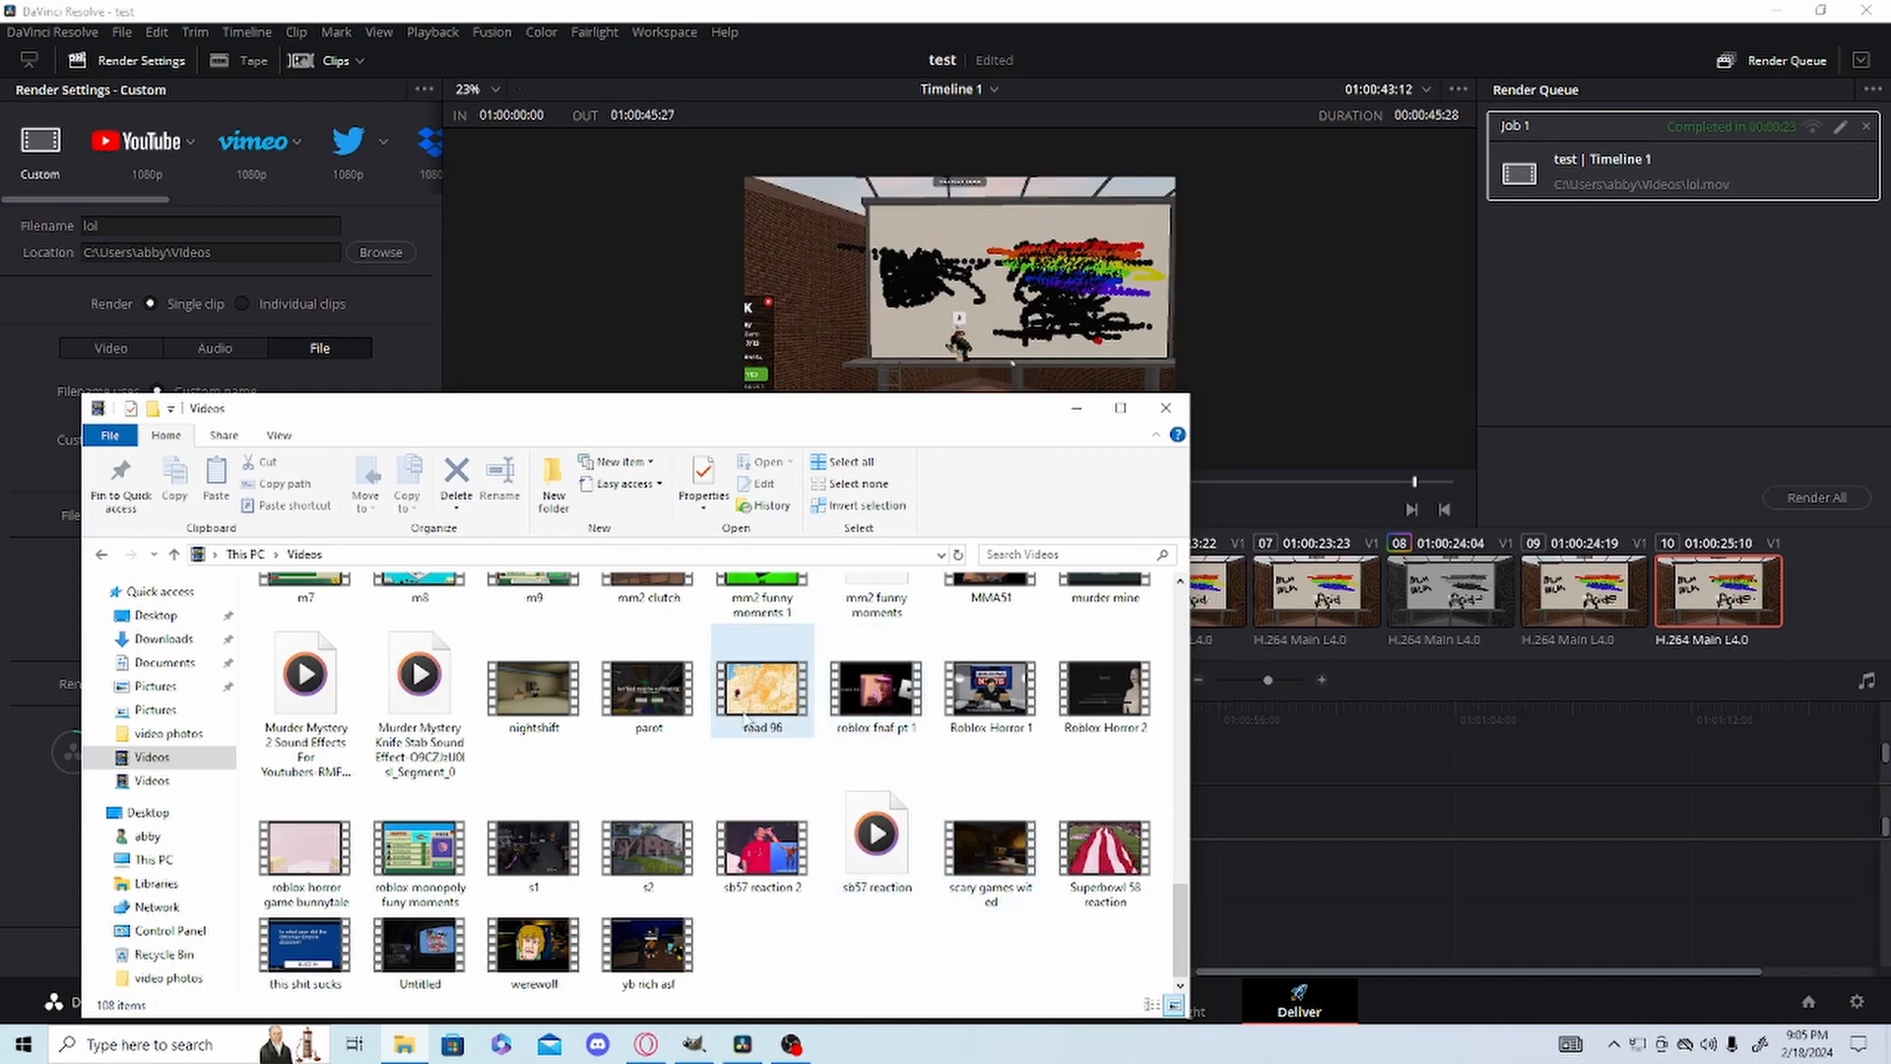
pyautogui.scroll(4, 408, 778)
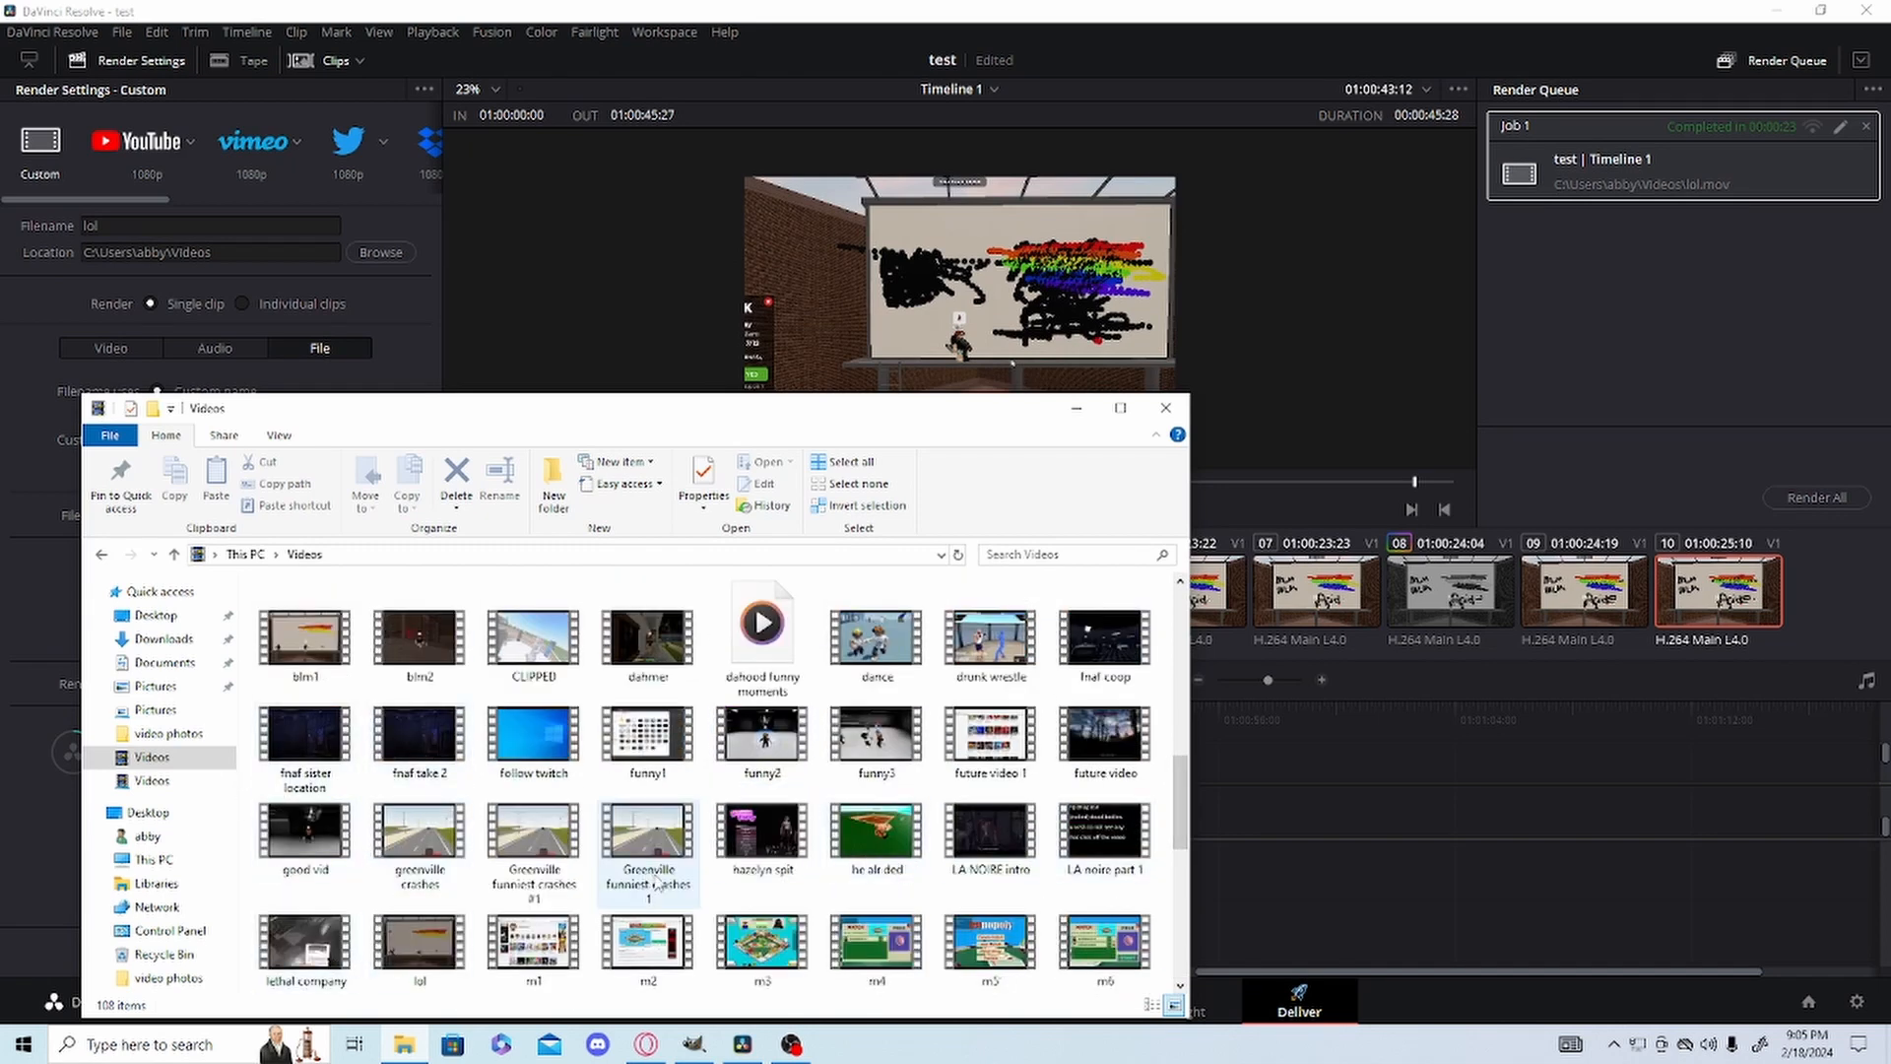
pyautogui.click(414, 954)
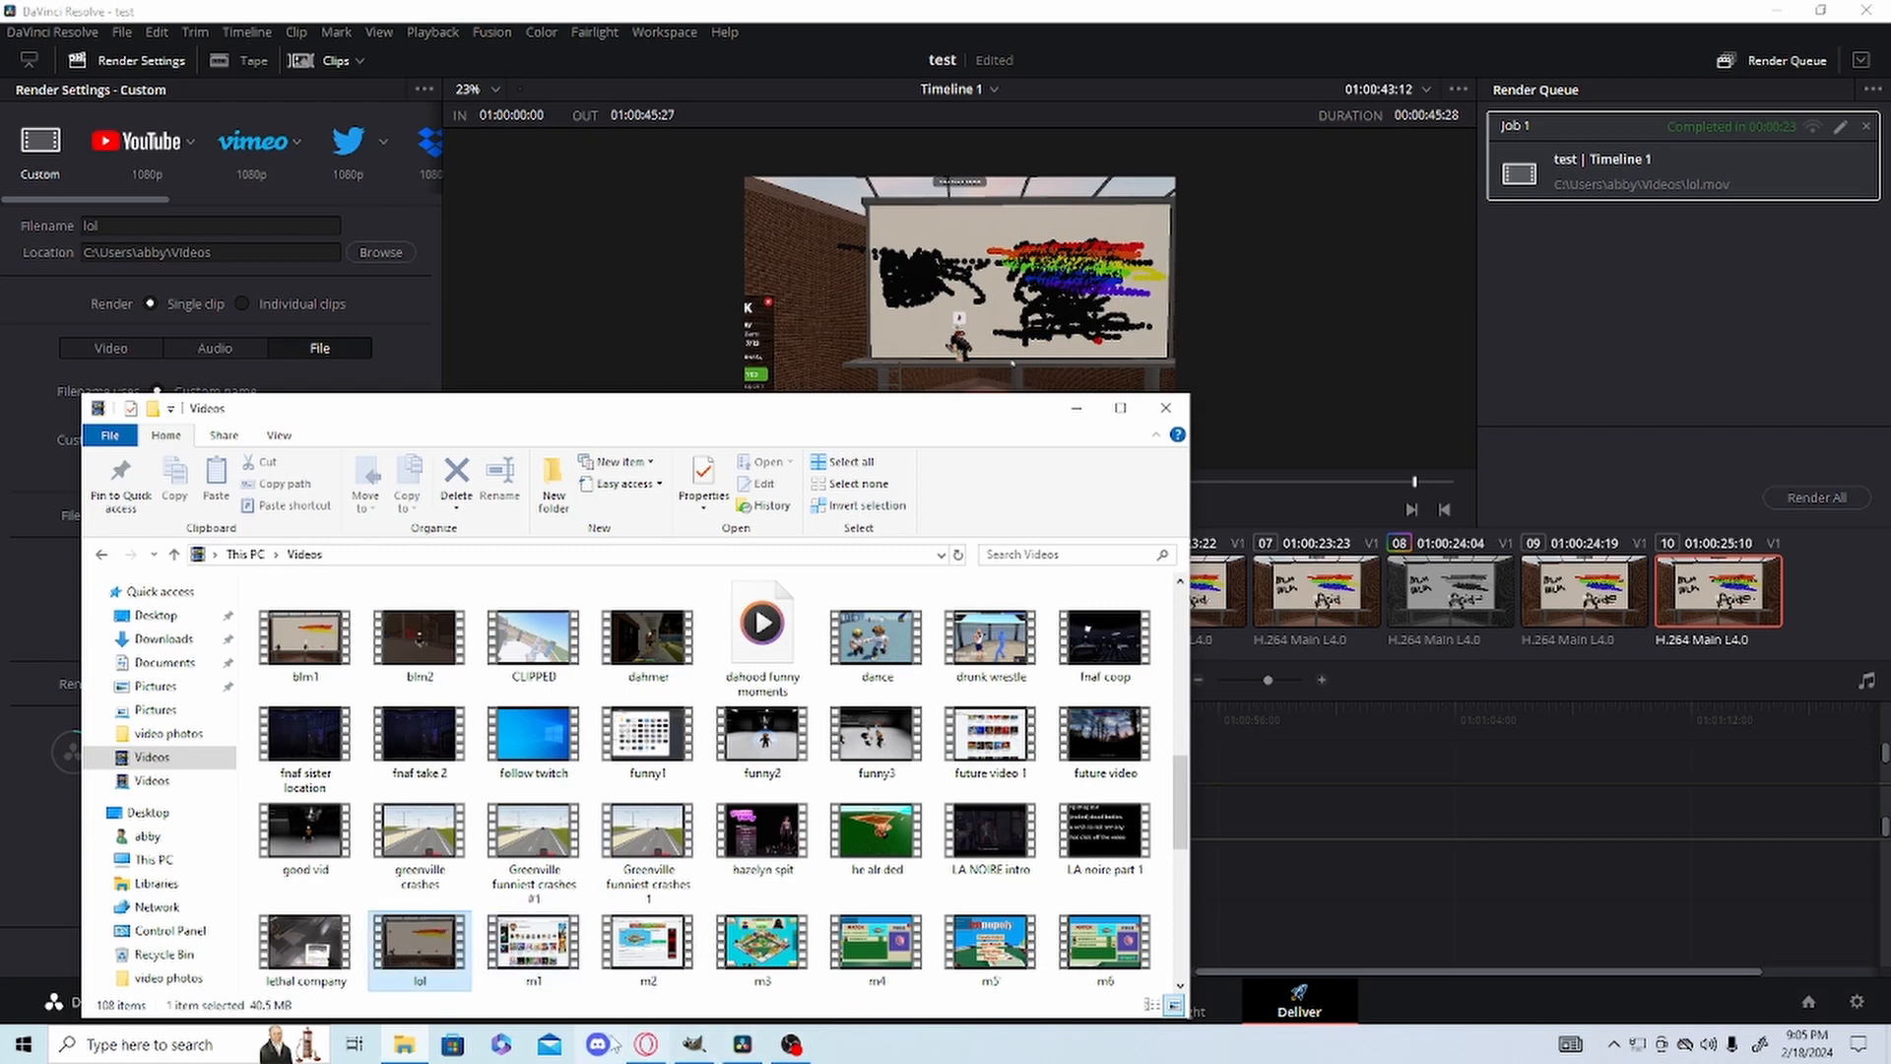
pyautogui.doubleClick(421, 969)
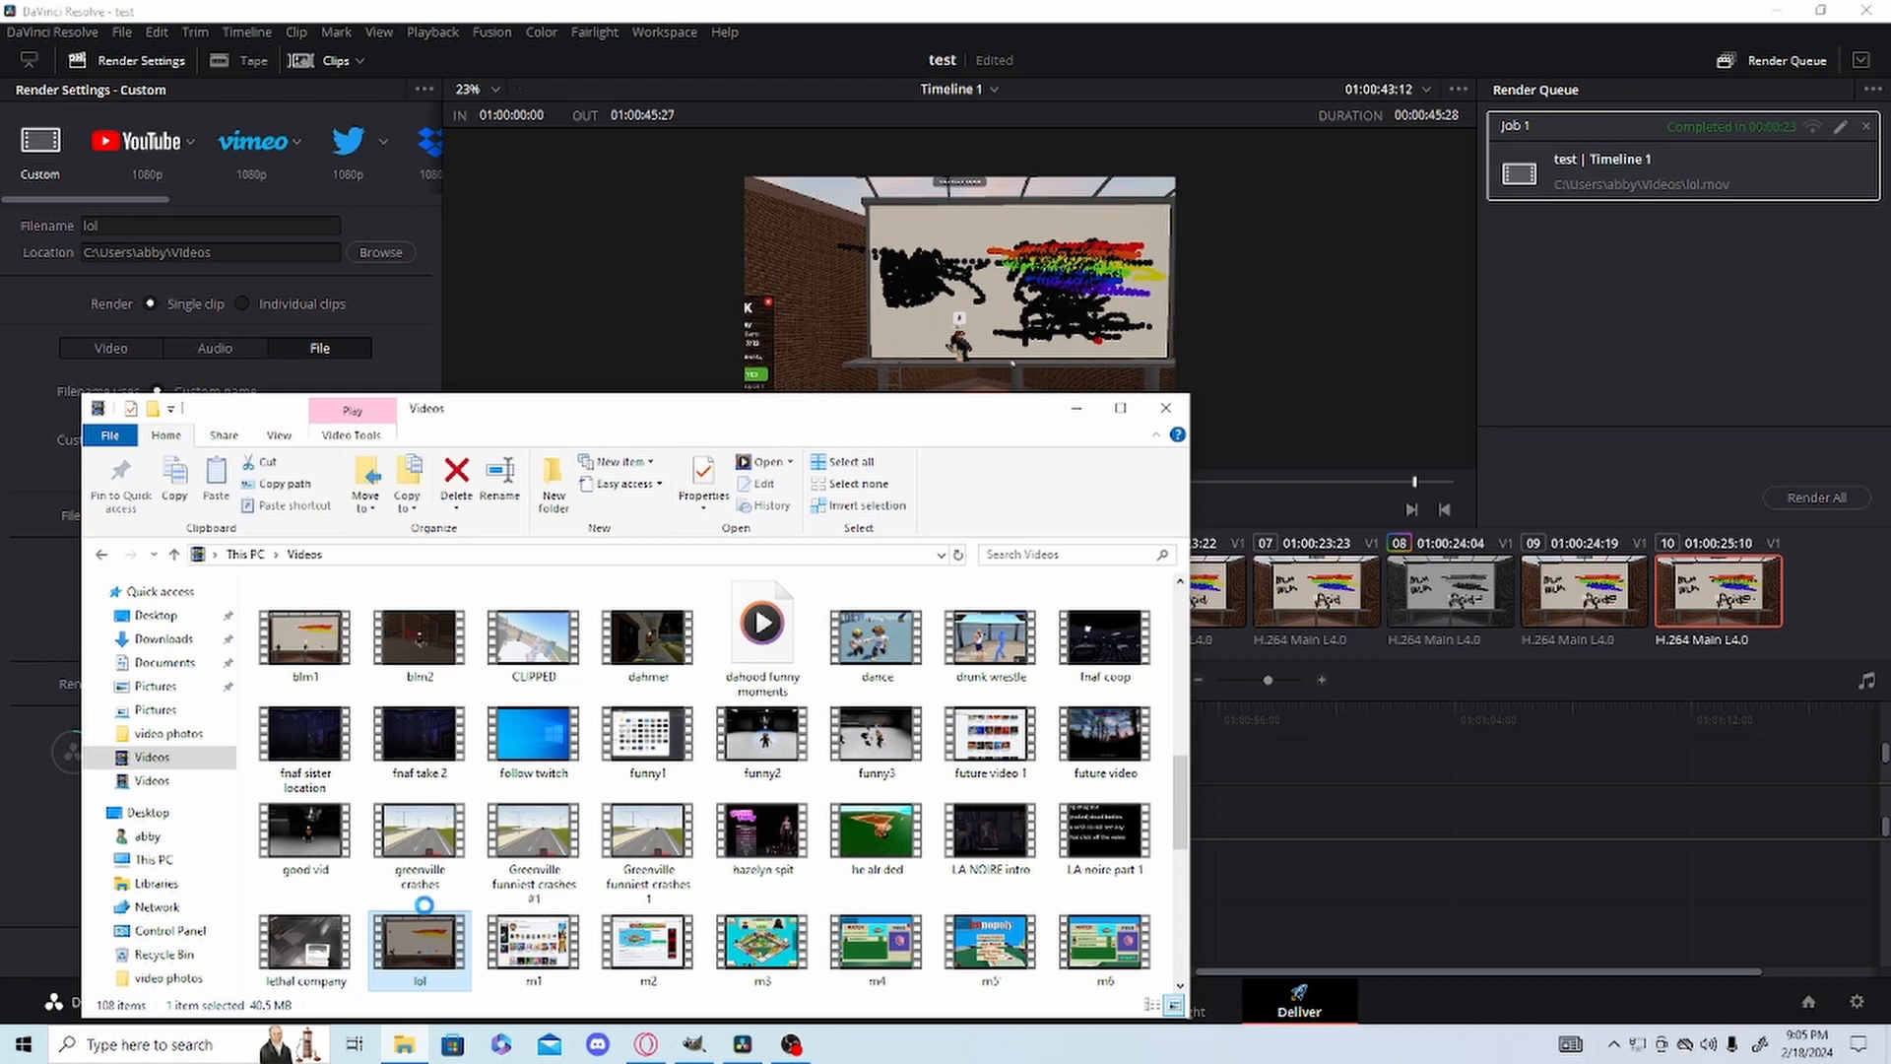
# Delete the lol video file from the Videos folder and minimize File Explorer to return to DaVinci Resolve.
pyautogui.rightClick(415, 948)
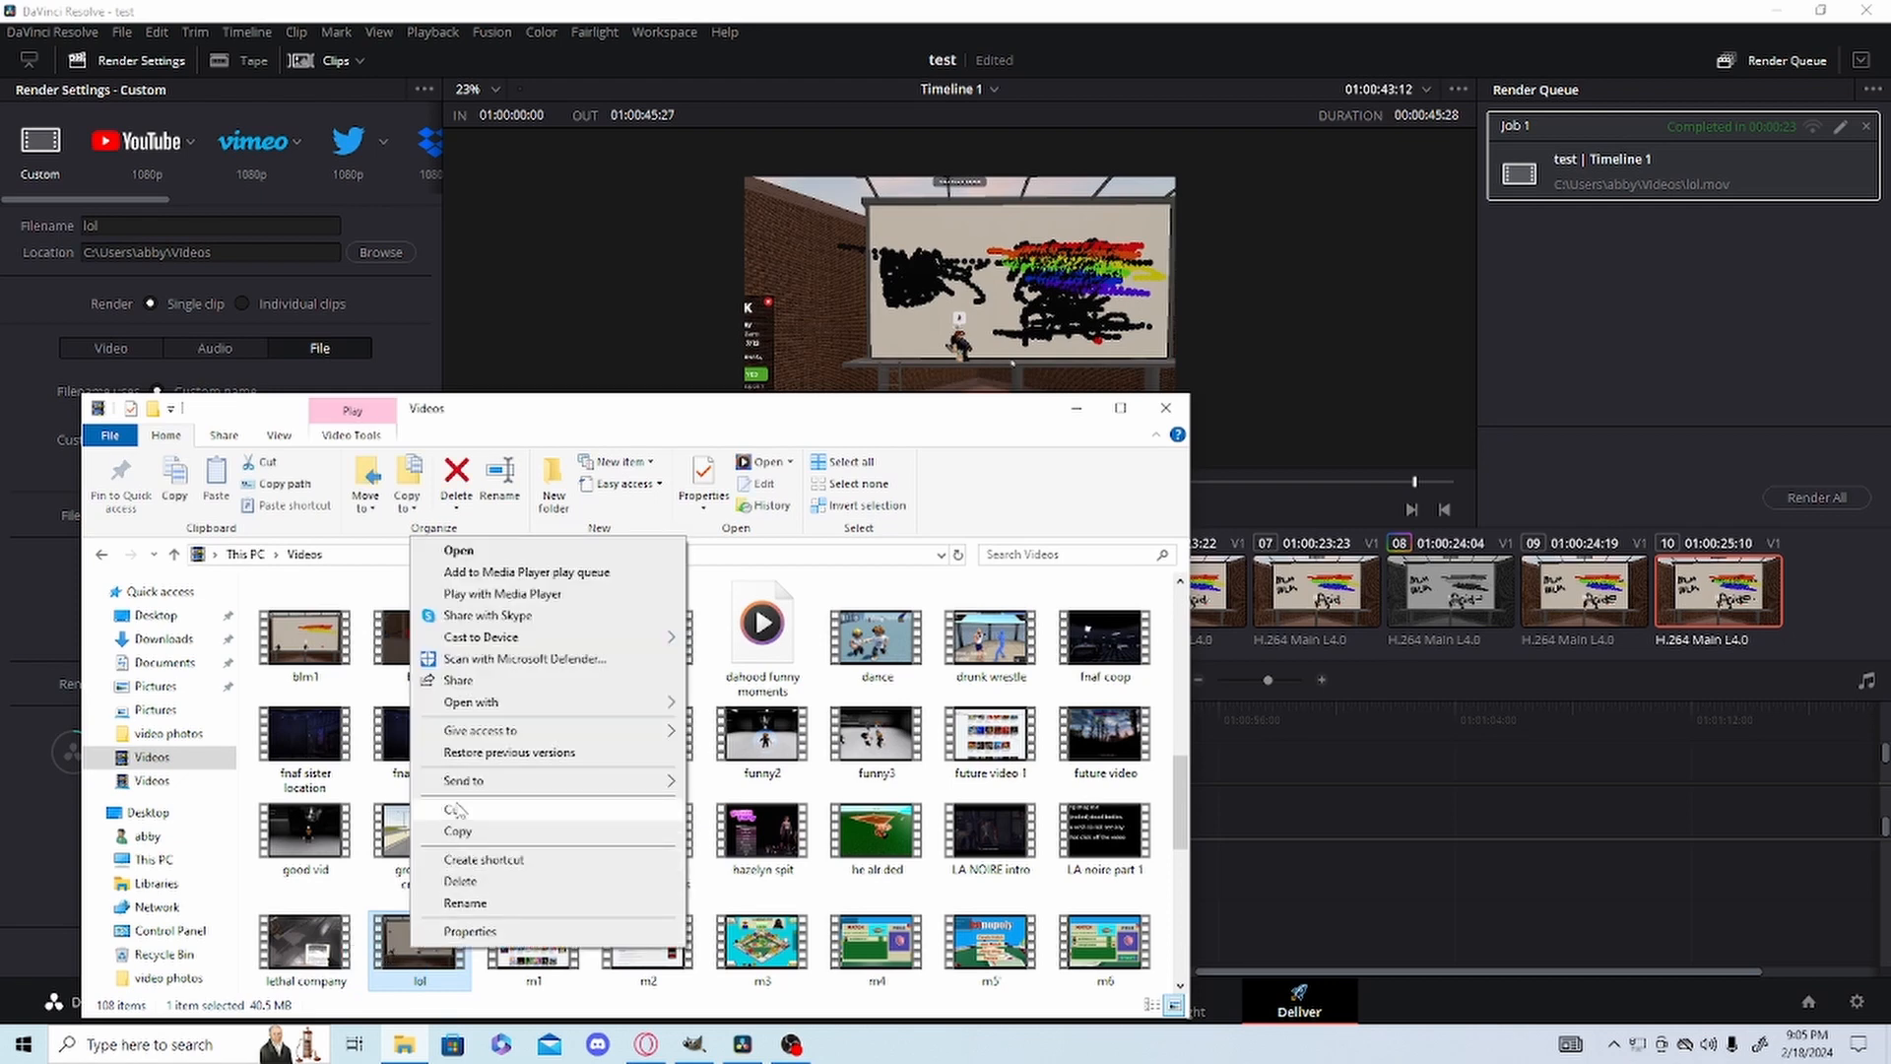
pyautogui.click(474, 882)
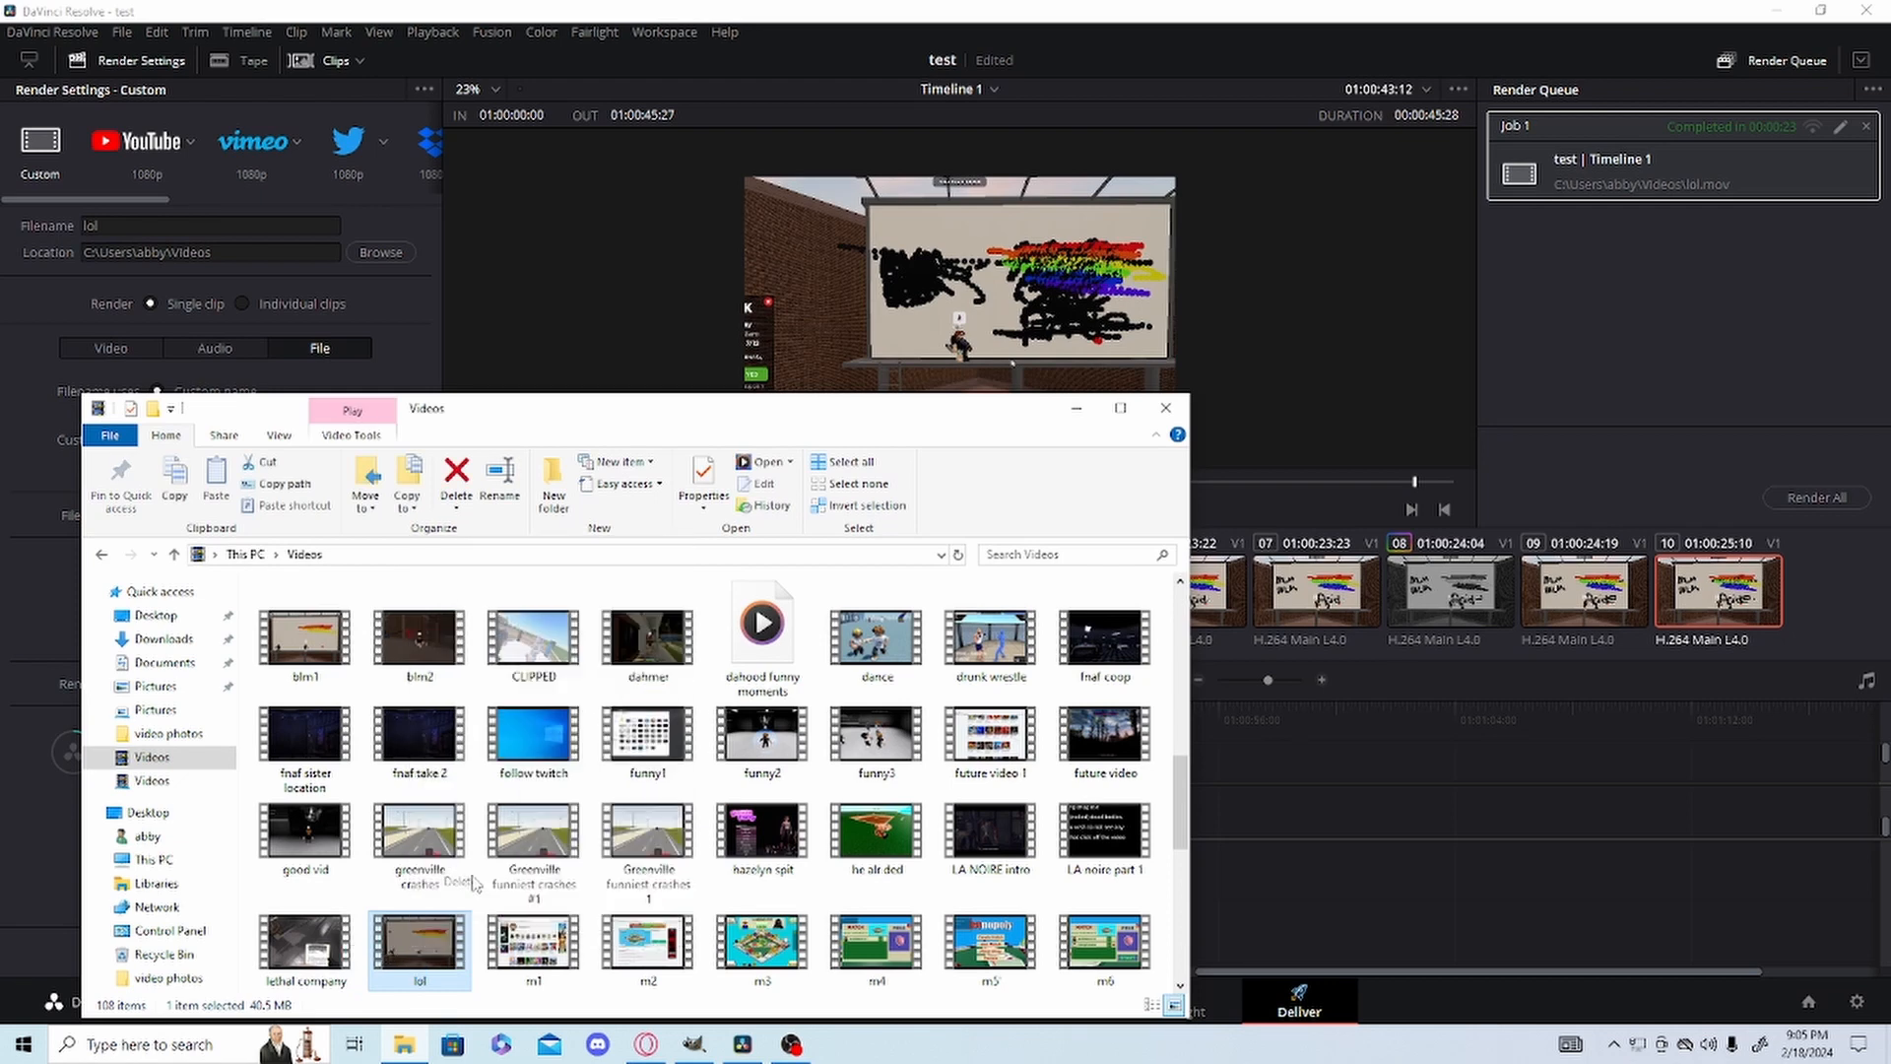
pyautogui.click(1078, 404)
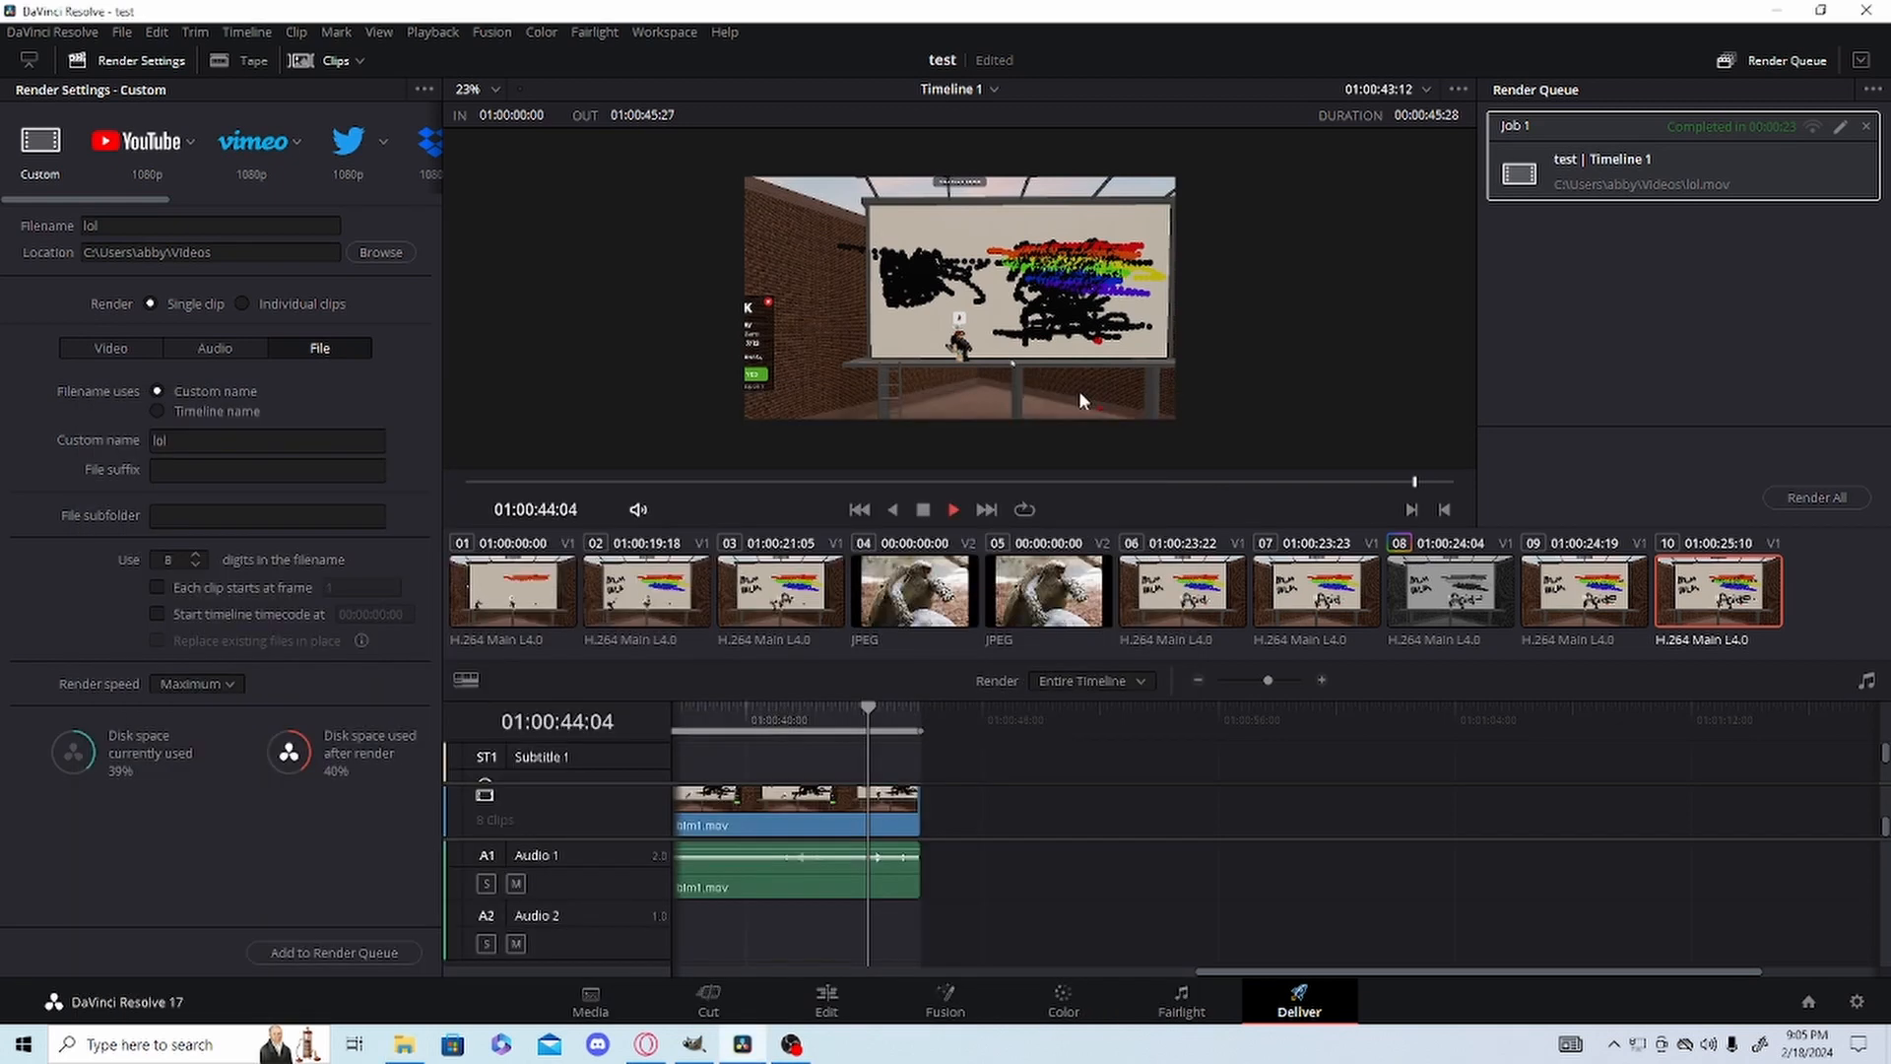